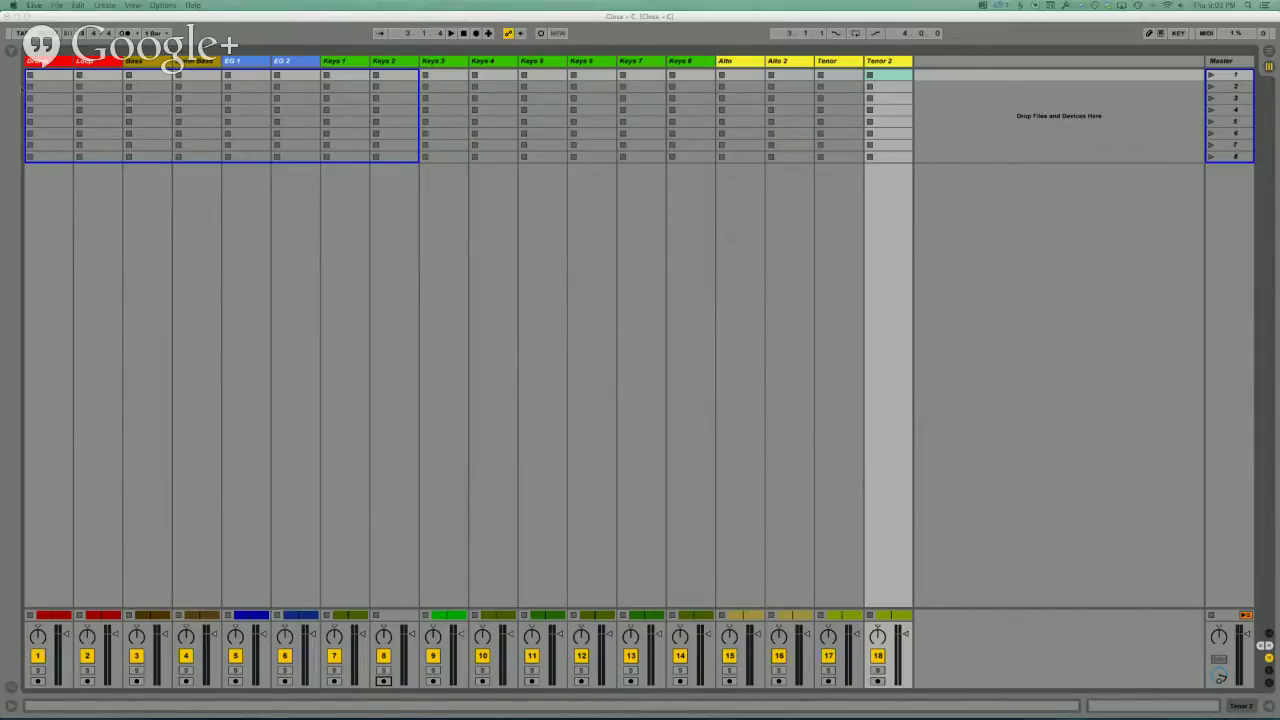
- Compare the Session and Arrangement views of the song, finishing in the Arrangement View
{"action": "left_click", "coordinate": [605, 19]}
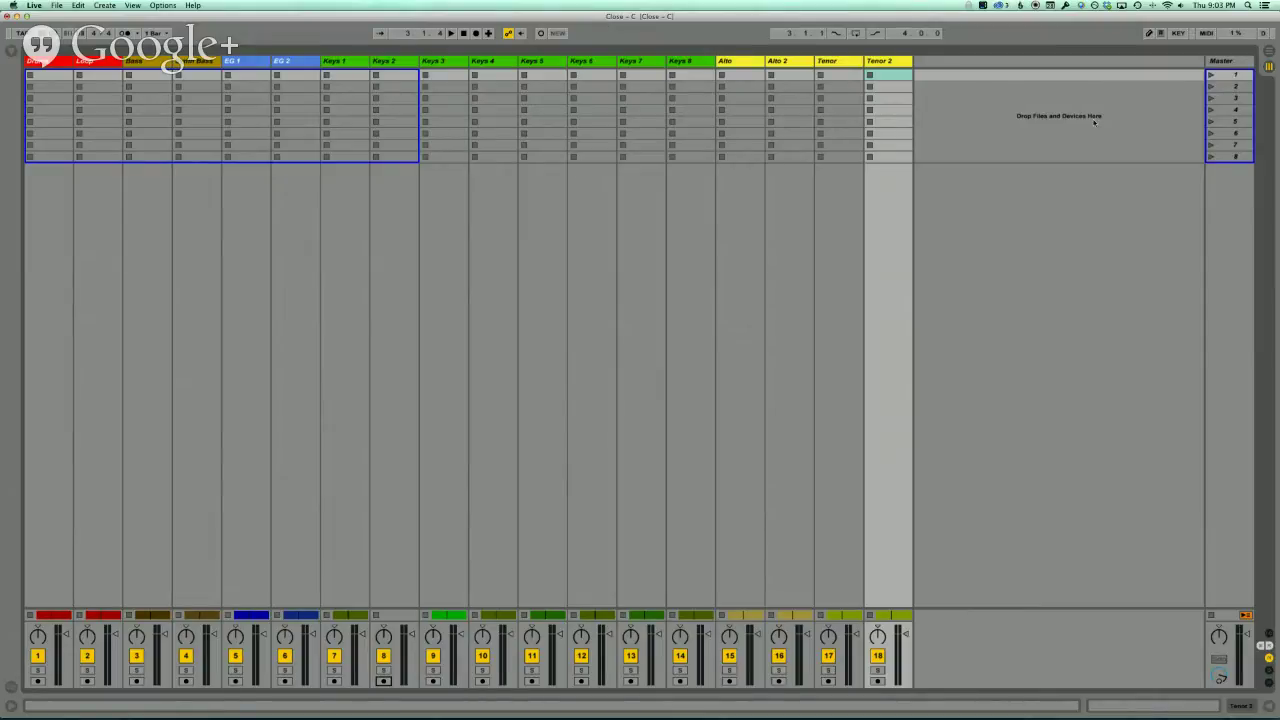
{"action": "key", "text": "Tab"}
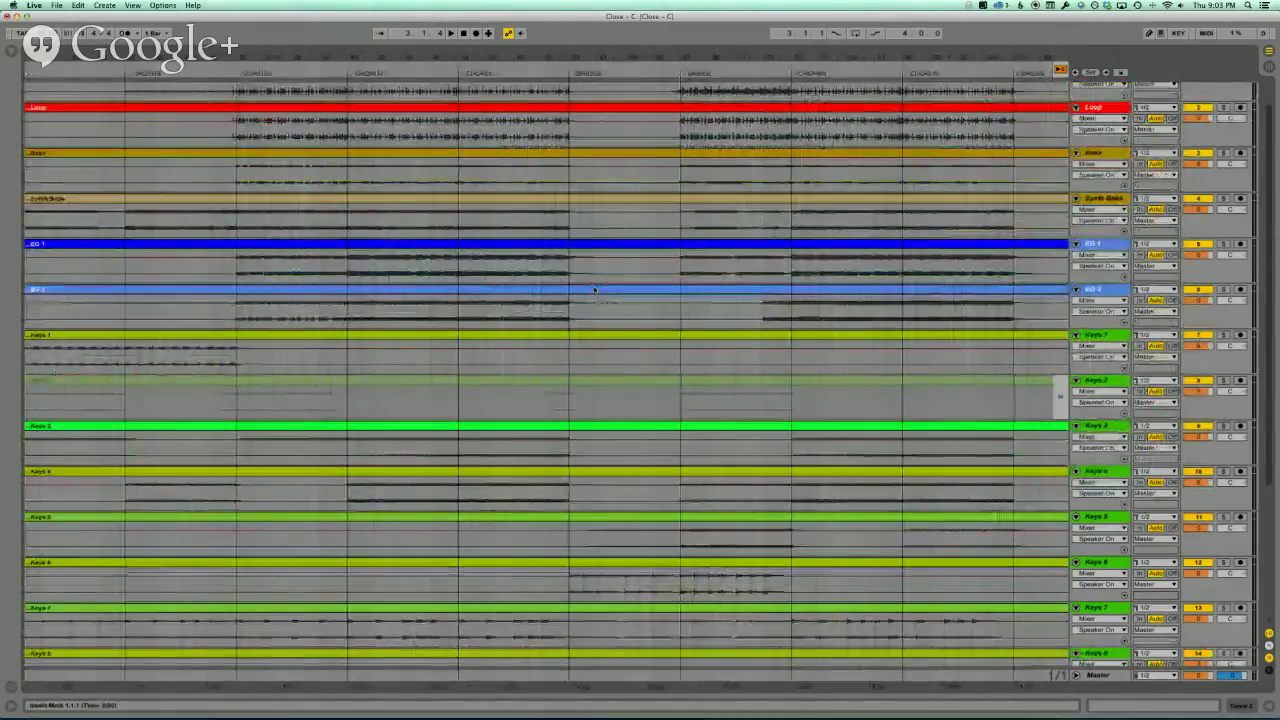
{"action": "key", "text": "Tab"}
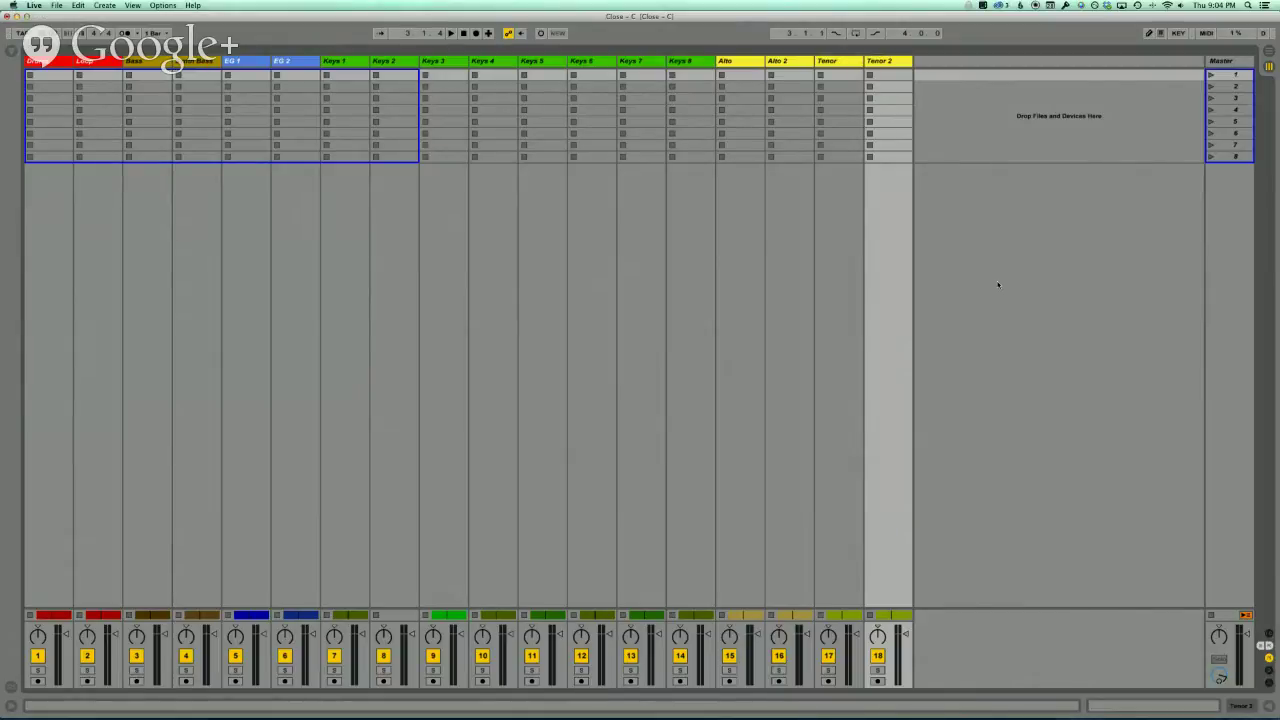
{"action": "key", "text": "Tab"}
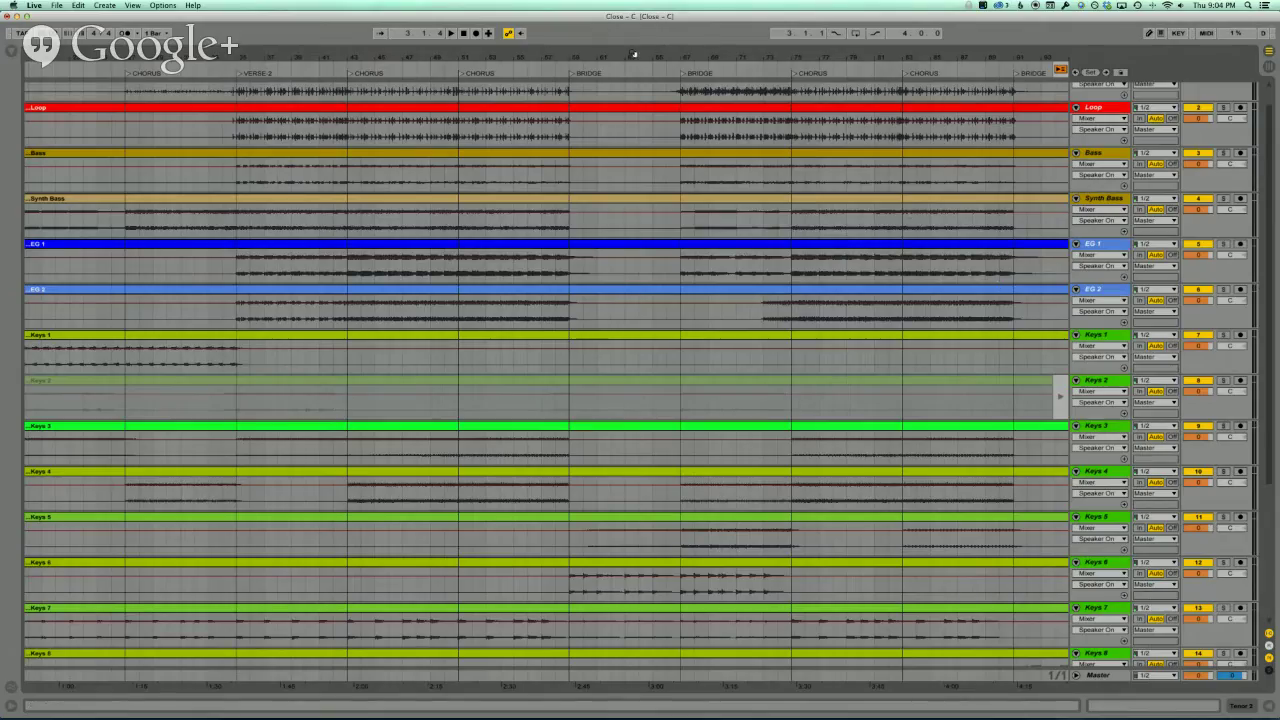
- Show the whole song, fold all the arrangement tracks and return every track to arrangement playback
{"action": "left_click_drag", "start_coordinate": [633, 54], "coordinate": [630, 46]}
{"action": "scroll", "coordinate": [1118, 129], "scroll_direction": "up", "scroll_amount": 1}
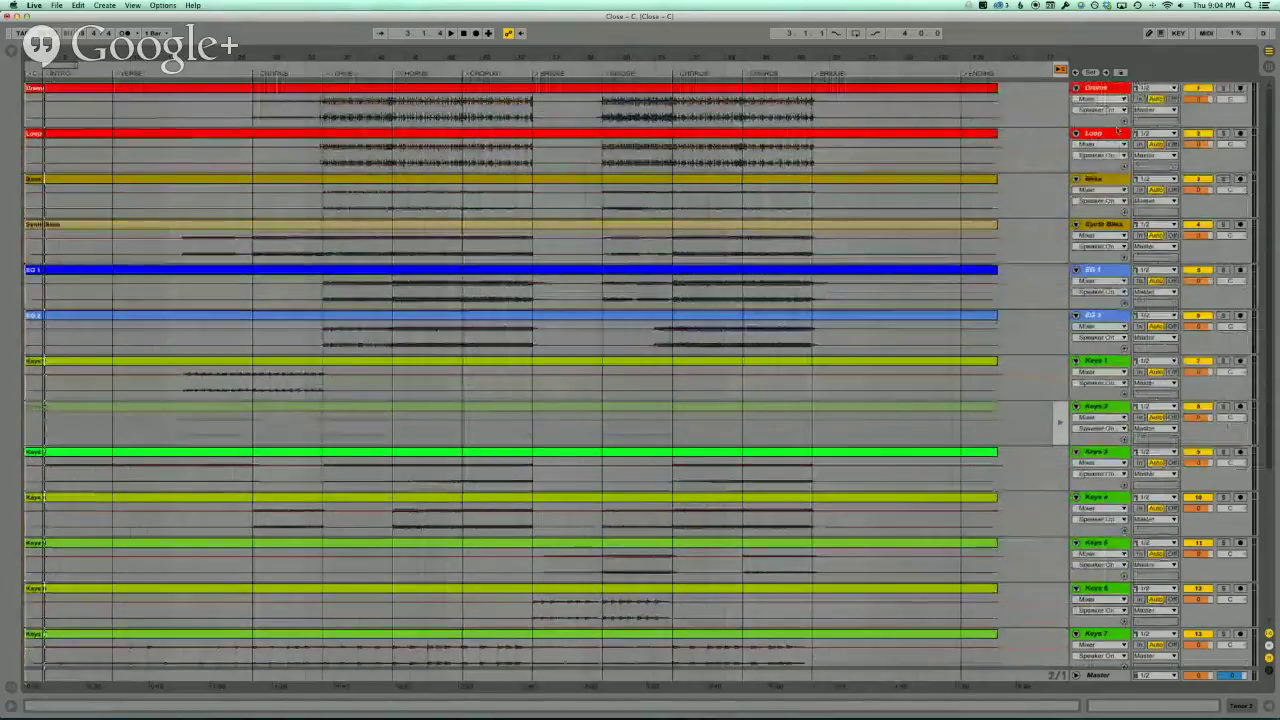
{"action": "key", "text": "super+a"}
{"action": "left_click", "coordinate": [1076, 87]}
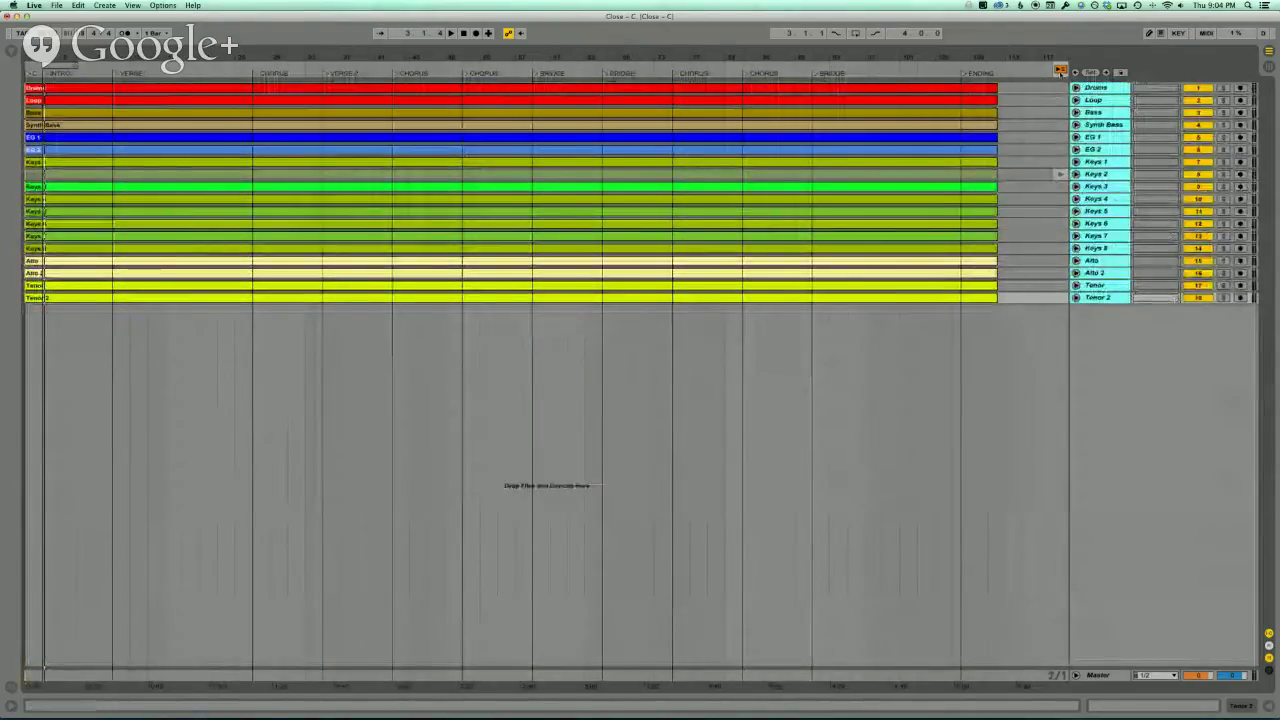
{"action": "left_click", "coordinate": [1060, 72]}
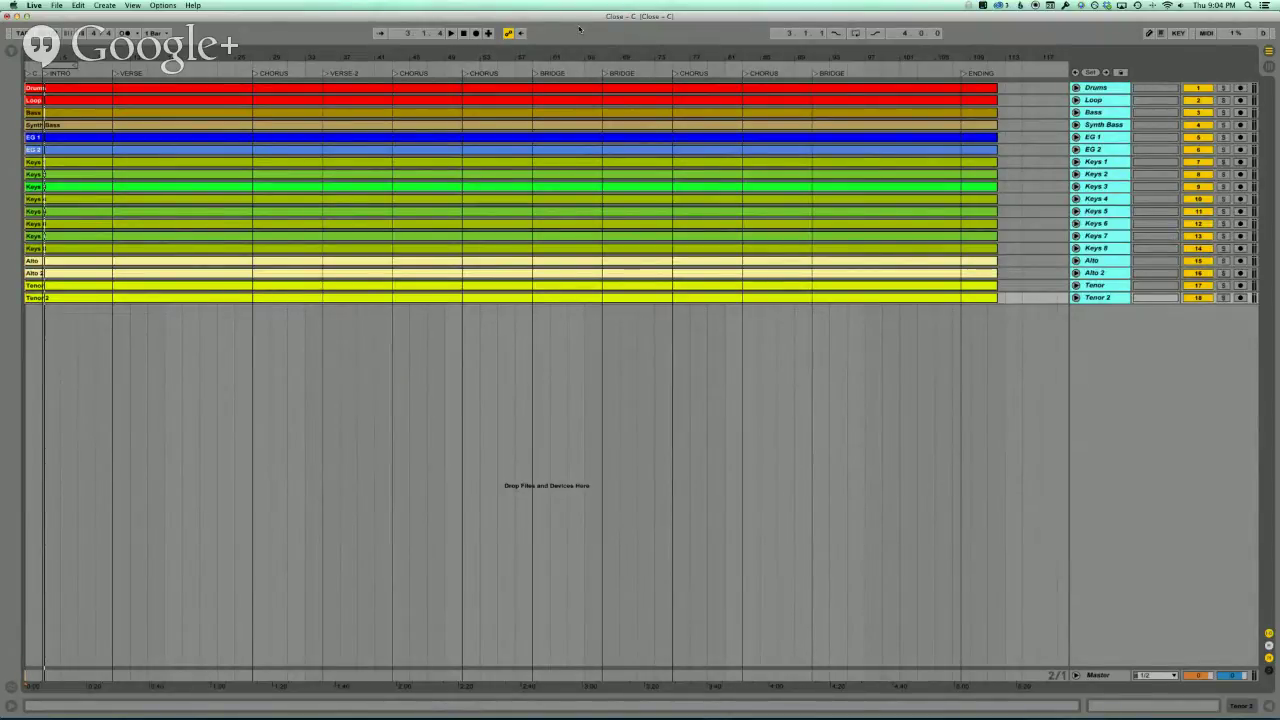
{"action": "left_click", "coordinate": [1110, 285]}
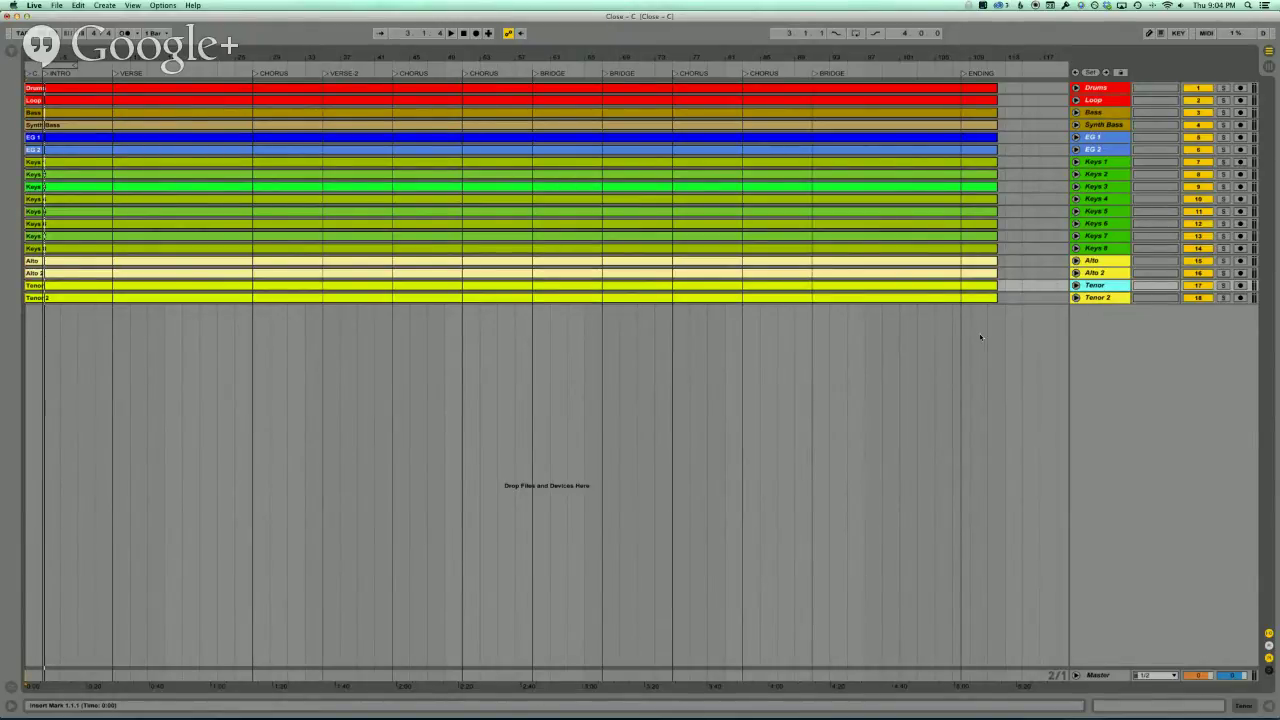
{"action": "left_click", "coordinate": [1092, 297]}
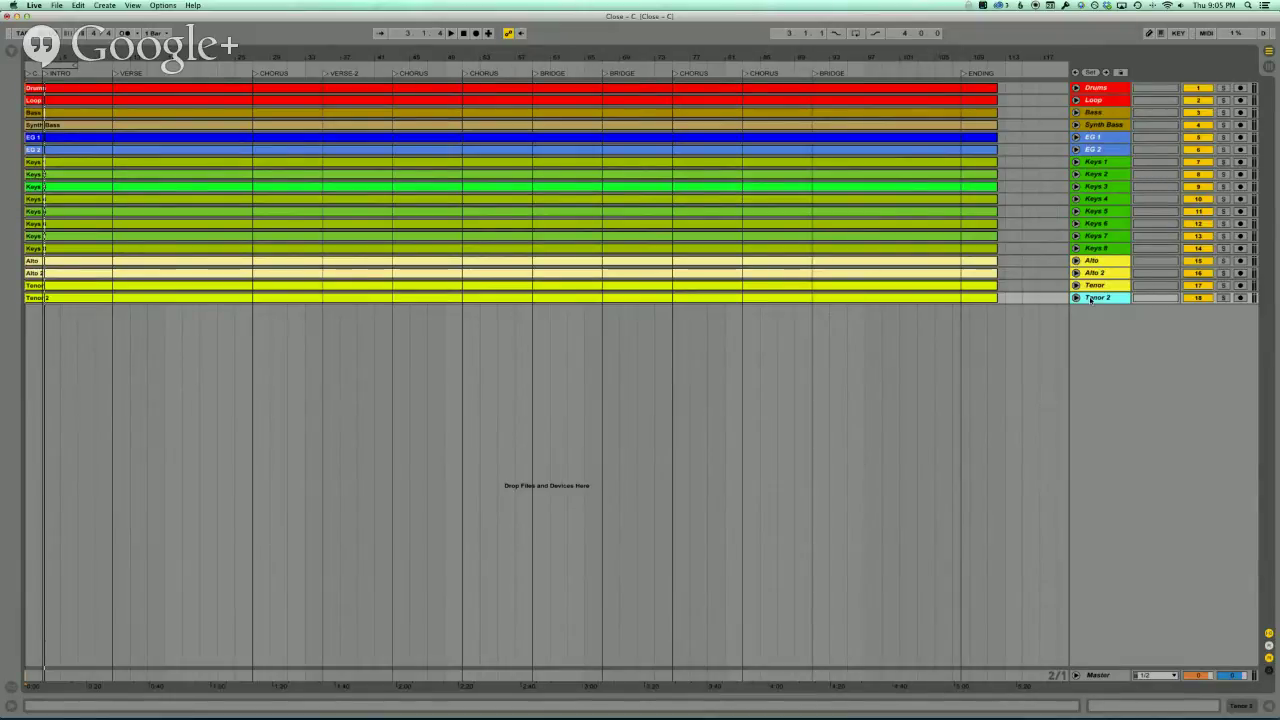
{"action": "key", "text": "super+shift+t"}
{"action": "key", "text": "super+shift+t"}
{"action": "key", "text": "super+shift+t"}
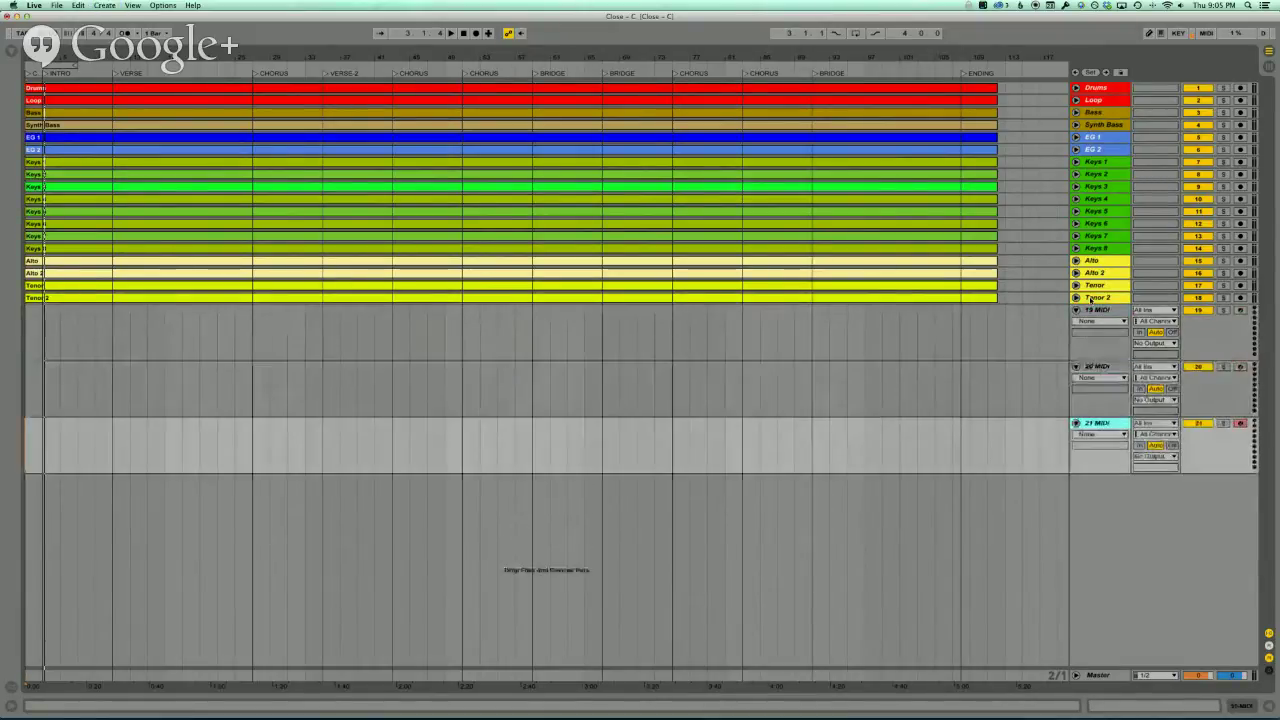
{"action": "key", "text": "super+z"}
{"action": "key", "text": "super+z"}
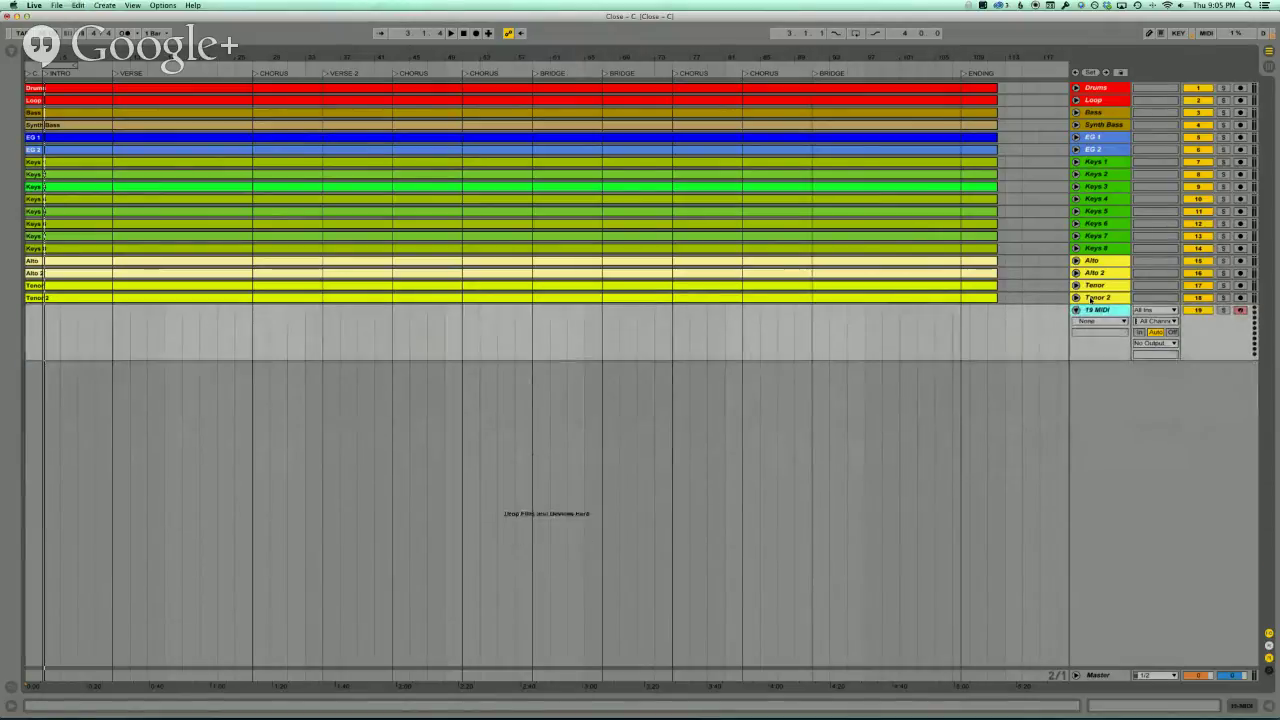
{"action": "key", "text": "super+z"}
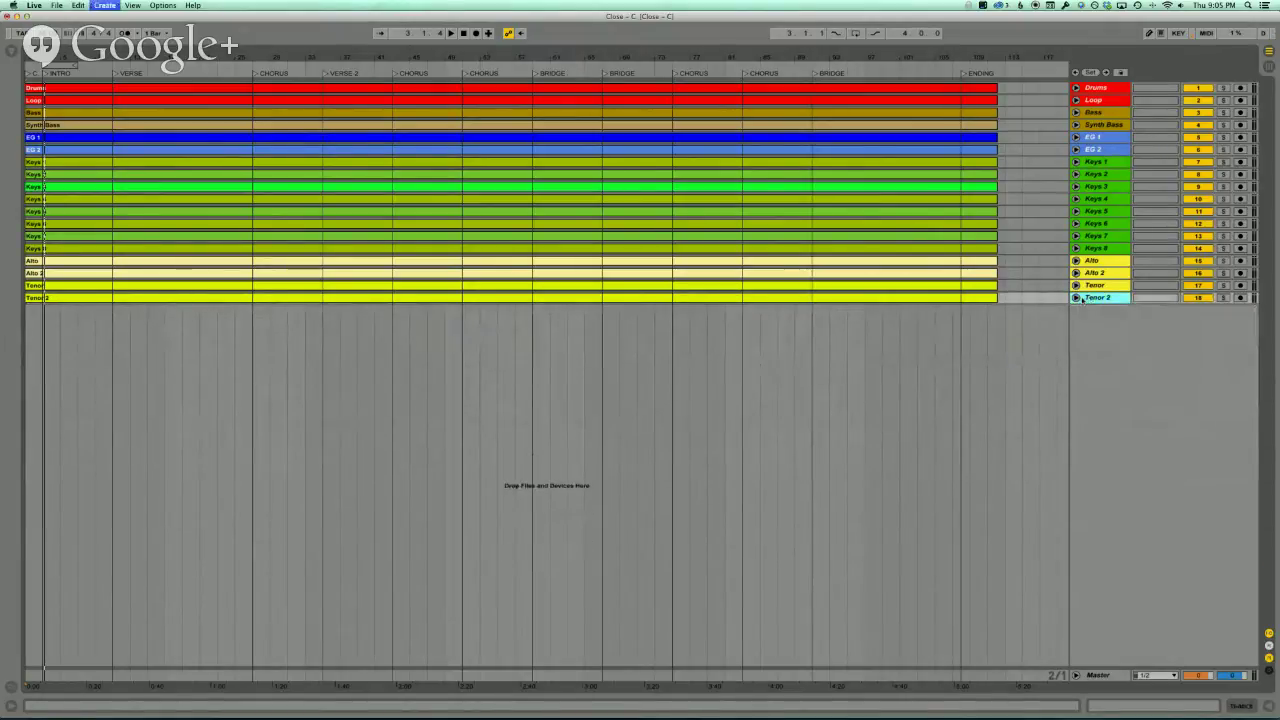
- Insert three new audio tracks below the Tenor 2 track
{"action": "key", "text": "super+t"}
{"action": "key", "text": "super+t"}
{"action": "key", "text": "super+t"}
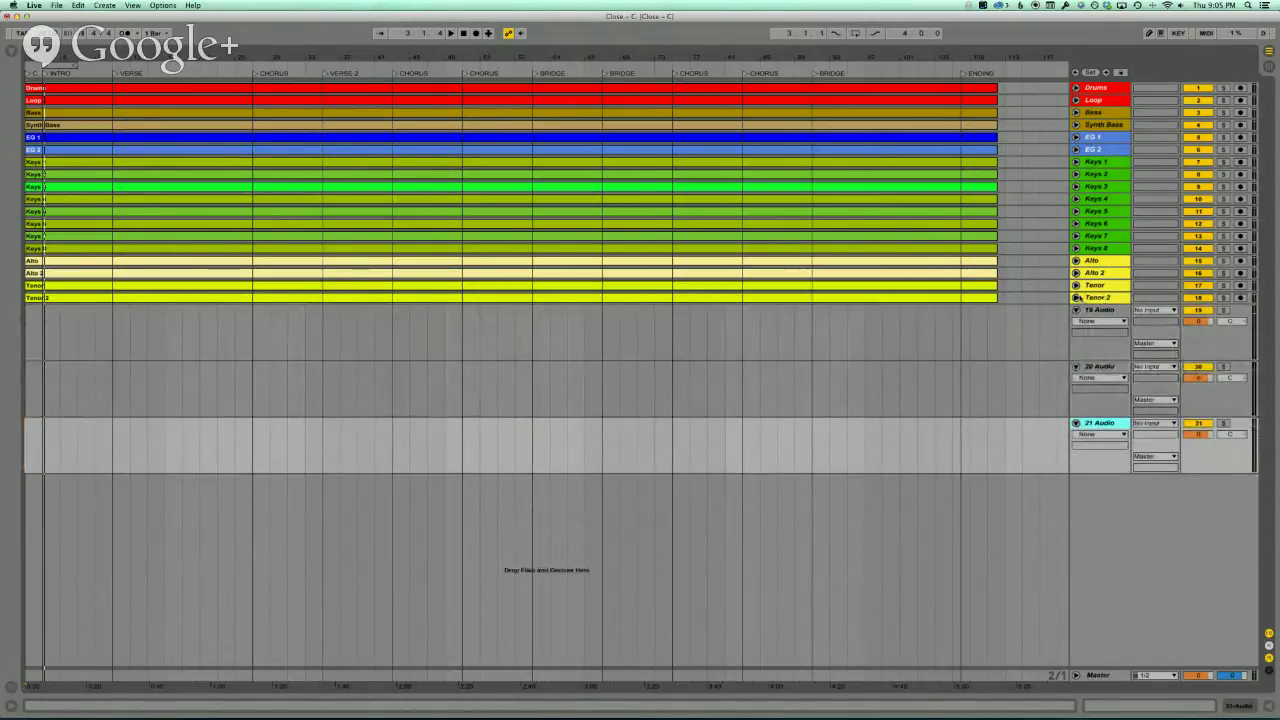
{"action": "left_click", "coordinate": [101, 5]}
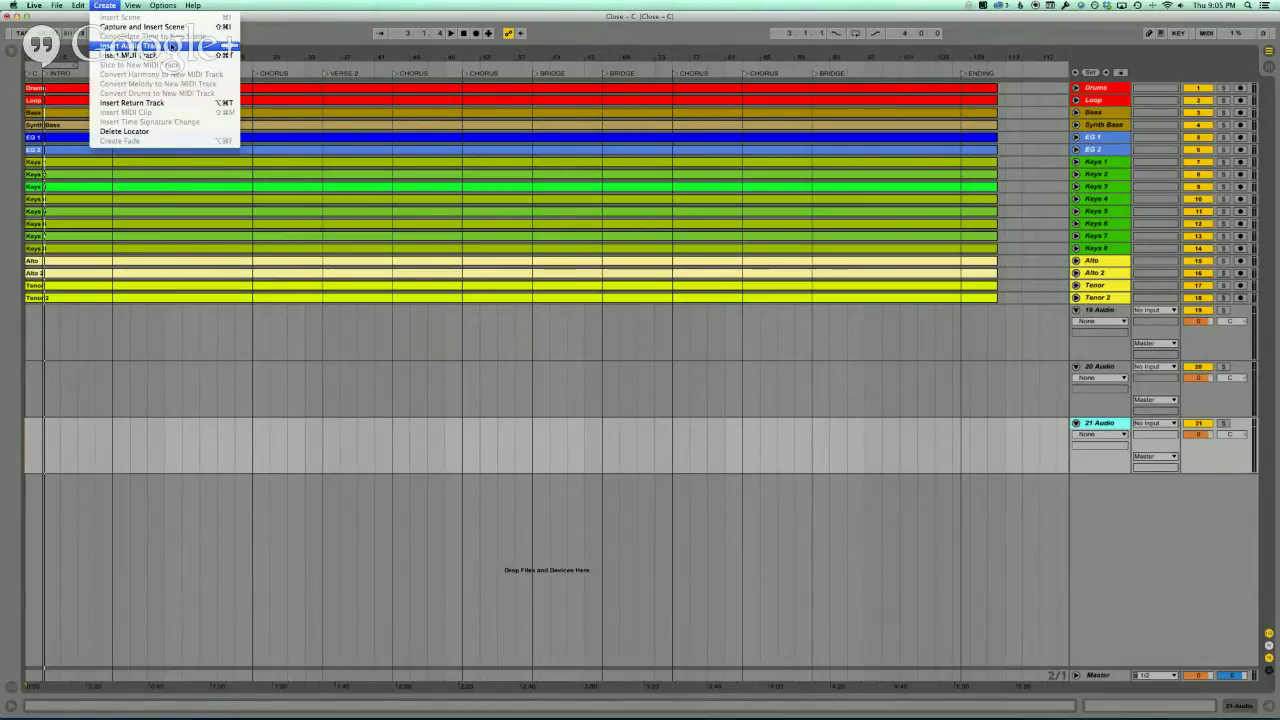
{"action": "left_click", "coordinate": [1103, 506]}
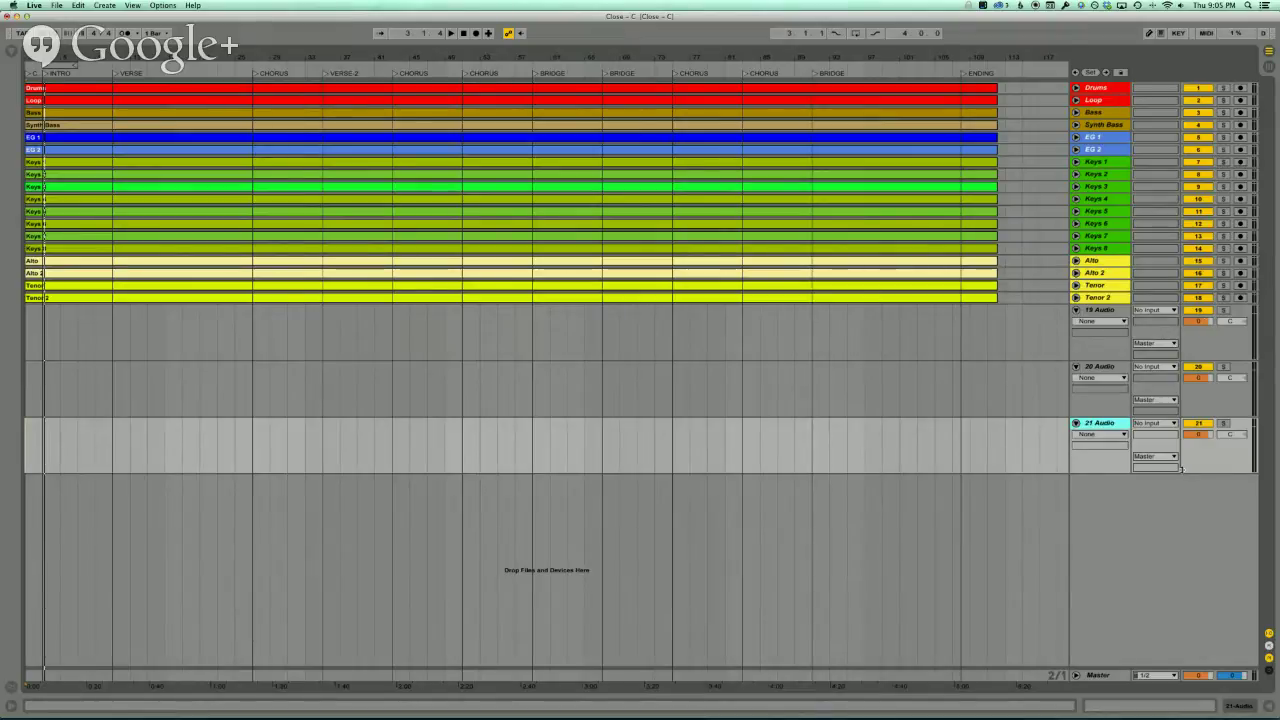
- Review the enabled output and input channels of the audio interface in the audio preferences
{"action": "key", "text": "super+comma"}
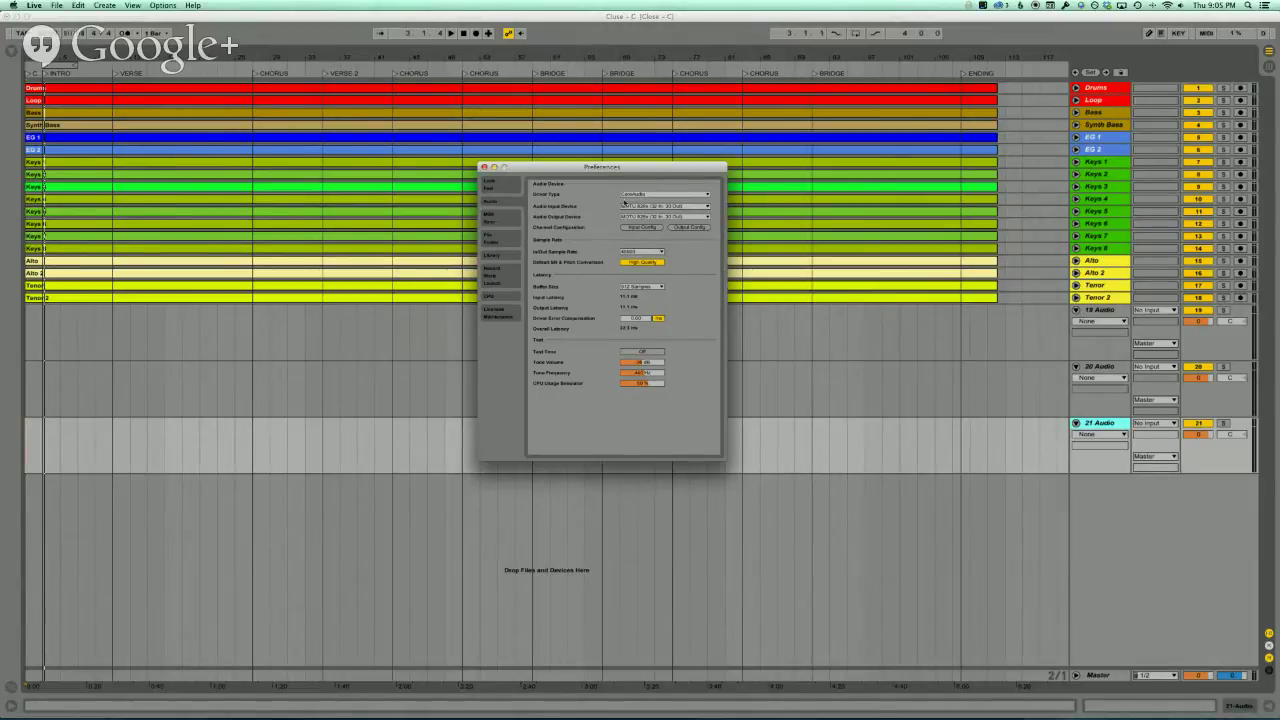
{"action": "left_click", "coordinate": [682, 227]}
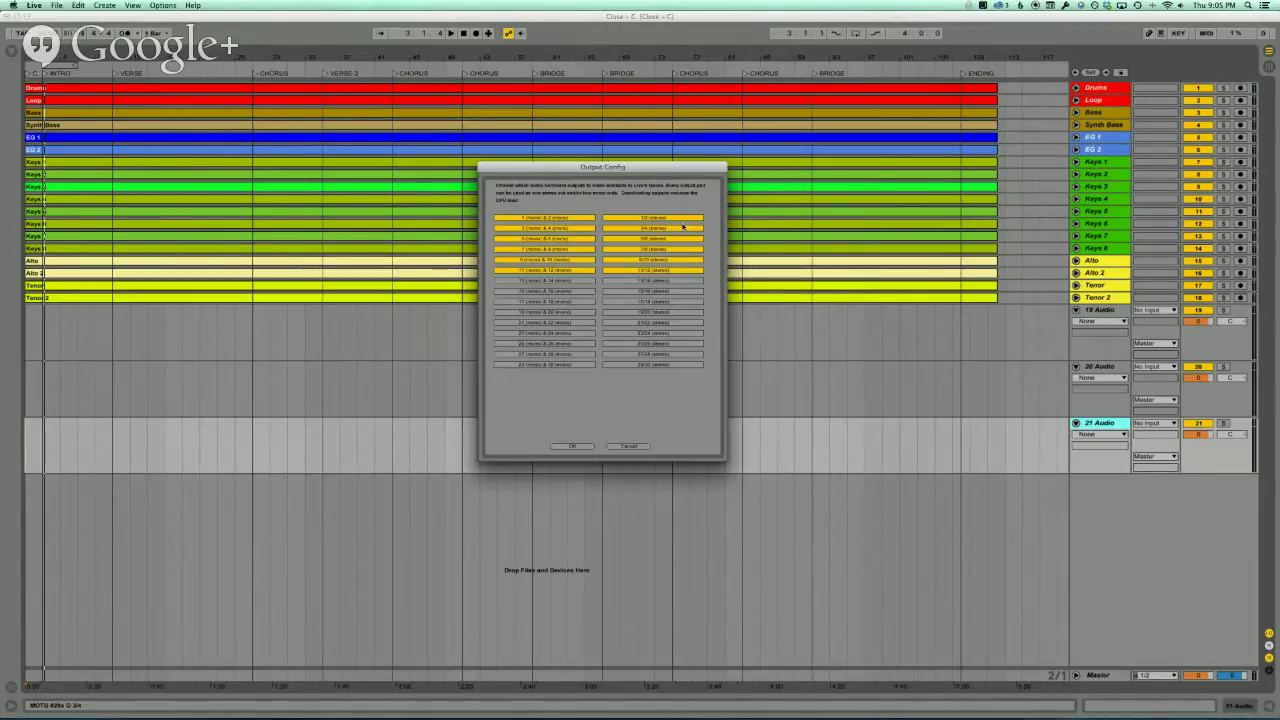
{"action": "left_click", "coordinate": [572, 446]}
{"action": "left_click", "coordinate": [641, 227]}
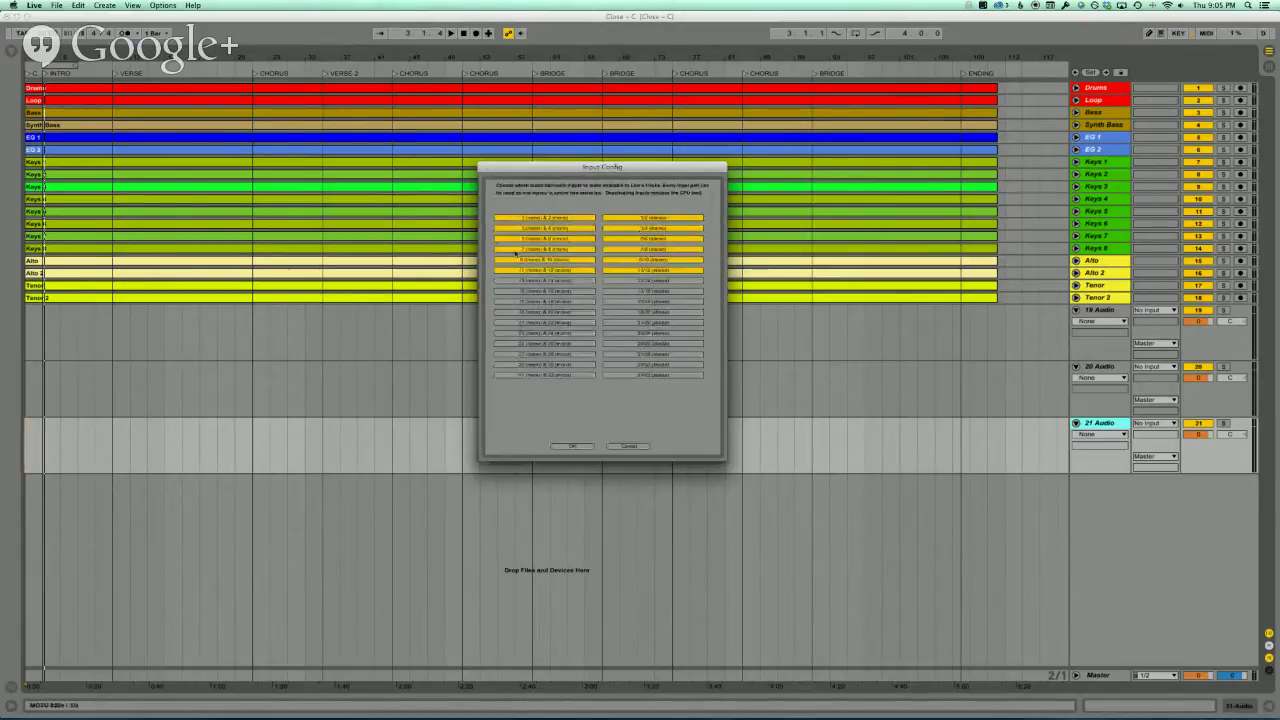
{"action": "left_click", "coordinate": [572, 446]}
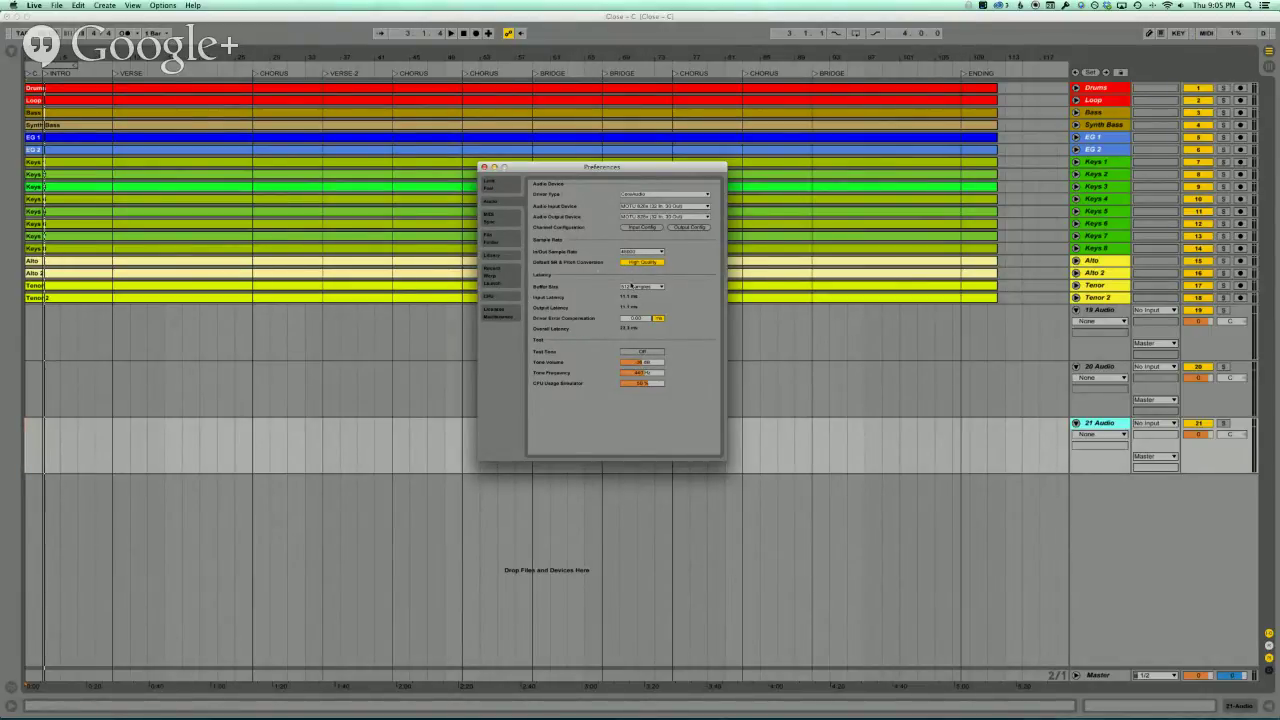
- Examine the available buffer size options without changing the setting, and close the preferences
{"action": "left_click", "coordinate": [640, 287]}
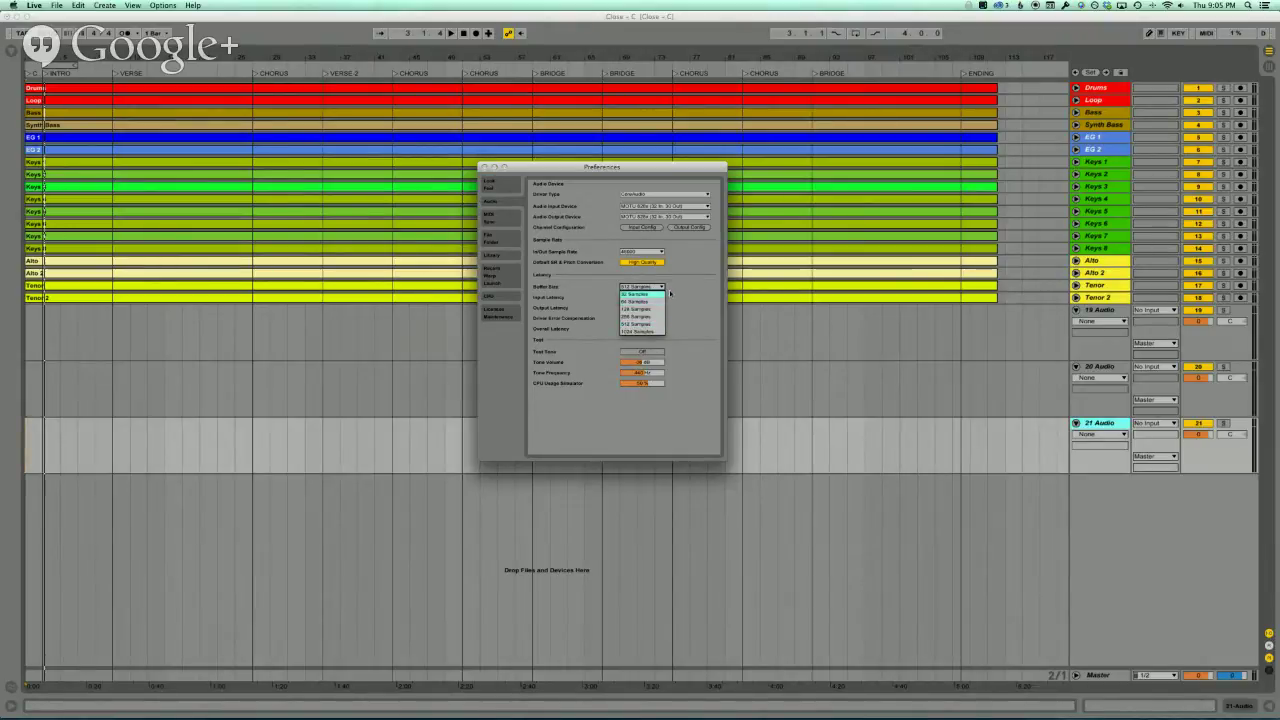
{"action": "left_click", "coordinate": [670, 293]}
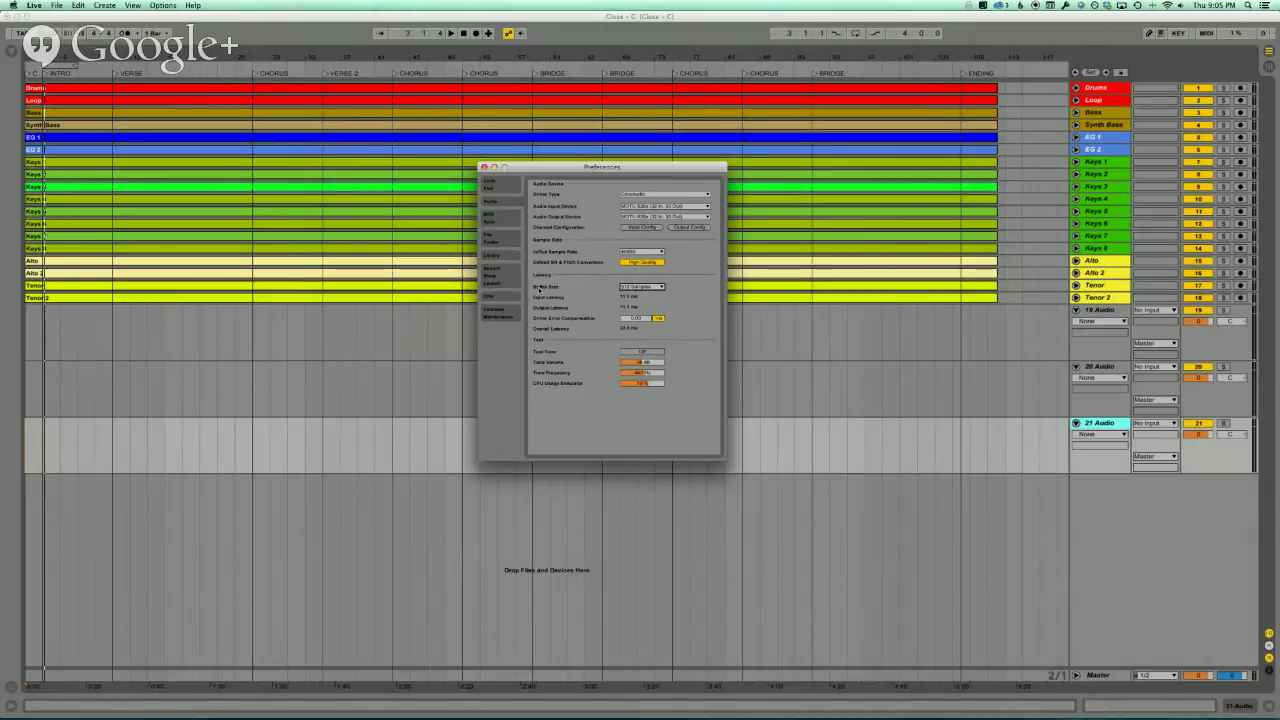
{"action": "key", "text": "Escape"}
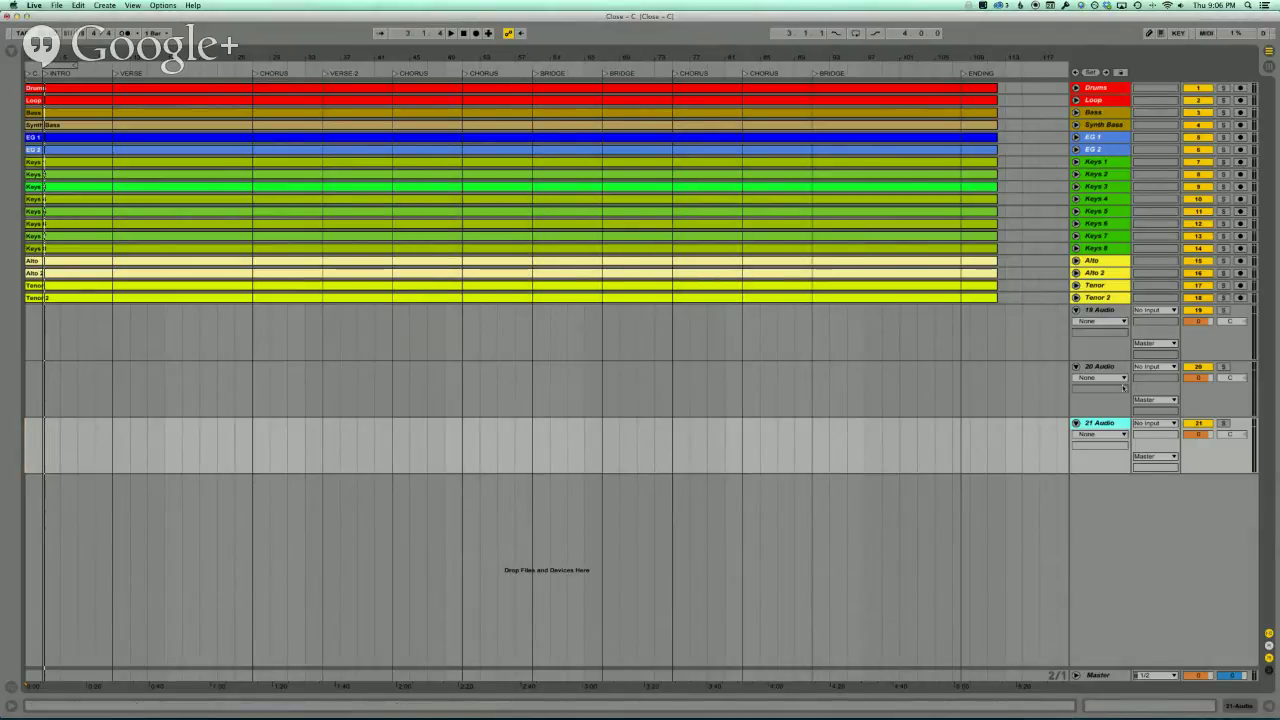
- Set the 19 Audio track's input to Ext. In on mono channel 1
{"action": "left_click", "coordinate": [1094, 311]}
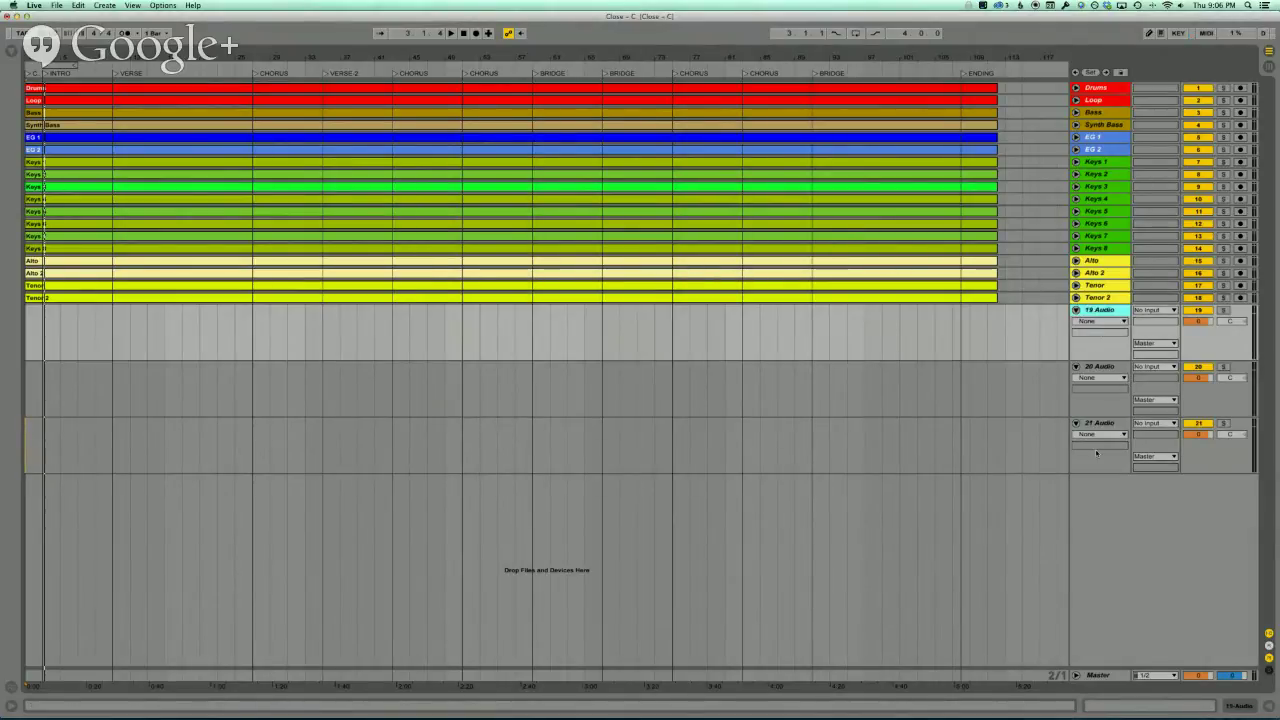
{"action": "left_click", "coordinate": [1156, 310]}
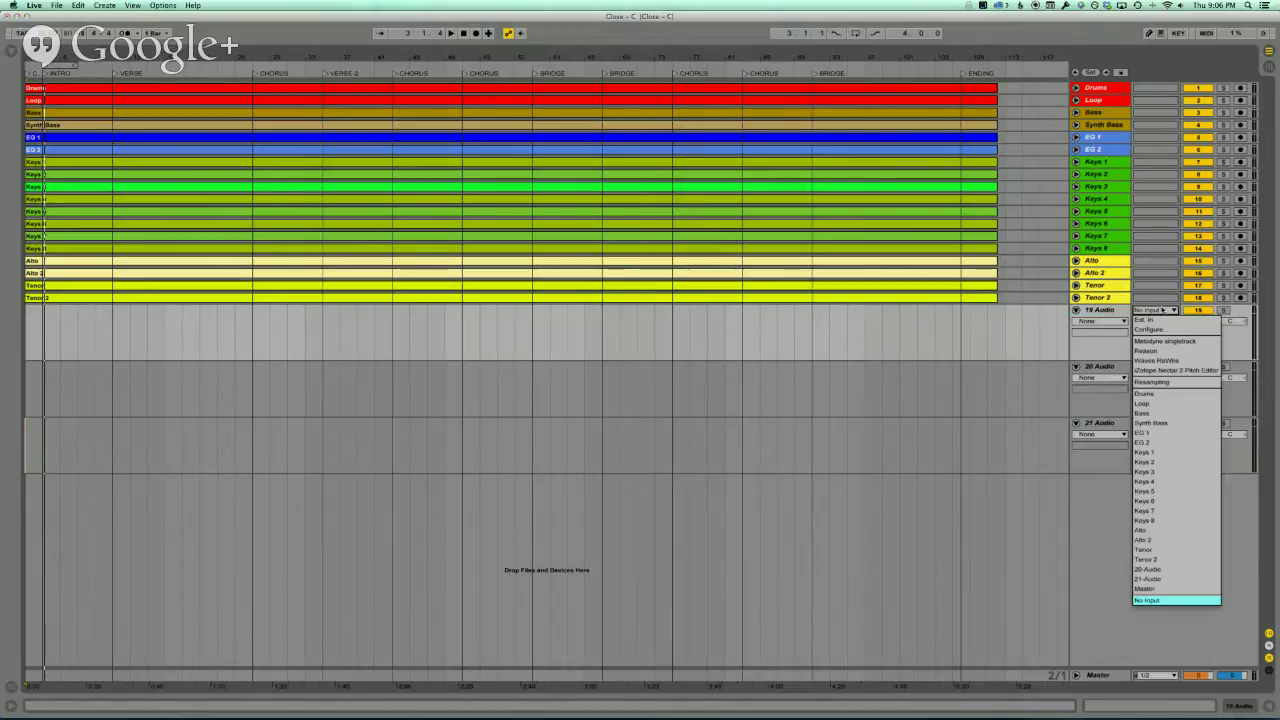
{"action": "left_click", "coordinate": [1158, 320]}
{"action": "left_click", "coordinate": [1158, 321]}
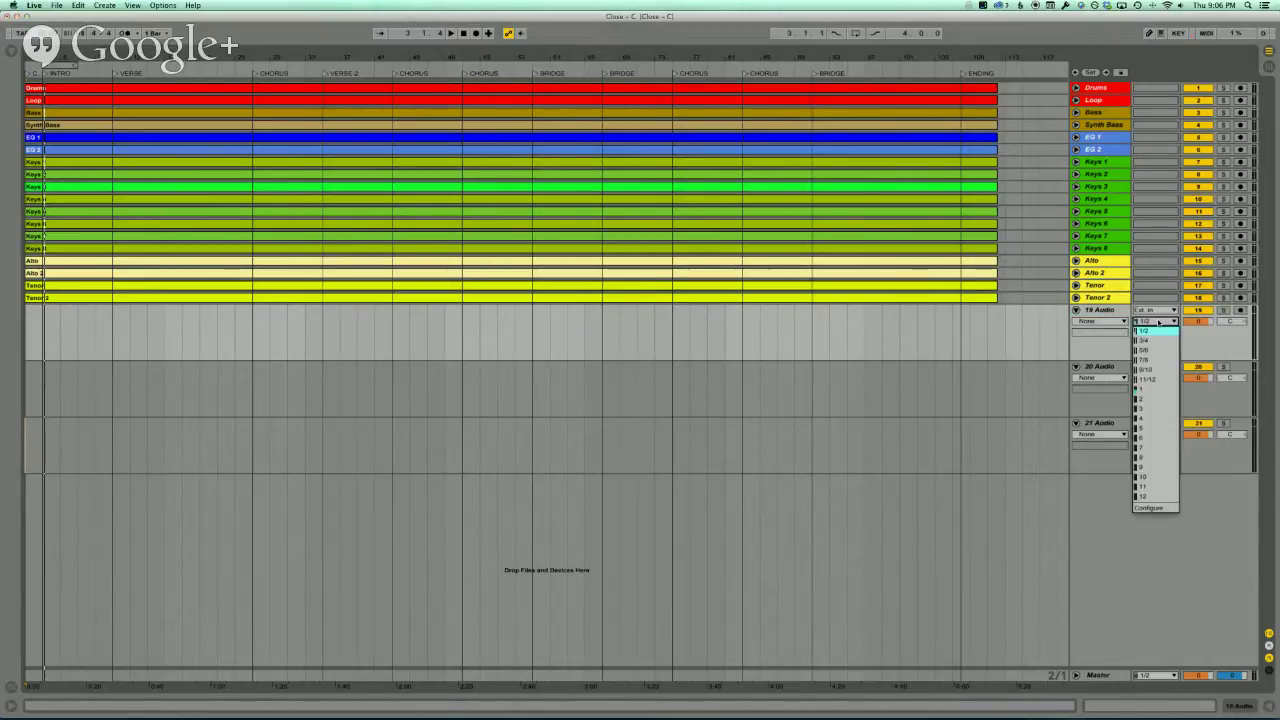
{"action": "left_click", "coordinate": [1152, 386]}
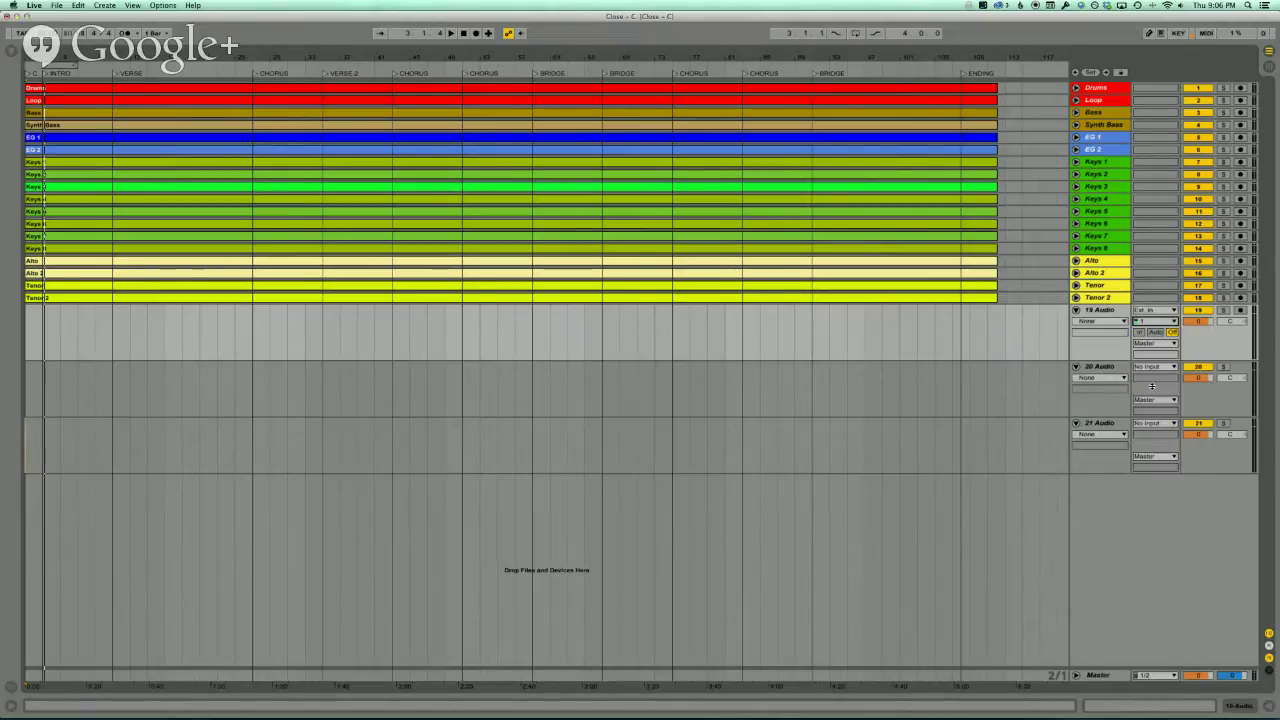
- Review the input source and stereo and mono channel choices for the 19 Audio track, keeping Ext. In channel 1
{"action": "left_click", "coordinate": [1156, 311]}
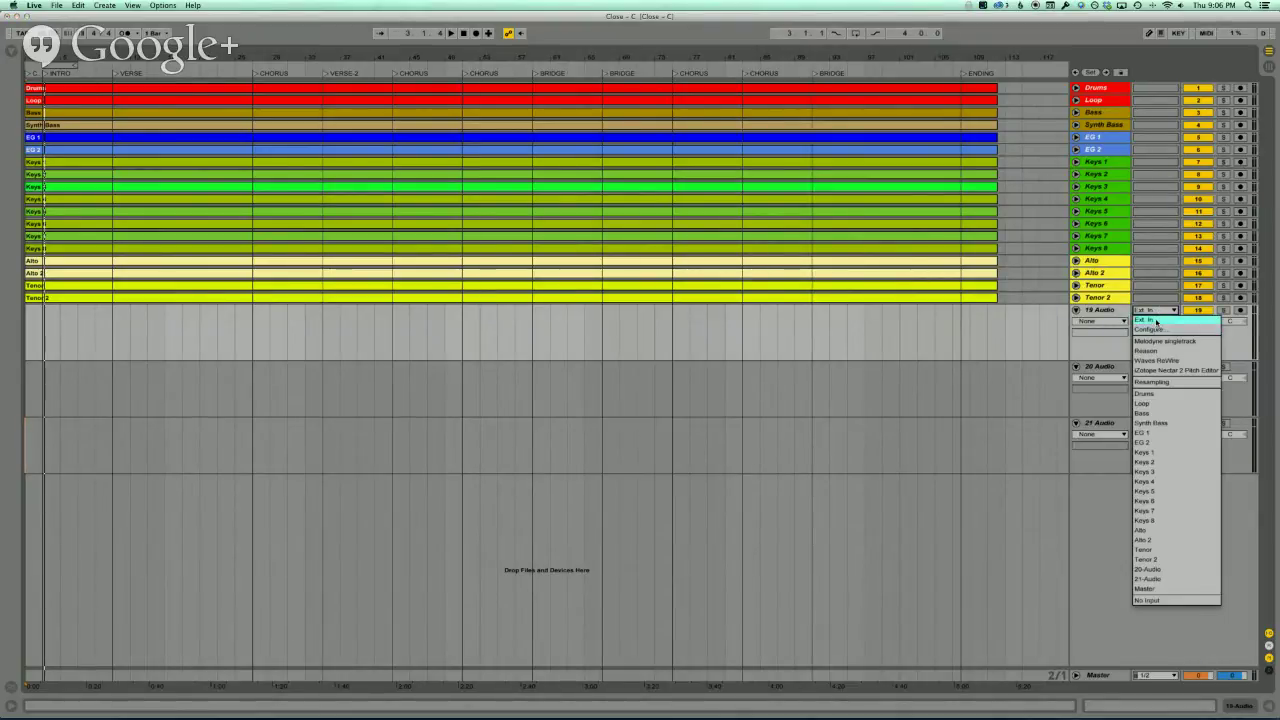
{"action": "left_click", "coordinate": [1155, 320]}
{"action": "left_click", "coordinate": [1151, 322]}
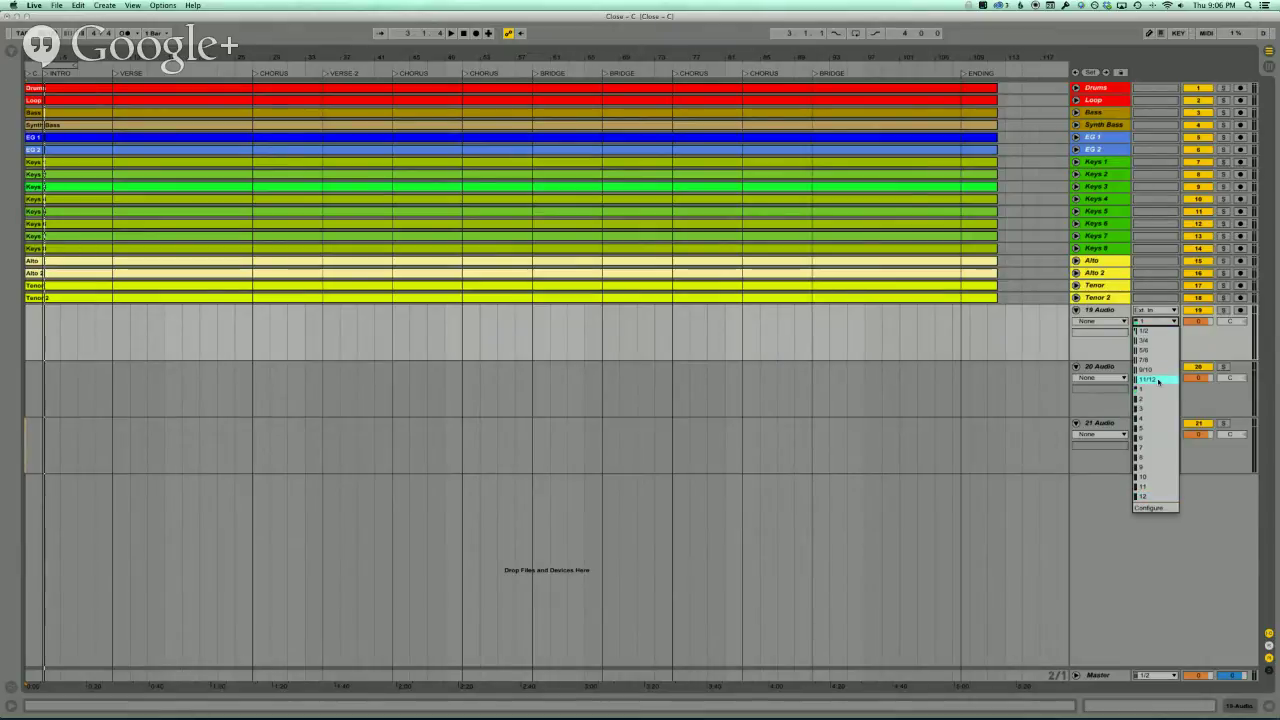
{"action": "left_click", "coordinate": [1085, 508]}
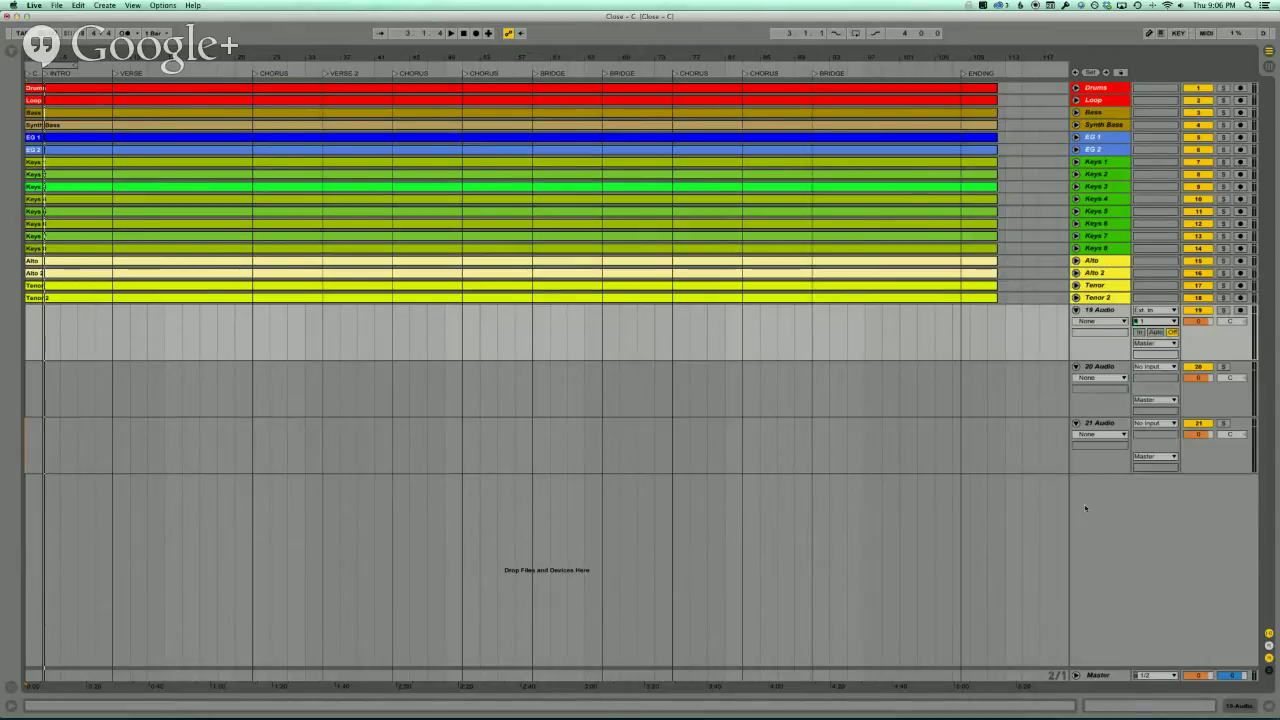
- Fold the three new audio tracks 19, 20 and 21
{"action": "left_click", "coordinate": [1116, 311]}
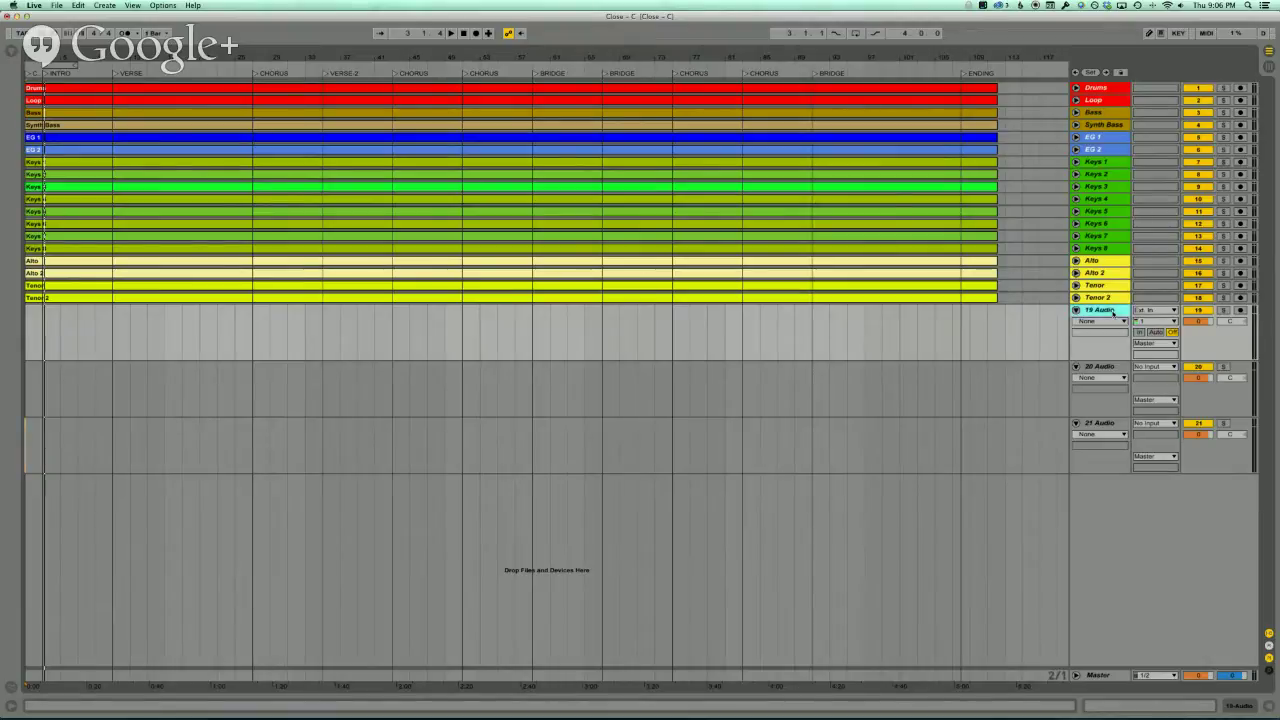
{"action": "key", "text": "Left"}
{"action": "key", "text": "Down"}
{"action": "key", "text": "Left"}
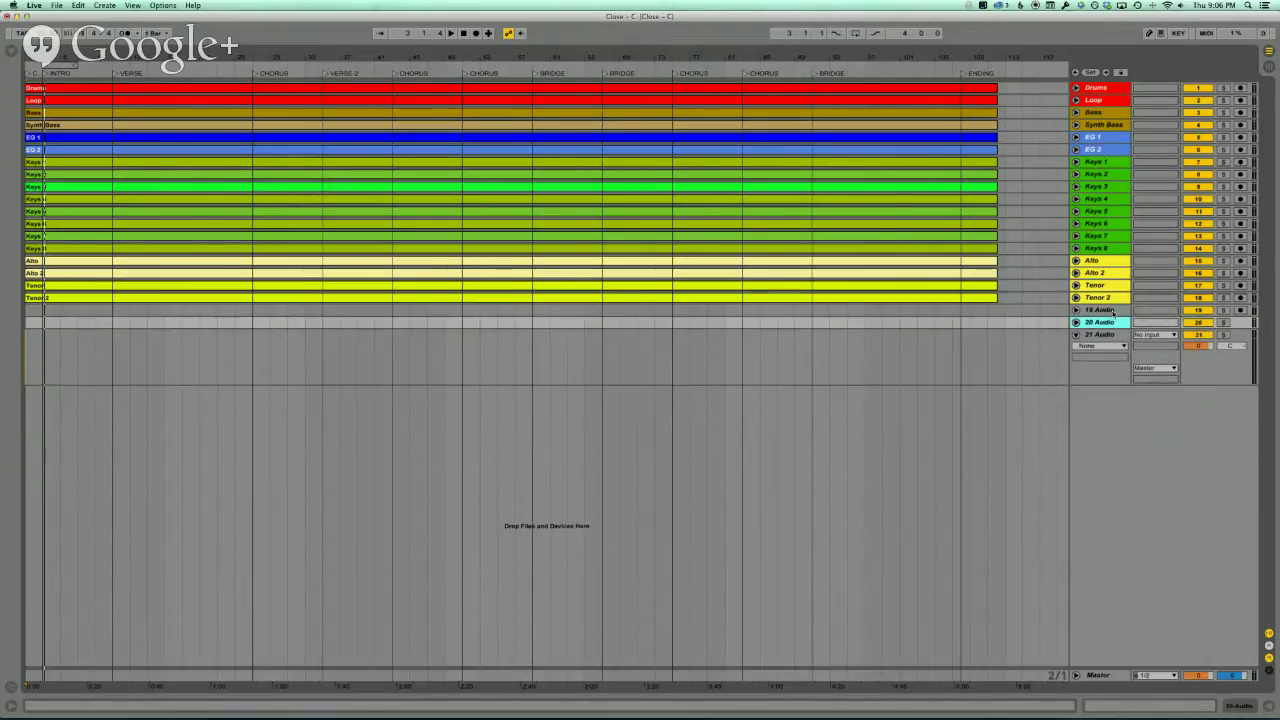
{"action": "key", "text": "Down"}
{"action": "key", "text": "Left"}
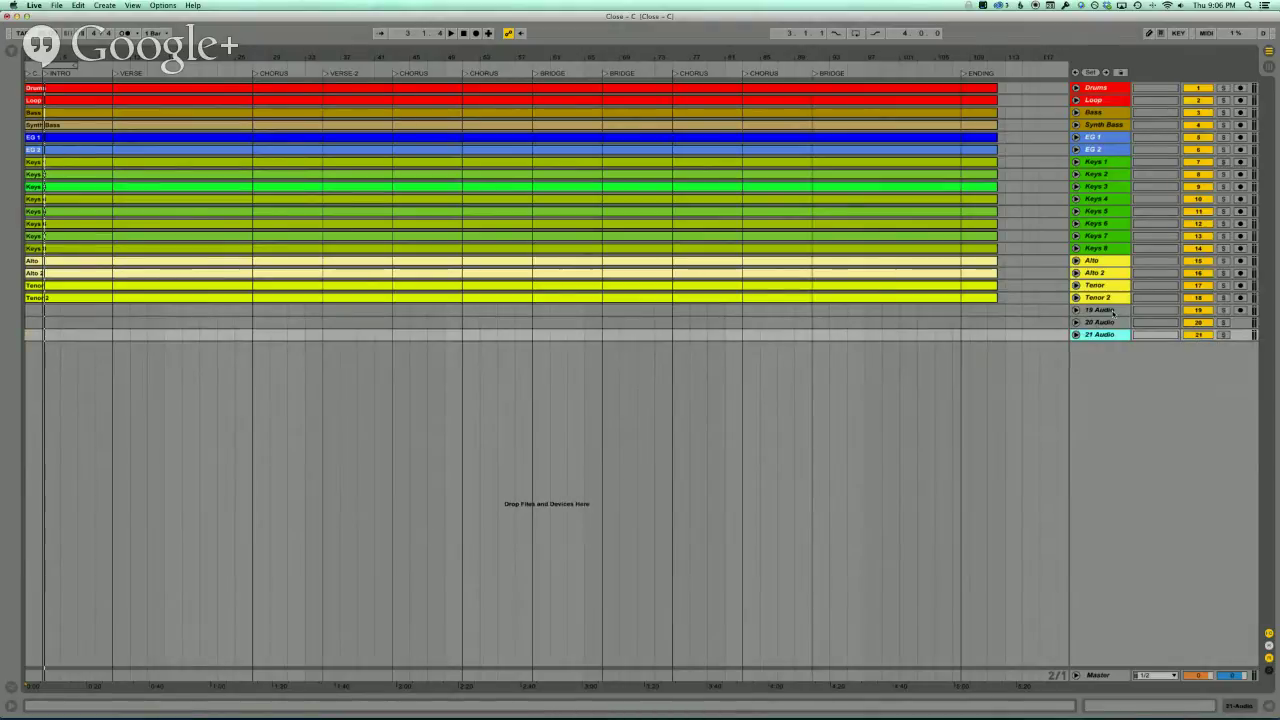
- Insert three new MIDI tracks below the 21 Audio track
{"action": "key", "text": "super+shift+t"}
{"action": "key", "text": "super+shift+t"}
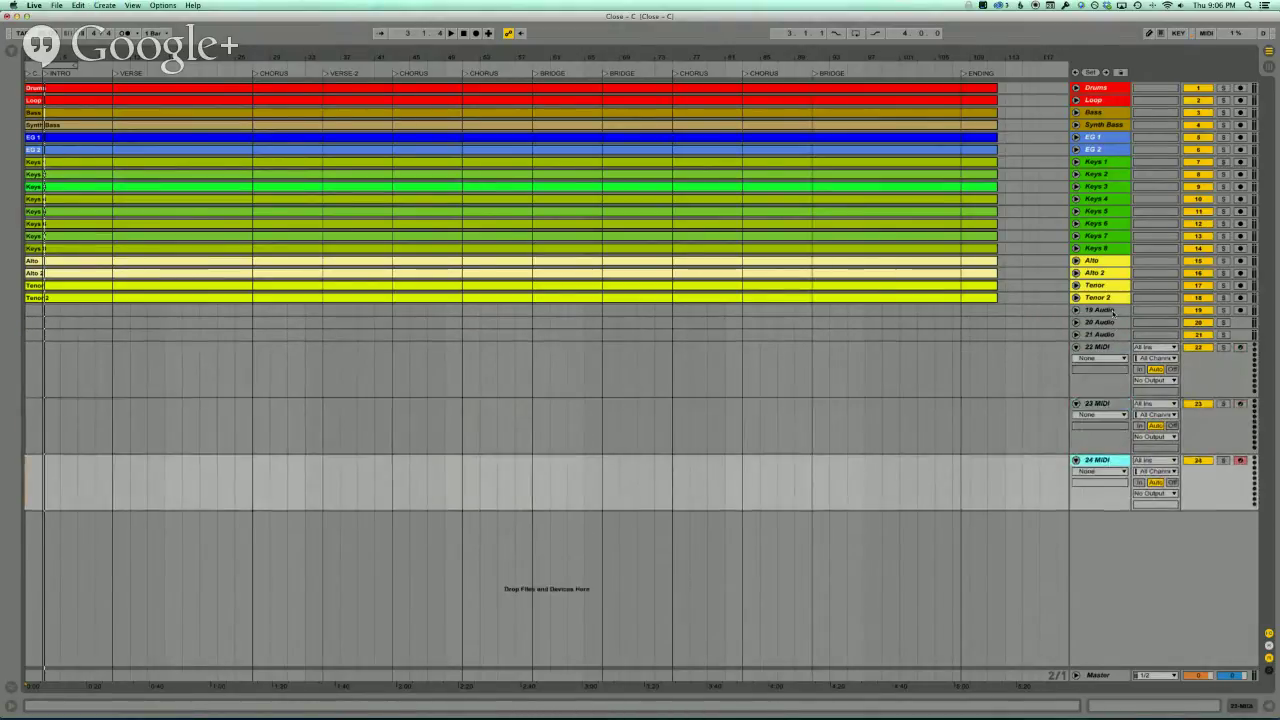
{"action": "key", "text": "super+shift+t"}
{"action": "left_click", "coordinate": [104, 5]}
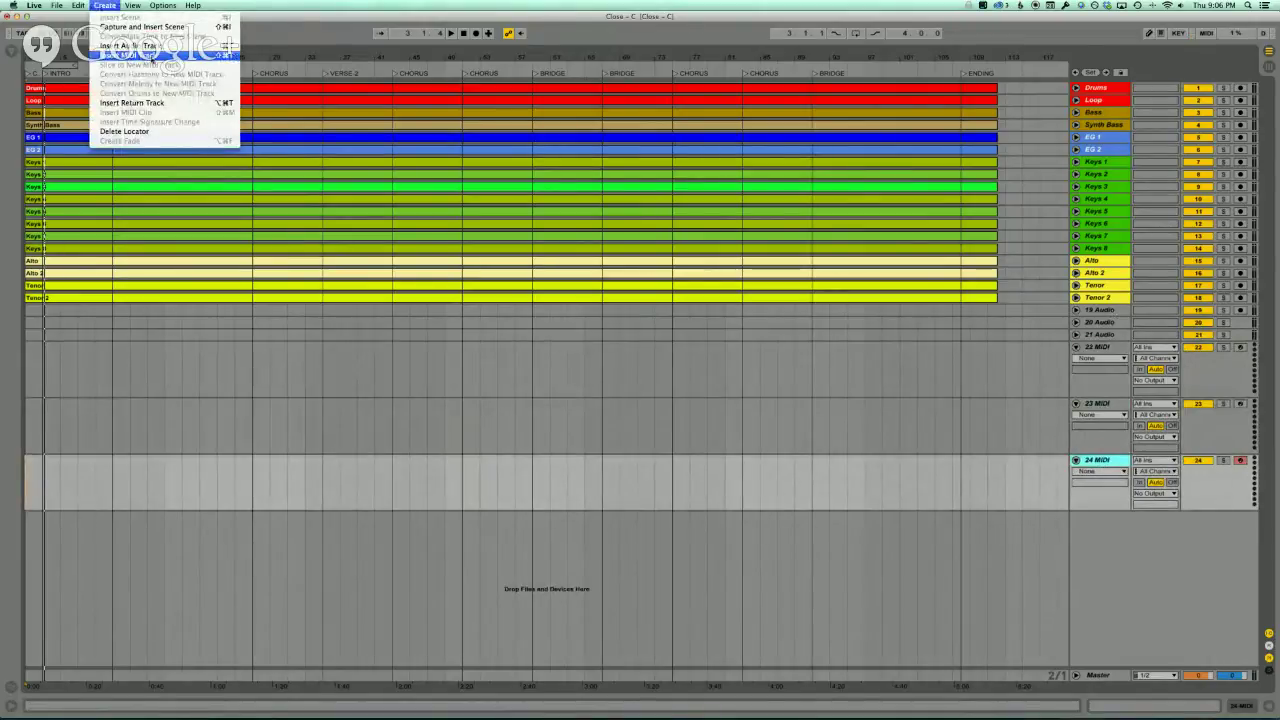
{"action": "left_click", "coordinate": [114, 8]}
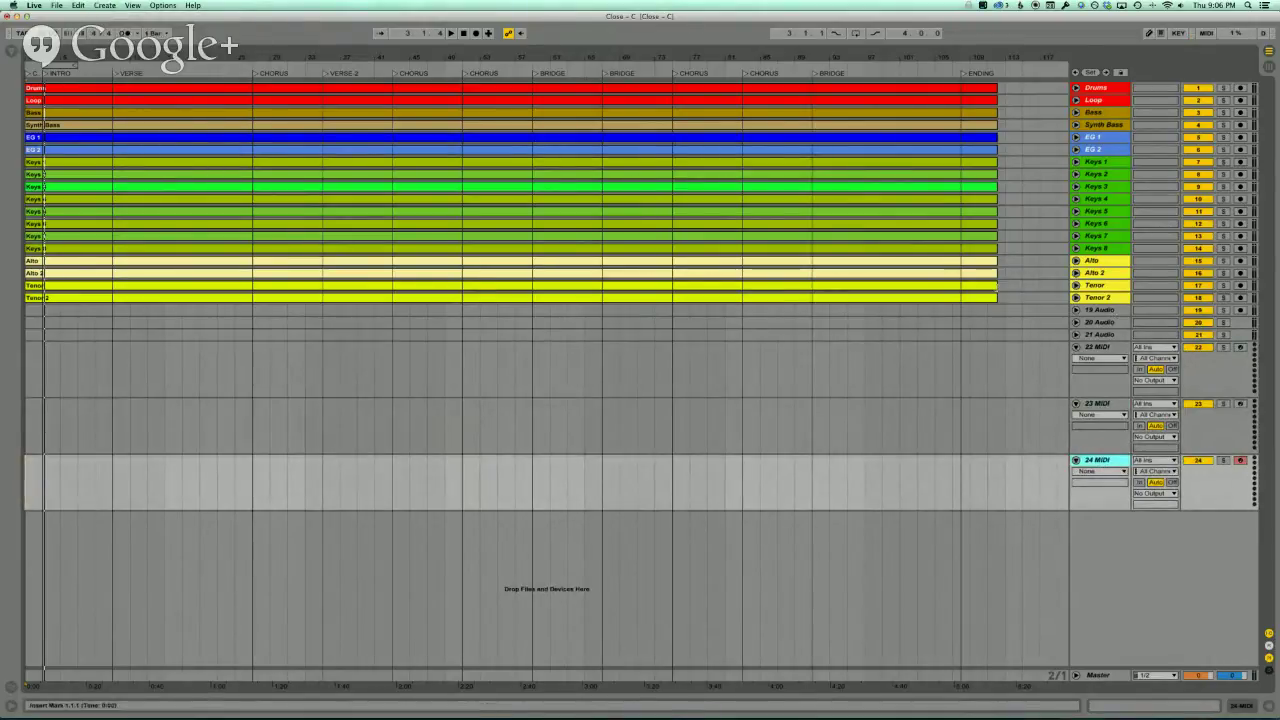
- Browse the audio effects, instruments and Audio Units plug-ins available for the 22 MIDI track
{"action": "left_click", "coordinate": [1100, 347]}
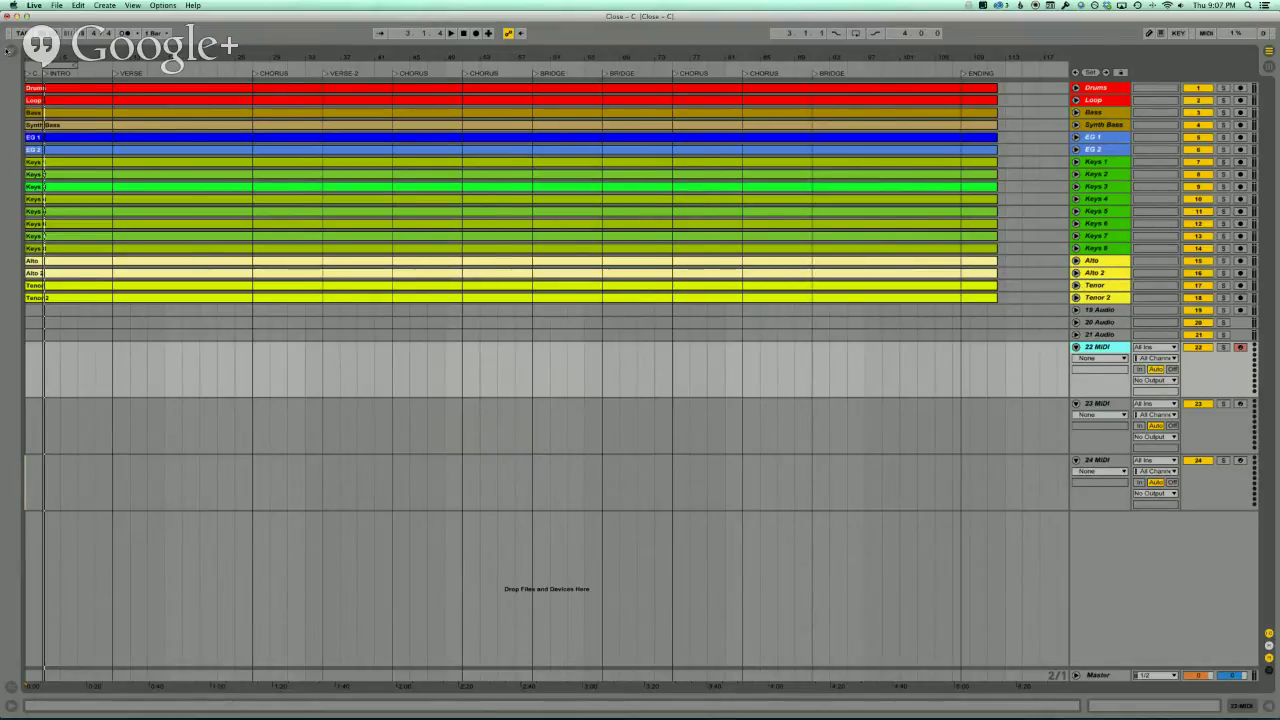
{"action": "left_click", "coordinate": [8, 49]}
{"action": "left_click", "coordinate": [43, 116]}
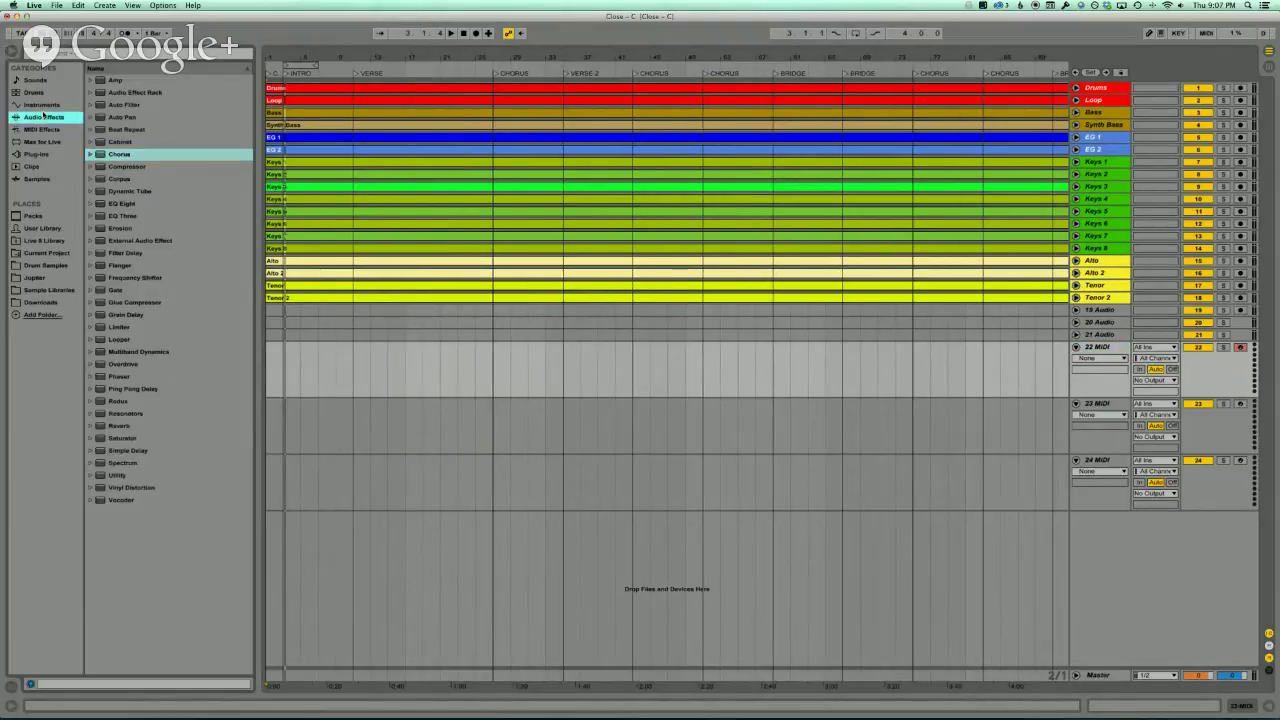
{"action": "left_click", "coordinate": [43, 105]}
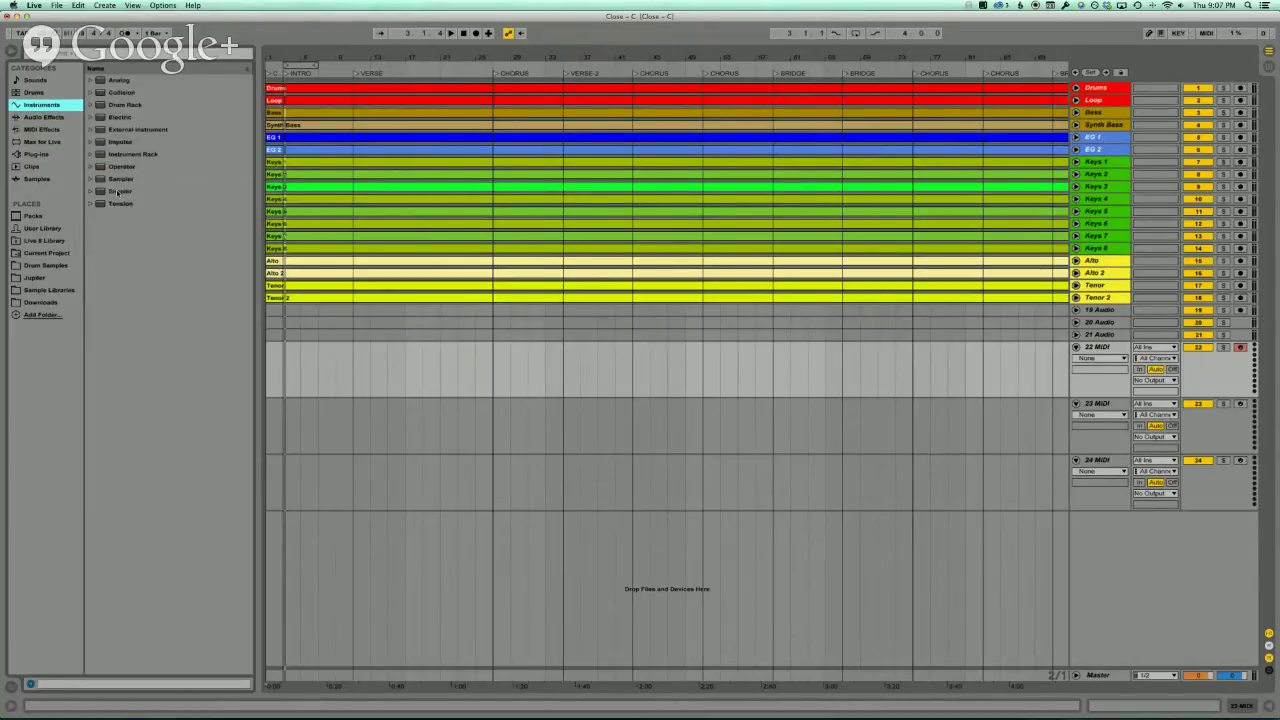
{"action": "left_click", "coordinate": [40, 156]}
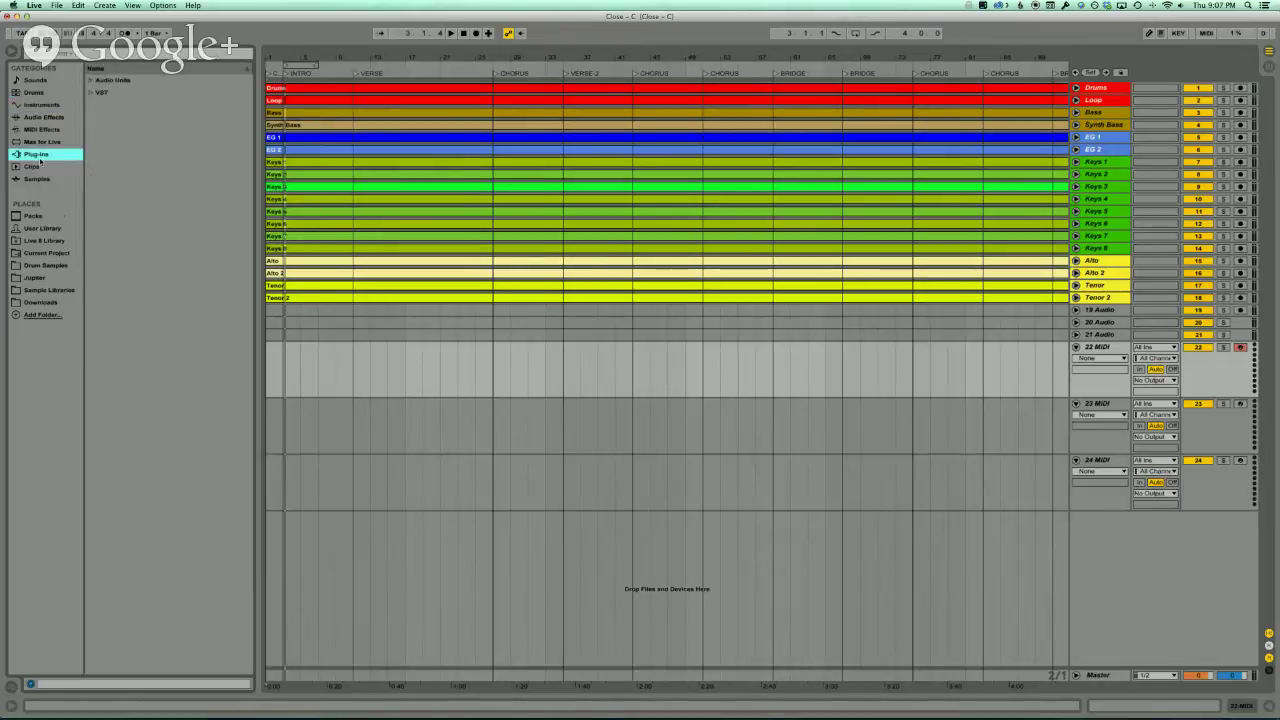
{"action": "left_click", "coordinate": [89, 81]}
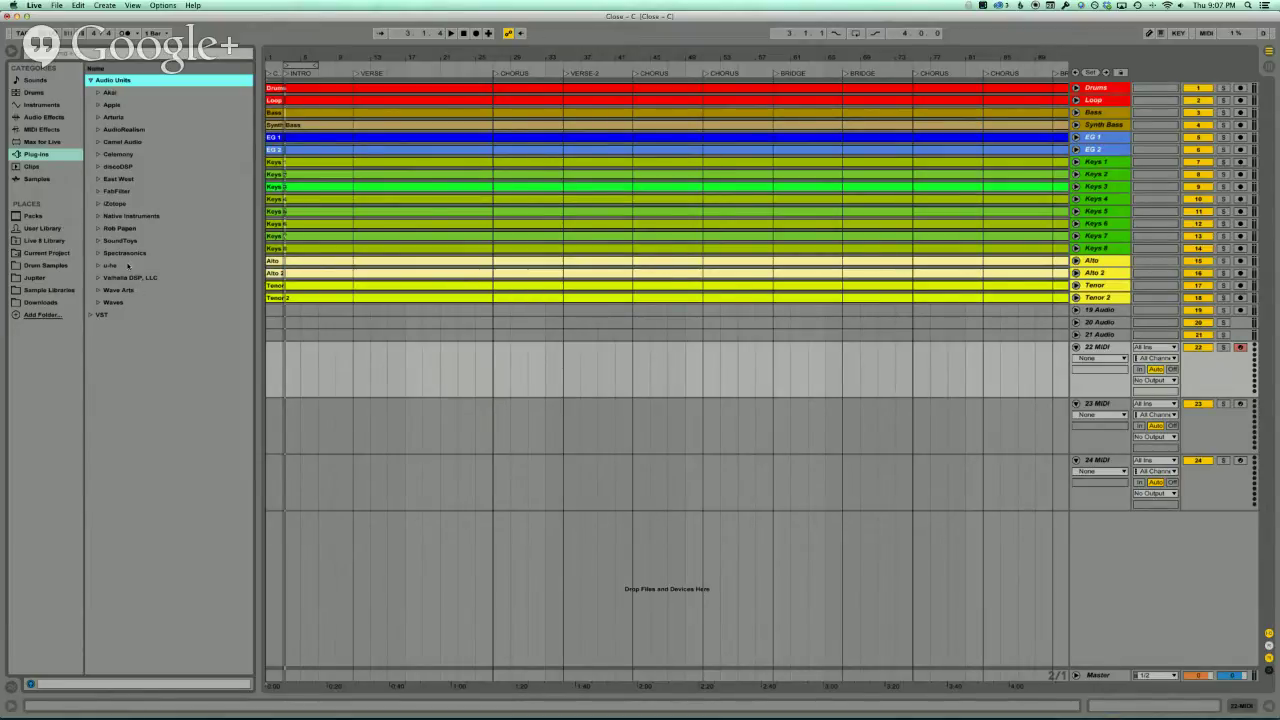
- Load the Grand Piano.adg instrument rack from Piano & Keys onto the 22 MIDI track, and hide the browser and device view
{"action": "left_click", "coordinate": [46, 106]}
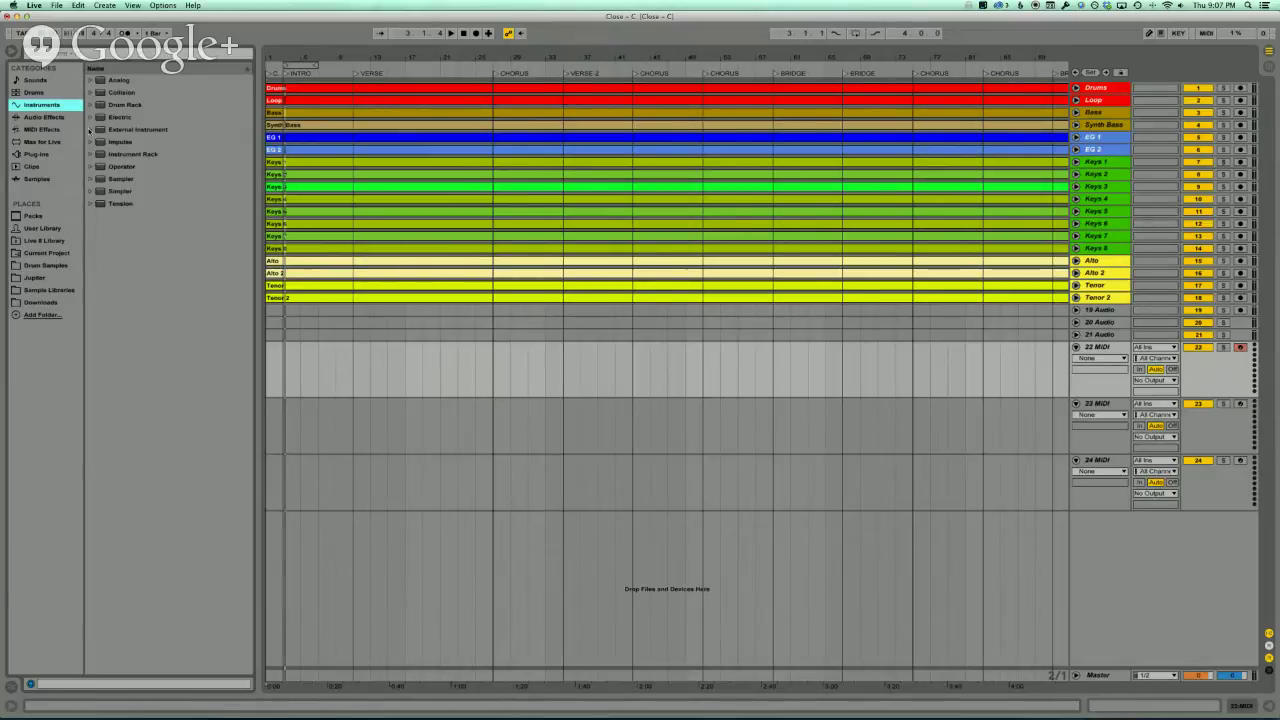
{"action": "left_click", "coordinate": [90, 154]}
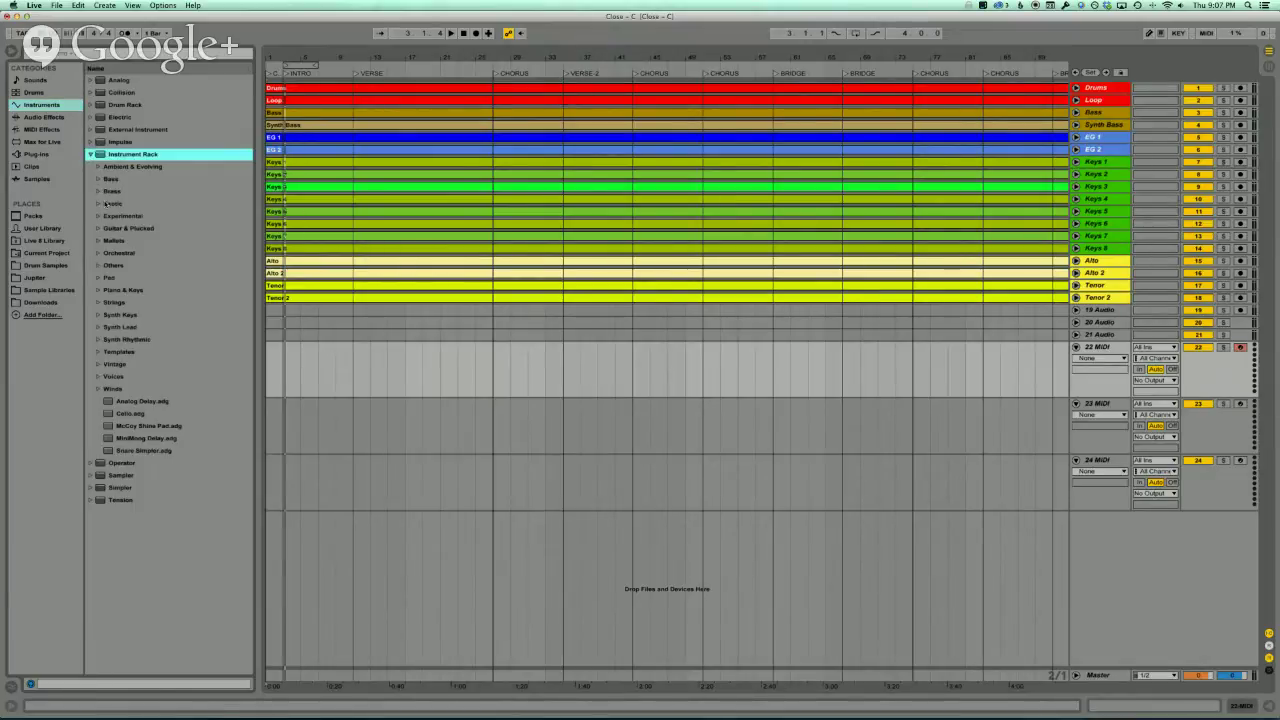
{"action": "left_click", "coordinate": [98, 290]}
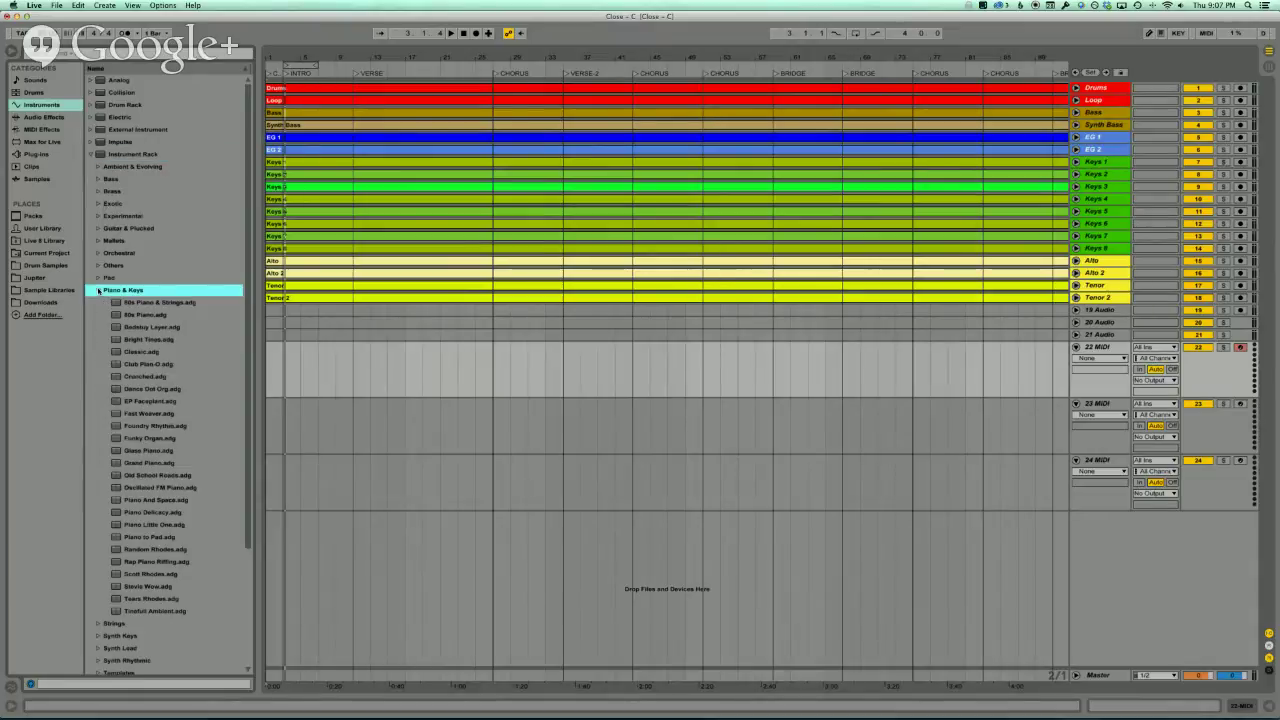
{"action": "left_click", "coordinate": [150, 462]}
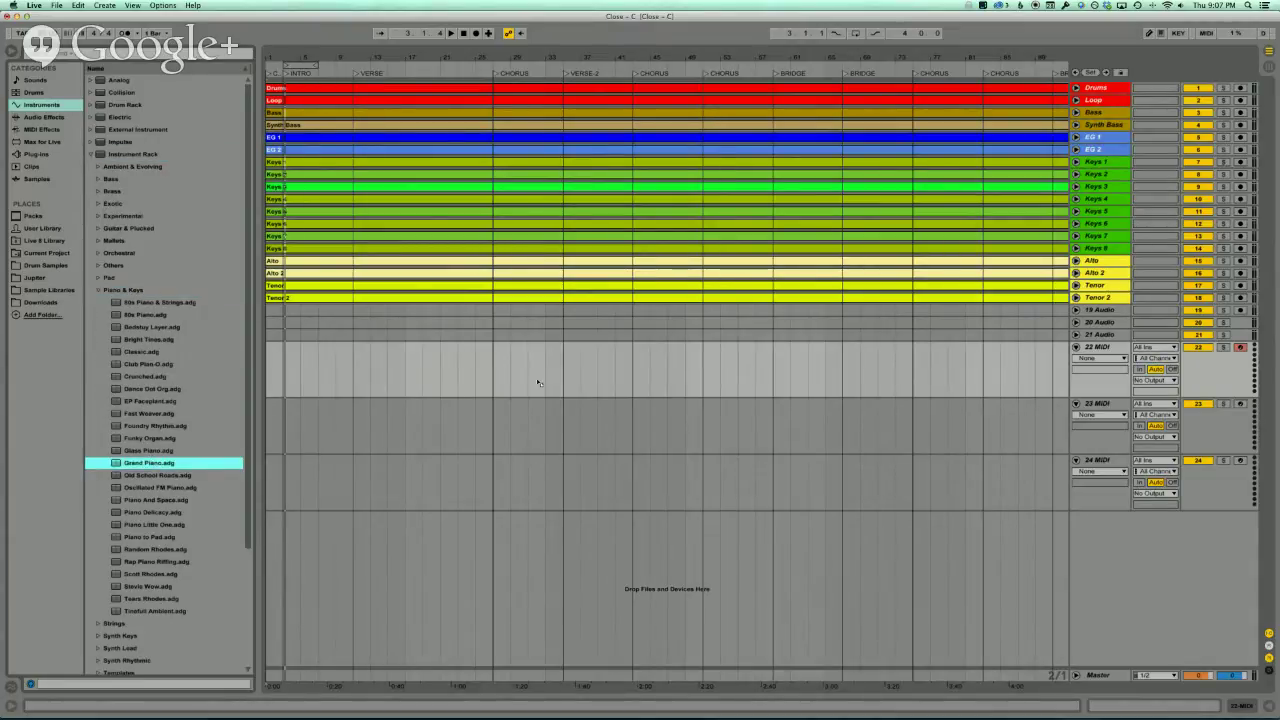
{"action": "left_click_drag", "start_coordinate": [538, 382], "coordinate": [538, 382]}
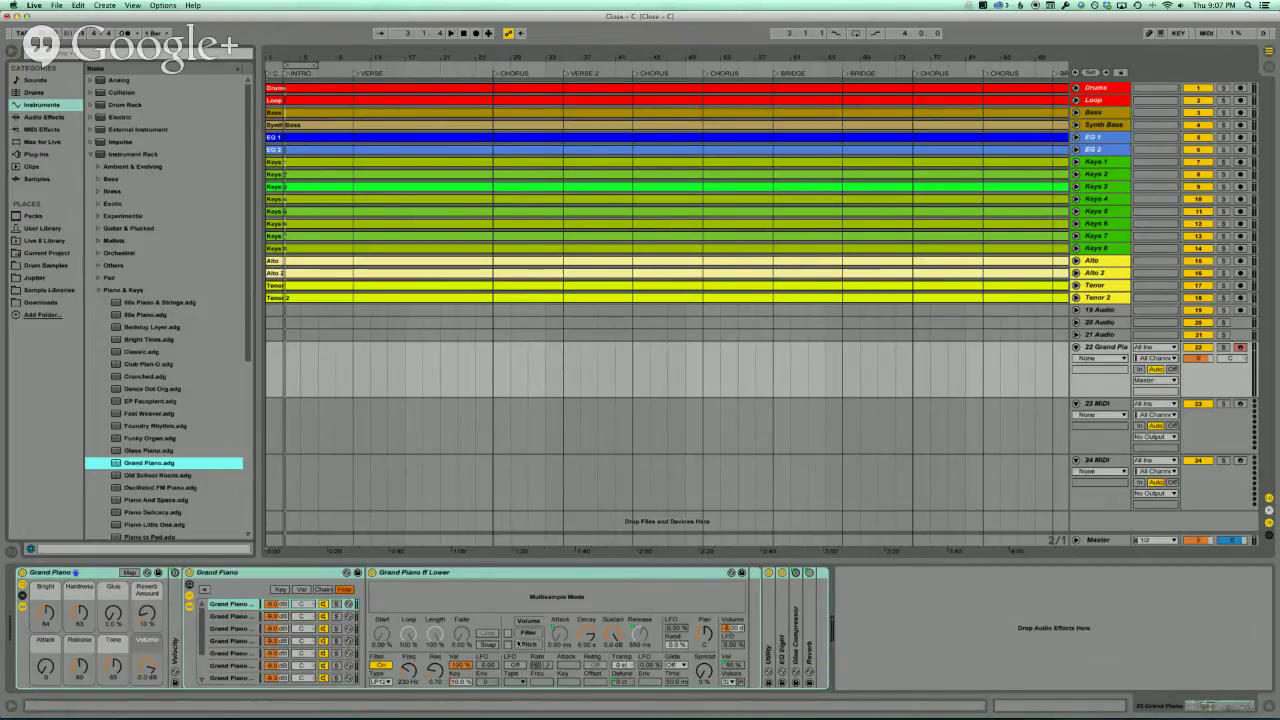
{"action": "key", "text": "super+alt+b"}
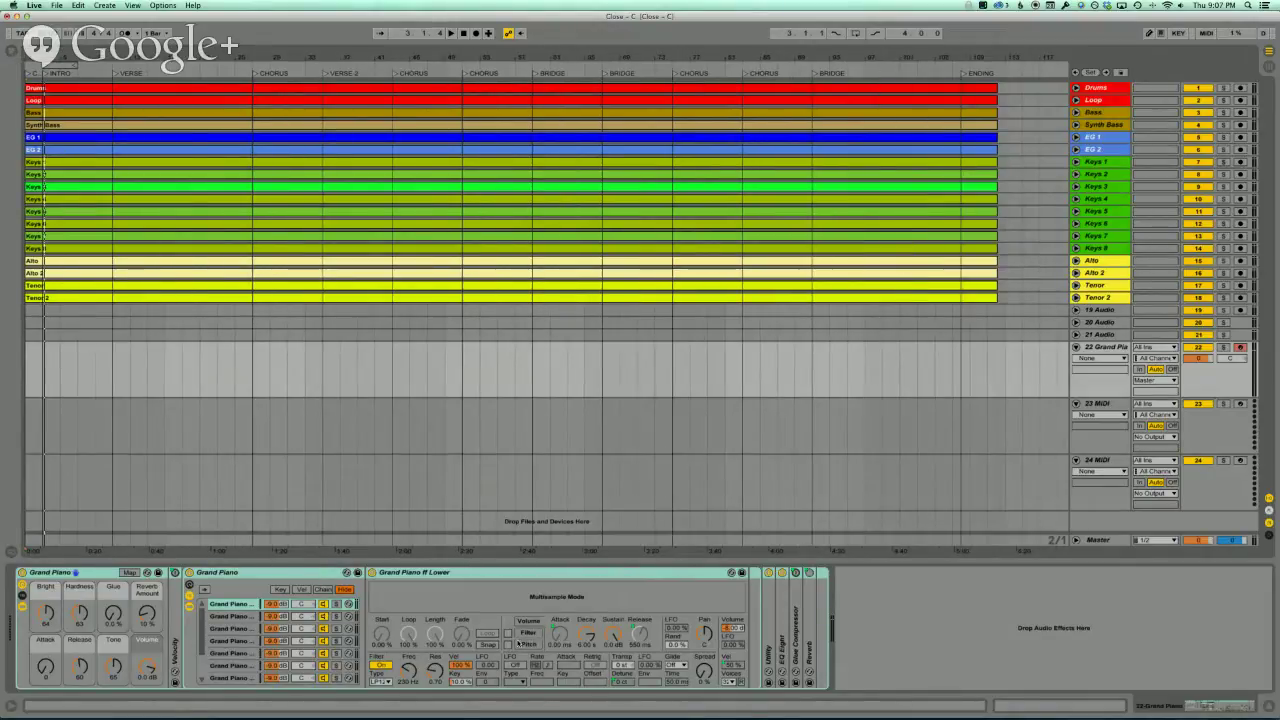
{"action": "key", "text": "super+alt+l"}
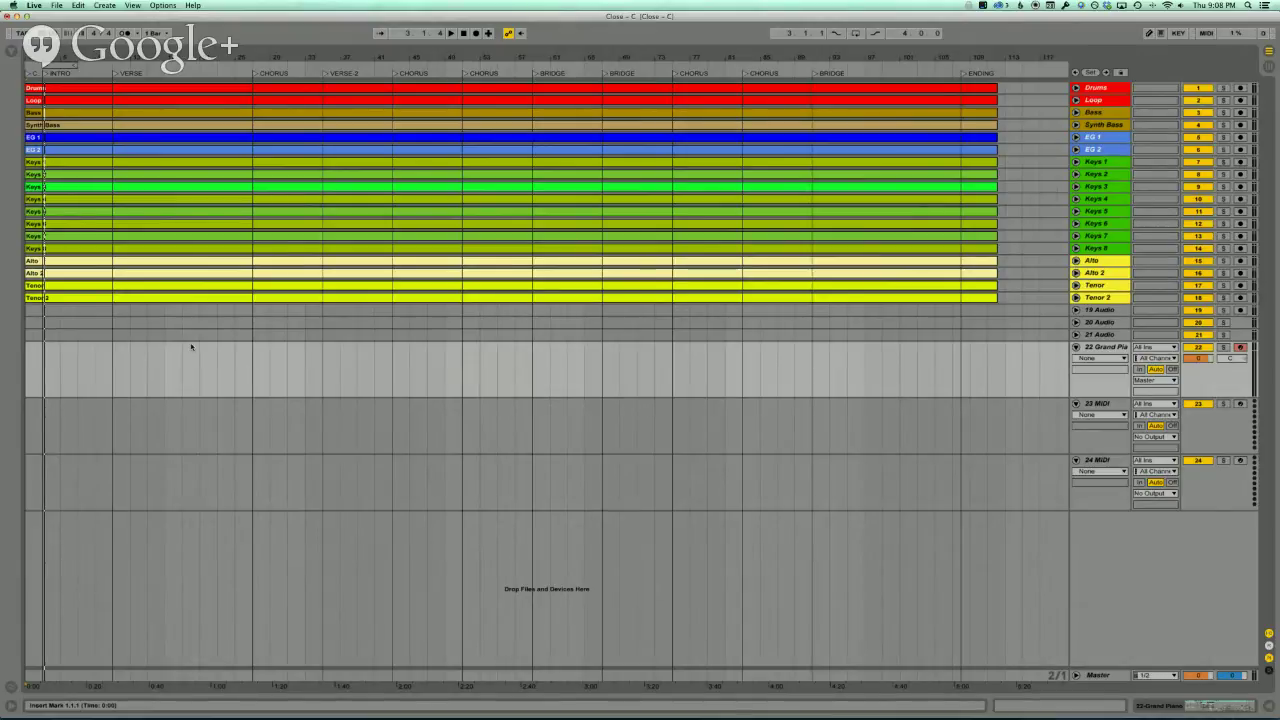
- Solo the Grand Piano track and move it below the other two MIDI tracks
{"action": "left_click", "coordinate": [1221, 347]}
{"action": "left_click", "coordinate": [1098, 347]}
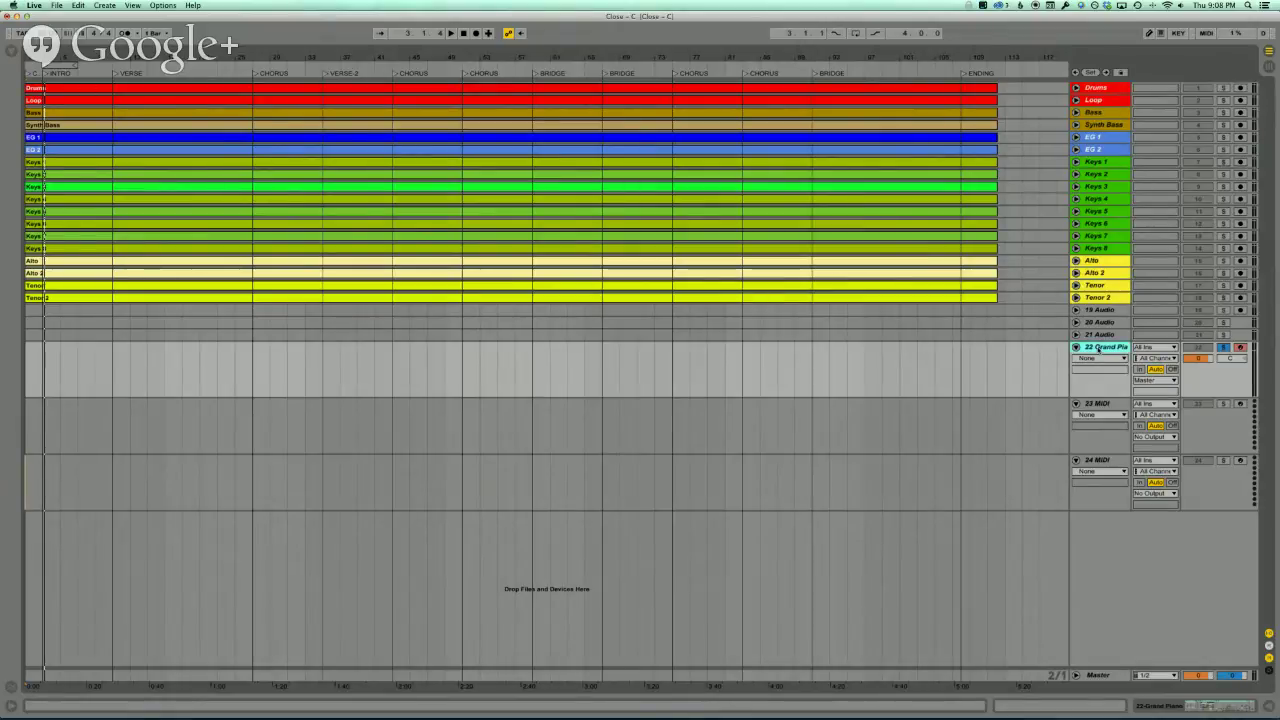
{"action": "left_click_drag", "start_coordinate": [1098, 347], "coordinate": [1104, 511]}
- Fold the 22 and 23 MIDI tracks and increase the height of the Grand Piano track
{"action": "left_click", "coordinate": [1105, 403]}
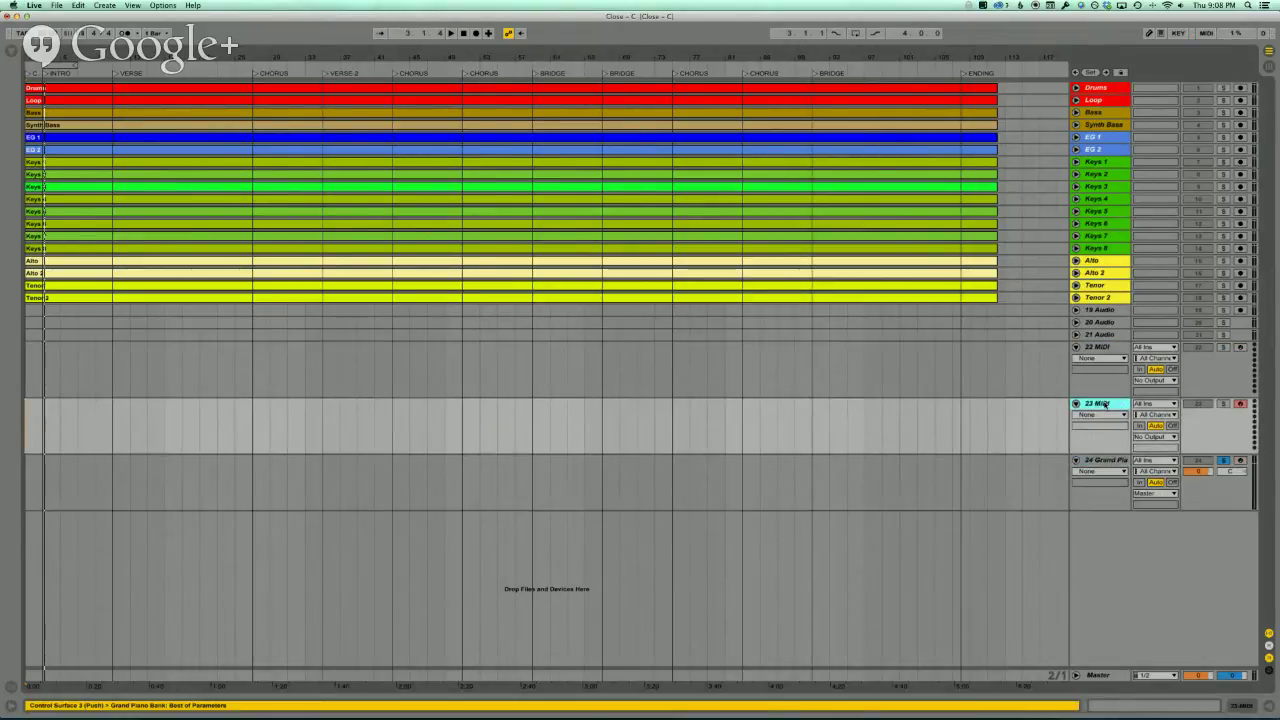
{"action": "key", "text": "Left"}
{"action": "key", "text": "Up"}
{"action": "key", "text": "Left"}
{"action": "key", "text": "Up"}
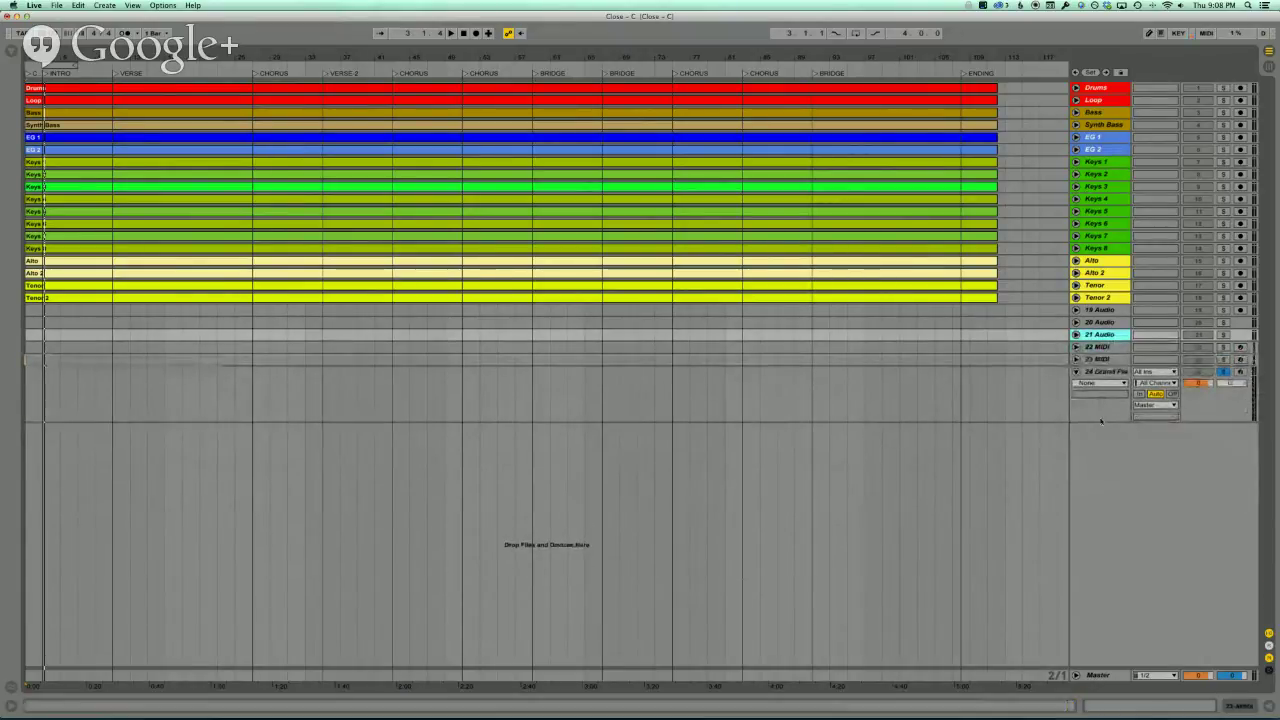
{"action": "left_click_drag", "start_coordinate": [1101, 421], "coordinate": [1101, 545]}
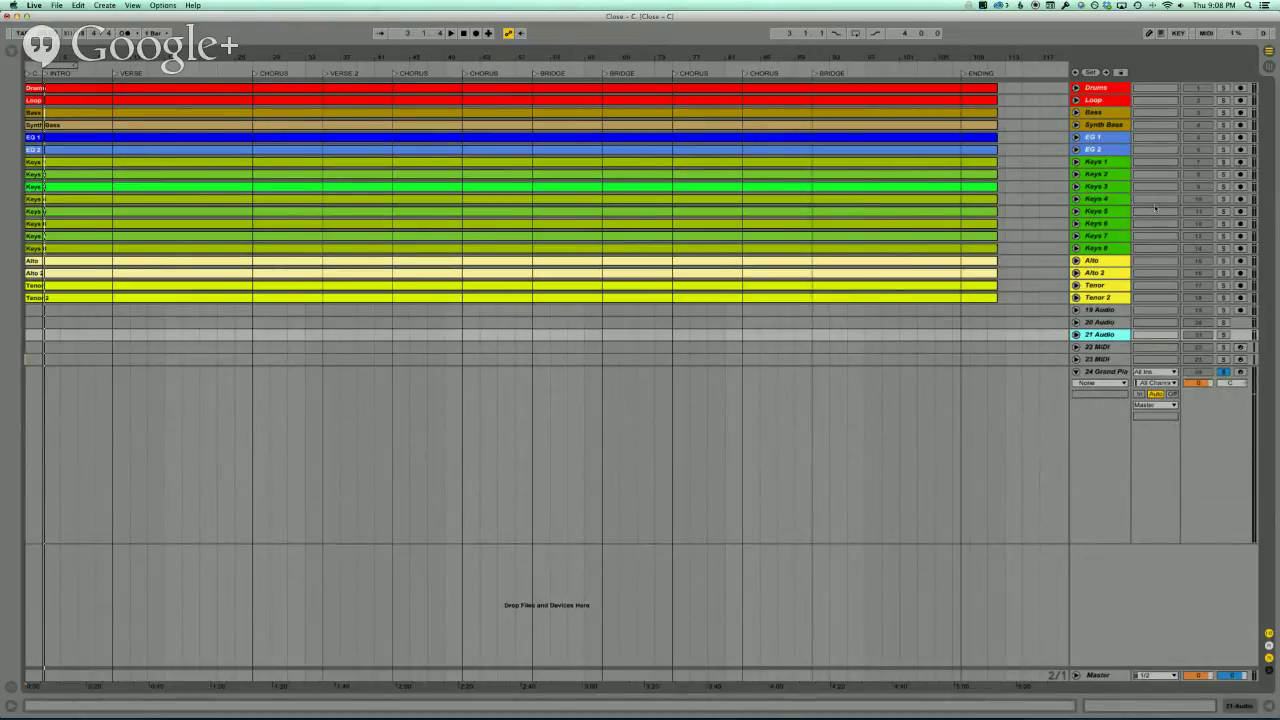
- Arm the 24 Grand Piano track for recording
{"action": "left_click", "coordinate": [1241, 372]}
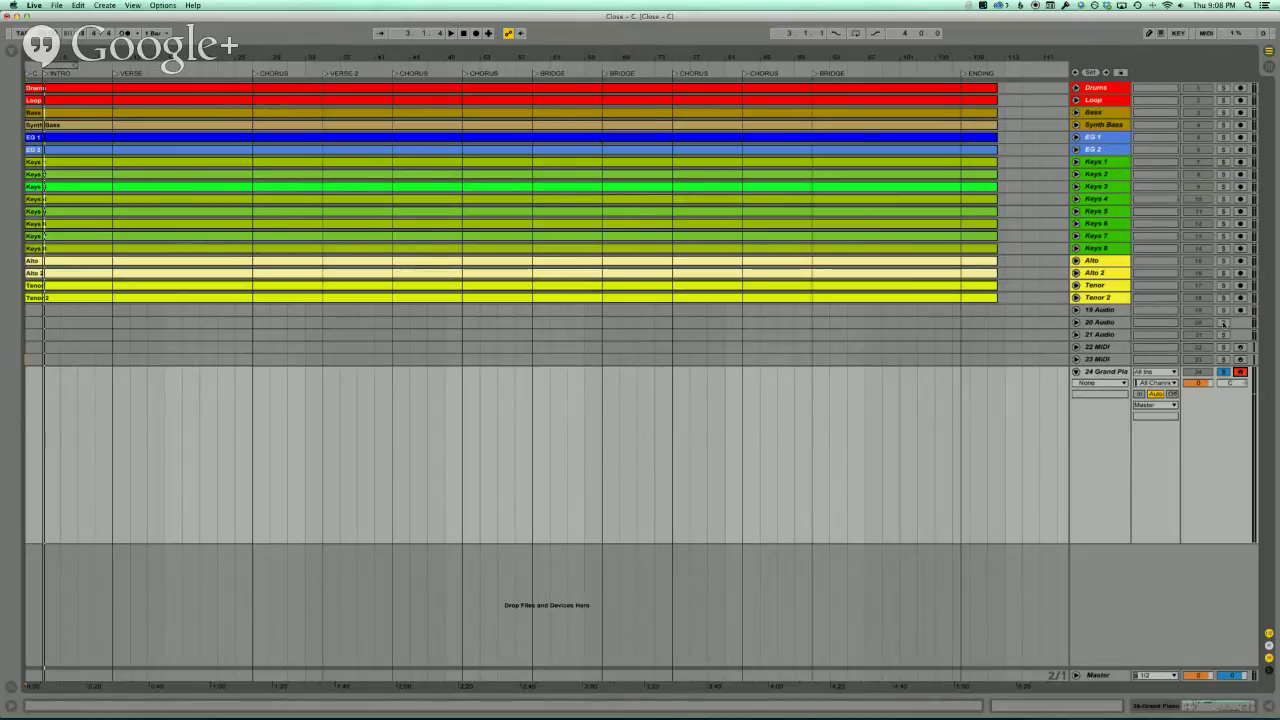
- Try arming the 19 Audio, 22 MIDI and 23 MIDI tracks together with the Grand Piano track, and disarm those three again
{"action": "left_click", "coordinate": [1240, 310]}
{"action": "left_click", "coordinate": [1240, 347]}
{"action": "left_click", "coordinate": [1240, 359]}
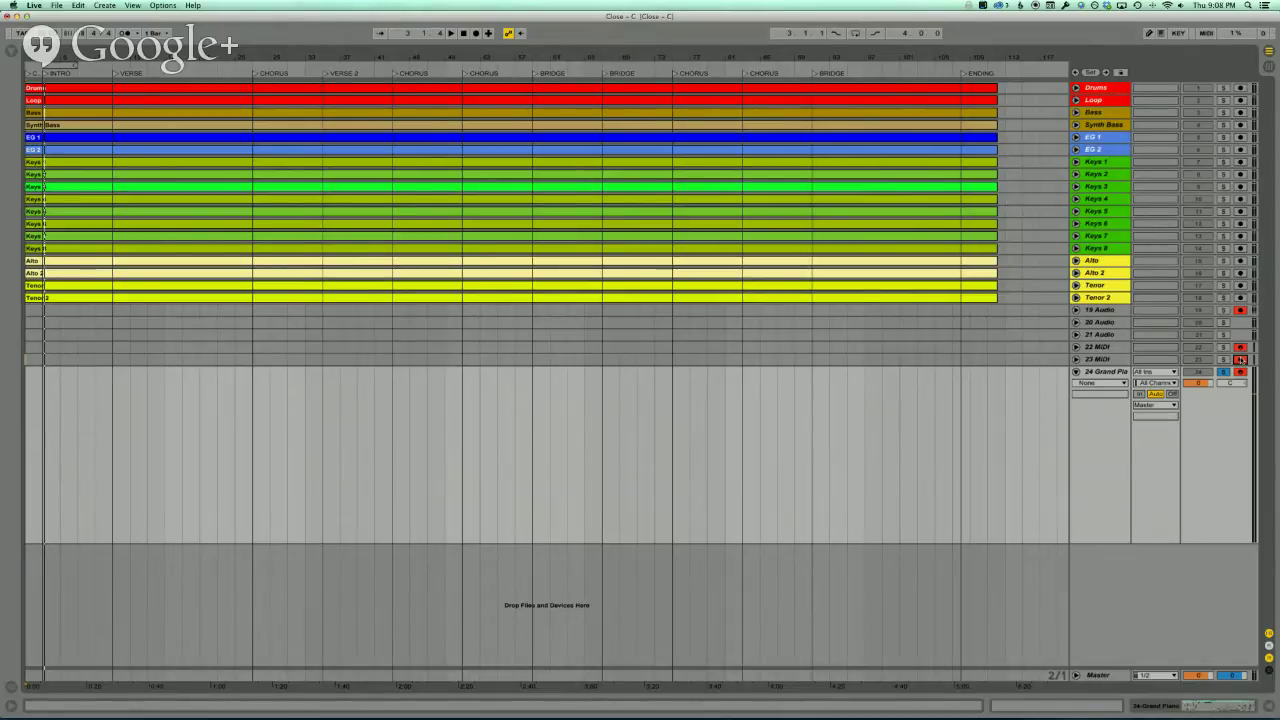
{"action": "left_click", "coordinate": [1240, 359]}
{"action": "left_click", "coordinate": [1240, 347]}
{"action": "left_click", "coordinate": [1240, 310]}
- Turn on the metronome and check its count-in options
{"action": "left_click", "coordinate": [125, 34]}
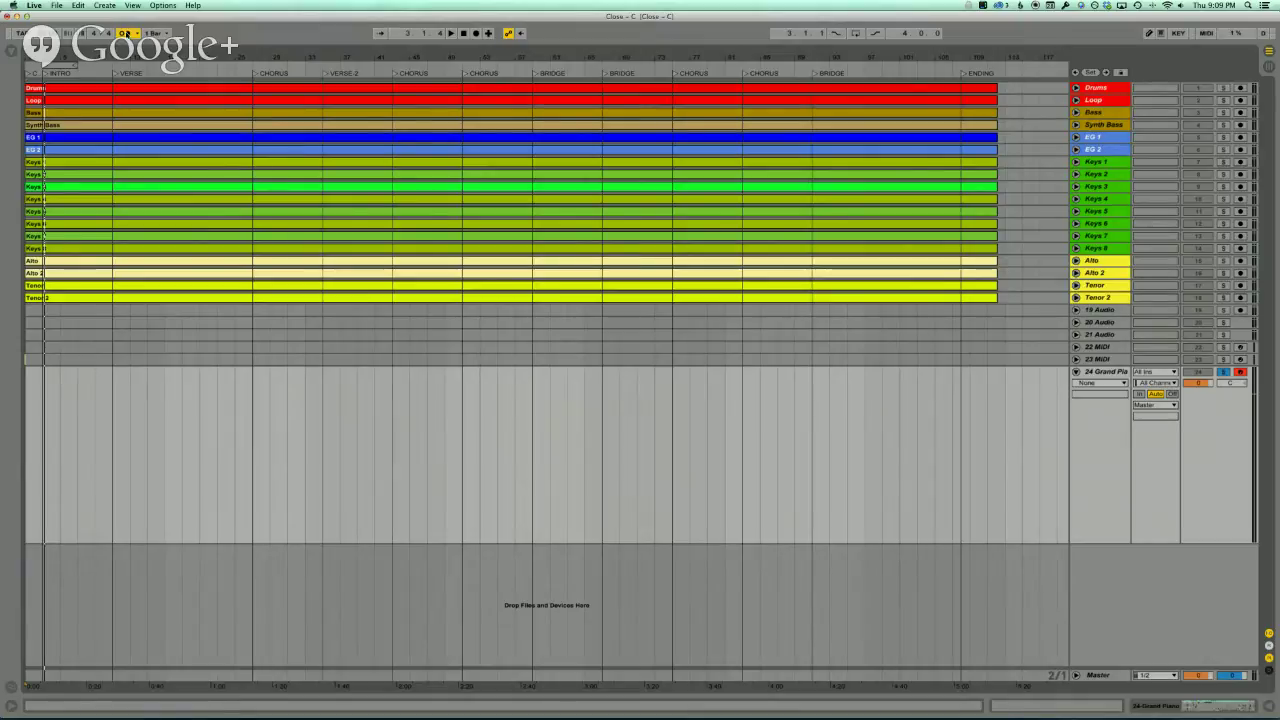
{"action": "left_click", "coordinate": [136, 34]}
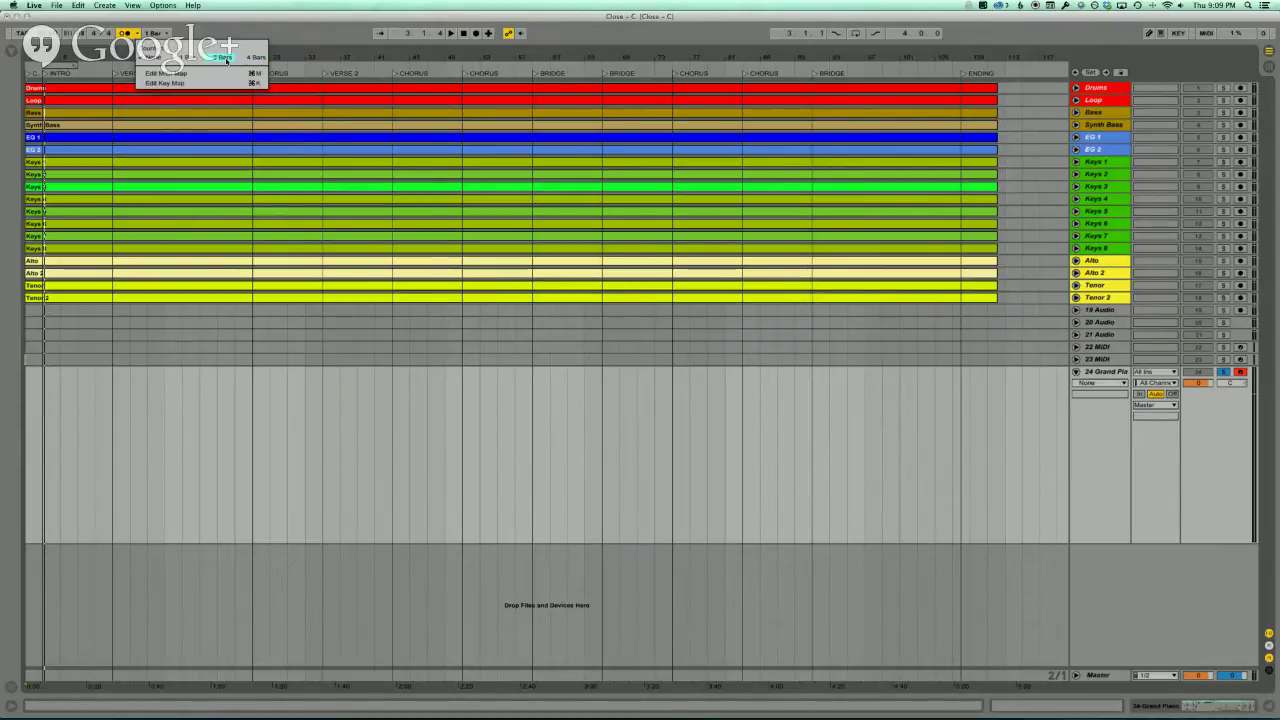
{"action": "key", "text": "Escape"}
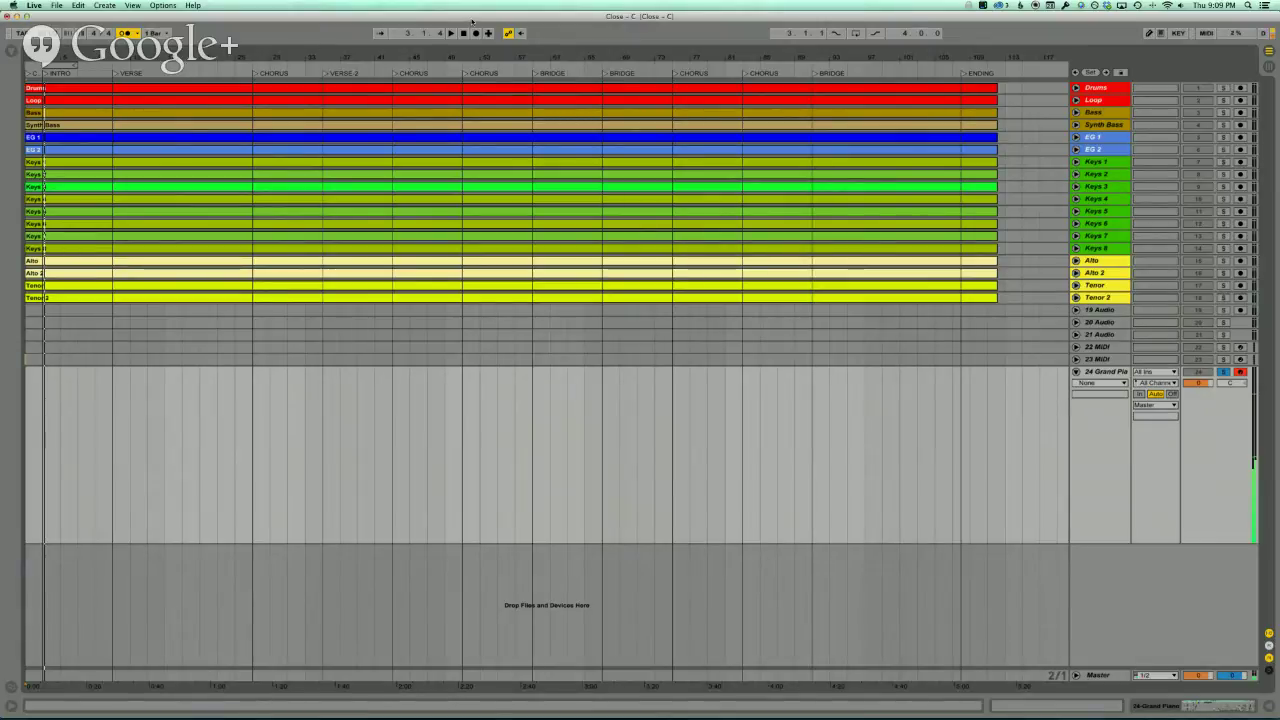
- Lower the volume and record about two bars of piano chords on the 24 Grand Piano track from the song's start
{"action": "key", "text": "XF86AudioLowerVolume"}
{"action": "left_click", "coordinate": [476, 33]}
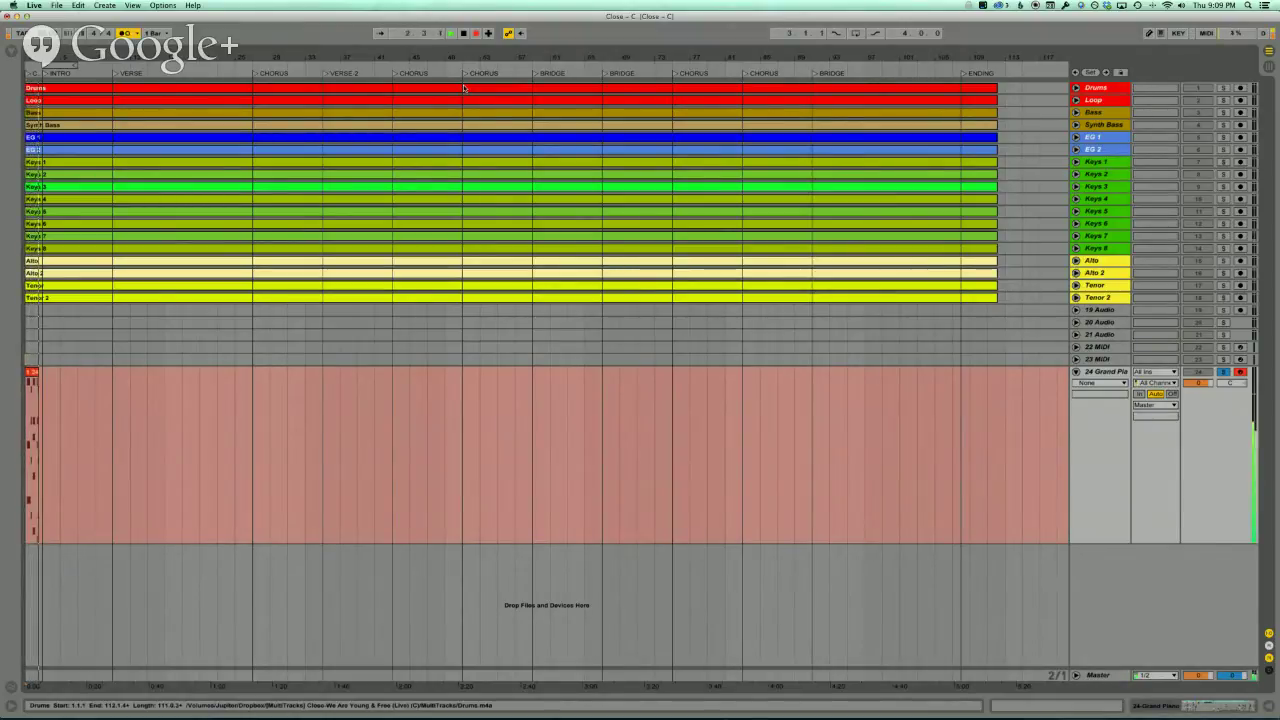
{"action": "key", "text": "space"}
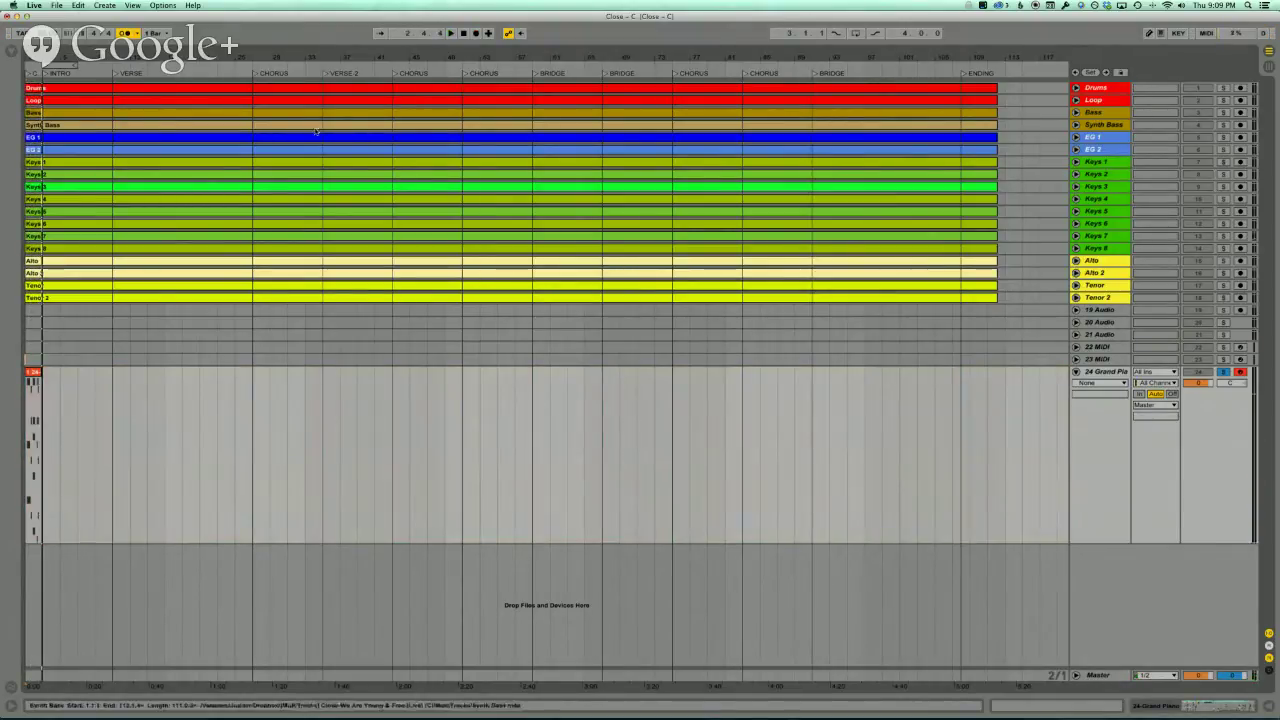
- Open the recorded Grand Piano clip in the MIDI note editor and select all of its notes
{"action": "key", "text": "plus"}
{"action": "key", "text": "plus"}
{"action": "key", "text": "plus"}
{"action": "key", "text": "plus"}
{"action": "key", "text": "plus"}
{"action": "key", "text": "plus"}
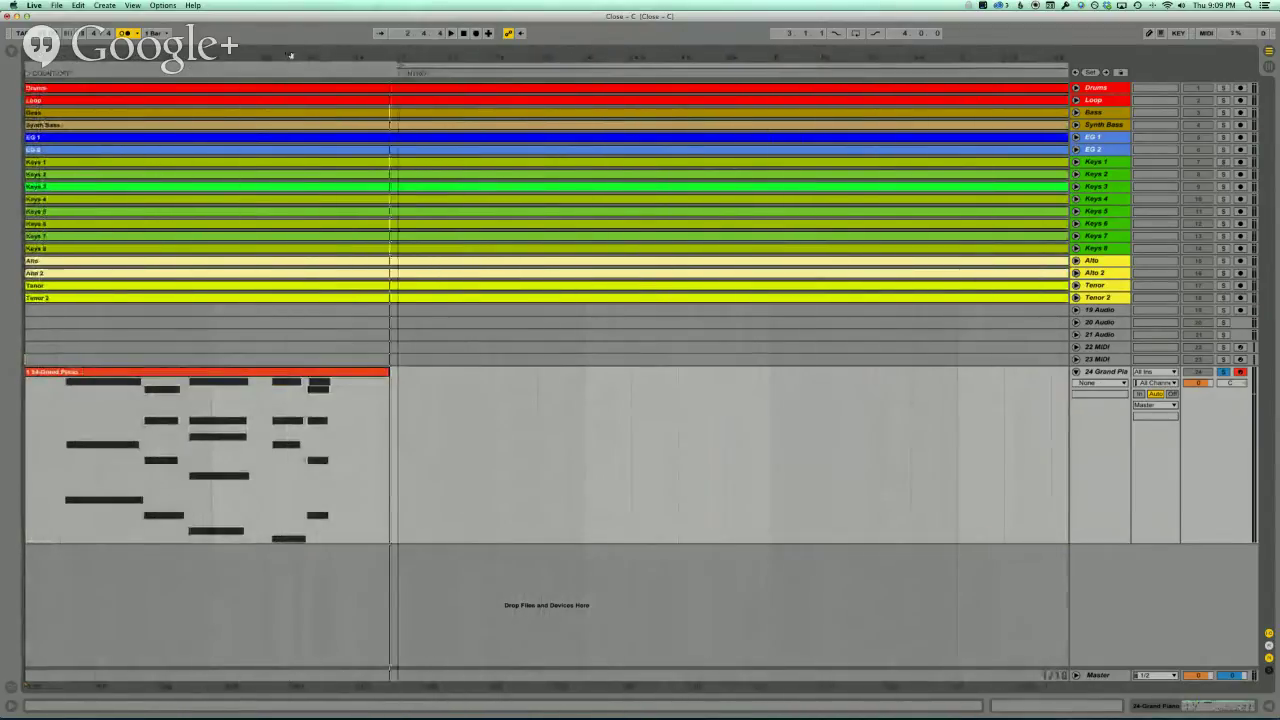
{"action": "key", "text": "Home"}
{"action": "double_click", "coordinate": [168, 368]}
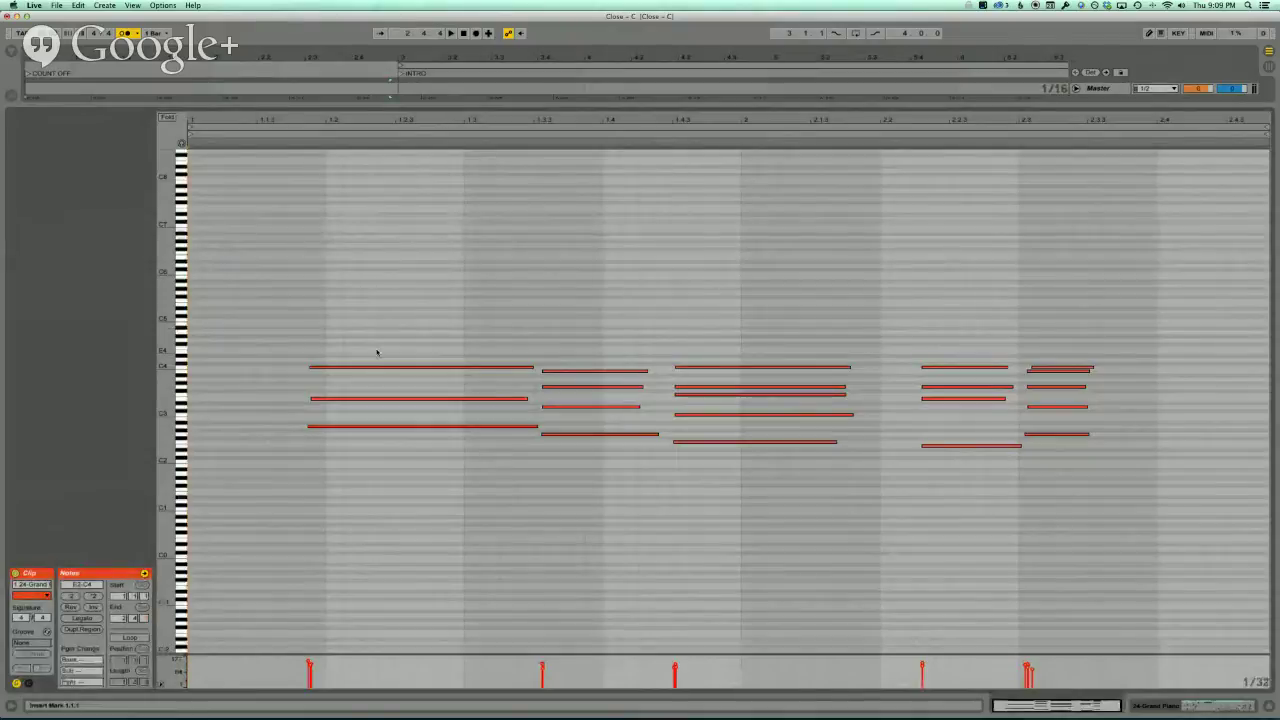
{"action": "left_click_drag", "start_coordinate": [367, 336], "coordinate": [1138, 513]}
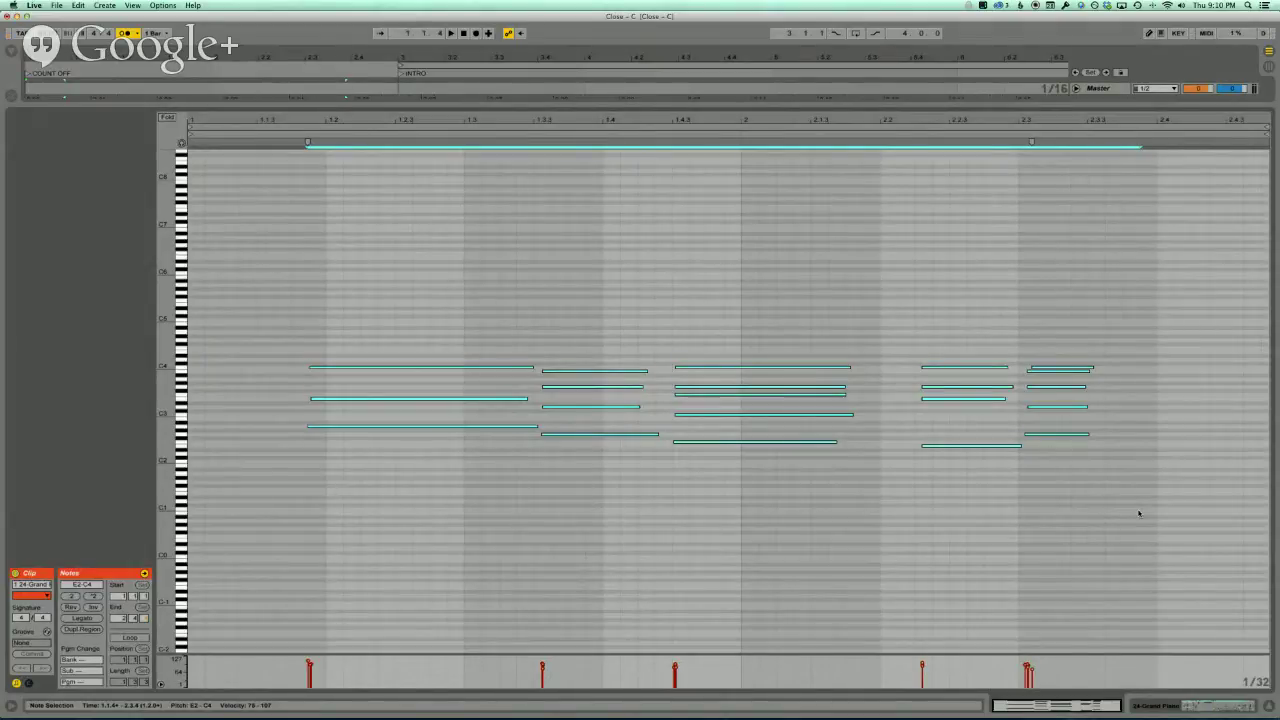
- Try transposing all selected notes up four semitones, and move them back down to their original pitches
{"action": "key", "text": "Up"}
{"action": "key", "text": "Up"}
{"action": "key", "text": "Up"}
{"action": "key", "text": "Up"}
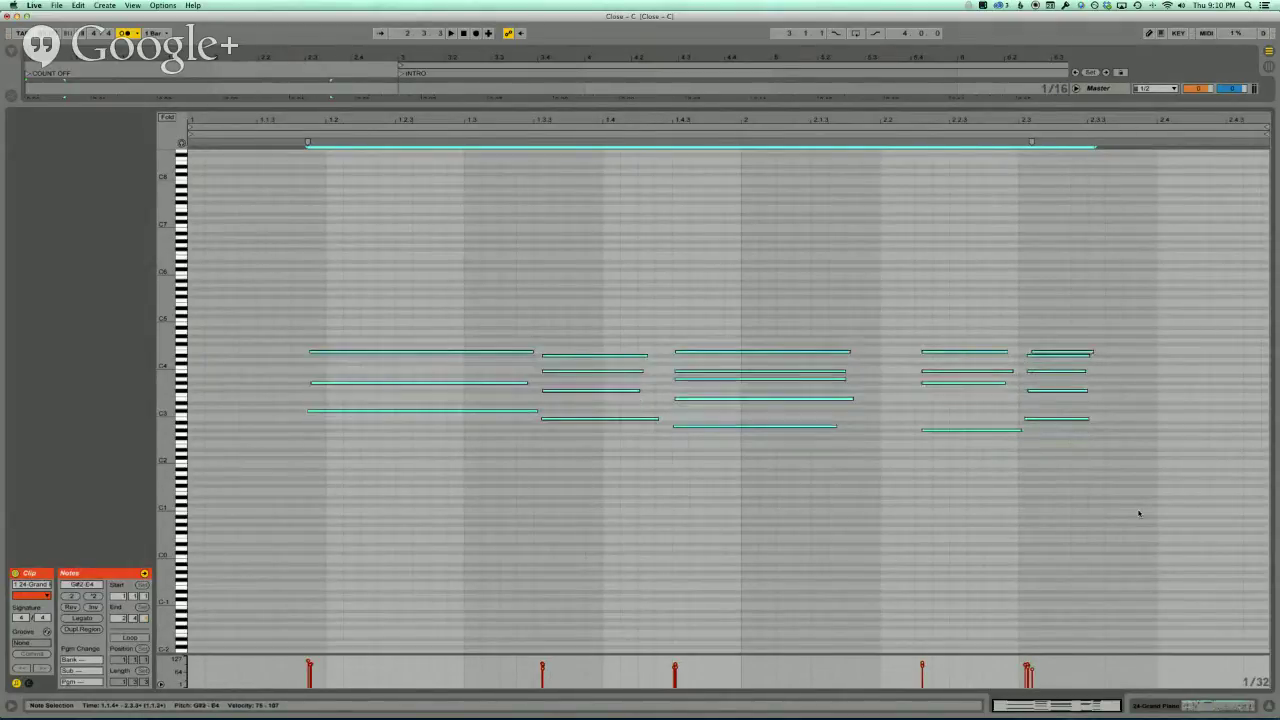
{"action": "key", "text": "Down"}
{"action": "key", "text": "Down"}
{"action": "key", "text": "Down"}
{"action": "key", "text": "Down"}
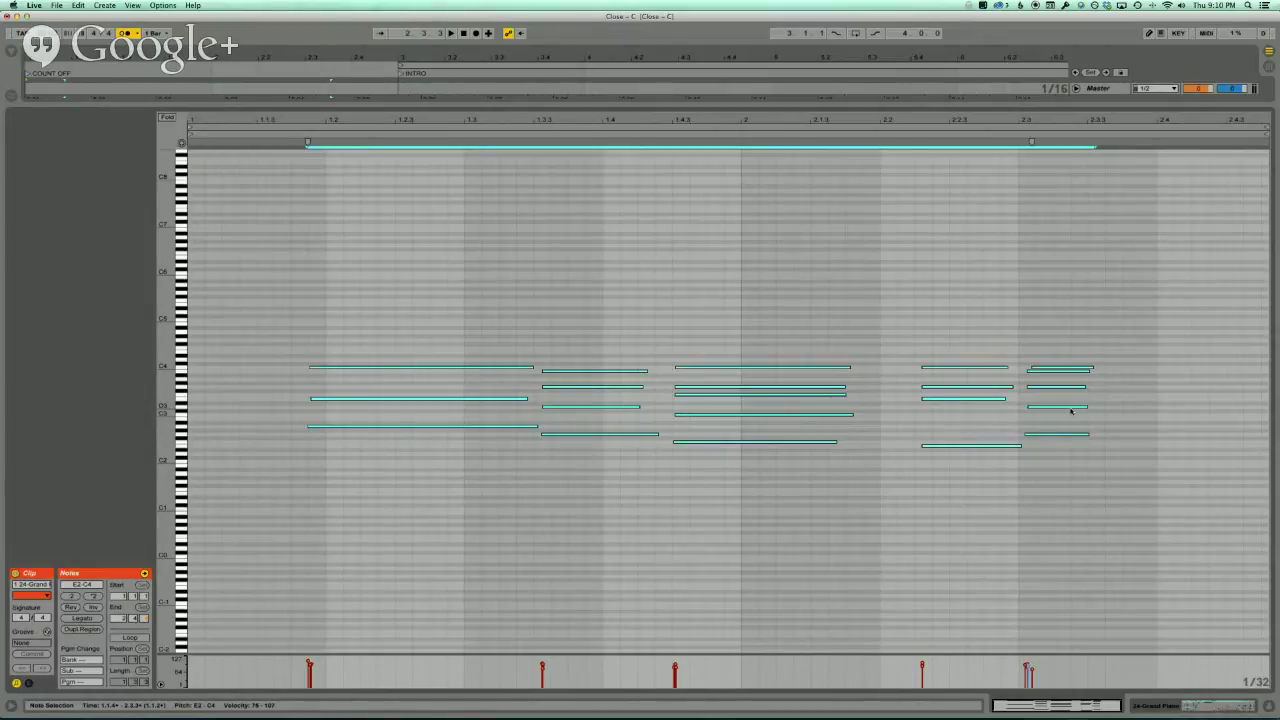
- Try quantizing the starts and ends of the selected notes to 1/8 at 100%, and undo the quantization
{"action": "key", "text": "super+shift+u"}
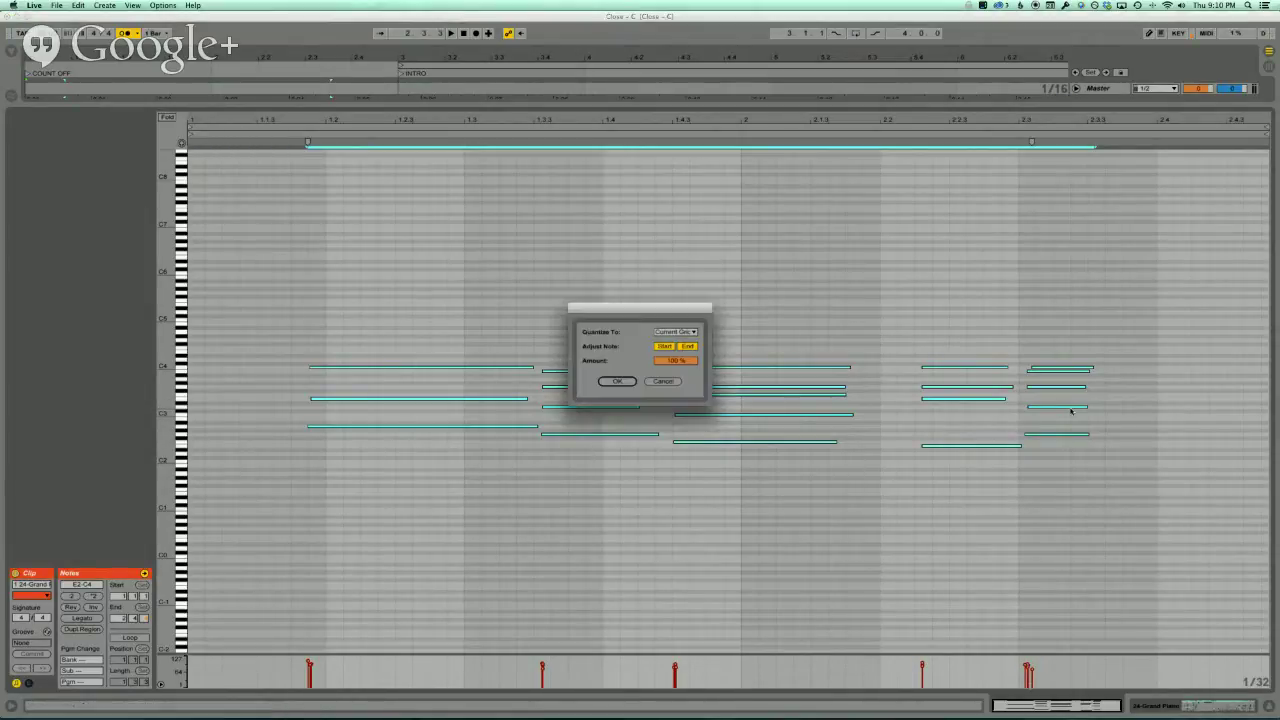
{"action": "left_click", "coordinate": [684, 333]}
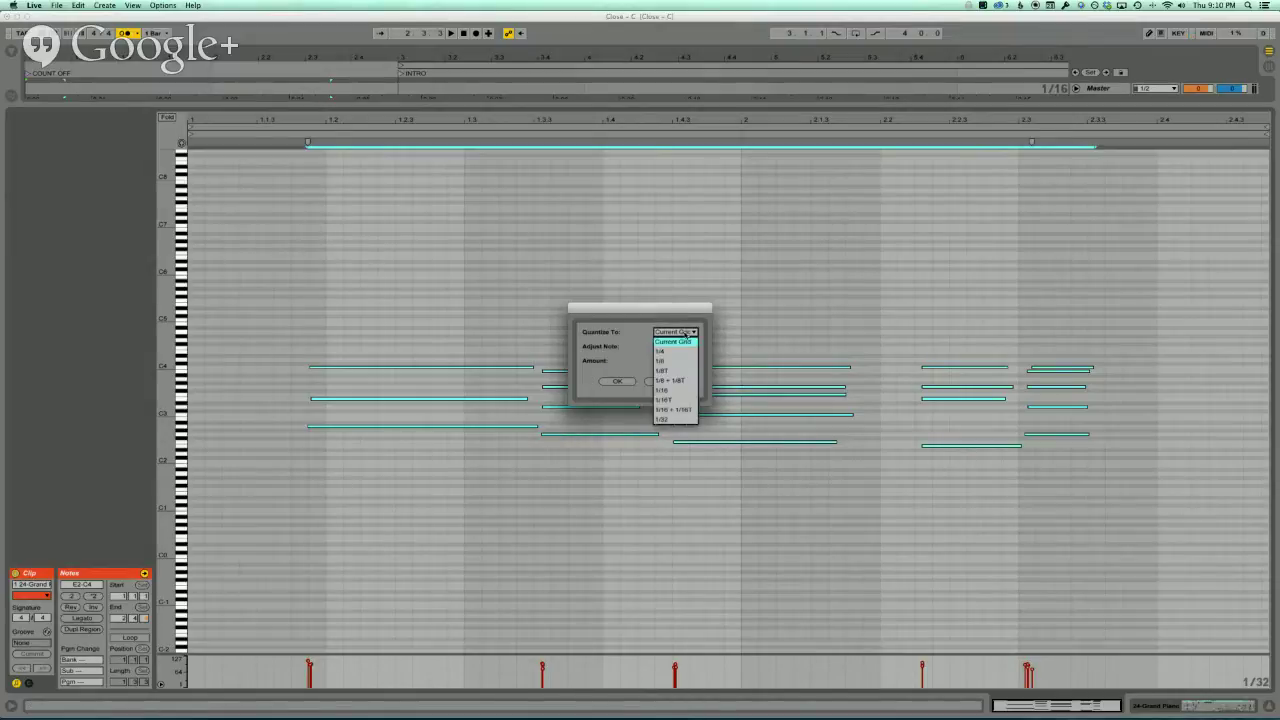
{"action": "left_click", "coordinate": [672, 341]}
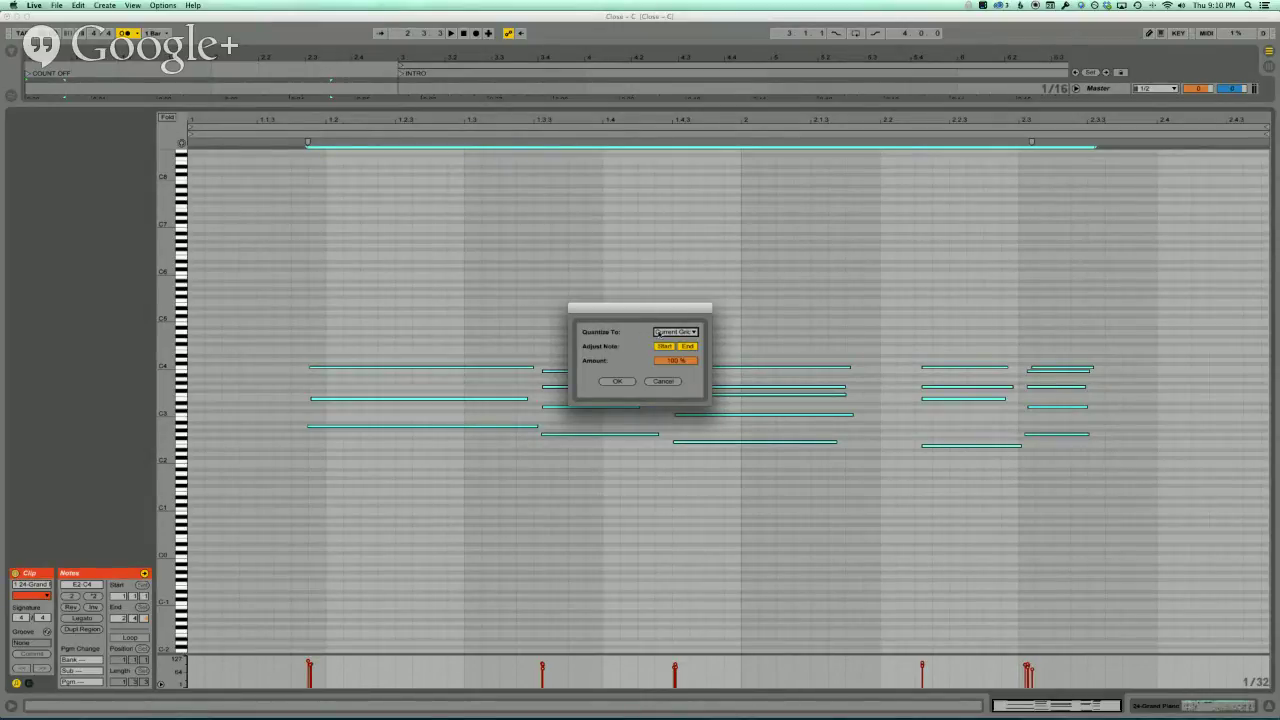
{"action": "left_click", "coordinate": [657, 332]}
{"action": "left_click", "coordinate": [664, 357]}
{"action": "left_click", "coordinate": [664, 346]}
{"action": "left_click", "coordinate": [688, 346]}
{"action": "left_click", "coordinate": [690, 348]}
{"action": "left_click", "coordinate": [617, 381]}
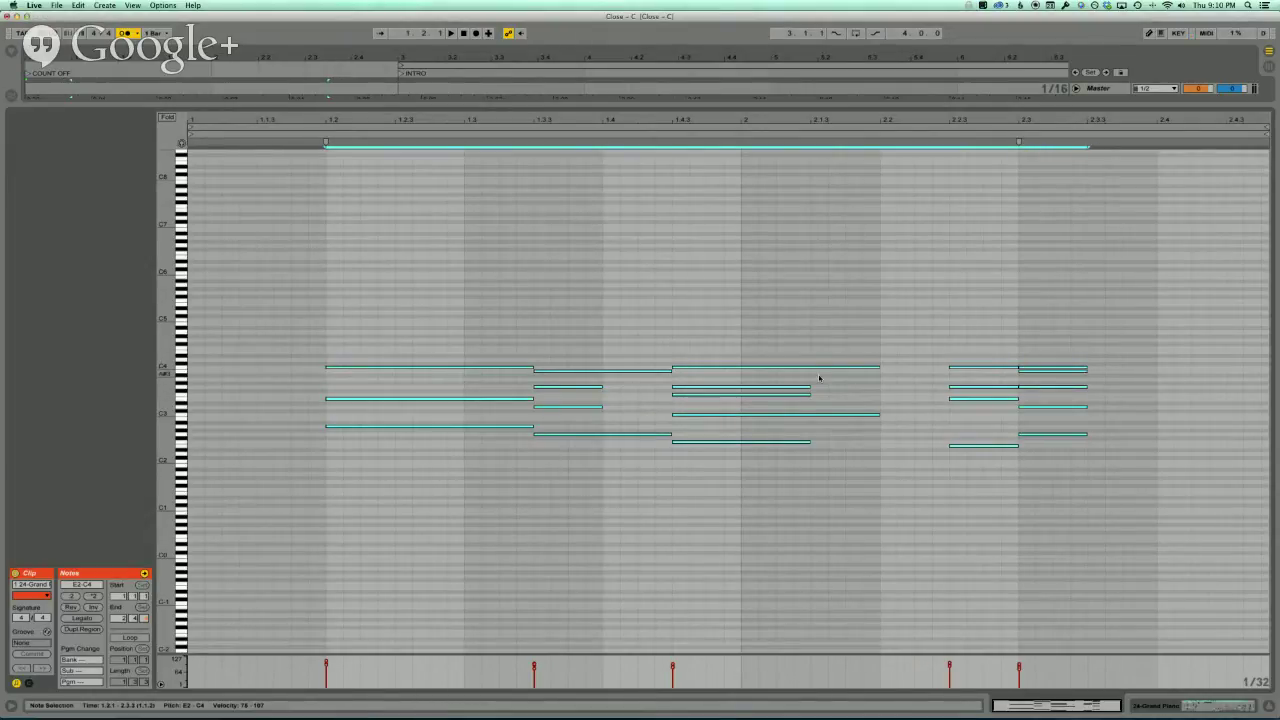
{"action": "key", "text": "super+z"}
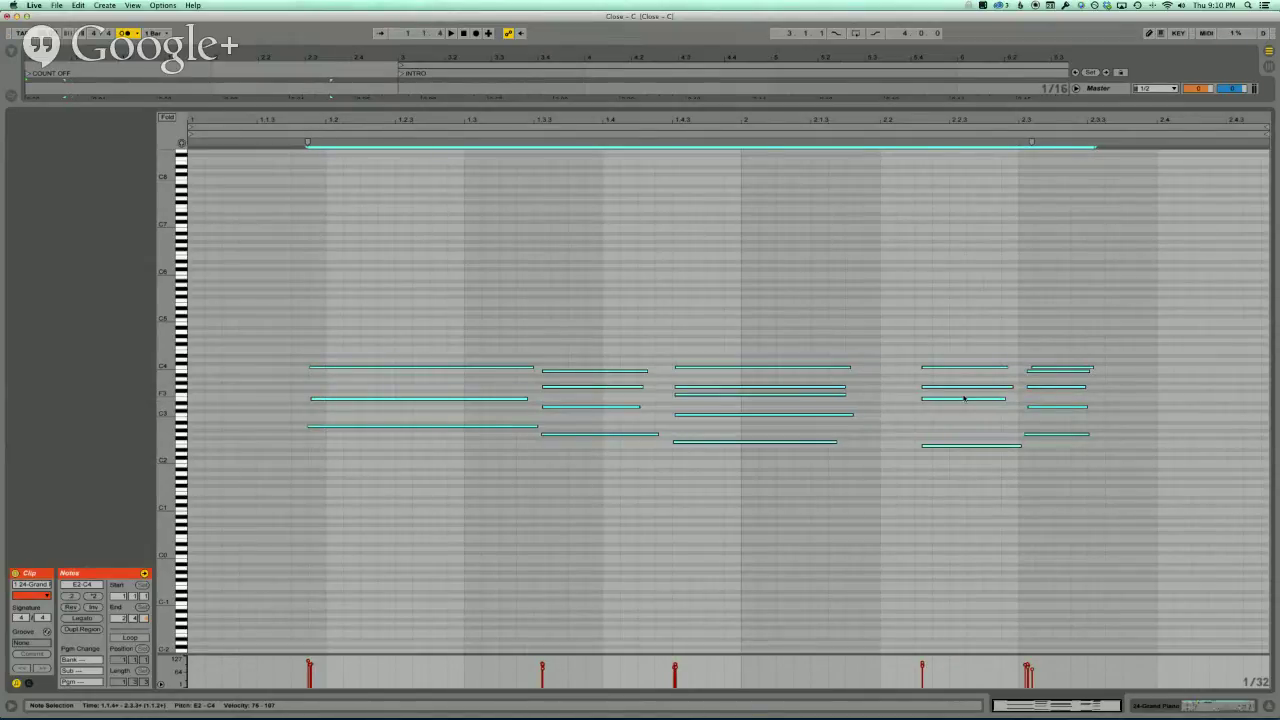
- Quantize the starts and ends of the selected piano notes to 1/8 with the amount at 60%
{"action": "key", "text": "super+shift+u"}
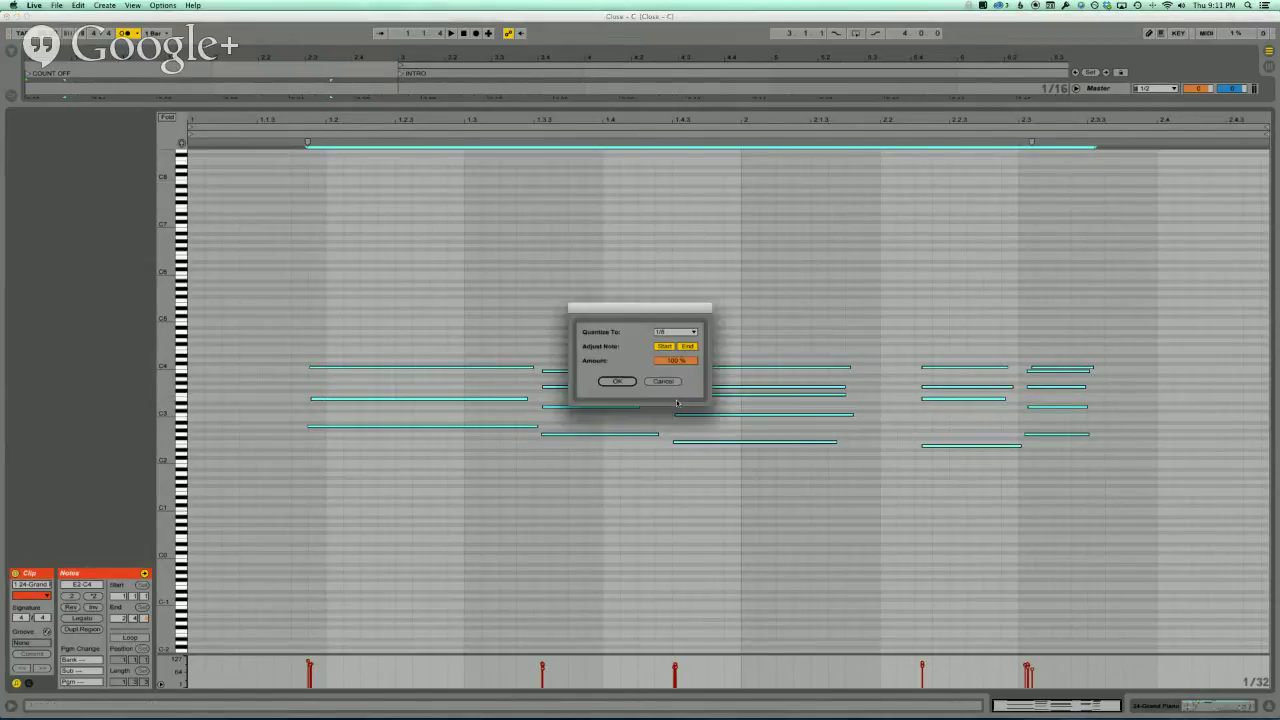
{"action": "left_click", "coordinate": [674, 361]}
{"action": "left_click_drag", "start_coordinate": [675, 361], "coordinate": [675, 363]}
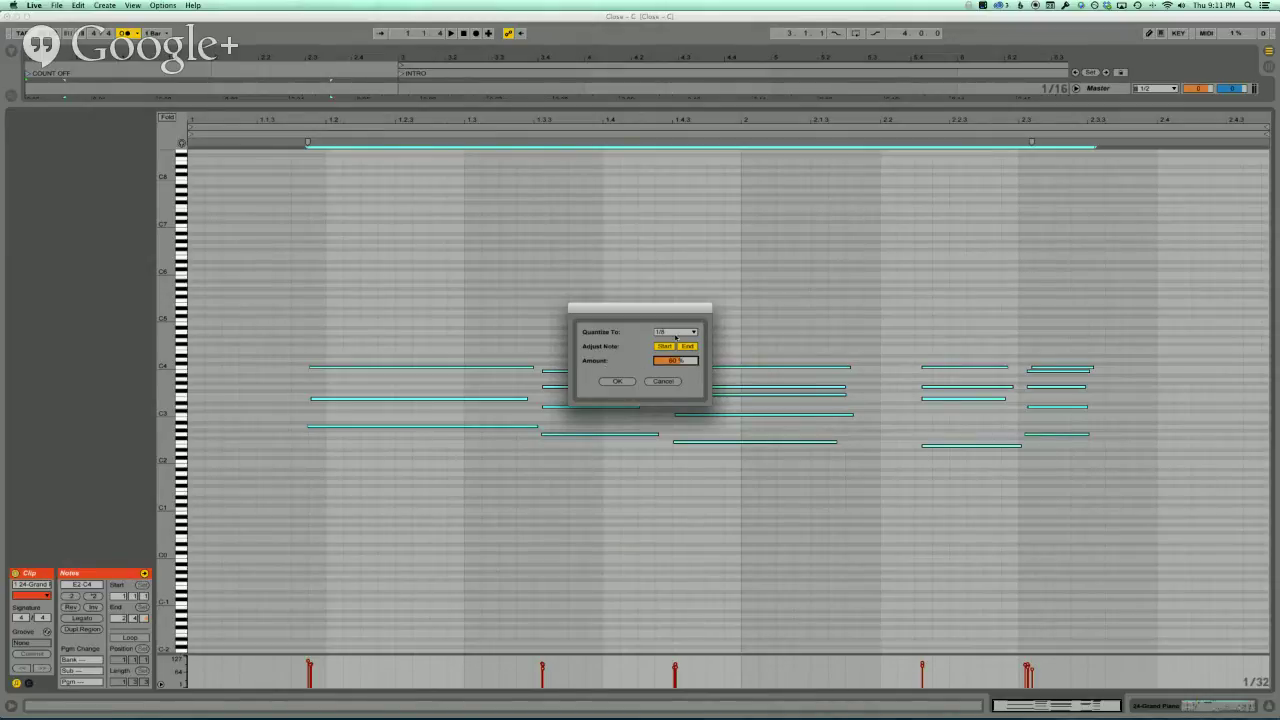
{"action": "left_click", "coordinate": [617, 381]}
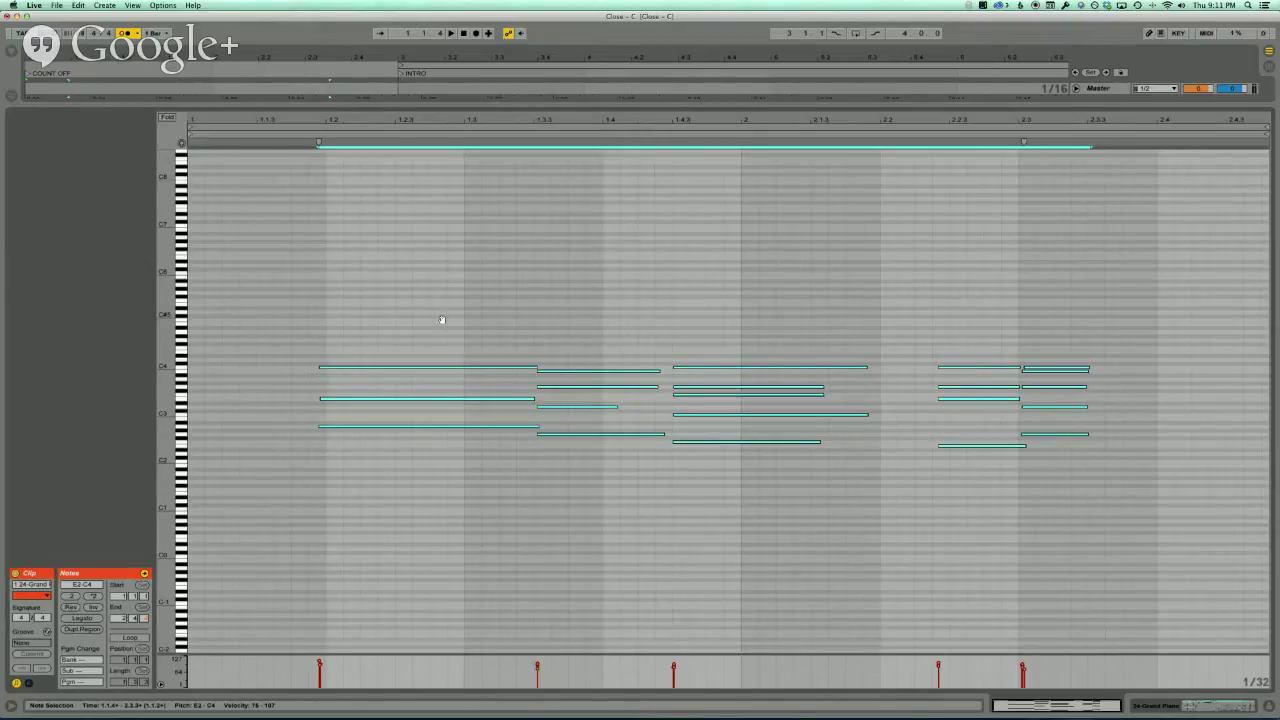
- Hide the MIDI note editor, then unsolo and disarm the 24 Grand Piano track
{"action": "key", "text": "shift+Tab"}
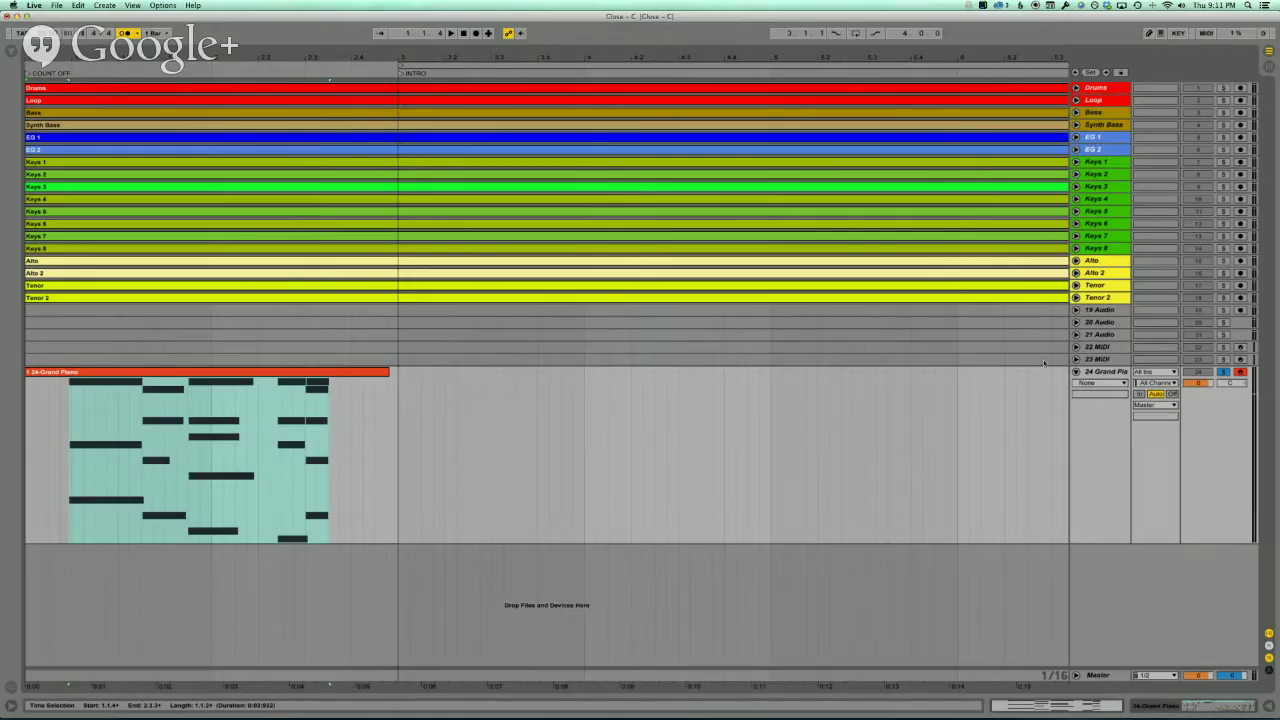
{"action": "left_click", "coordinate": [1224, 372]}
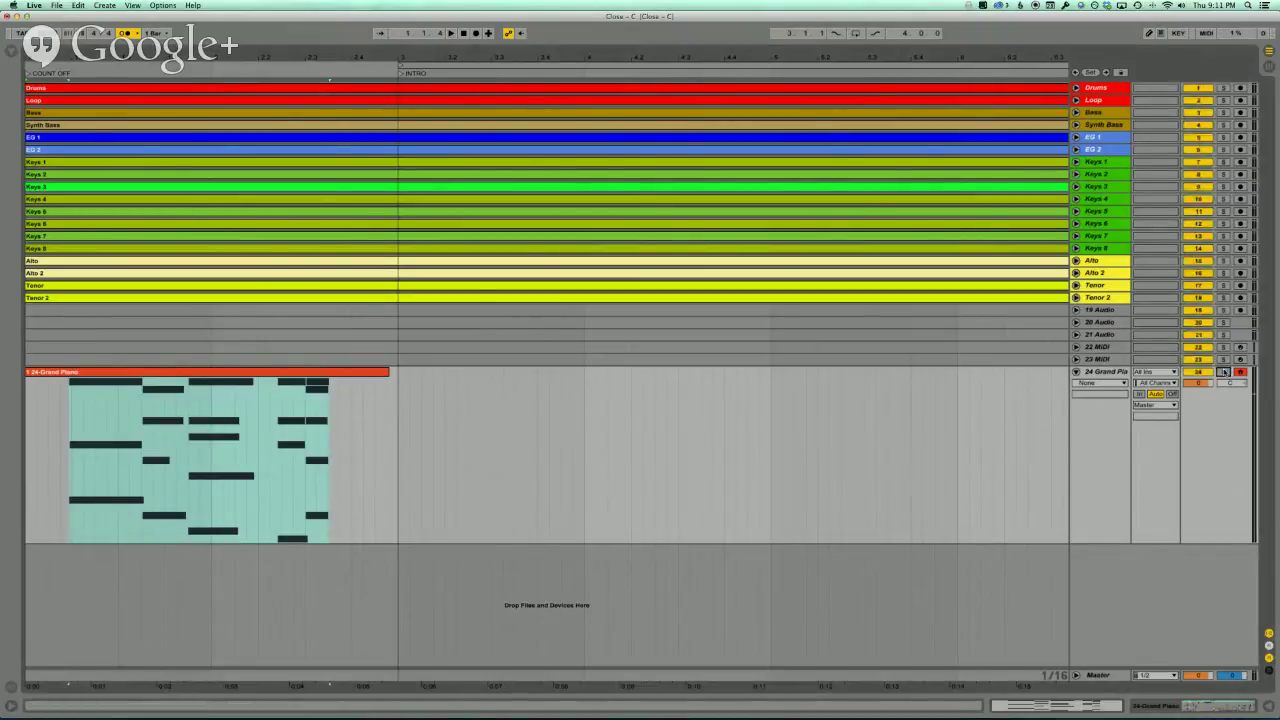
{"action": "left_click", "coordinate": [1240, 372]}
- Move the 19 Audio track below the Grand Piano track, collapse Grand Piano, and unfold and enlarge the moved audio track
{"action": "left_click", "coordinate": [1100, 310]}
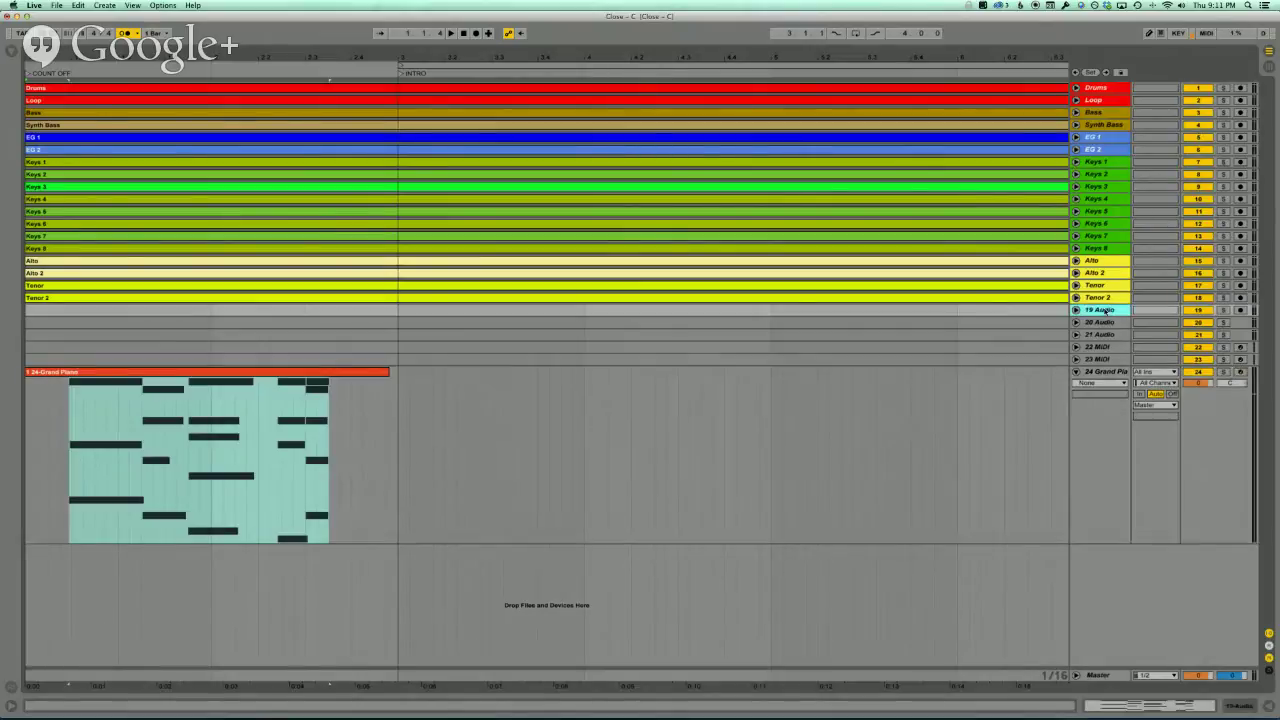
{"action": "left_click_drag", "start_coordinate": [1108, 515], "coordinate": [1100, 532]}
{"action": "left_click", "coordinate": [1100, 359]}
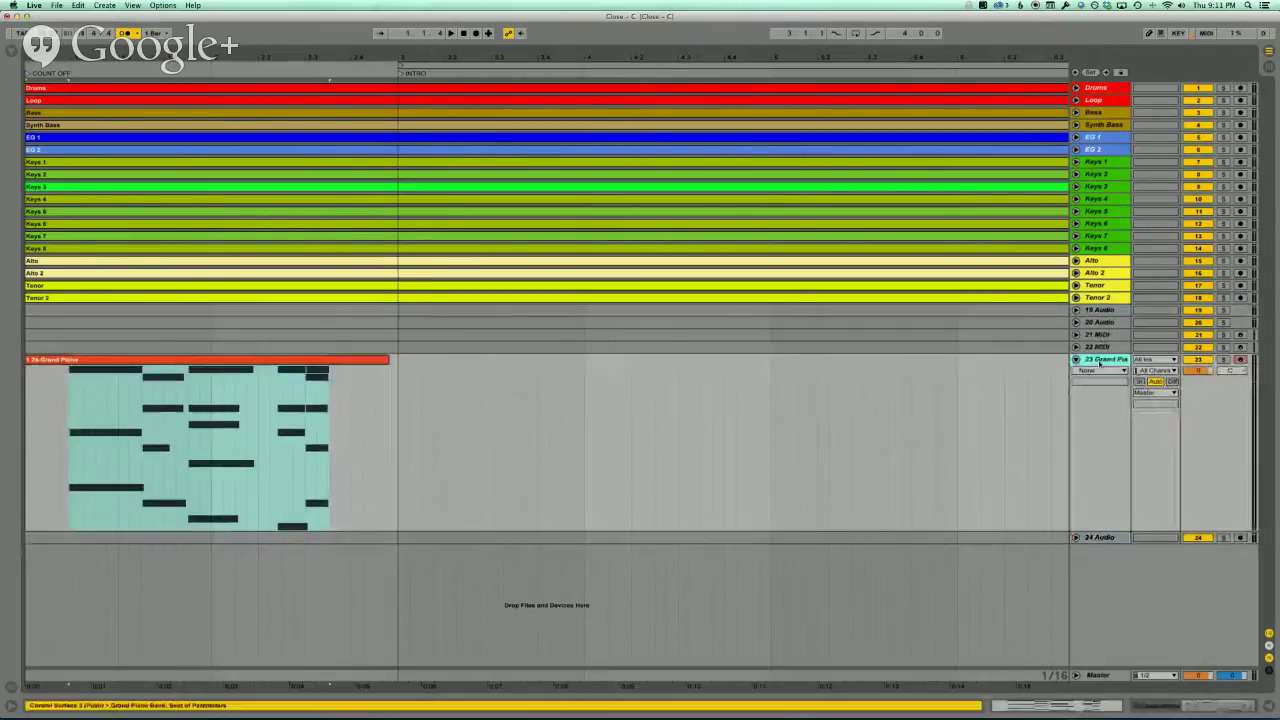
{"action": "left_click", "coordinate": [1100, 371]}
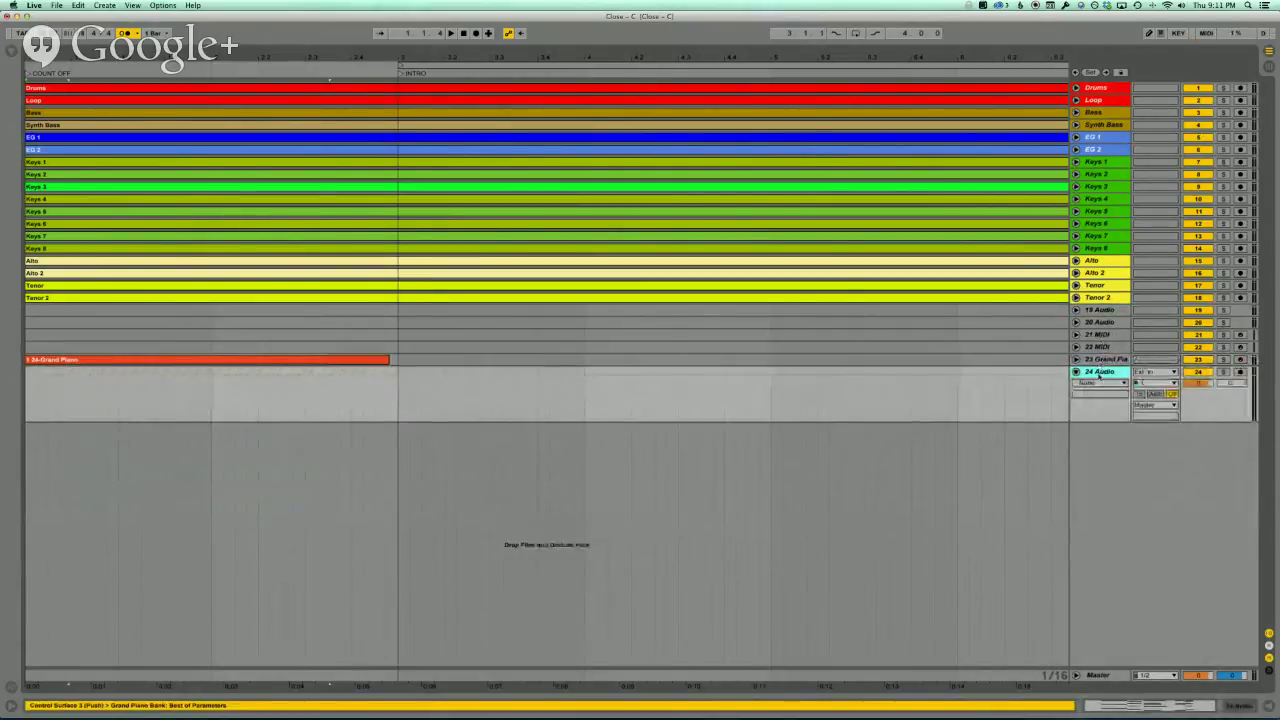
{"action": "left_click_drag", "start_coordinate": [1095, 420], "coordinate": [1095, 498]}
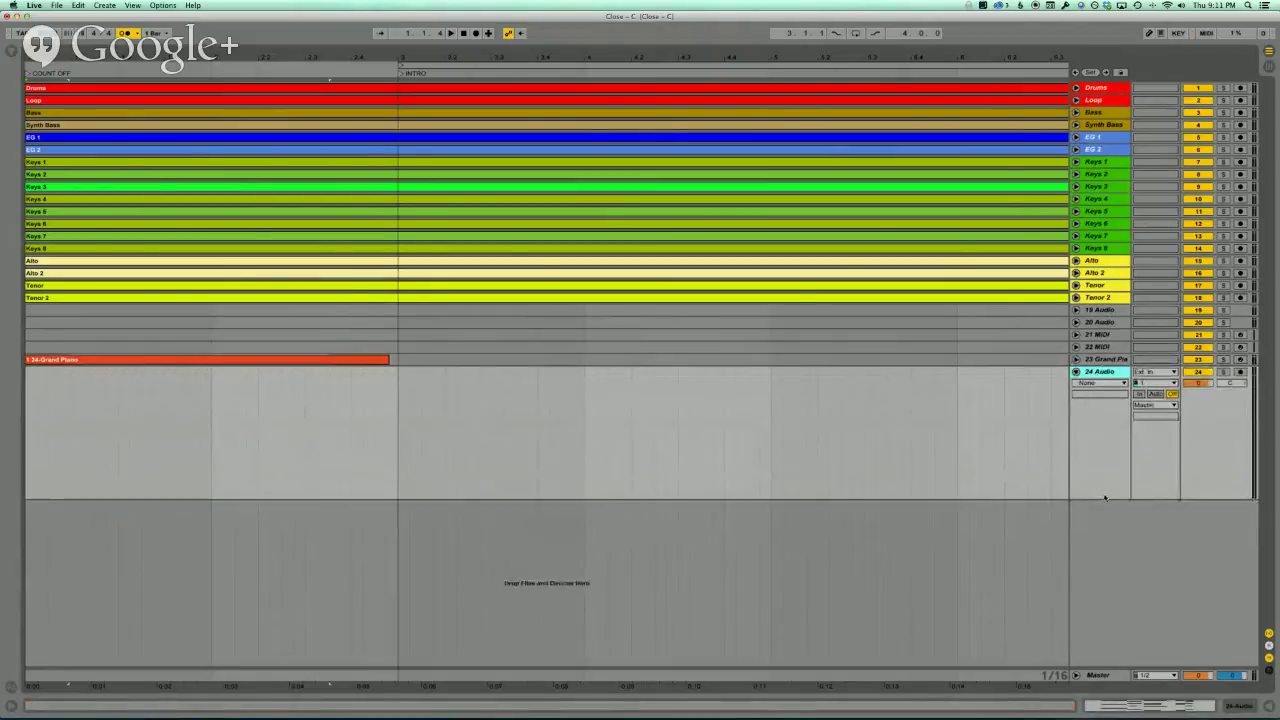
- Set the 24 Audio track's input to stereo pair 3/4 and its monitoring to Auto, and arm it for recording
{"action": "left_click", "coordinate": [1162, 384]}
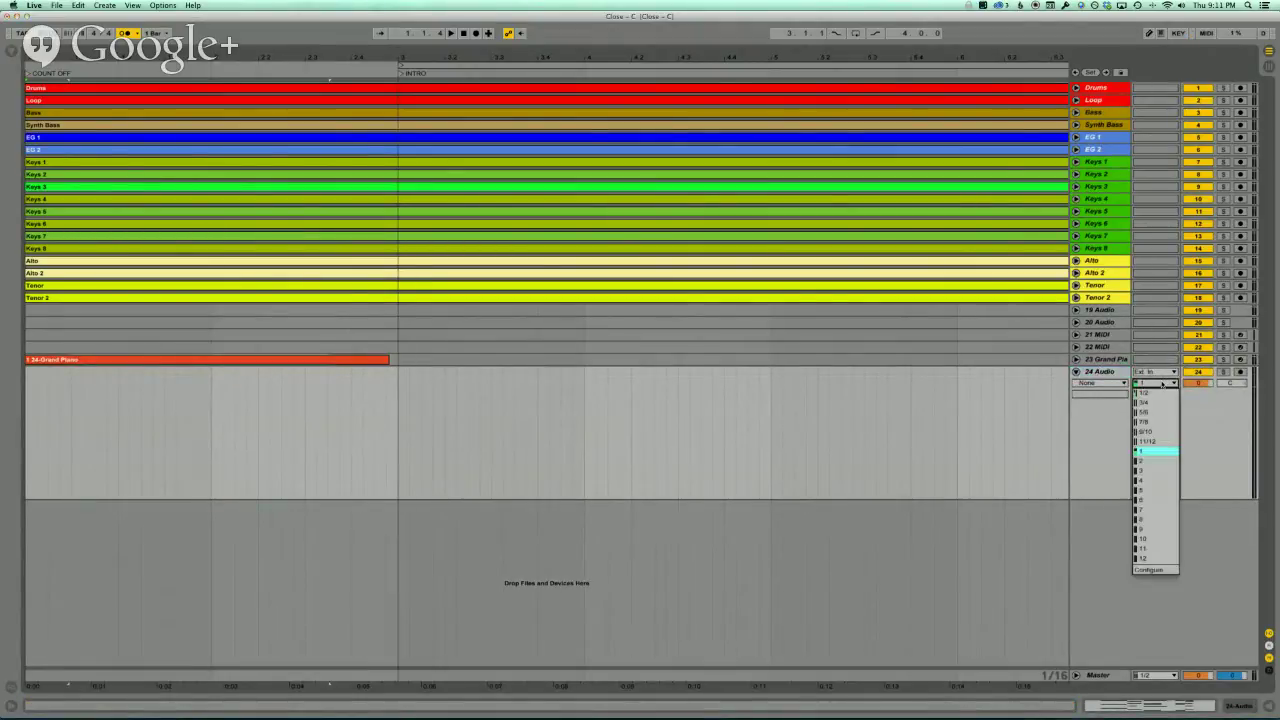
{"action": "left_click", "coordinate": [1142, 403]}
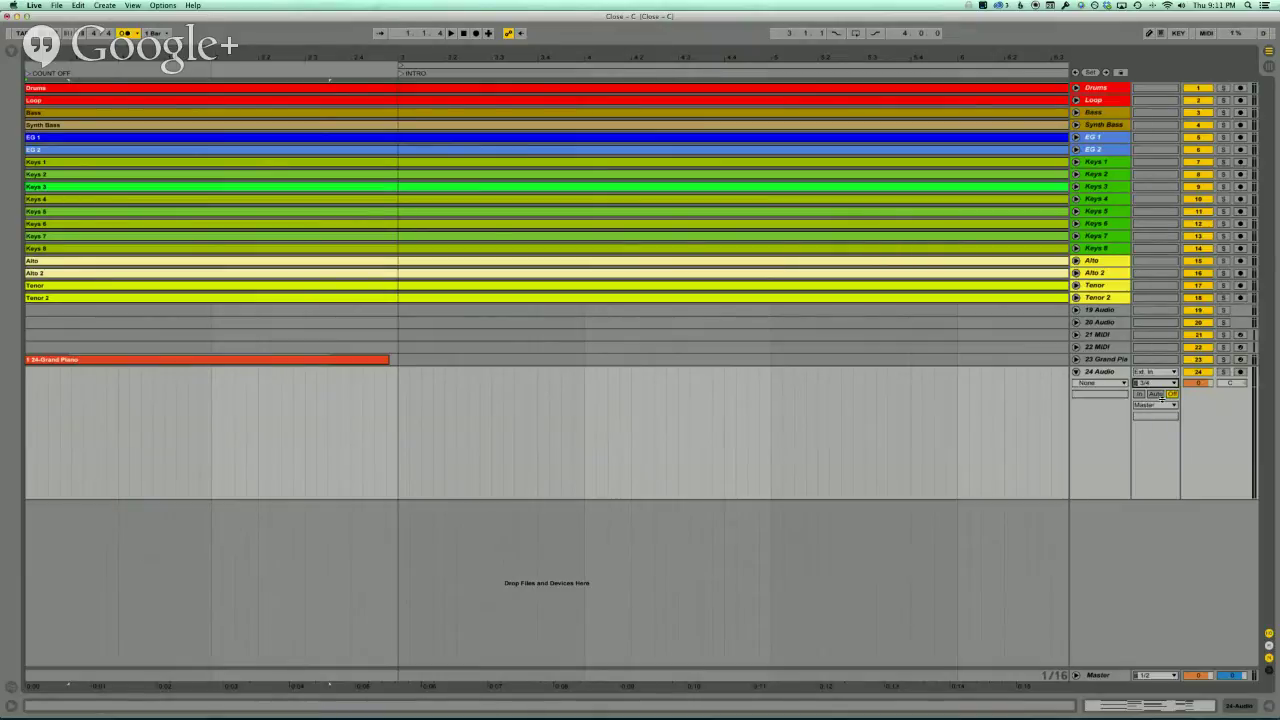
{"action": "left_click", "coordinate": [1157, 394]}
{"action": "left_click", "coordinate": [1240, 372]}
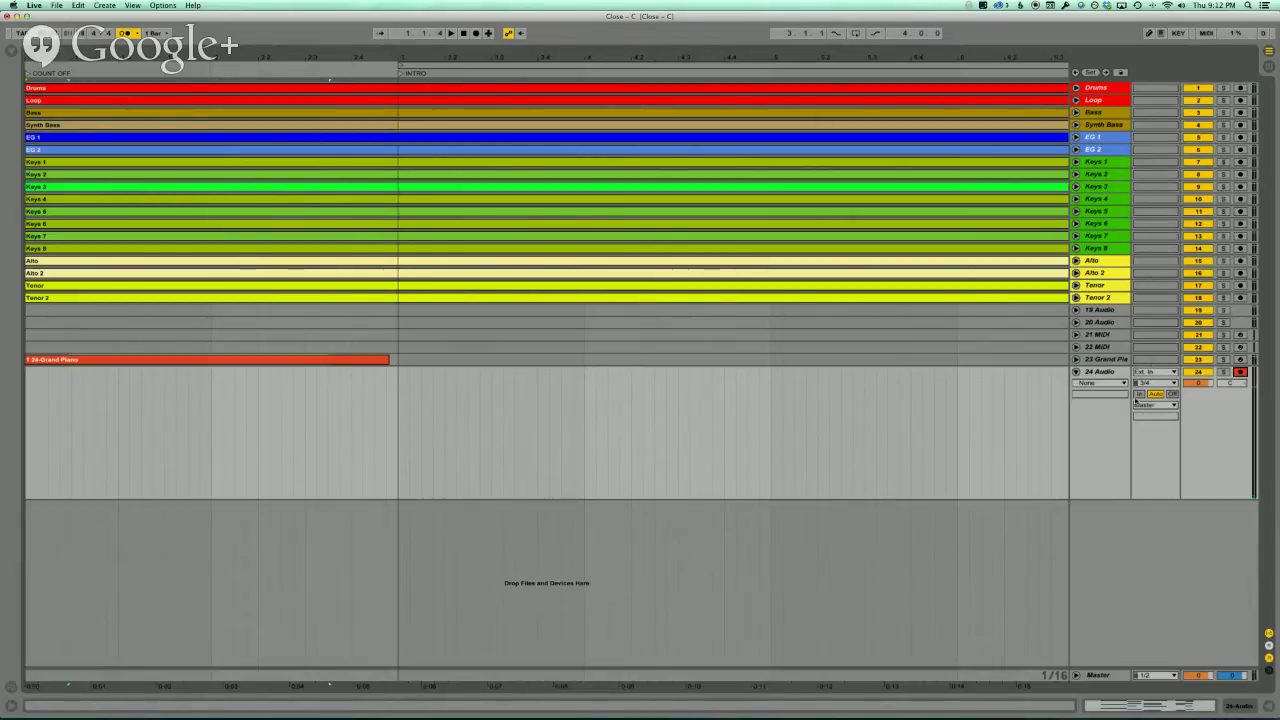
{"action": "left_click", "coordinate": [1172, 394]}
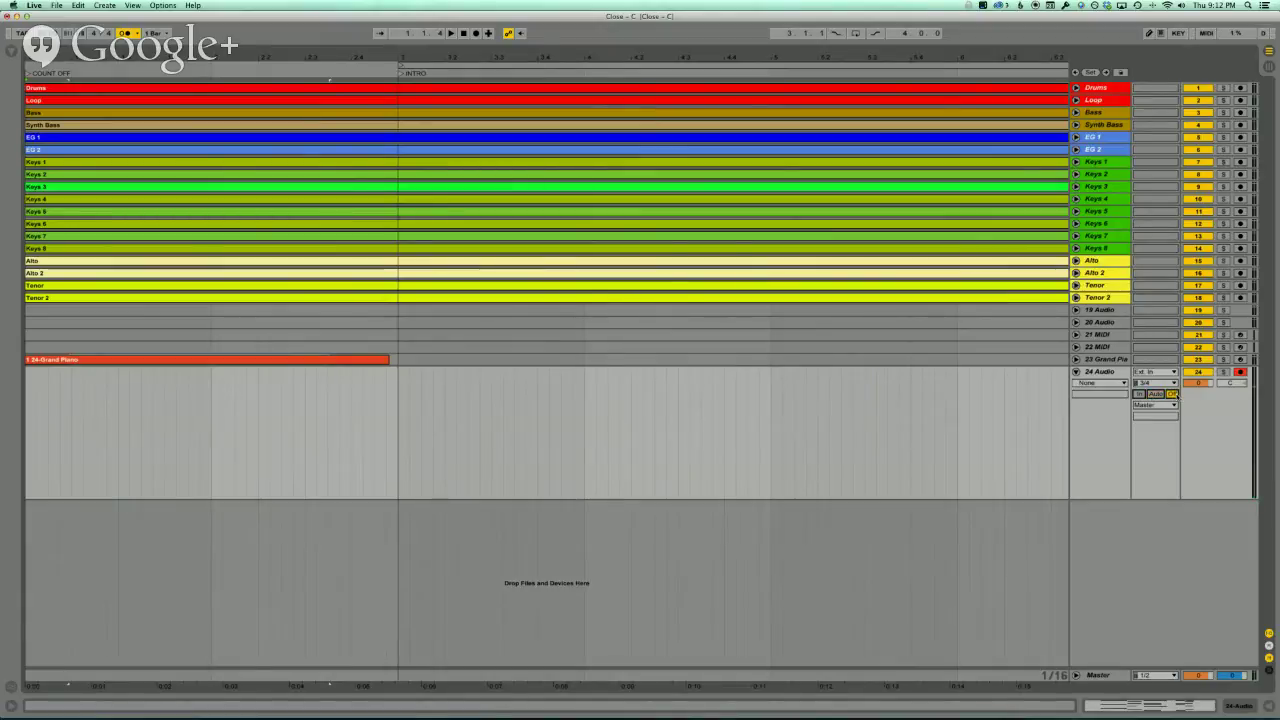
{"action": "left_click", "coordinate": [1155, 395]}
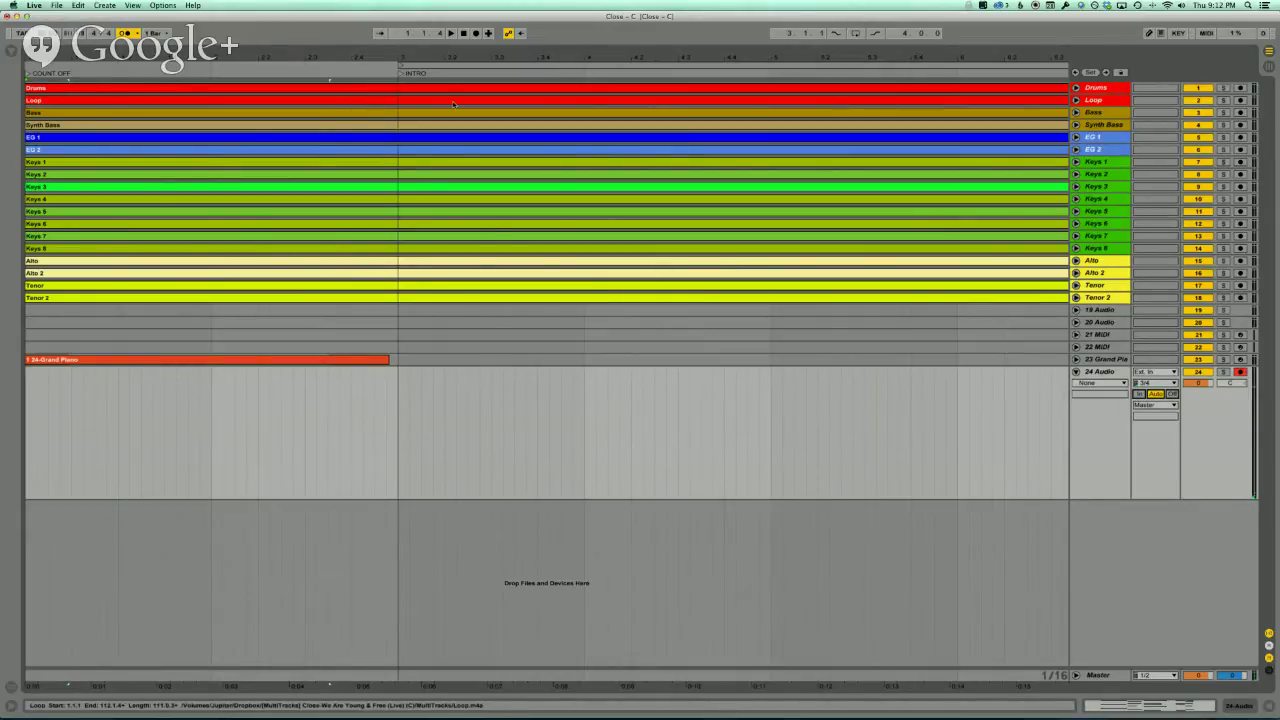
- Record about two and a half bars of audio on the 24 Audio track from the song's start, and disarm the track
{"action": "left_click", "coordinate": [476, 33]}
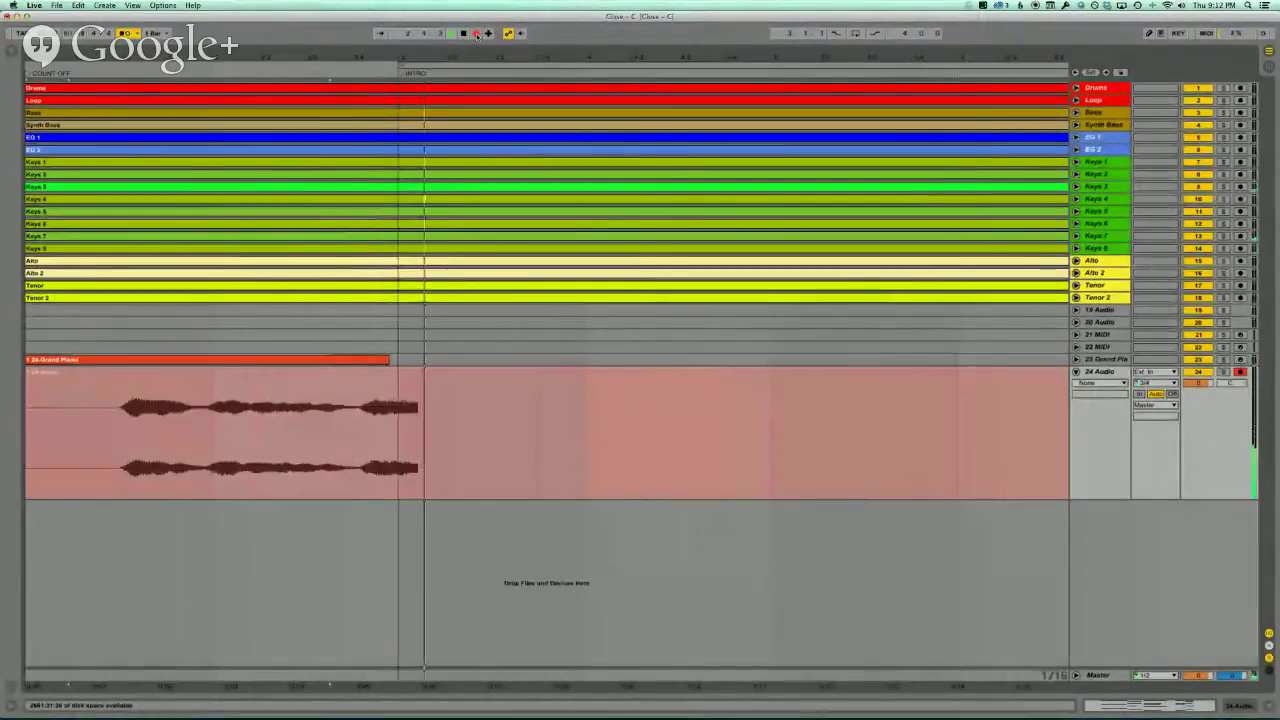
{"action": "left_click", "coordinate": [476, 33]}
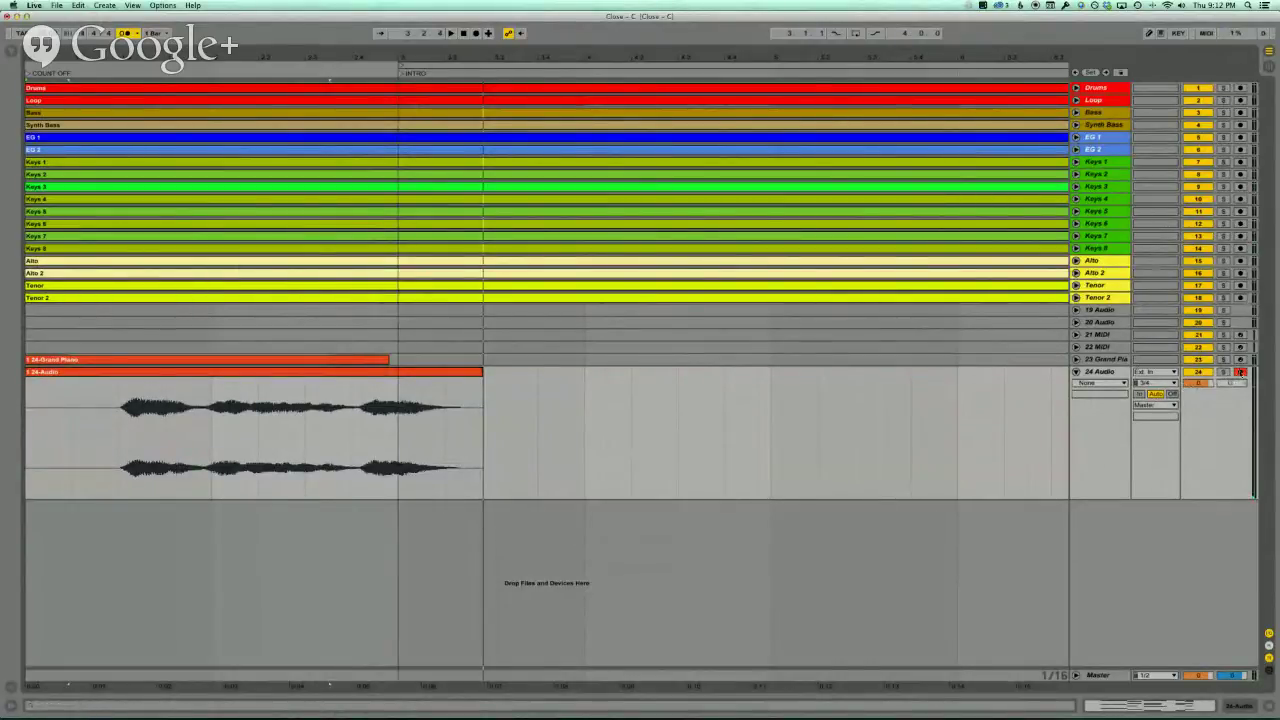
{"action": "left_click", "coordinate": [1240, 372]}
- Solo the 24 Audio track and play back the recorded take from just before its first sound
{"action": "left_click", "coordinate": [295, 470]}
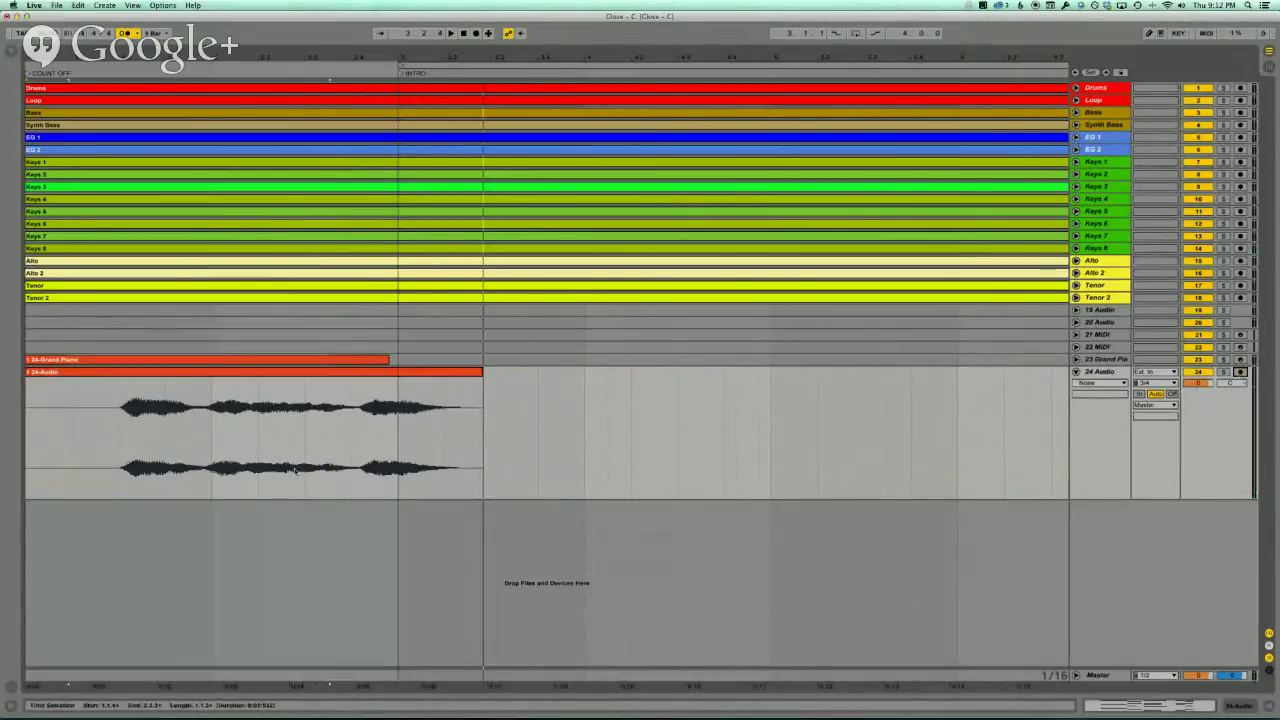
{"action": "left_click", "coordinate": [107, 441]}
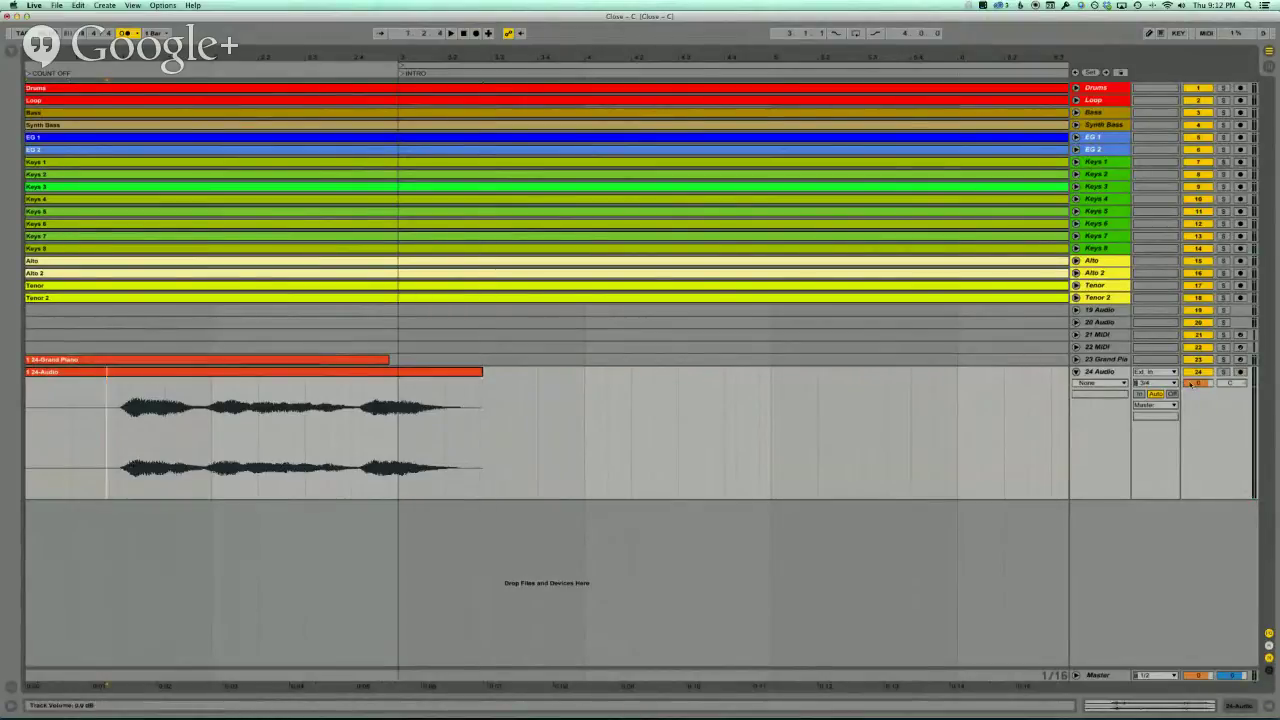
{"action": "left_click", "coordinate": [1224, 372]}
{"action": "key", "text": "space"}
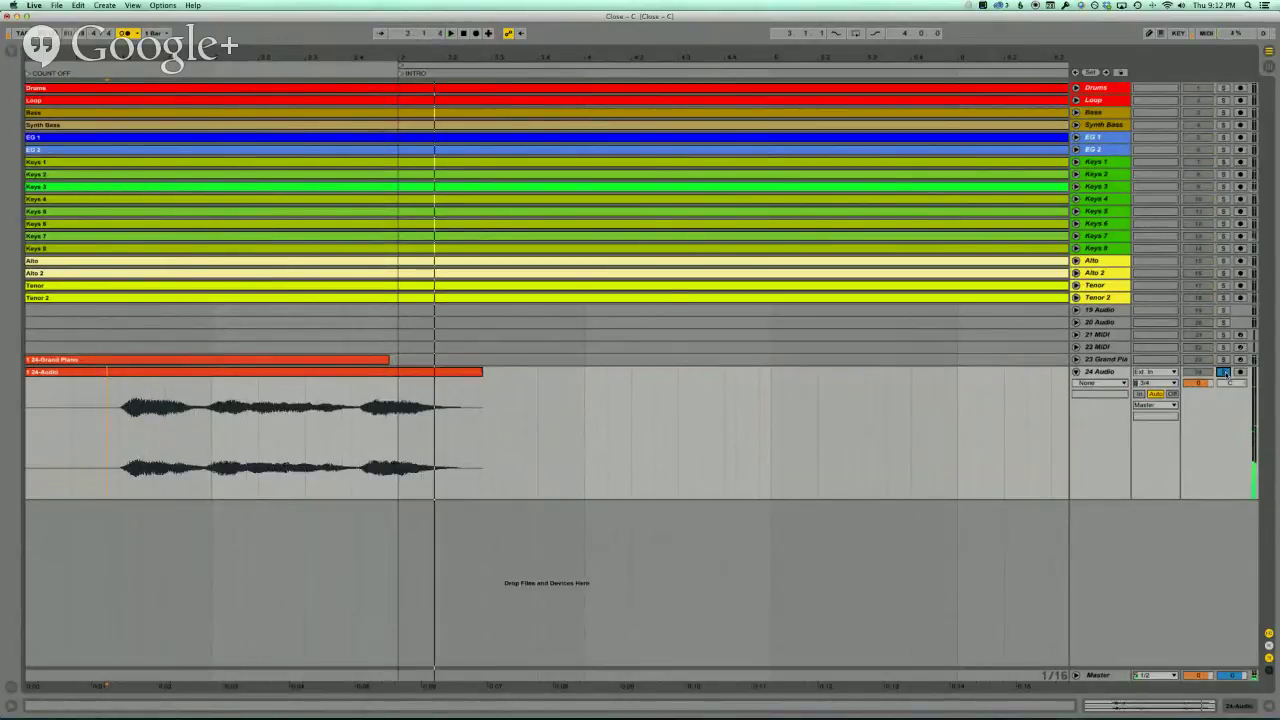
- Try the Off and In monitoring modes on the 24 Audio track, and return it to Auto
{"action": "left_click", "coordinate": [1172, 394]}
{"action": "left_click", "coordinate": [1138, 394]}
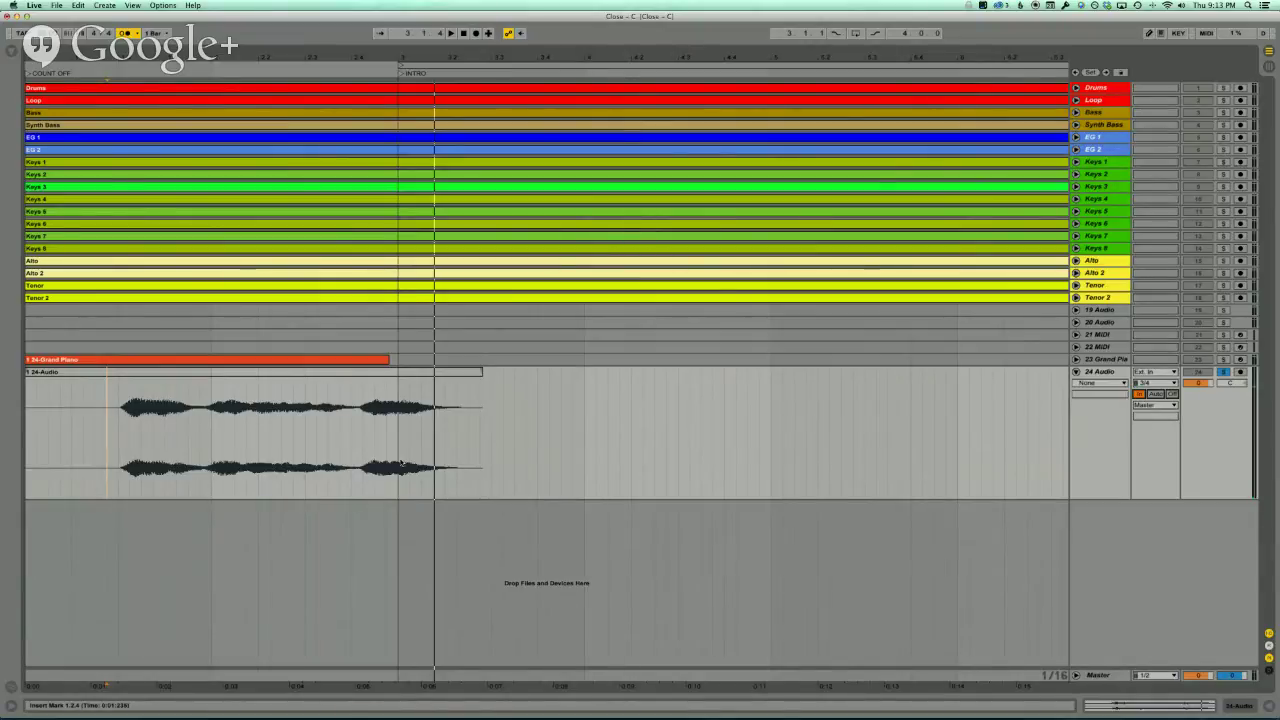
{"action": "left_click", "coordinate": [1155, 393]}
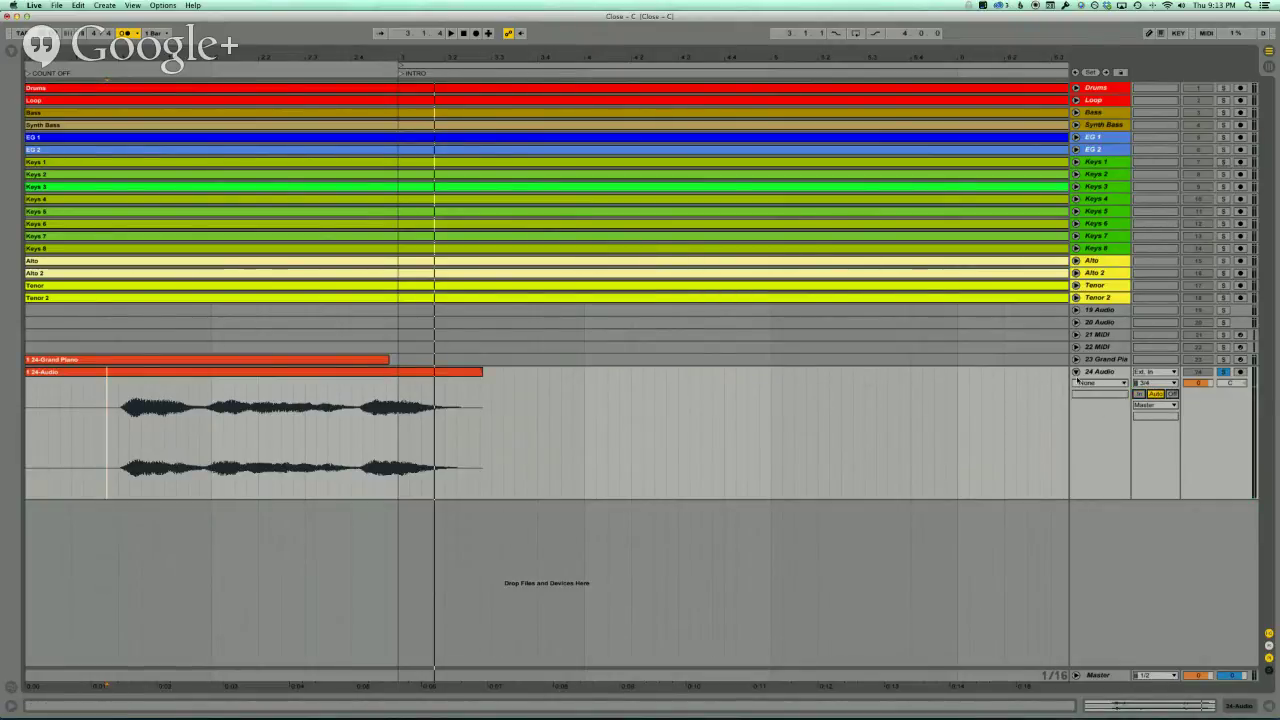
- Unfold the Grand Piano track and open the recorded 24 Audio clip in the sample editor
{"action": "left_click", "coordinate": [1076, 359]}
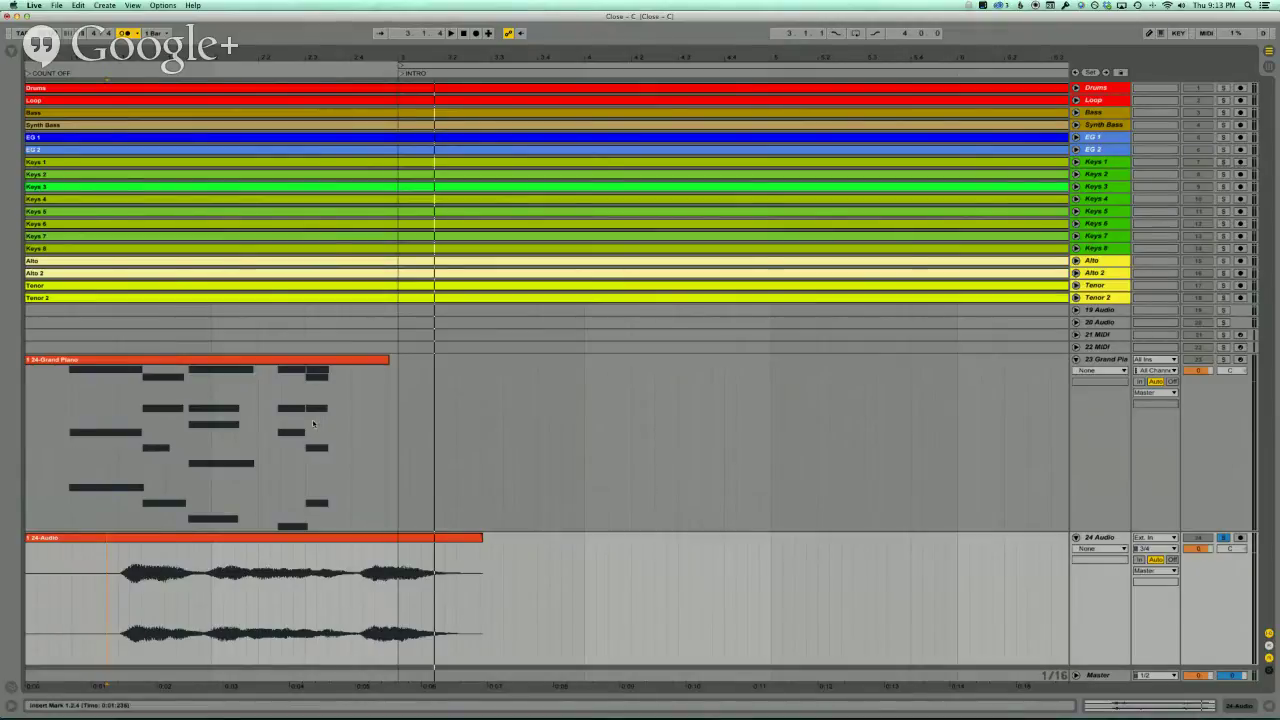
{"action": "double_click", "coordinate": [311, 537]}
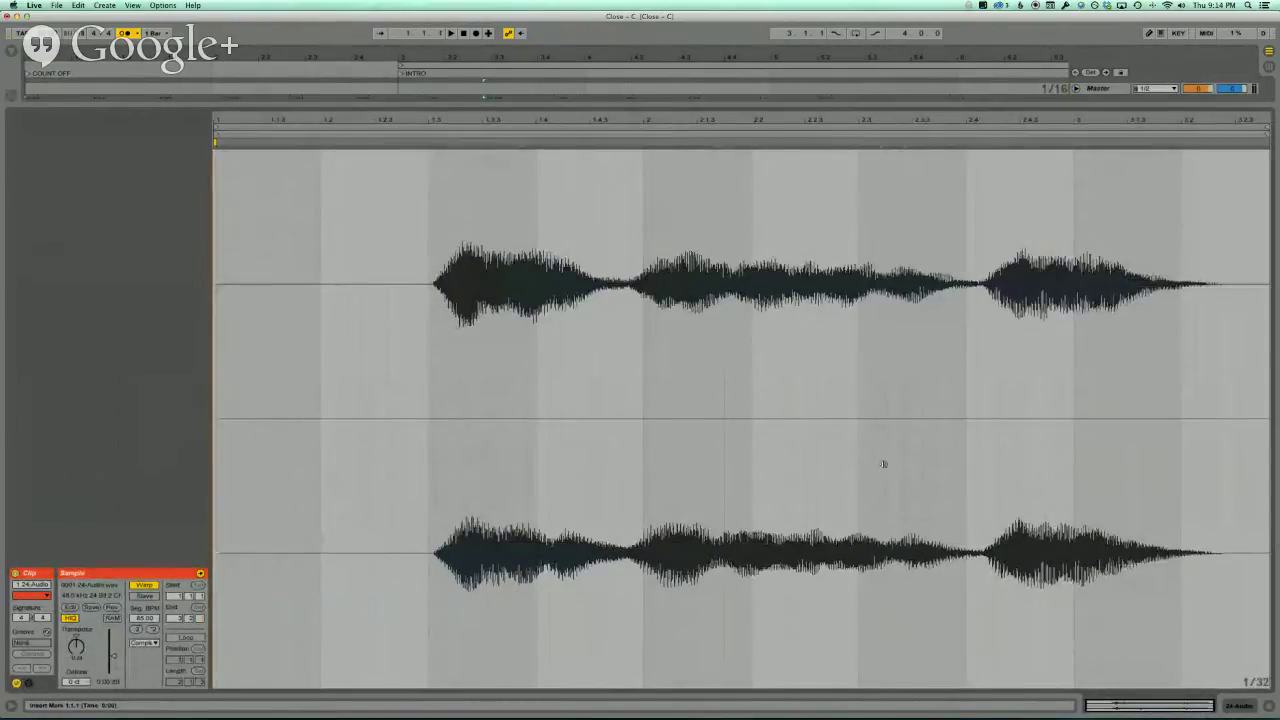
- Try adding warp markers near 1.3.2, 2.1.3 and 2.3.2 in the audio clip, shifting the last two slightly earlier
{"action": "left_click", "coordinate": [456, 150]}
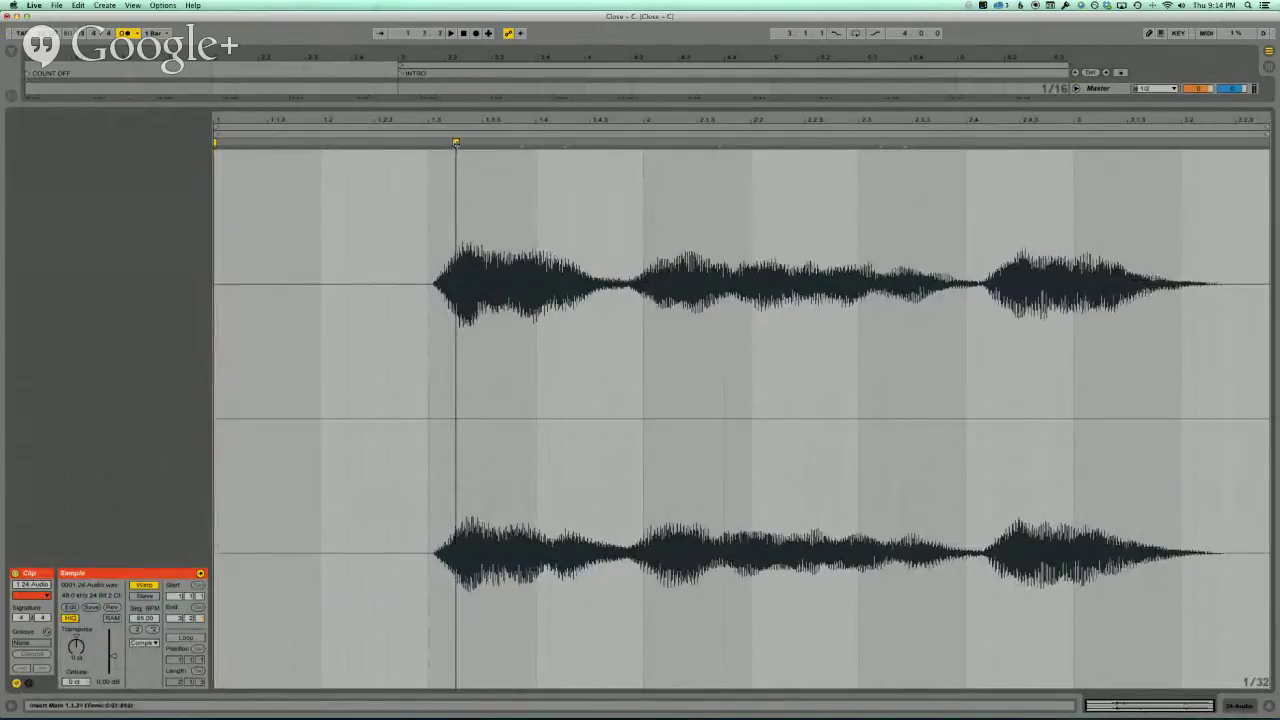
{"action": "left_click", "coordinate": [720, 200]}
{"action": "mouse_move", "coordinate": [720, 200]}
{"action": "left_mouse_down"}
{"action": "mouse_move", "coordinate": [654, 200]}
{"action": "mouse_move", "coordinate": [790, 200]}
{"action": "mouse_move", "coordinate": [710, 200]}
{"action": "left_mouse_up"}
{"action": "left_click", "coordinate": [897, 142]}
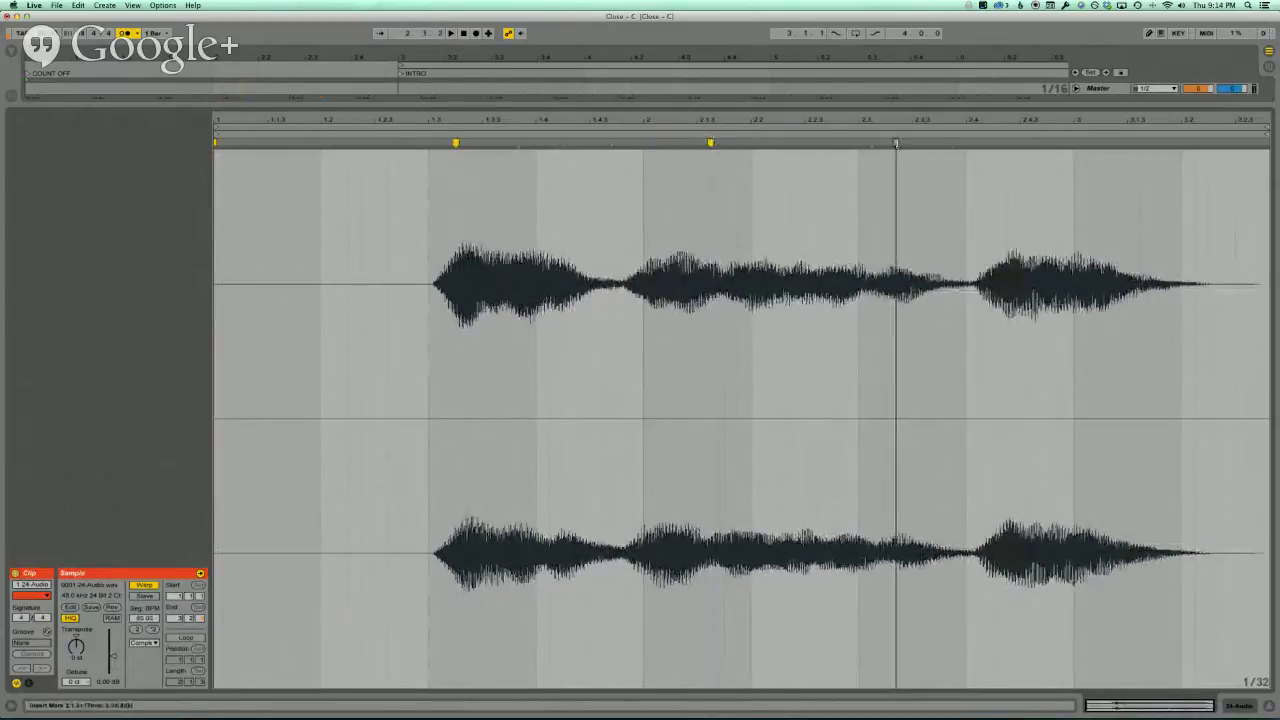
{"action": "mouse_move", "coordinate": [897, 142]}
{"action": "left_mouse_down"}
{"action": "mouse_move", "coordinate": [980, 142]}
{"action": "mouse_move", "coordinate": [885, 142]}
{"action": "left_mouse_up"}
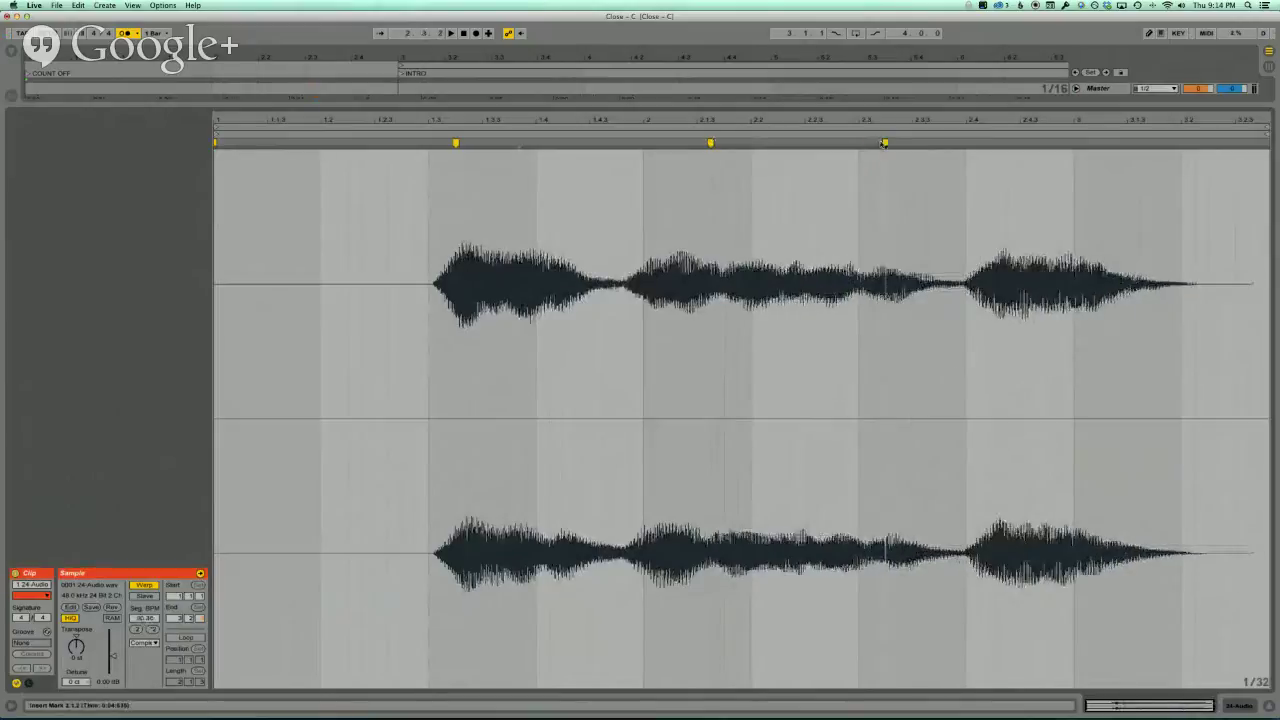
- Delete the three added warp markers from the audio clip and hide the sample editor
{"action": "left_click", "coordinate": [884, 143]}
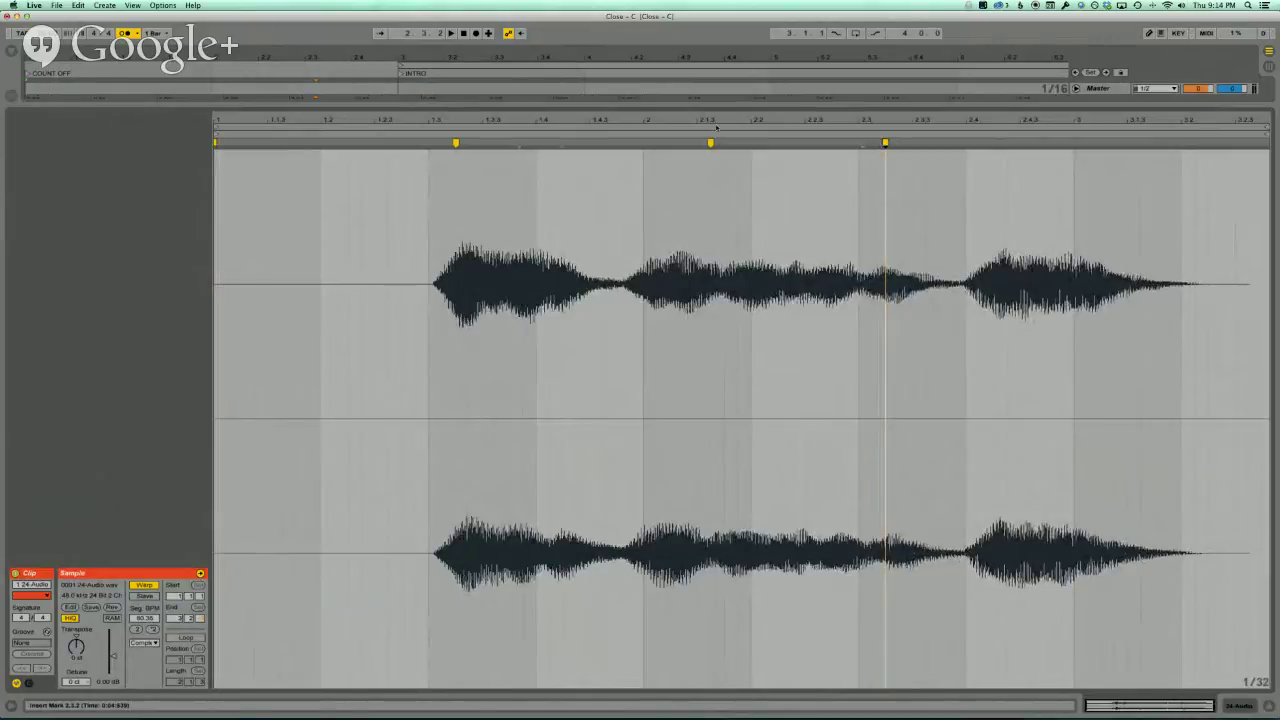
{"action": "left_click", "coordinate": [885, 143]}
{"action": "key", "text": "Delete"}
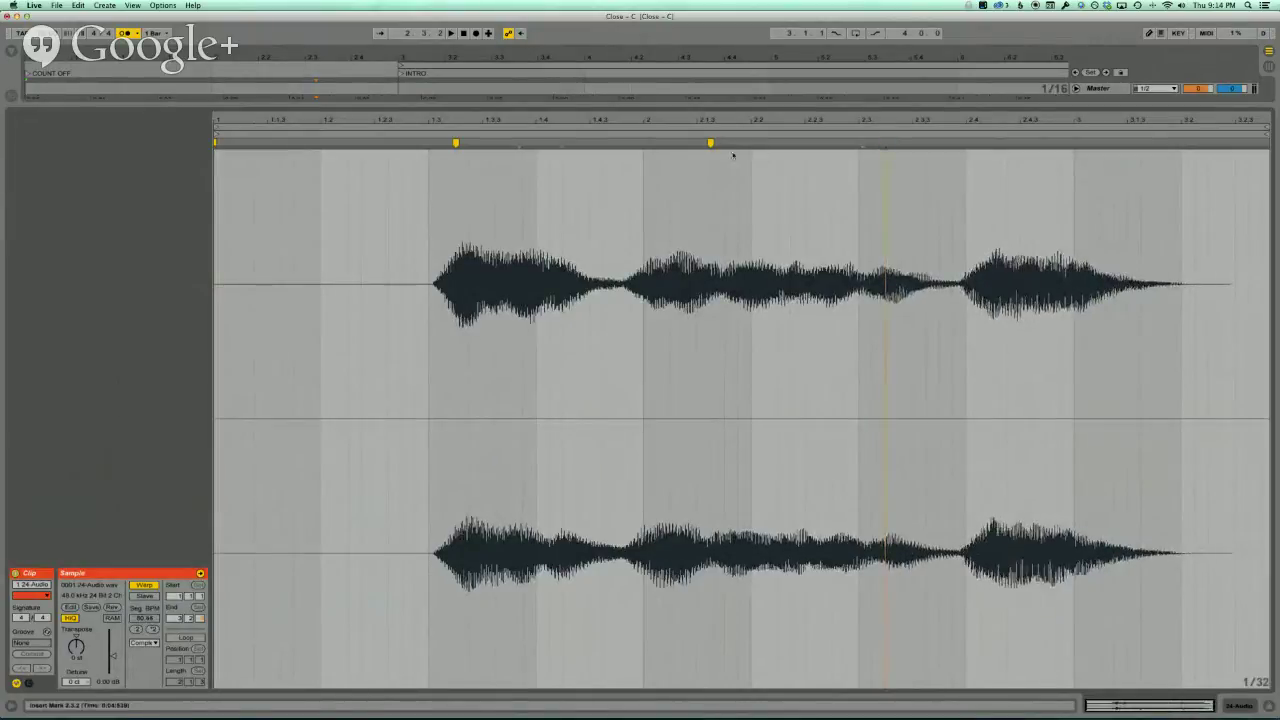
{"action": "left_click", "coordinate": [710, 143]}
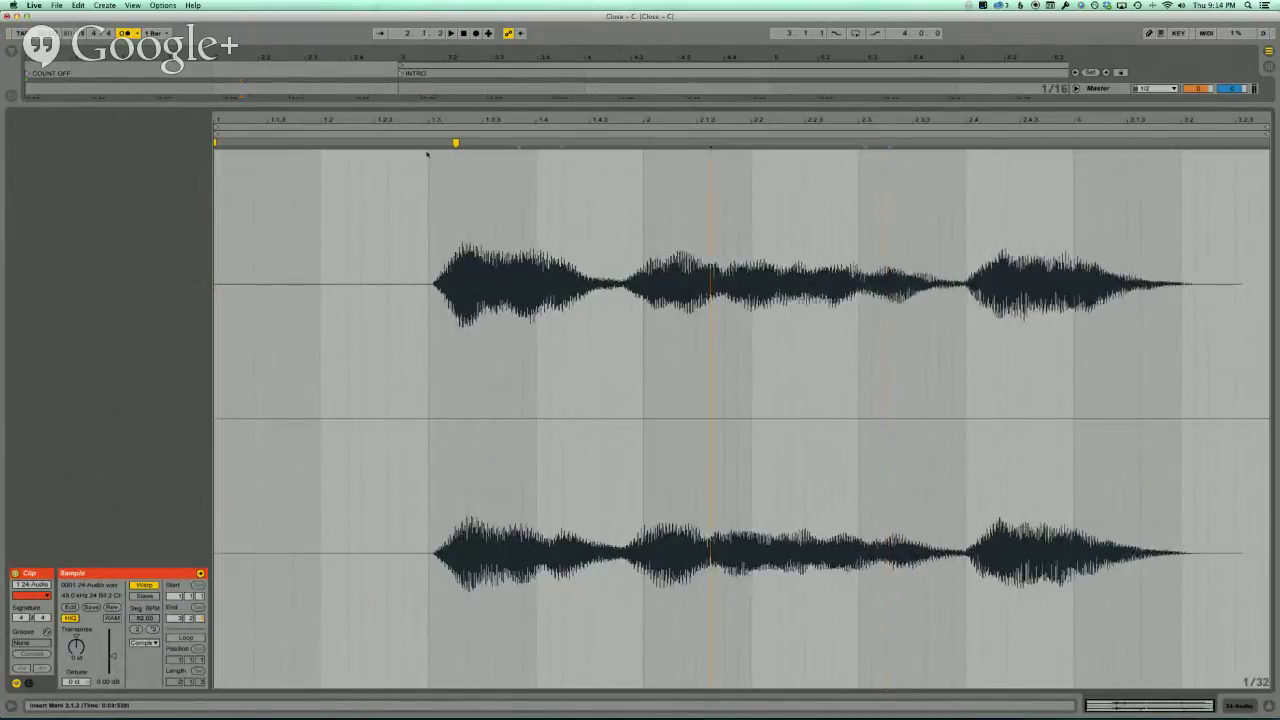
{"action": "left_click", "coordinate": [456, 143]}
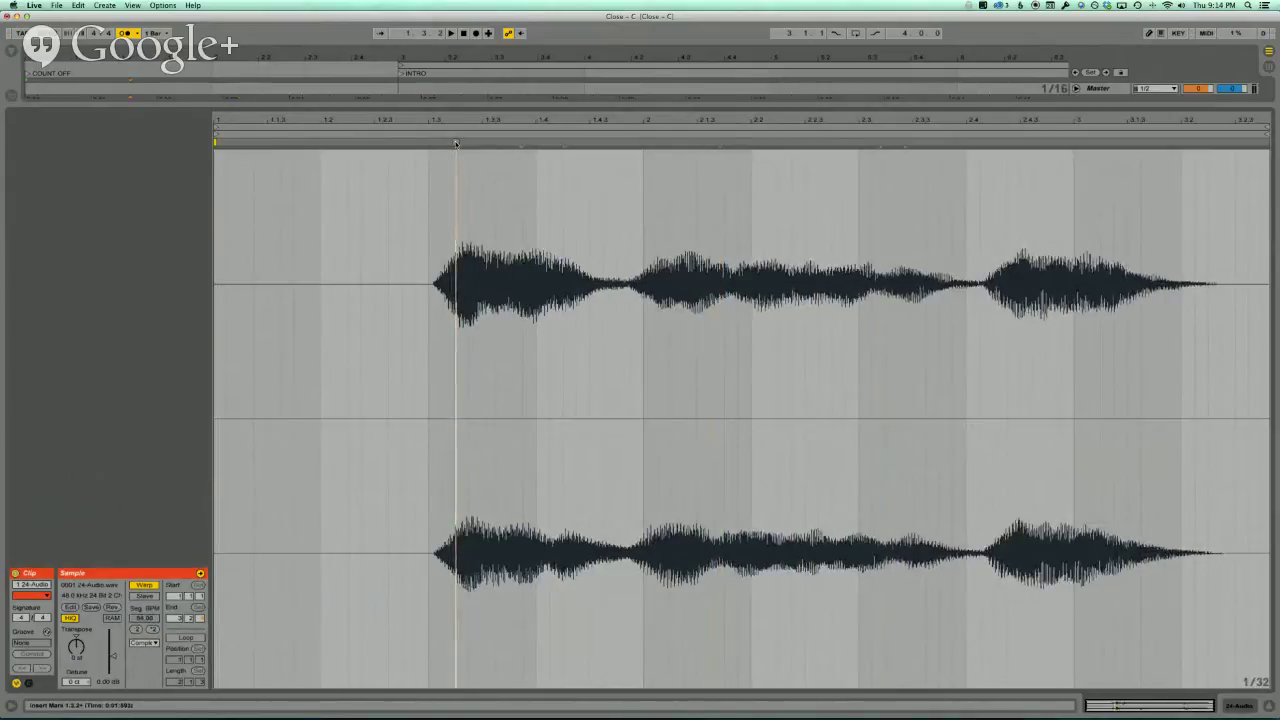
{"action": "key", "text": "super+alt+l"}
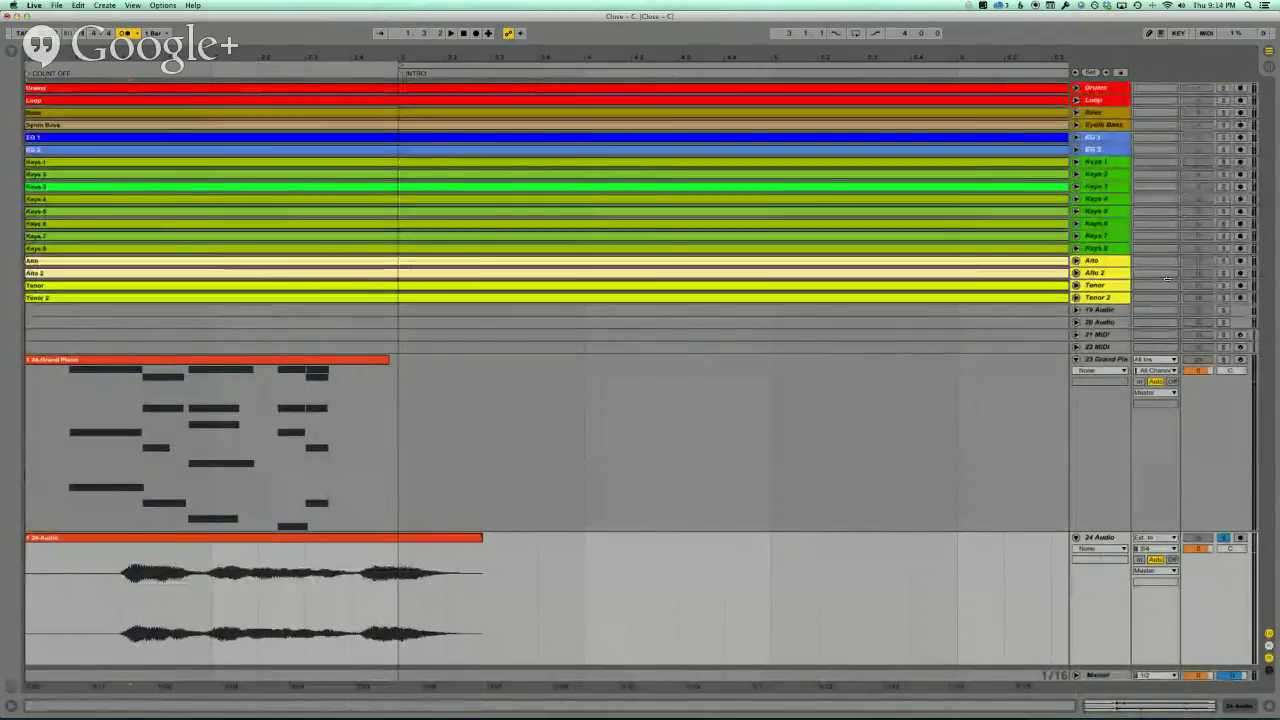
- Delete the four empty tracks 19 Audio, 20 Audio, 21 MIDI and 22 MIDI
{"action": "left_click", "coordinate": [1098, 309]}
{"action": "left_click", "coordinate": [1110, 347], "text": "shift"}
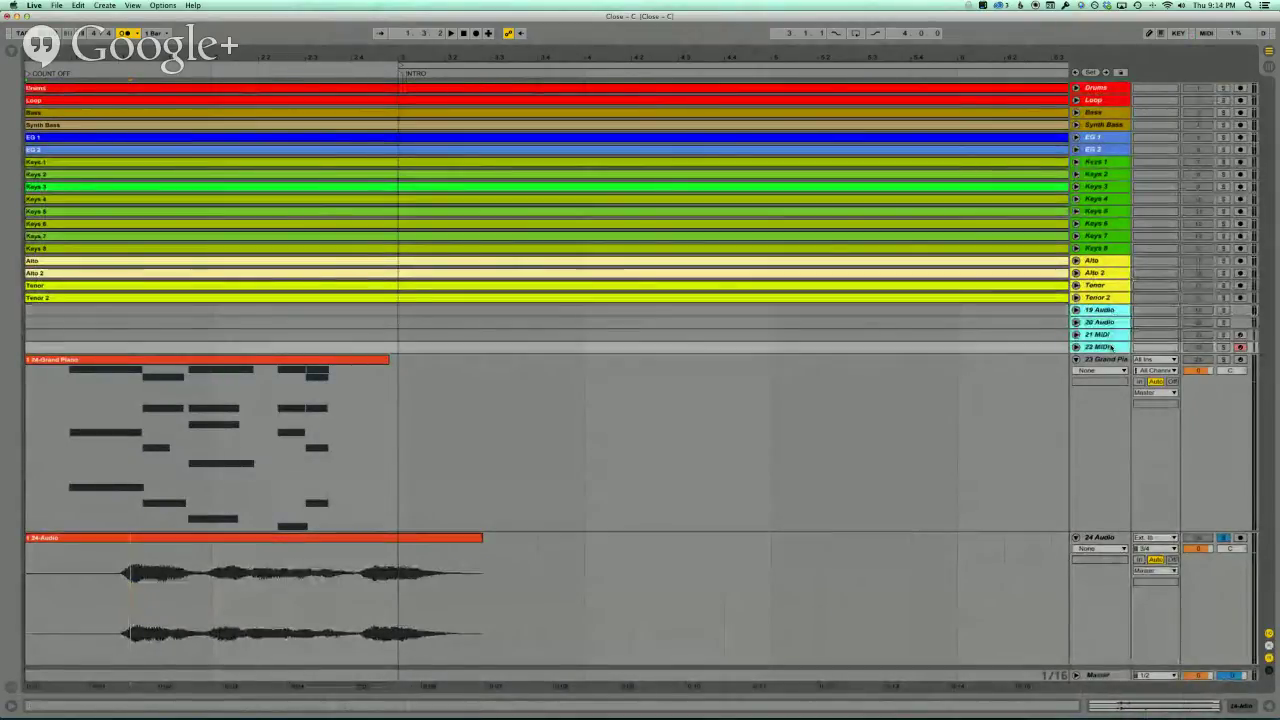
{"action": "key", "text": "Delete"}
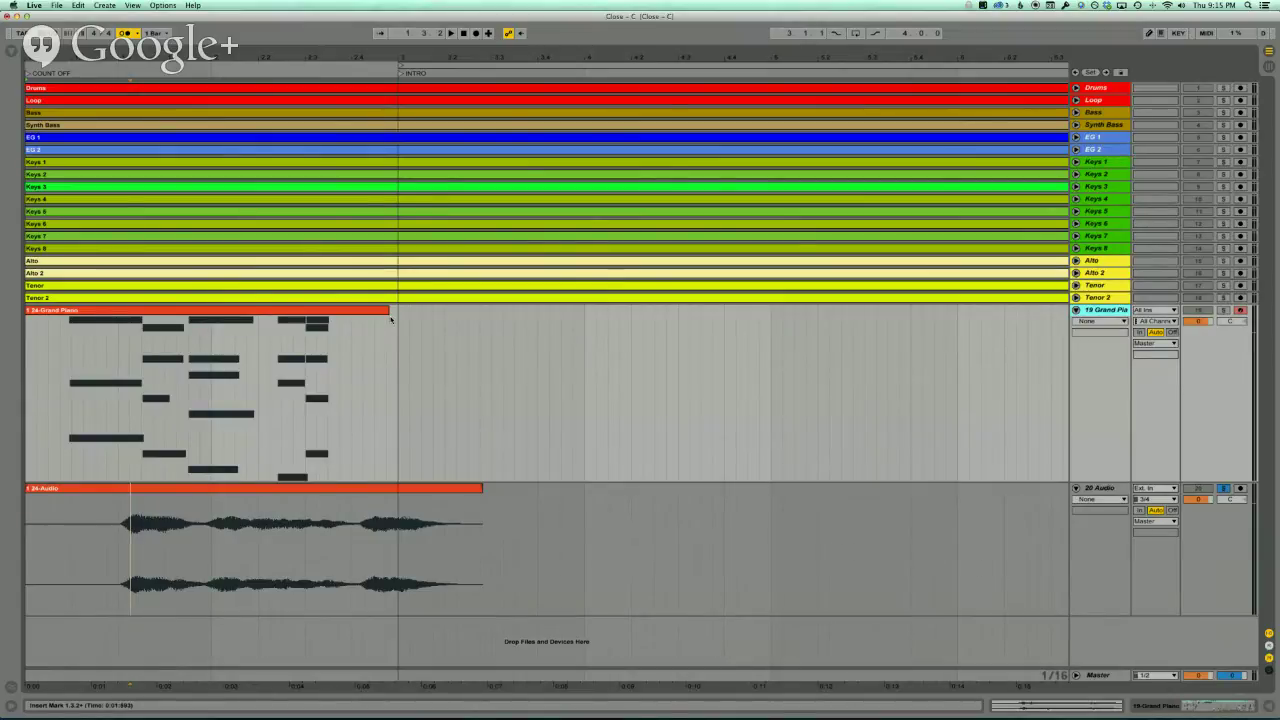
- Solo the 19 Grand Piano track, record a MIDI overdub take over its clip from the song start, and undo the take
{"action": "left_click", "coordinate": [490, 33]}
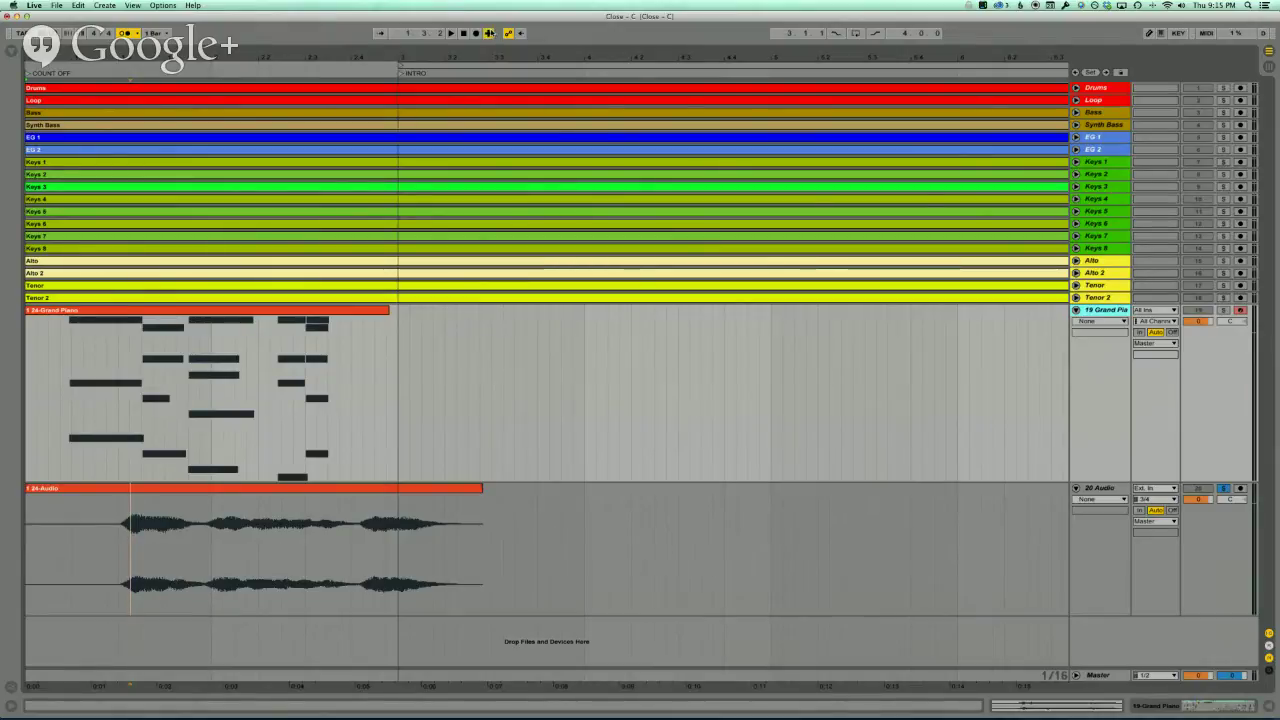
{"action": "left_click", "coordinate": [1222, 310]}
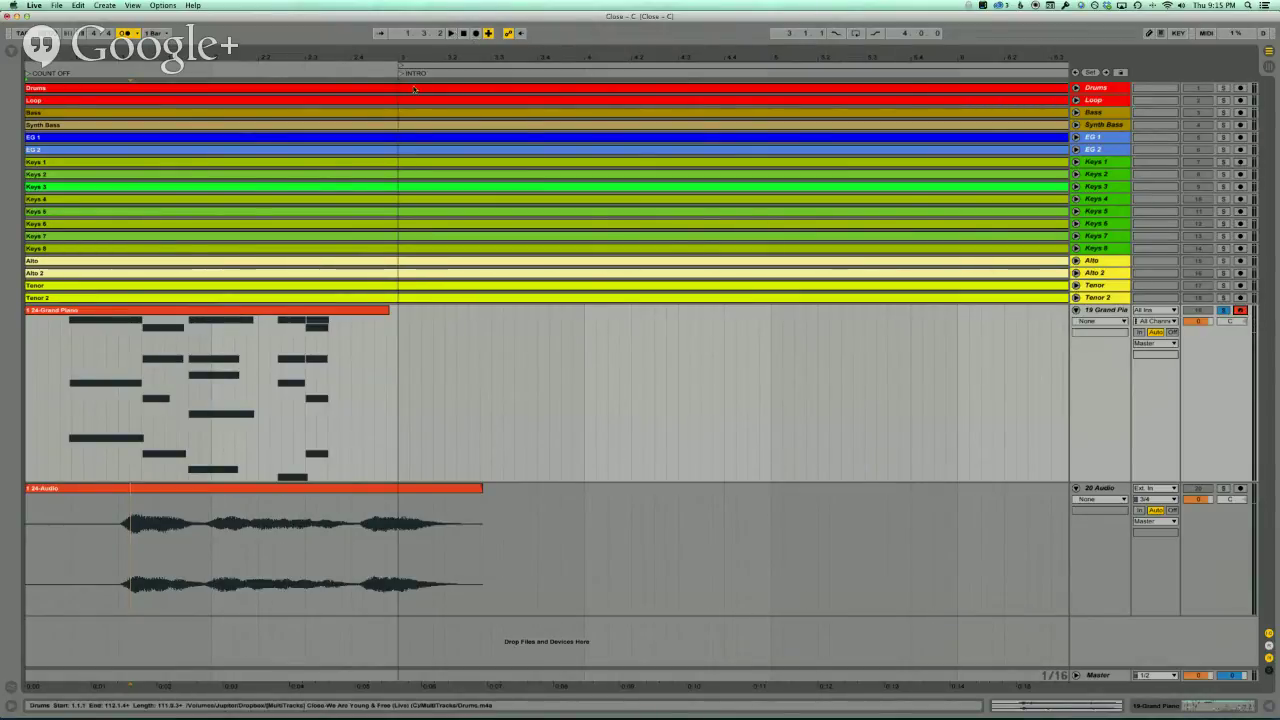
{"action": "left_click", "coordinate": [463, 33]}
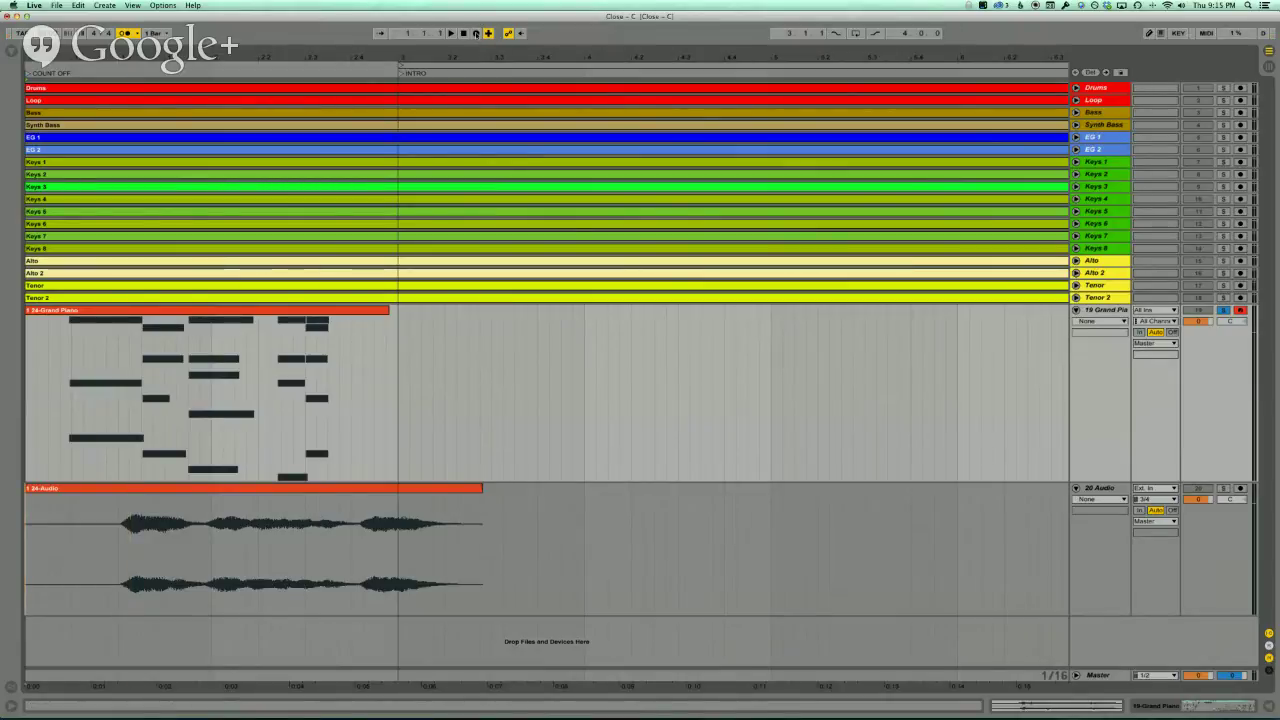
{"action": "left_click", "coordinate": [478, 34]}
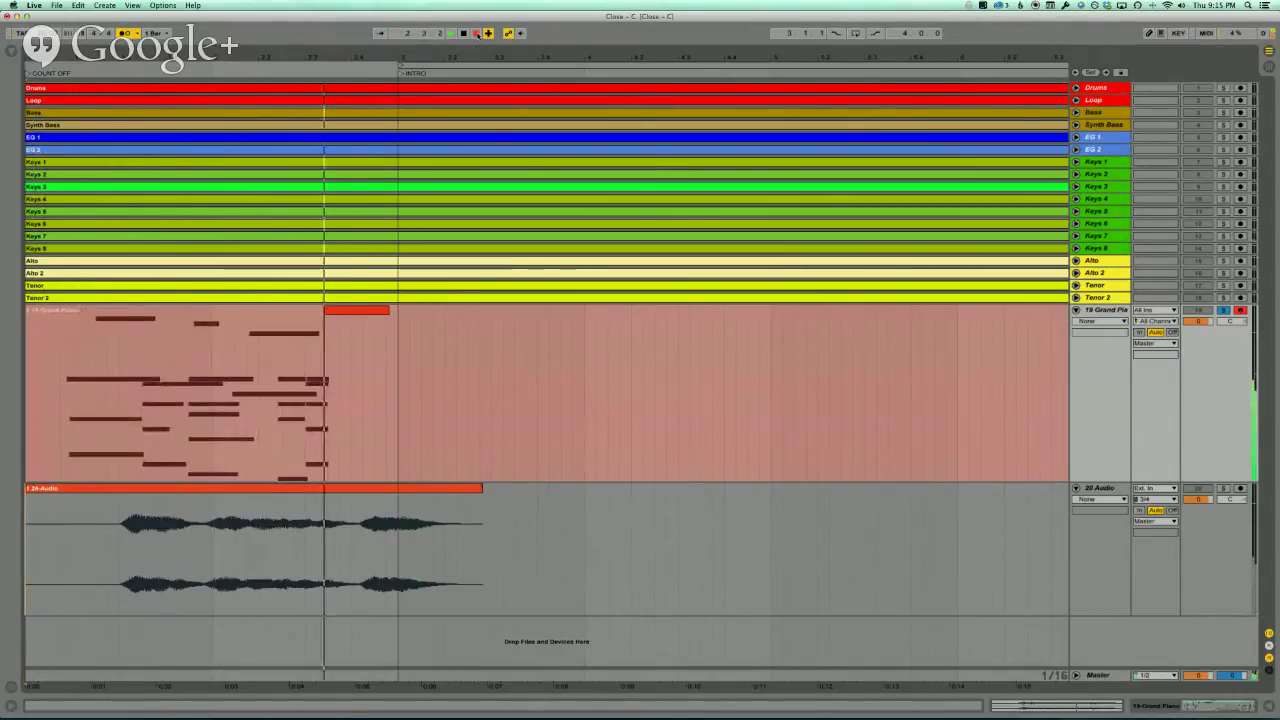
{"action": "key", "text": "space"}
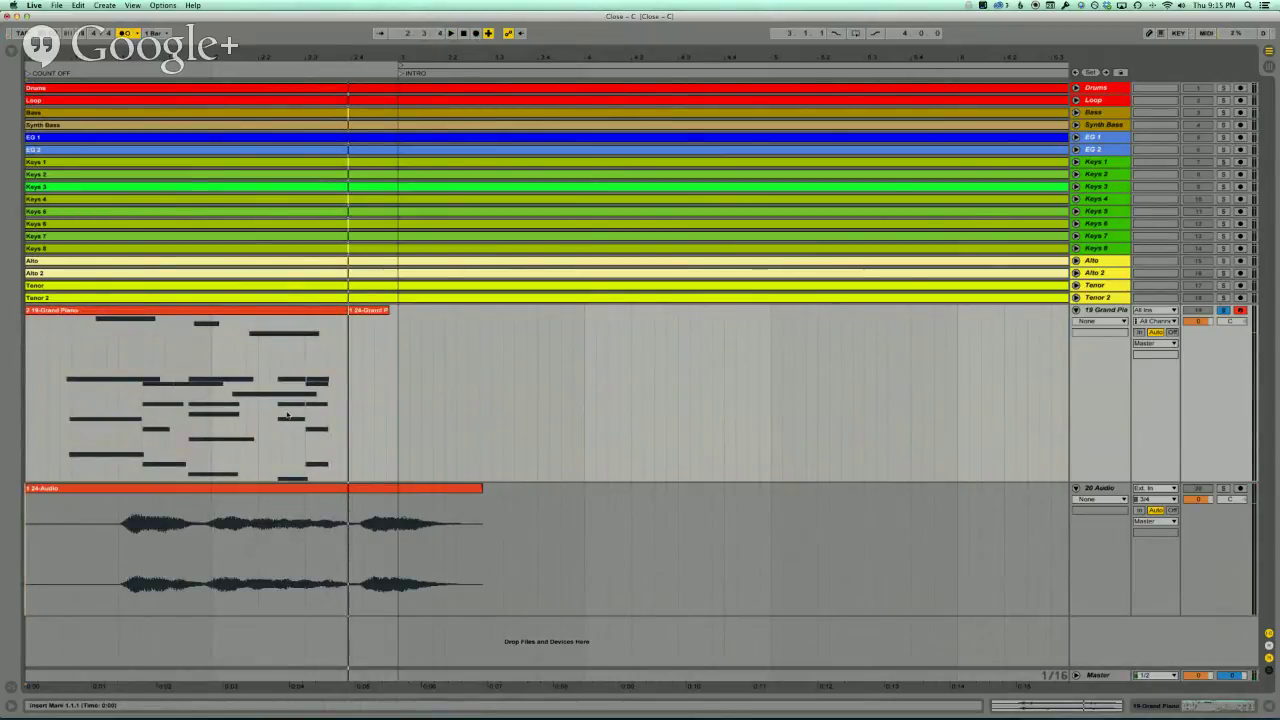
{"action": "key", "text": "super+z"}
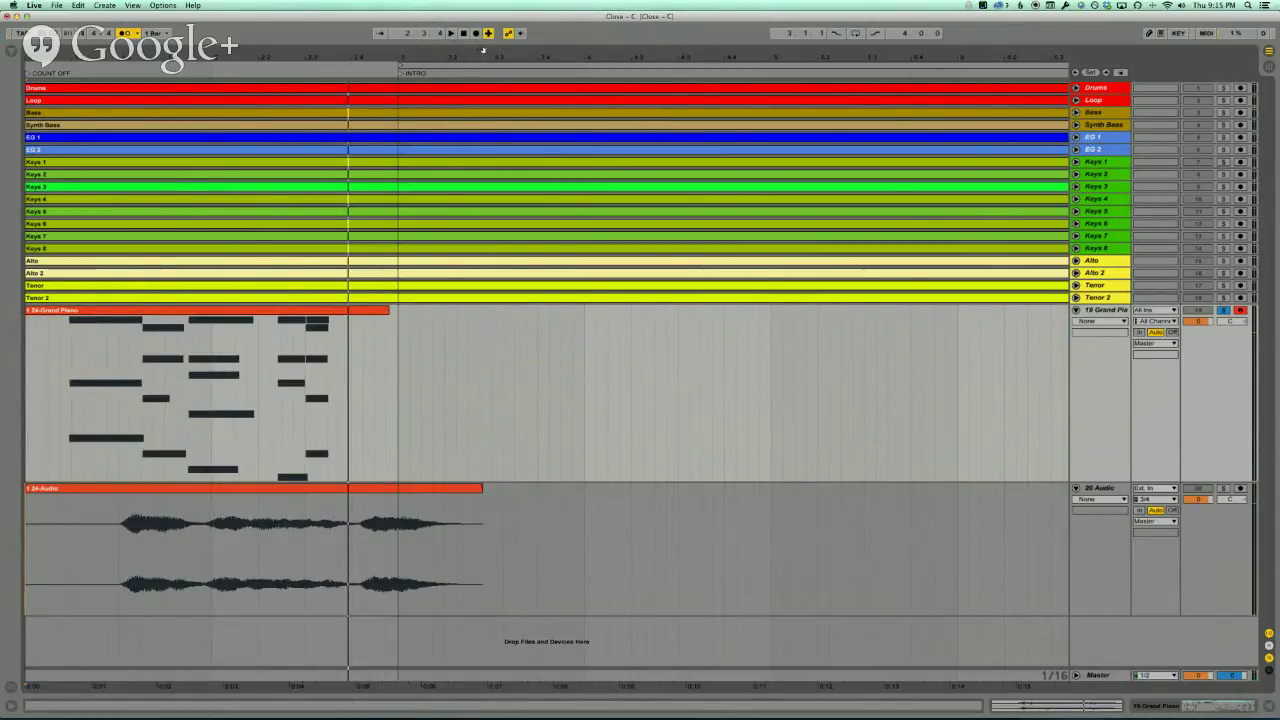
- Turn off MIDI overdub, record a replacing take over the Grand Piano clip, and undo it
{"action": "left_click", "coordinate": [488, 33]}
{"action": "left_click", "coordinate": [476, 33]}
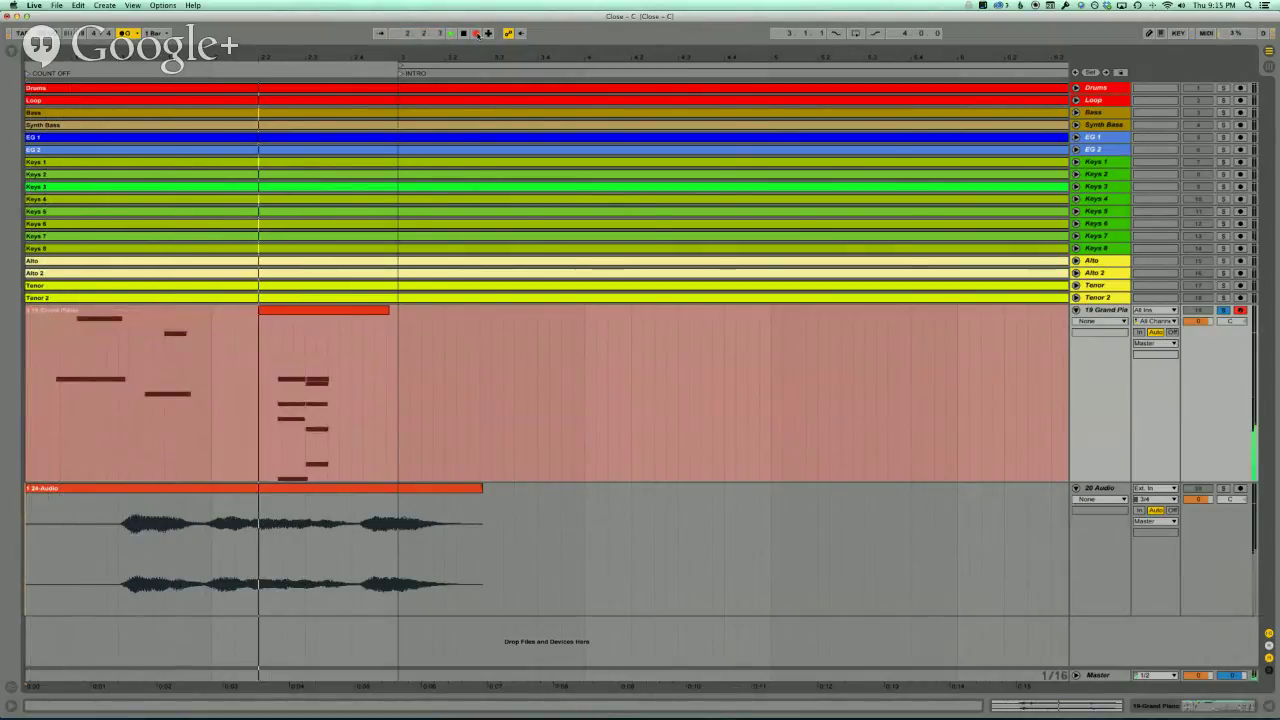
{"action": "key", "text": "space"}
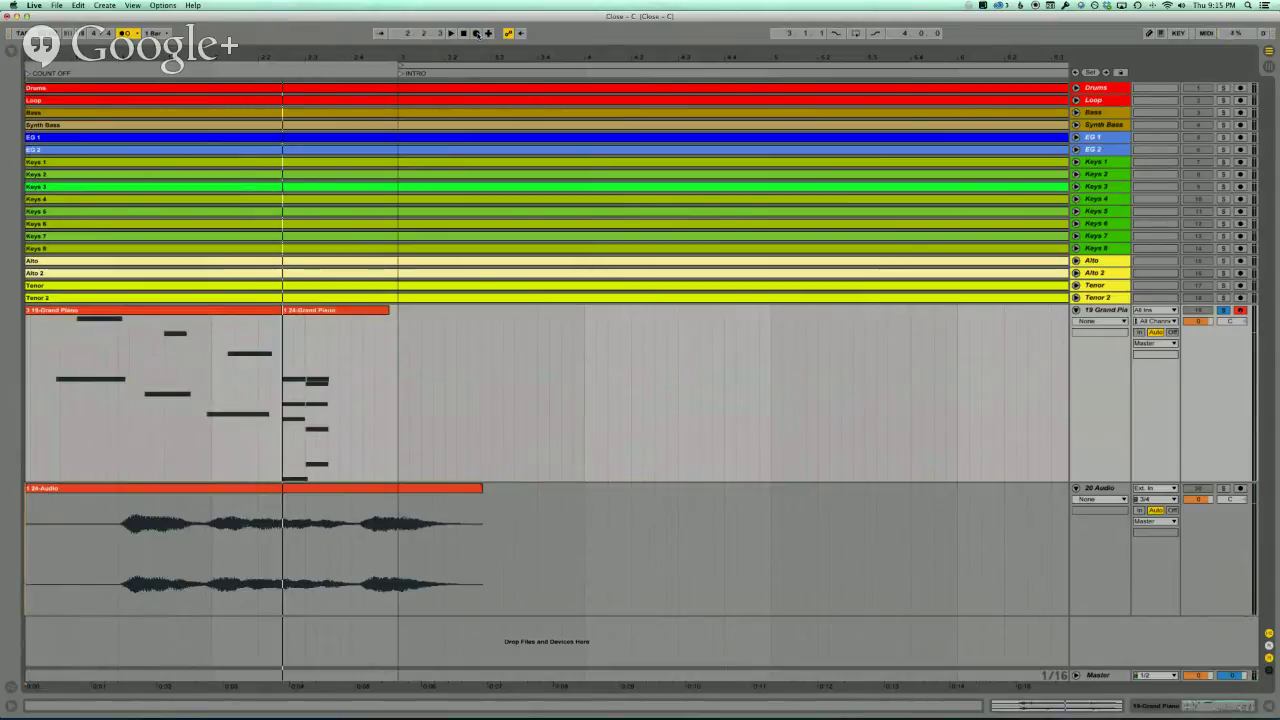
{"action": "key", "text": "super+z"}
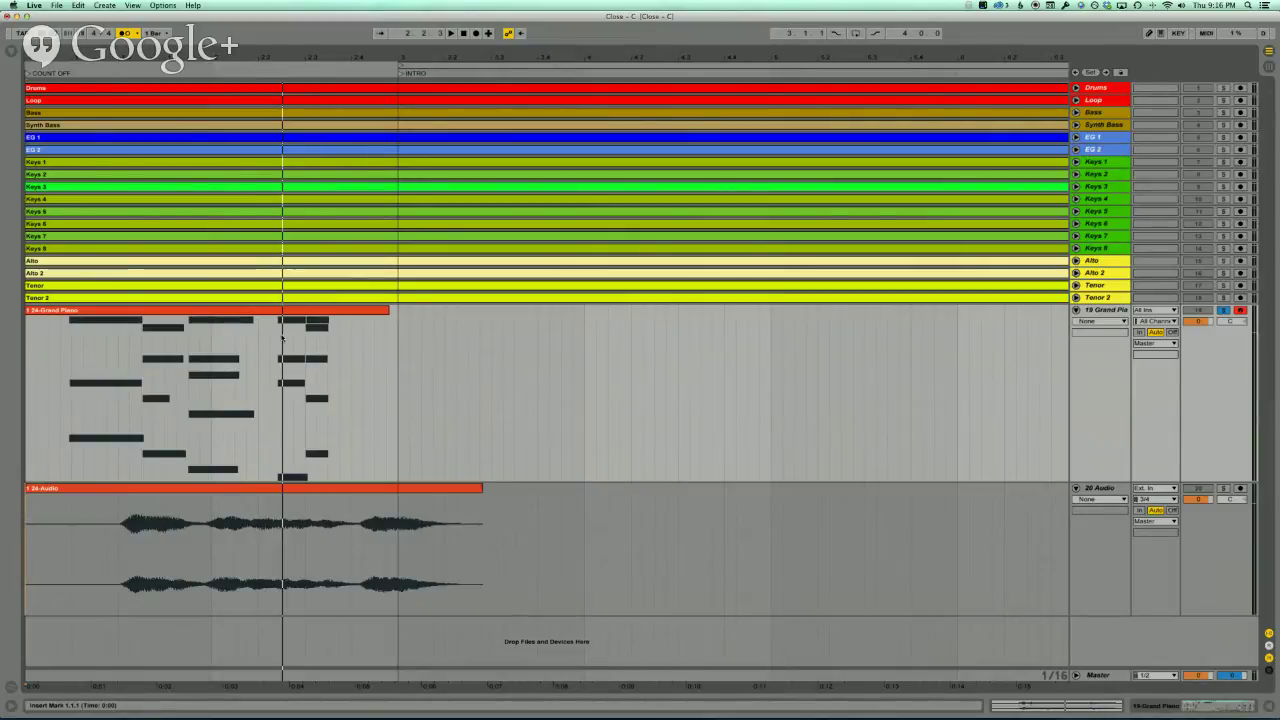
- Set the loop brace to 2.2.2–2.4.4 on the Grand Piano clip and enable punch-in and punch-out with looping off
{"action": "left_click", "coordinate": [252, 311]}
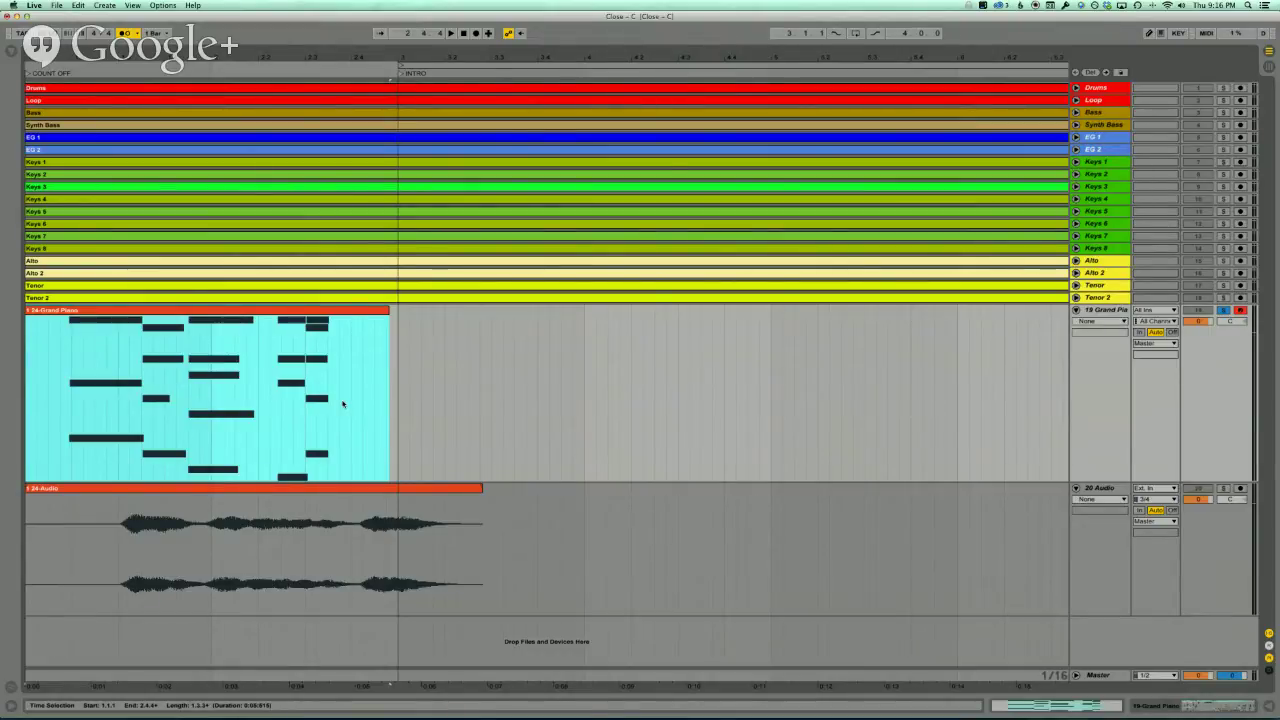
{"action": "left_click", "coordinate": [281, 531]}
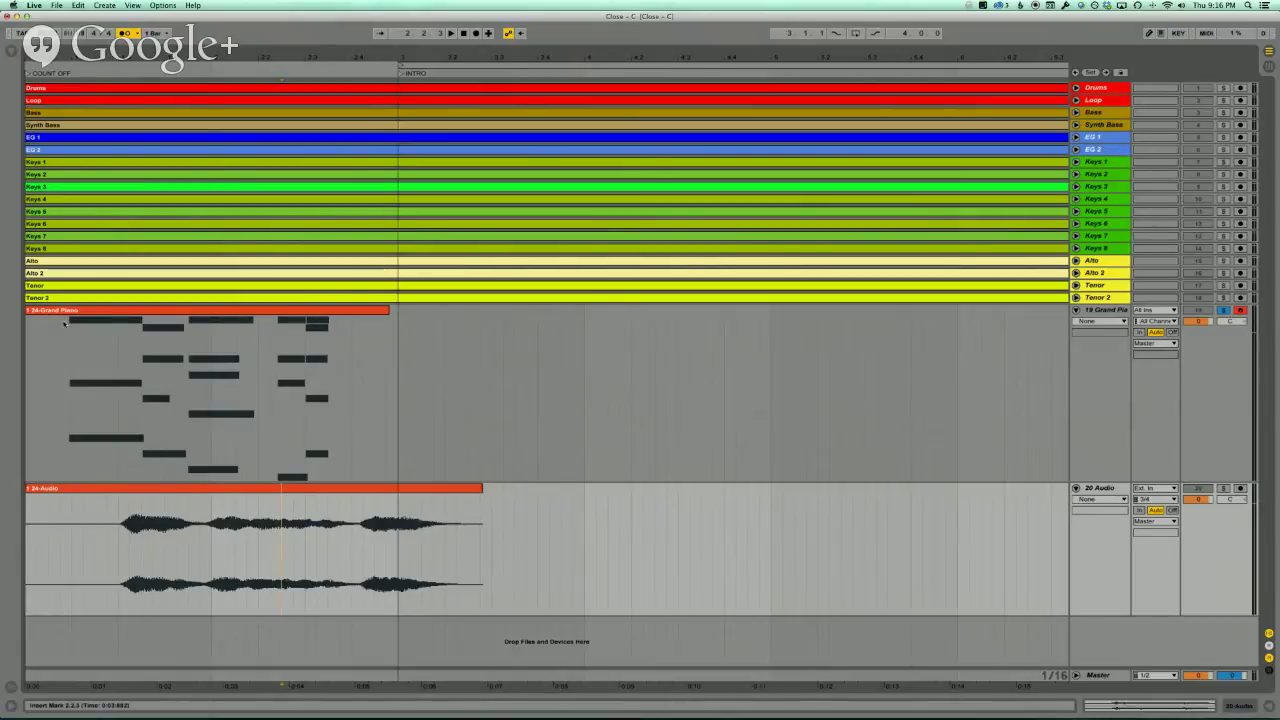
{"action": "left_click_drag", "start_coordinate": [64, 322], "coordinate": [389, 339]}
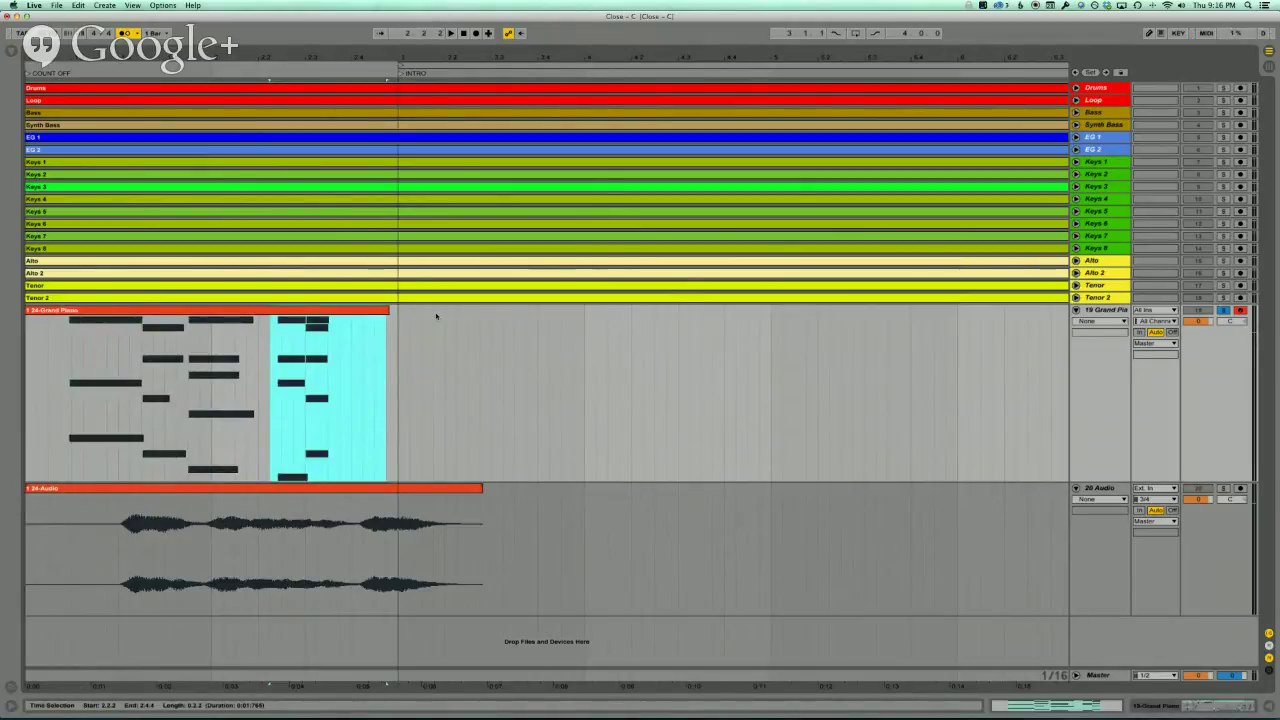
{"action": "key", "text": "super+l"}
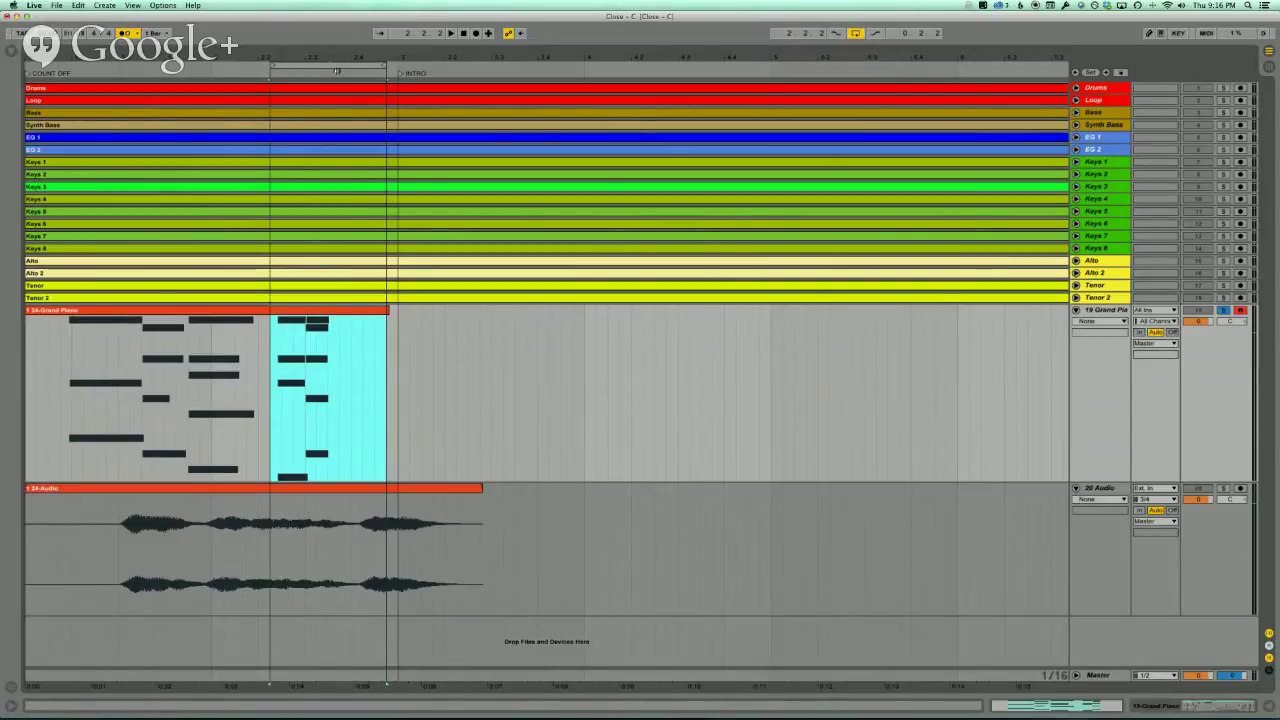
{"action": "left_click_drag", "start_coordinate": [337, 70], "coordinate": [327, 66]}
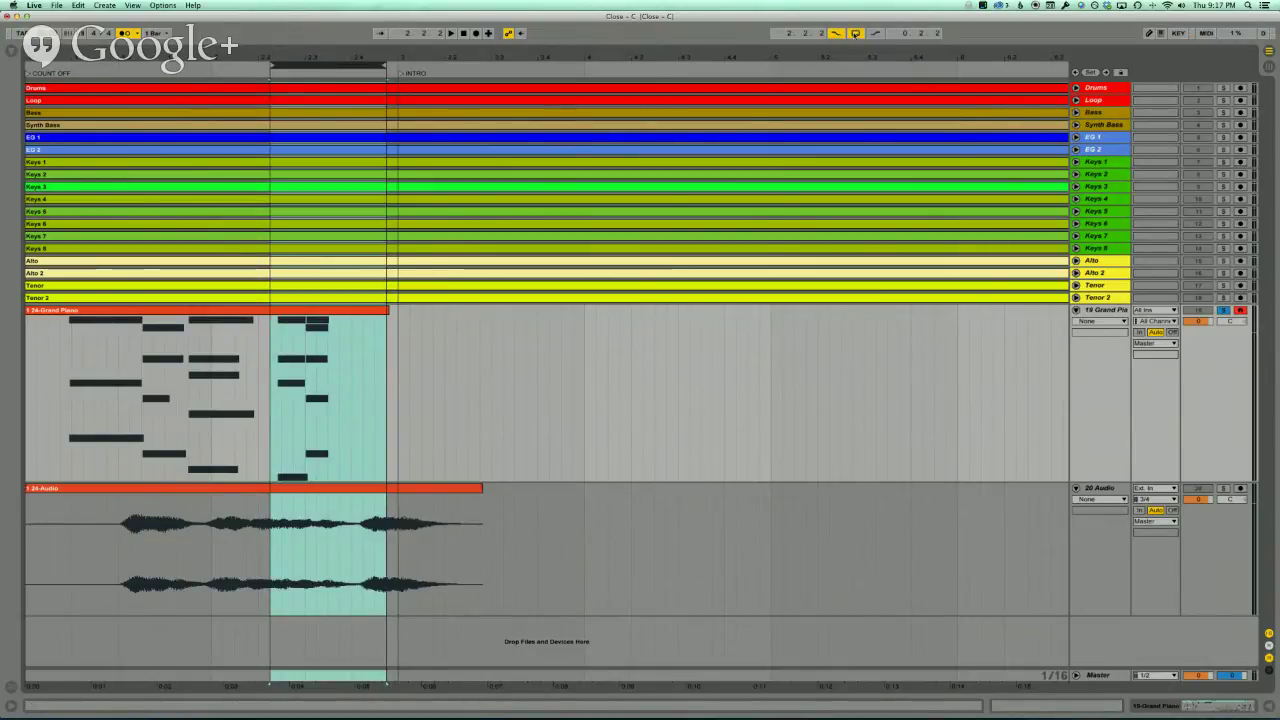
{"action": "left_click", "coordinate": [875, 33]}
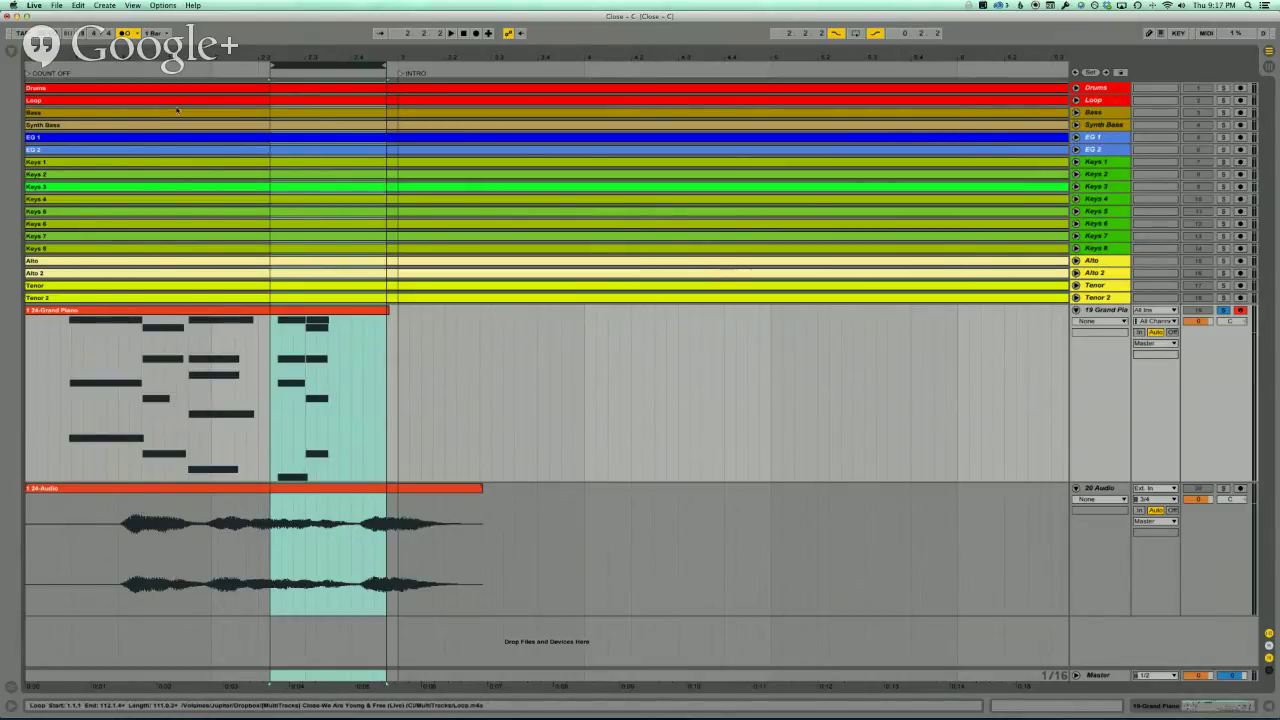
- Record a punched-in take on 19 Grand Piano with playback starting at 1.1.1, and undo the take
{"action": "left_click", "coordinate": [476, 33]}
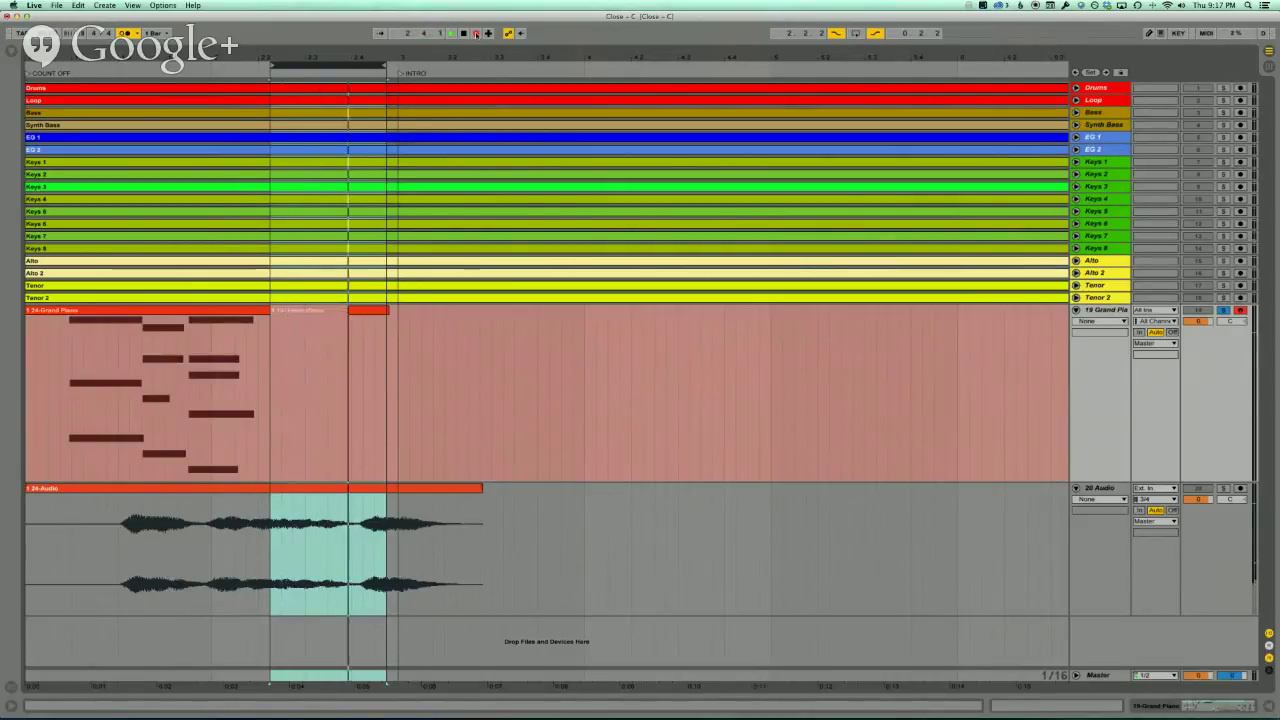
{"action": "key", "text": "space"}
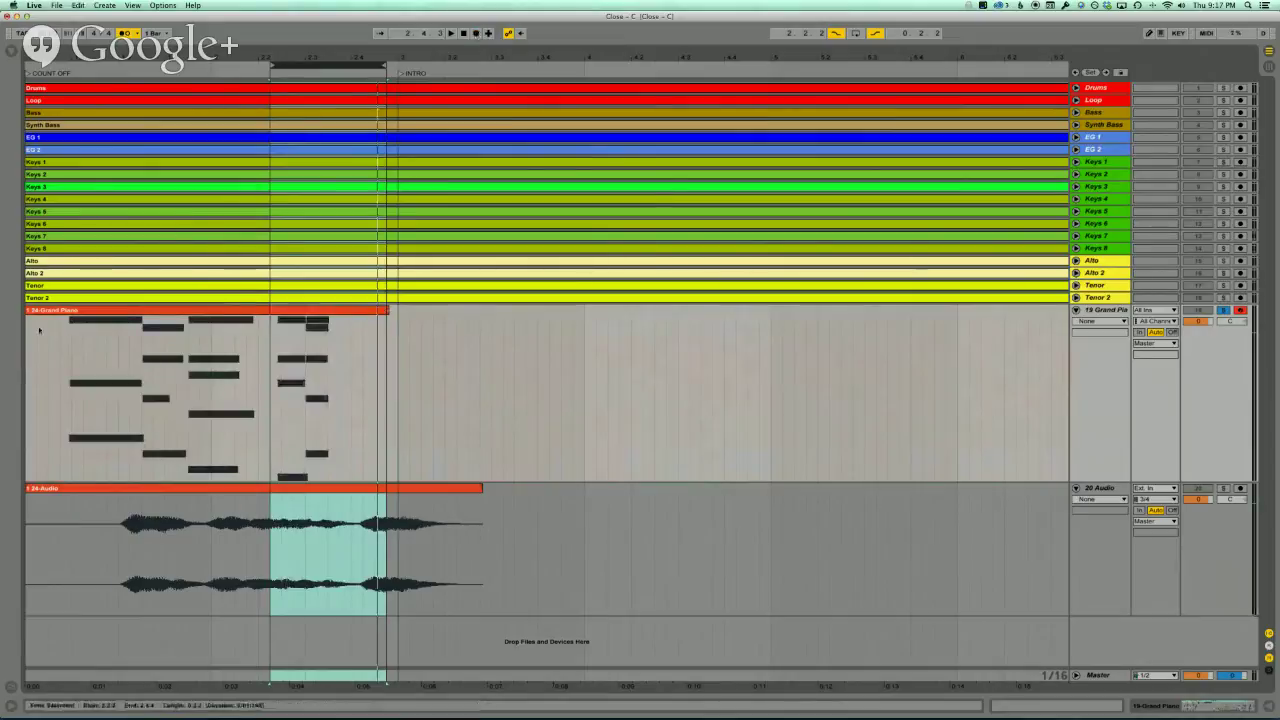
{"action": "left_click", "coordinate": [33, 339]}
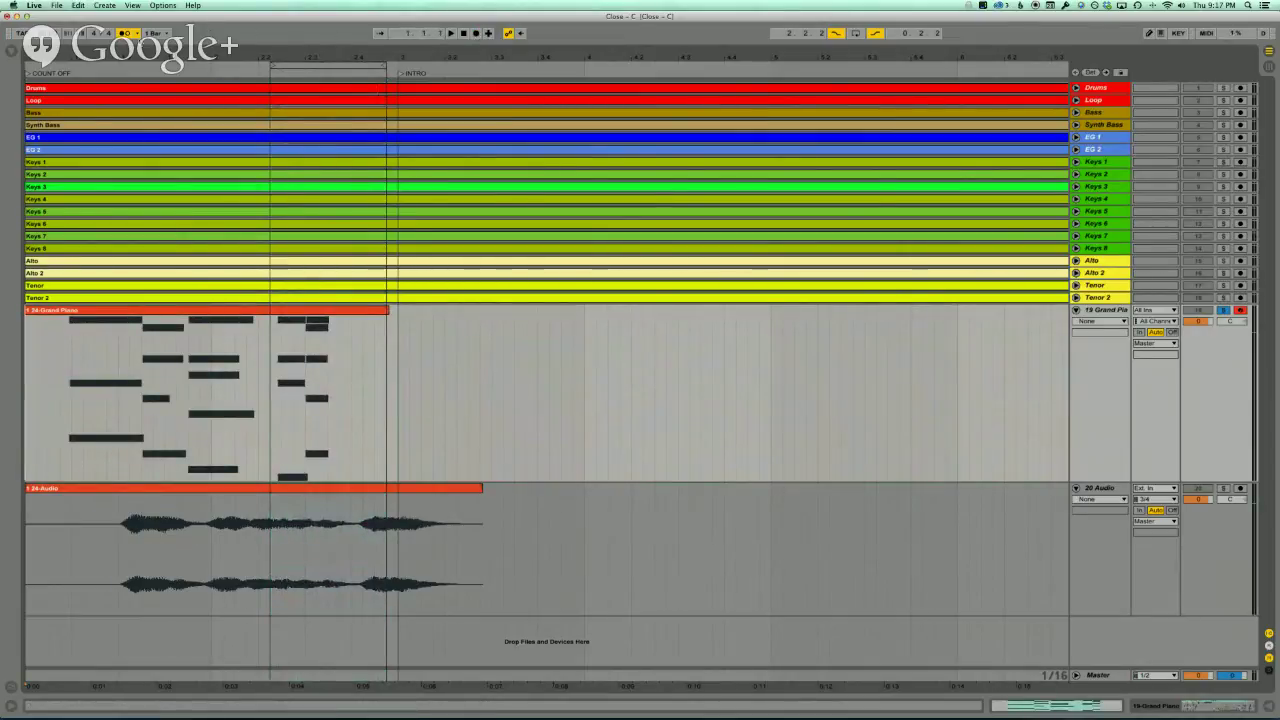
{"action": "left_click", "coordinate": [138, 33]}
{"action": "key", "text": "Escape"}
{"action": "key", "text": "F9"}
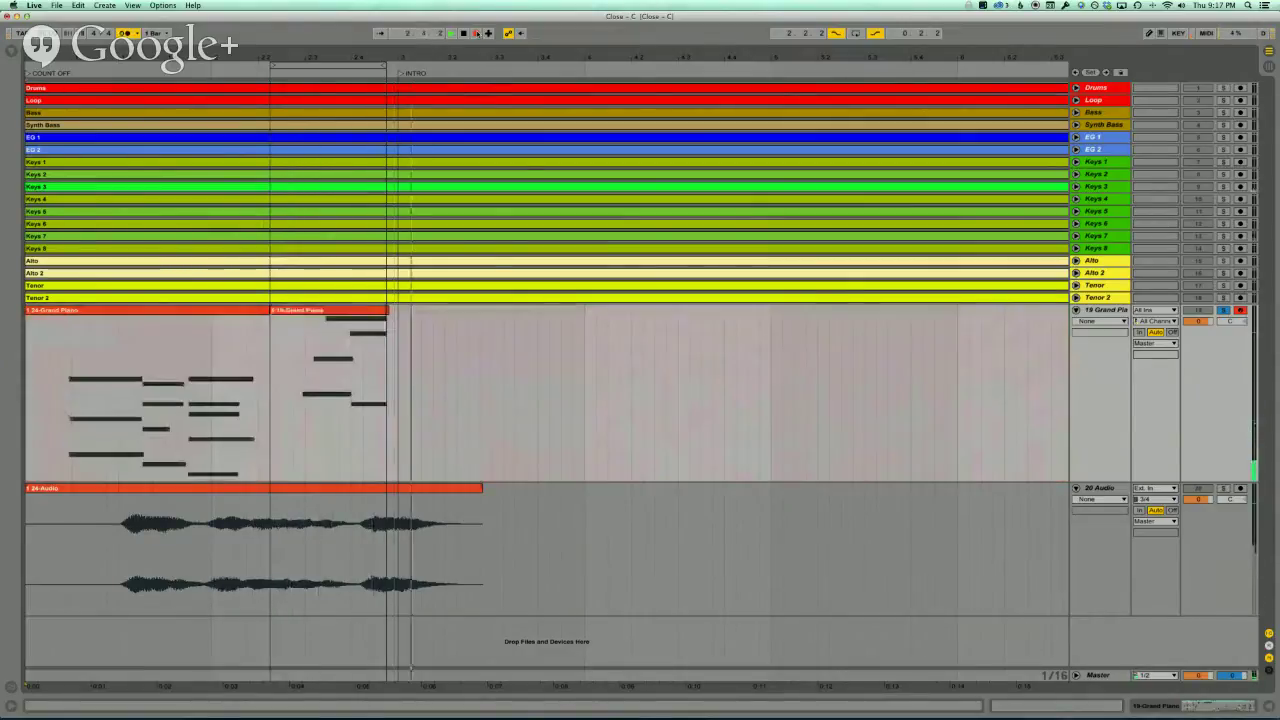
{"action": "key", "text": "space"}
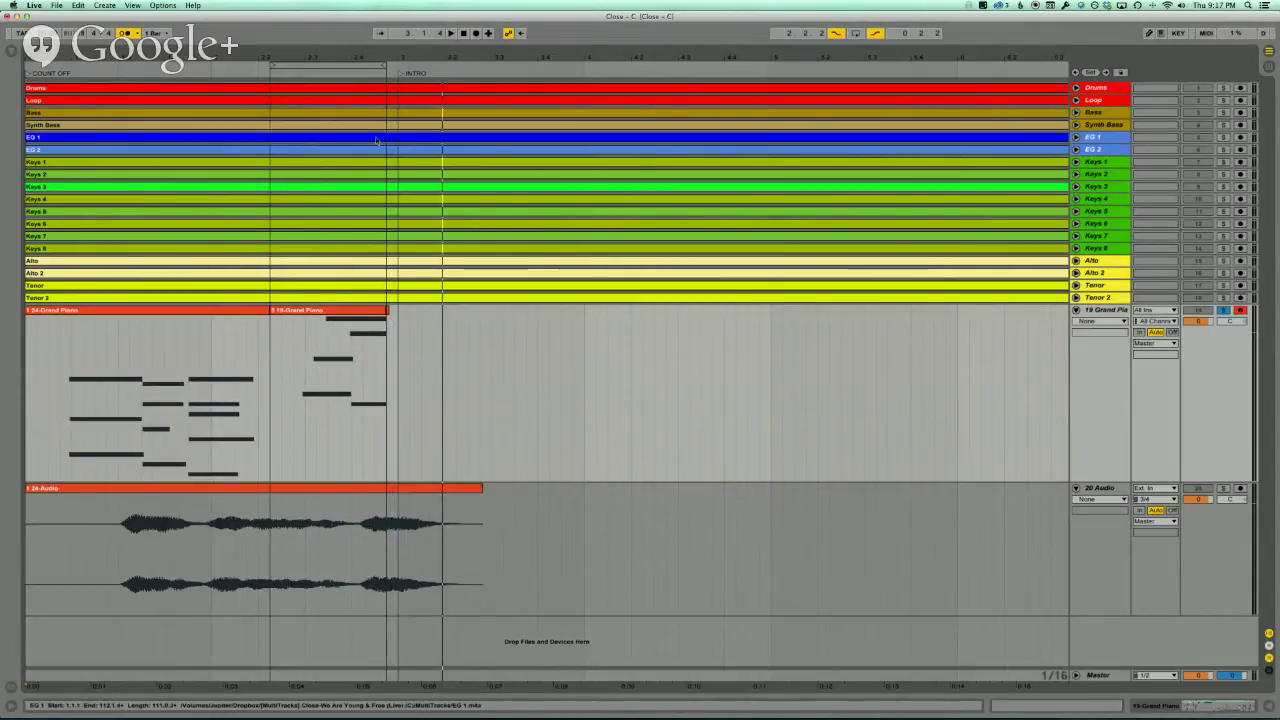
{"action": "key", "text": "super+z"}
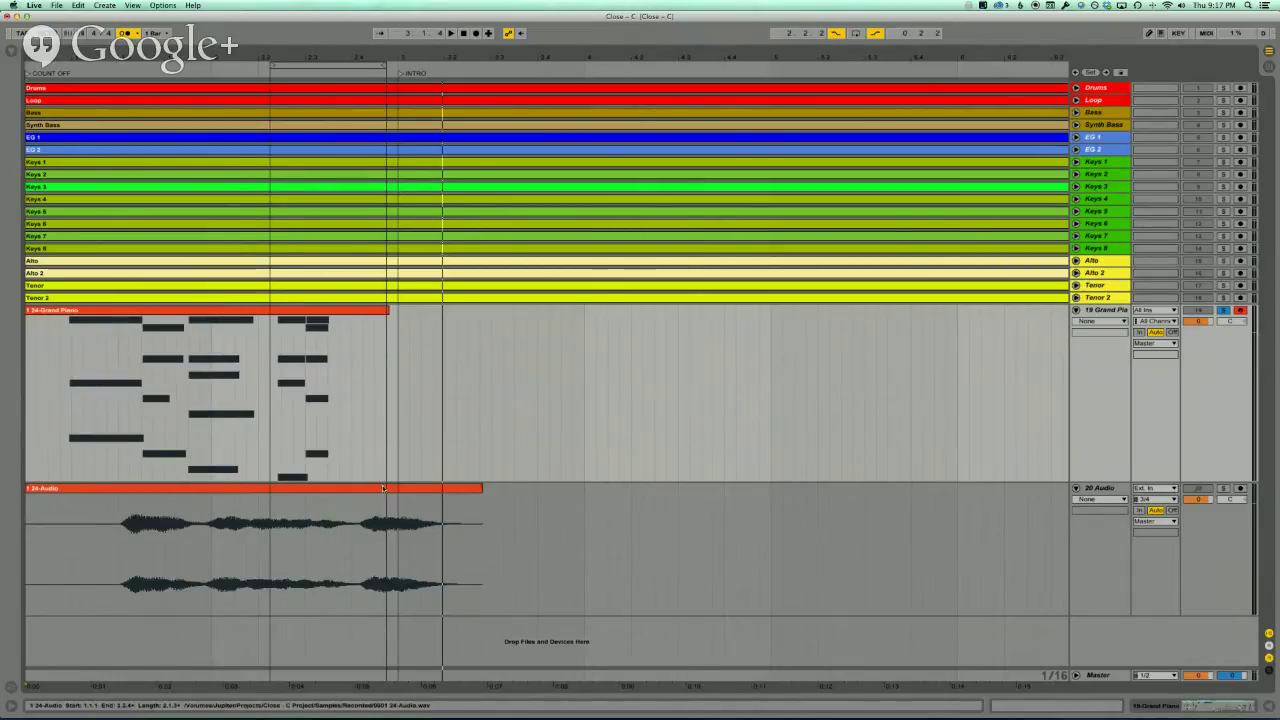
- Arm the 20 Audio track and record a punched-in audio take from the song start
{"action": "left_click", "coordinate": [1241, 488]}
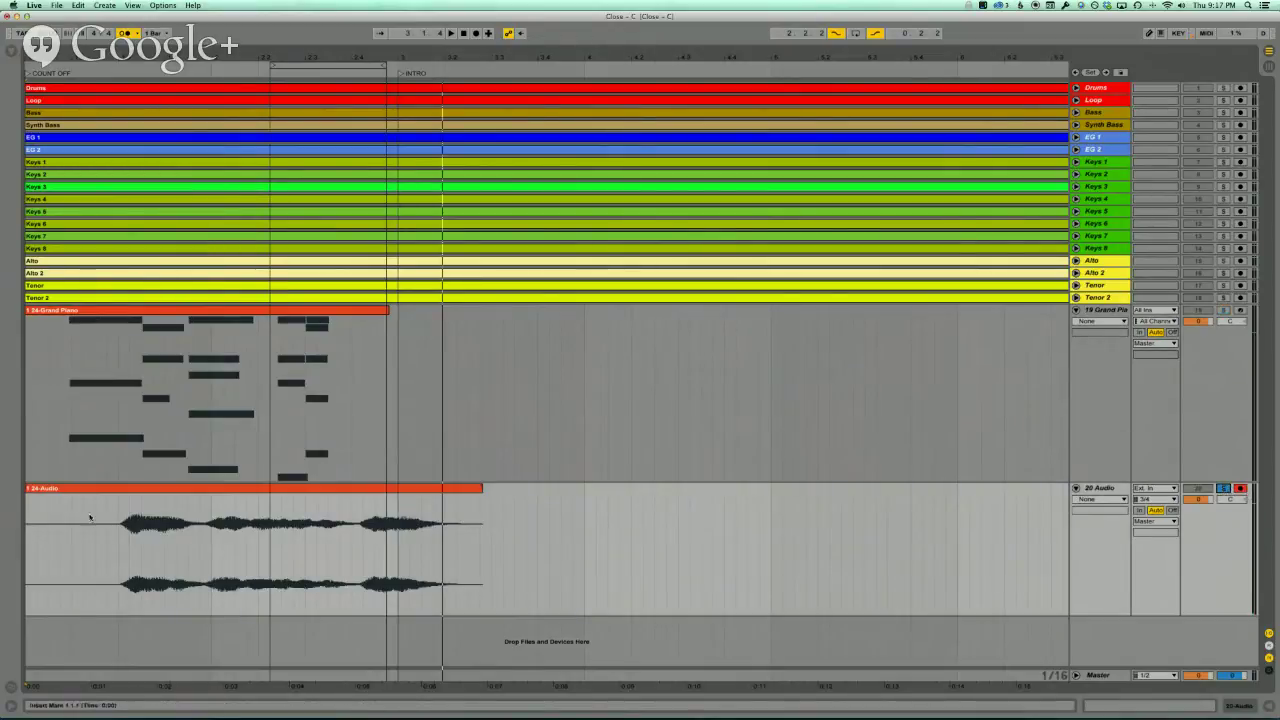
{"action": "left_click", "coordinate": [476, 34]}
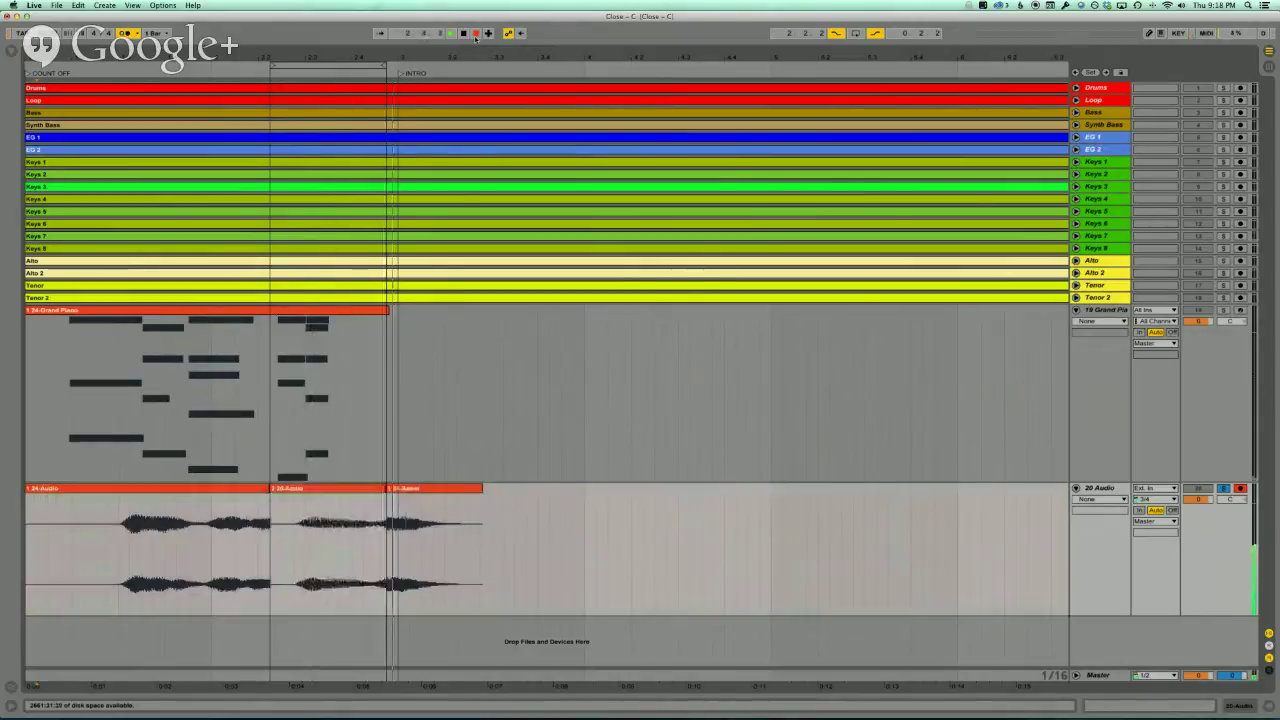
{"action": "left_click", "coordinate": [463, 33]}
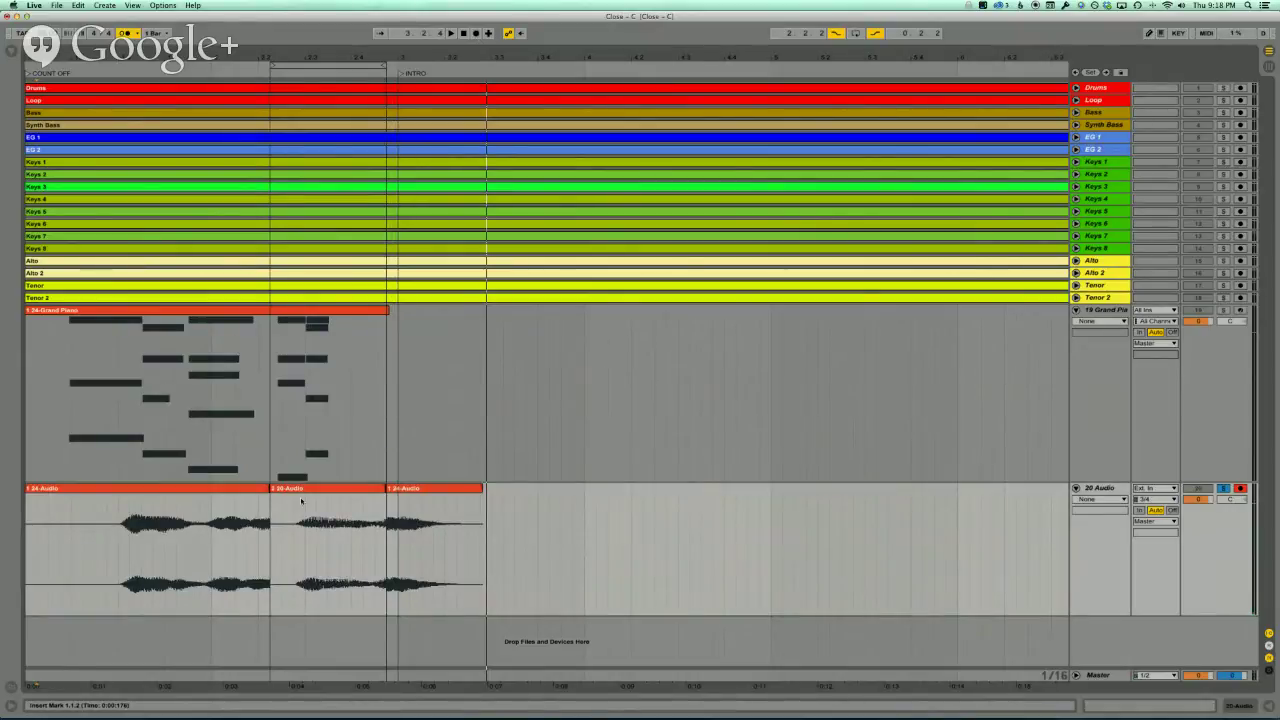
- Show the fades on 20 Audio, crossfade both edges of the punched-in clip, and play it back
{"action": "left_click", "coordinate": [1108, 502]}
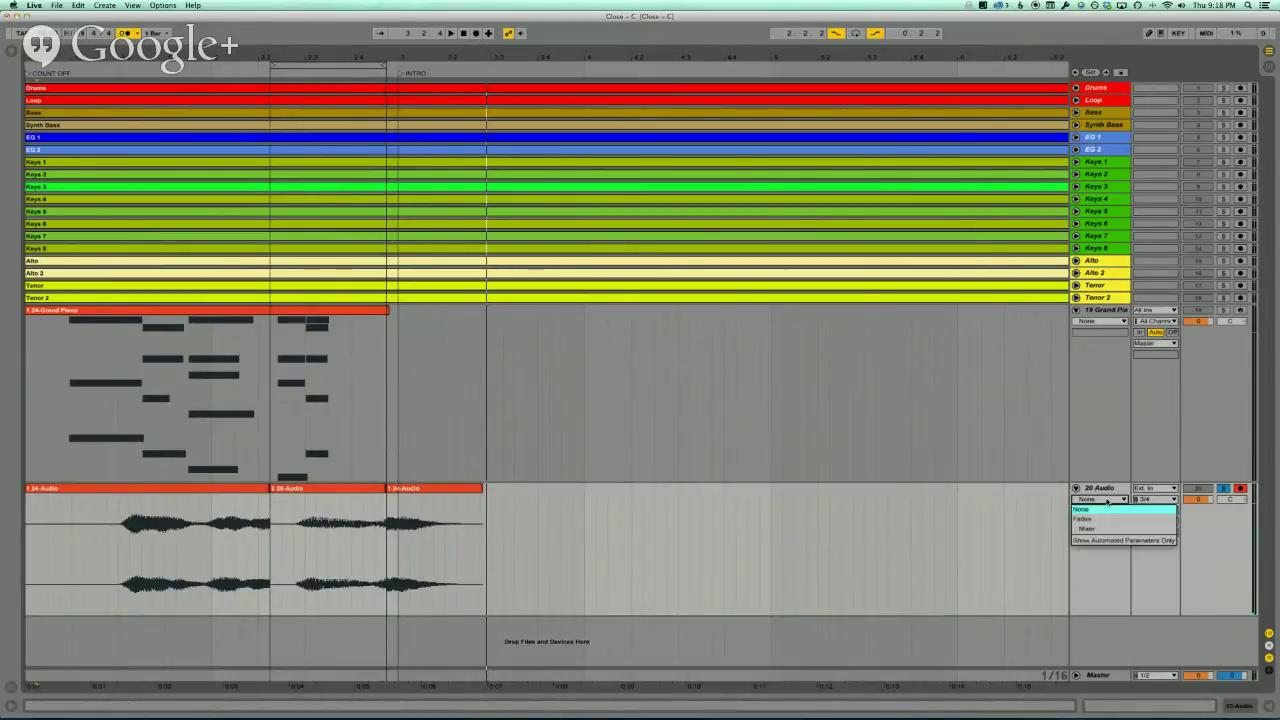
{"action": "left_click", "coordinate": [1086, 518]}
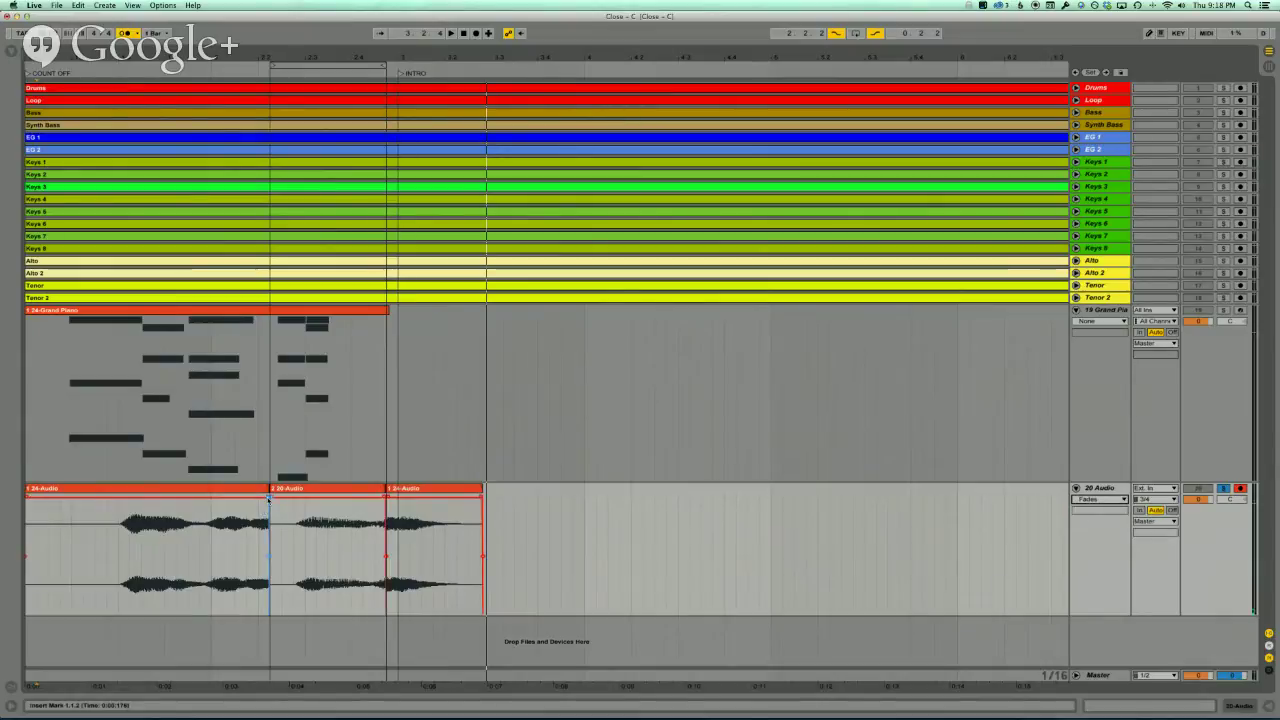
{"action": "left_click_drag", "start_coordinate": [270, 494], "coordinate": [305, 498]}
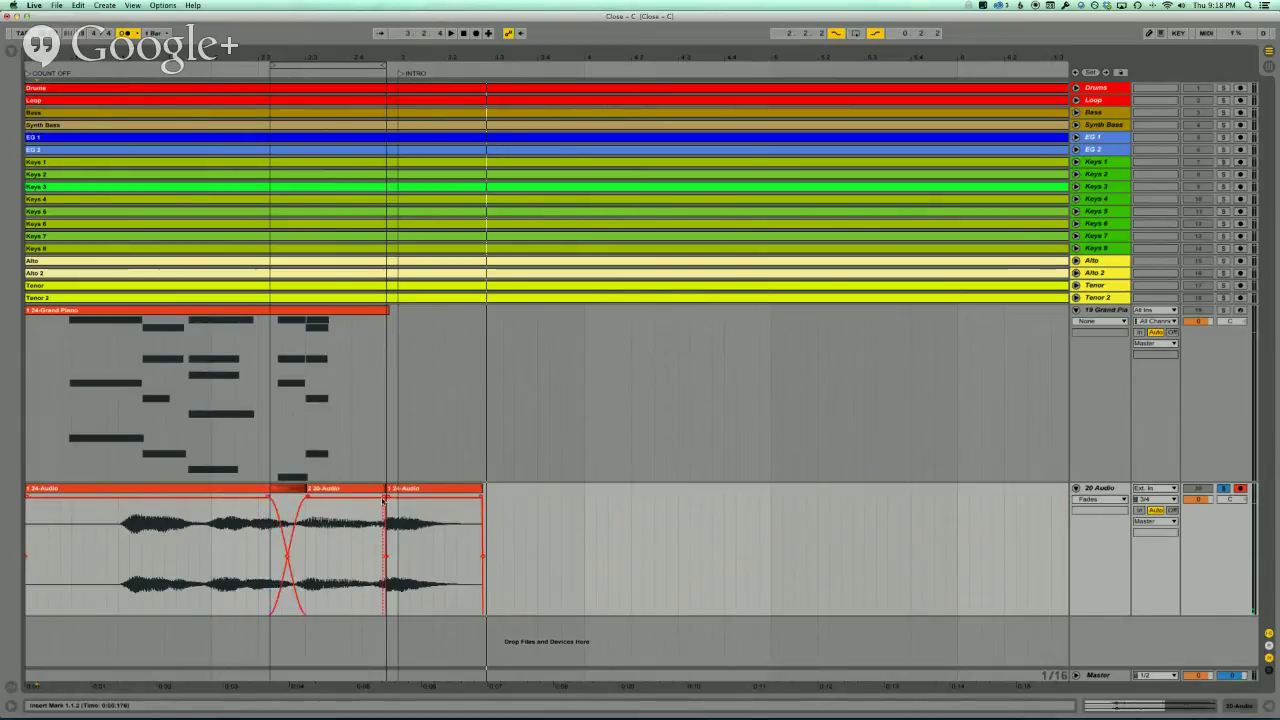
{"action": "left_click_drag", "start_coordinate": [384, 500], "coordinate": [338, 498]}
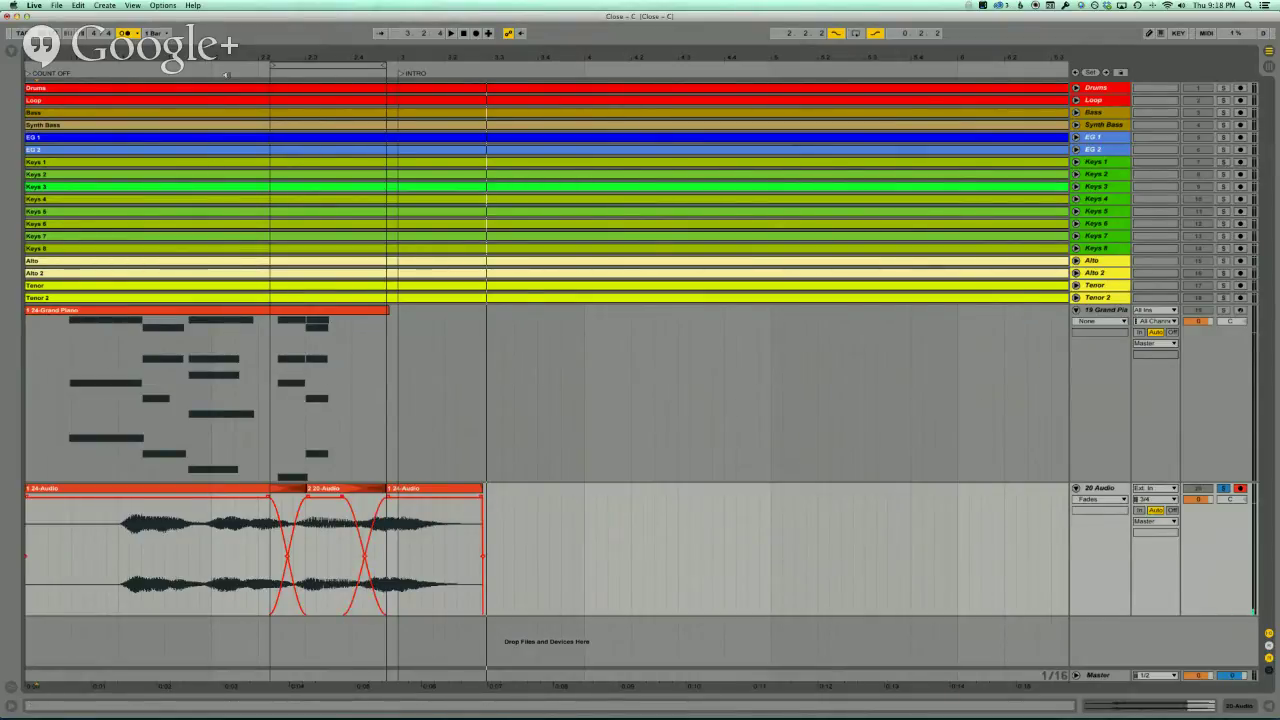
{"action": "left_click", "coordinate": [196, 73]}
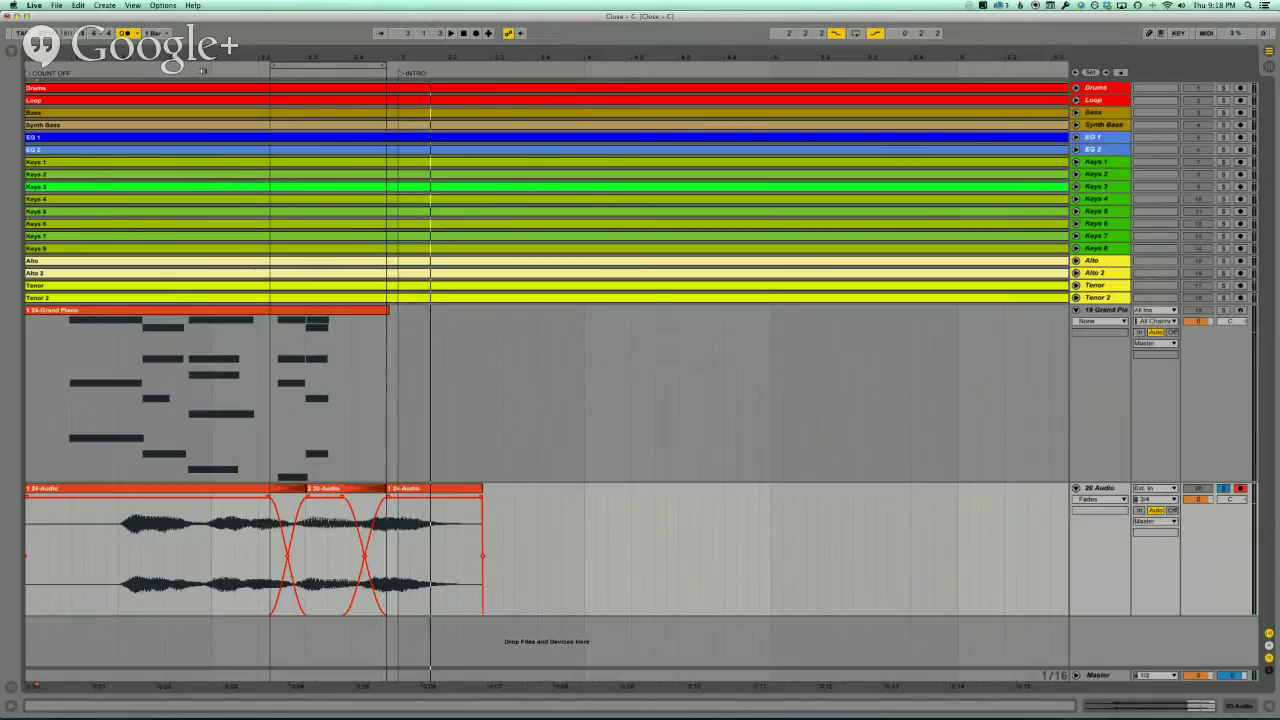
- Undo the last crossfade and turn off punch-in and punch-out
{"action": "key", "text": "super+z"}
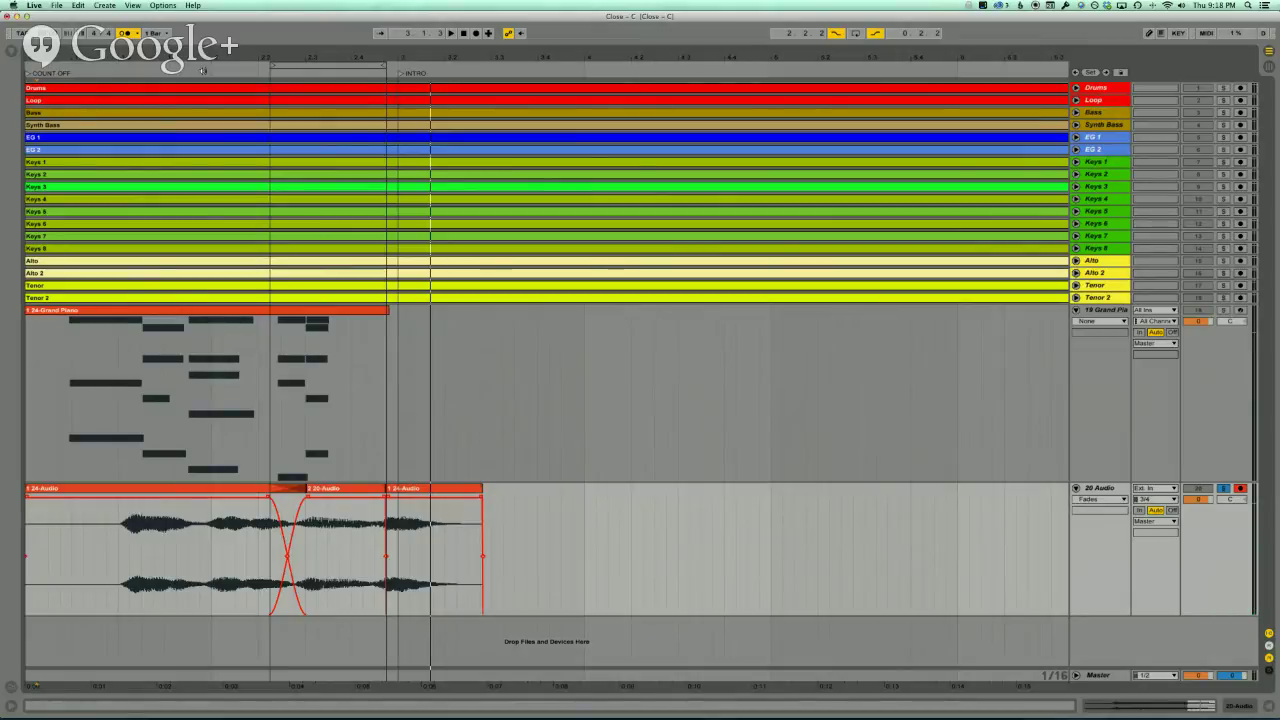
{"action": "left_click", "coordinate": [835, 33]}
{"action": "left_click", "coordinate": [875, 33]}
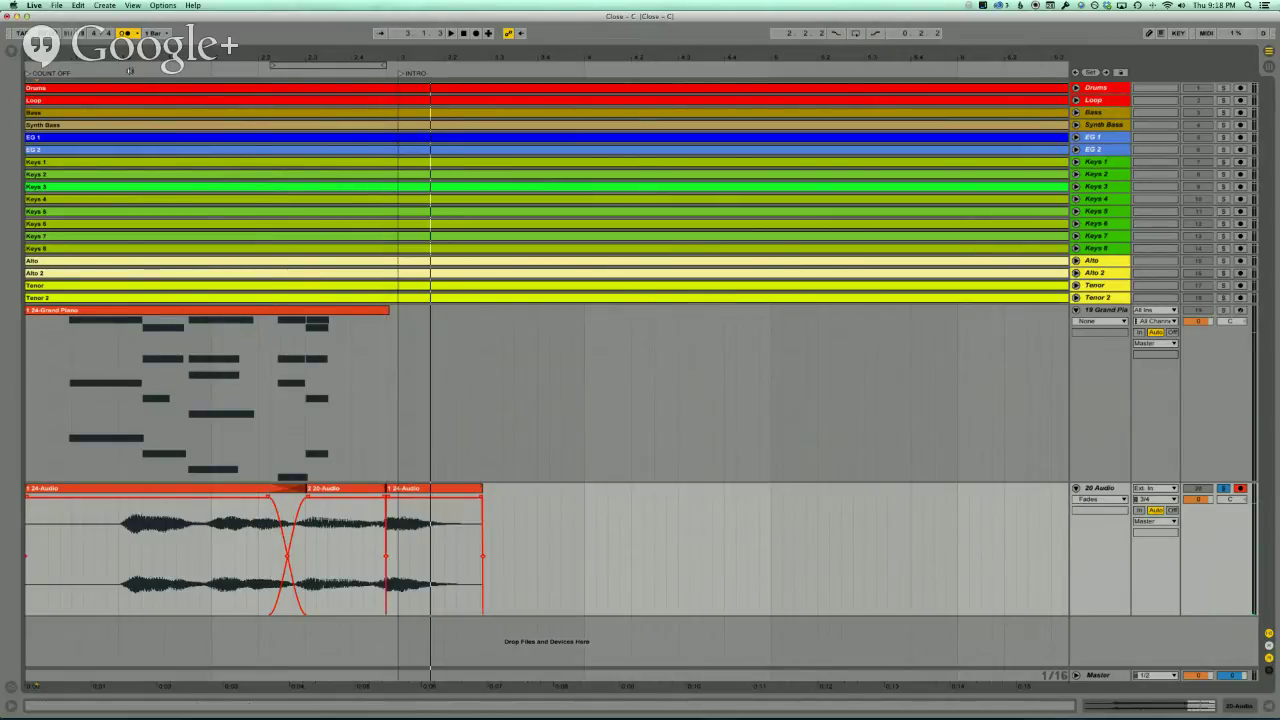
- Show the notes of the 19 Grand Piano clip, move the first chord's top note to a higher pitch, and undo the move
{"action": "key", "text": "plus"}
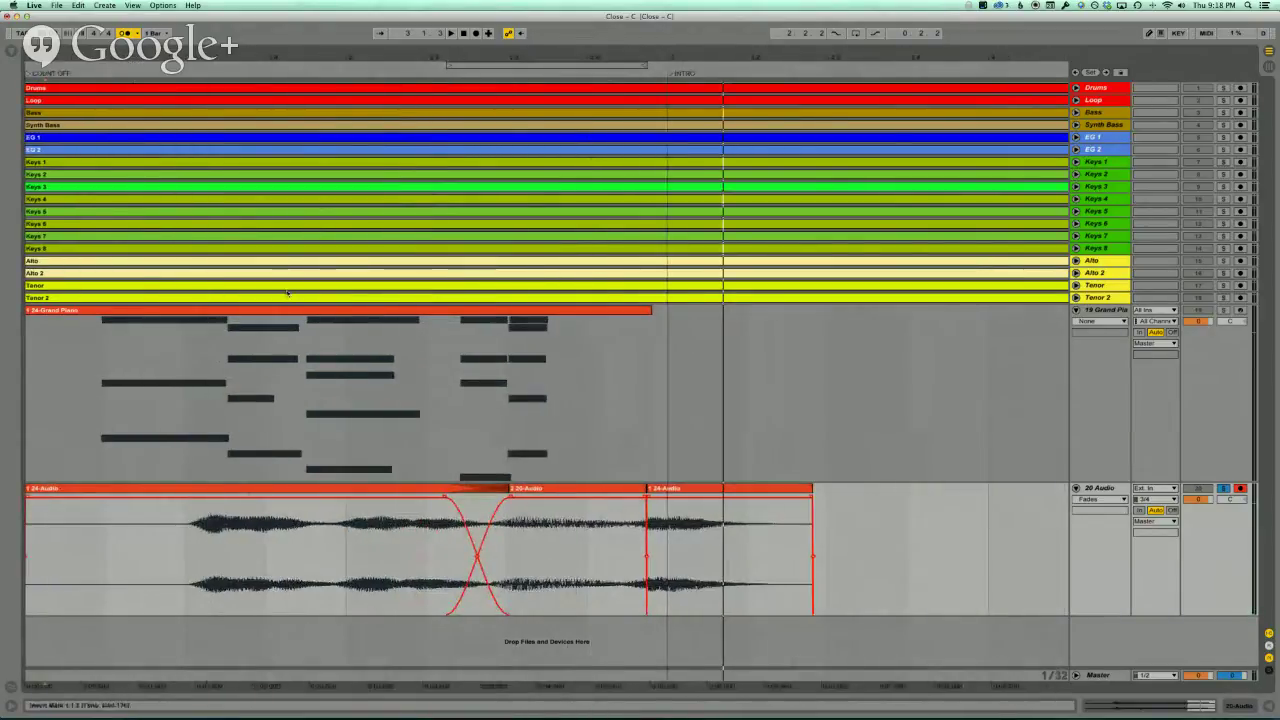
{"action": "double_click", "coordinate": [300, 316]}
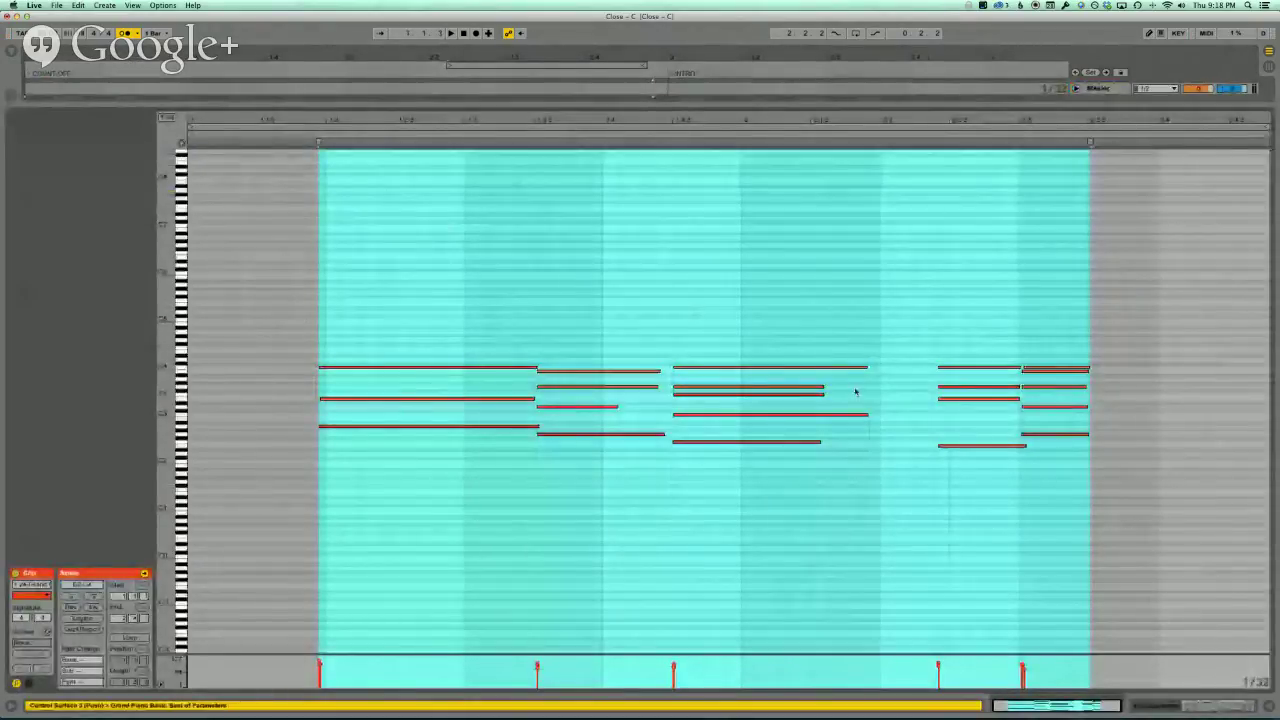
{"action": "left_click", "coordinate": [494, 368]}
{"action": "left_click_drag", "start_coordinate": [494, 368], "coordinate": [494, 348]}
{"action": "key", "text": "super+z"}
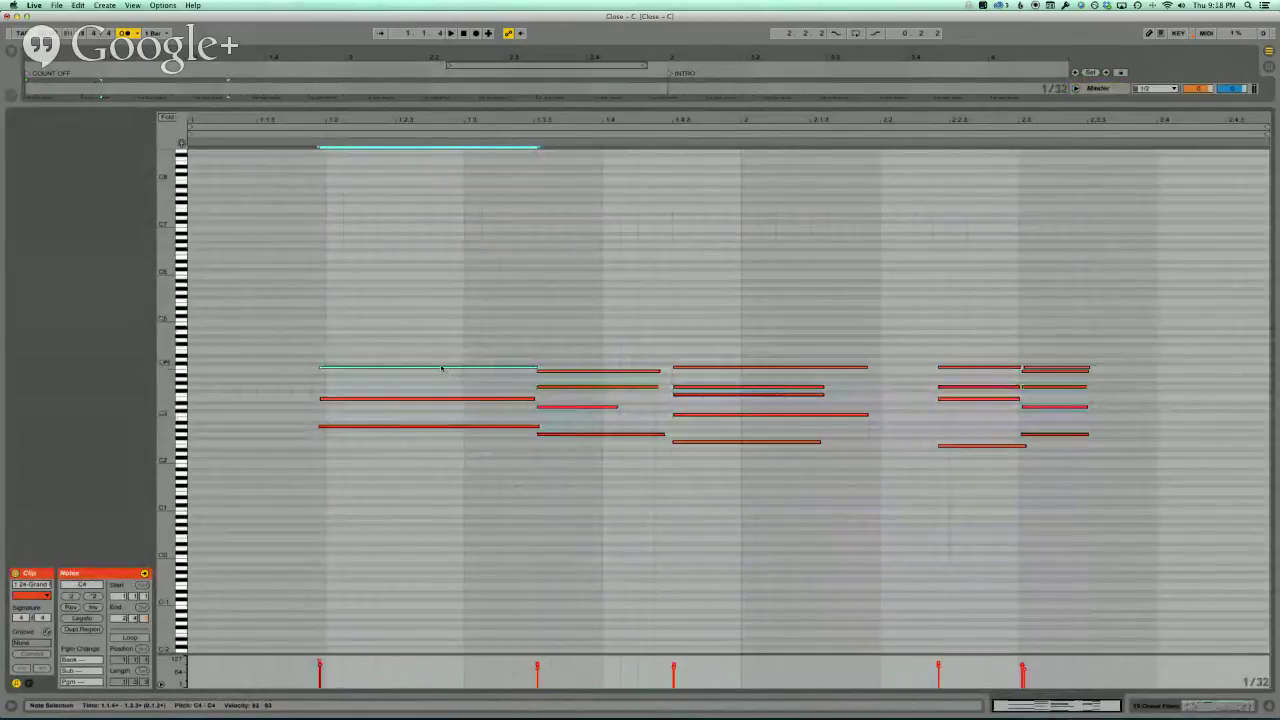
- Copy the first chord's top note, paste it at beat 1.3.3, and undo the paste
{"action": "key", "text": "super+c"}
{"action": "left_click", "coordinate": [553, 331]}
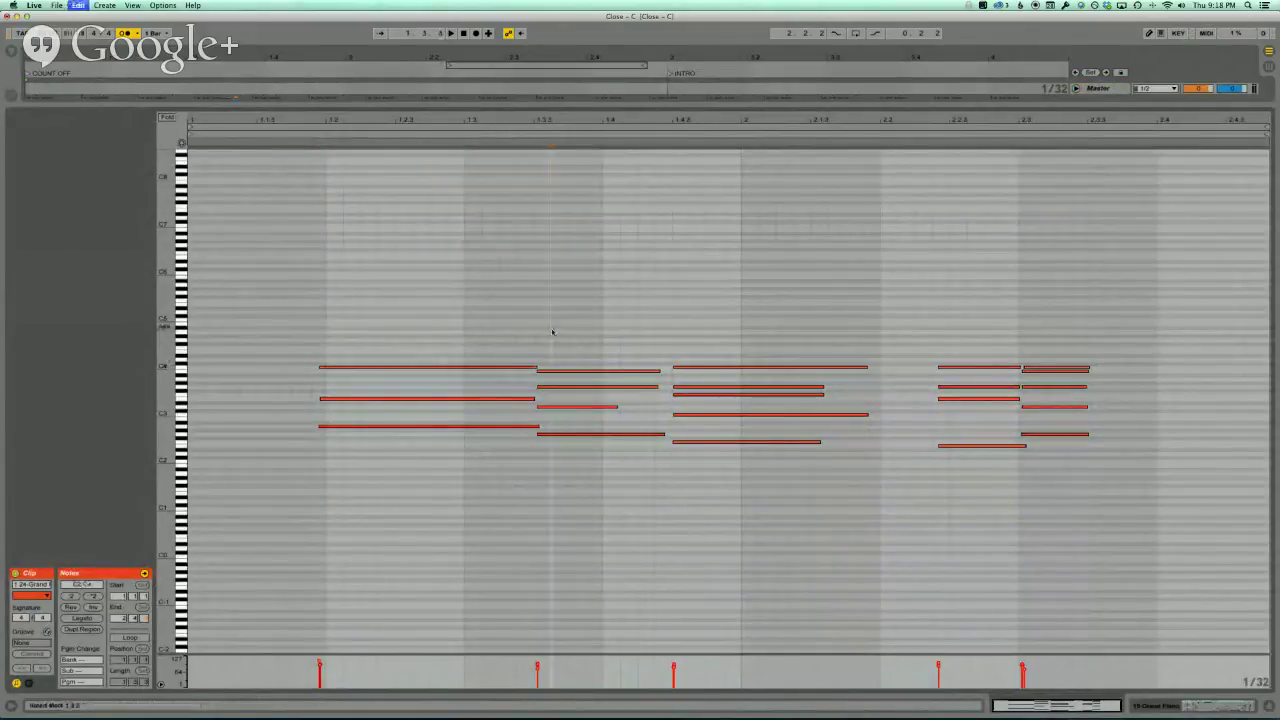
{"action": "key", "text": "super+v"}
{"action": "key", "text": "super+z"}
{"action": "left_click", "coordinate": [551, 251]}
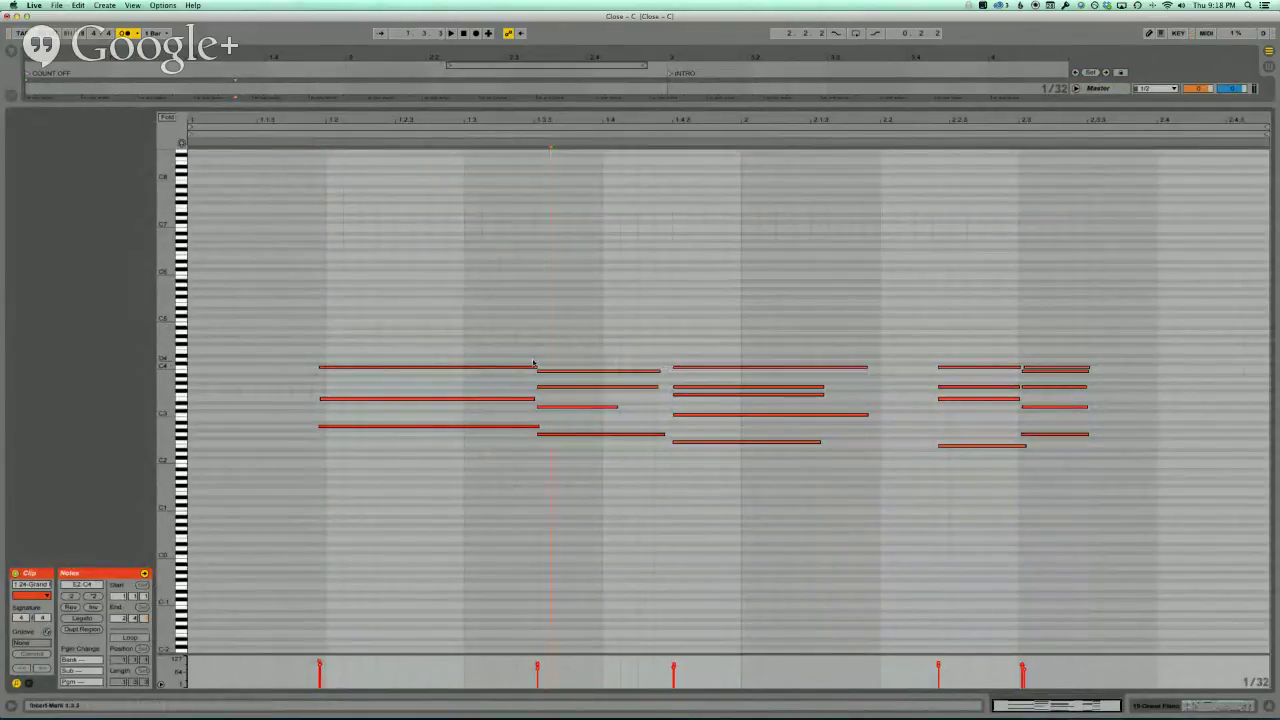
- Select the three notes of the first chord, try adjusting their length from the end, and return to the arrangement
{"action": "left_click_drag", "start_coordinate": [536, 366], "coordinate": [478, 432]}
{"action": "key", "text": "super+z"}
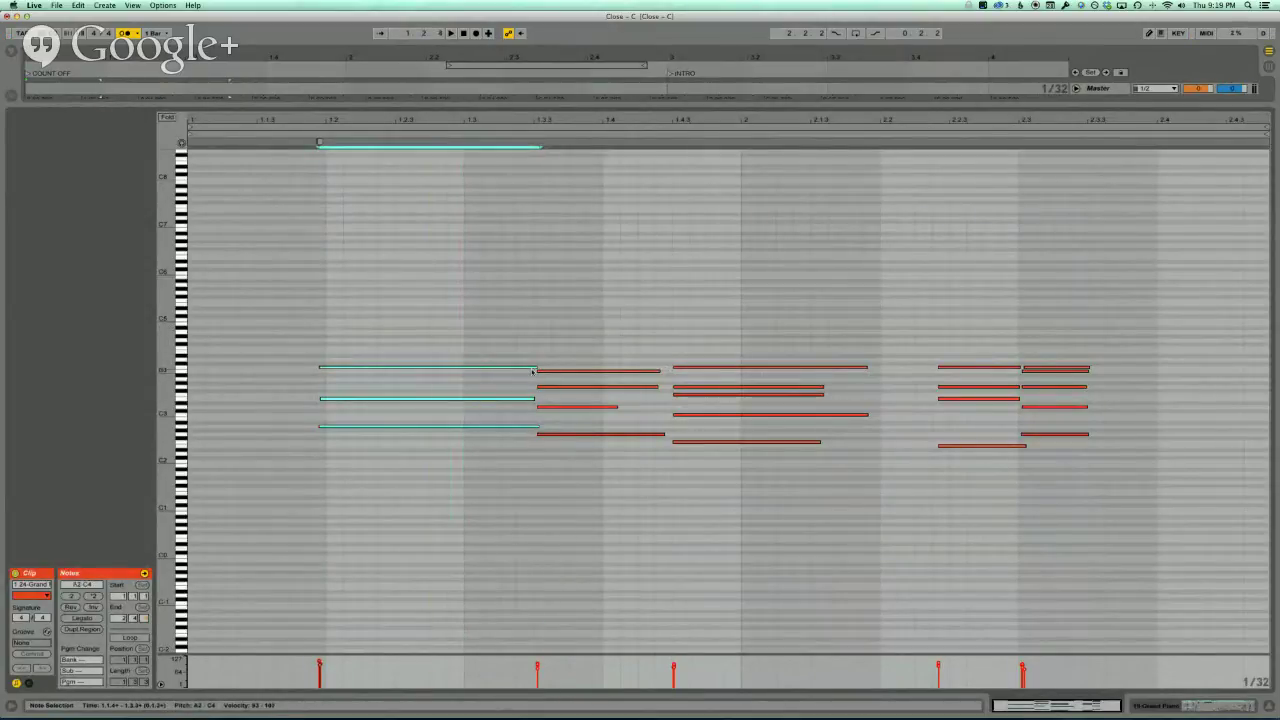
{"action": "mouse_move", "coordinate": [535, 368]}
{"action": "left_mouse_down"}
{"action": "mouse_move", "coordinate": [437, 367]}
{"action": "mouse_move", "coordinate": [643, 367]}
{"action": "mouse_move", "coordinate": [537, 367]}
{"action": "left_mouse_up"}
{"action": "key", "text": "super+alt+l"}
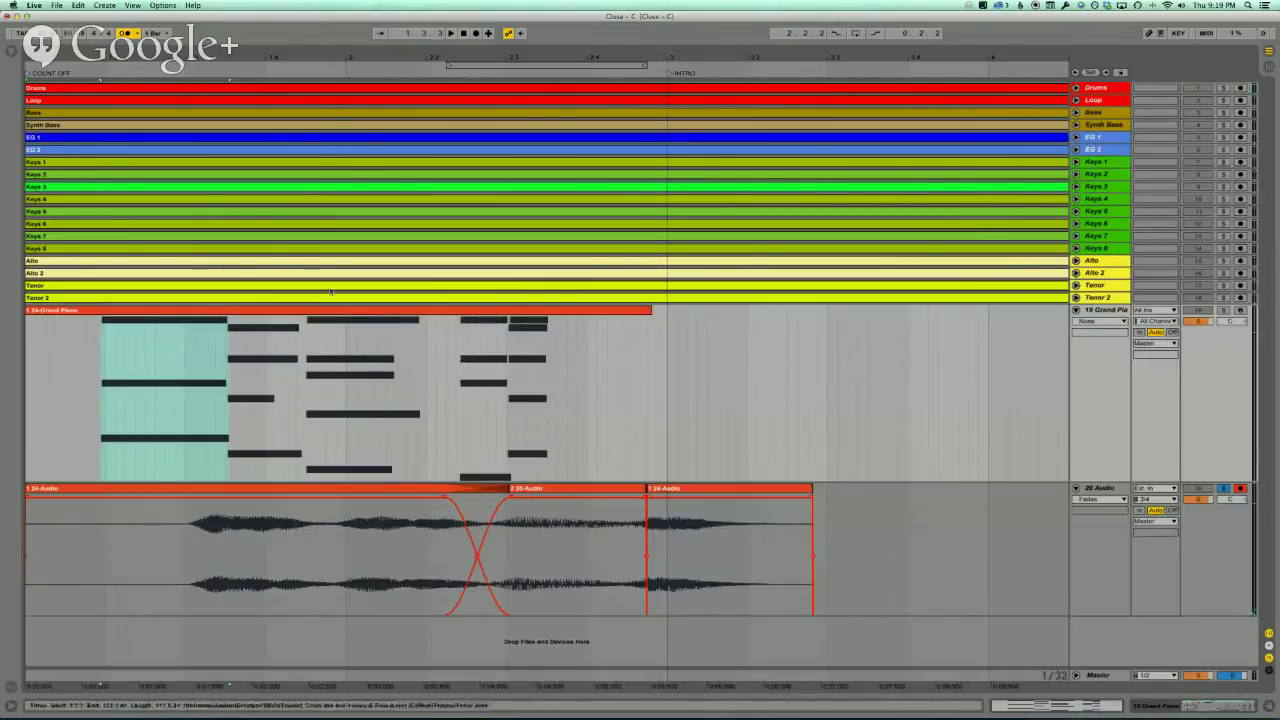
- Split the 19 Grand Piano clip at 1.4.3 and select its second part
{"action": "left_click", "coordinate": [305, 350]}
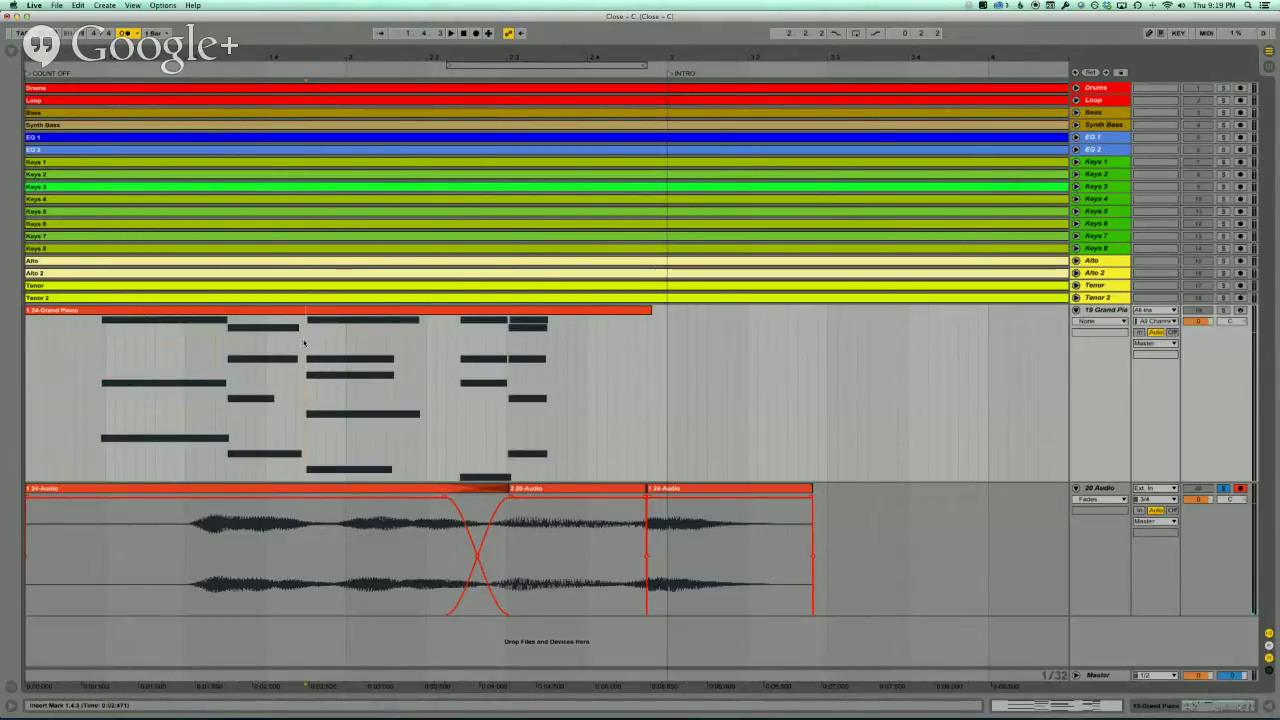
{"action": "left_click", "coordinate": [443, 310]}
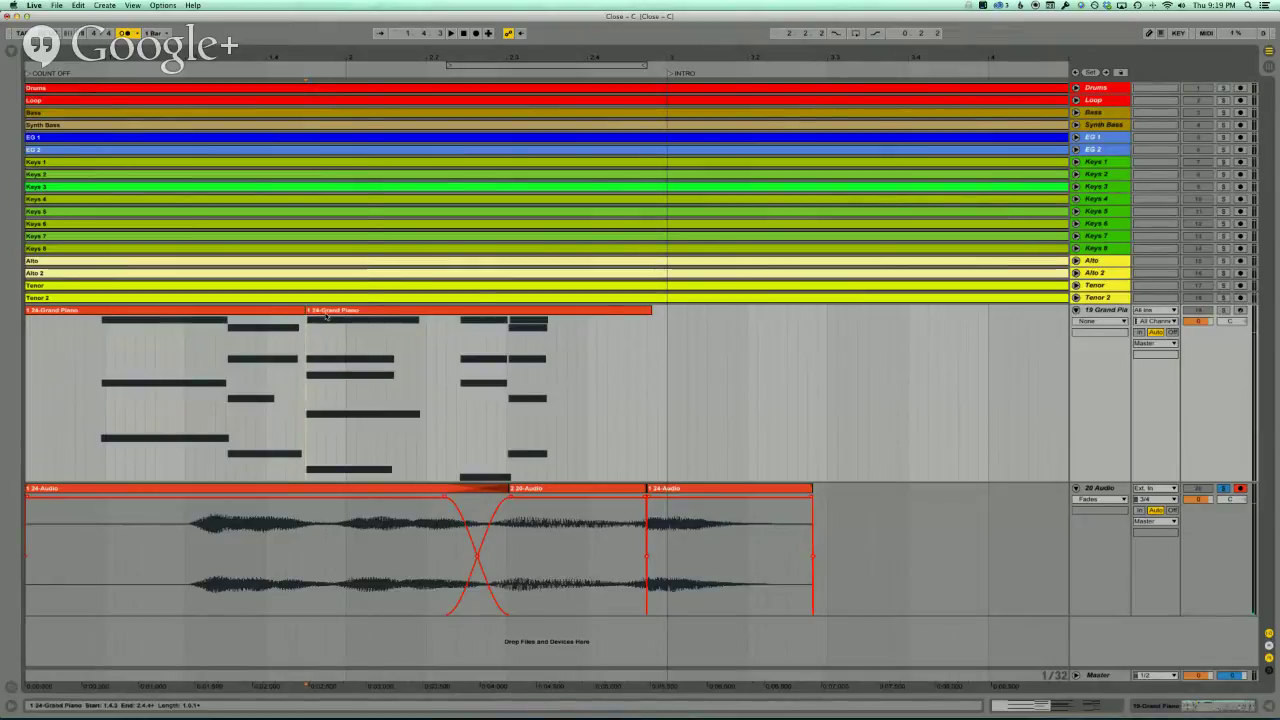
{"action": "key", "text": "super+v"}
{"action": "key", "text": "super+z"}
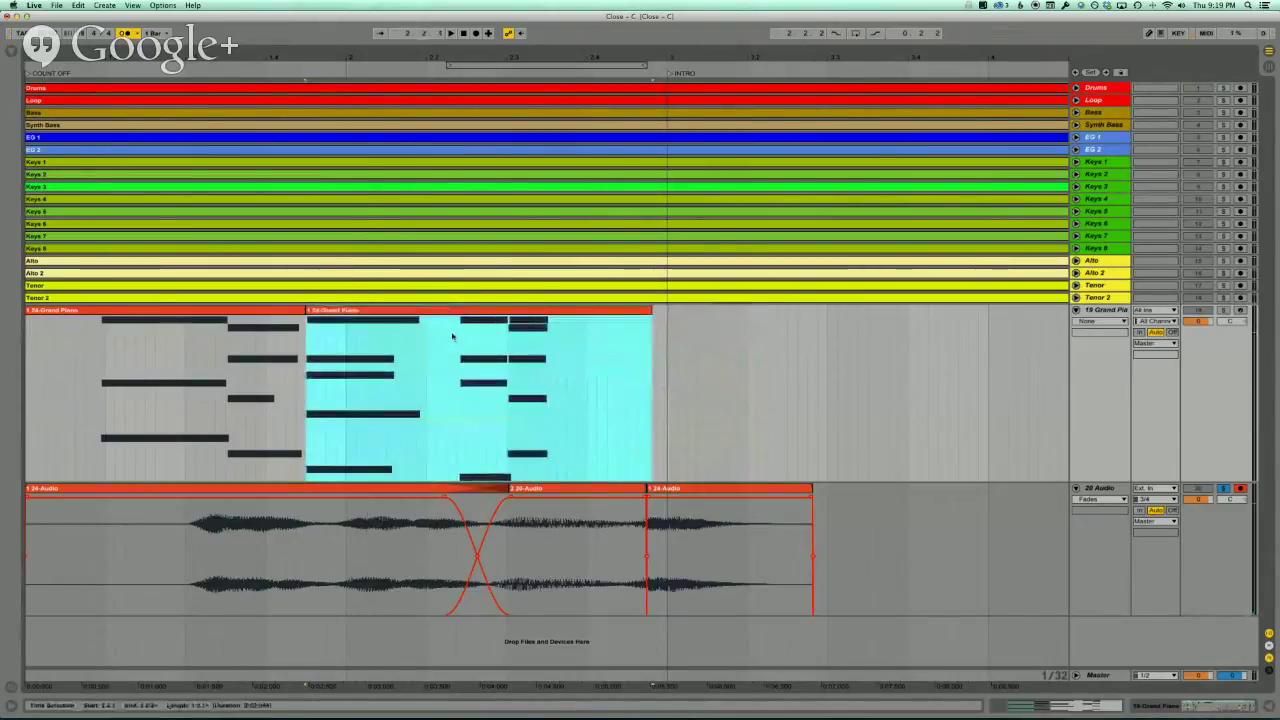
- Duplicate the section with the last two chords on 19 Grand Piano three times, and undo the duplicates and the split
{"action": "left_click_drag", "start_coordinate": [453, 336], "coordinate": [577, 323]}
{"action": "key", "text": "super+d"}
{"action": "key", "text": "super+d"}
{"action": "key", "text": "super+d"}
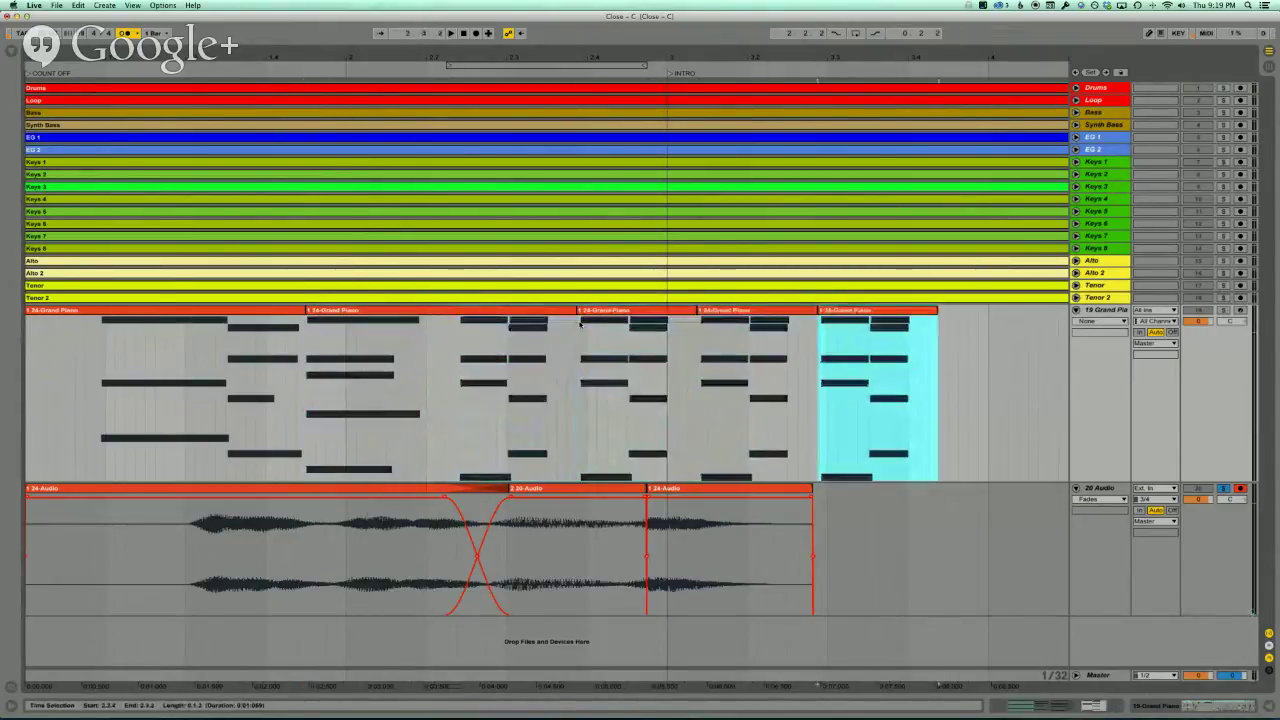
{"action": "key", "text": "super+z"}
{"action": "key", "text": "super+z"}
{"action": "key", "text": "super+z"}
{"action": "key", "text": "super+z"}
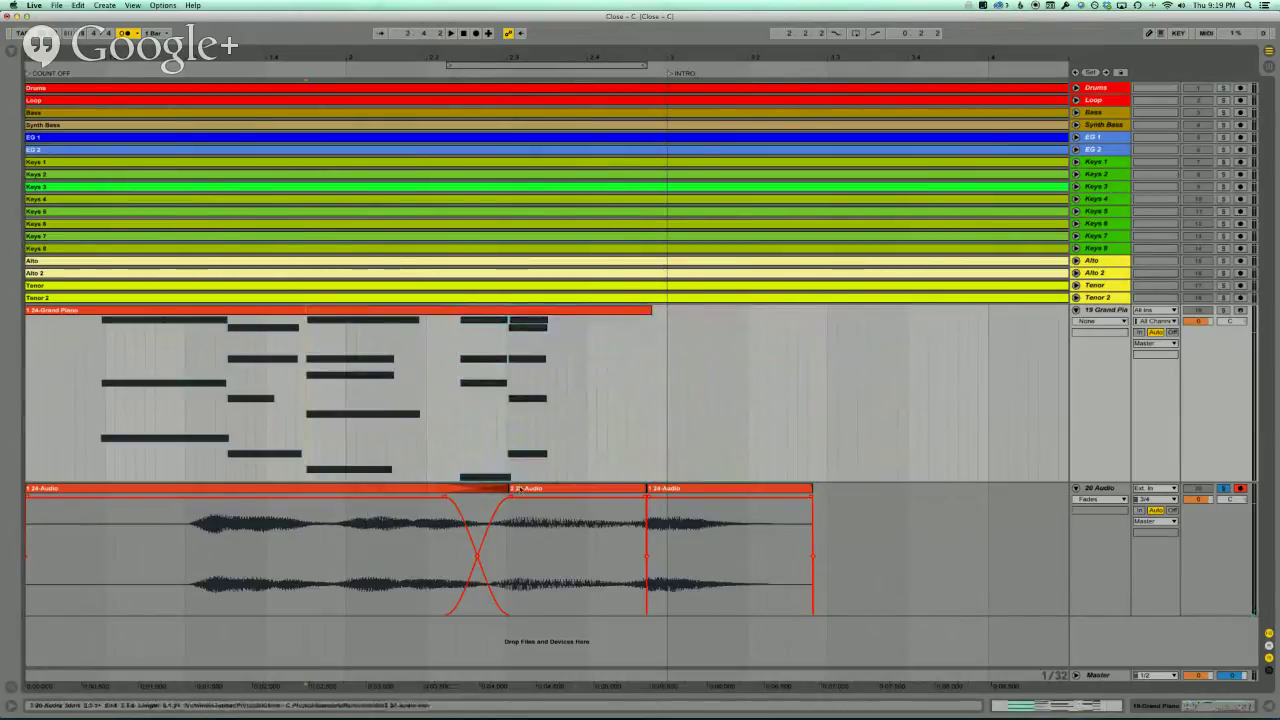
- Split the first audio clip on 20 Audio at 1.4.3
{"action": "left_click", "coordinate": [315, 530]}
{"action": "key", "text": "super+e"}
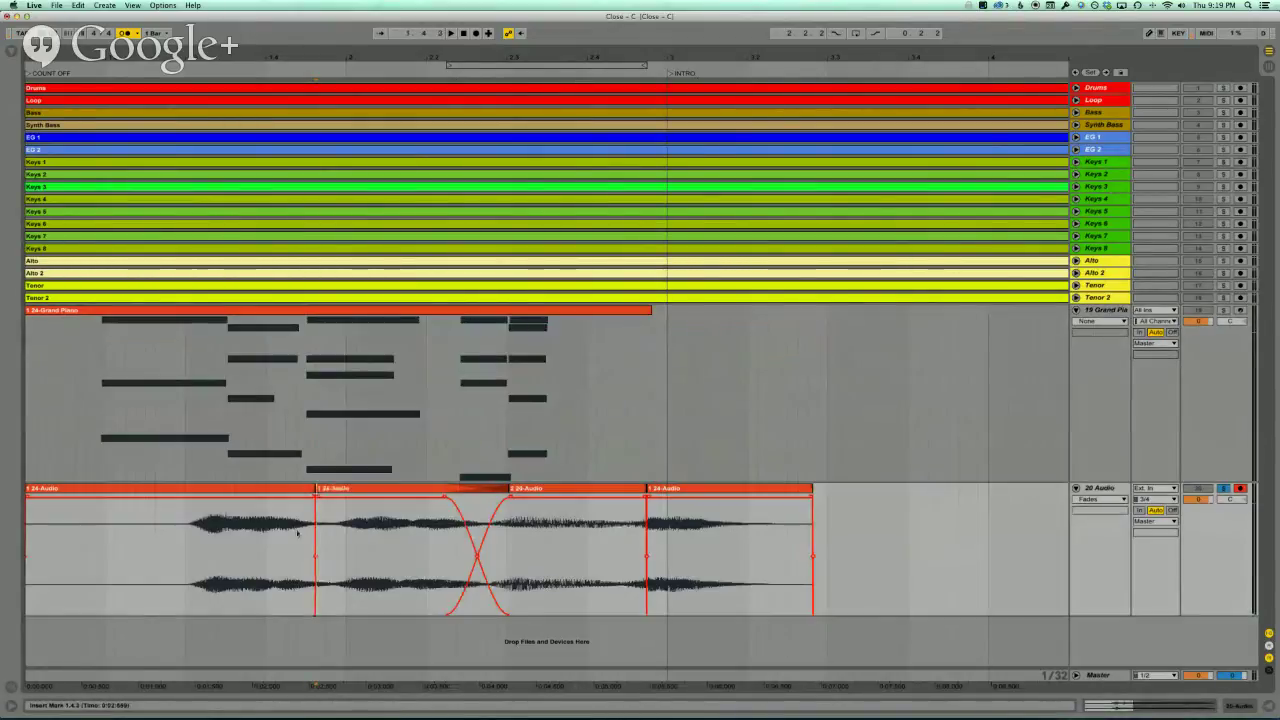
- Duplicate a short section of the first clip on 20 Audio four times and undo the duplicates
{"action": "left_click_drag", "start_coordinate": [226, 530], "coordinate": [256, 533]}
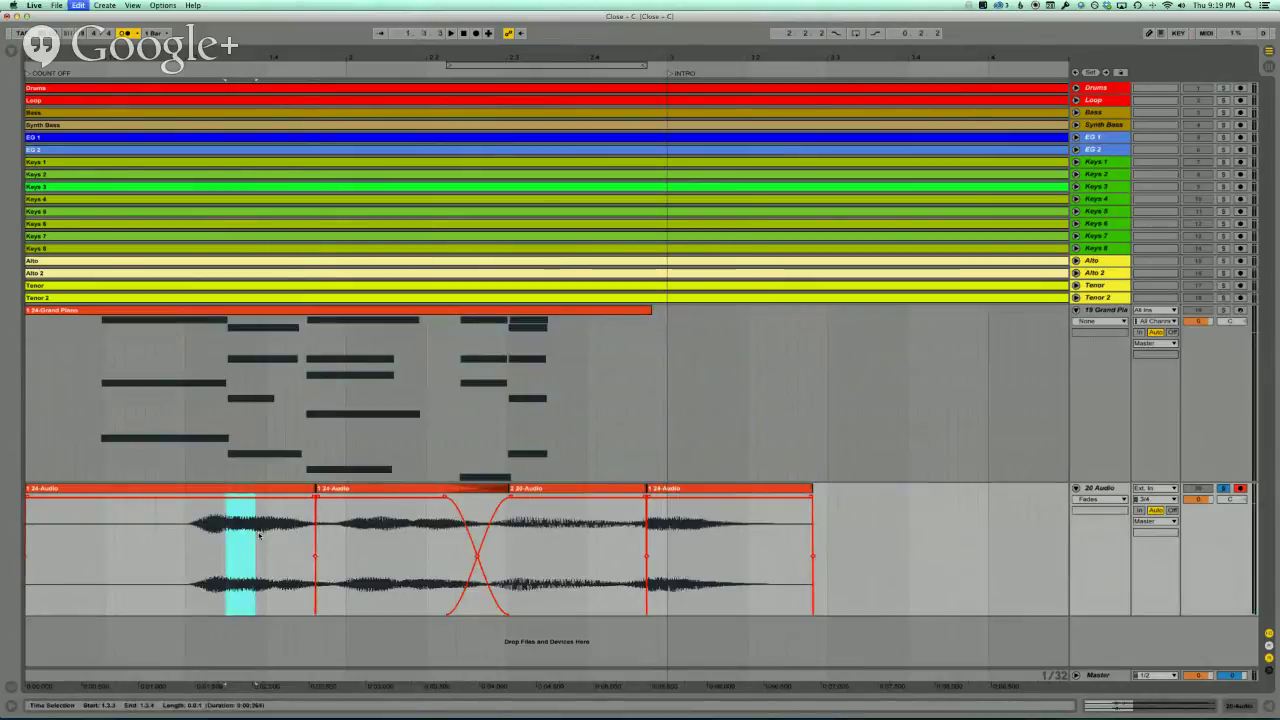
{"action": "key", "text": "super+d"}
{"action": "key", "text": "super+d"}
{"action": "key", "text": "super+d"}
{"action": "key", "text": "super+d"}
{"action": "key", "text": "super+z"}
{"action": "key", "text": "super+z"}
{"action": "key", "text": "super+z"}
{"action": "key", "text": "super+z"}
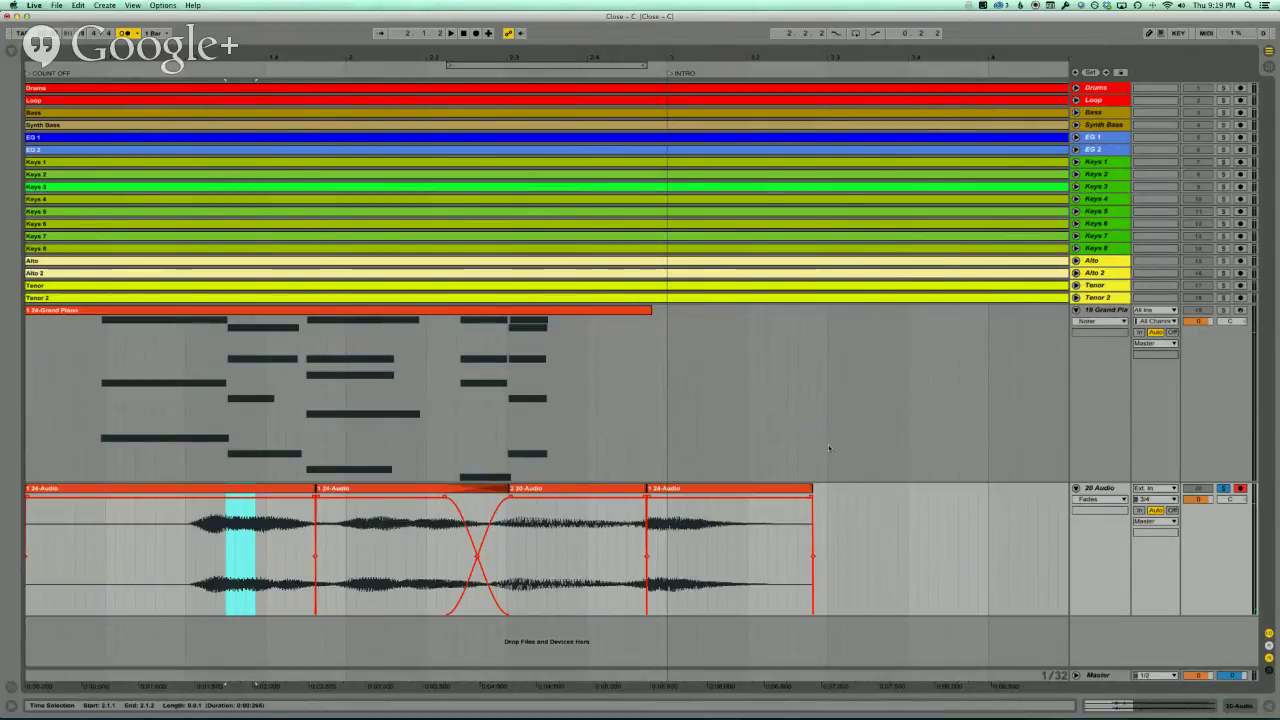
- Select the 19 Grand Piano track and check the buffer size options in the audio preferences without changing them
{"action": "left_click", "coordinate": [1106, 311]}
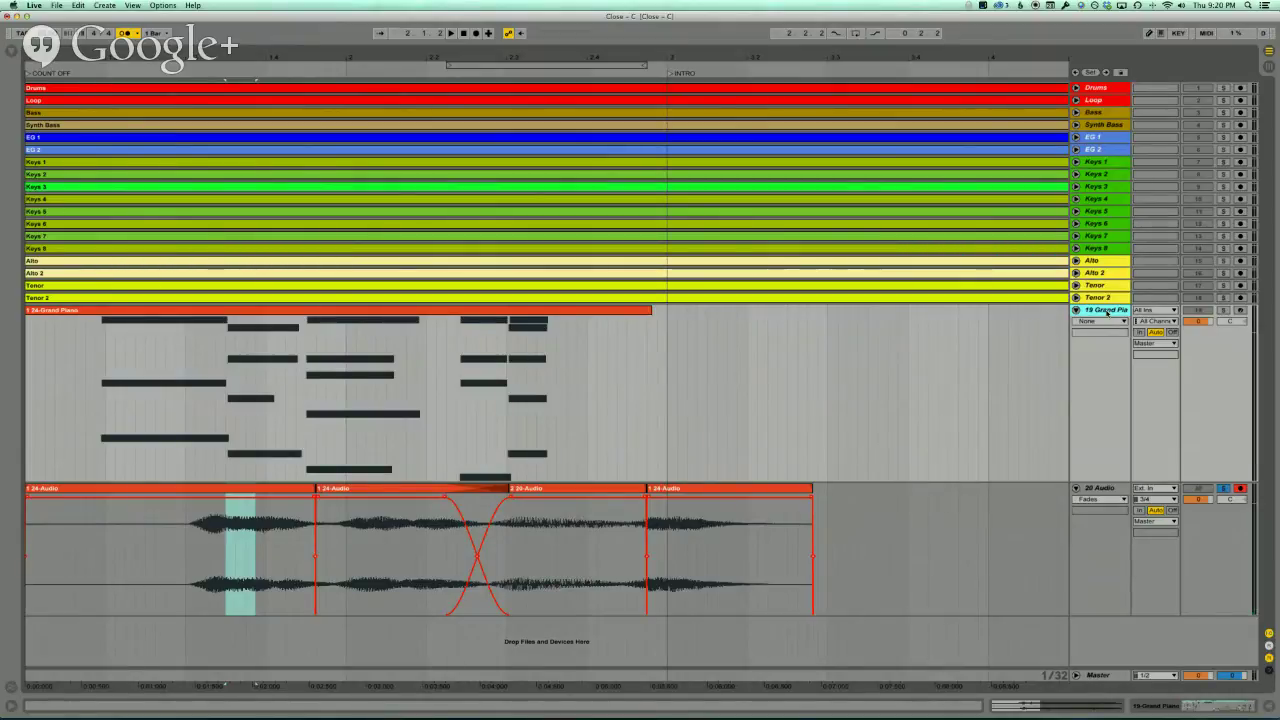
{"action": "key", "text": "super+comma"}
{"action": "left_click", "coordinate": [641, 287]}
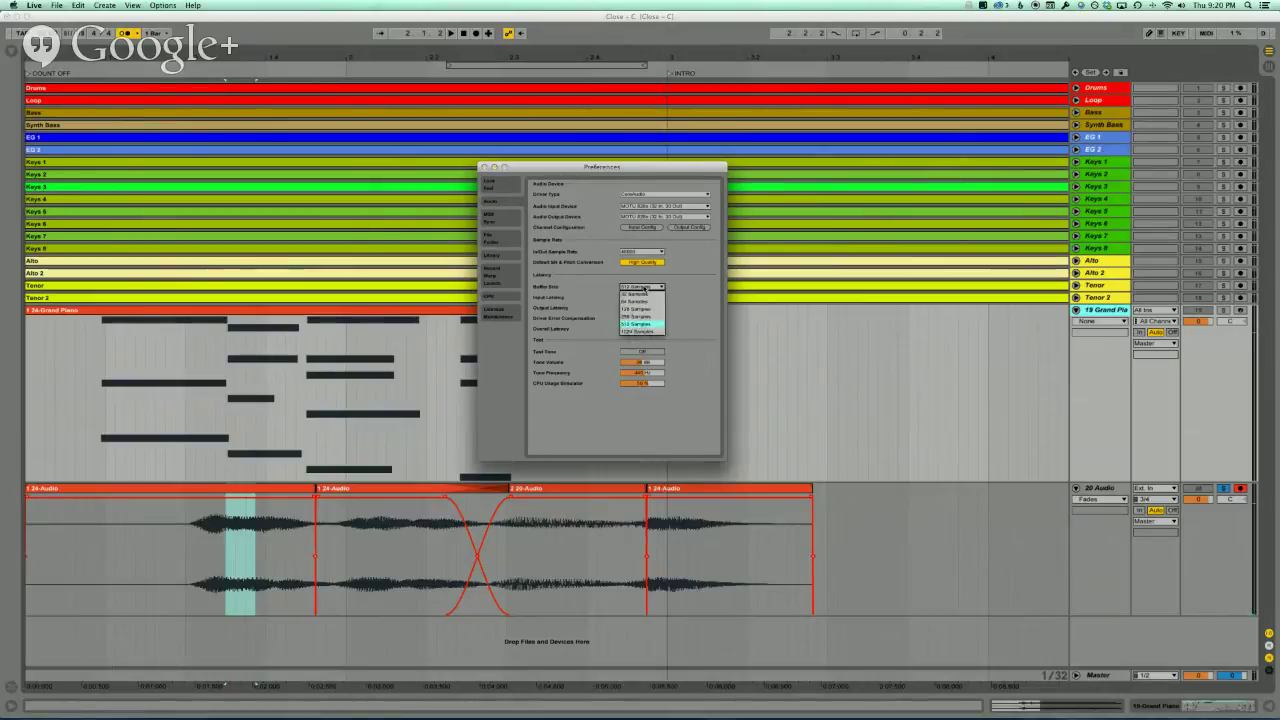
{"action": "left_click", "coordinate": [641, 287]}
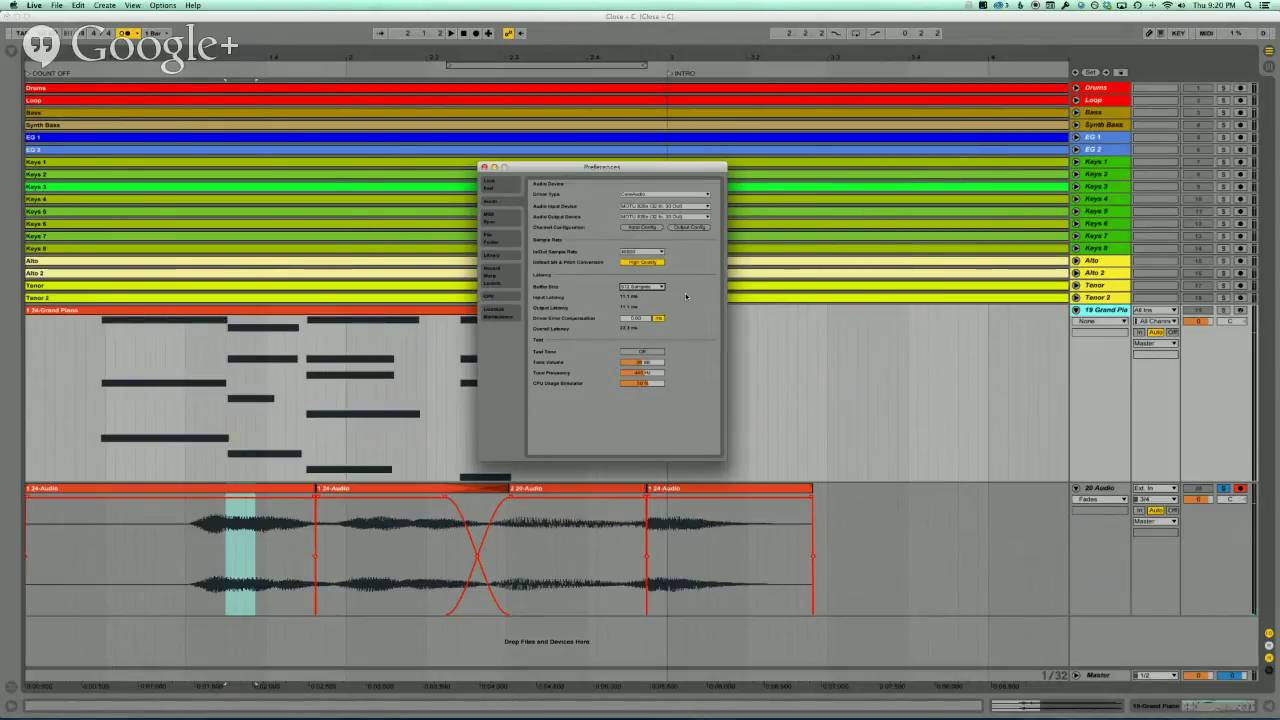
{"action": "key", "text": "Escape"}
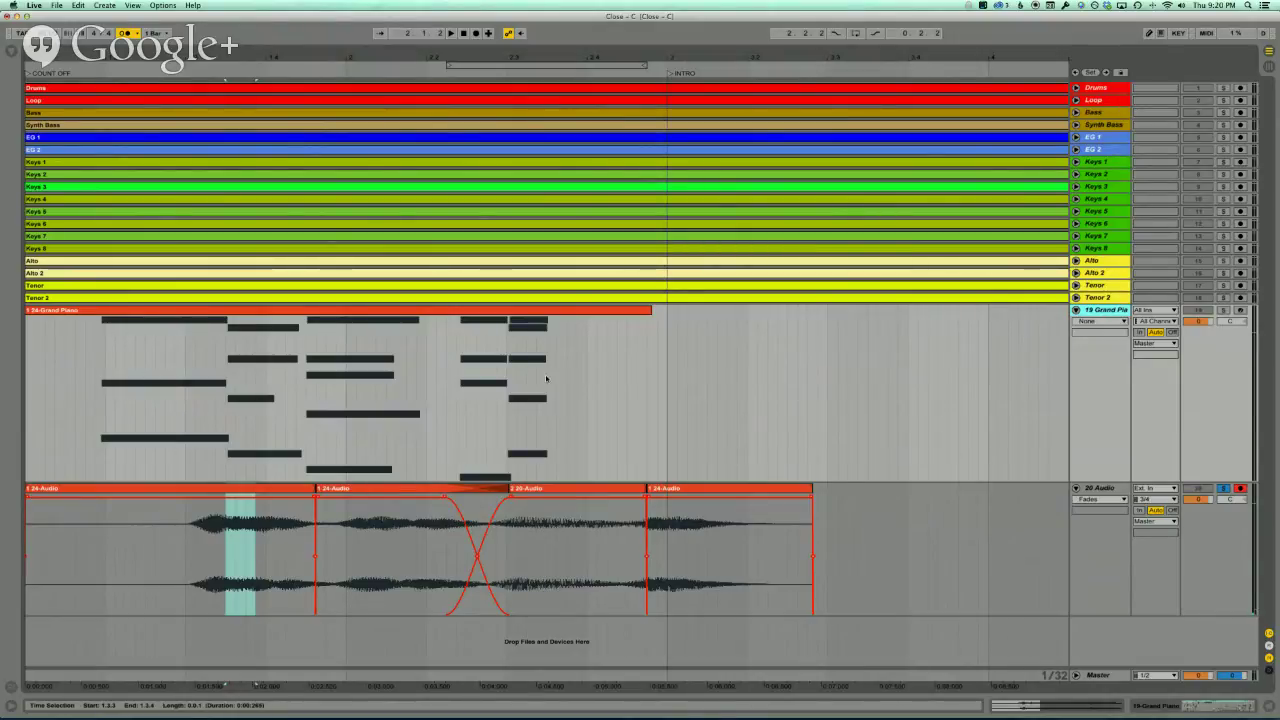
- Freeze the 19 Grand Piano track and unfreeze it again
{"action": "right_click", "coordinate": [1108, 311]}
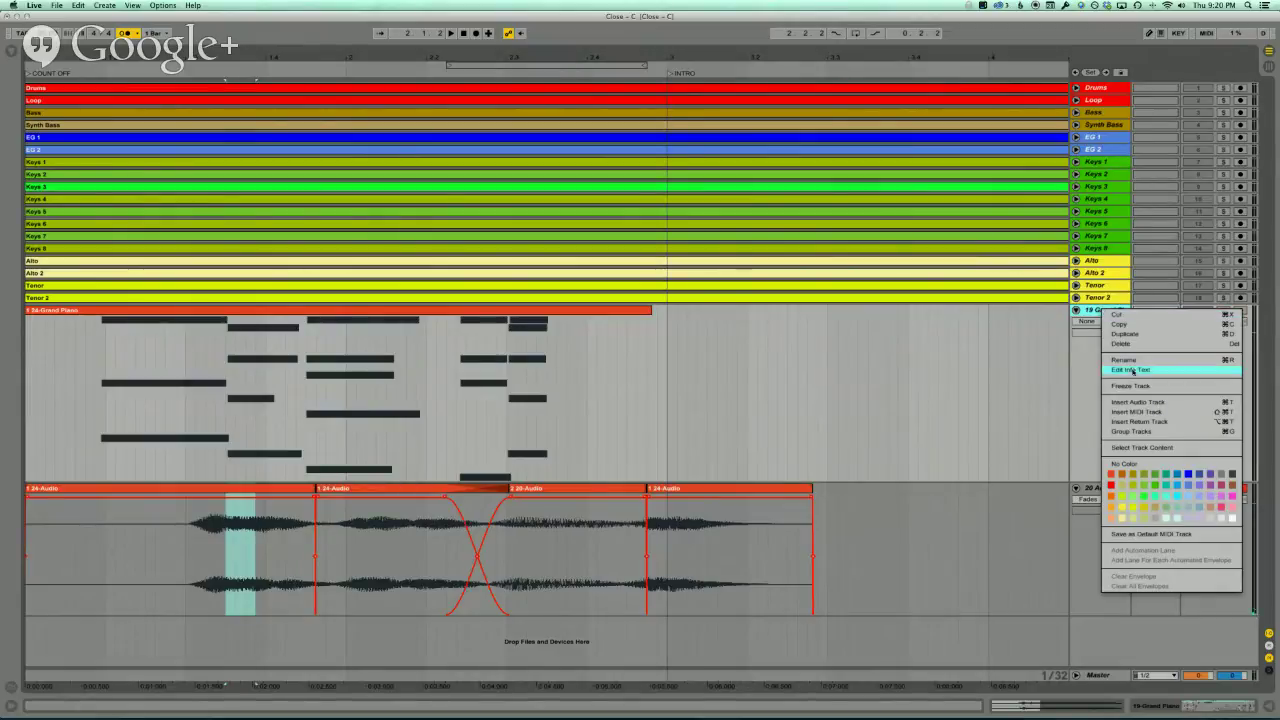
{"action": "left_click", "coordinate": [1118, 387]}
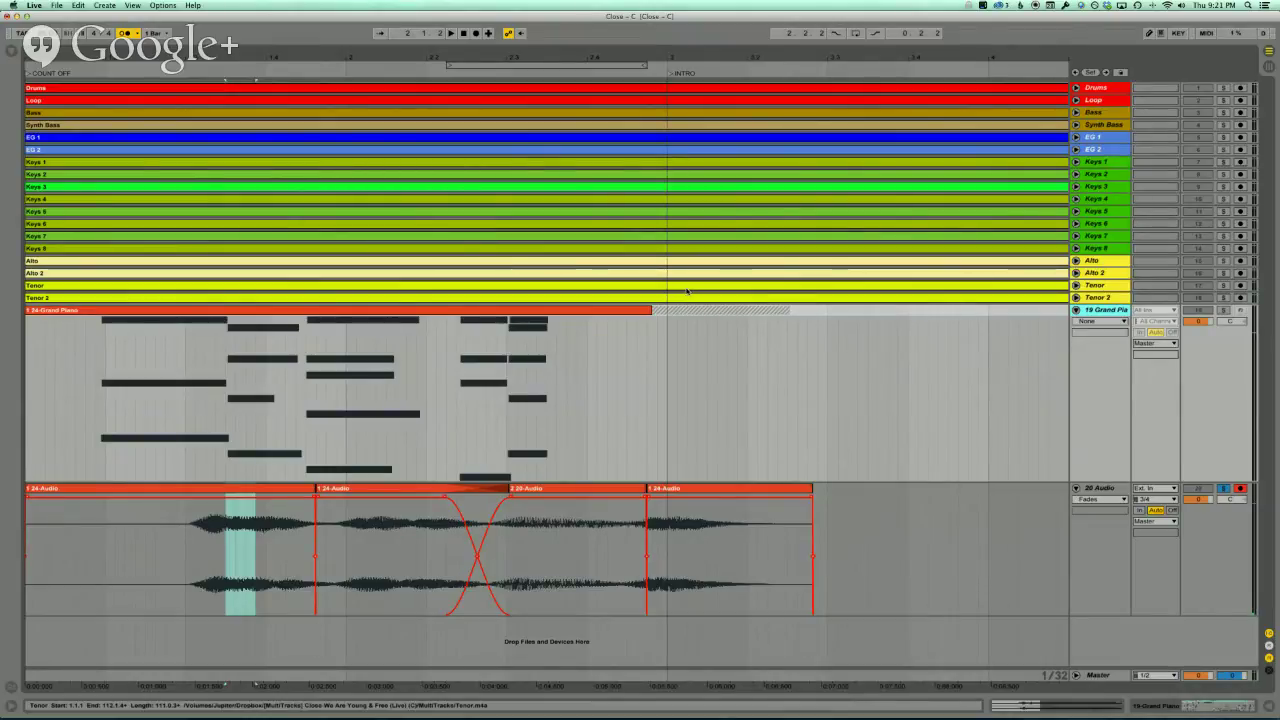
{"action": "left_click", "coordinate": [1044, 324]}
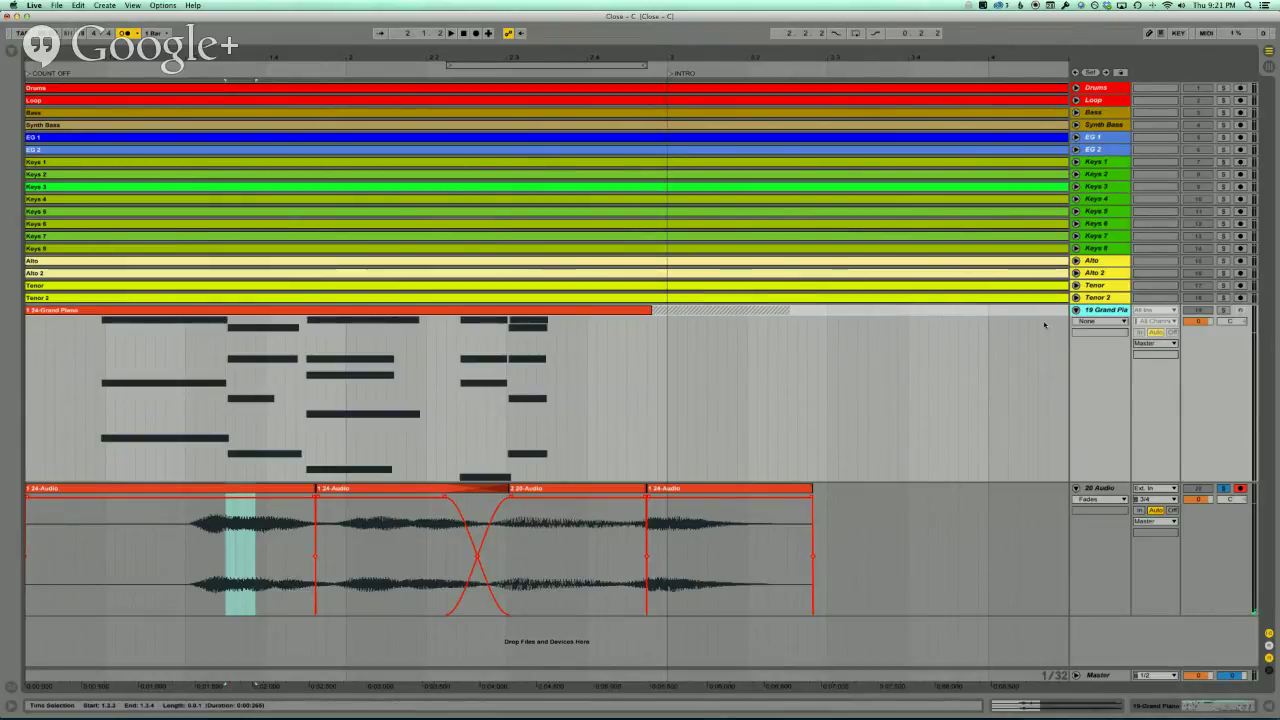
{"action": "right_click", "coordinate": [1095, 312]}
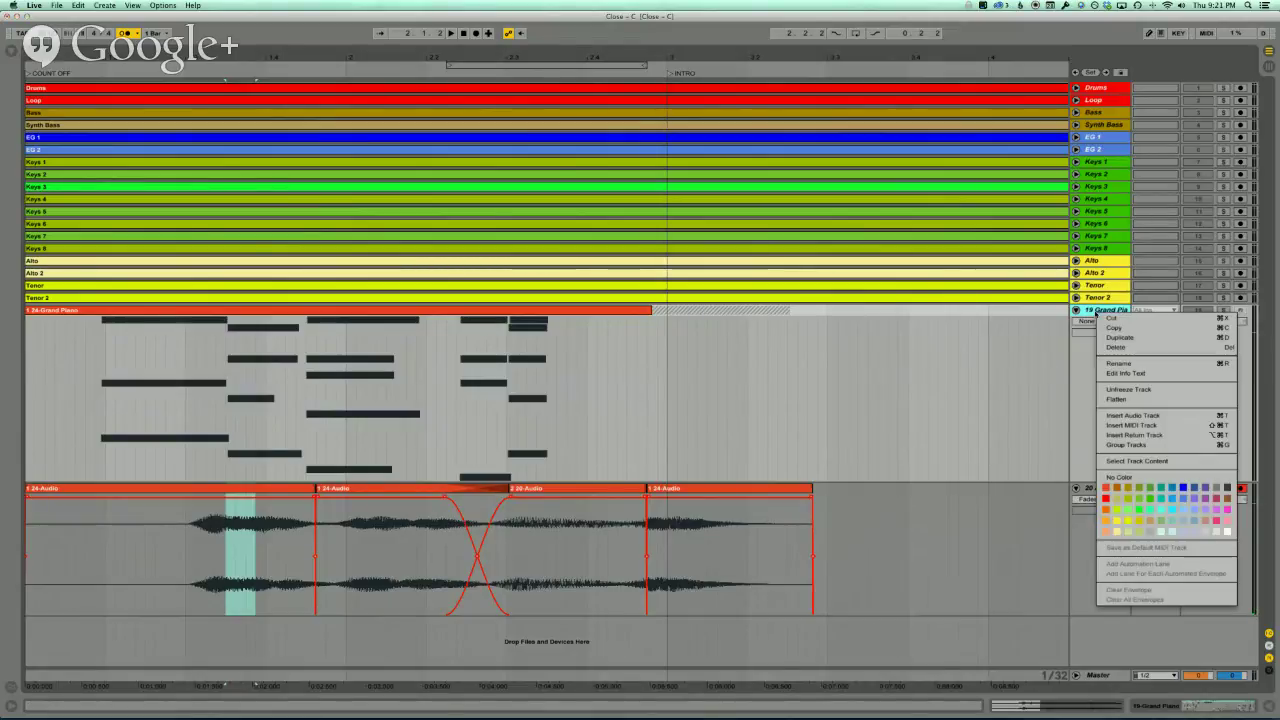
{"action": "left_click", "coordinate": [1126, 389]}
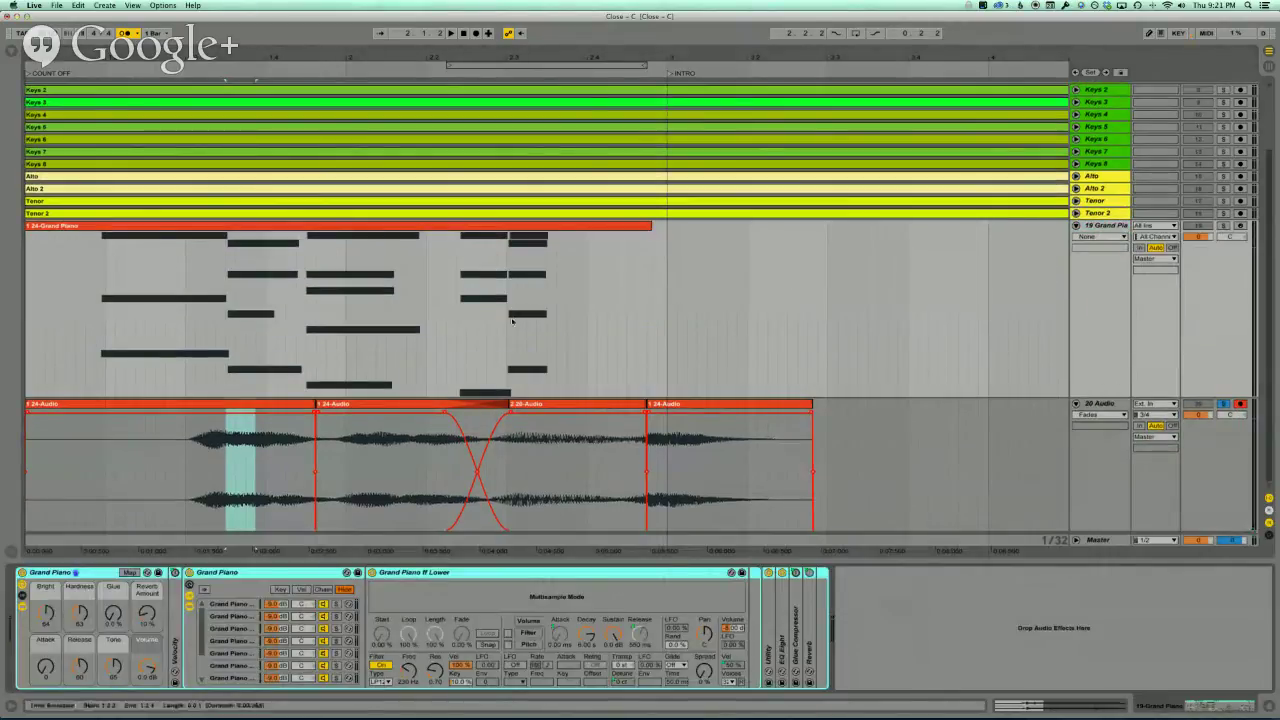
- Delete the top note of the fourth chord in the 19 Grand Piano clip and freeze the track
{"action": "double_click", "coordinate": [469, 237]}
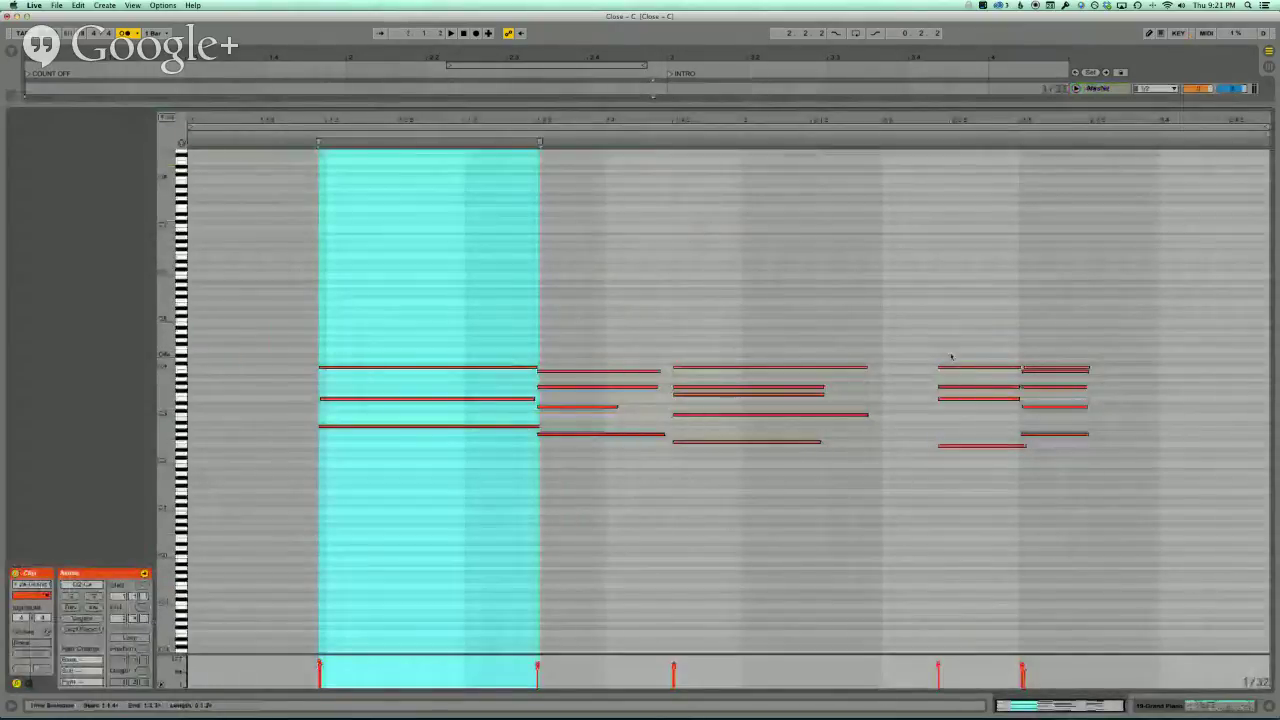
{"action": "left_click", "coordinate": [966, 357]}
{"action": "left_click", "coordinate": [971, 368]}
{"action": "key", "text": "Delete"}
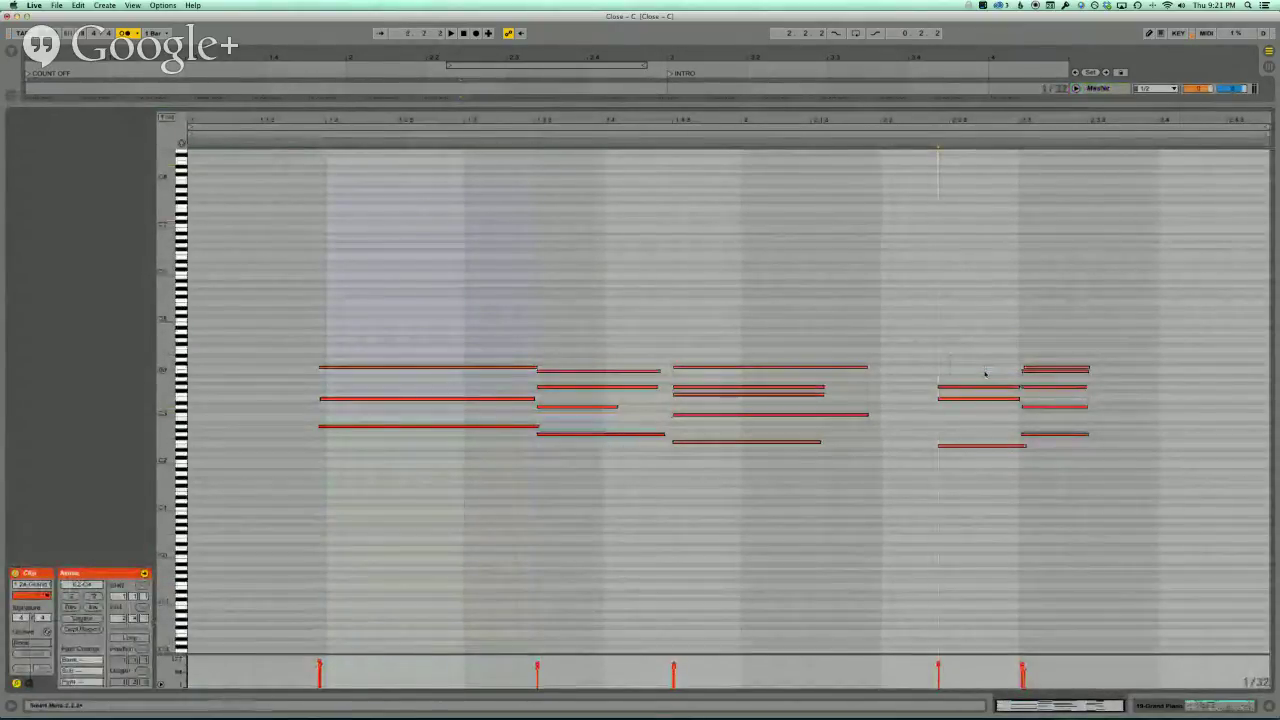
{"action": "key", "text": "super+alt+l"}
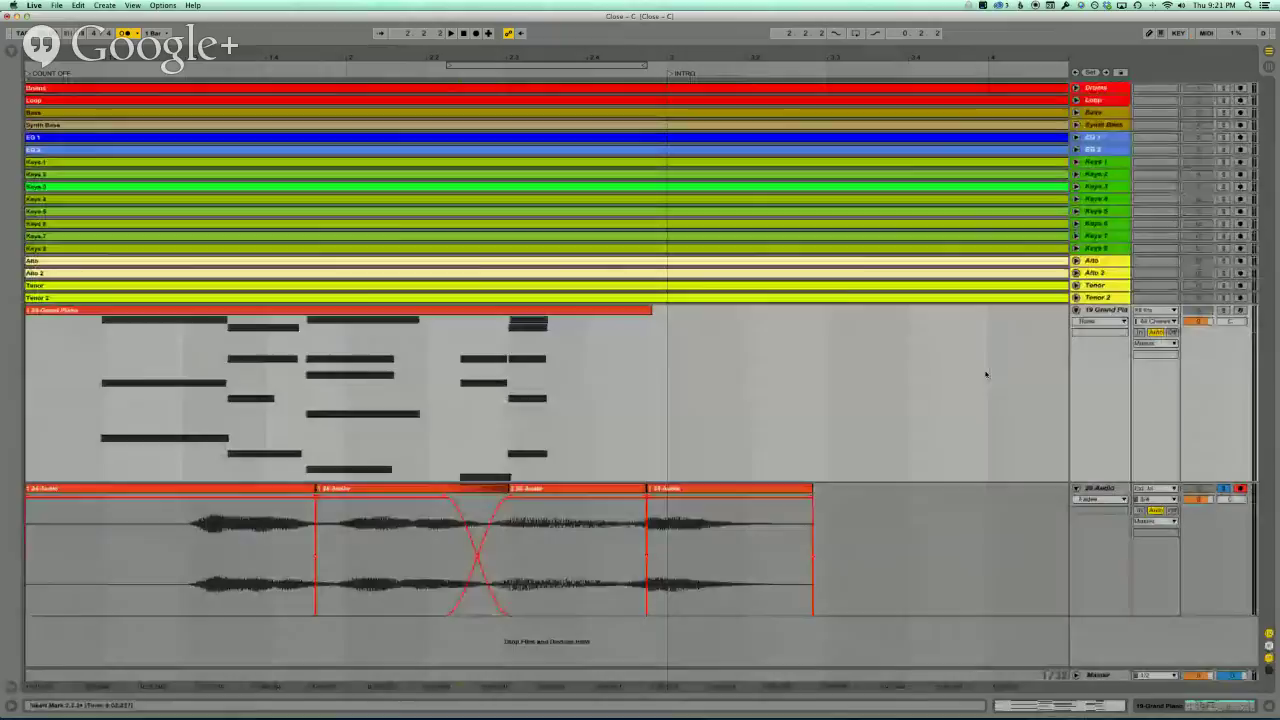
{"action": "right_click", "coordinate": [1100, 310]}
{"action": "left_click", "coordinate": [1131, 392]}
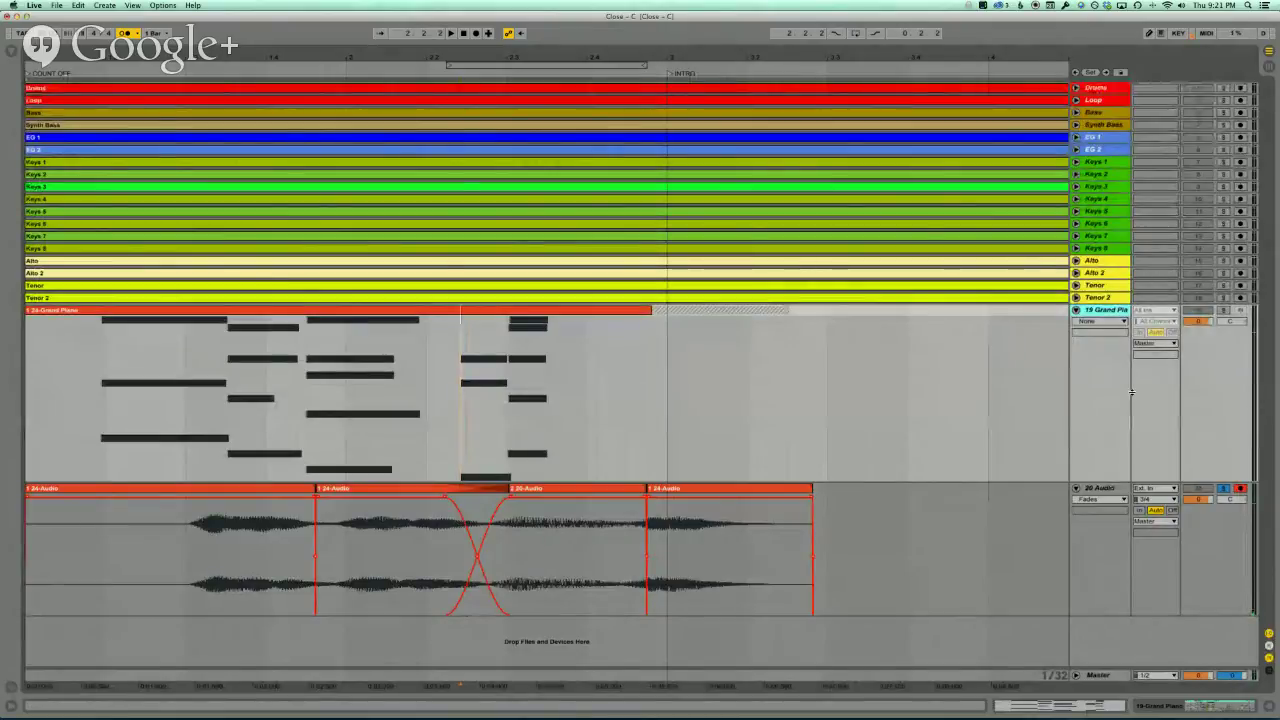
- Flatten the frozen 19 Grand Piano track to audio and undo the flattening
{"action": "right_click", "coordinate": [1097, 311]}
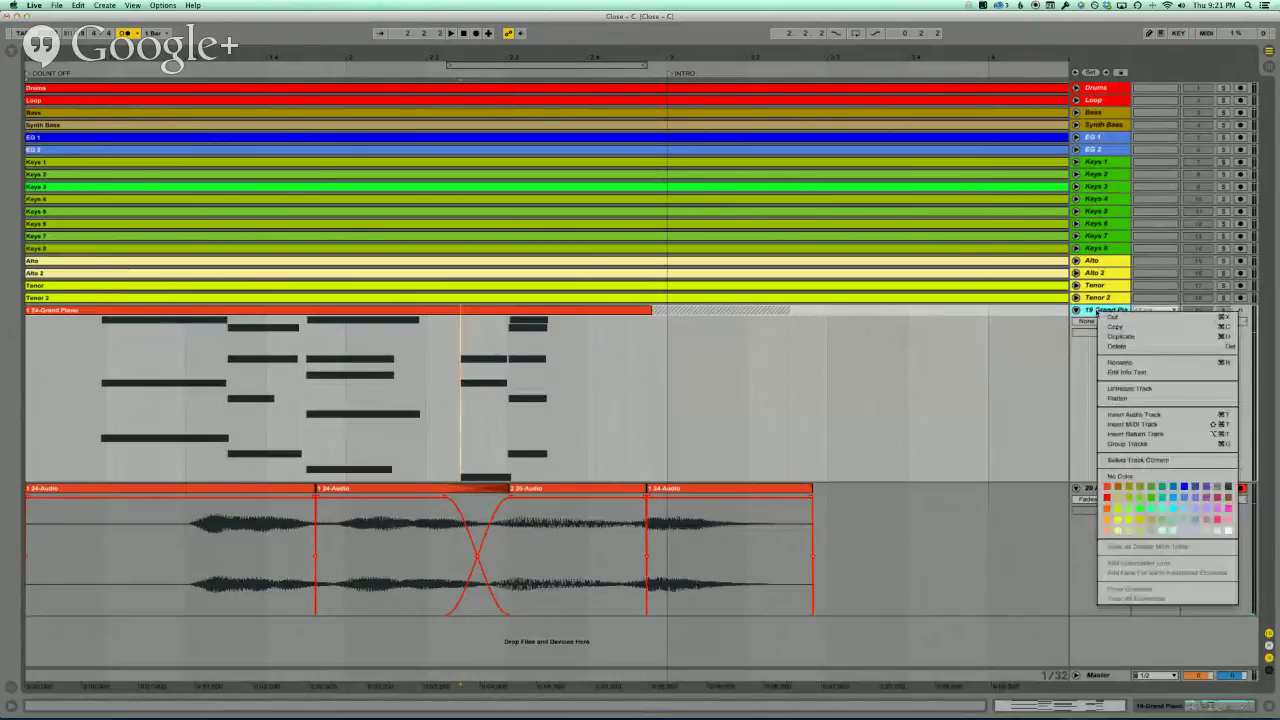
{"action": "left_click", "coordinate": [1111, 398]}
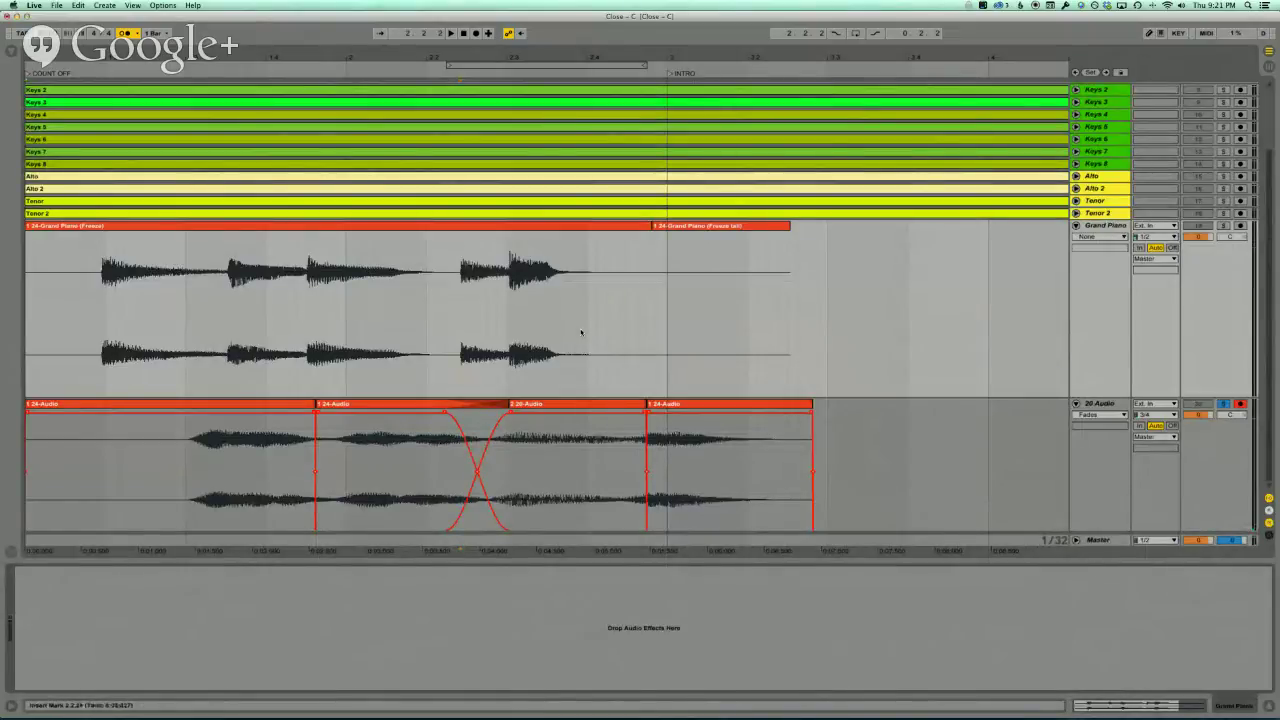
{"action": "key", "text": "super+c"}
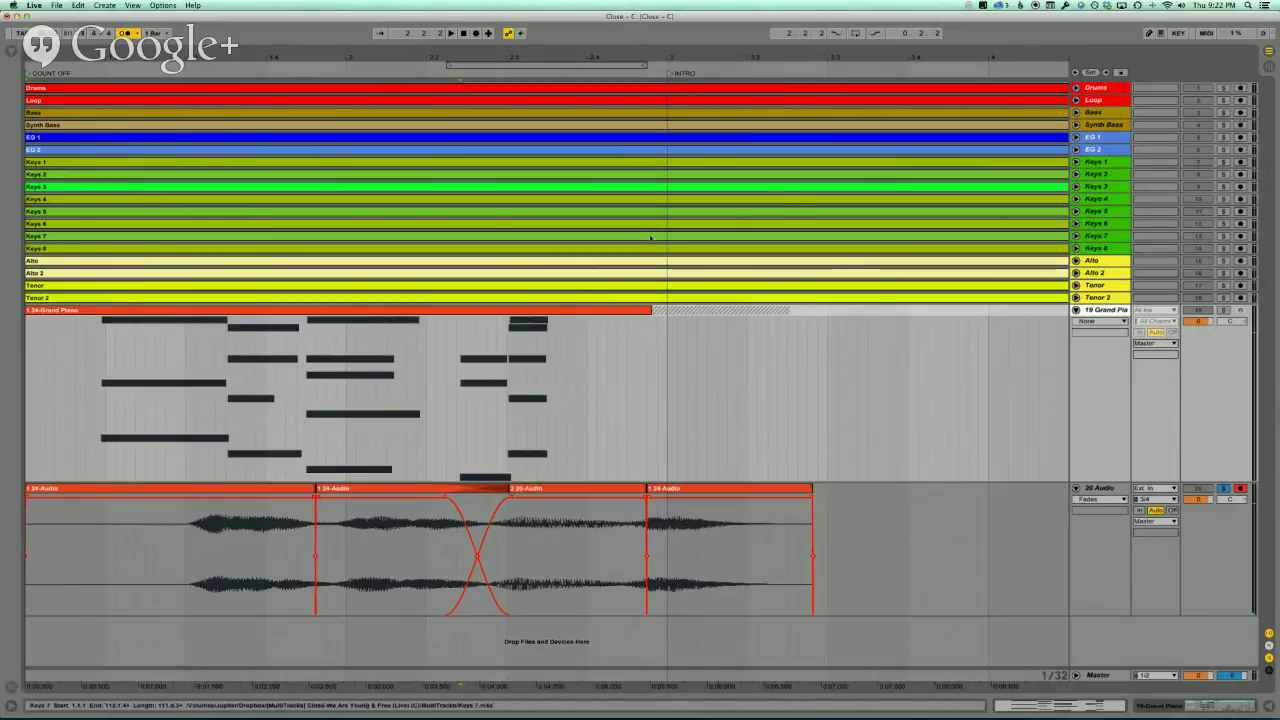
- Show the Audio Units plug-ins in the browser, expand the FabFilter folder, and select FF One
{"action": "left_click", "coordinate": [10, 52]}
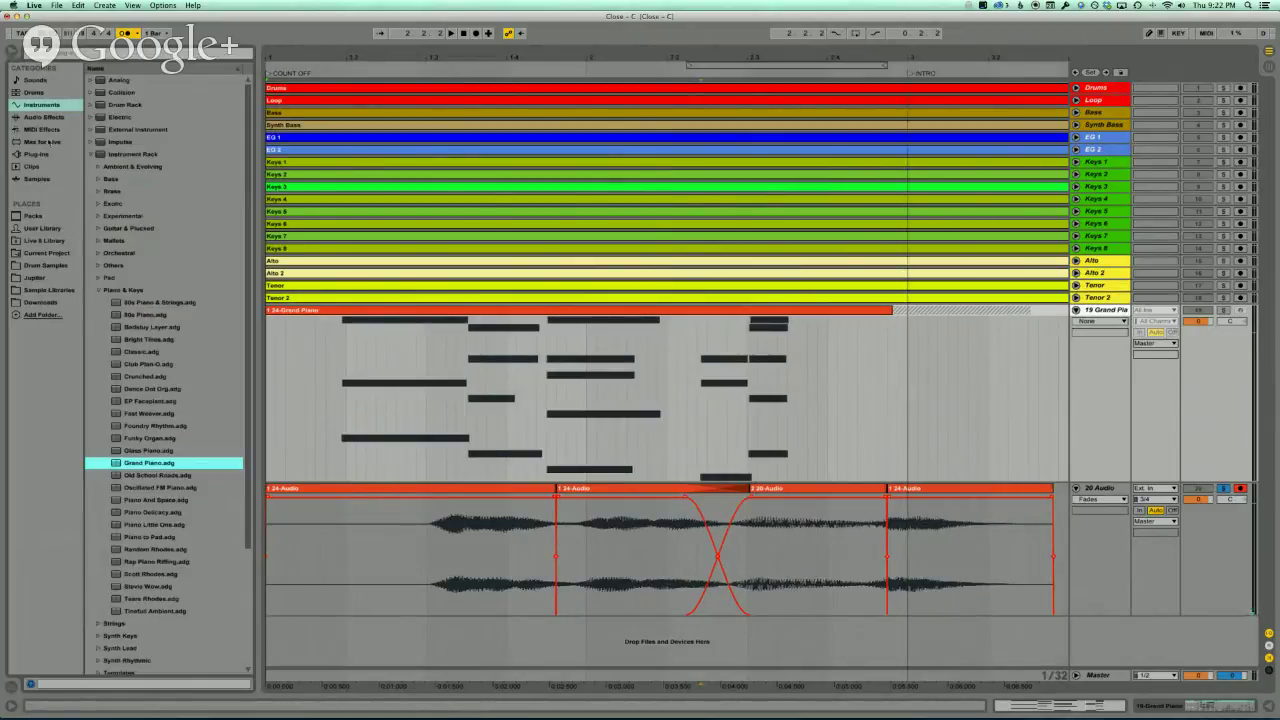
{"action": "left_click", "coordinate": [49, 154]}
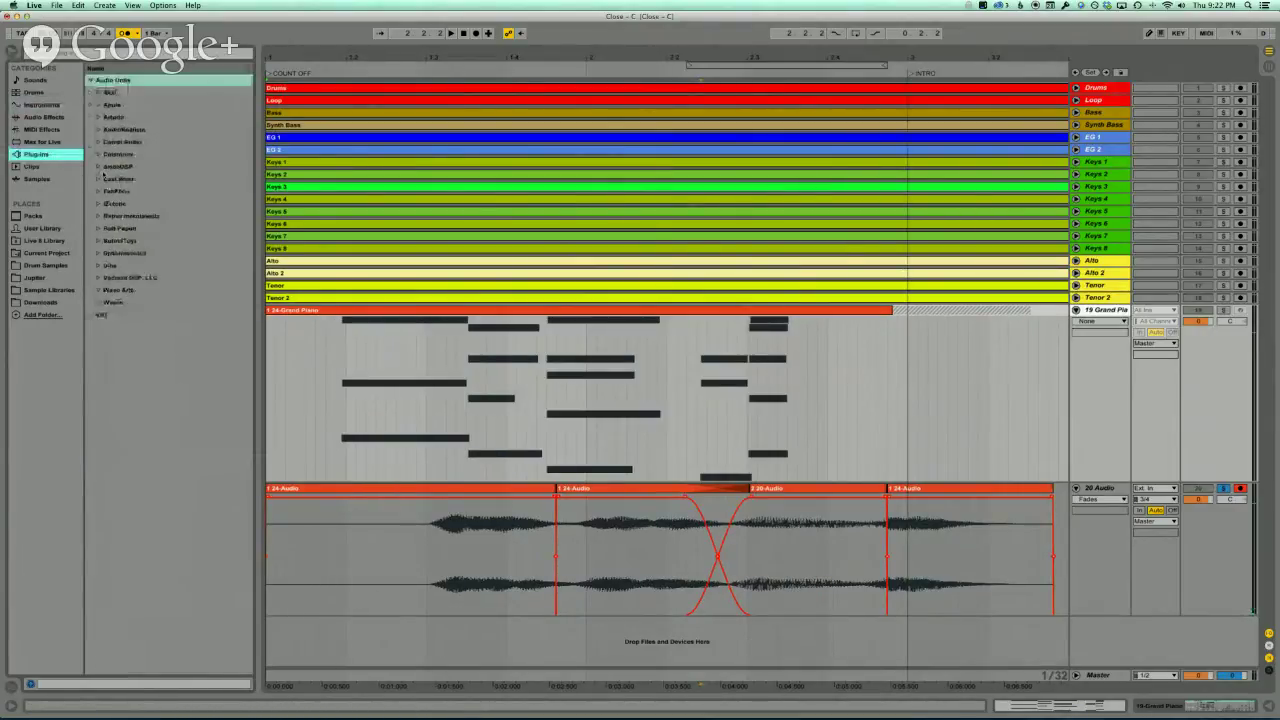
{"action": "left_click", "coordinate": [97, 191]}
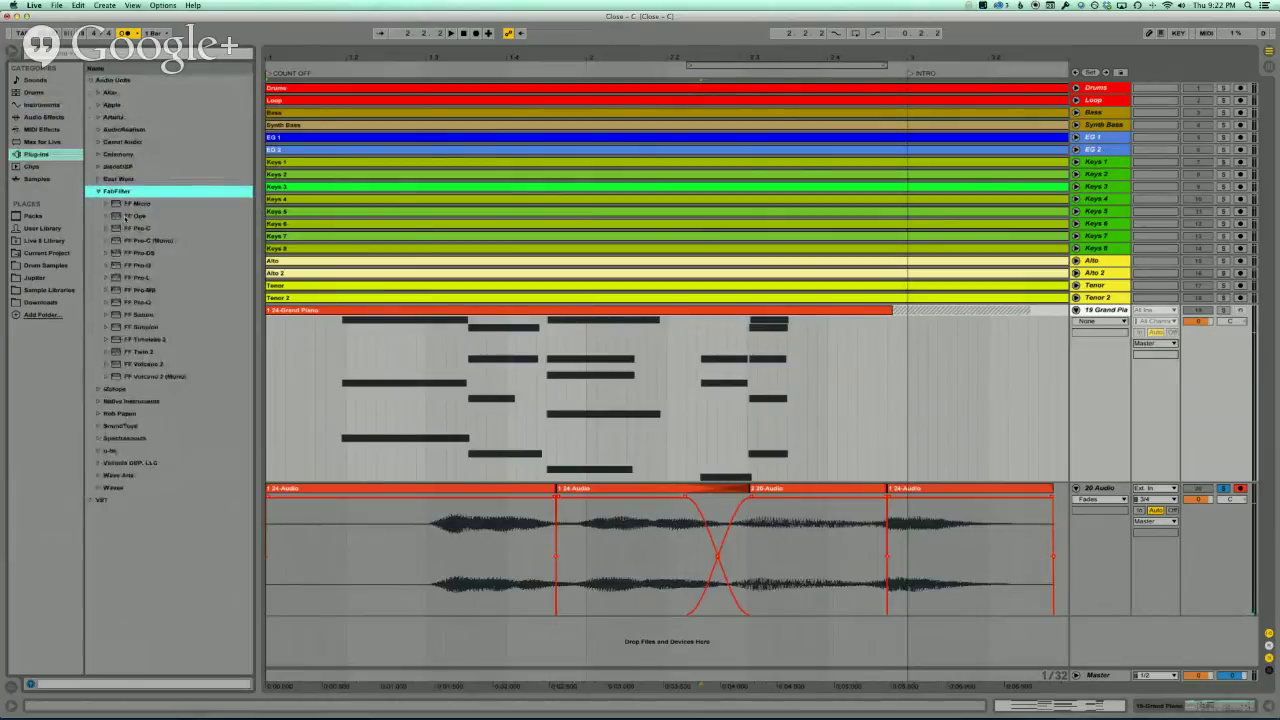
{"action": "left_click", "coordinate": [130, 216]}
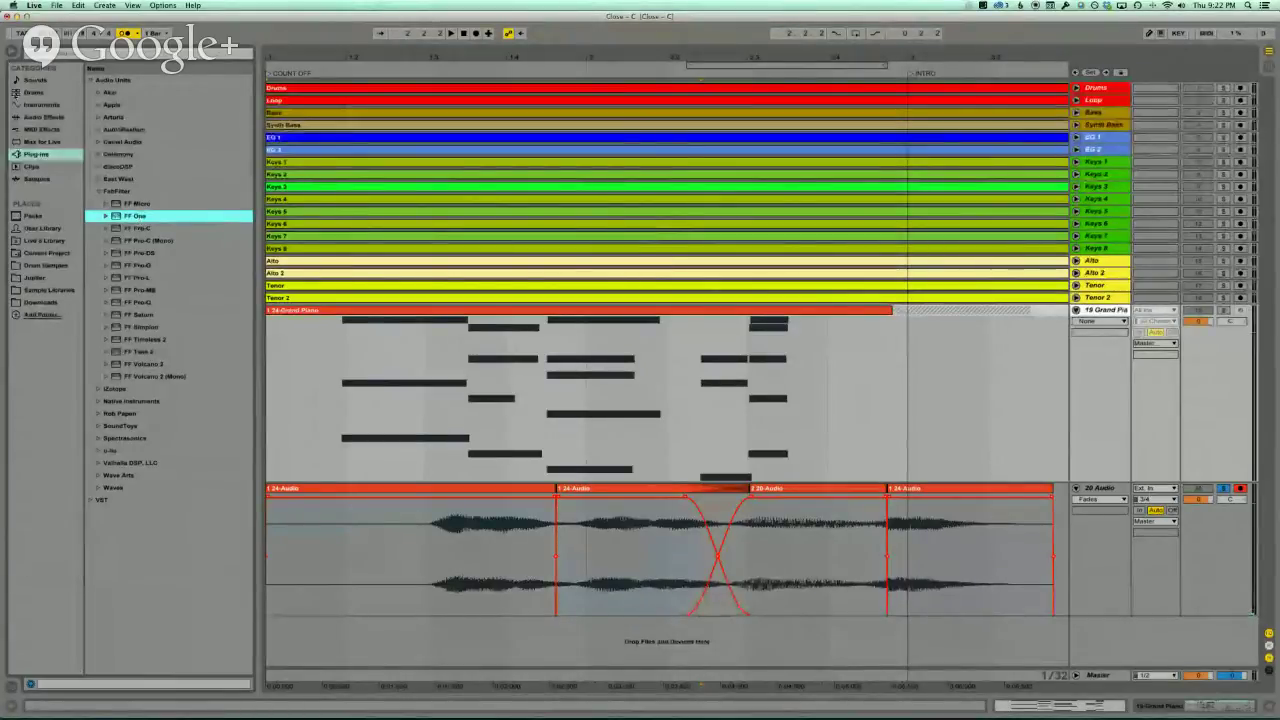
- Hide the browser and unfreeze the 19 Grand Piano track
{"action": "left_click", "coordinate": [10, 52]}
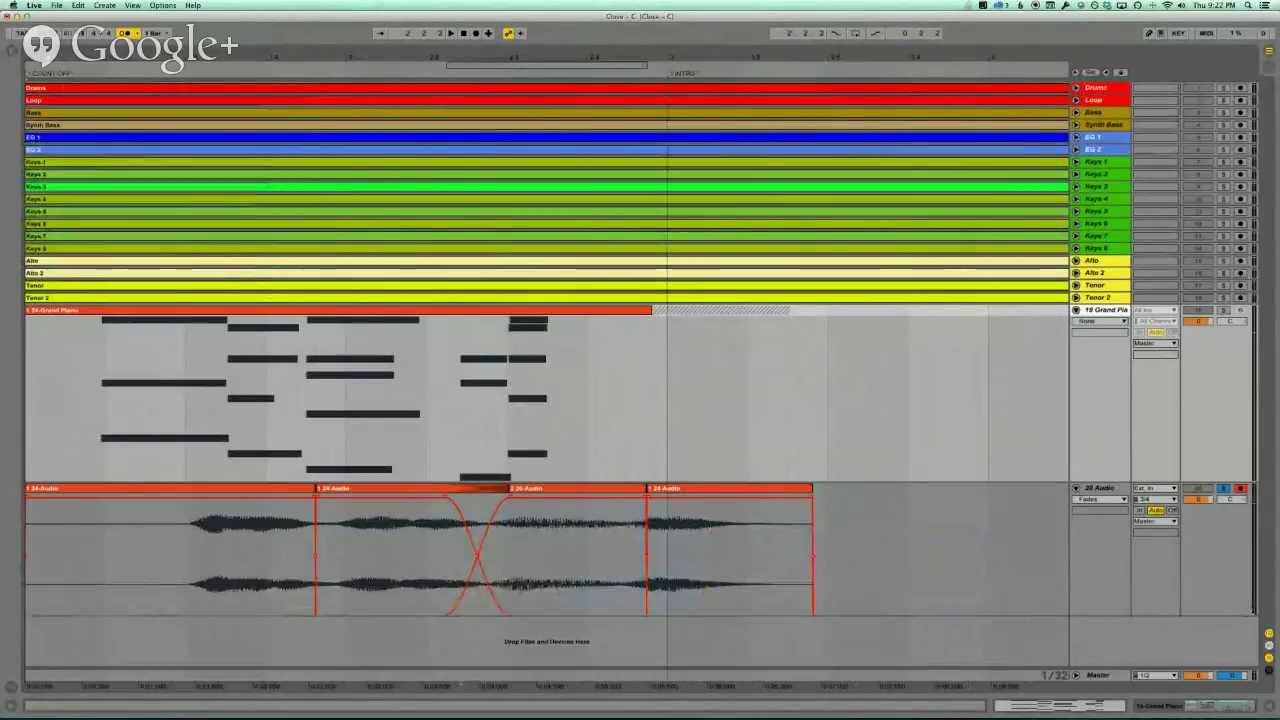
{"action": "right_click", "coordinate": [1097, 318]}
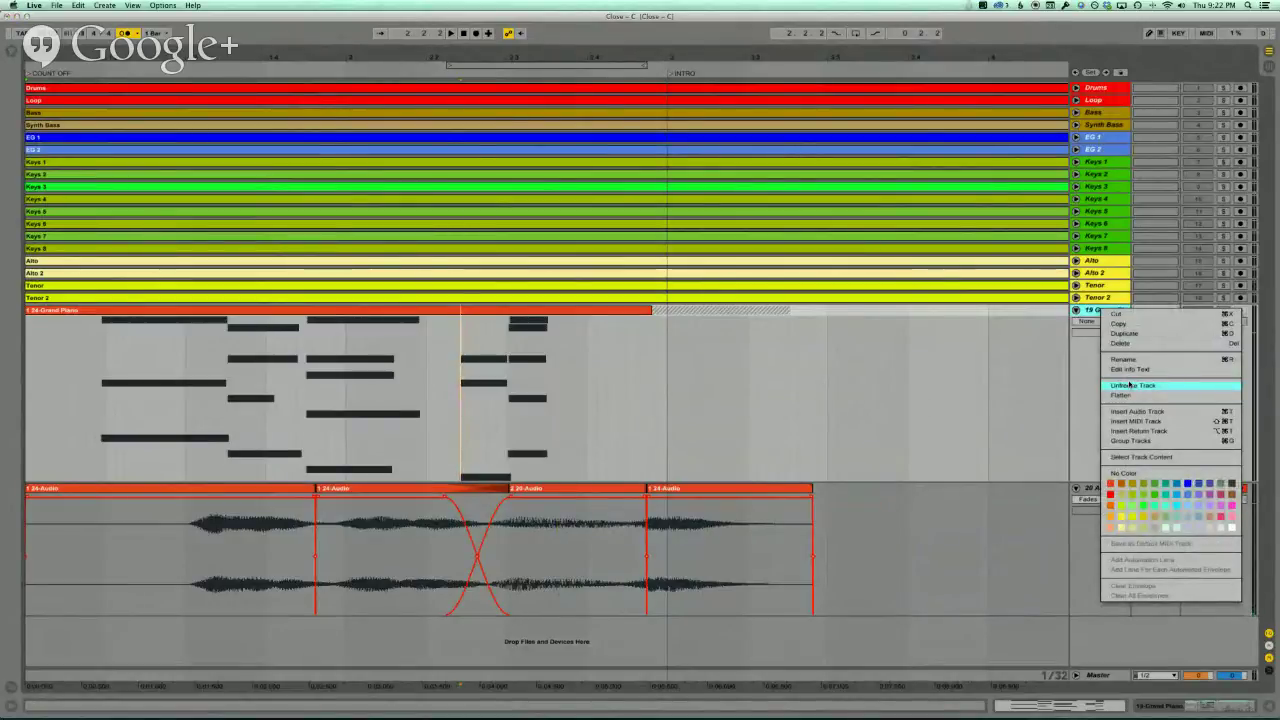
{"action": "left_click", "coordinate": [1092, 310]}
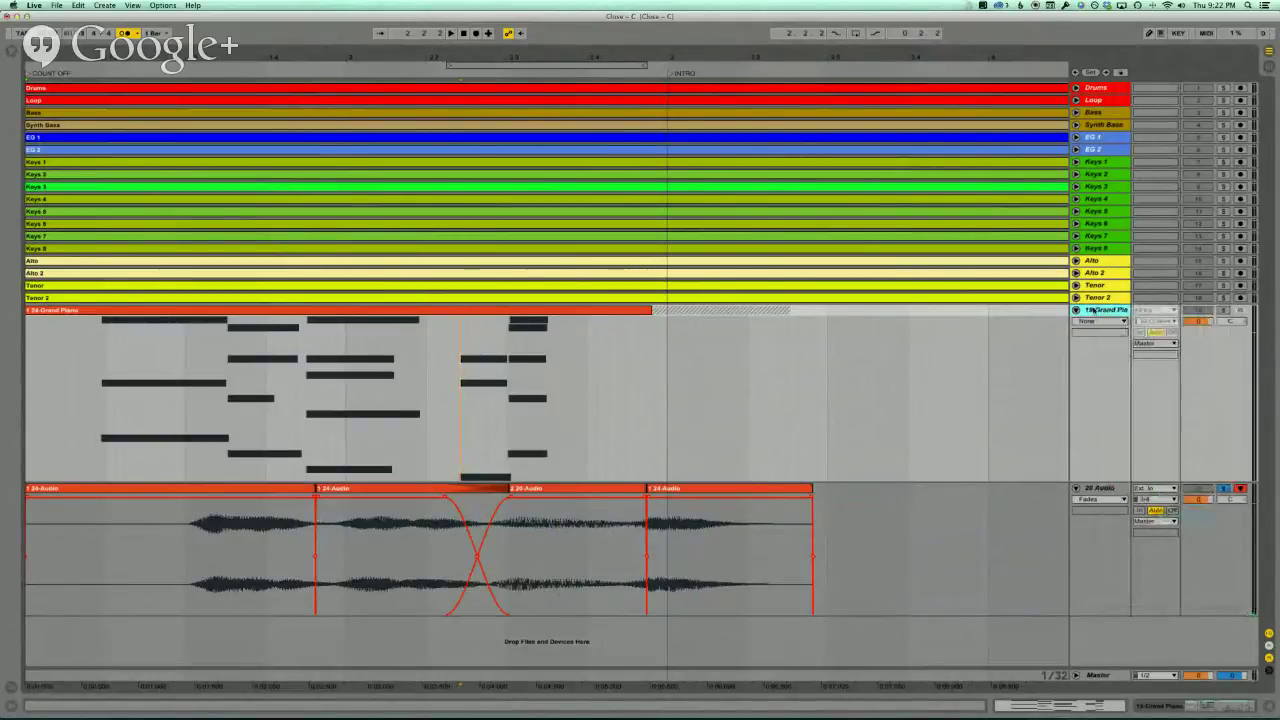
{"action": "right_click", "coordinate": [1092, 310]}
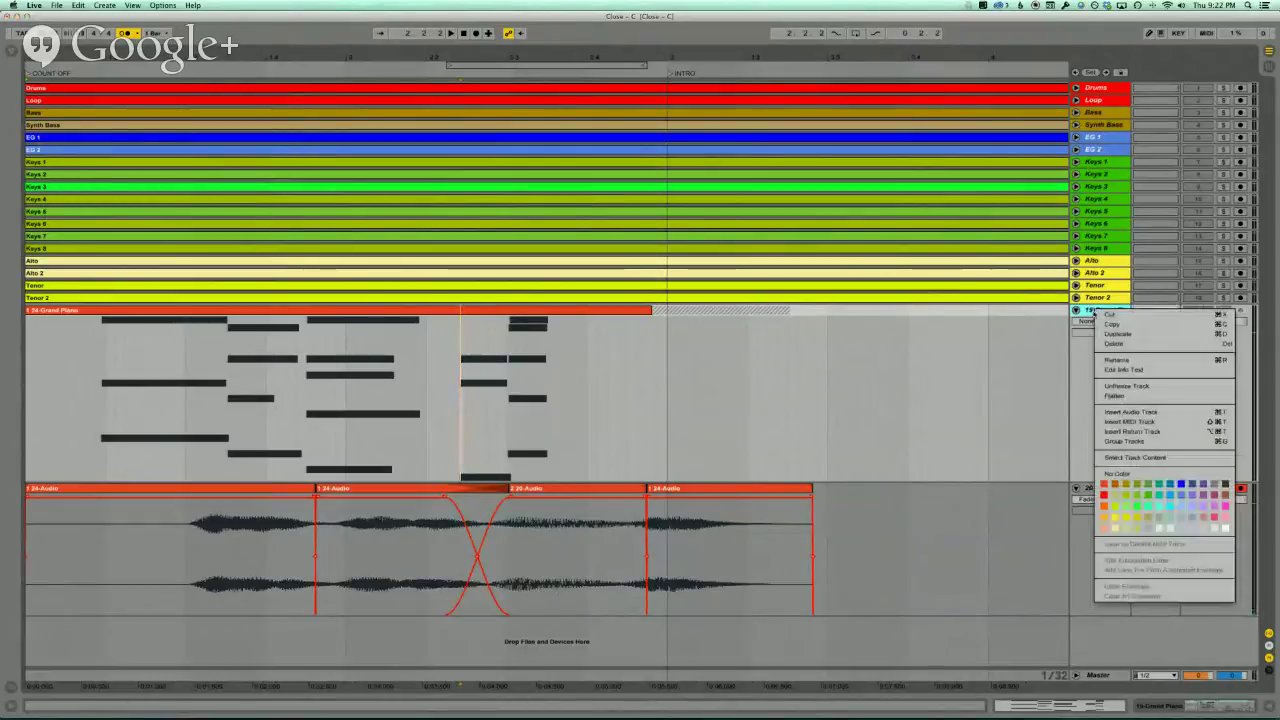
{"action": "left_click", "coordinate": [1121, 387]}
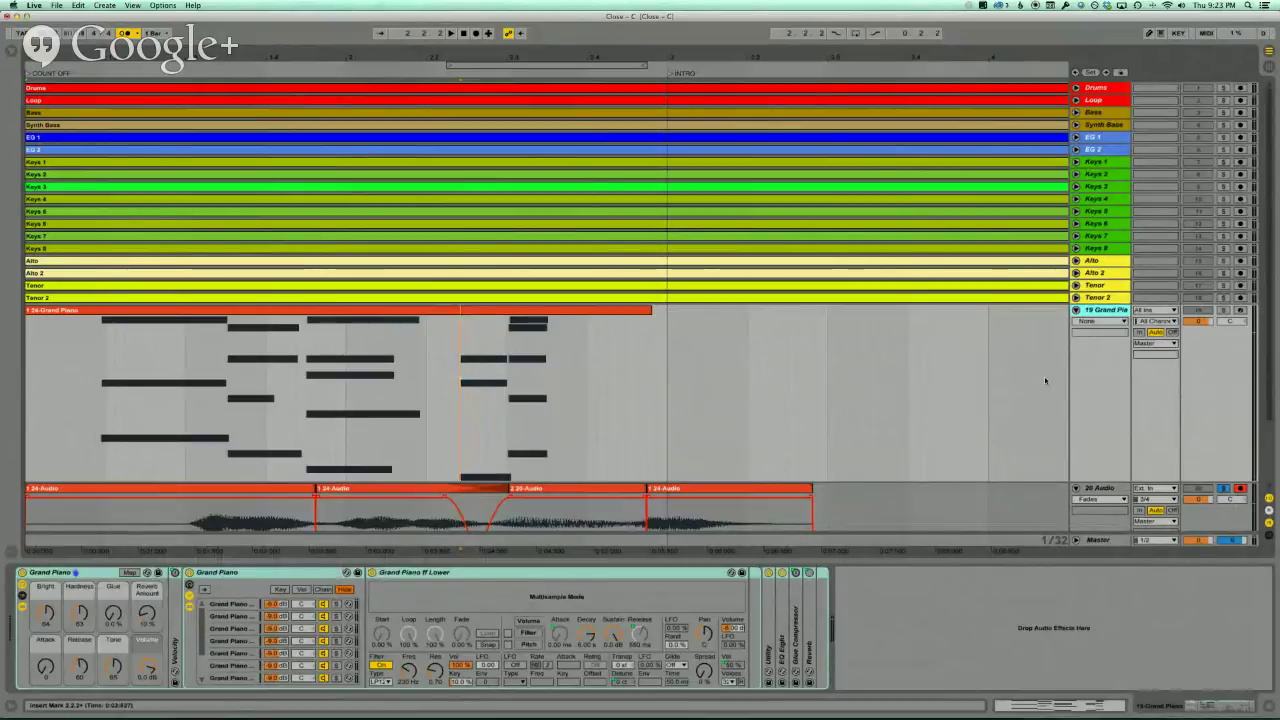
{"action": "scroll", "coordinate": [502, 416], "scroll_direction": "up", "scroll_amount": 3}
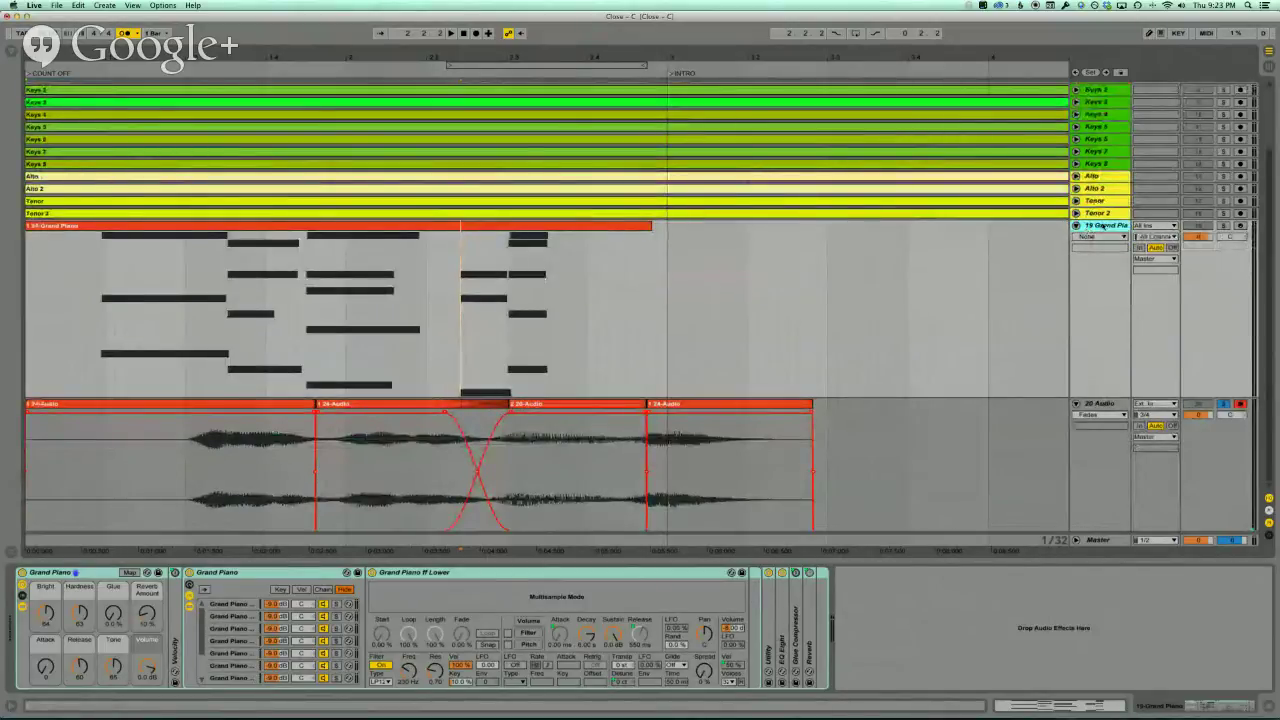
- Route the audio output of the 19 Grand Piano track to Ext. Out, channels 1/2
{"action": "left_click", "coordinate": [332, 473]}
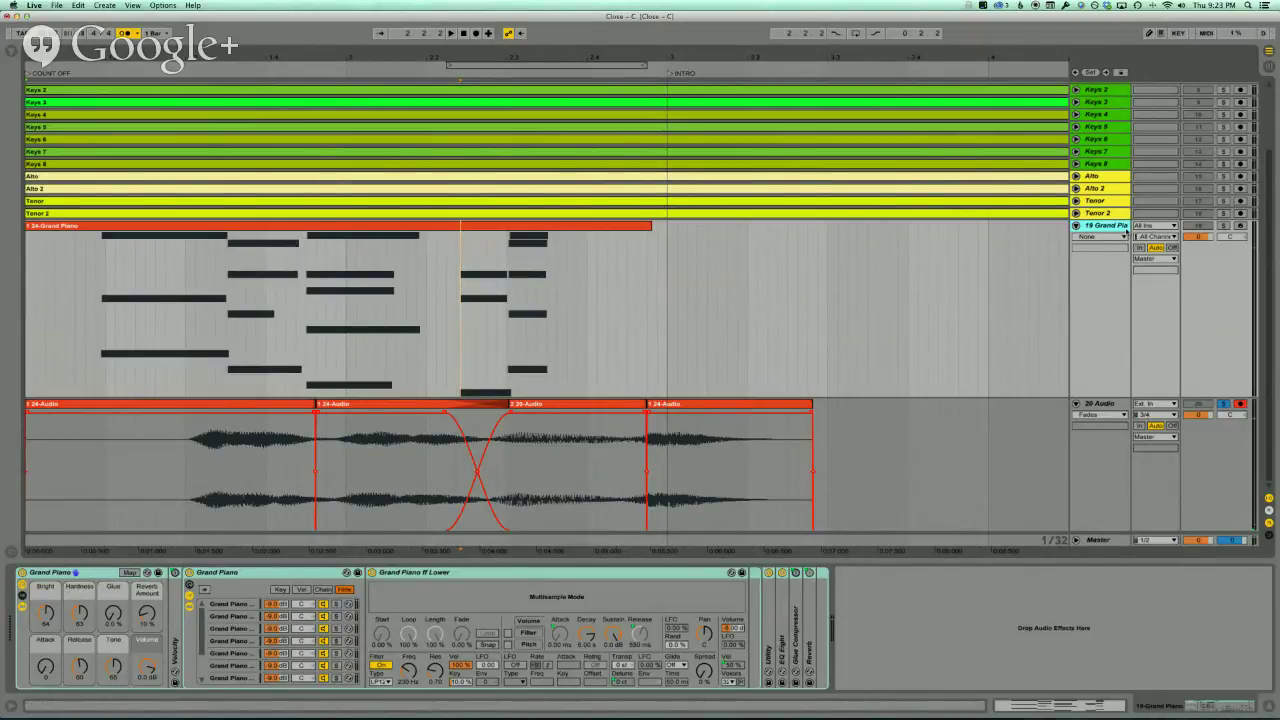
{"action": "left_click", "coordinate": [1152, 259]}
{"action": "left_click", "coordinate": [1150, 269]}
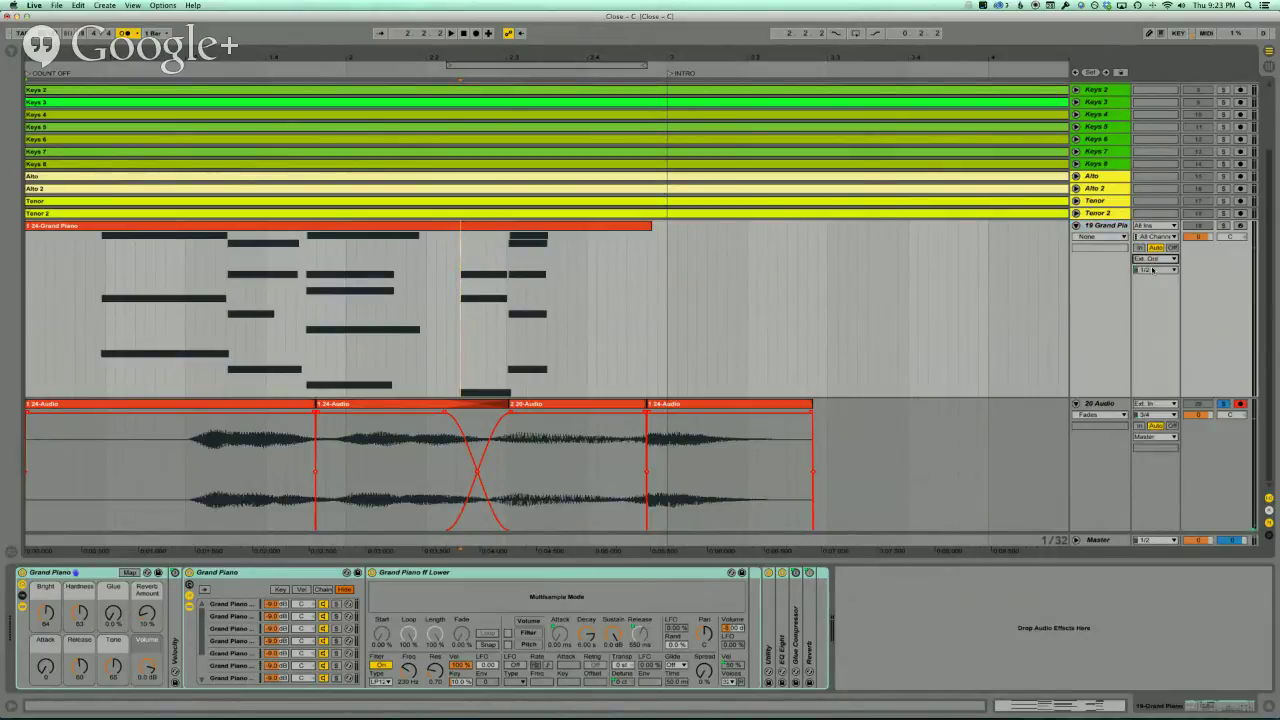
{"action": "left_click", "coordinate": [1155, 271]}
{"action": "left_click", "coordinate": [1155, 278]}
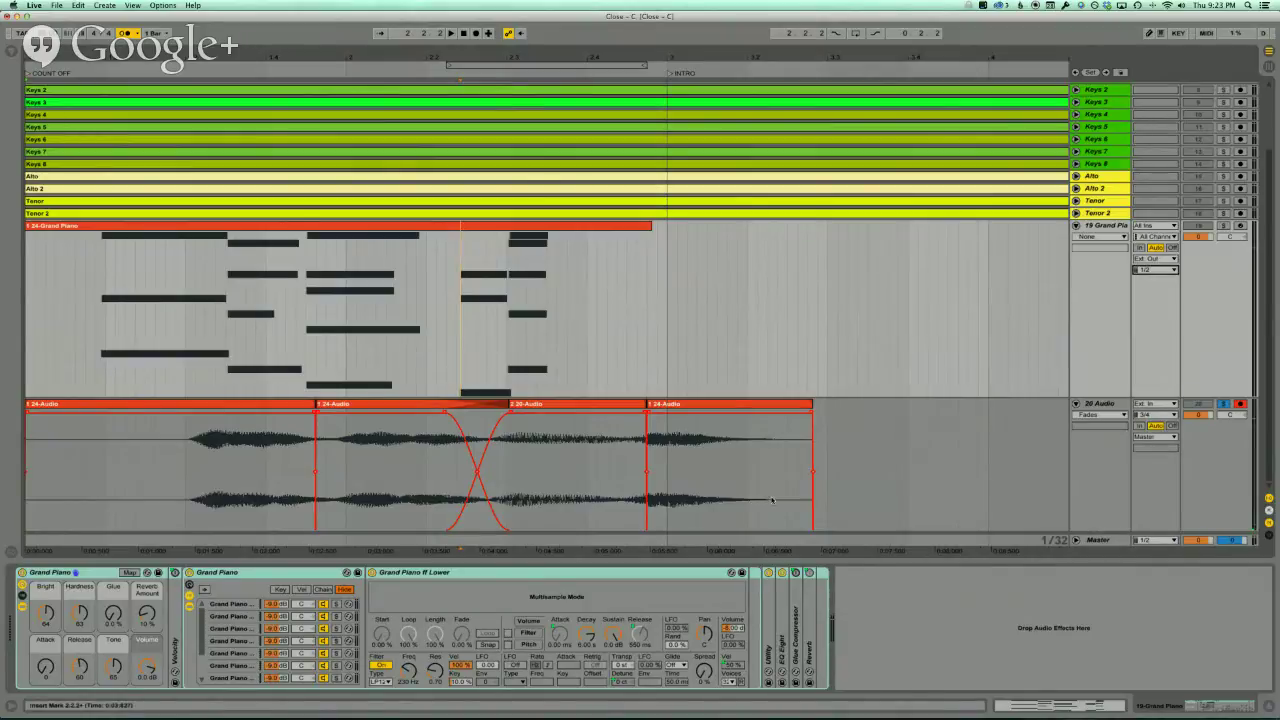
- Delete the Grand Piano instrument from track 19 and inspect the track's available MIDI output destinations
{"action": "left_click", "coordinate": [116, 591]}
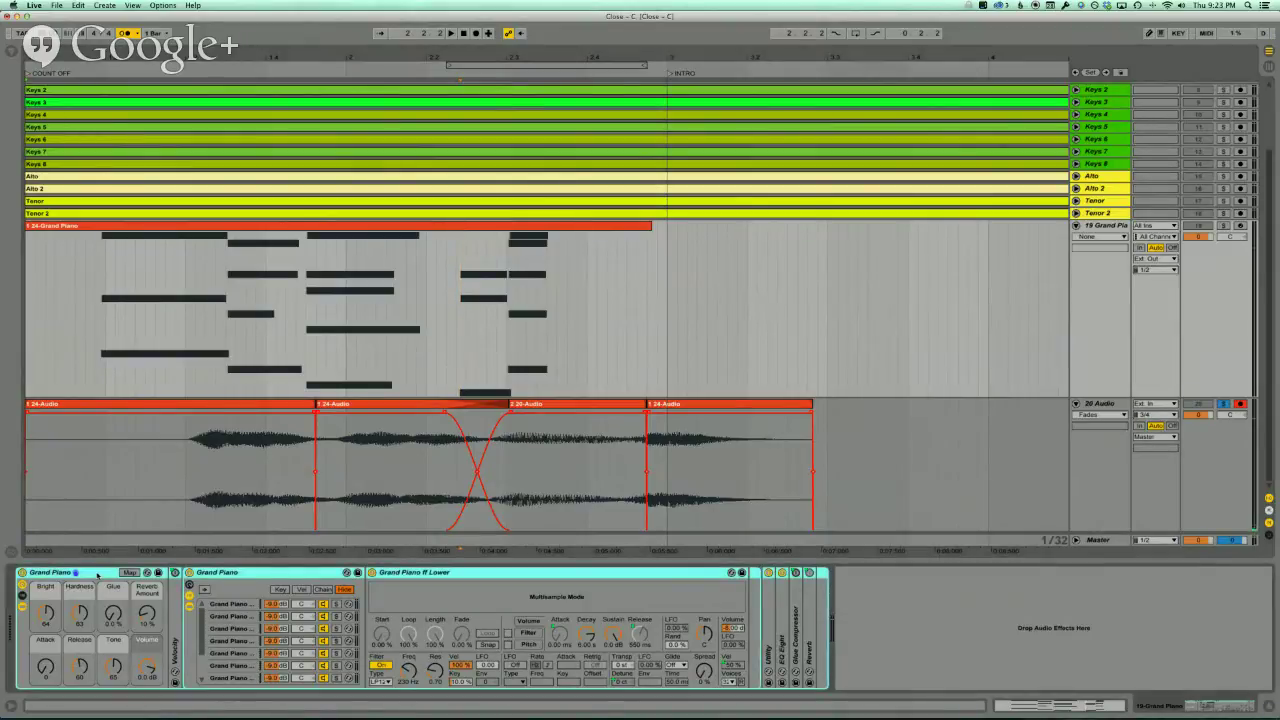
{"action": "key", "text": "Delete"}
{"action": "left_click", "coordinate": [1155, 258]}
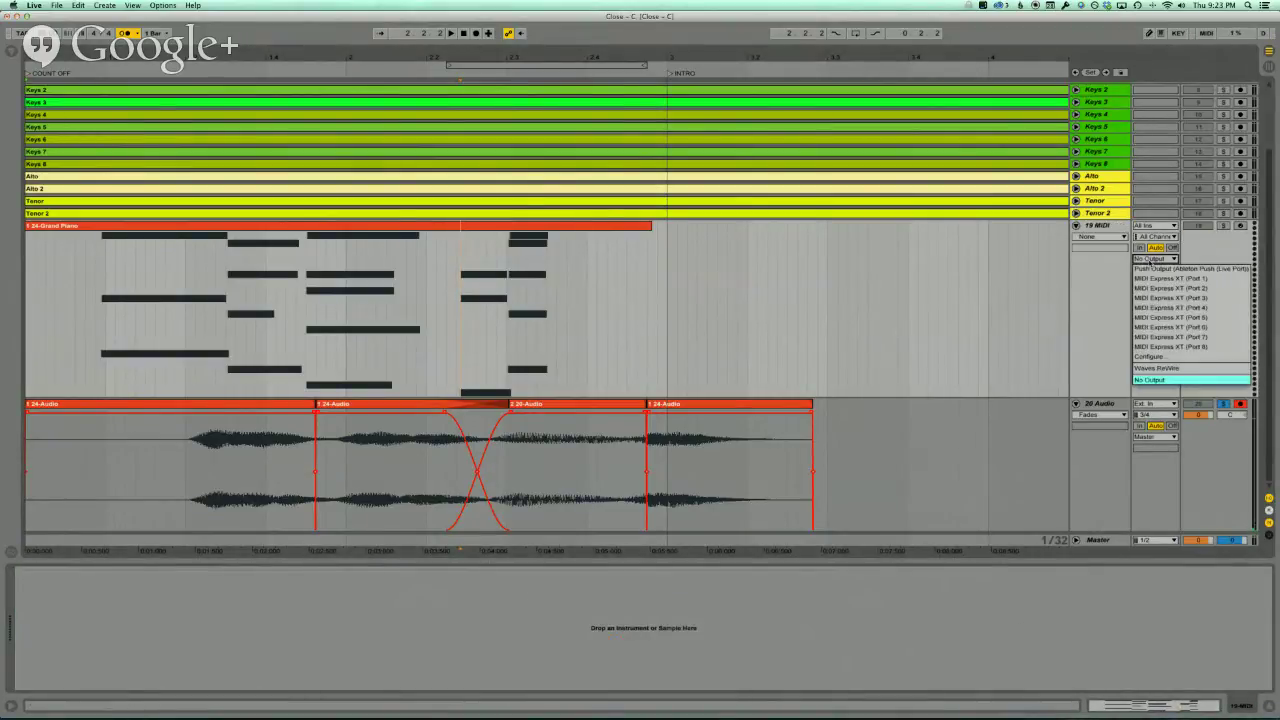
{"action": "left_click", "coordinate": [1099, 302]}
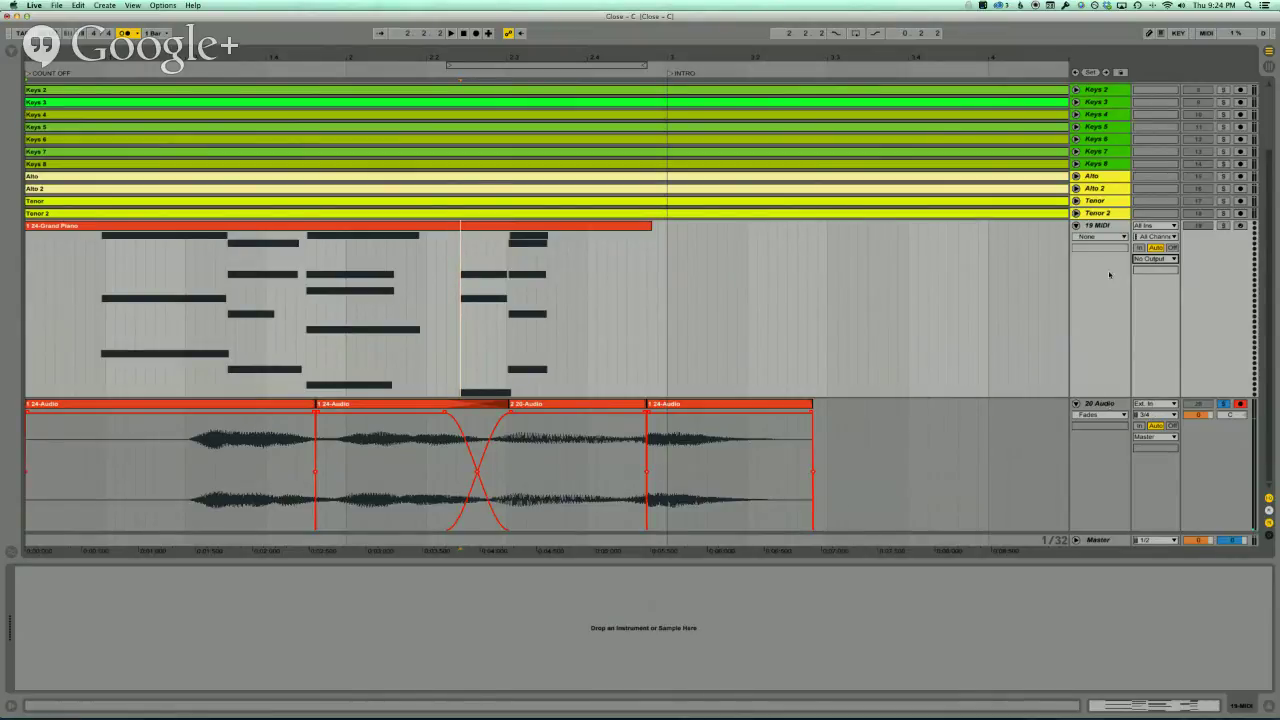
- Delete the piano clip from the 19 MIDI track, then solo the track and arm it for recording
{"action": "left_click", "coordinate": [598, 226]}
{"action": "key", "text": "Delete"}
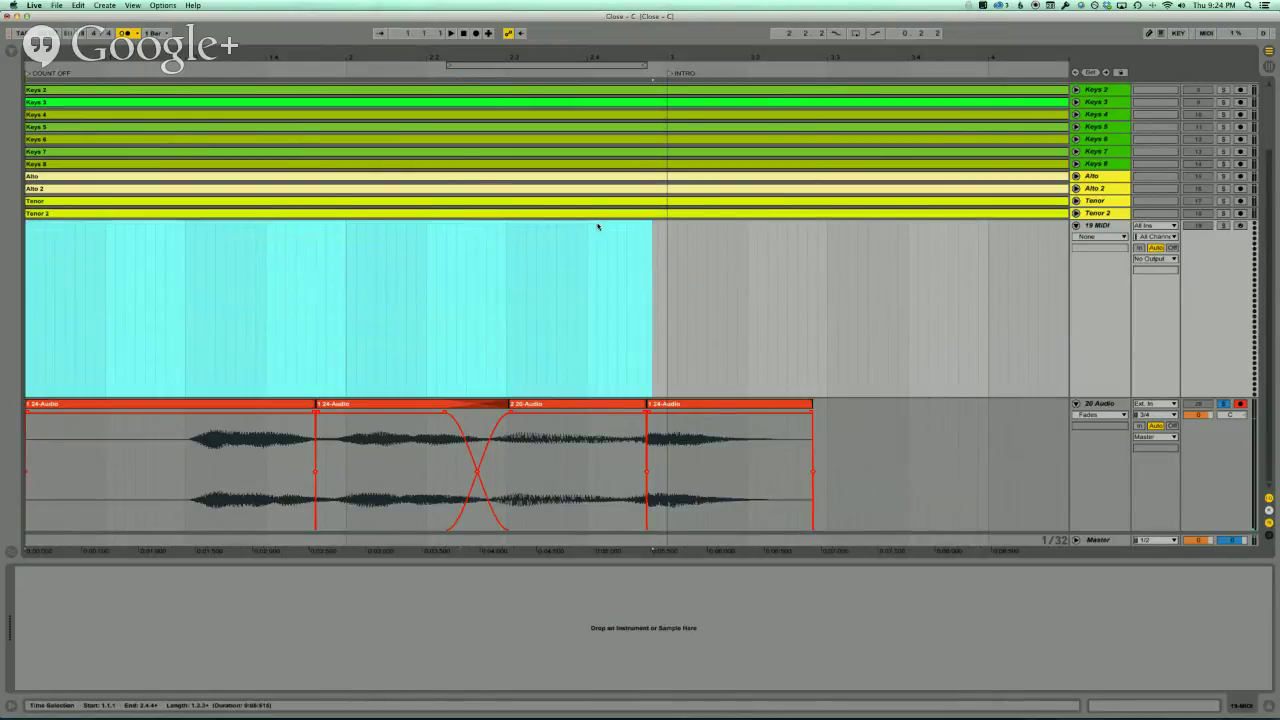
{"action": "left_click", "coordinate": [1223, 226]}
{"action": "left_click", "coordinate": [1240, 226]}
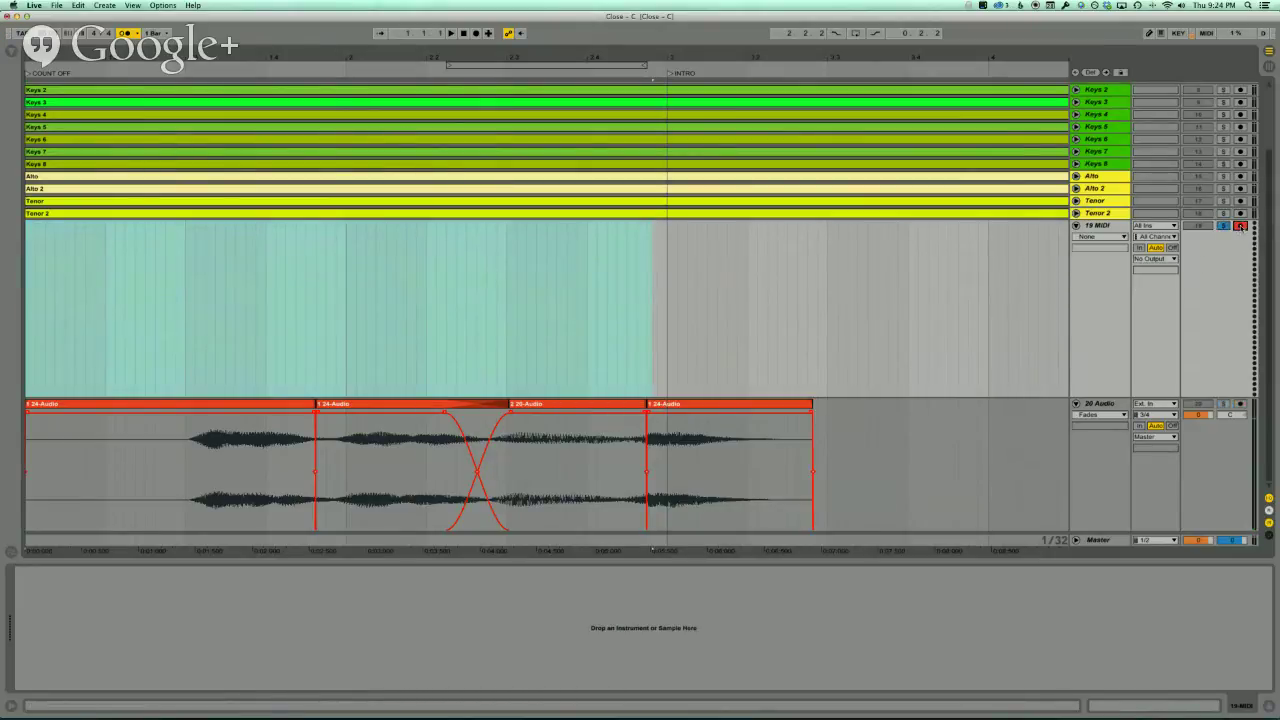
- Show the Instruments category in the browser and load External Instrument onto the 19 MIDI track
{"action": "left_click", "coordinate": [15, 54]}
{"action": "left_click", "coordinate": [33, 105]}
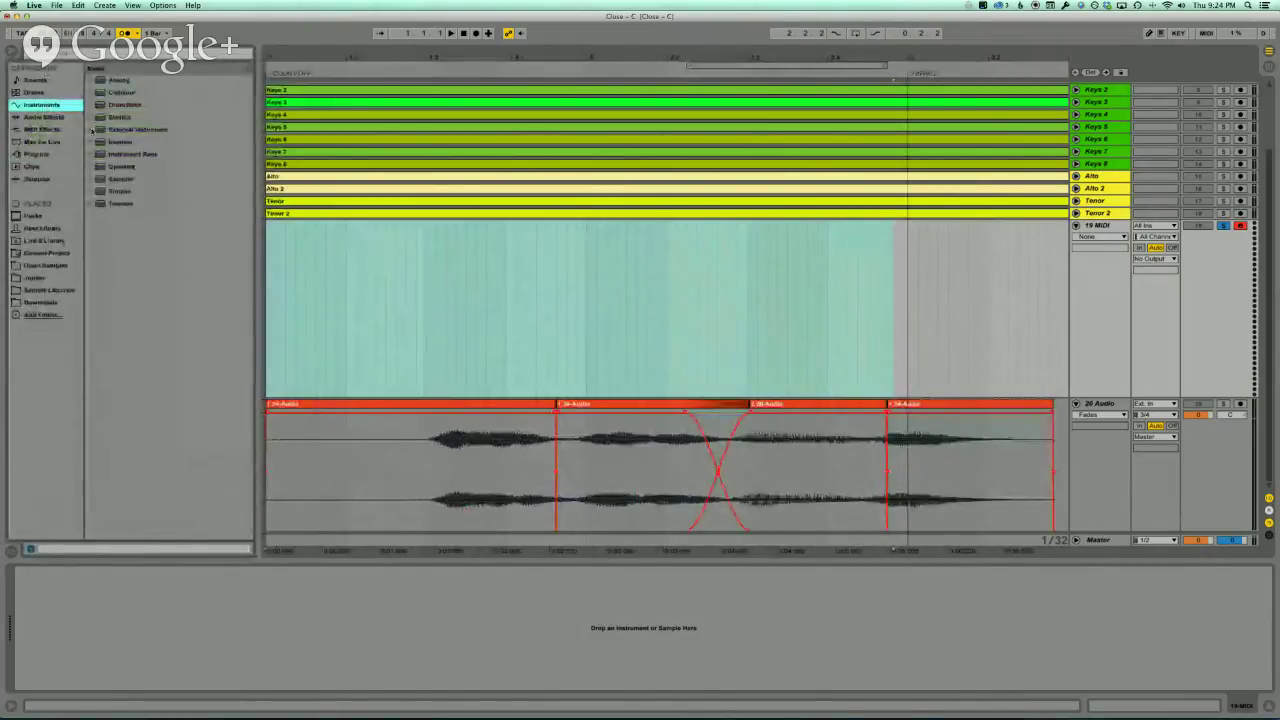
{"action": "left_click", "coordinate": [97, 130]}
{"action": "left_click", "coordinate": [97, 130]}
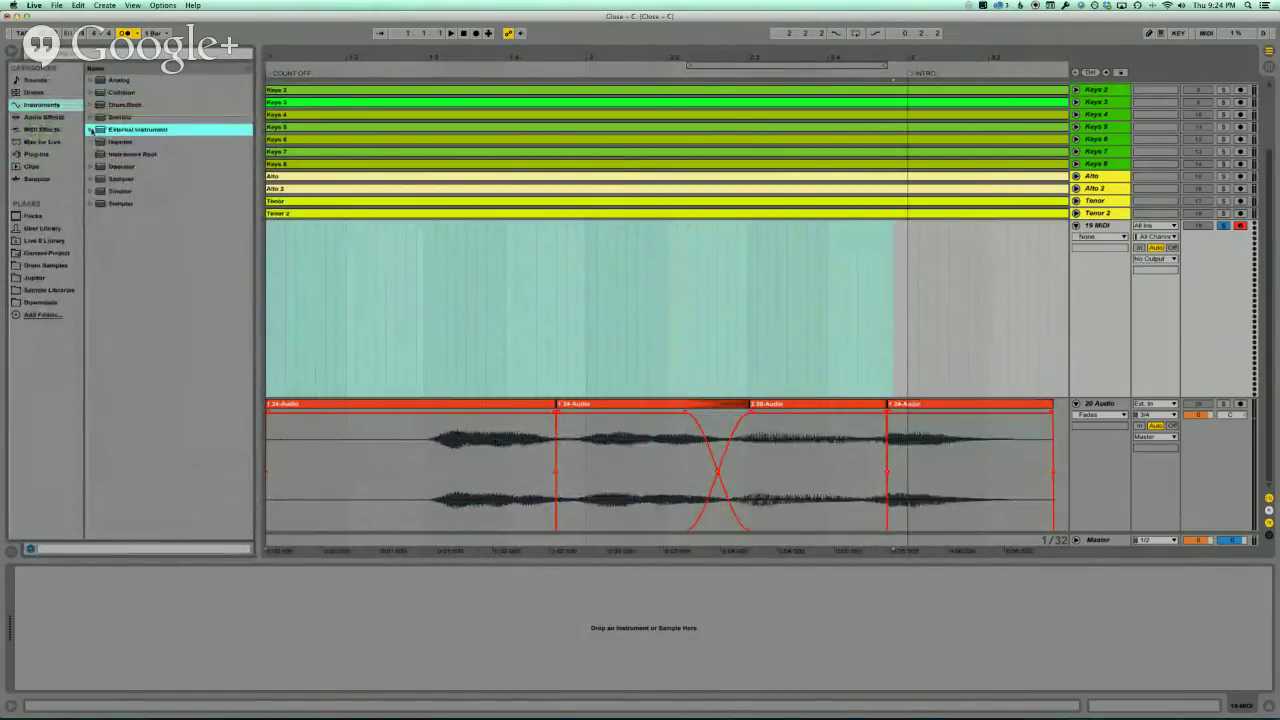
{"action": "left_click_drag", "start_coordinate": [125, 130], "coordinate": [341, 268]}
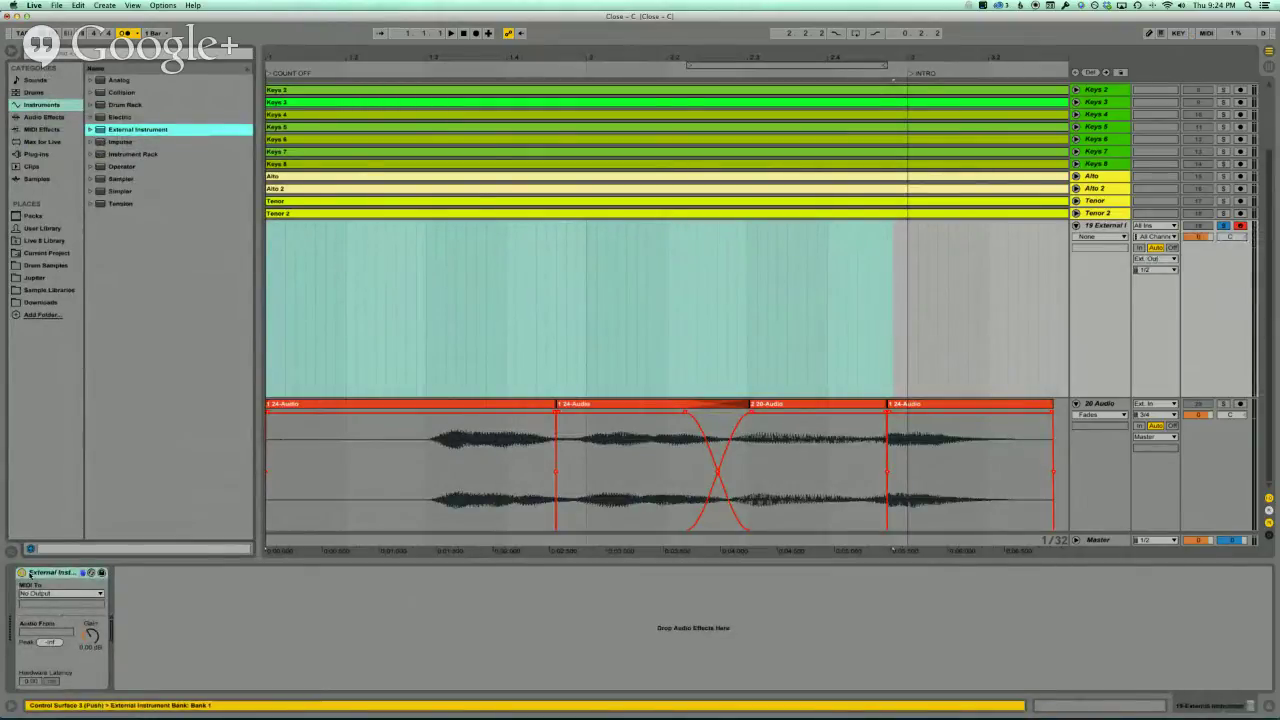
- Set the External Instrument to send MIDI to MIDI Express XT (Port 2) and take its audio from input 3/4
{"action": "left_click", "coordinate": [73, 594]}
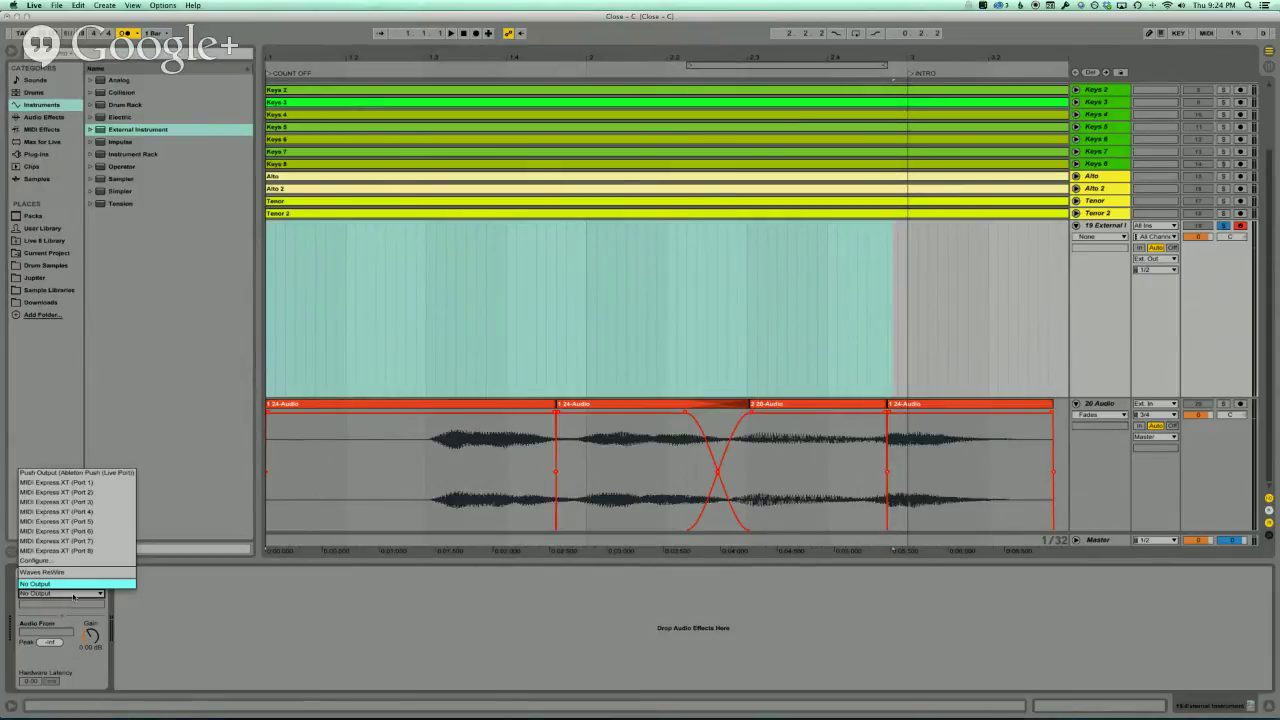
{"action": "left_click", "coordinate": [87, 491]}
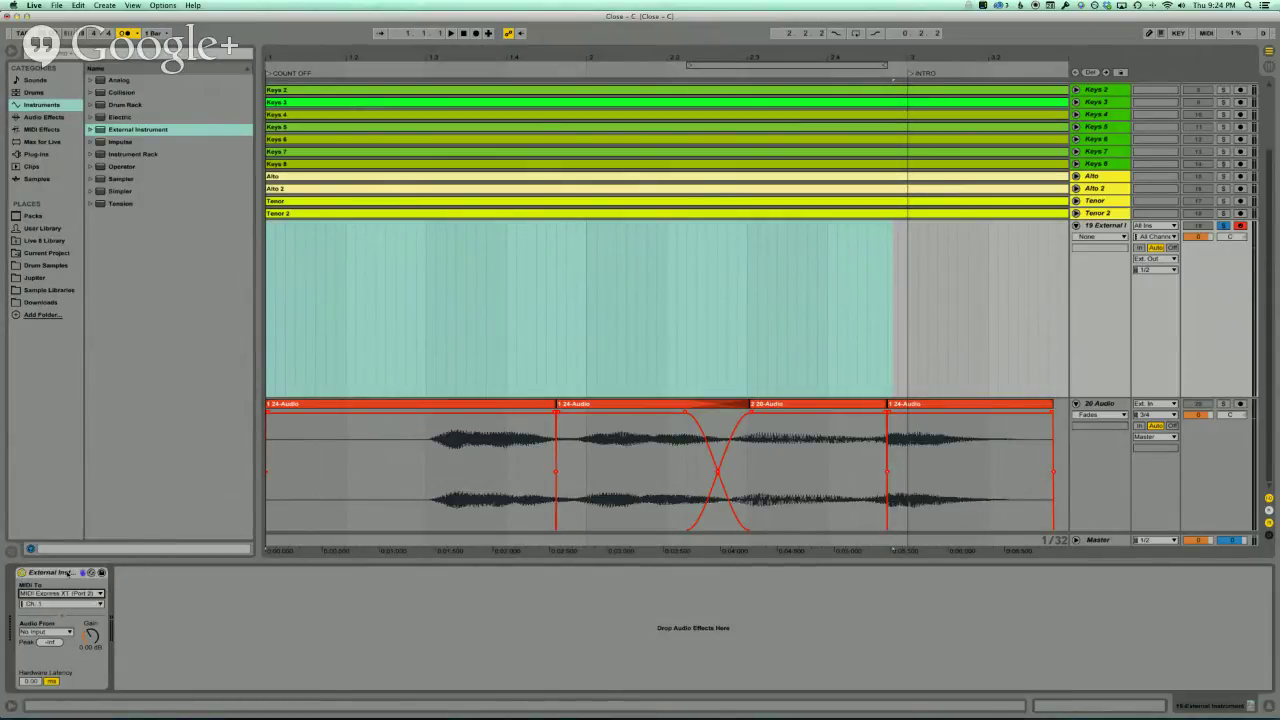
{"action": "left_click", "coordinate": [62, 633]}
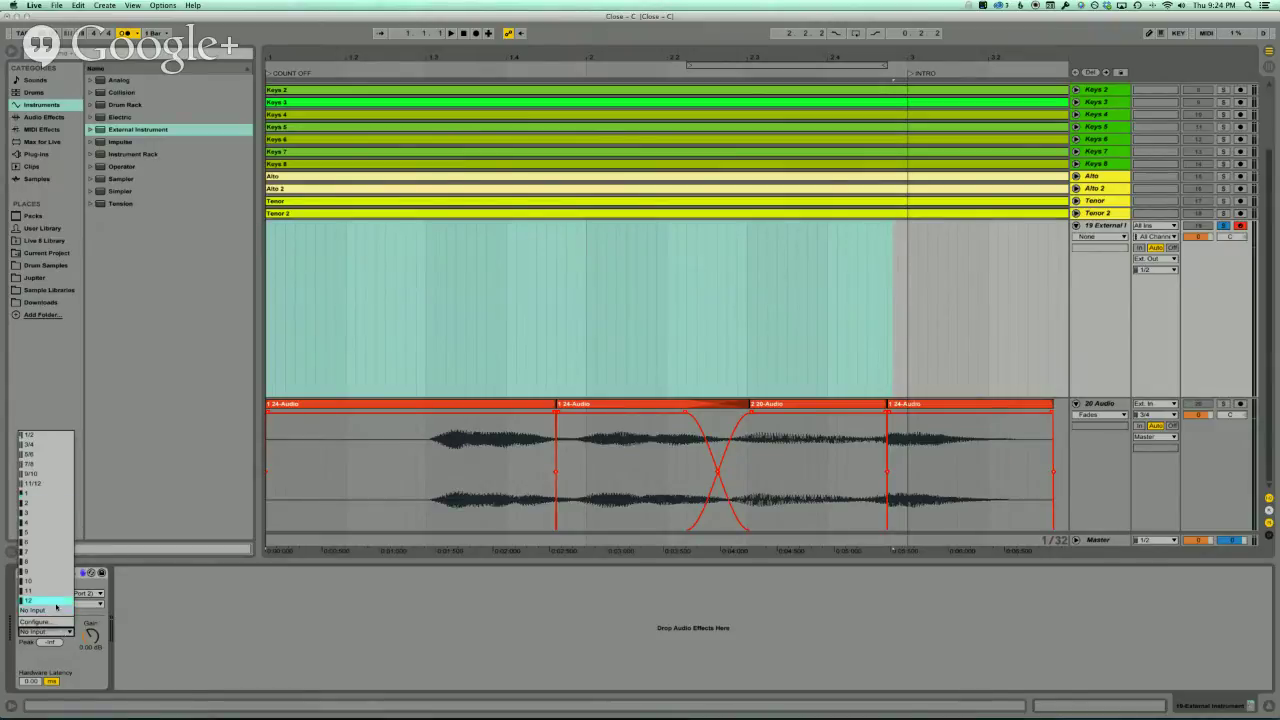
{"action": "left_click", "coordinate": [41, 445]}
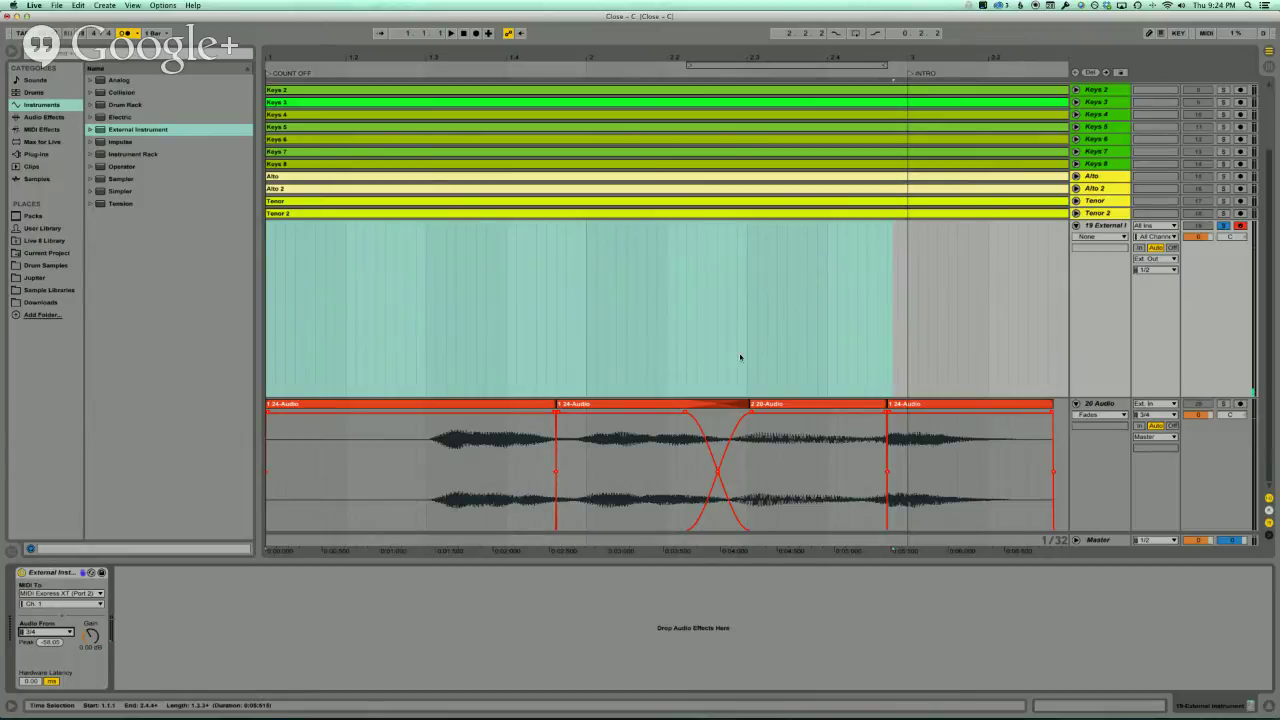
- Record a MIDI take of five chords on the 19 External Instrument track from the start of the song
{"action": "left_click", "coordinate": [1098, 227]}
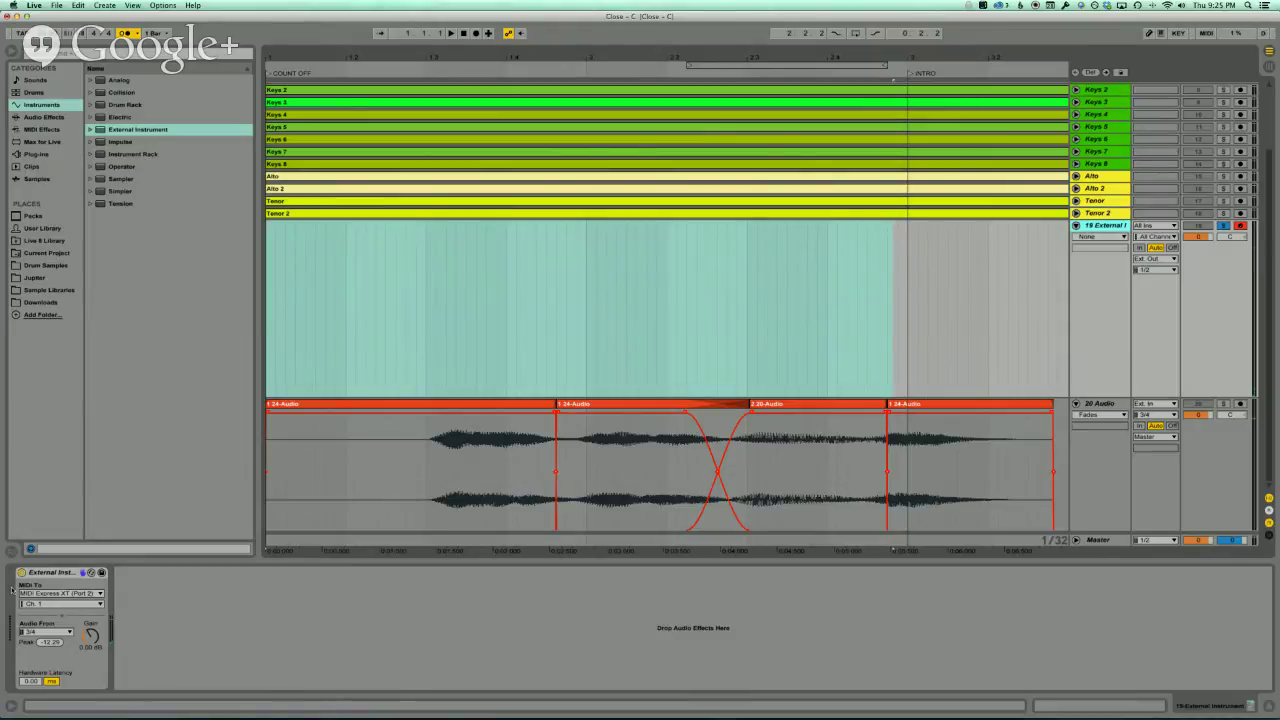
{"action": "left_click", "coordinate": [48, 574]}
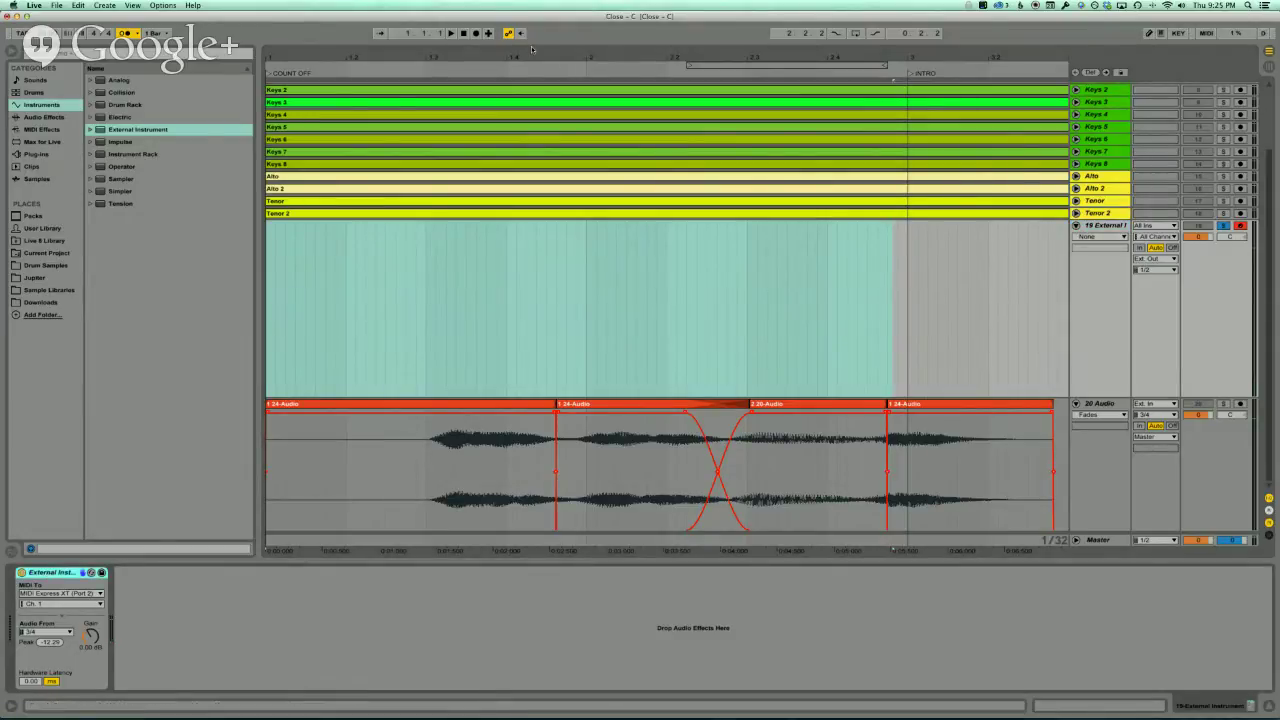
{"action": "left_click", "coordinate": [478, 33]}
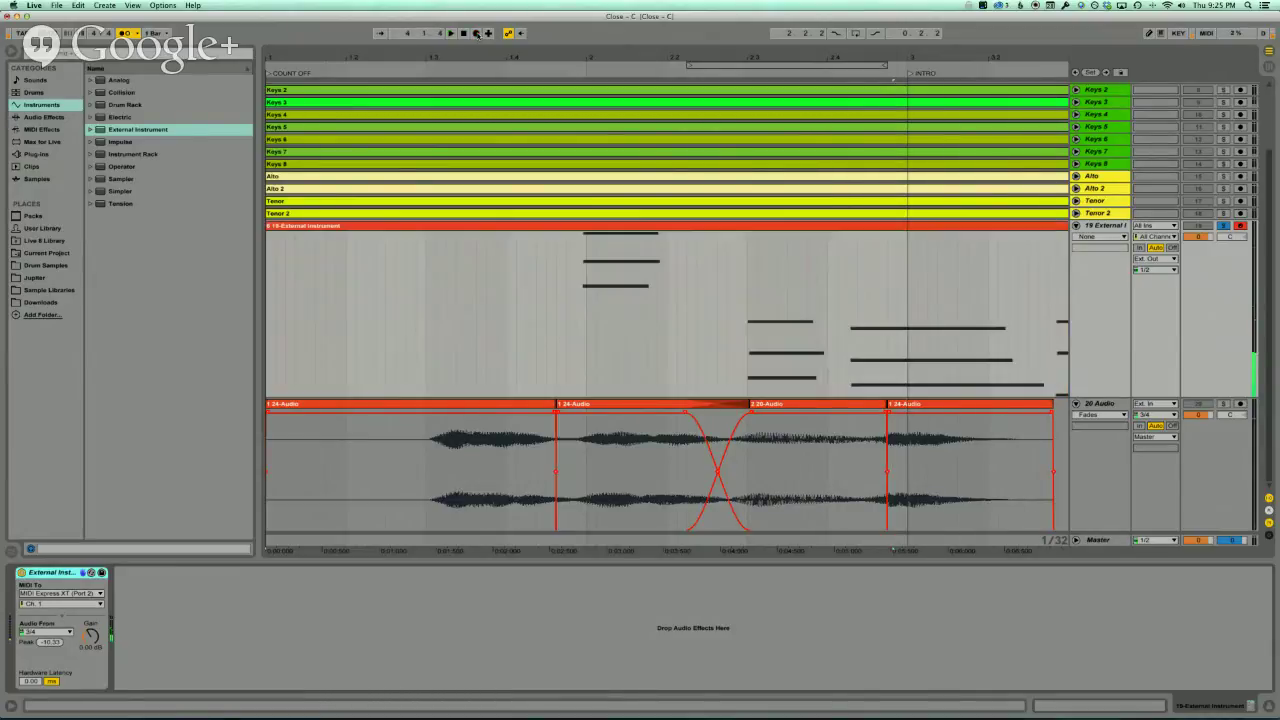
{"action": "left_click", "coordinate": [477, 33]}
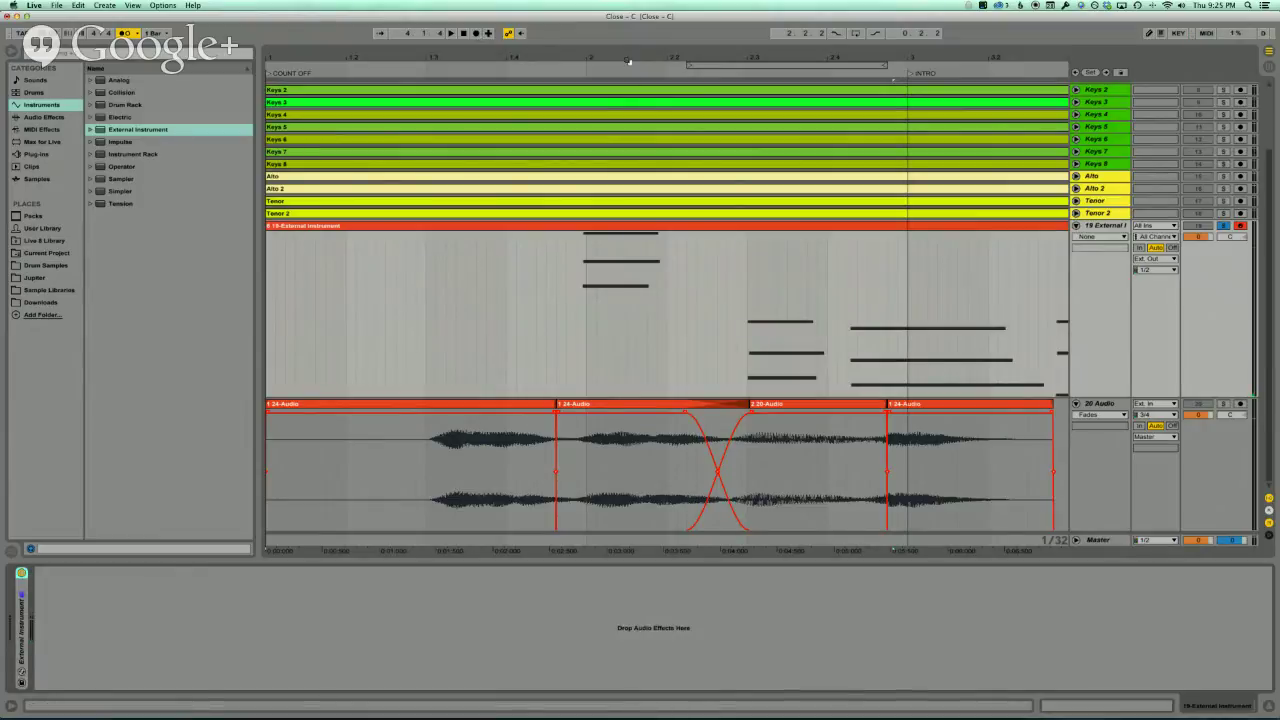
- Examine the recorded External Instrument clip's notes in the enlarged MIDI editor and return to the arrangement
{"action": "left_click", "coordinate": [627, 61]}
{"action": "key", "text": "minus"}
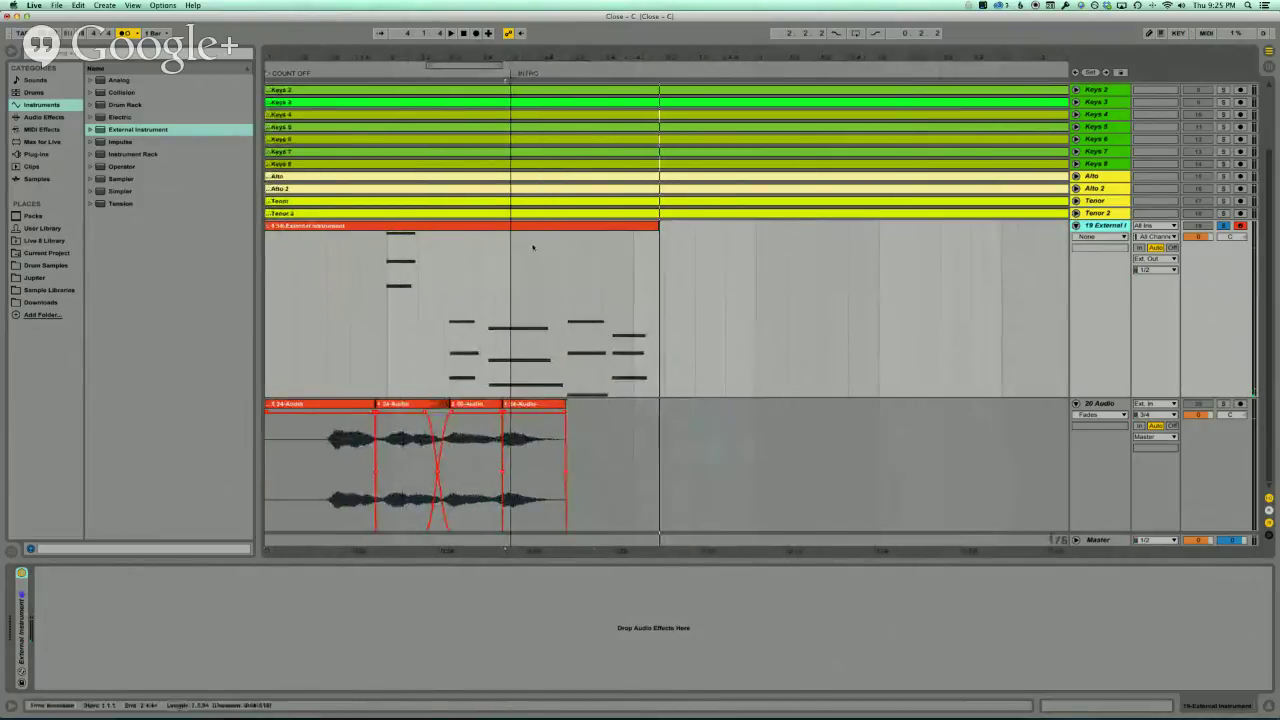
{"action": "double_click", "coordinate": [521, 231]}
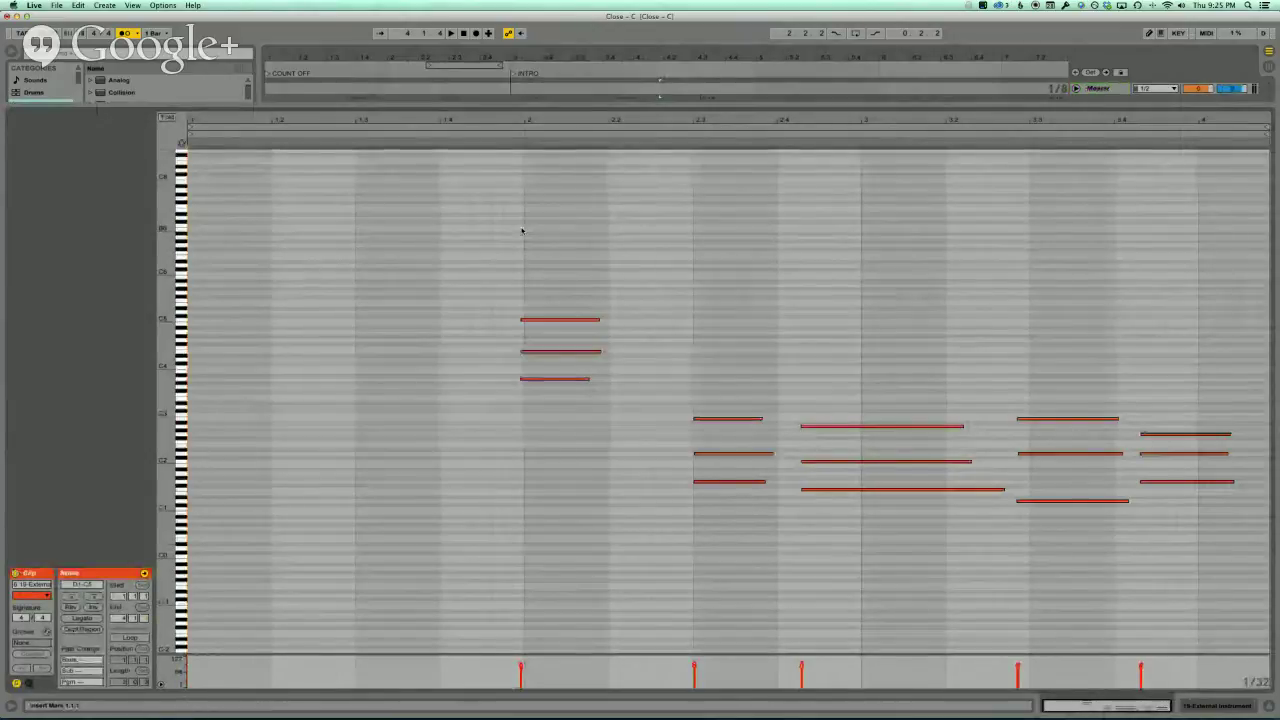
{"action": "key", "text": "super+alt+l"}
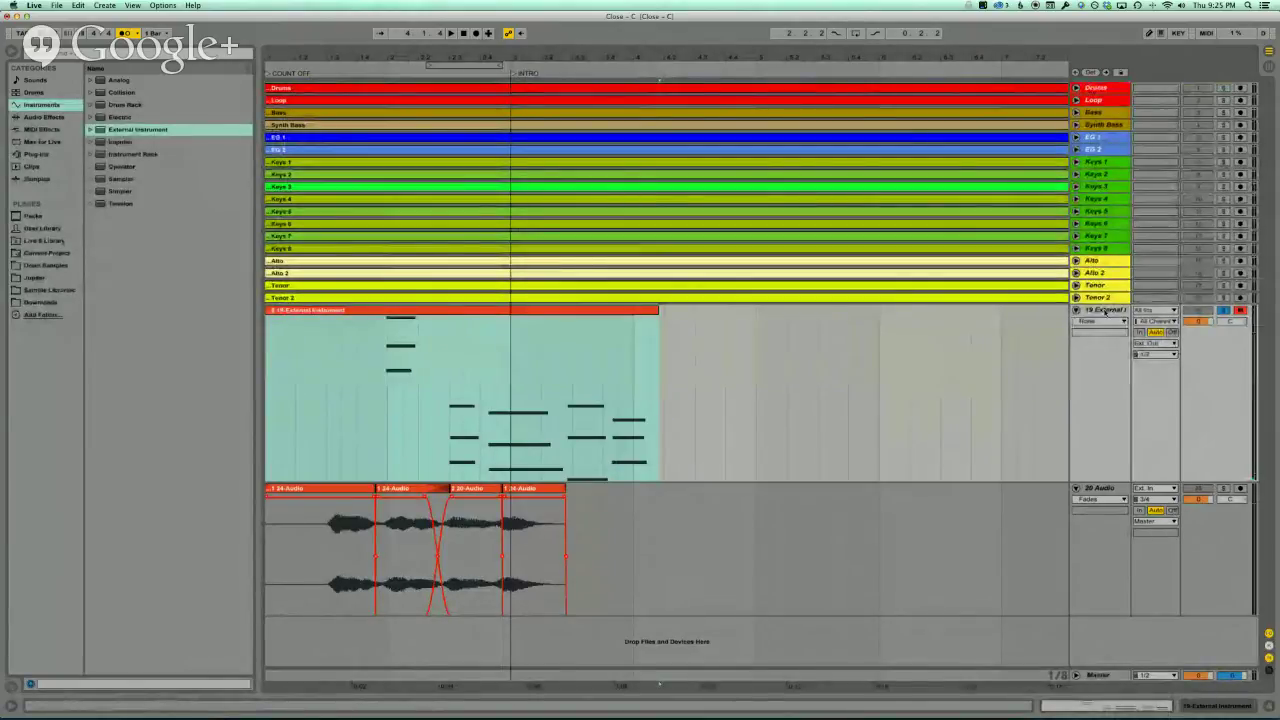
- Show the Audio Effects category in the browser and add External Audio Effect after the External Instrument on track 19
{"action": "left_click", "coordinate": [47, 117]}
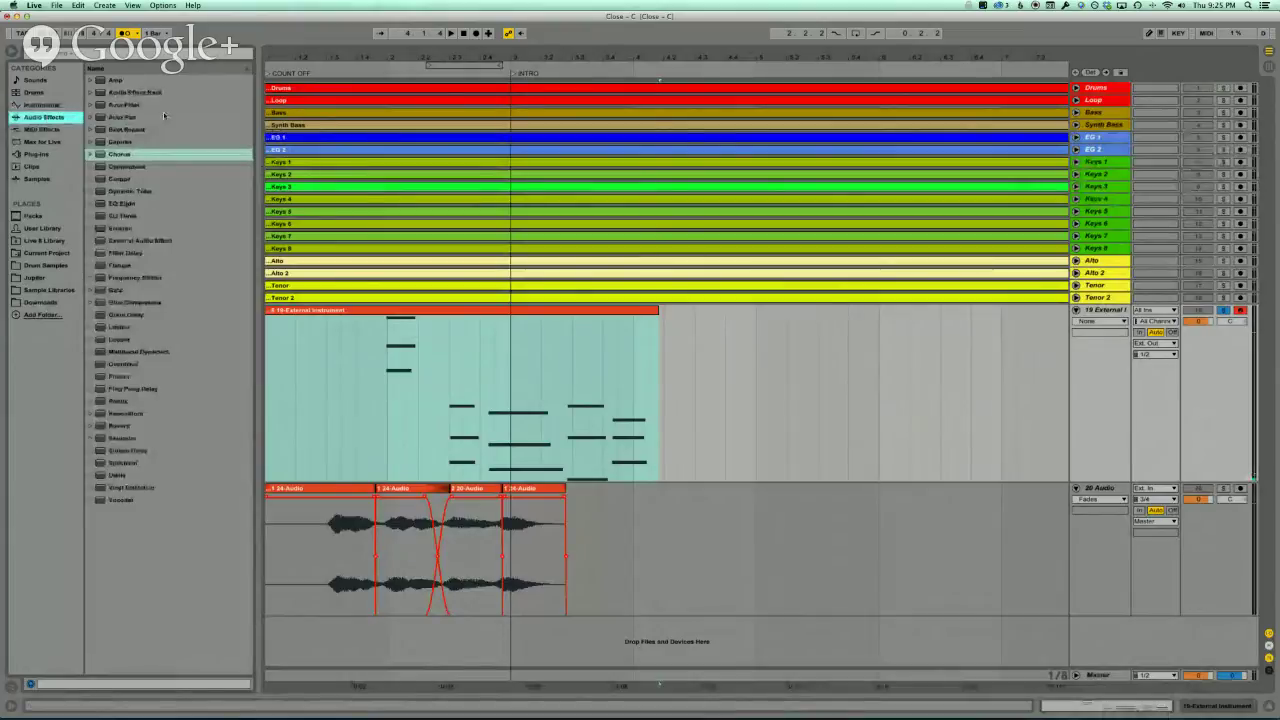
{"action": "left_click", "coordinate": [140, 241]}
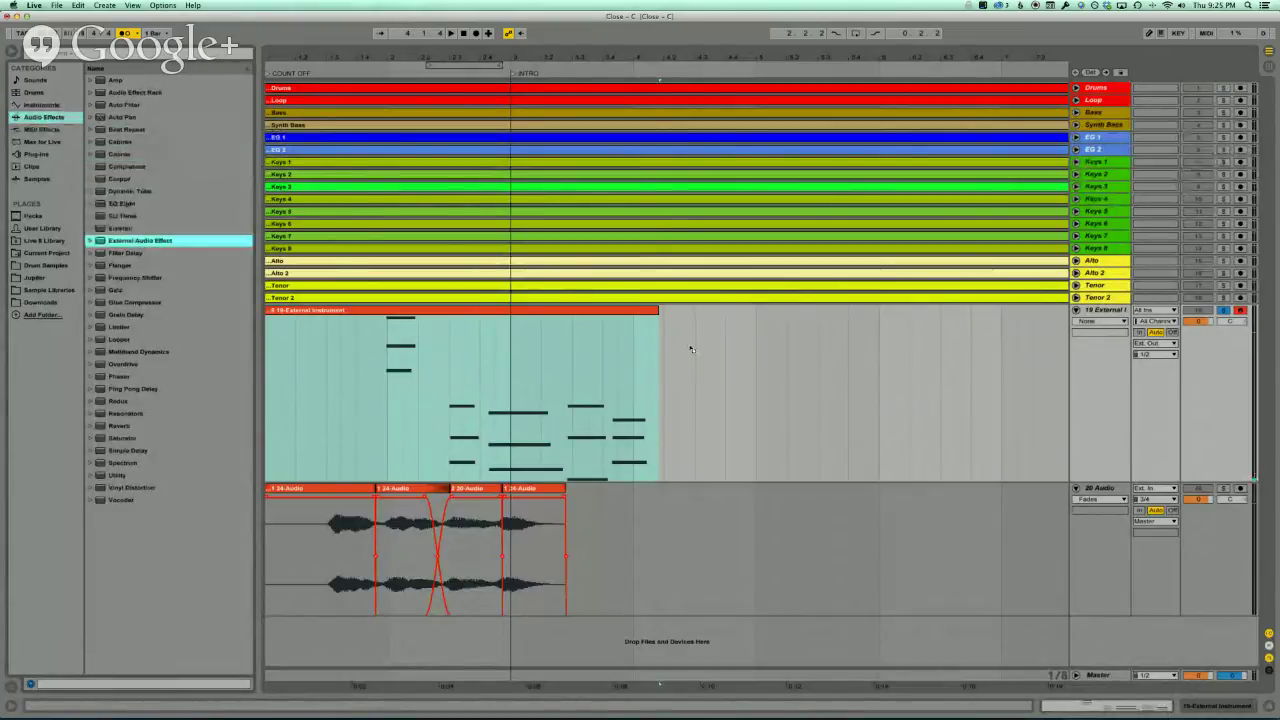
{"action": "key", "text": "Return"}
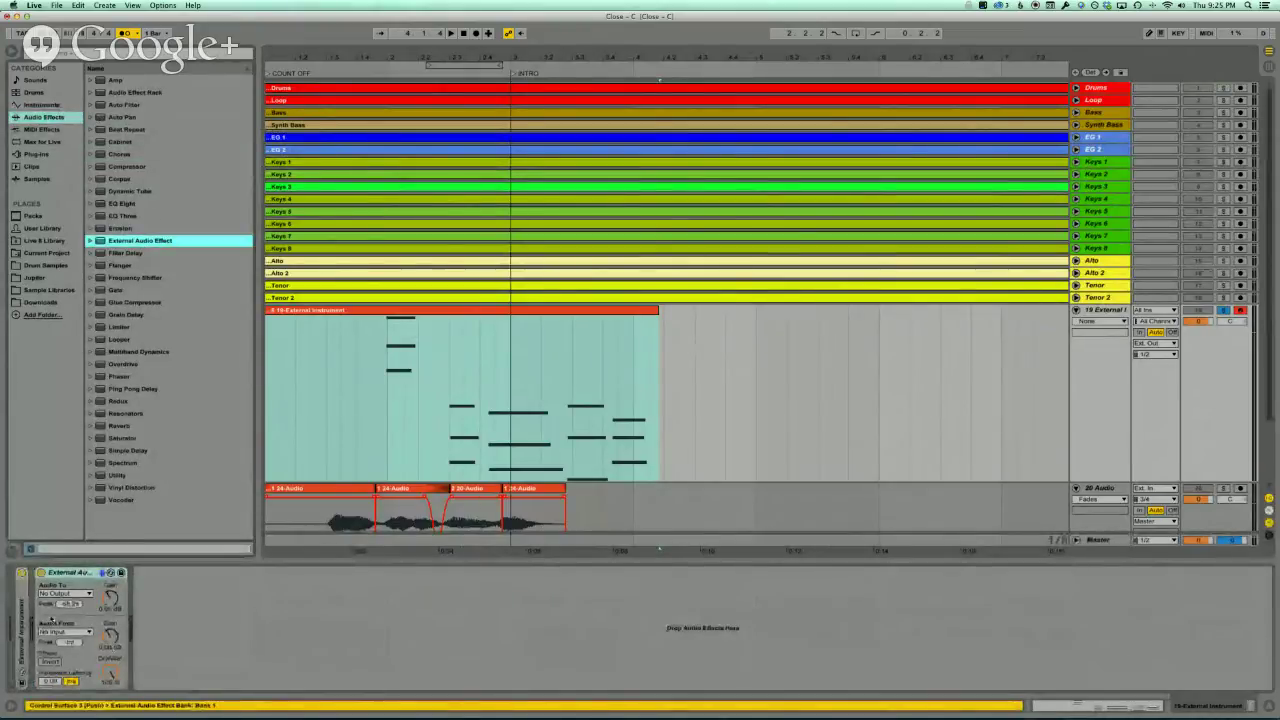
- Set the External Audio Effect's Audio To and Audio From to 5/6 and its Dry/Wet to 0%
{"action": "left_click", "coordinate": [70, 594]}
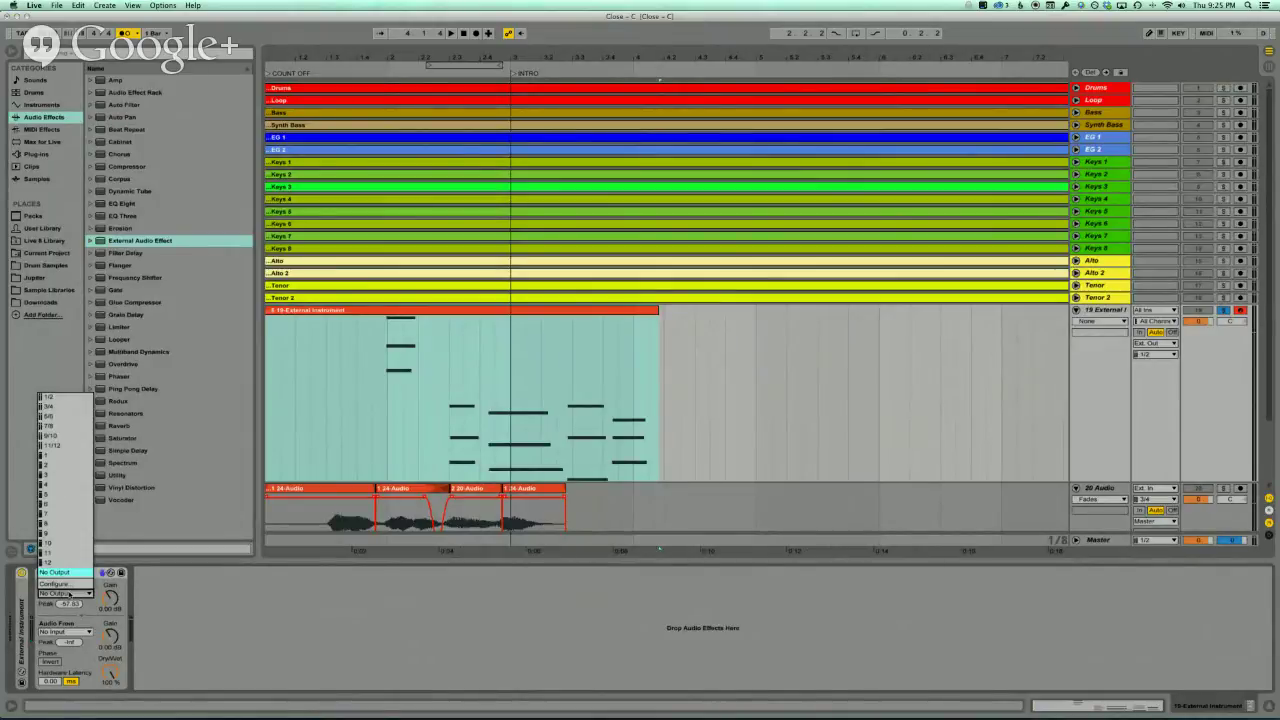
{"action": "left_click", "coordinate": [54, 417]}
{"action": "left_click", "coordinate": [71, 632]}
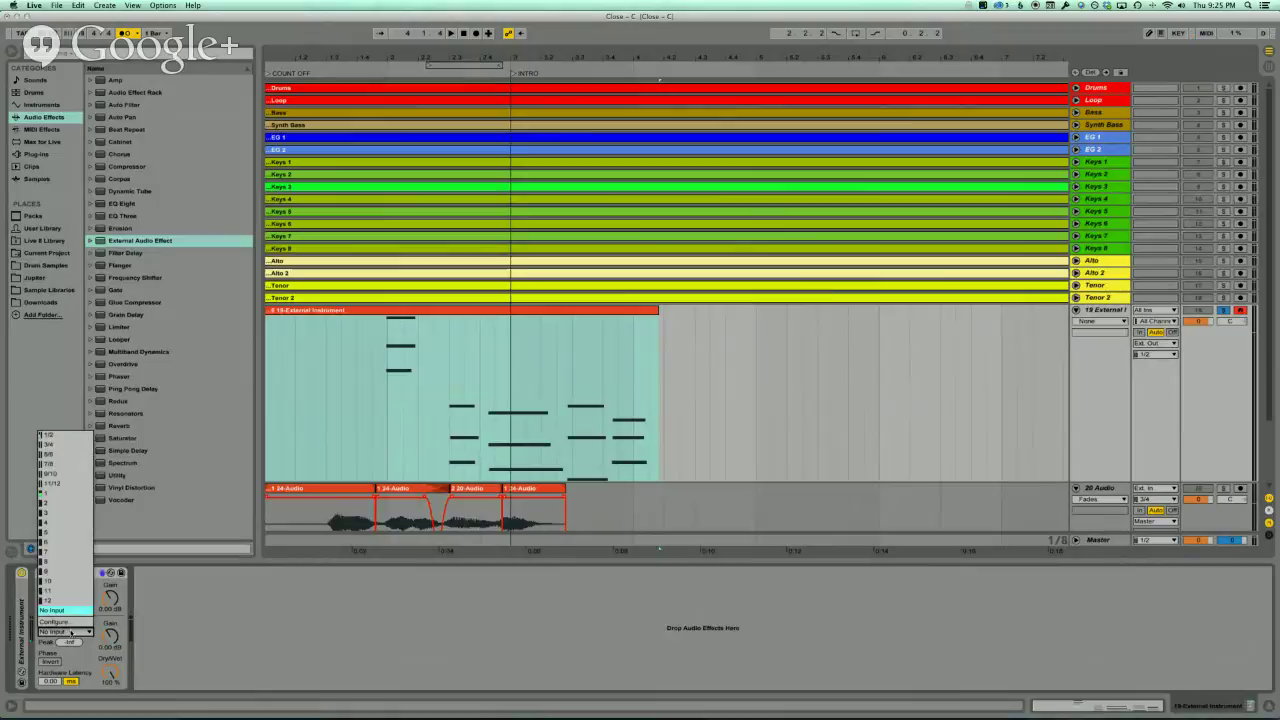
{"action": "left_click", "coordinate": [77, 458]}
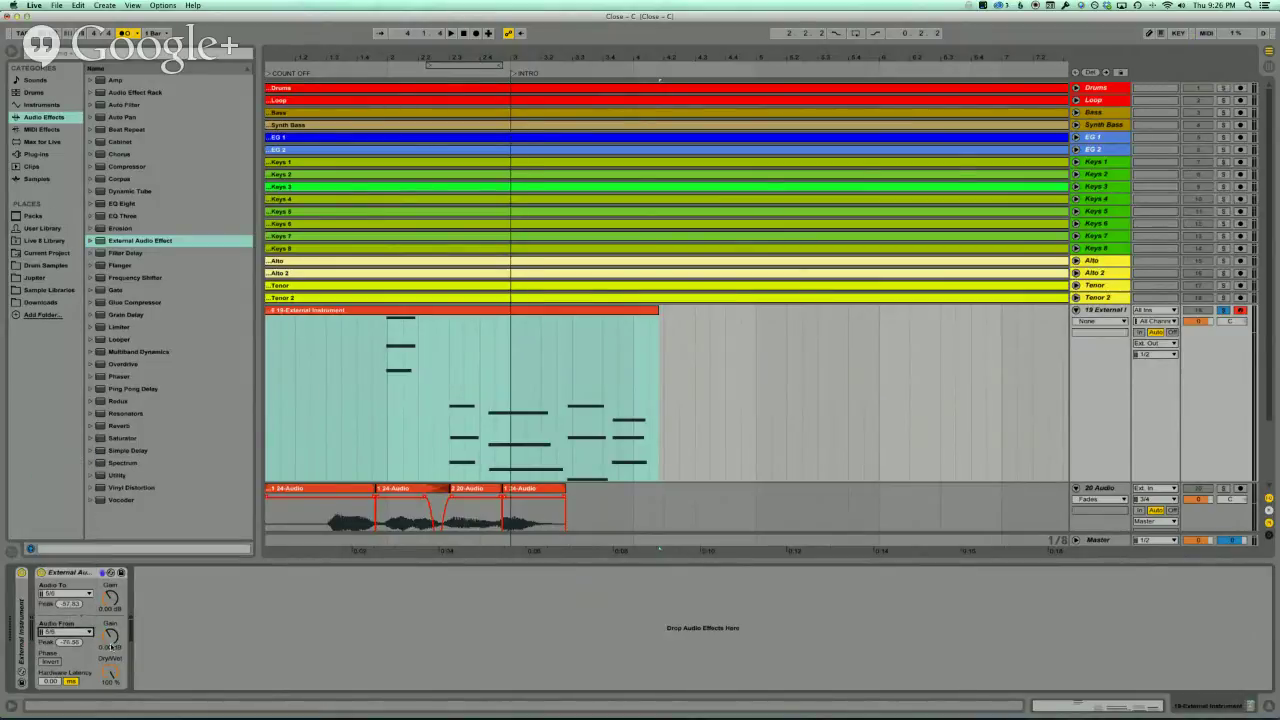
{"action": "left_click_drag", "start_coordinate": [111, 670], "coordinate": [113, 675]}
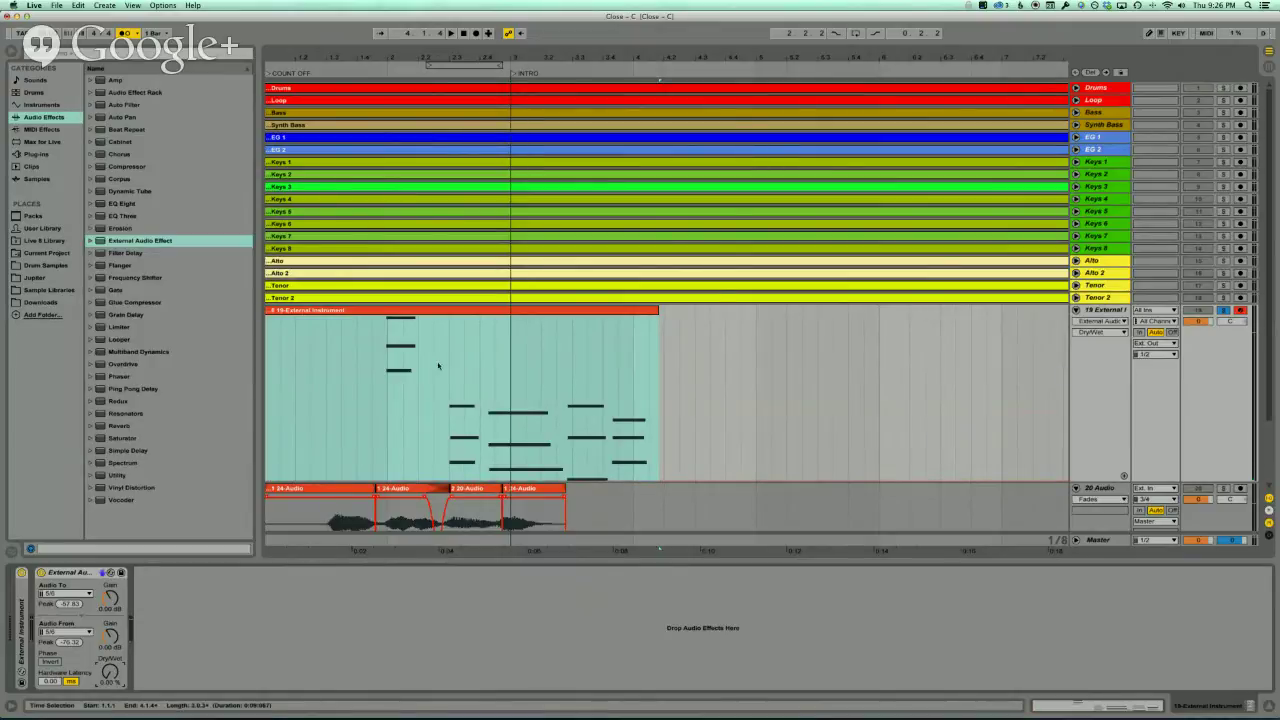
- Loop the section from 2.2.3 to 4.1.4 of the External Instrument clip and start playback at an adjusted system volume
{"action": "left_click_drag", "start_coordinate": [438, 366], "coordinate": [656, 366]}
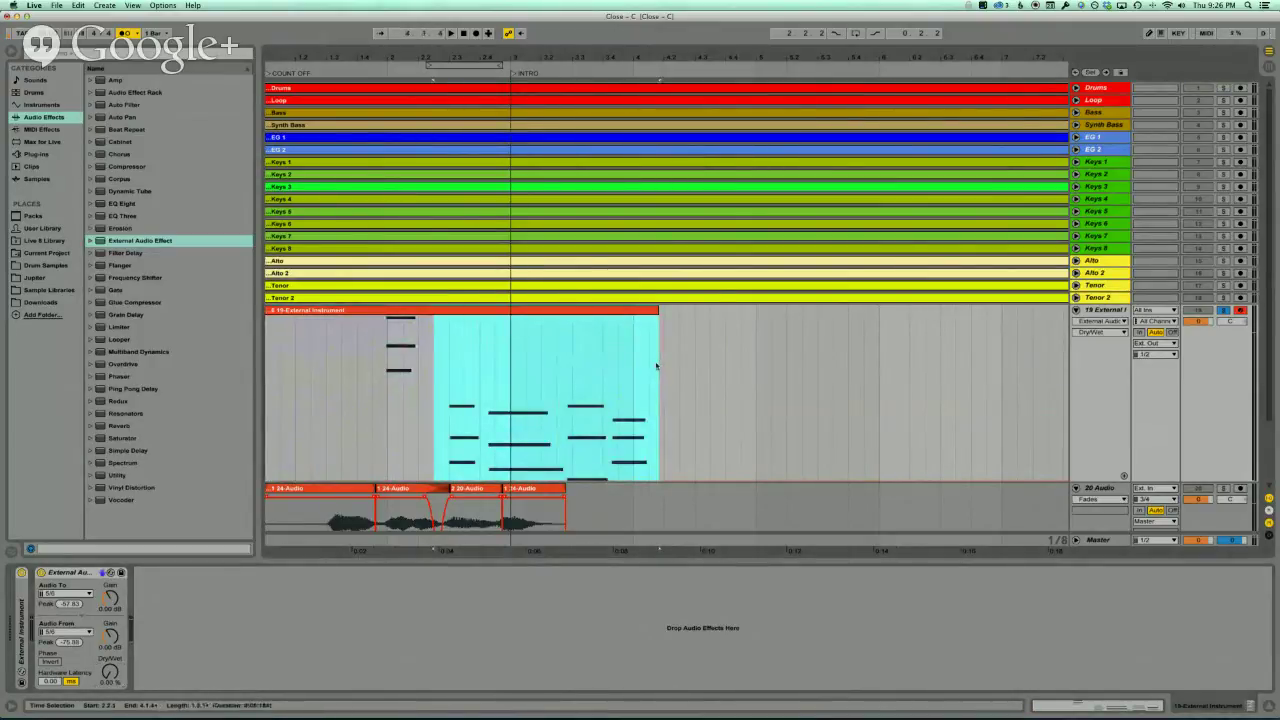
{"action": "key", "text": "super+l"}
{"action": "key", "text": "XF86AudioRaiseVolume"}
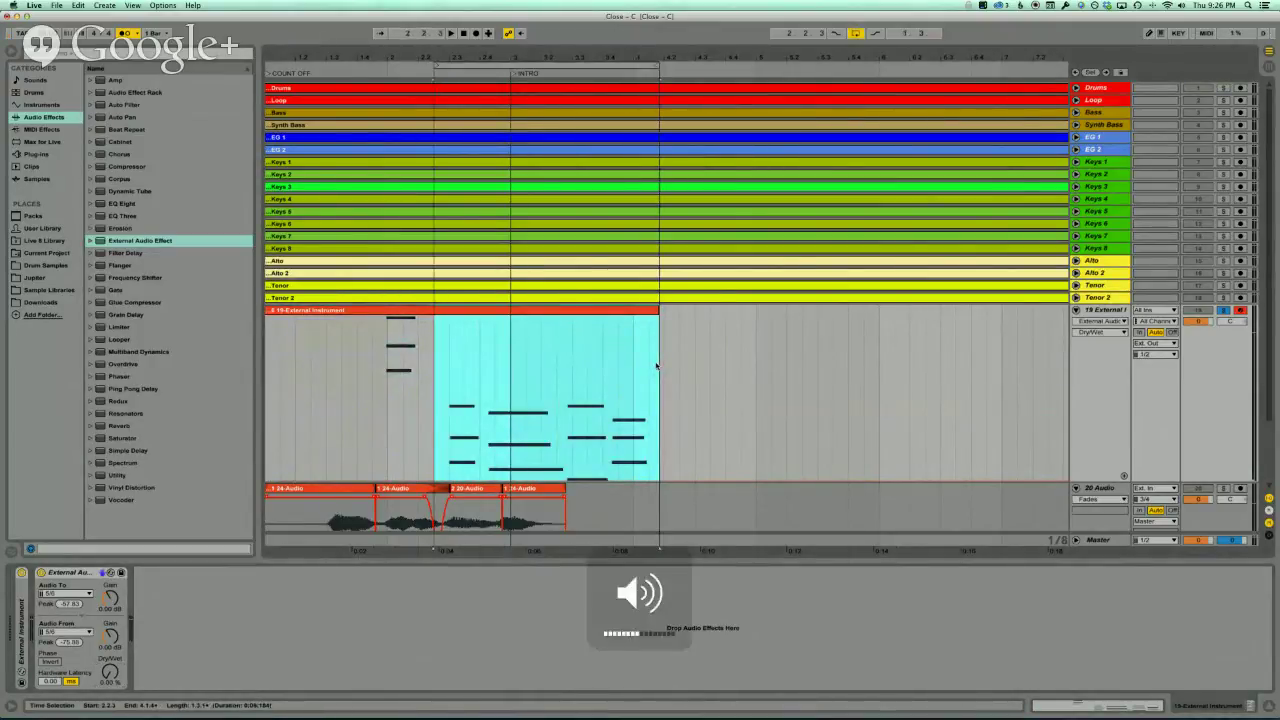
{"action": "key", "text": "space"}
{"action": "key", "text": "XF86AudioLowerVolume"}
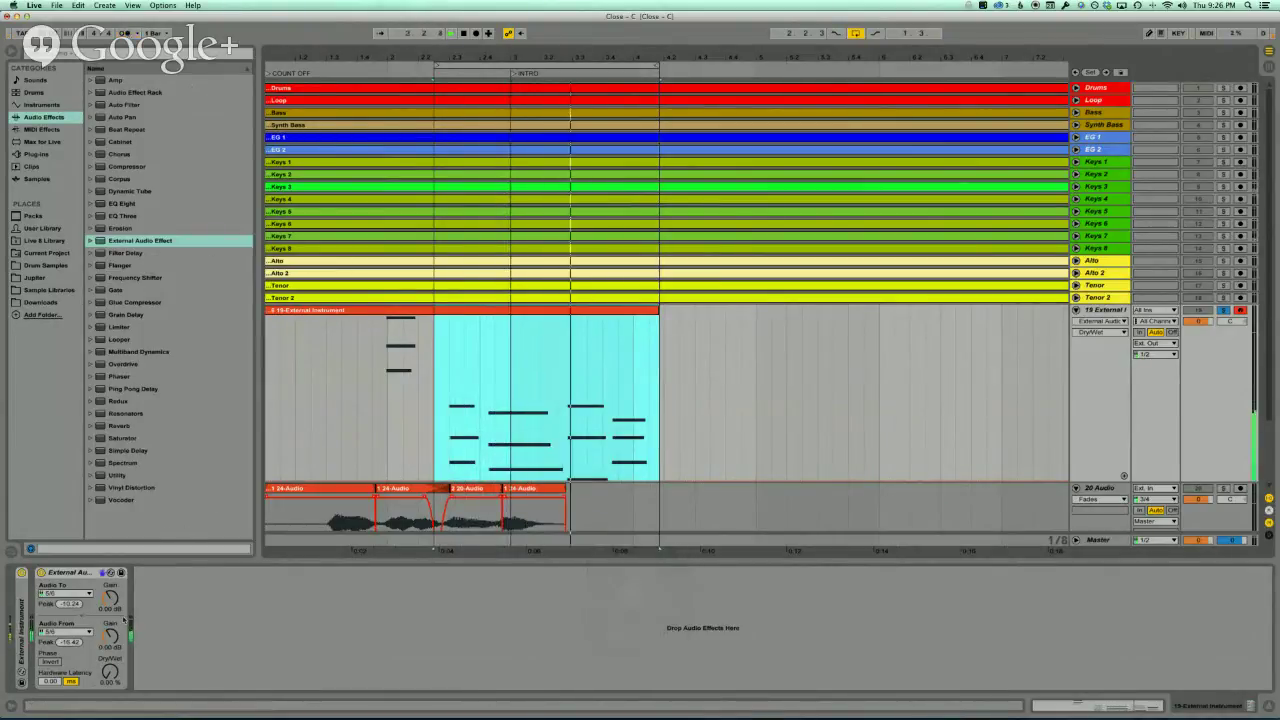
- Raise the External Audio Effect's Dry/Wet to about 79% during playback, then stop and lower the system volume
{"action": "left_click_drag", "start_coordinate": [107, 680], "coordinate": [106, 681]}
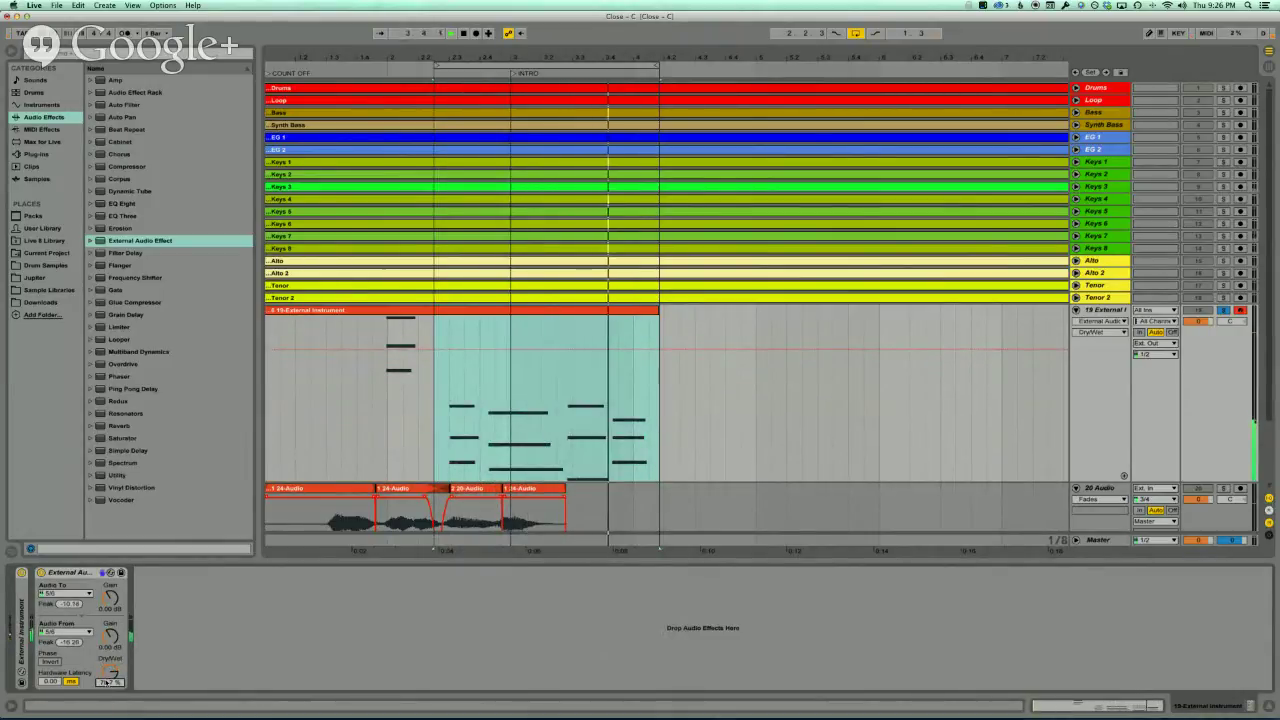
{"action": "key", "text": "space"}
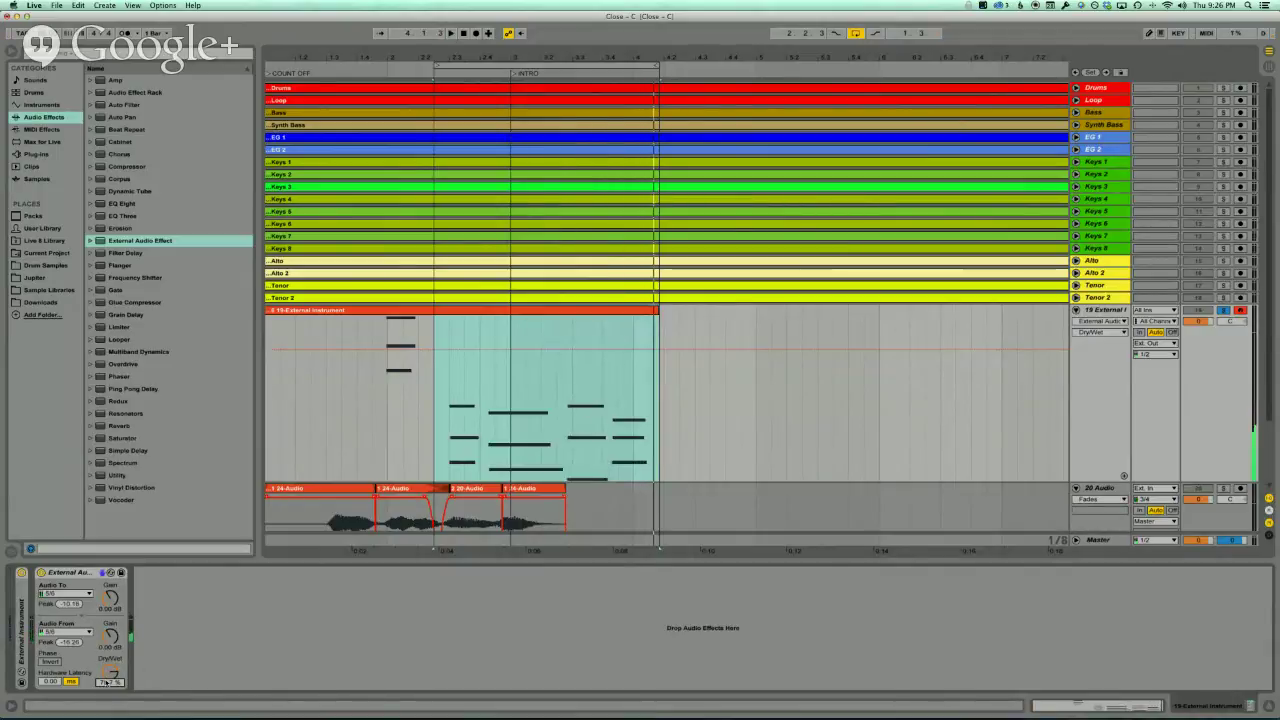
{"action": "key", "text": "XF86AudioLowerVolume"}
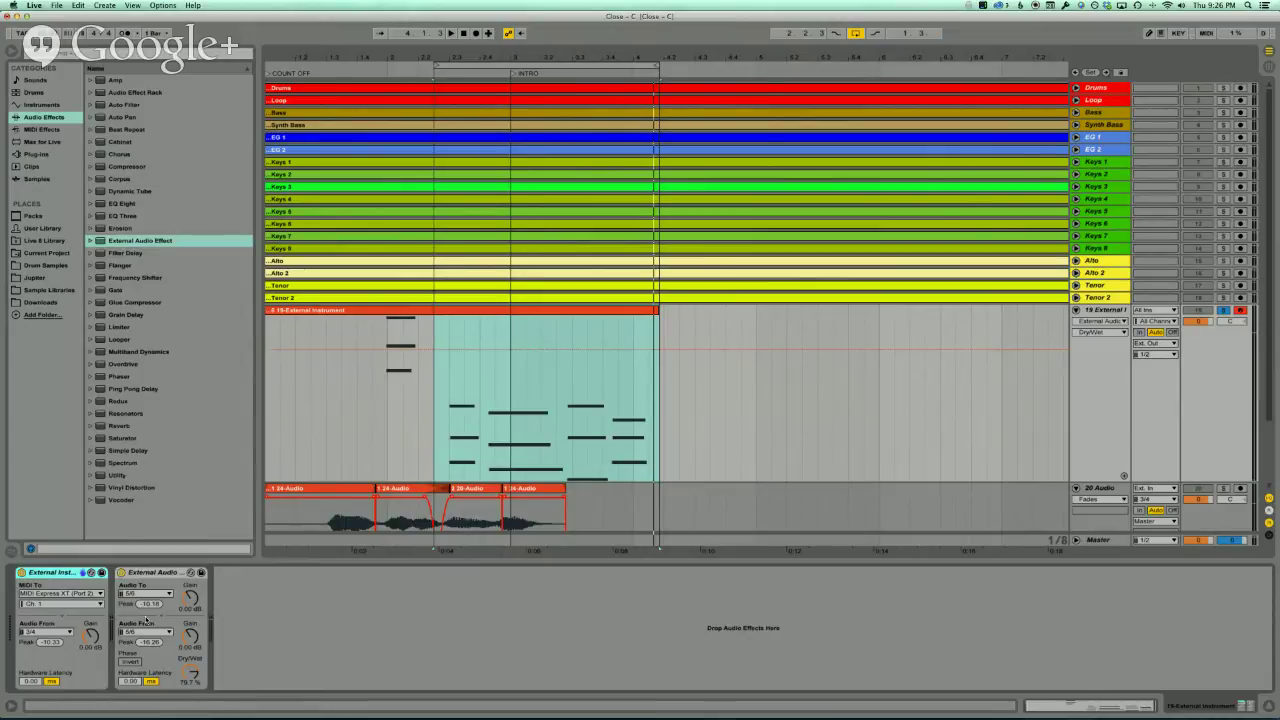
- Save the External Instrument device's settings as a user preset named Juno
{"action": "left_click", "coordinate": [101, 573]}
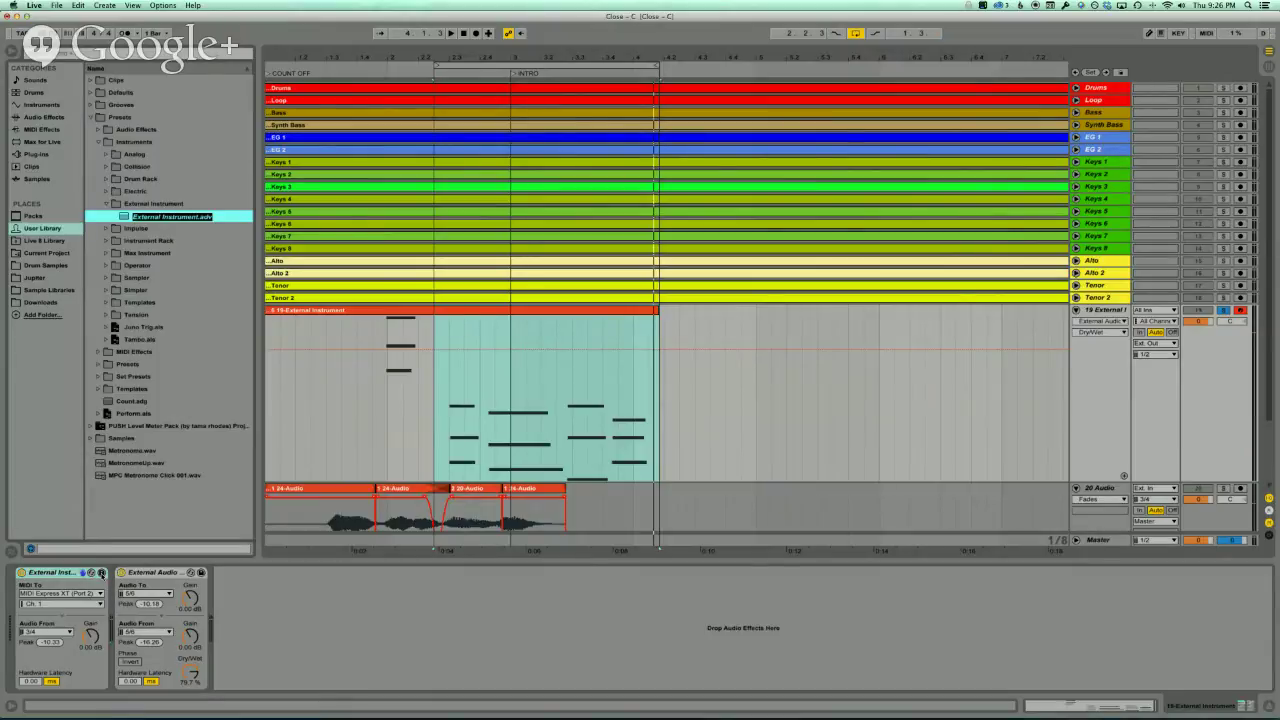
{"action": "type", "text": "Juno"}
{"action": "key", "text": "Return"}
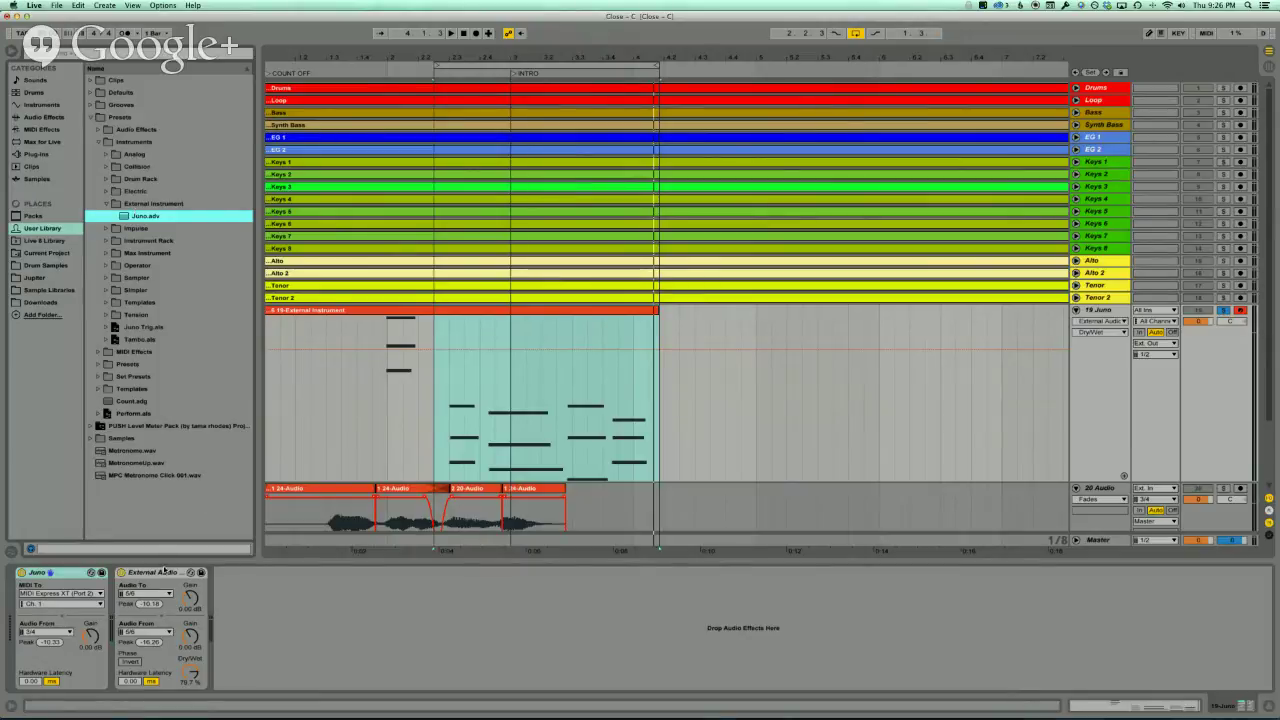
- Save the External Audio Effect's settings as a preset named Blue Sky and hide the browser
{"action": "left_click", "coordinate": [163, 573]}
{"action": "left_click", "coordinate": [200, 572]}
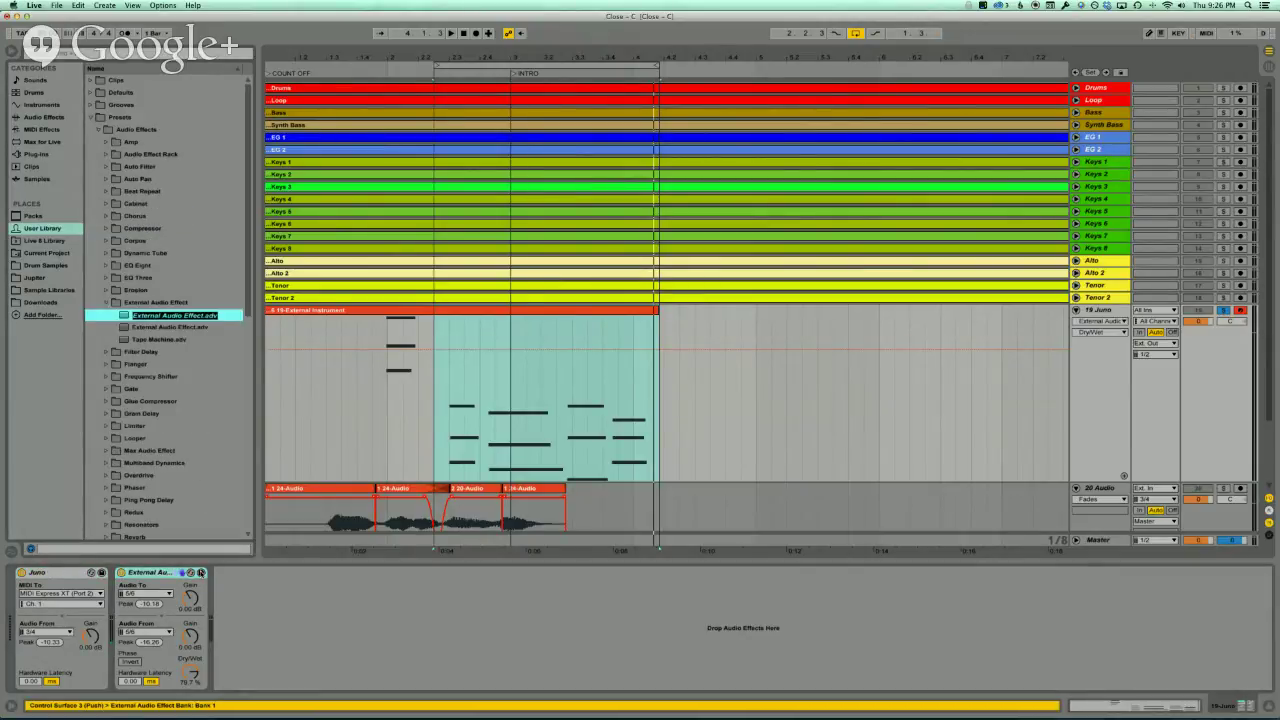
{"action": "type", "text": "Blue Sky"}
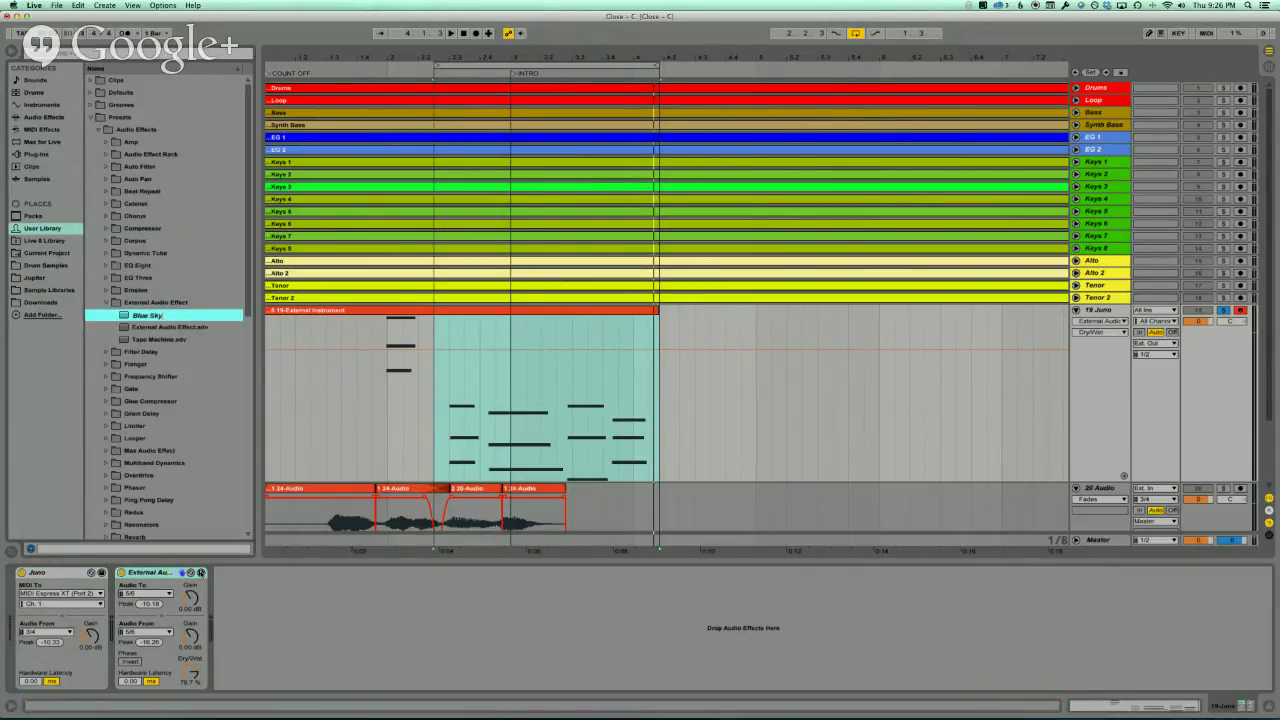
{"action": "key", "text": "Return"}
{"action": "key", "text": "super+alt+b"}
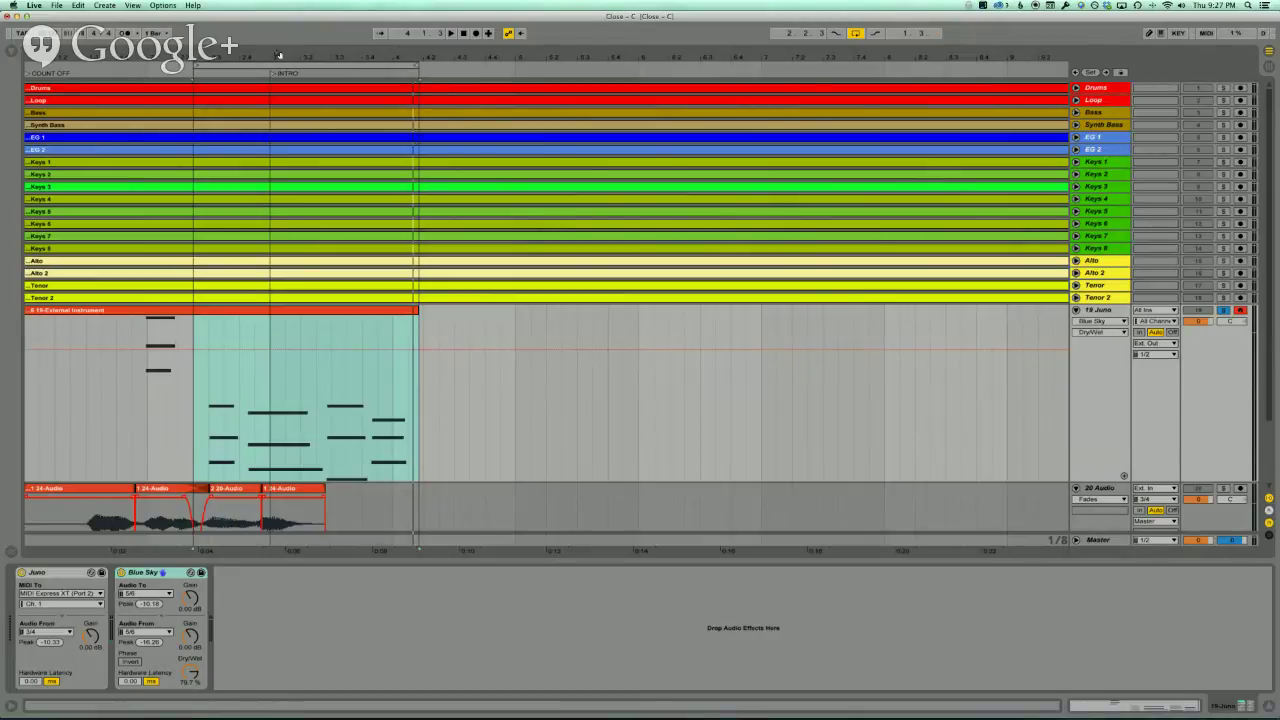
- Draw a Track Panning envelope on the 19 Juno track that swings to one side, then the other, and returns to centre
{"action": "mouse_move", "coordinate": [279, 56]}
{"action": "left_mouse_down"}
{"action": "mouse_move", "coordinate": [281, 40]}
{"action": "mouse_move", "coordinate": [290, 55]}
{"action": "left_mouse_up"}
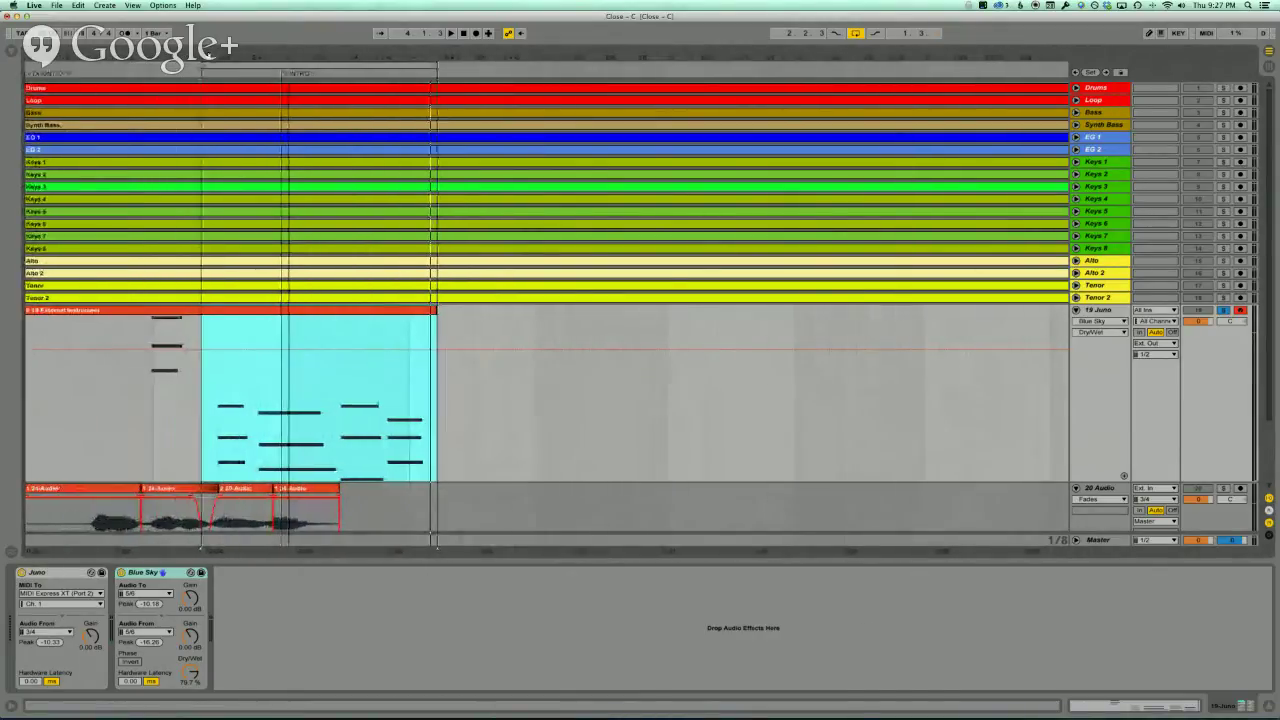
{"action": "left_click", "coordinate": [1232, 321]}
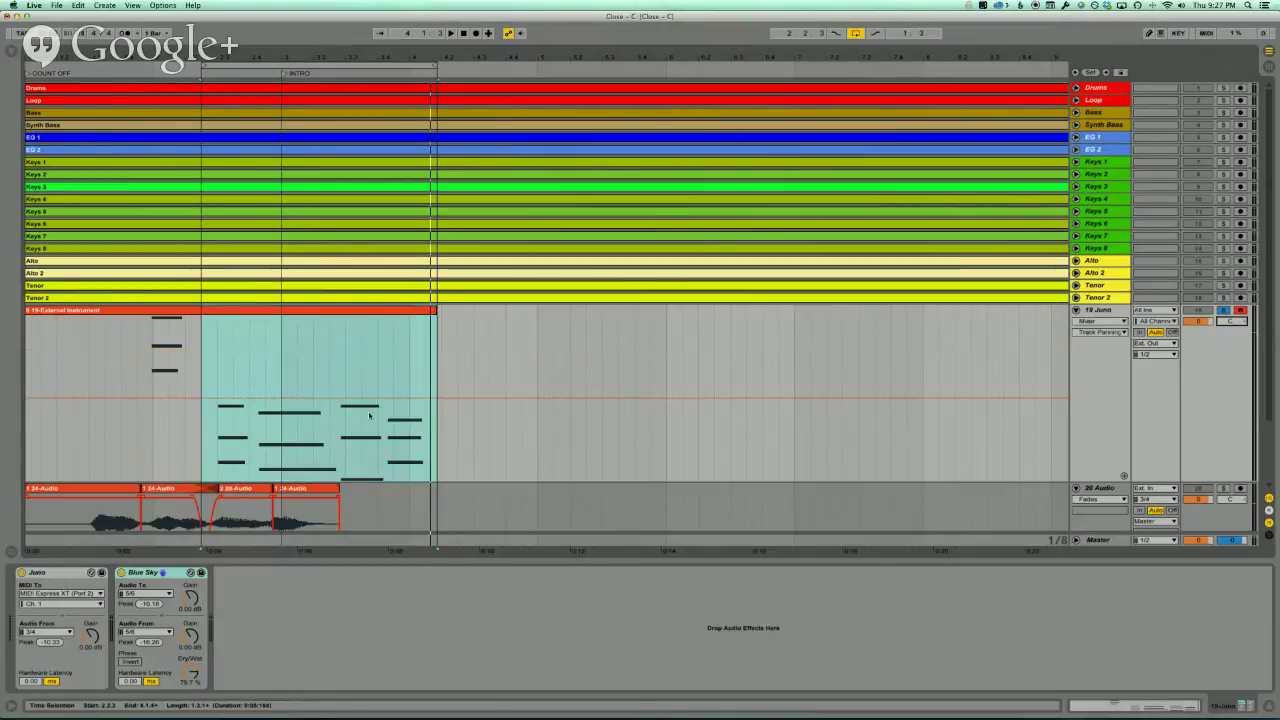
{"action": "left_click", "coordinate": [230, 400]}
{"action": "left_click_drag", "start_coordinate": [280, 398], "coordinate": [414, 398]}
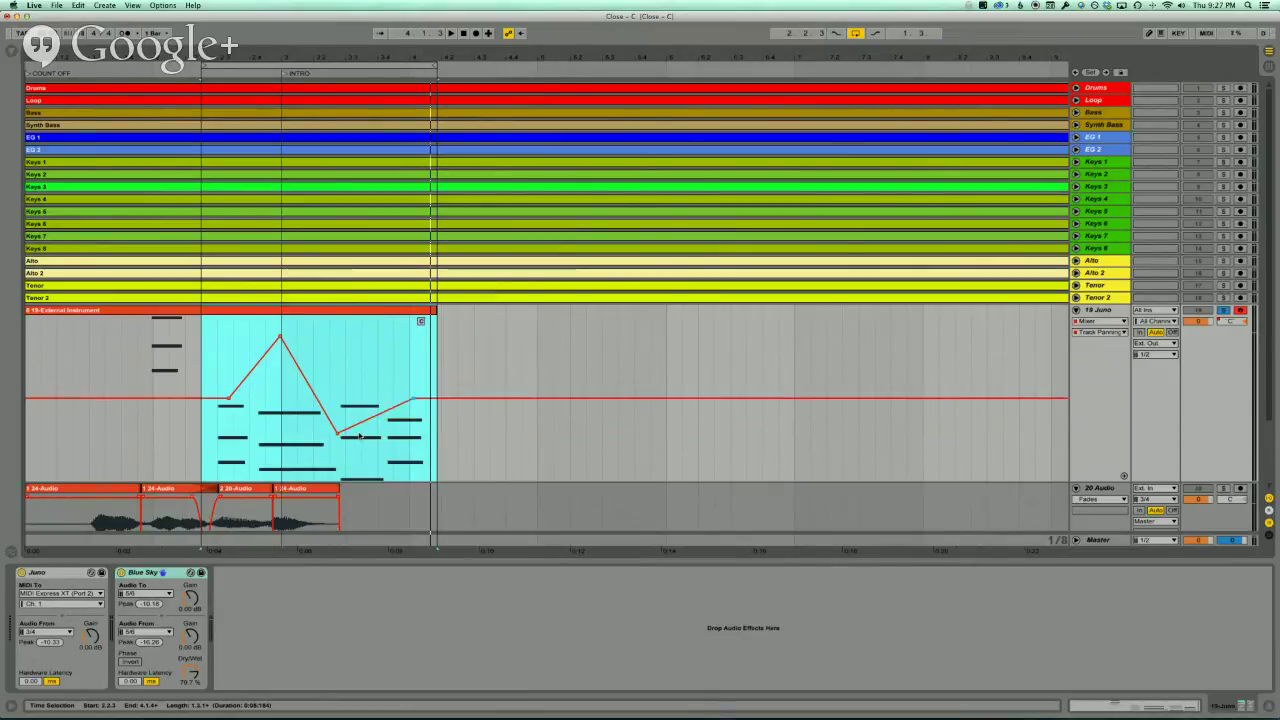
- Play back the looped section of the Juno track to hear the panning automation
{"action": "left_click", "coordinate": [233, 347]}
{"action": "key", "text": "space"}
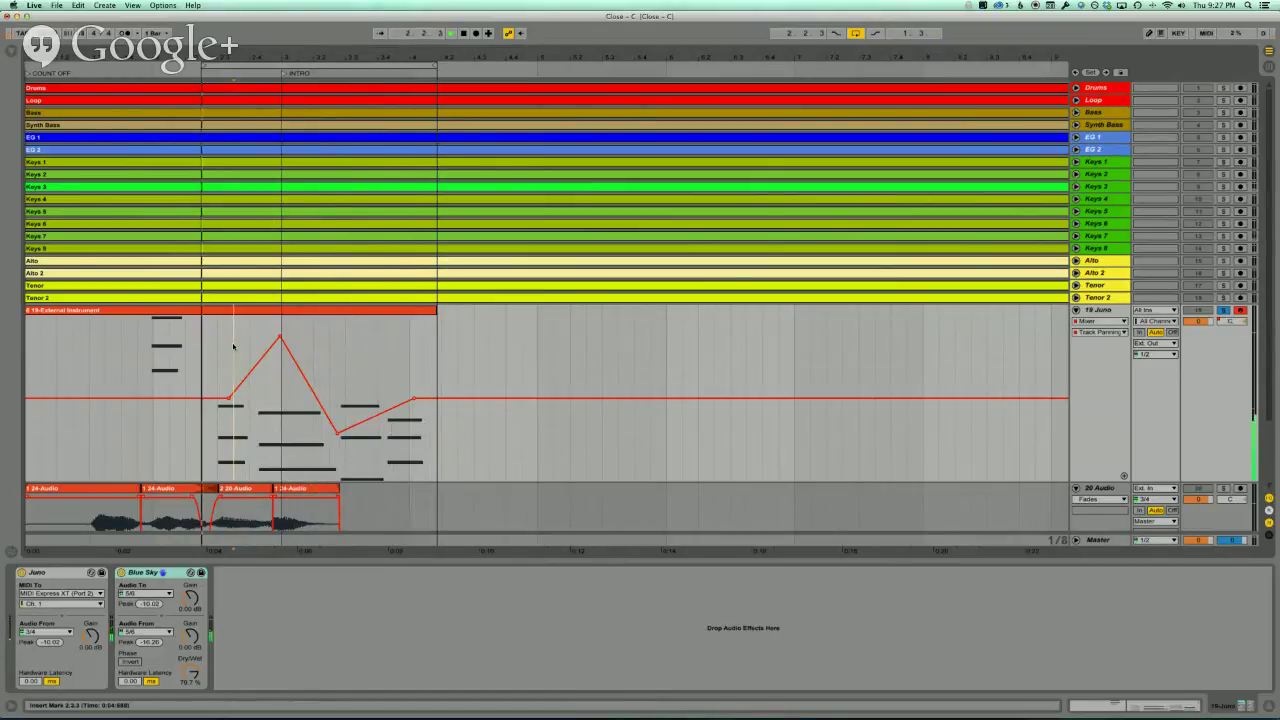
{"action": "key", "text": "space"}
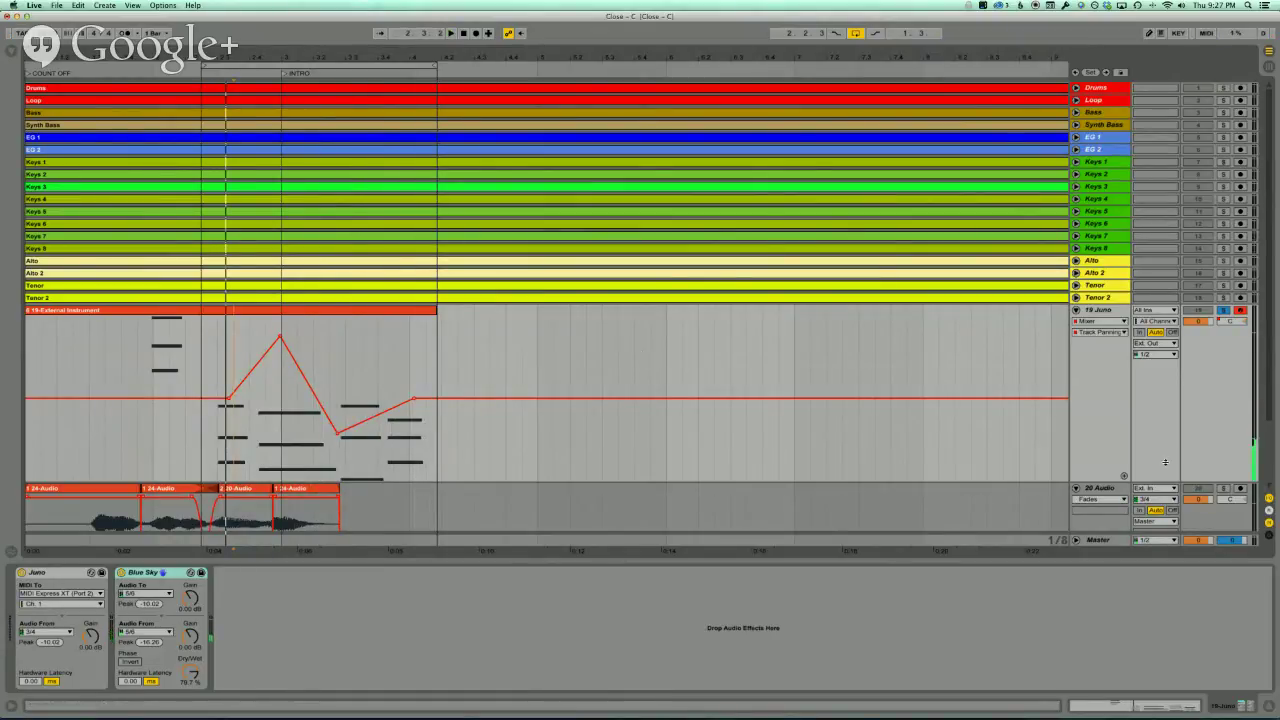
- Move the panning envelope to its own lane and draw a curved Track Volume fade-in on the Juno track ending at the intro
{"action": "left_click", "coordinate": [1130, 476]}
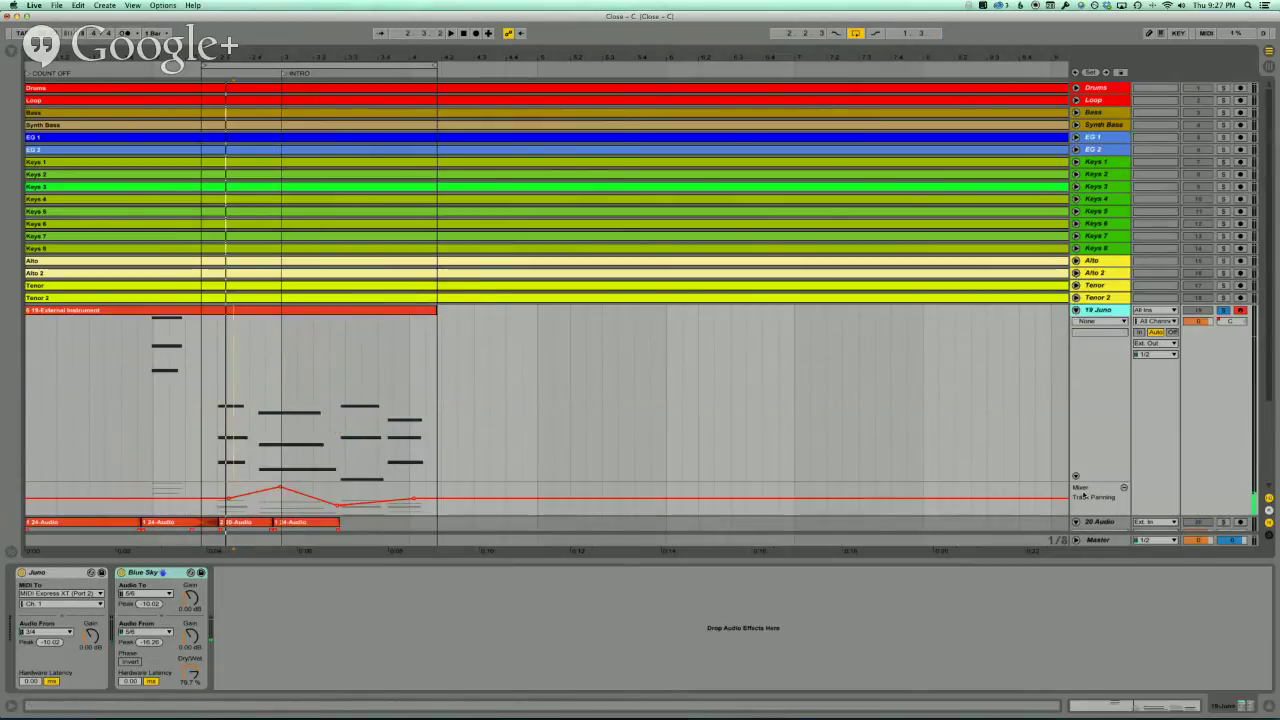
{"action": "left_click", "coordinate": [1203, 321]}
{"action": "left_click", "coordinate": [297, 341]}
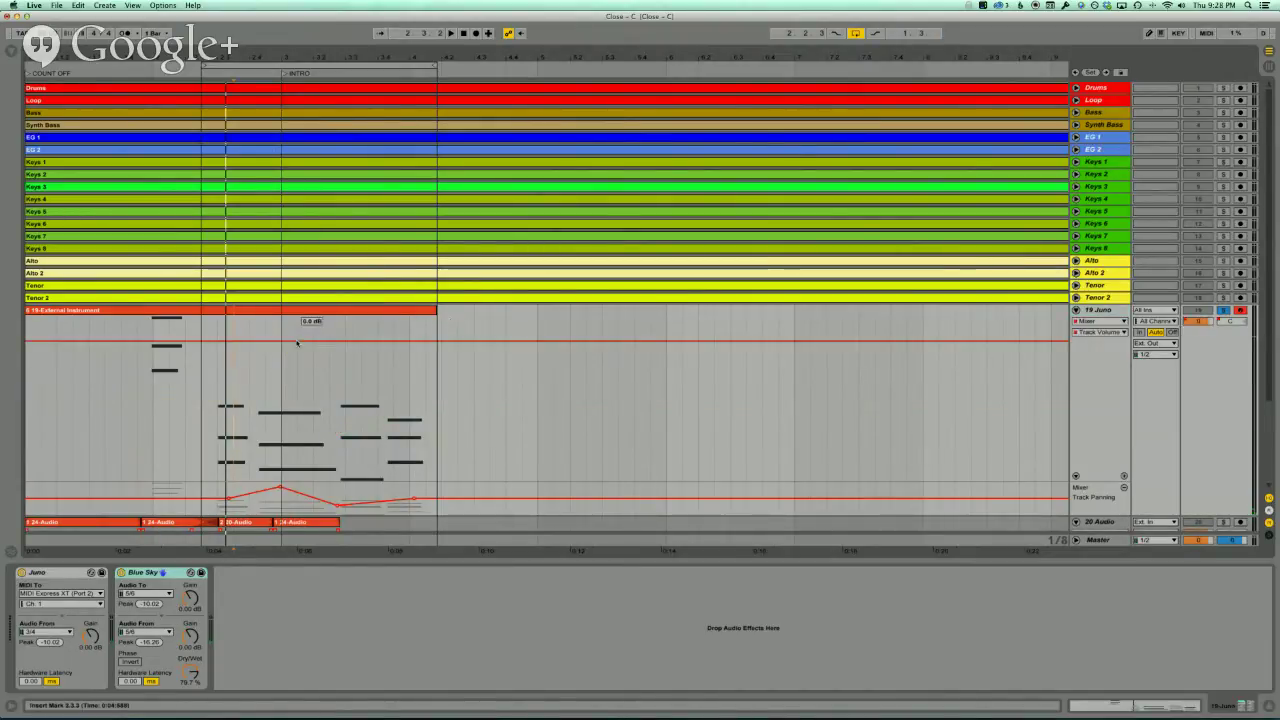
{"action": "left_click_drag", "start_coordinate": [200, 344], "coordinate": [148, 481]}
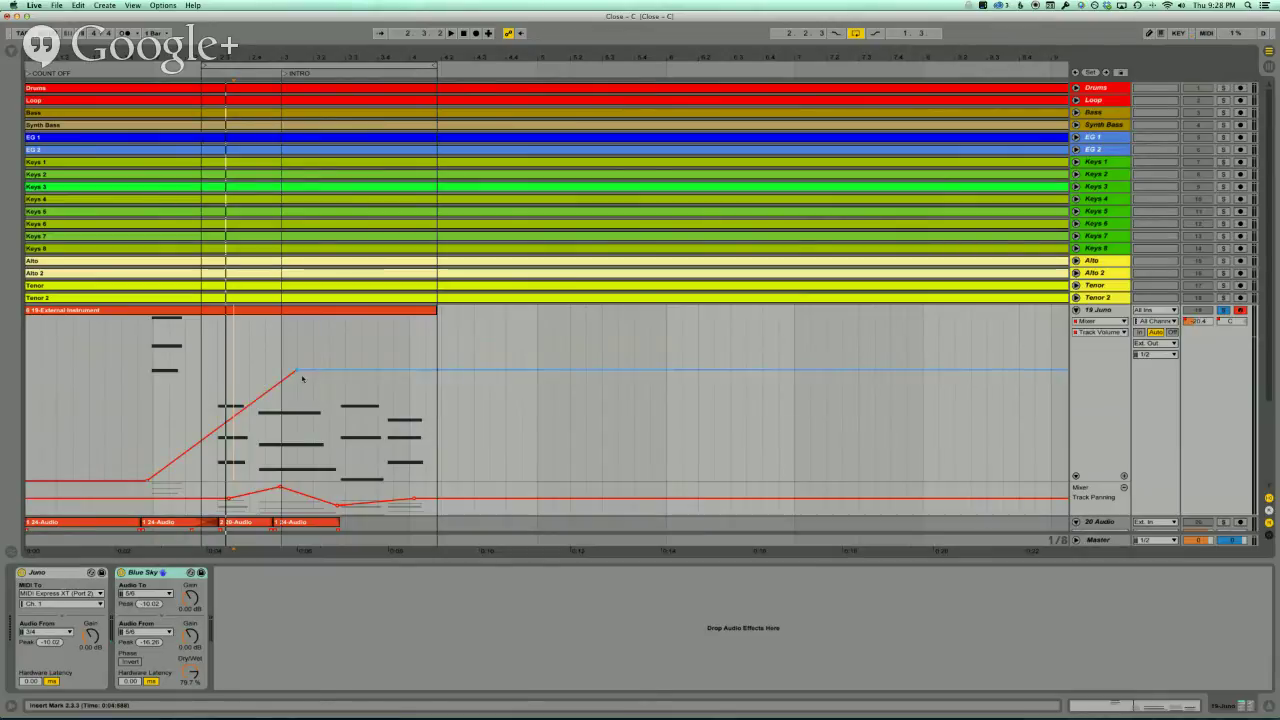
{"action": "mouse_move", "coordinate": [297, 372]}
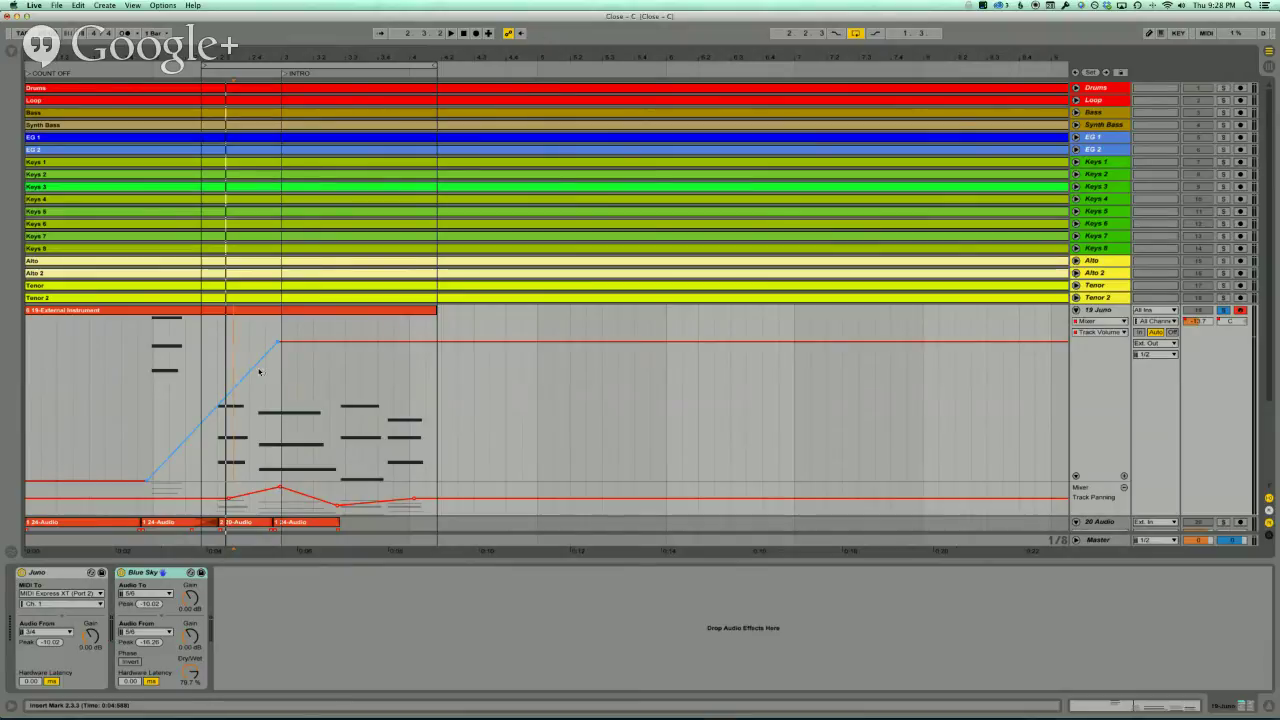
{"action": "left_click_drag", "start_coordinate": [259, 371], "coordinate": [242, 355]}
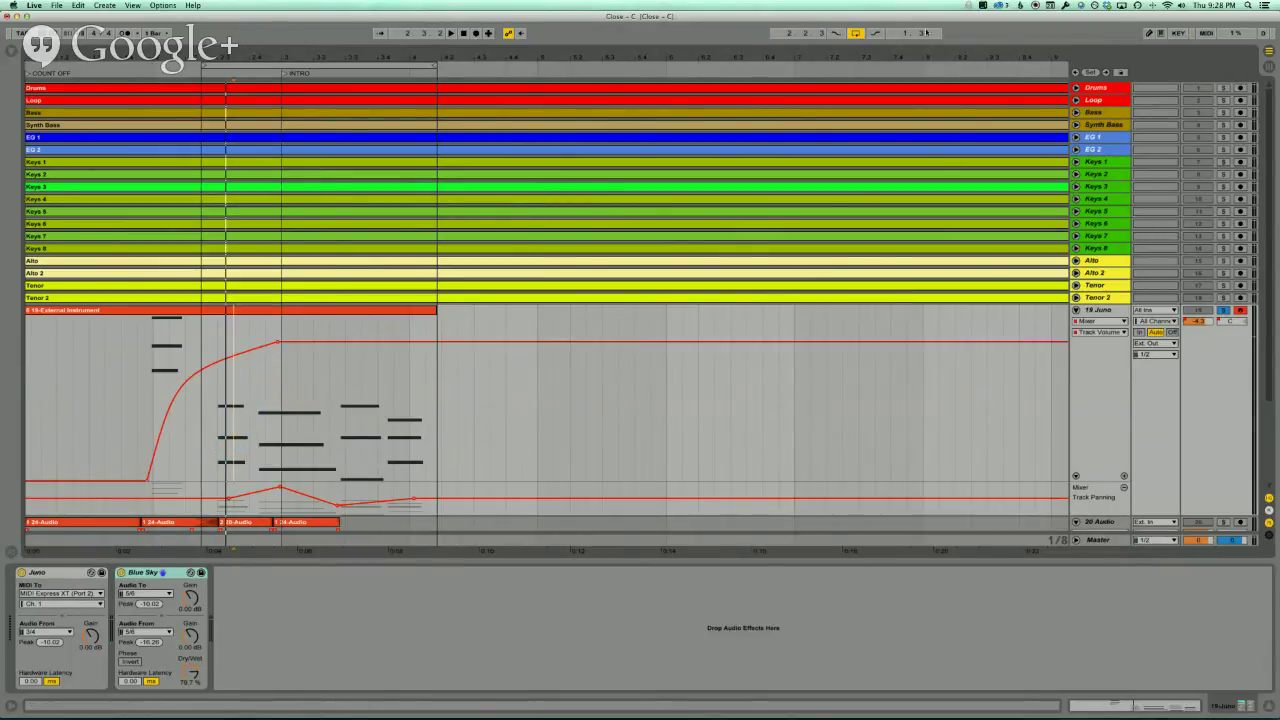
- Turn on Draw Mode and draw stepped dips in the Juno track's volume envelope from the intro to the end of the clip
{"action": "left_click", "coordinate": [1147, 34]}
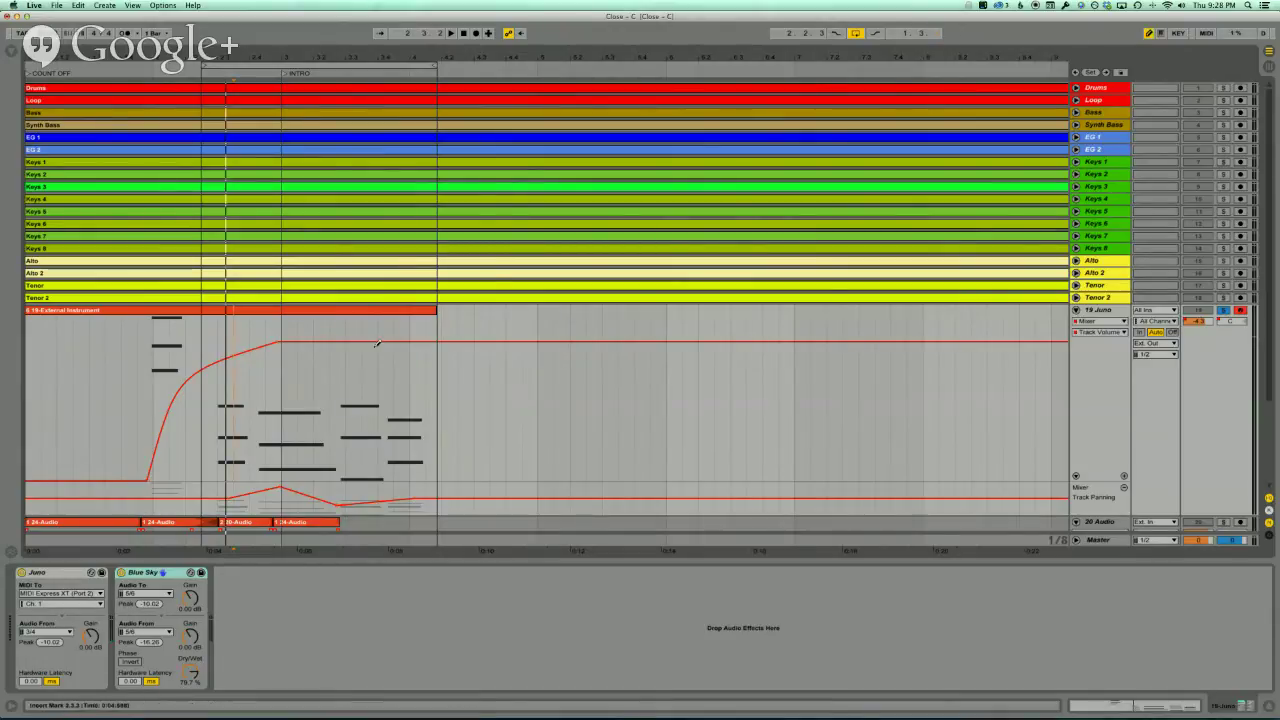
{"action": "left_click_drag", "start_coordinate": [298, 372], "coordinate": [294, 410]}
{"action": "mouse_move", "coordinate": [337, 355]}
{"action": "left_mouse_down"}
{"action": "mouse_move", "coordinate": [340, 410]}
{"action": "mouse_move", "coordinate": [416, 434]}
{"action": "mouse_move", "coordinate": [403, 460]}
{"action": "left_mouse_up"}
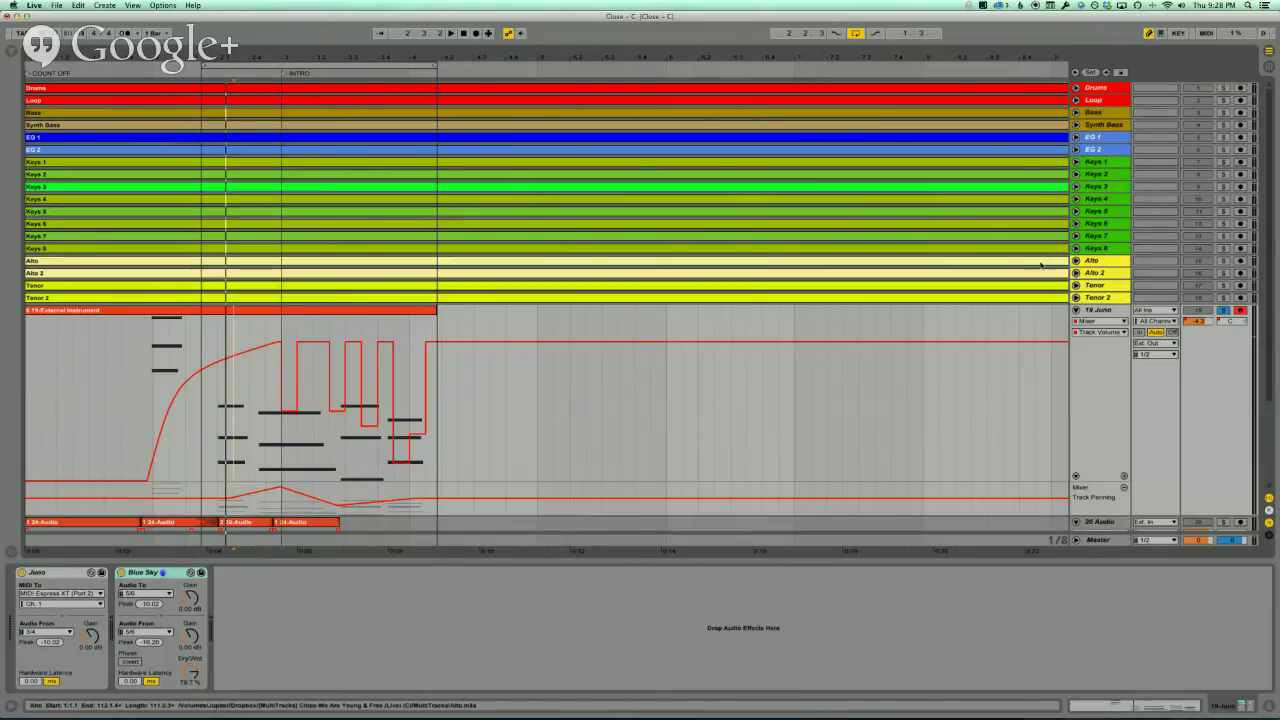
{"action": "left_click", "coordinate": [1108, 311]}
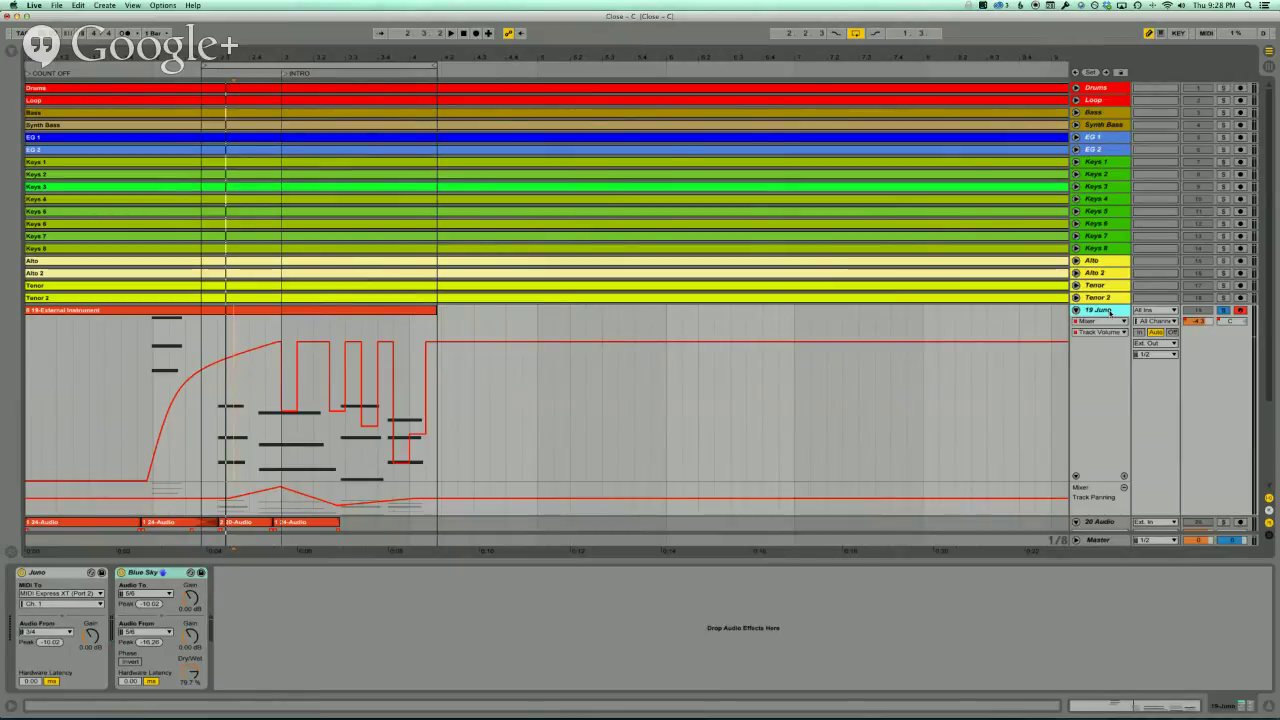
{"action": "right_click", "coordinate": [1108, 311]}
{"action": "left_click", "coordinate": [1146, 390]}
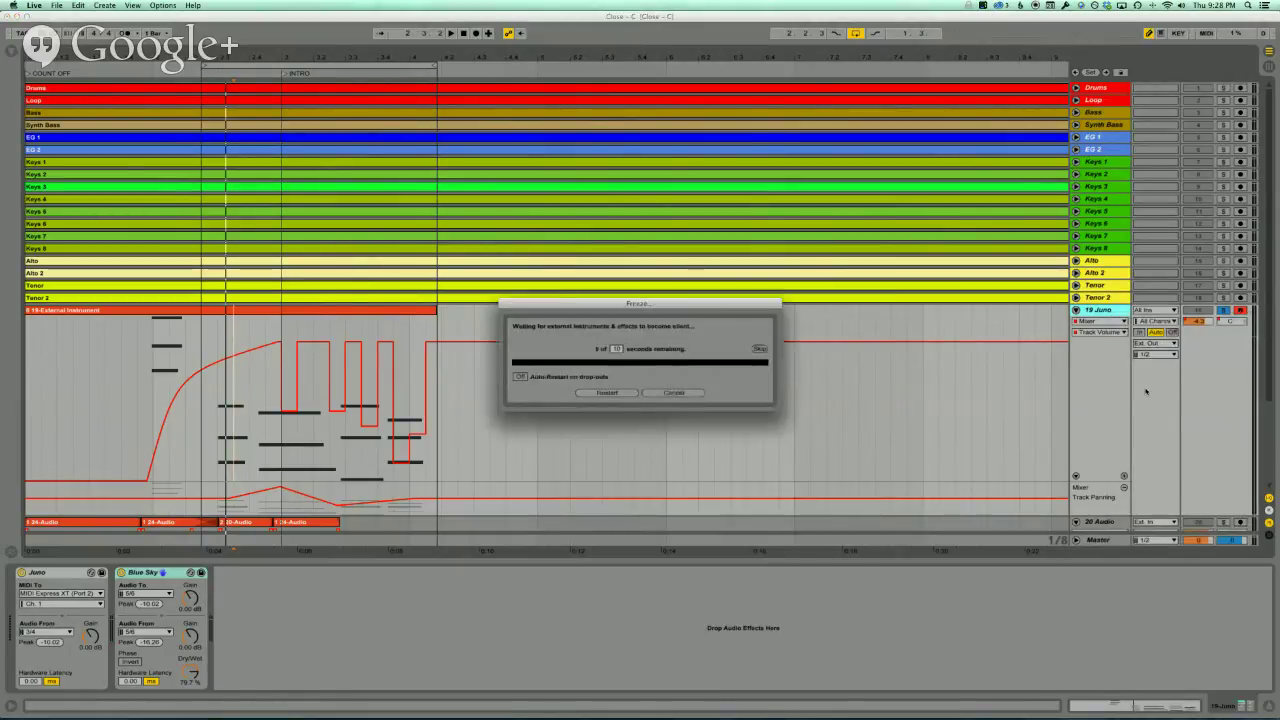
{"action": "left_click", "coordinate": [670, 393]}
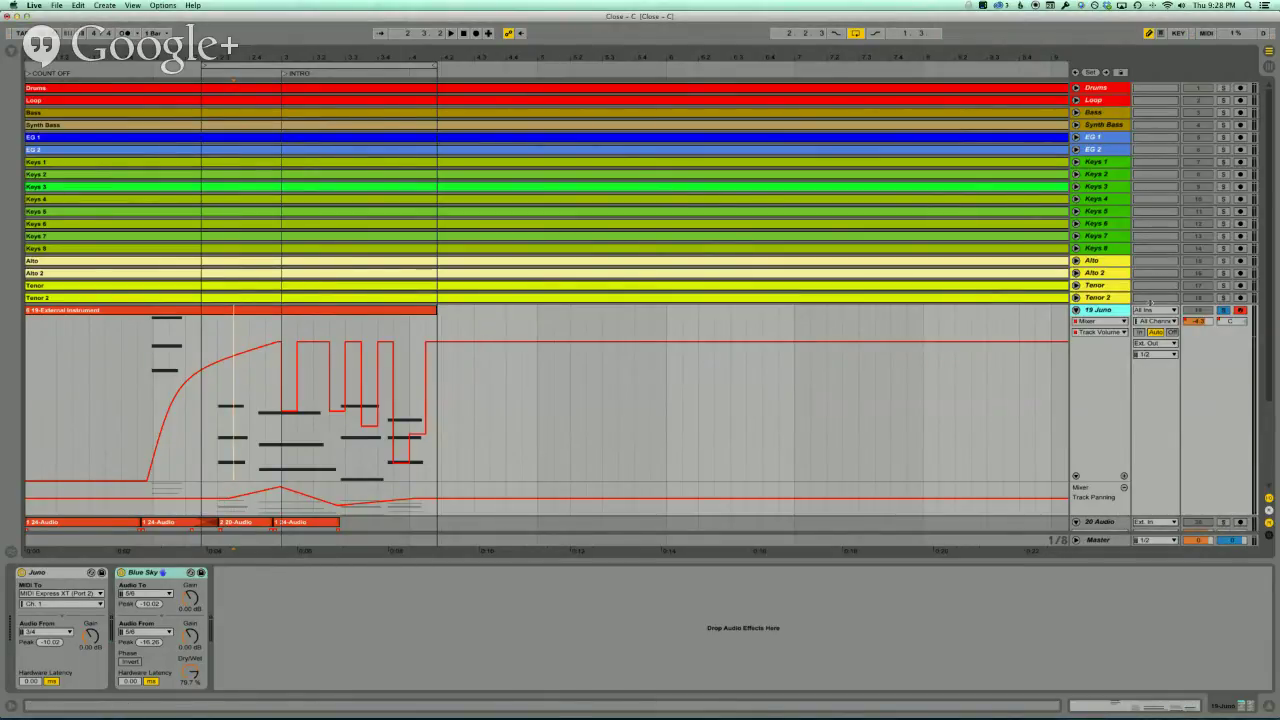
{"action": "right_click", "coordinate": [1107, 312]}
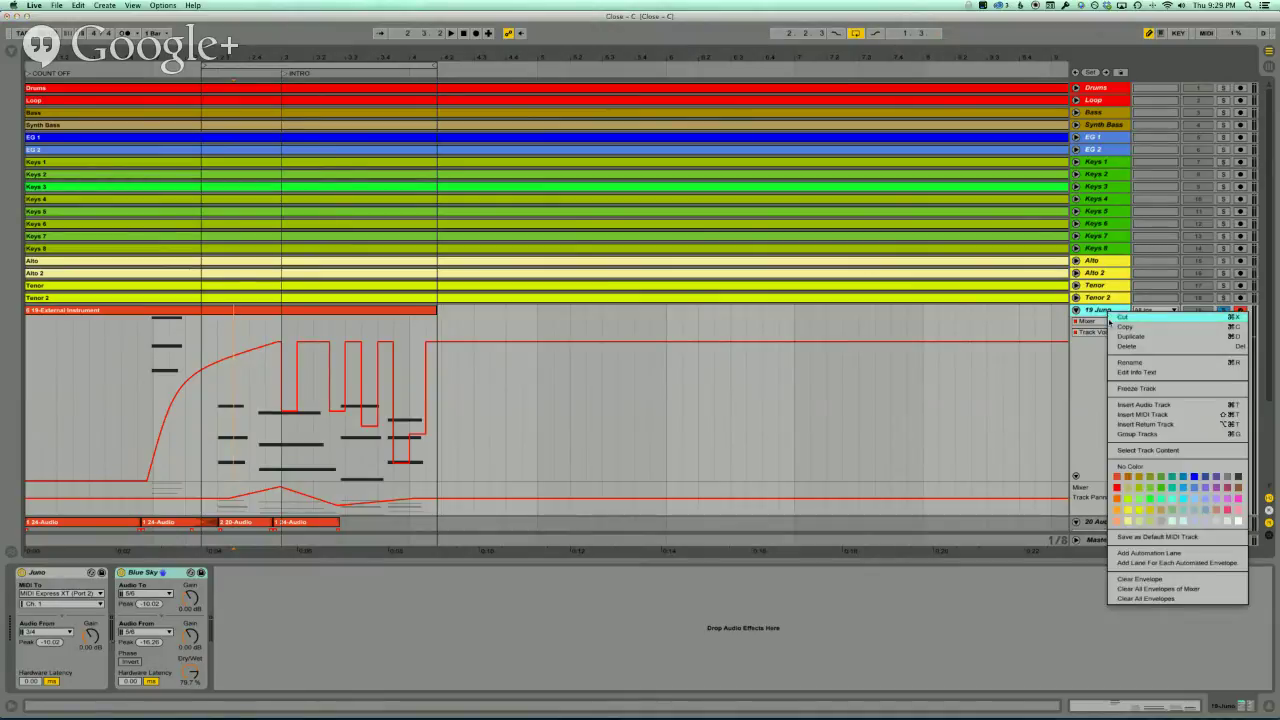
{"action": "left_click", "coordinate": [1140, 388]}
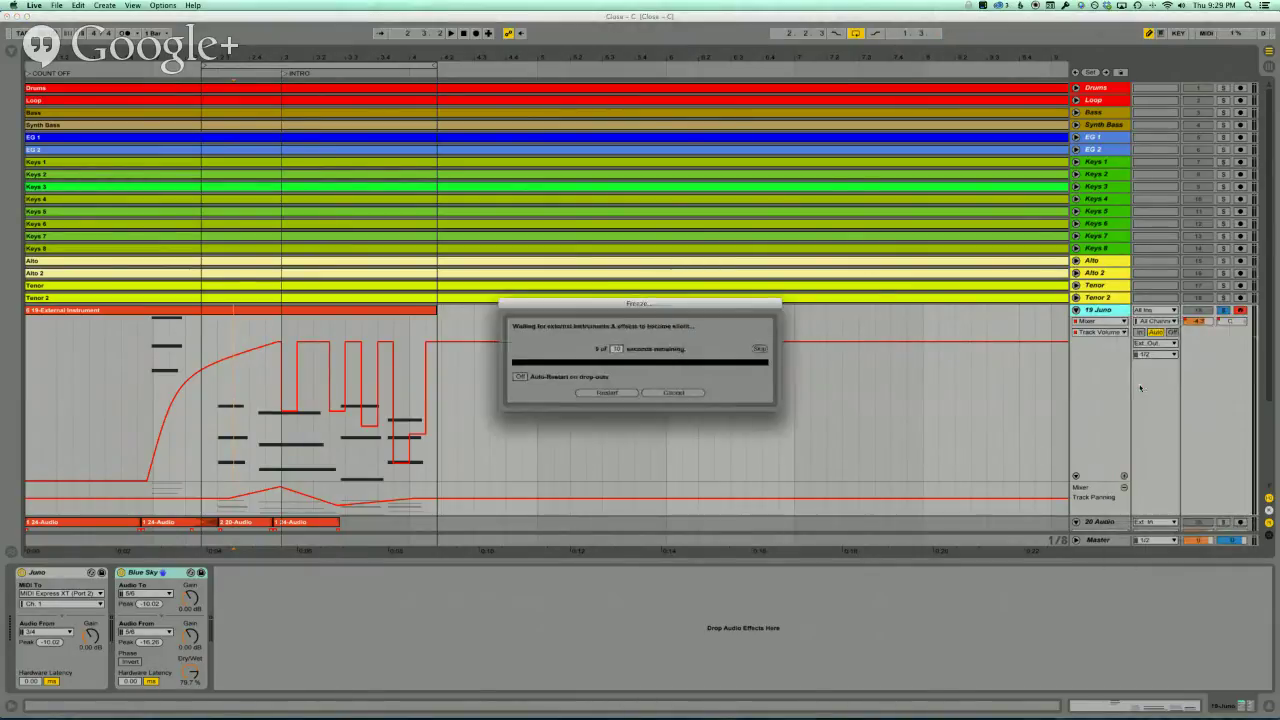
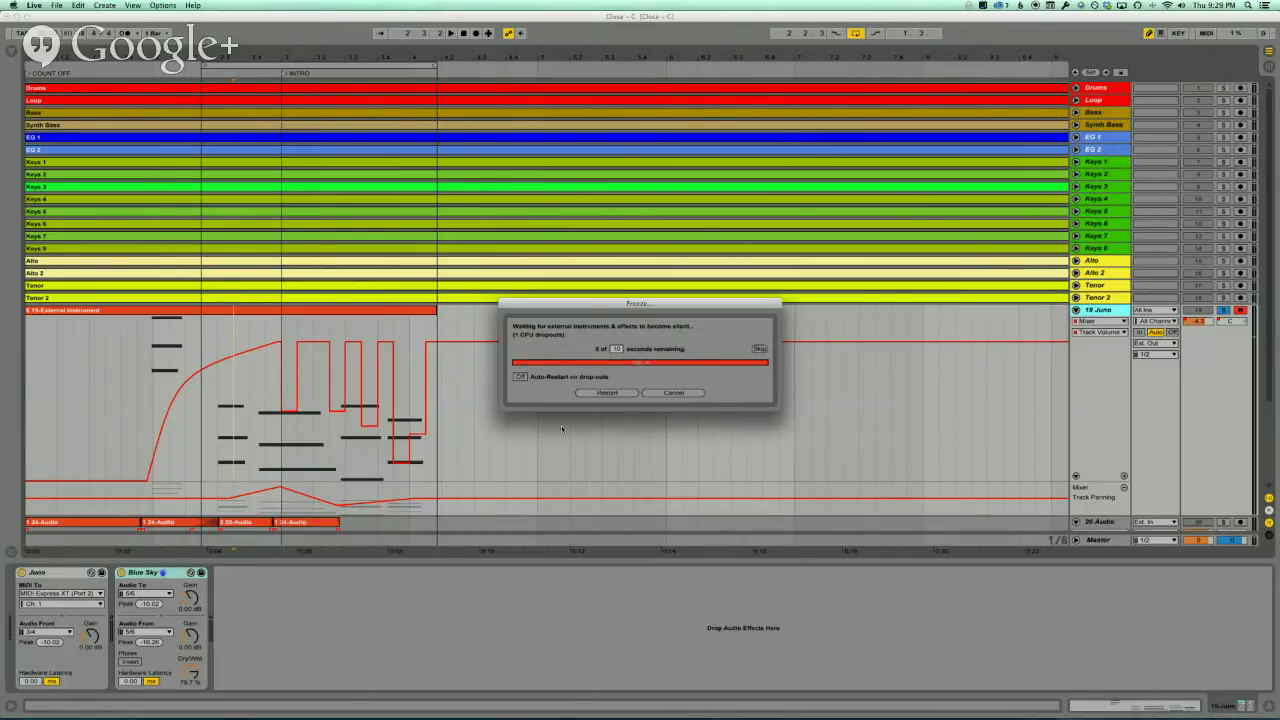
{"action": "left_click", "coordinate": [662, 393]}
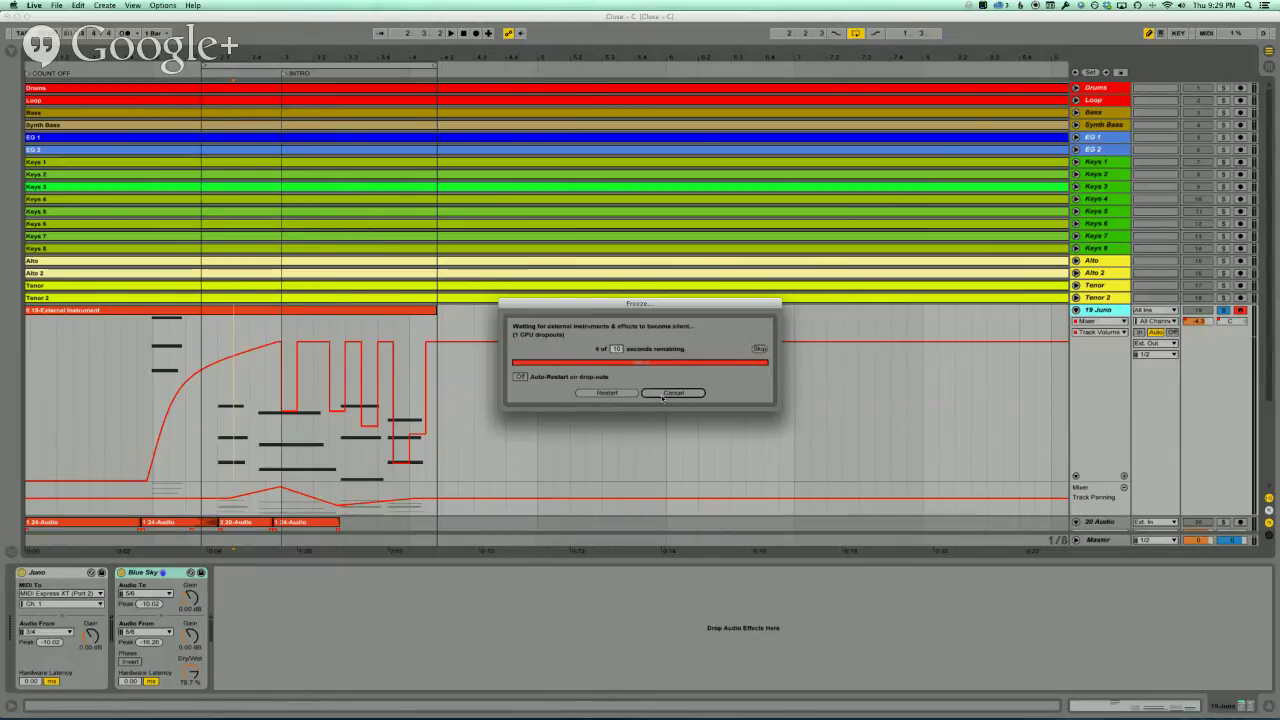
- Freeze the 19 Juno track, skipping the wait for silence, and display its Track Panning envelope
{"action": "right_click", "coordinate": [1102, 311]}
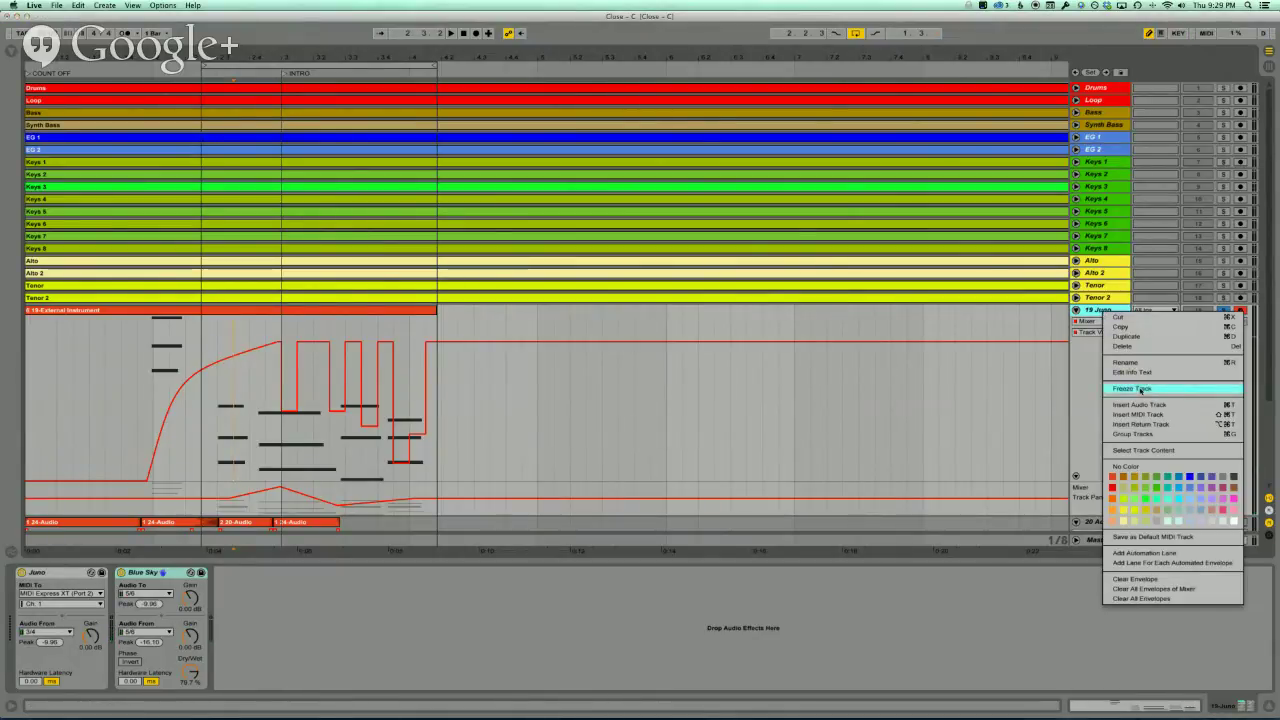
{"action": "left_click", "coordinate": [1140, 389]}
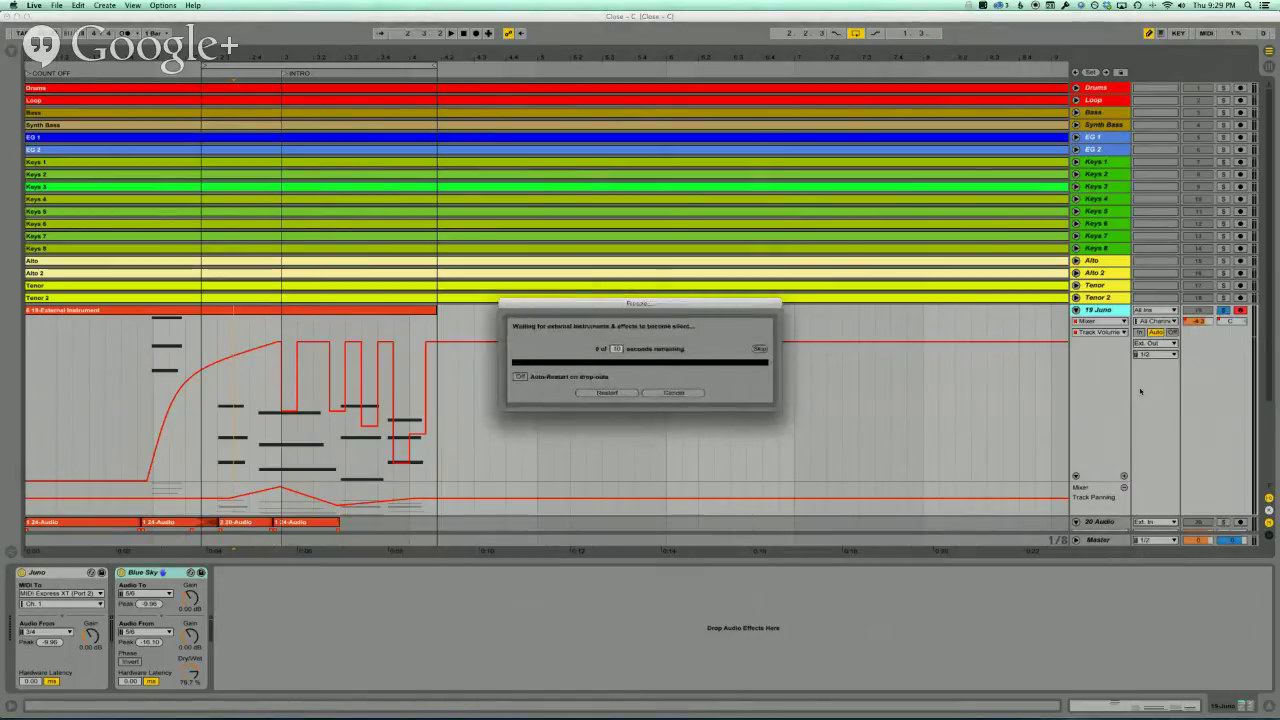
{"action": "left_click", "coordinate": [760, 349]}
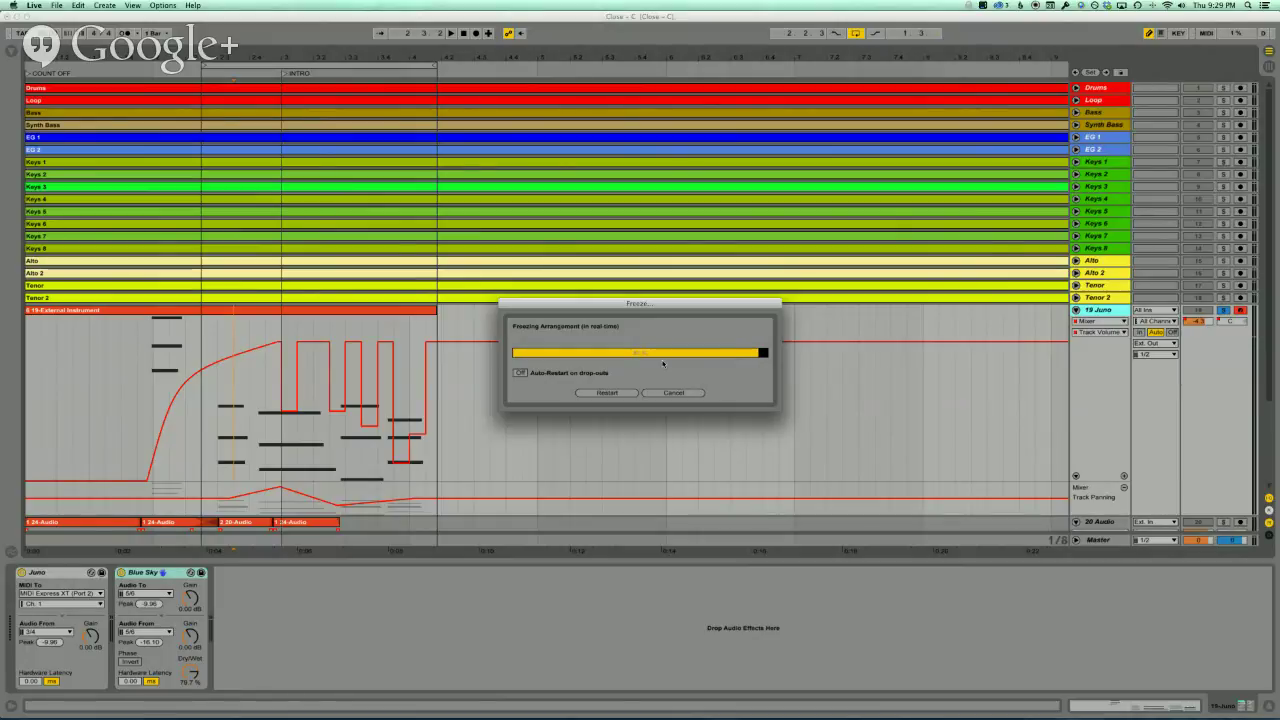
{"action": "left_click", "coordinate": [759, 348]}
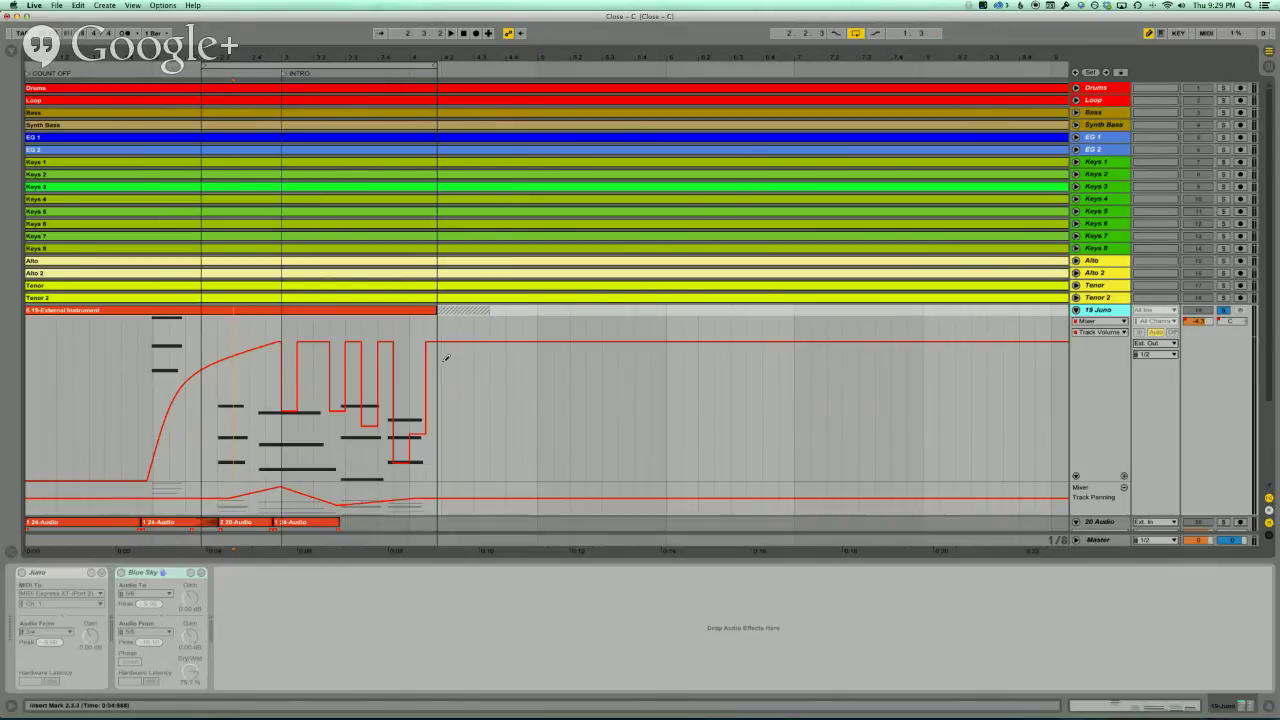
{"action": "left_click", "coordinate": [1234, 324]}
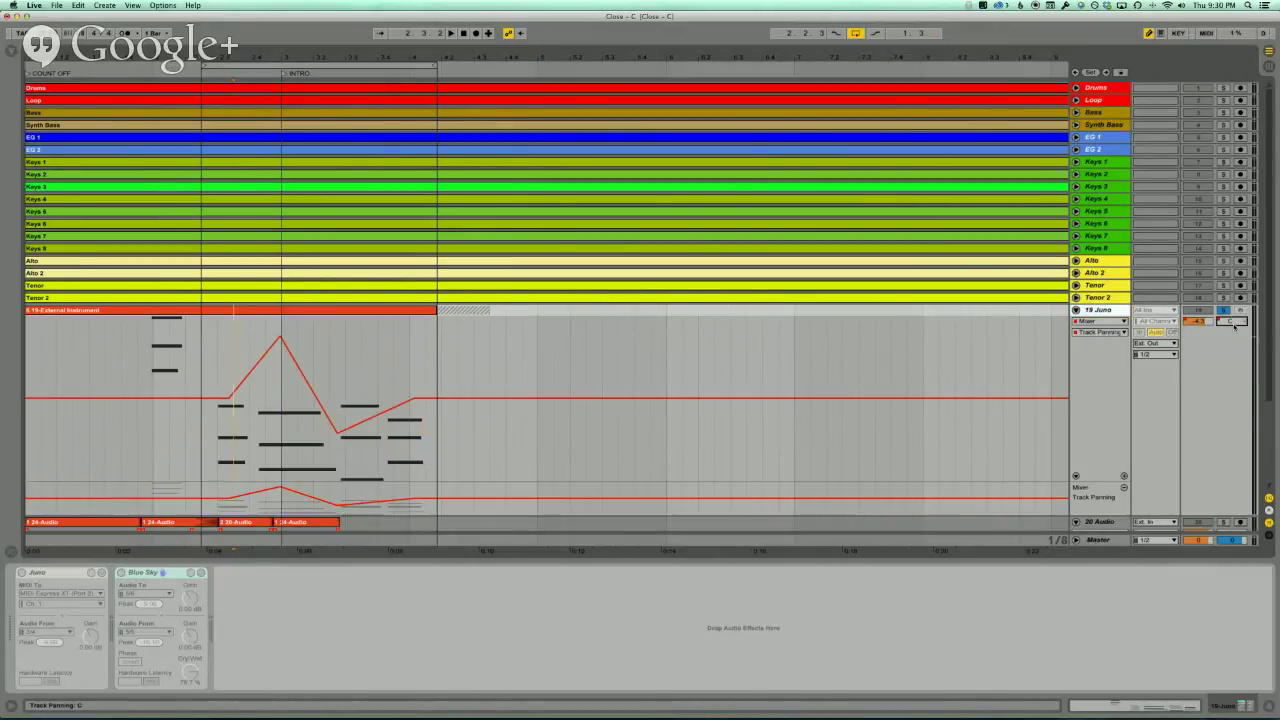
- Display the Juno track's Track Volume envelope and unfreeze the 19 Juno track
{"action": "left_click", "coordinate": [1200, 323]}
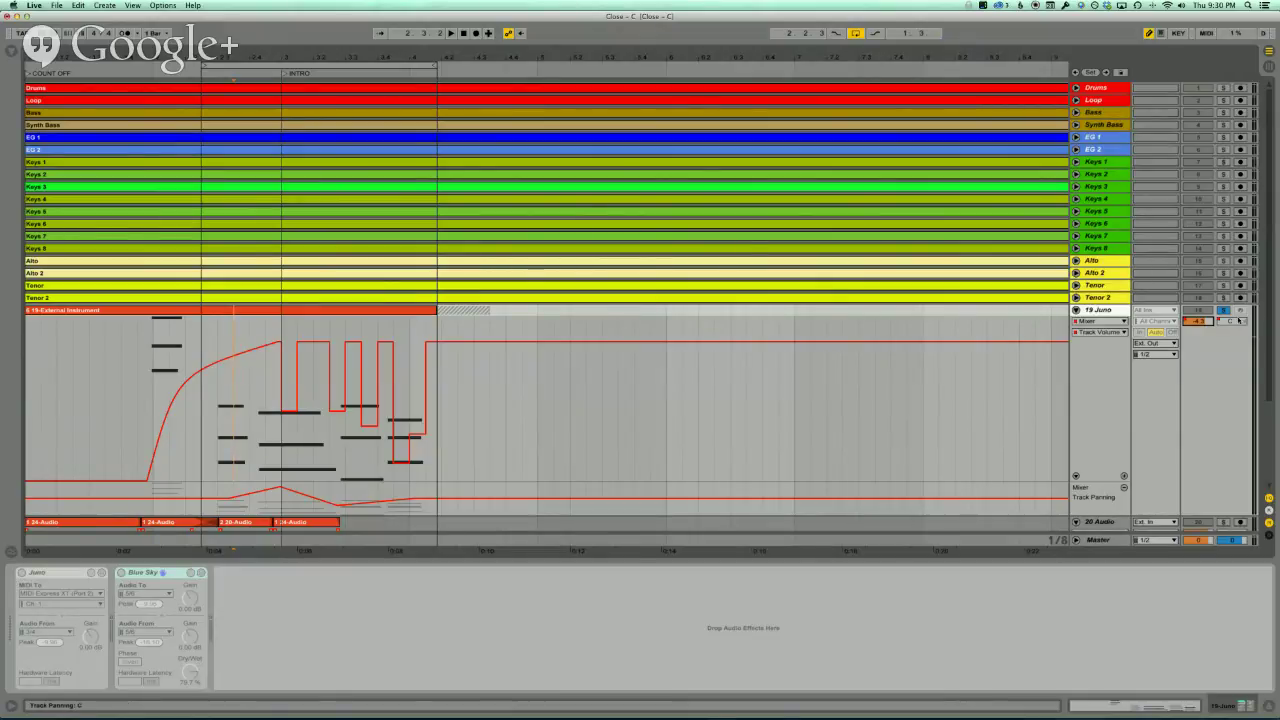
{"action": "left_click", "coordinate": [1100, 311]}
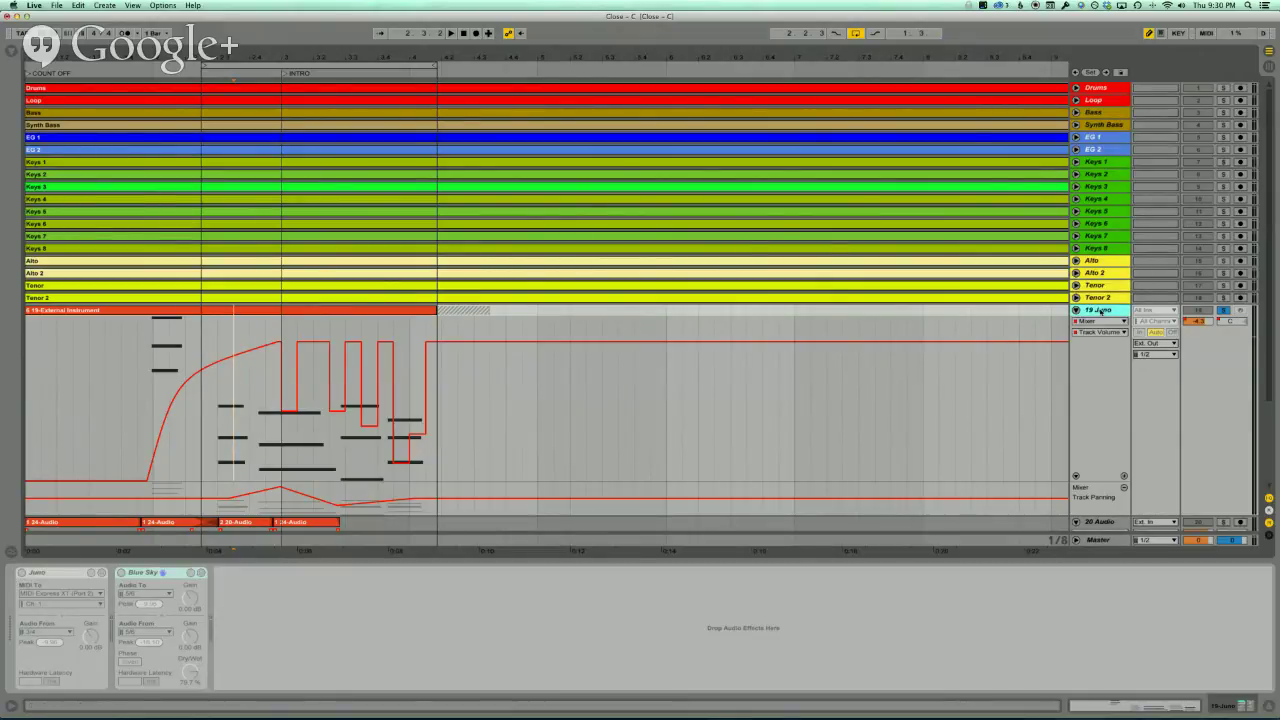
{"action": "right_click", "coordinate": [1102, 312]}
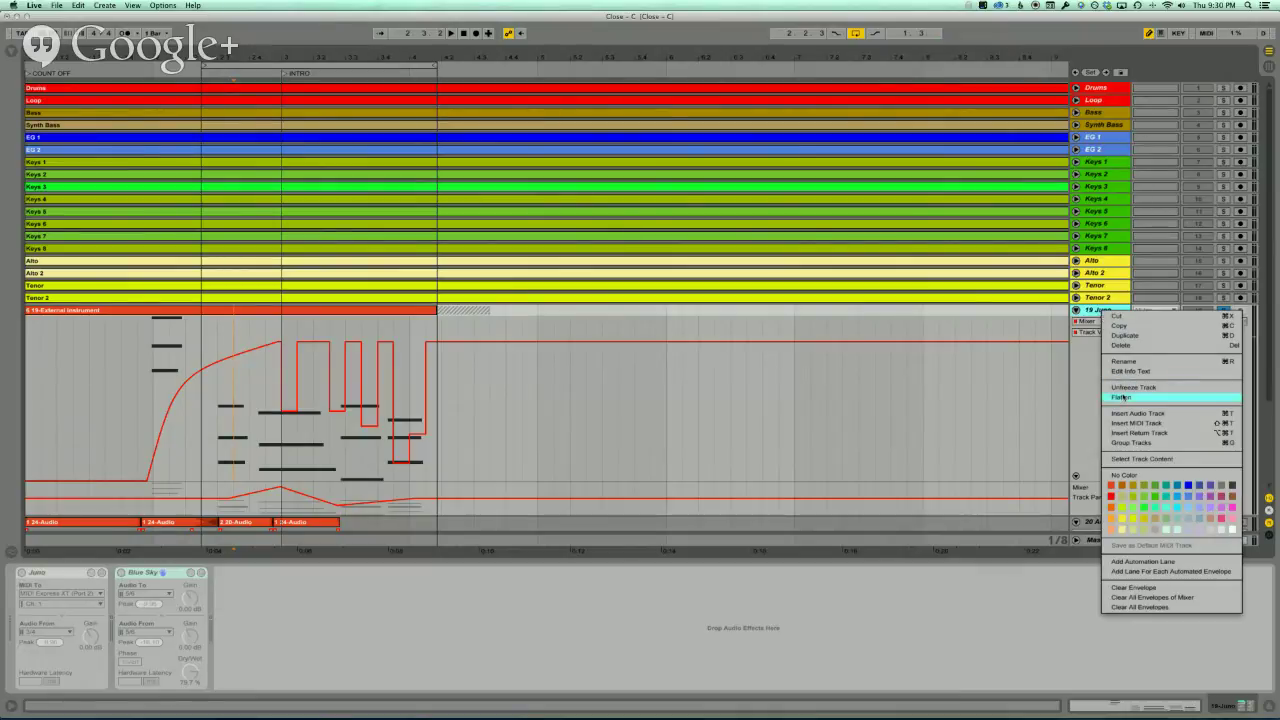
{"action": "left_click", "coordinate": [1124, 391]}
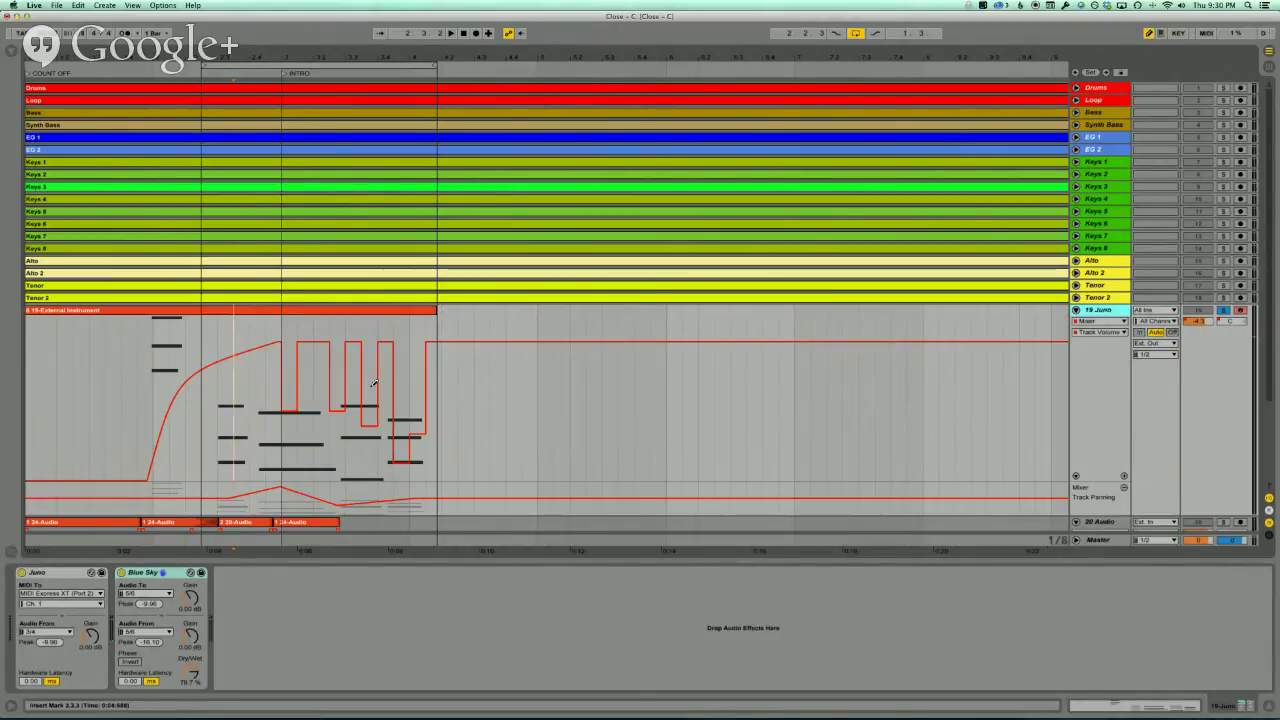
- Add an EQ Eight audio effect after Blue Sky on the Juno track and boost its third band
{"action": "left_click", "coordinate": [11, 40]}
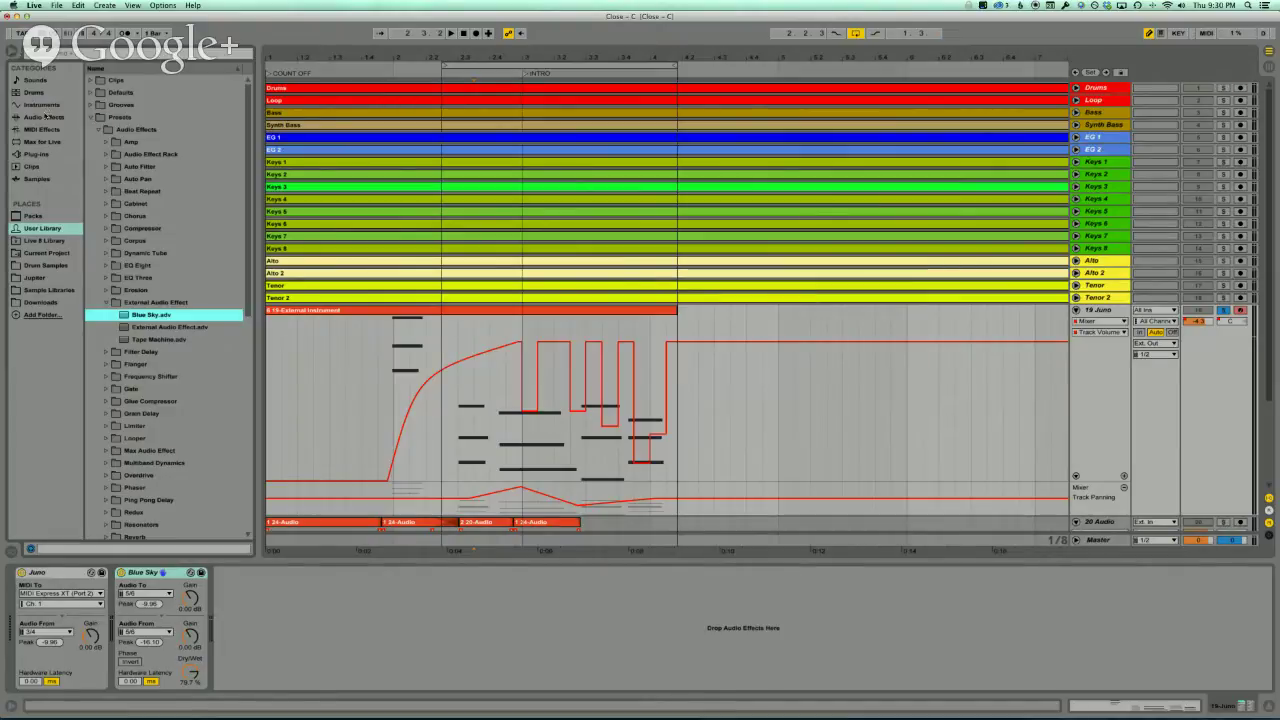
{"action": "left_click", "coordinate": [45, 117]}
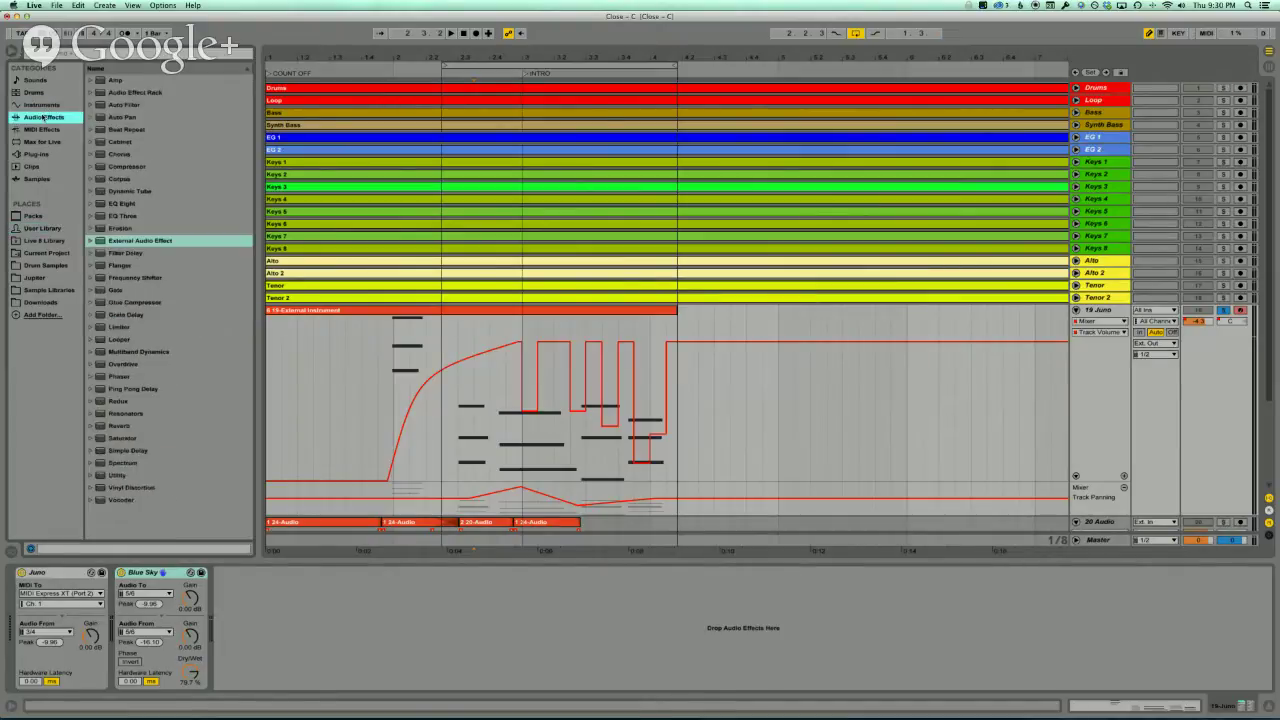
{"action": "double_click", "coordinate": [119, 204]}
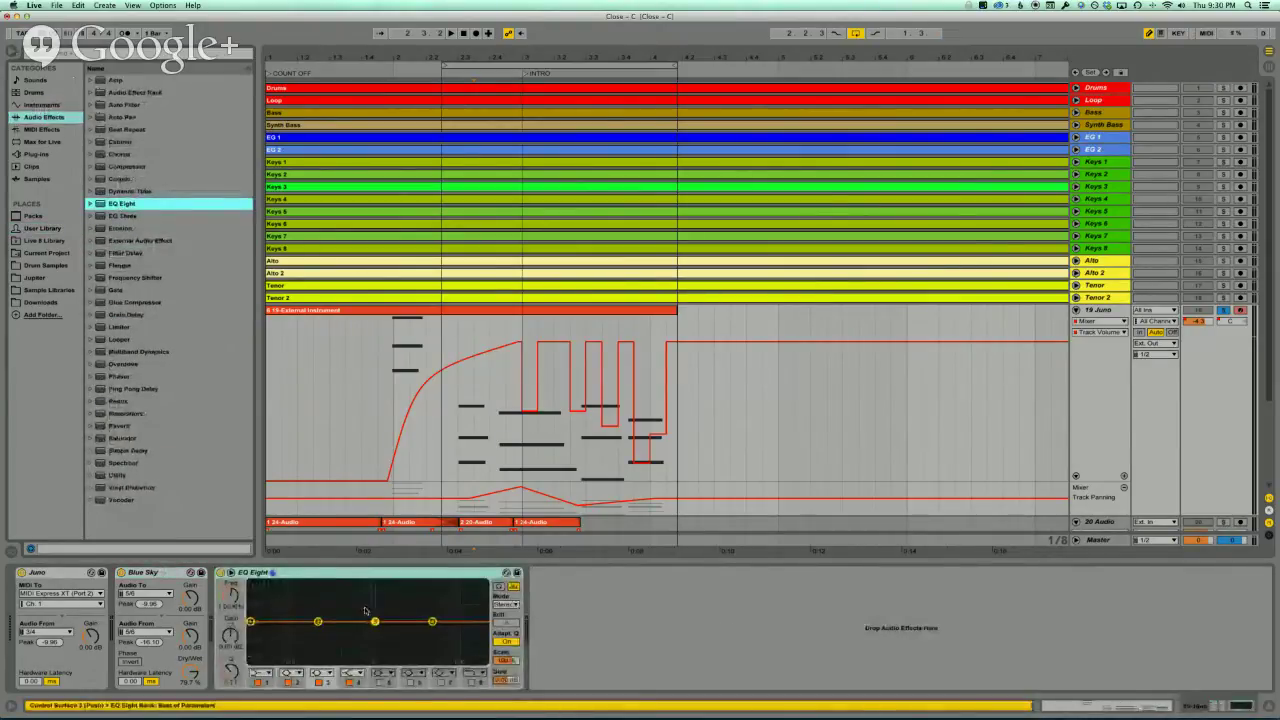
{"action": "left_click_drag", "start_coordinate": [374, 621], "coordinate": [375, 597]}
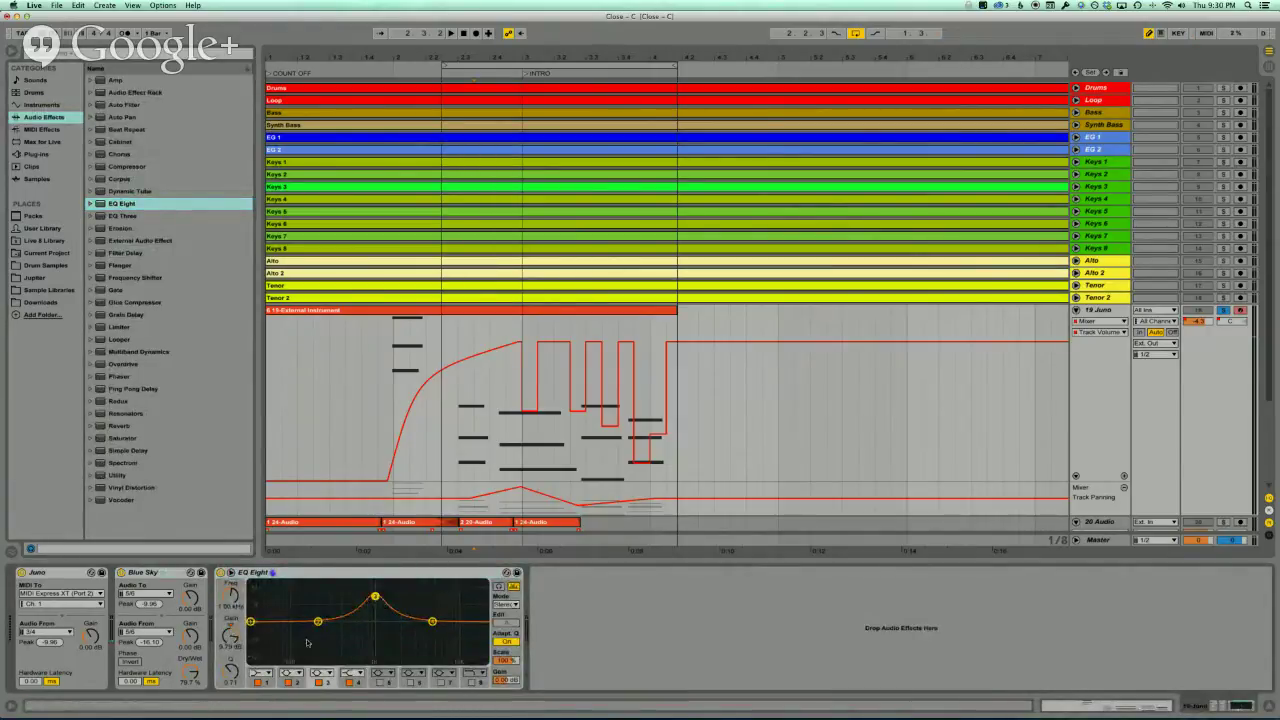
- Show the EQ Eight 3 Gain A automation on the Juno track and draw a downward gain ramp before the Intro
{"action": "left_click", "coordinate": [231, 637]}
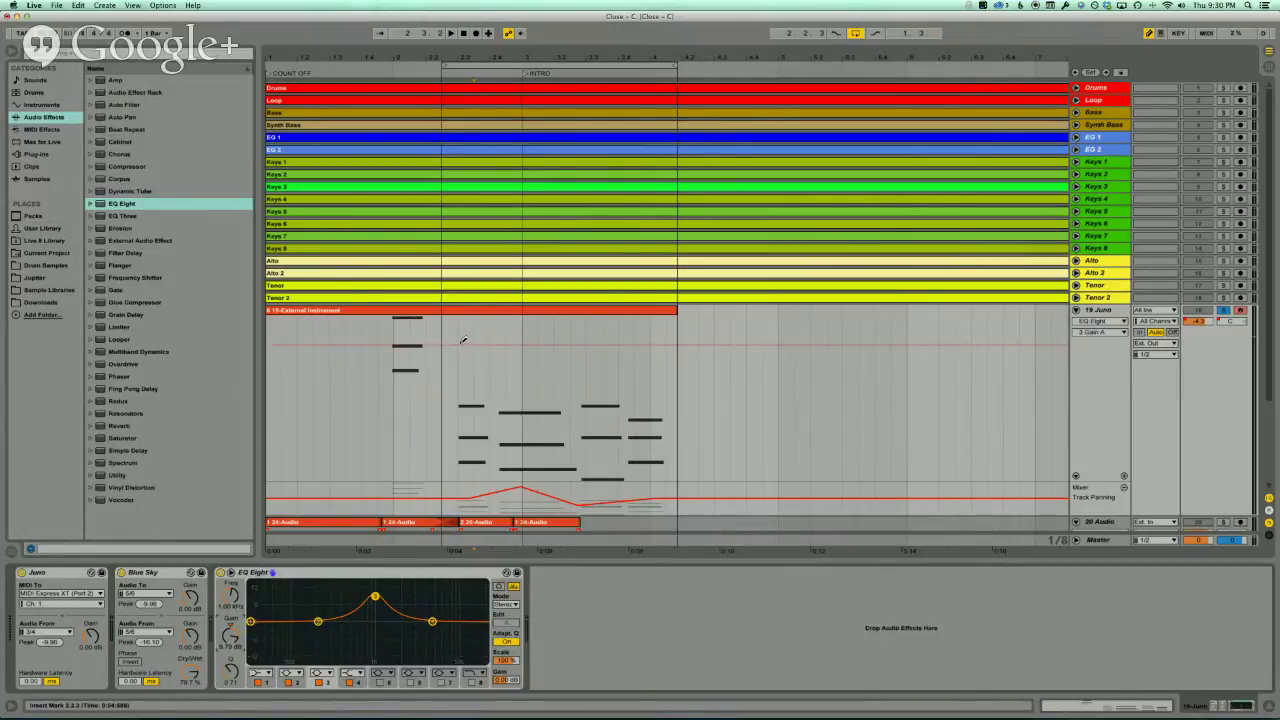
{"action": "left_click_drag", "start_coordinate": [471, 346], "coordinate": [511, 391]}
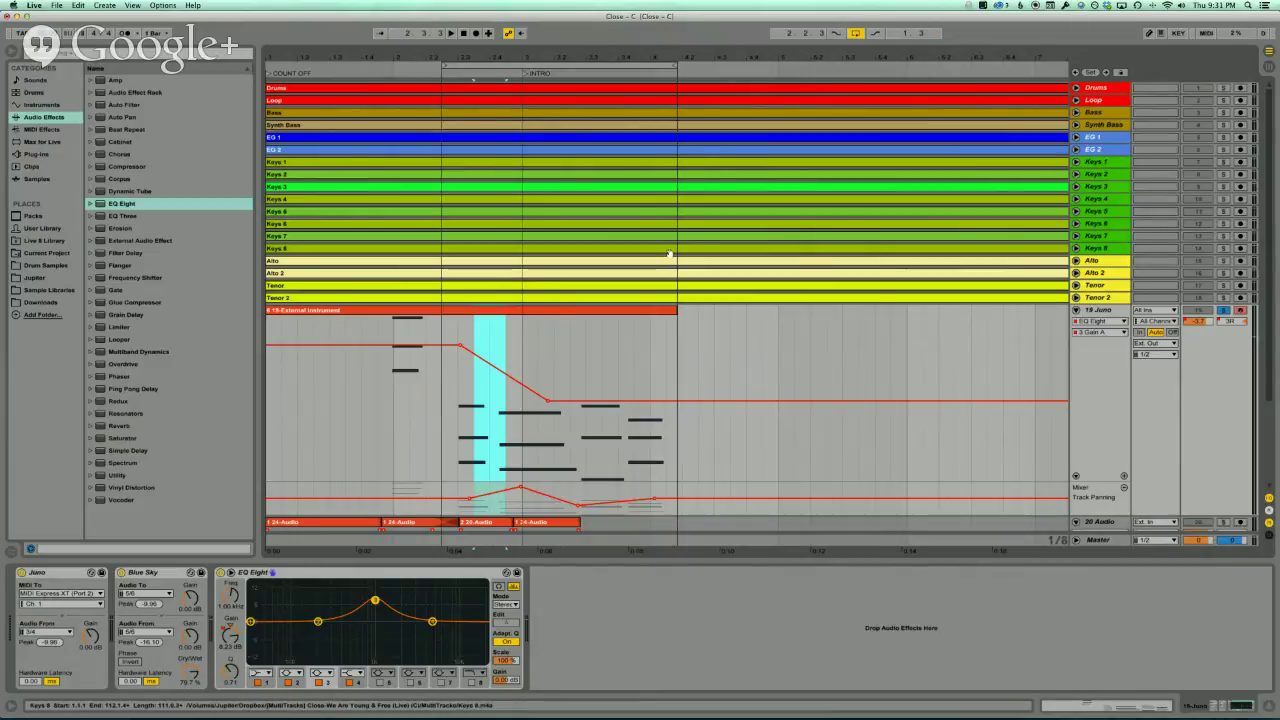
- Hide the browser and the device view, and fold the Juno and 20 Audio tracks
{"action": "key", "text": "super+alt+b"}
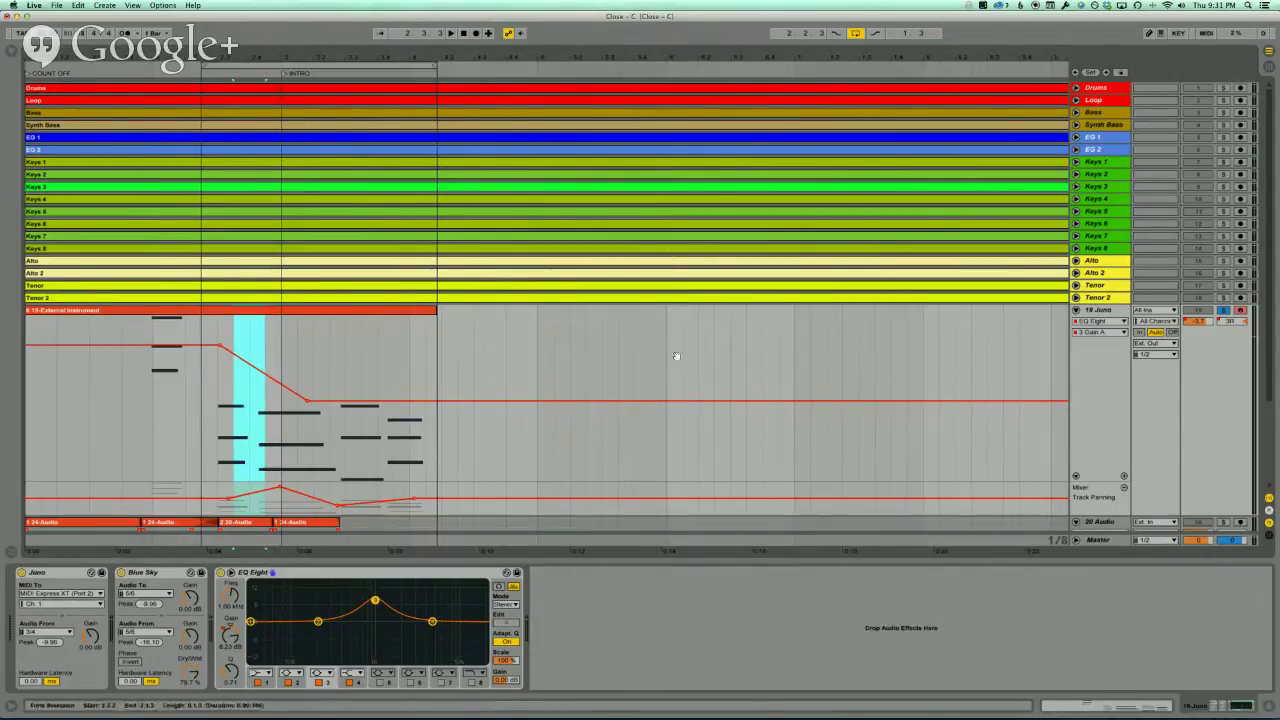
{"action": "key", "text": "super+alt+l"}
{"action": "left_click", "coordinate": [1115, 310]}
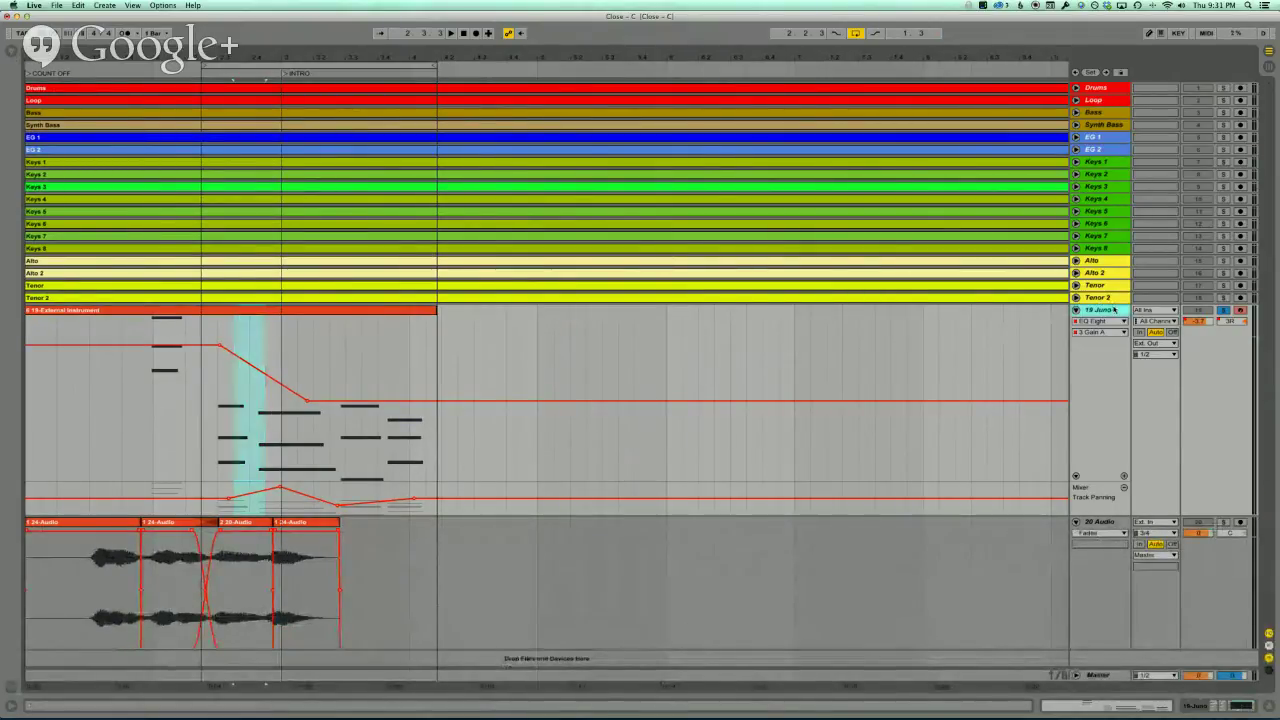
{"action": "left_click", "coordinate": [1104, 523]}
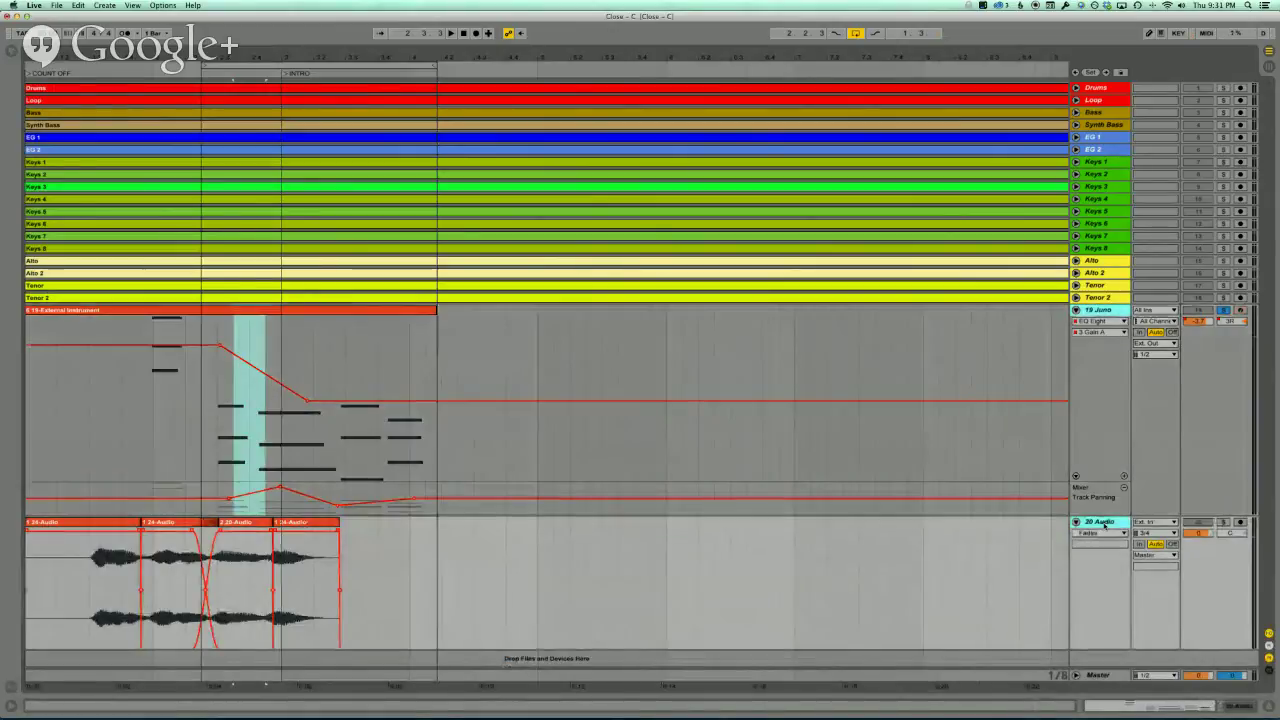
{"action": "key", "text": "super+alt+u"}
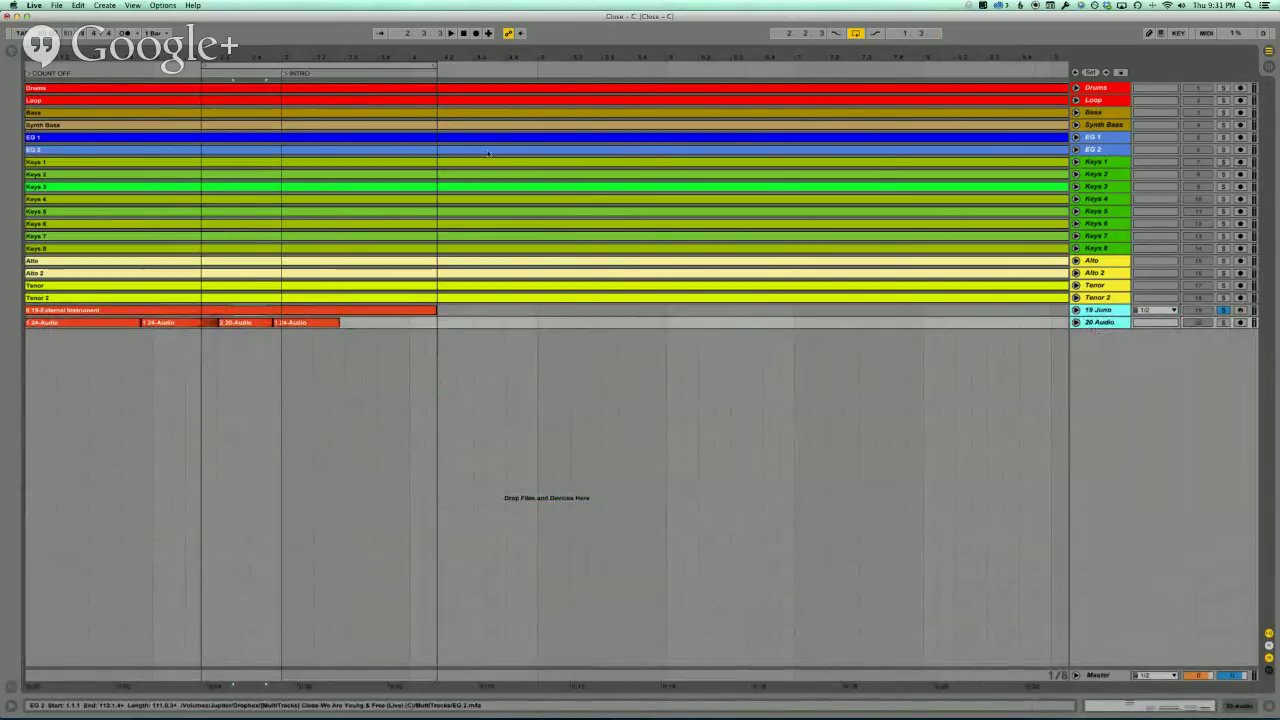
- Turn off arrangement looping and unfold all tracks from Tenor 2 up to Drums
{"action": "left_click", "coordinate": [856, 33]}
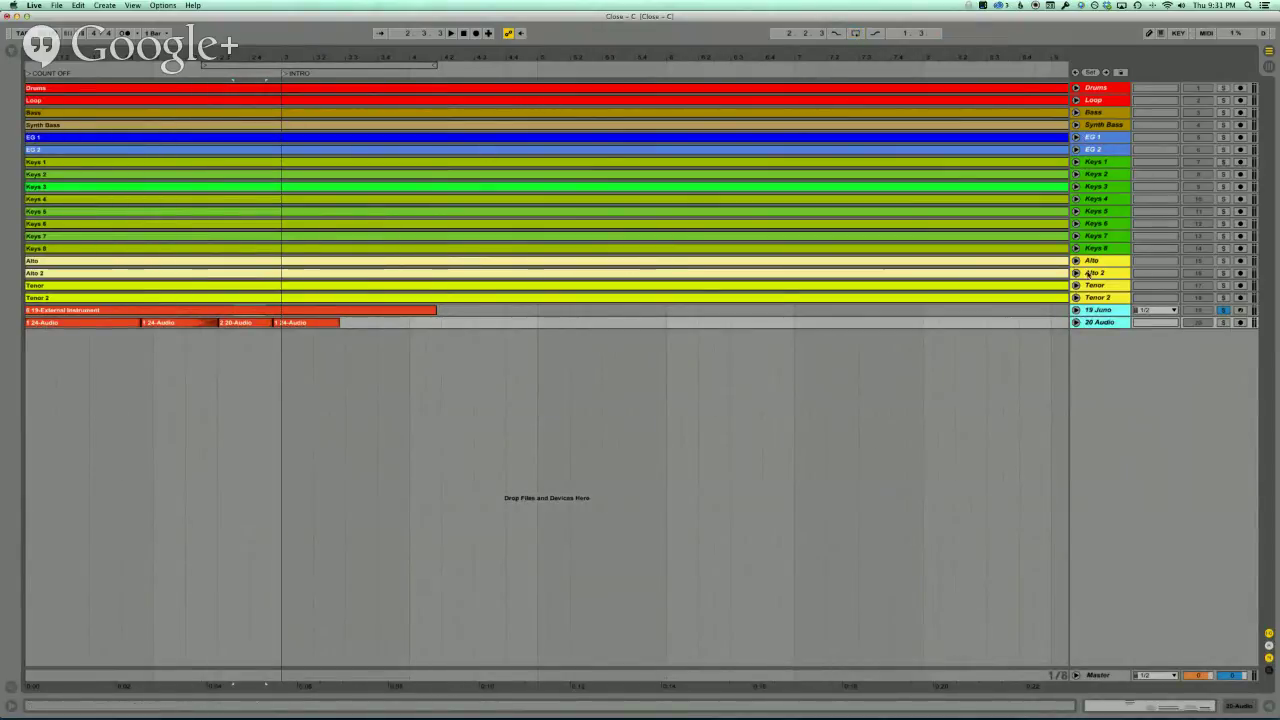
{"action": "left_click", "coordinate": [1108, 299]}
{"action": "key", "text": "shift+Up"}
{"action": "key", "text": "shift+Up"}
{"action": "key", "text": "shift+Up"}
{"action": "key", "text": "shift+Up"}
{"action": "key", "text": "shift+Up"}
{"action": "key", "text": "super+alt+u"}
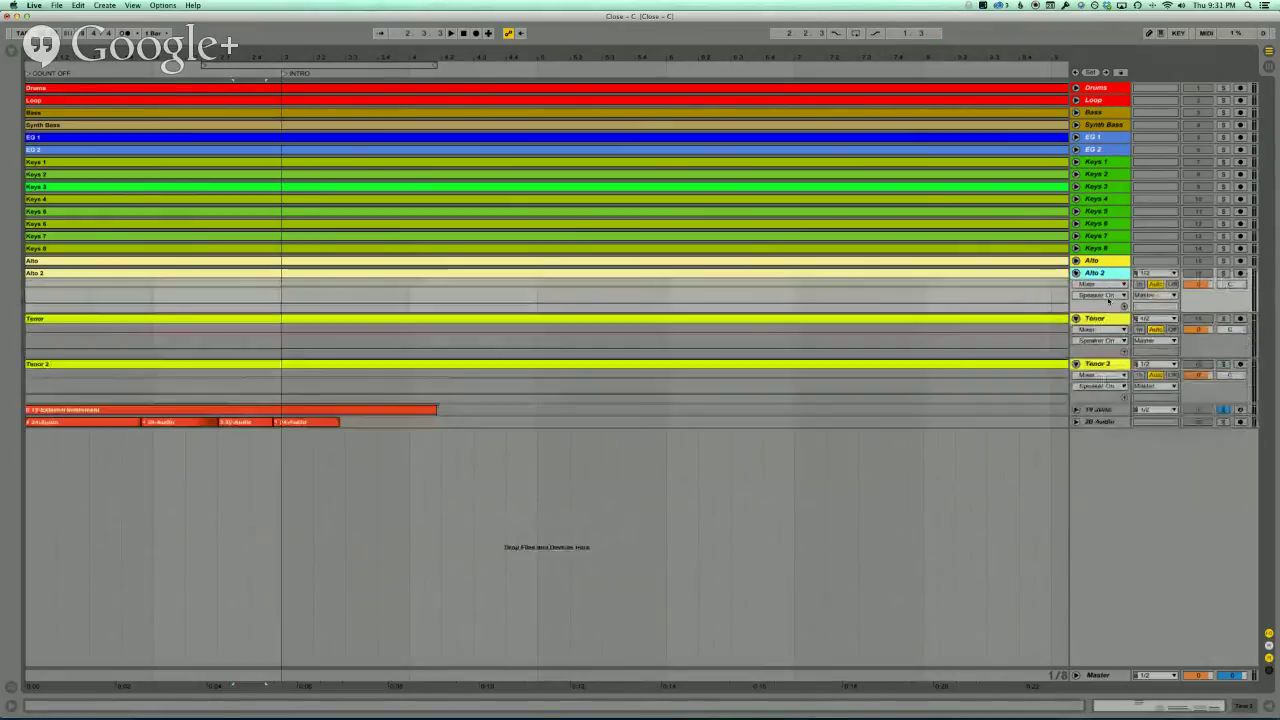
{"action": "key", "text": "shift+Up"}
{"action": "key", "text": "shift+Up"}
{"action": "key", "text": "shift+Up"}
{"action": "key", "text": "shift+Up"}
{"action": "key", "text": "shift+Up"}
{"action": "key", "text": "shift+Up"}
{"action": "key", "text": "shift+Up"}
{"action": "key", "text": "shift+Up"}
{"action": "key", "text": "shift+Up"}
{"action": "key", "text": "shift+Up"}
{"action": "key", "text": "super+alt+u"}
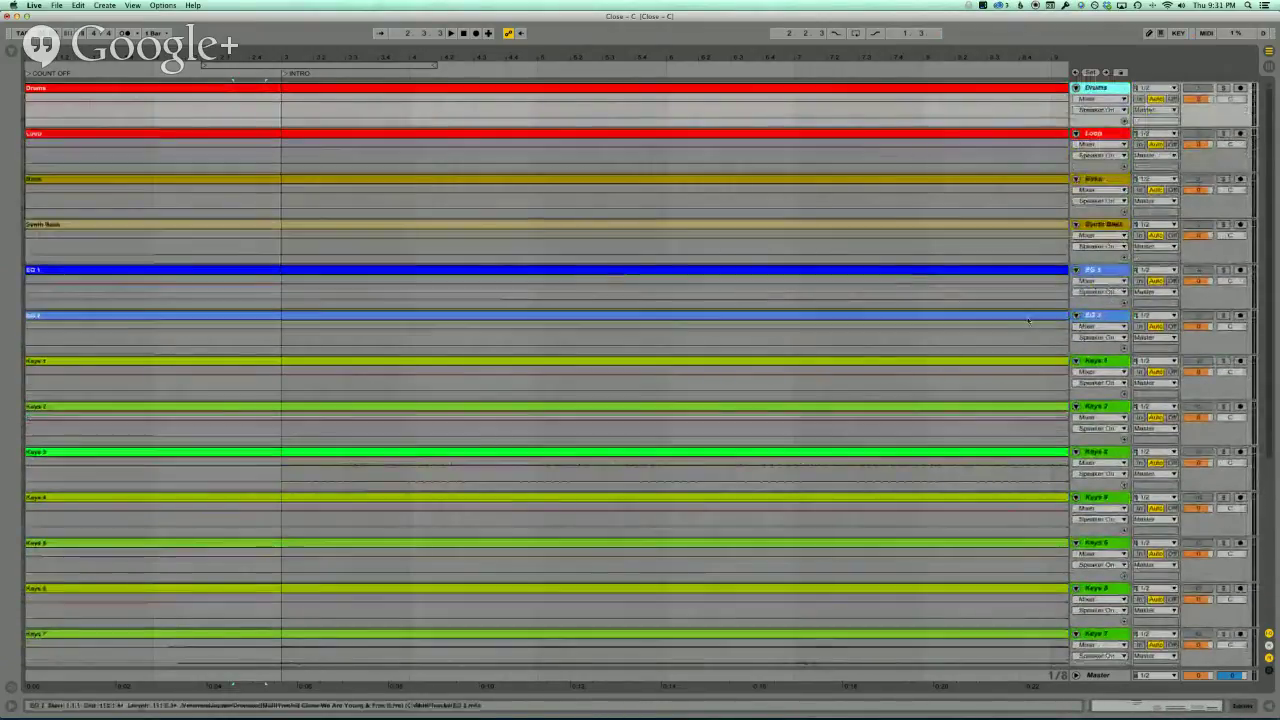
{"action": "scroll", "coordinate": [860, 385], "scroll_direction": "down", "scroll_amount": 5}
{"action": "scroll", "coordinate": [860, 385], "scroll_direction": "down", "scroll_amount": 1}
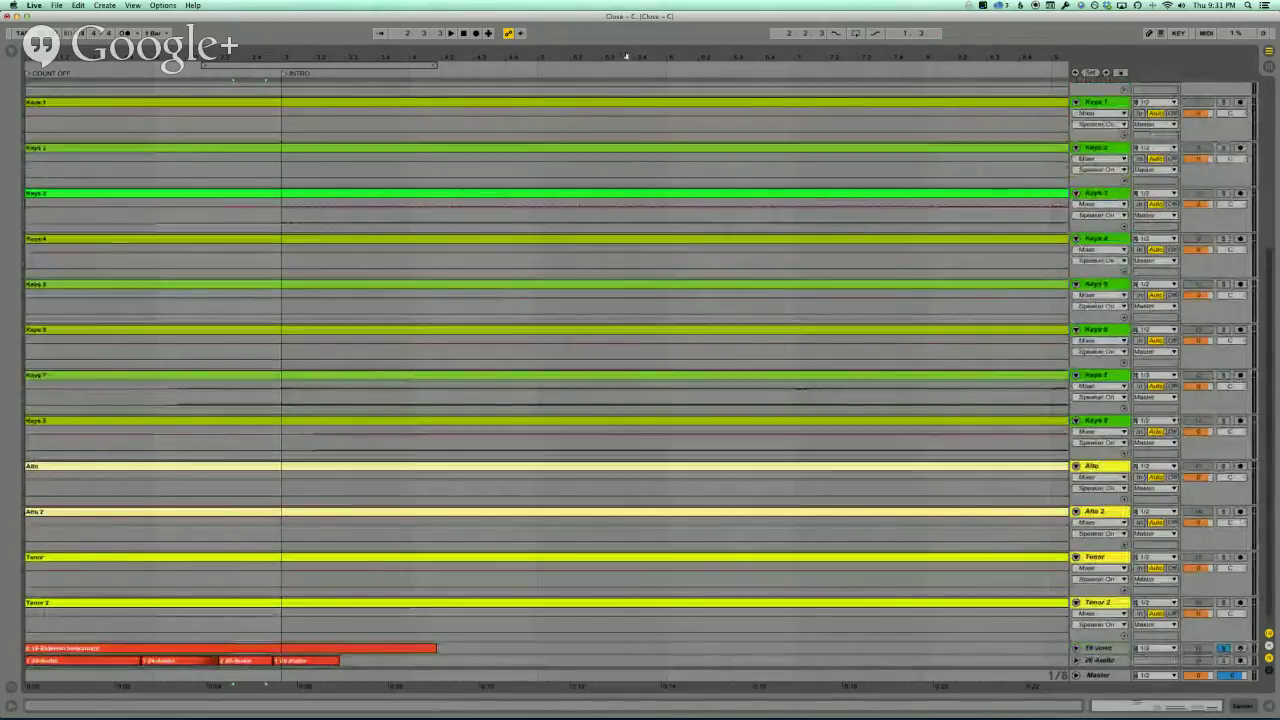
- Take the Juno track out of solo and mute both the Juno and 20 Audio tracks
{"action": "left_click_drag", "start_coordinate": [625, 62], "coordinate": [625, 38]}
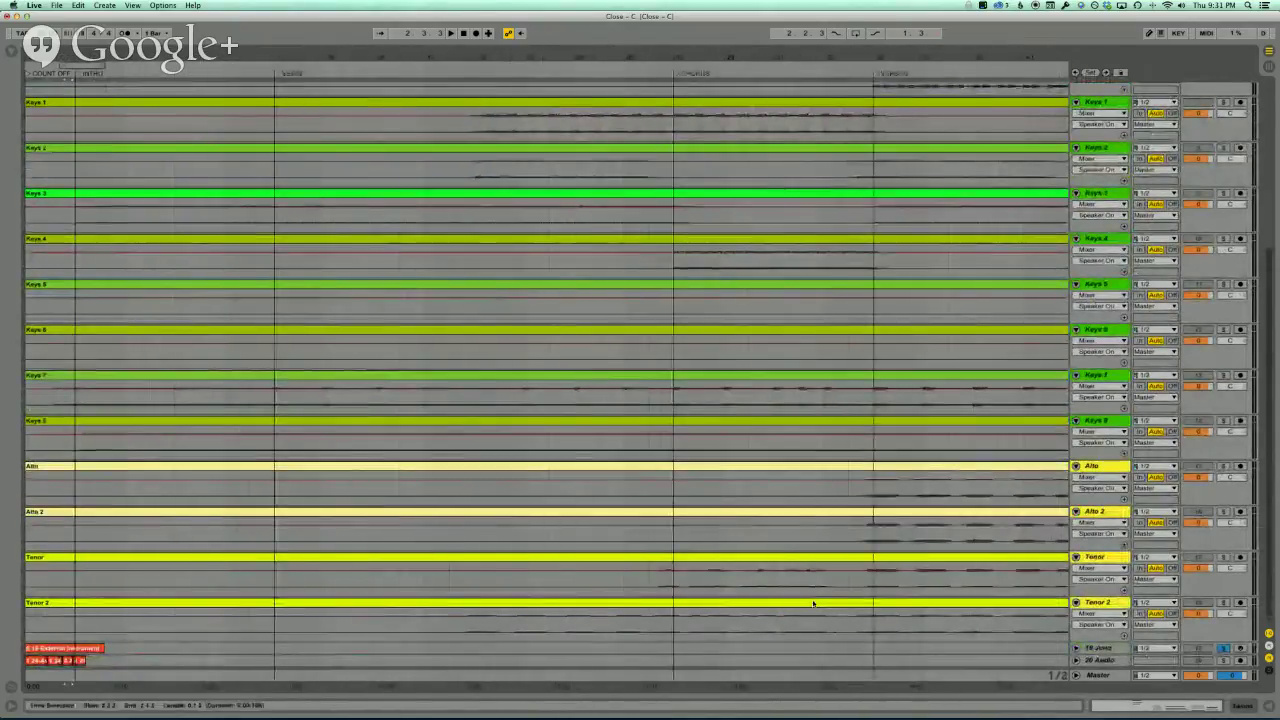
{"action": "left_click", "coordinate": [1205, 650]}
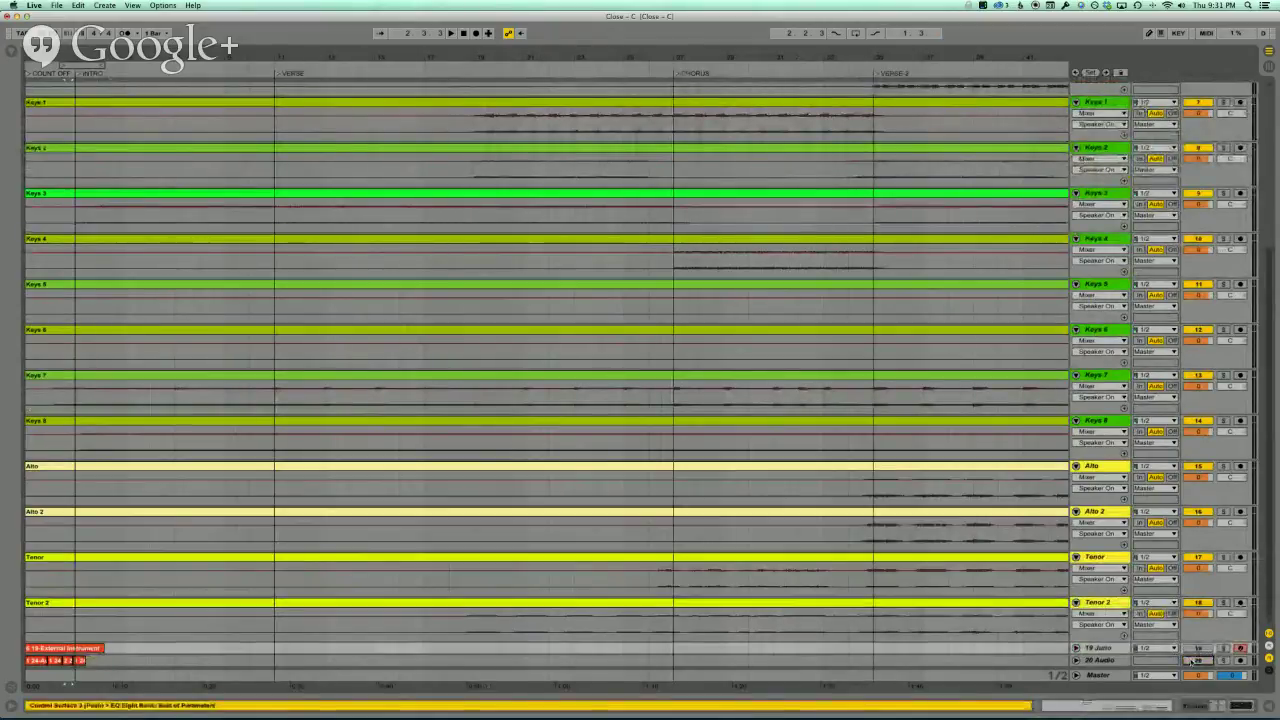
- Play back the song from the middle of the Verse, with the whole arrangement in view
{"action": "key", "text": "space"}
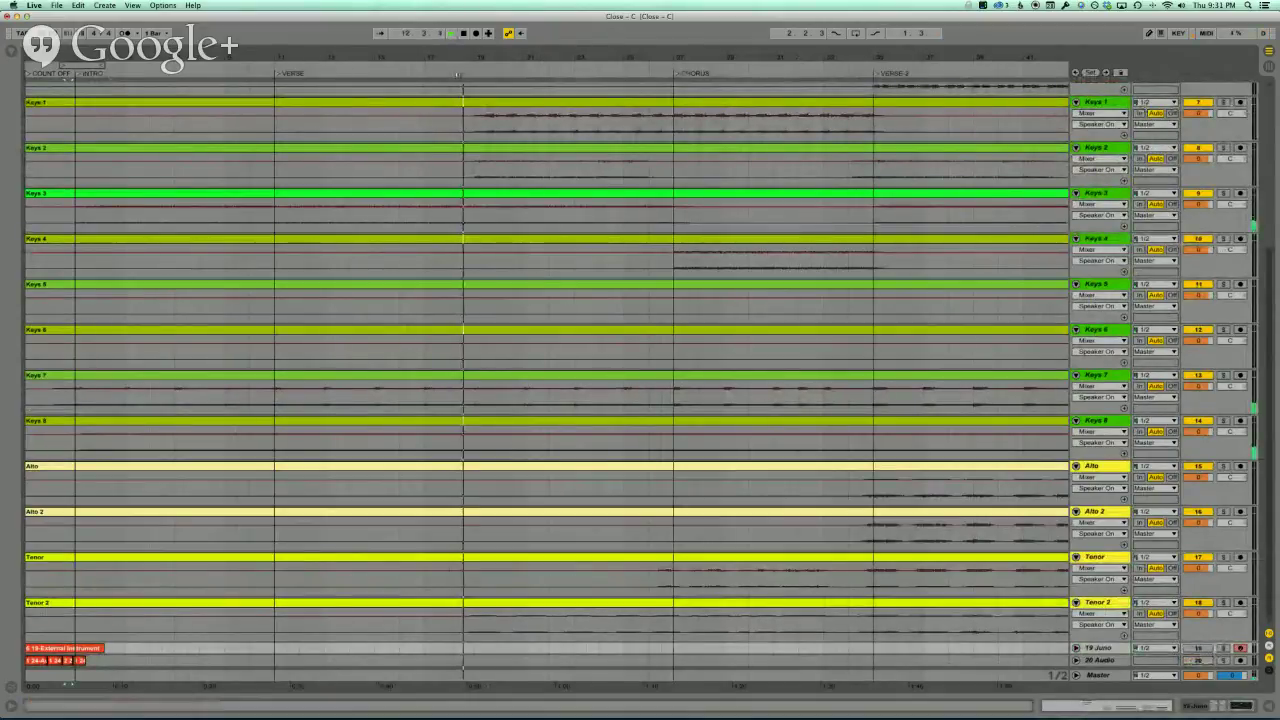
{"action": "mouse_move", "coordinate": [514, 45]}
{"action": "left_mouse_down"}
{"action": "mouse_move", "coordinate": [517, 55]}
{"action": "mouse_move", "coordinate": [517, 40]}
{"action": "left_mouse_up"}
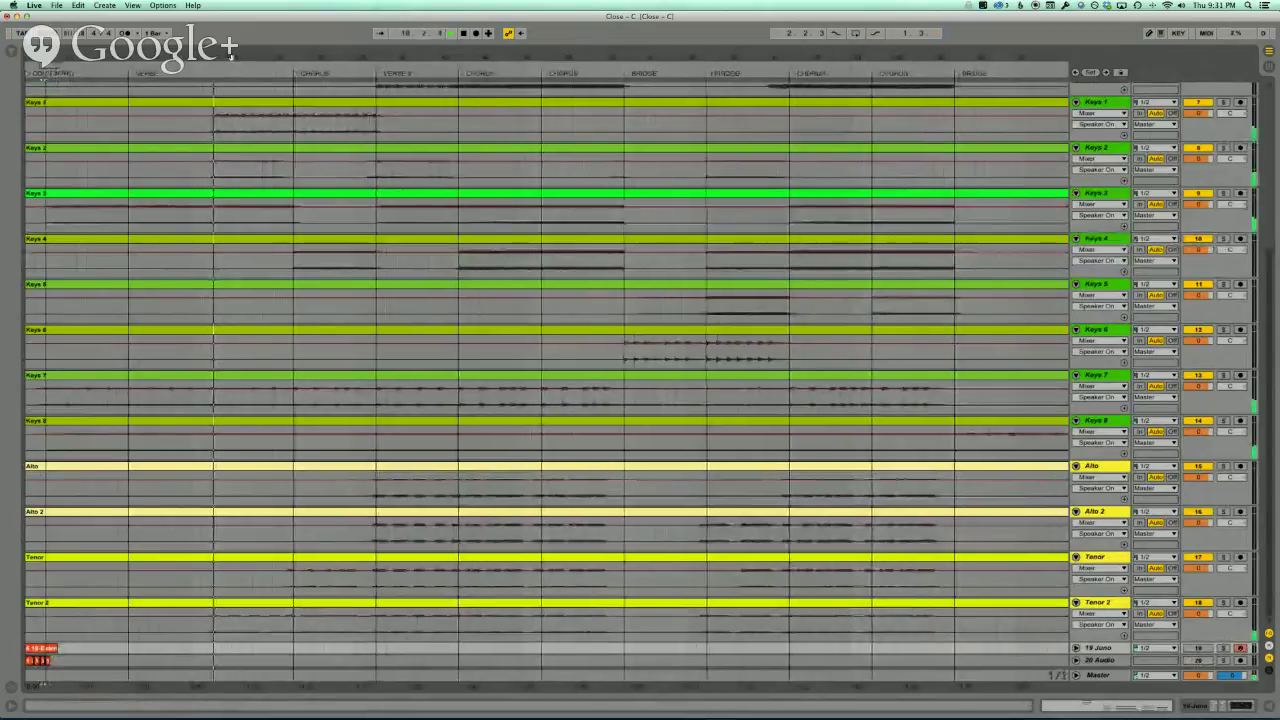
{"action": "scroll", "coordinate": [447, 216], "scroll_direction": "up", "scroll_amount": 6}
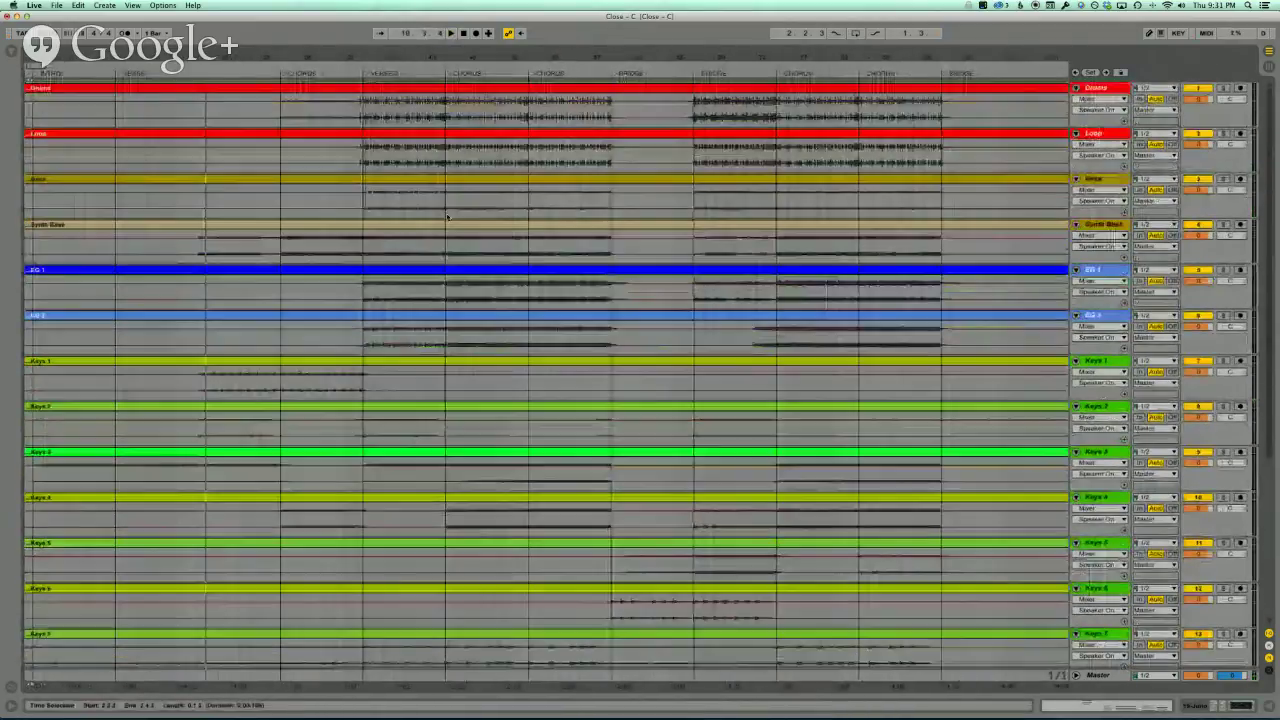
- Add a locator named Chorus b at bar 47, midway through the chorus after Verse 2, and remove it again
{"action": "left_click_drag", "start_coordinate": [440, 68], "coordinate": [438, 60]}
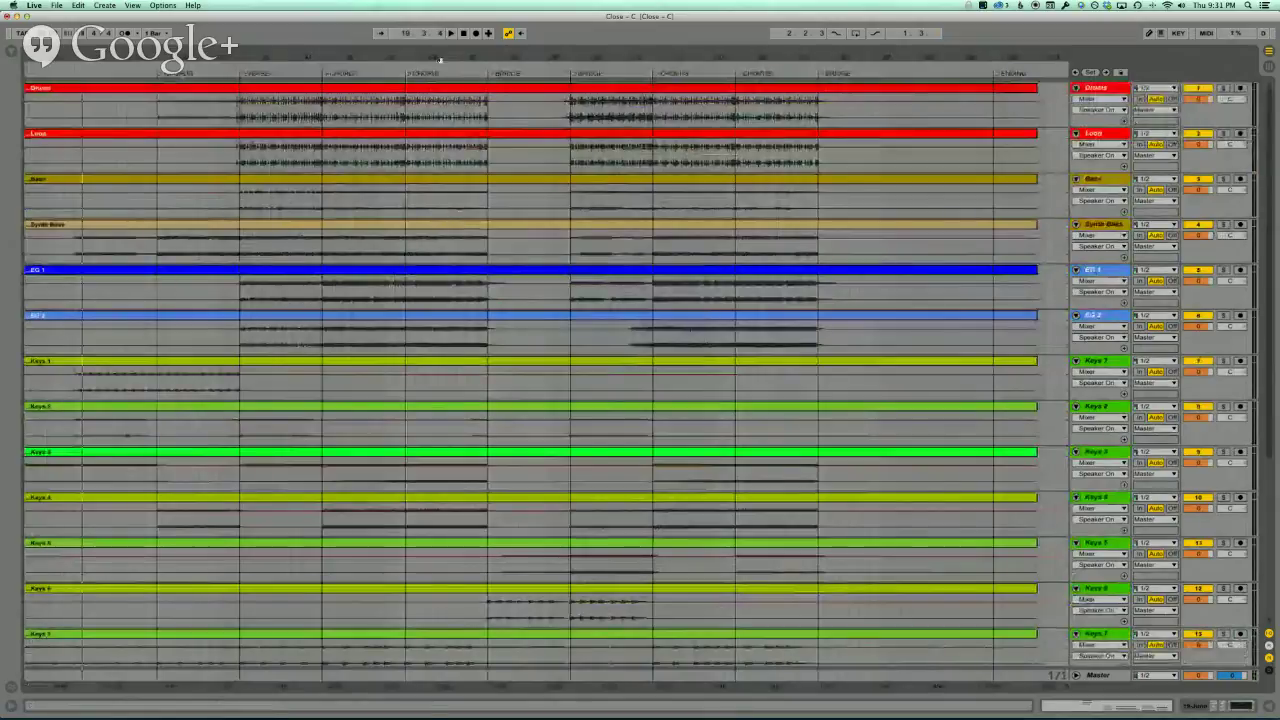
{"action": "right_click", "coordinate": [368, 73]}
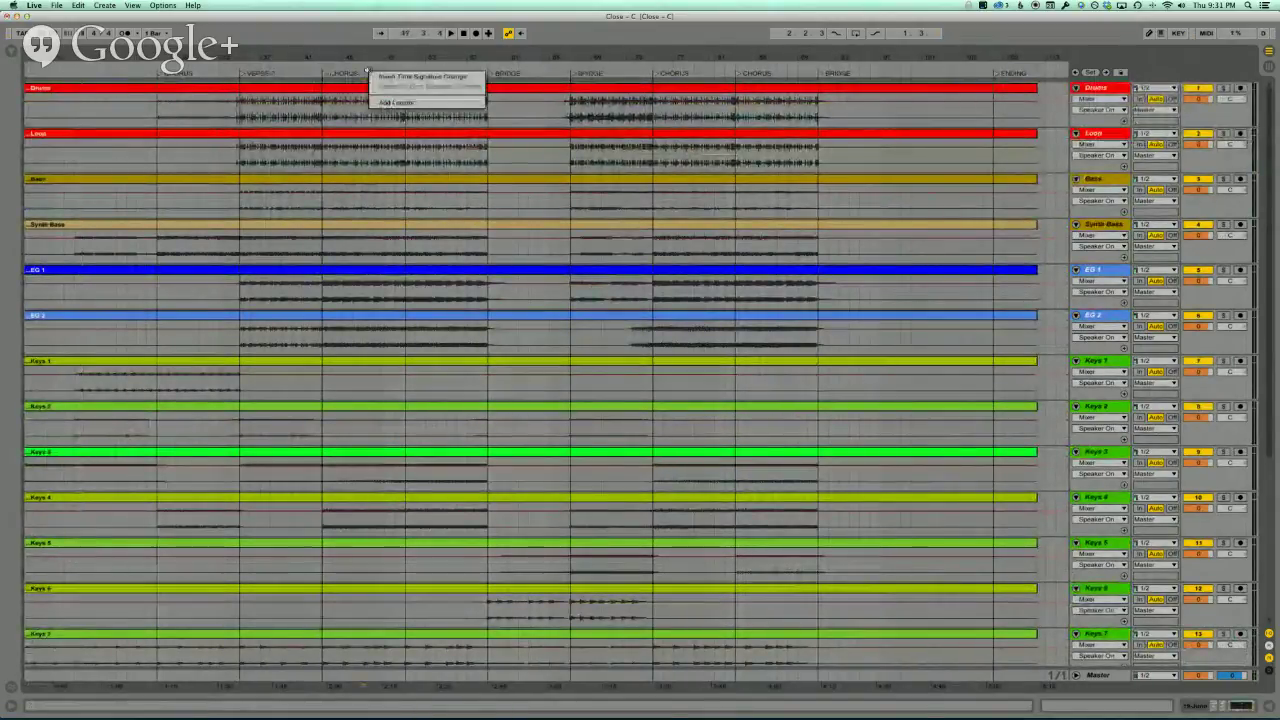
{"action": "left_click", "coordinate": [394, 103]}
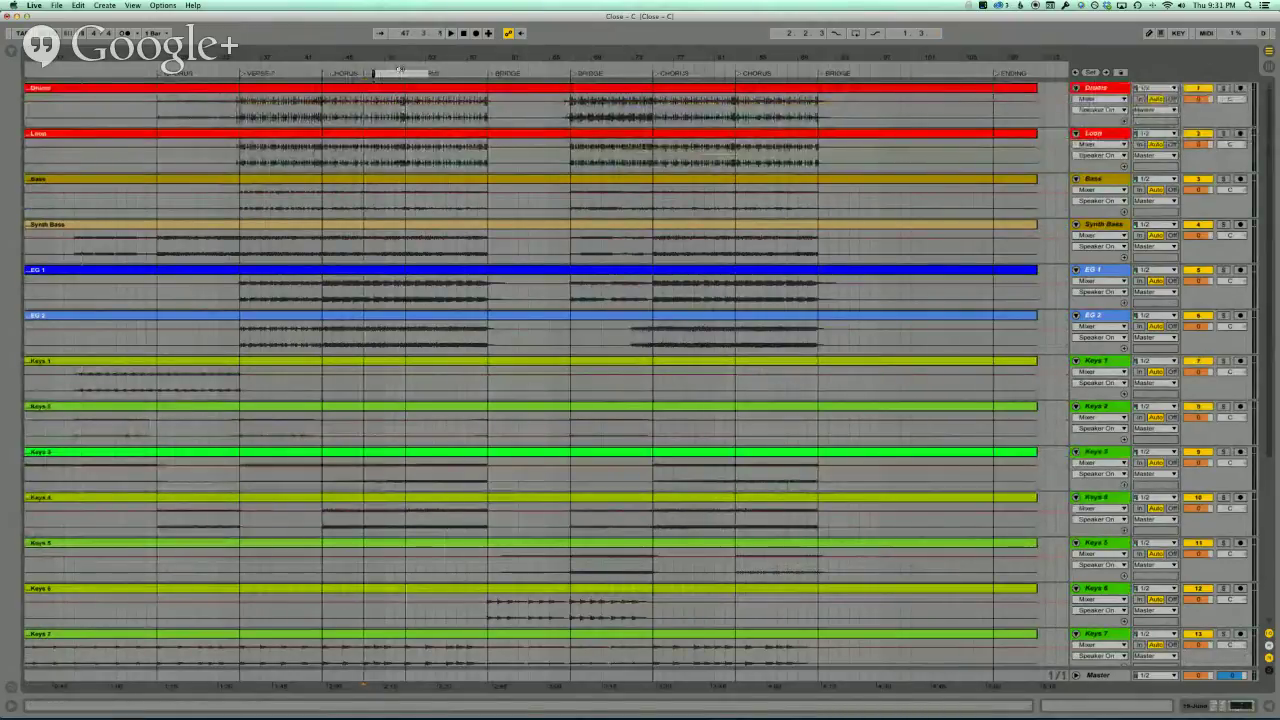
{"action": "type", "text": "CHORUS"}
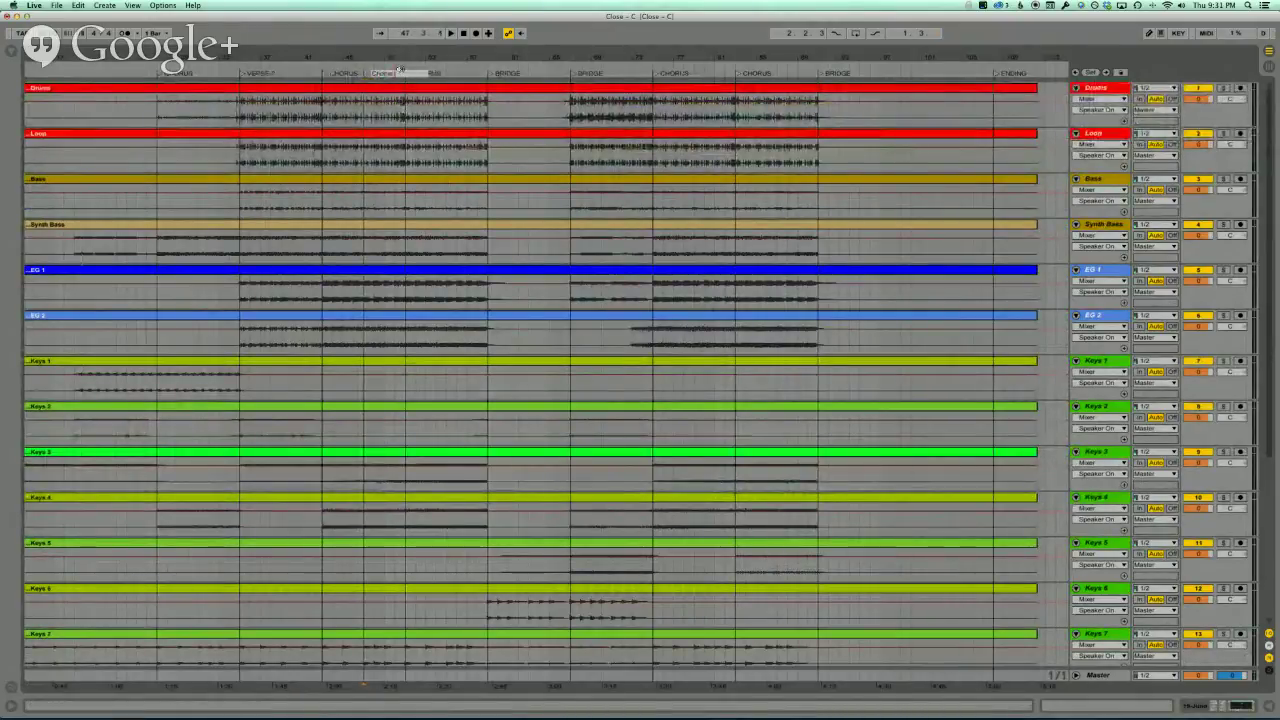
{"action": "key", "text": "Return"}
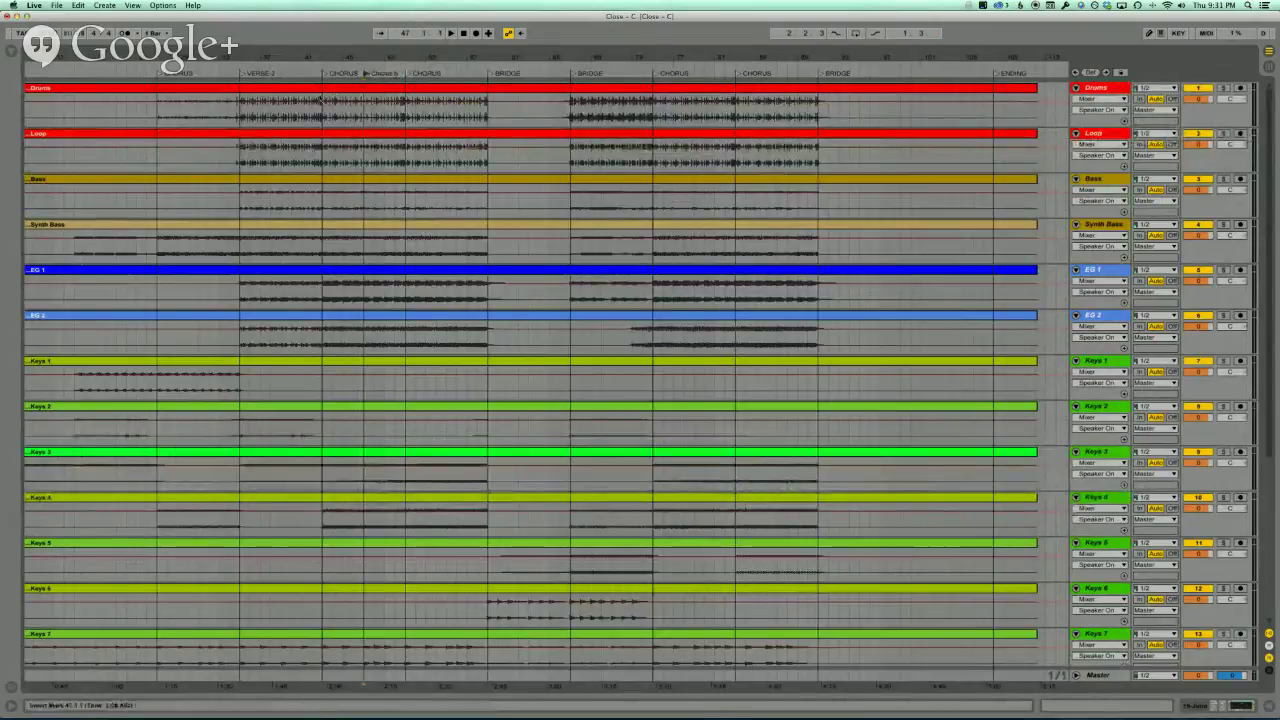
{"action": "left_click_drag", "start_coordinate": [398, 72], "coordinate": [322, 100]}
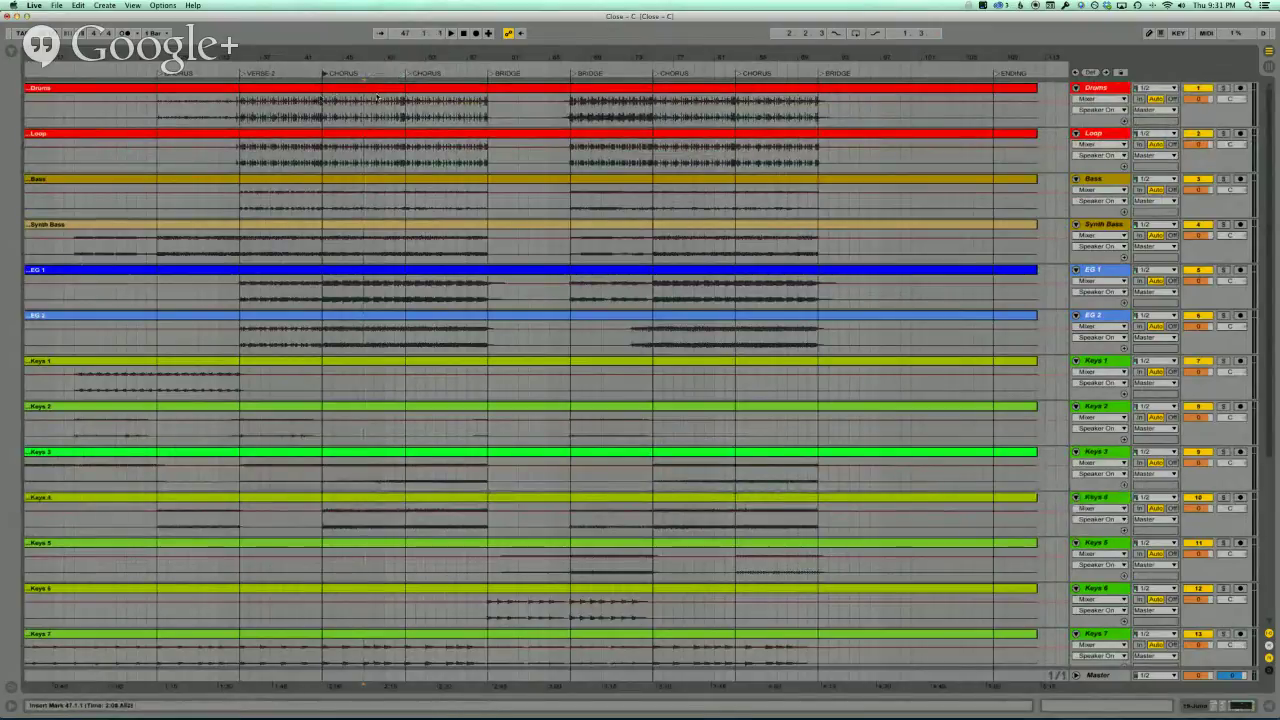
- Set the audio inputs to 3/4 for the Drums track, 5 for Bass and 6 for Synth Bass
{"action": "scroll", "coordinate": [385, 160], "scroll_direction": "down", "scroll_amount": 5}
{"action": "scroll", "coordinate": [390, 215], "scroll_direction": "up", "scroll_amount": 5}
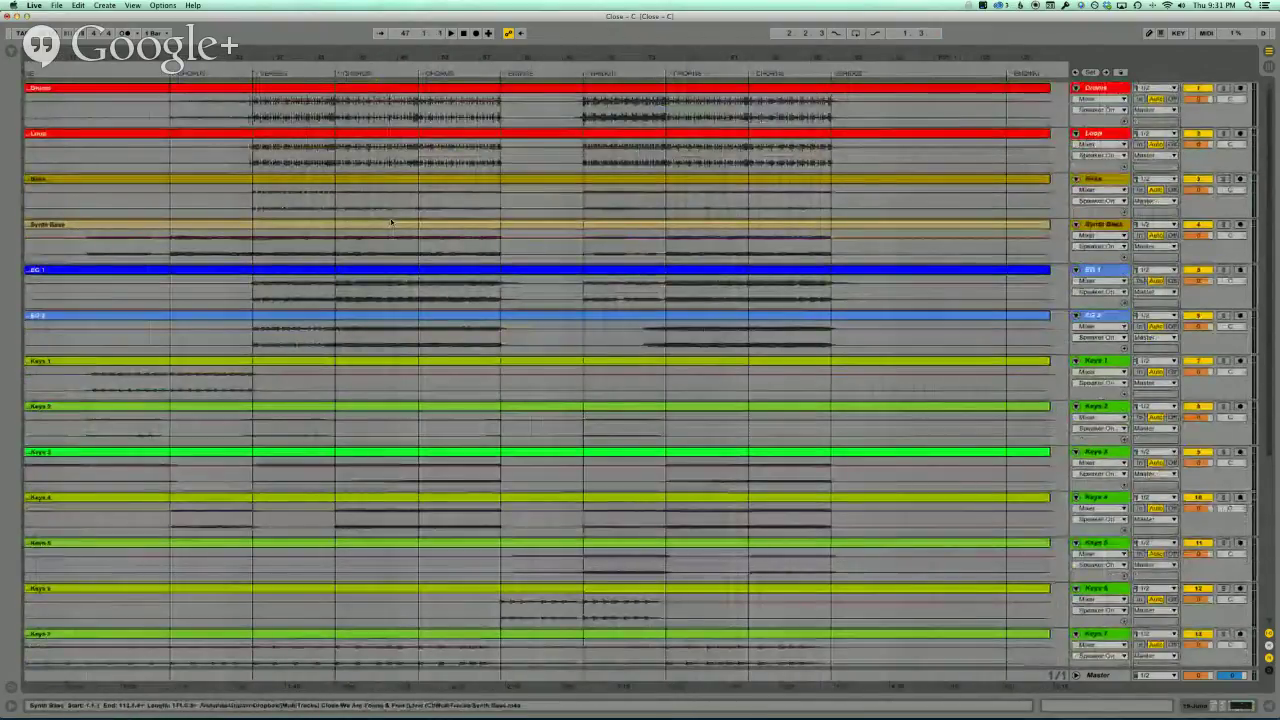
{"action": "scroll", "coordinate": [450, 212], "scroll_direction": "right", "scroll_amount": 3}
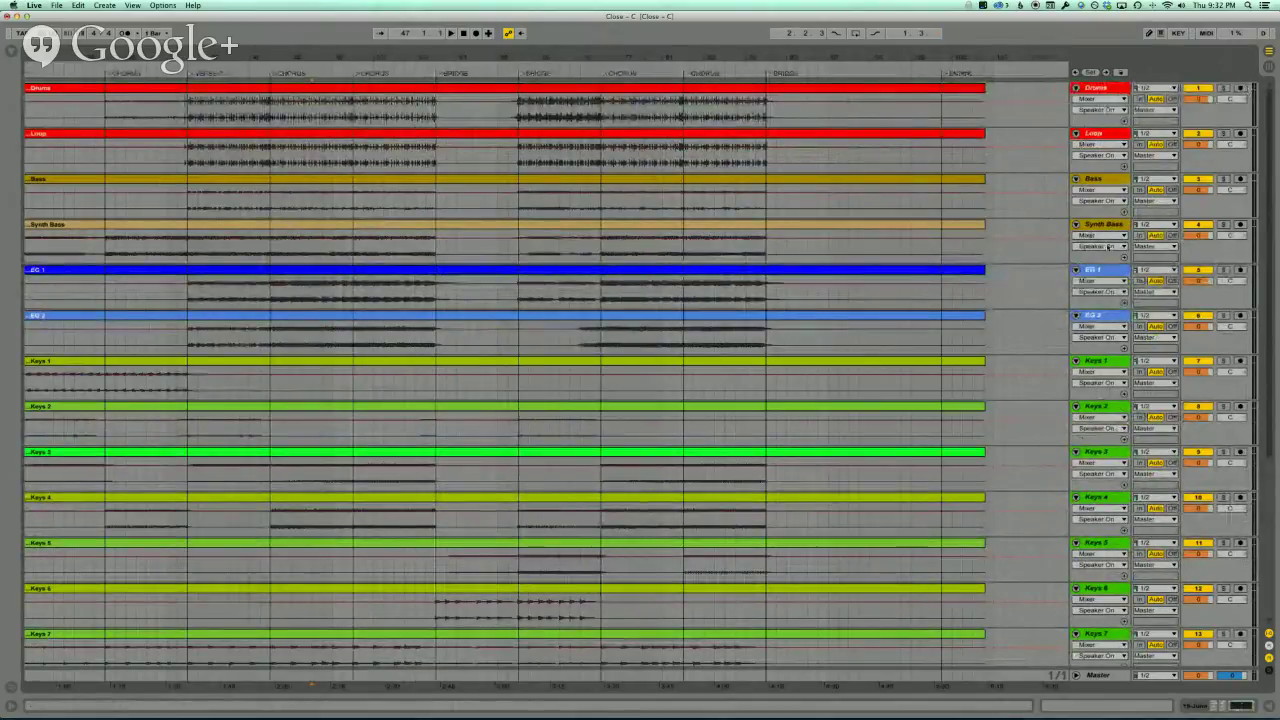
{"action": "scroll", "coordinate": [1108, 246], "scroll_direction": "down", "scroll_amount": 5}
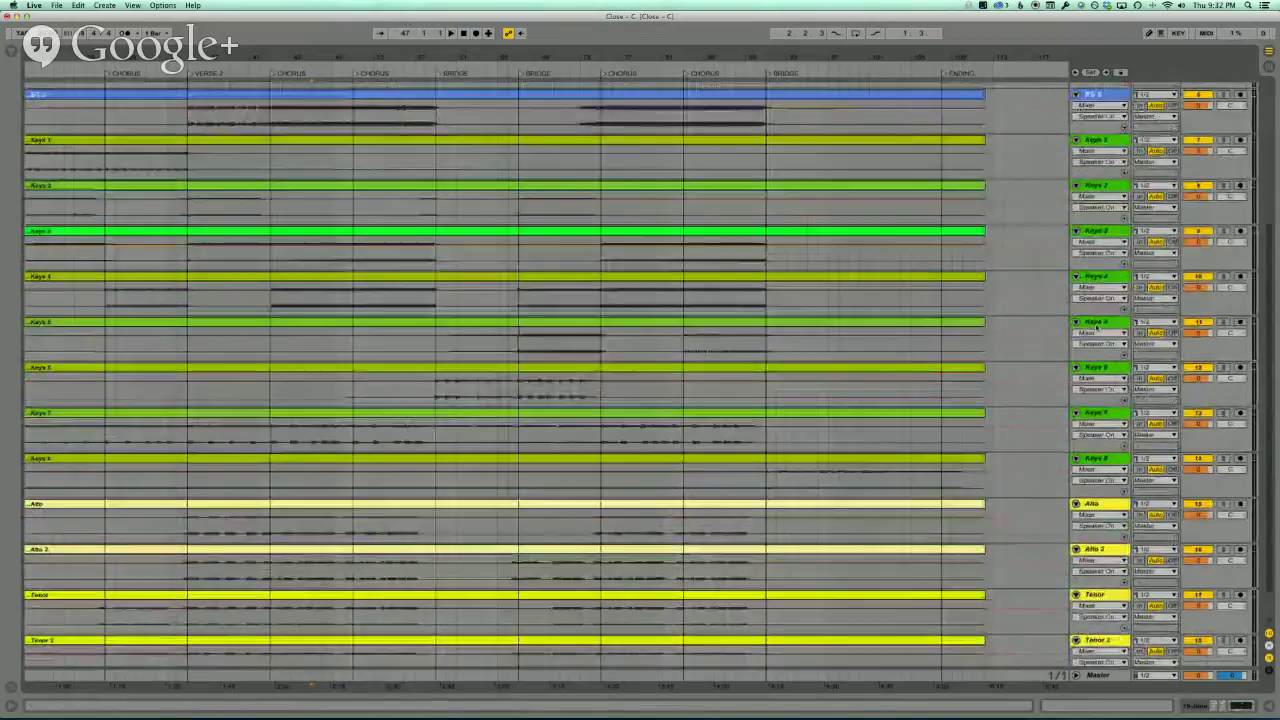
{"action": "scroll", "coordinate": [1096, 326], "scroll_direction": "up", "scroll_amount": 5}
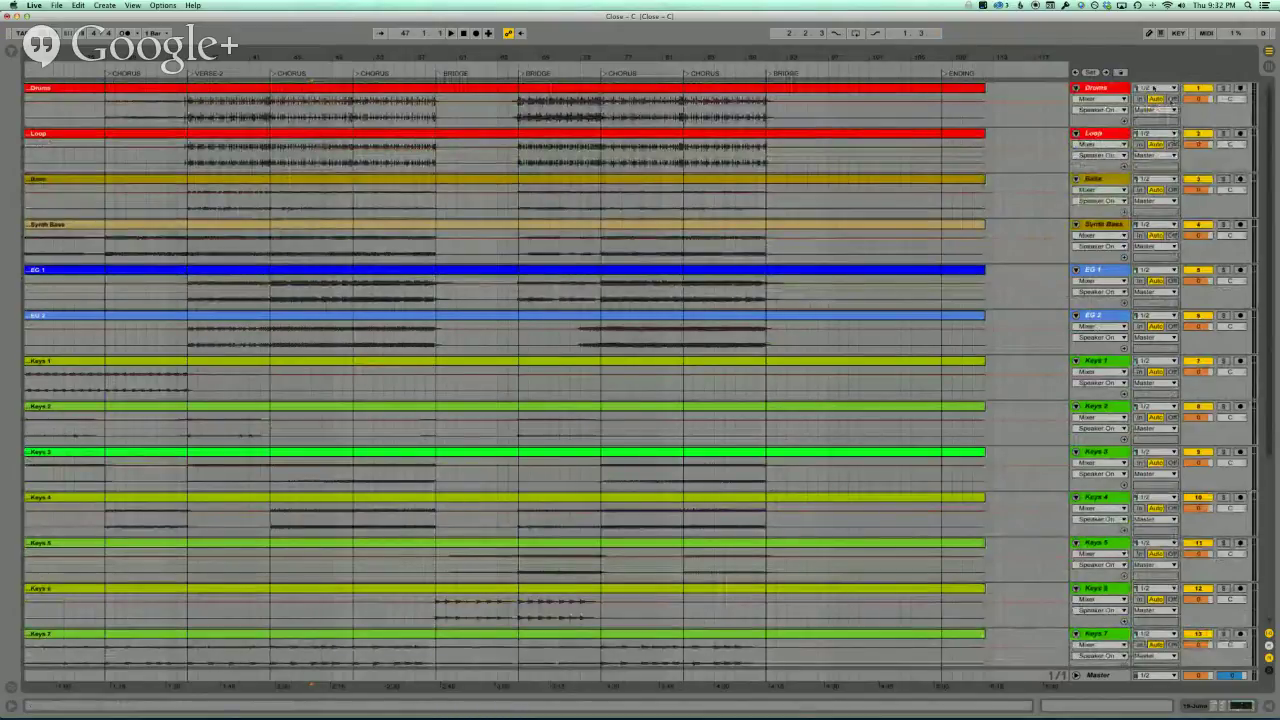
{"action": "left_click", "coordinate": [1156, 88]}
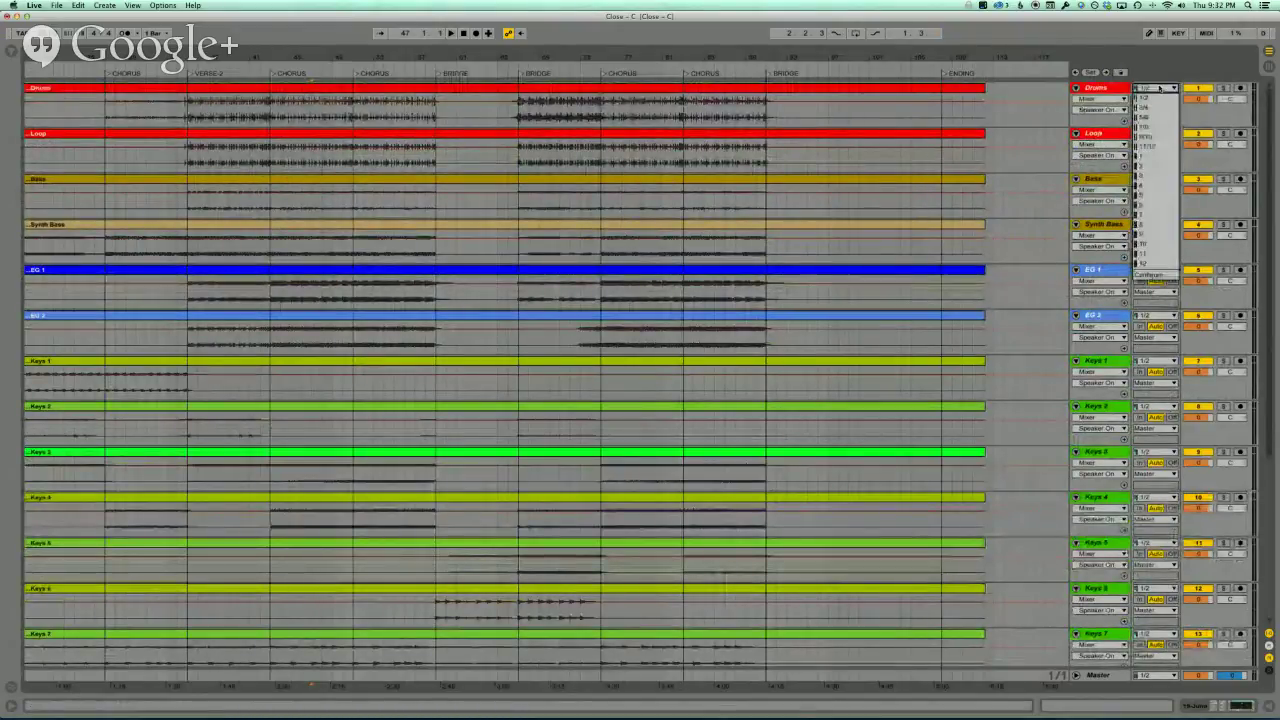
{"action": "left_click", "coordinate": [1158, 104]}
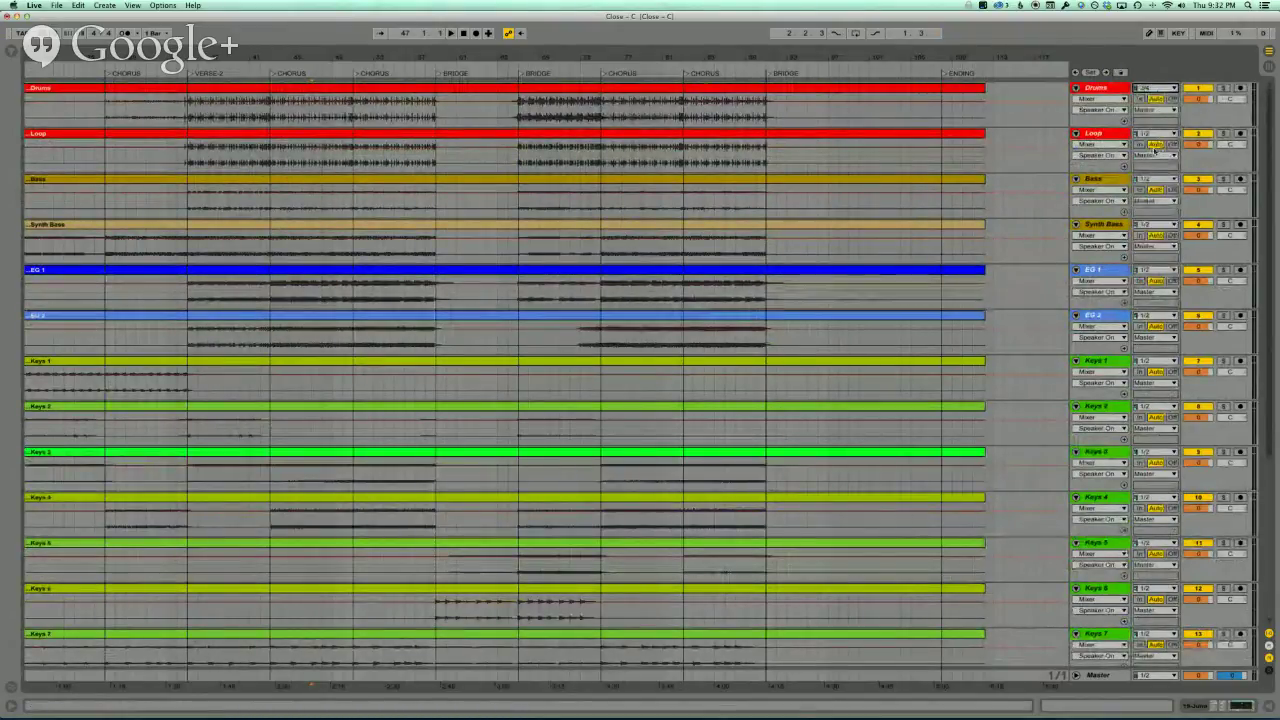
{"action": "left_click", "coordinate": [1155, 179]}
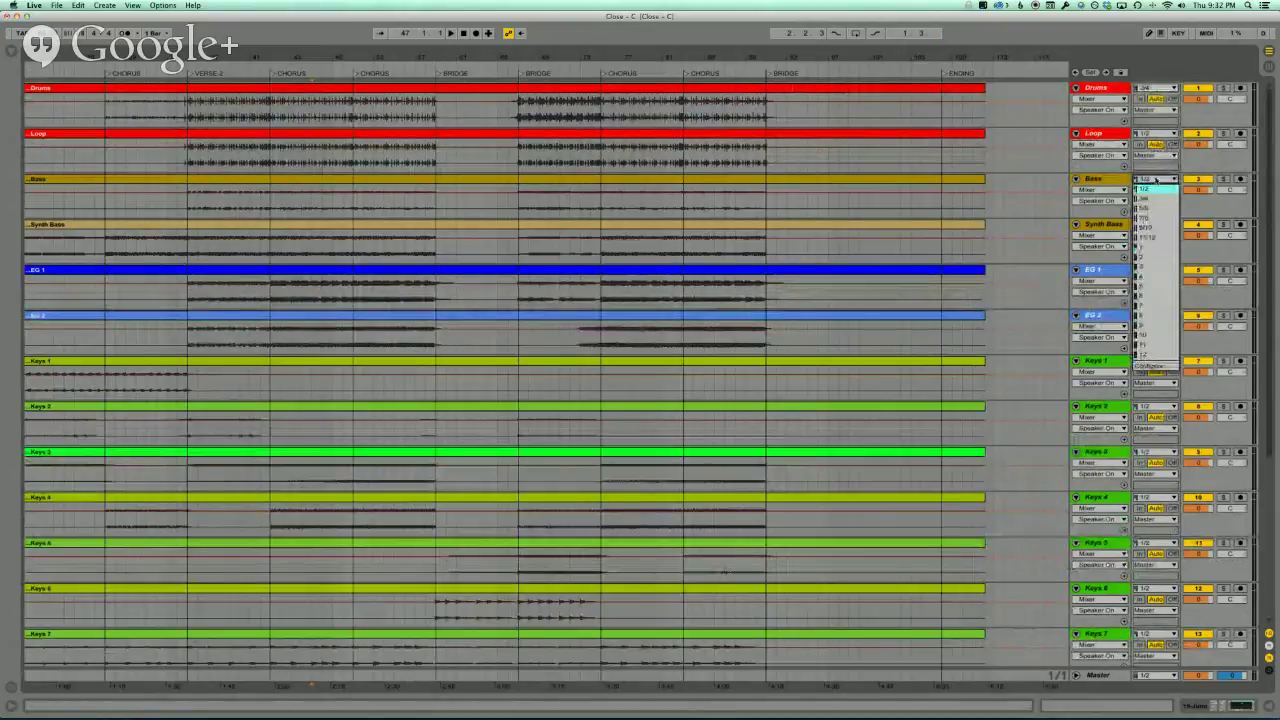
{"action": "left_click", "coordinate": [1157, 278]}
{"action": "left_click", "coordinate": [1155, 224]}
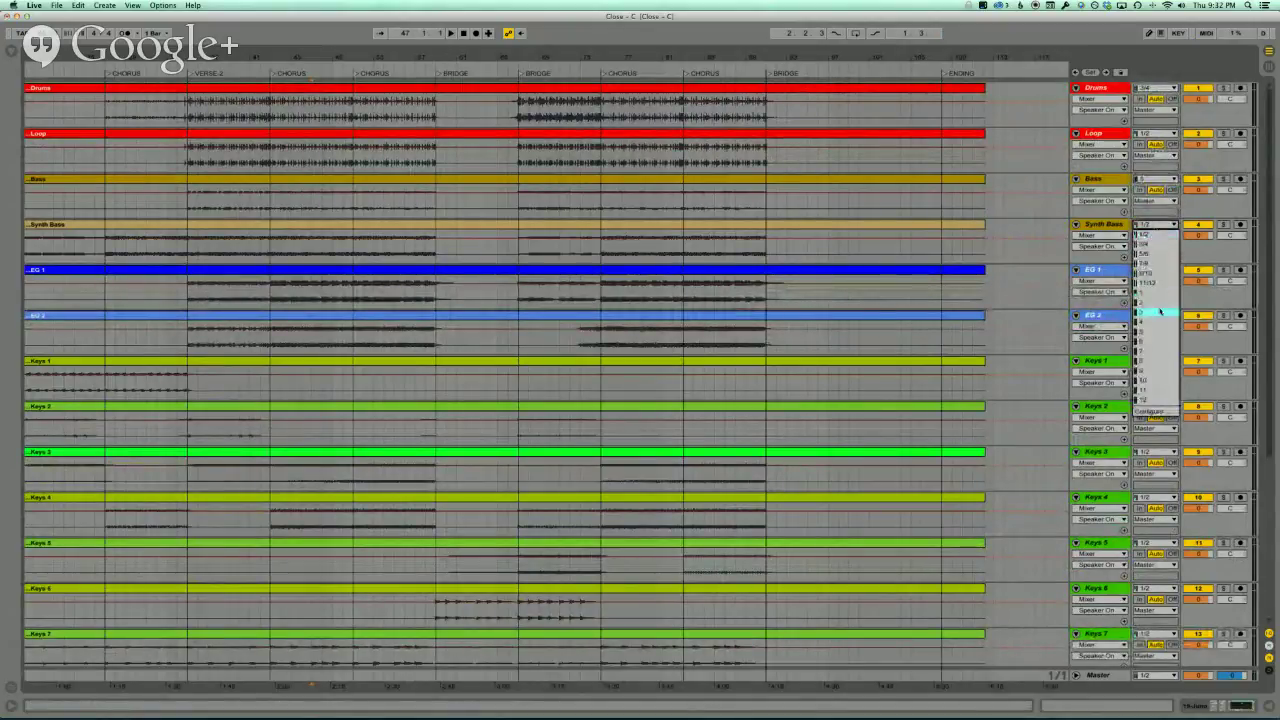
{"action": "left_click", "coordinate": [1156, 346]}
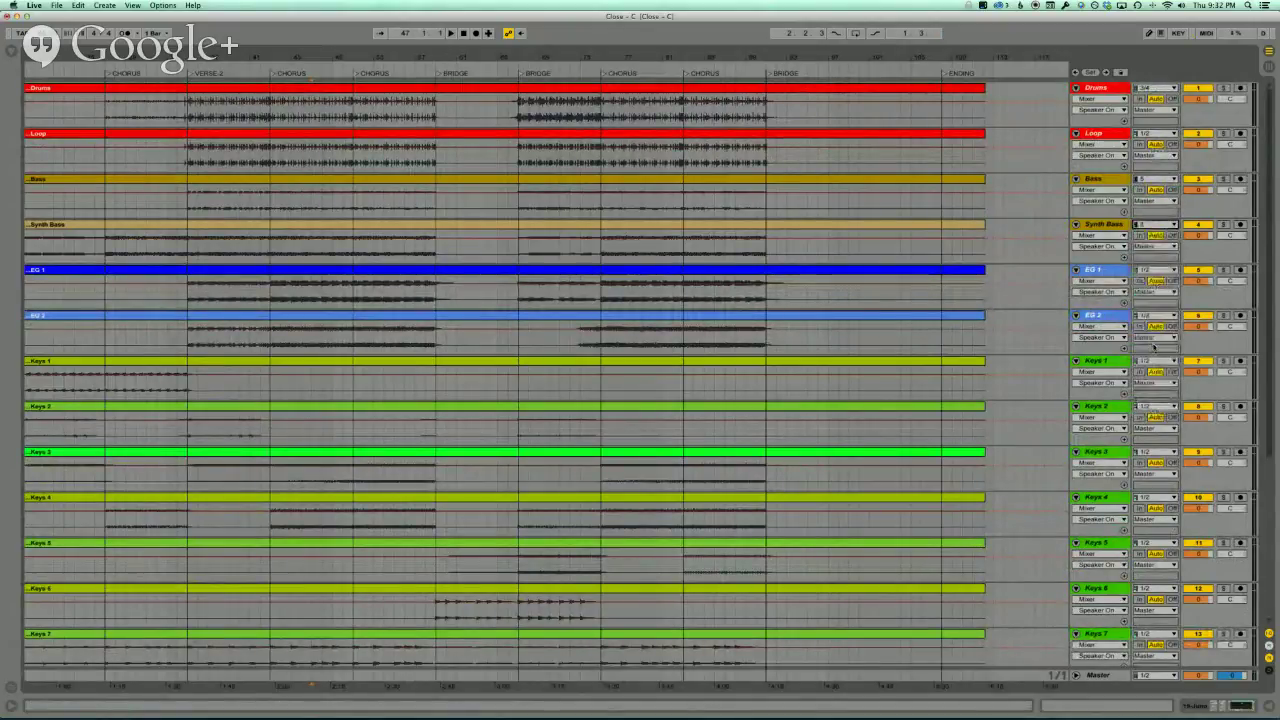
- Arm the Drums, Bass and Synth Bass tracks for recording, leaving the Loop track disarmed
{"action": "left_click", "coordinate": [1240, 224]}
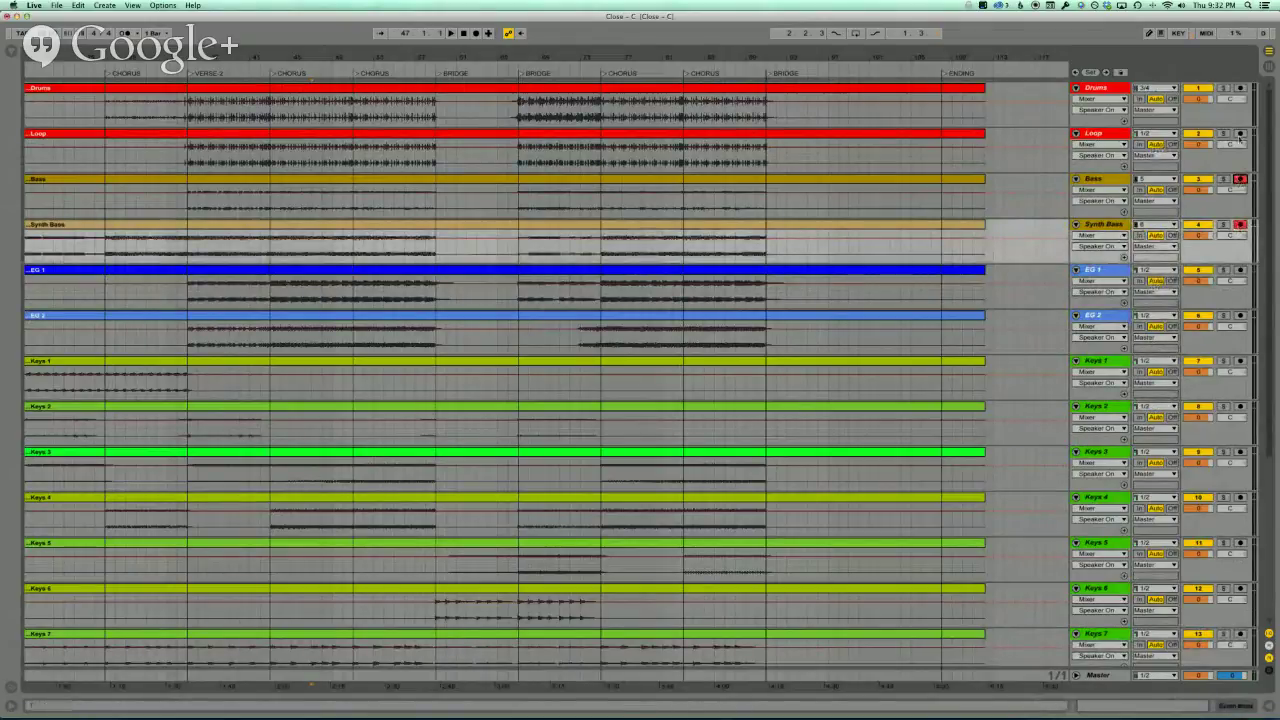
{"action": "left_click", "coordinate": [1240, 134]}
{"action": "left_click", "coordinate": [1240, 88]}
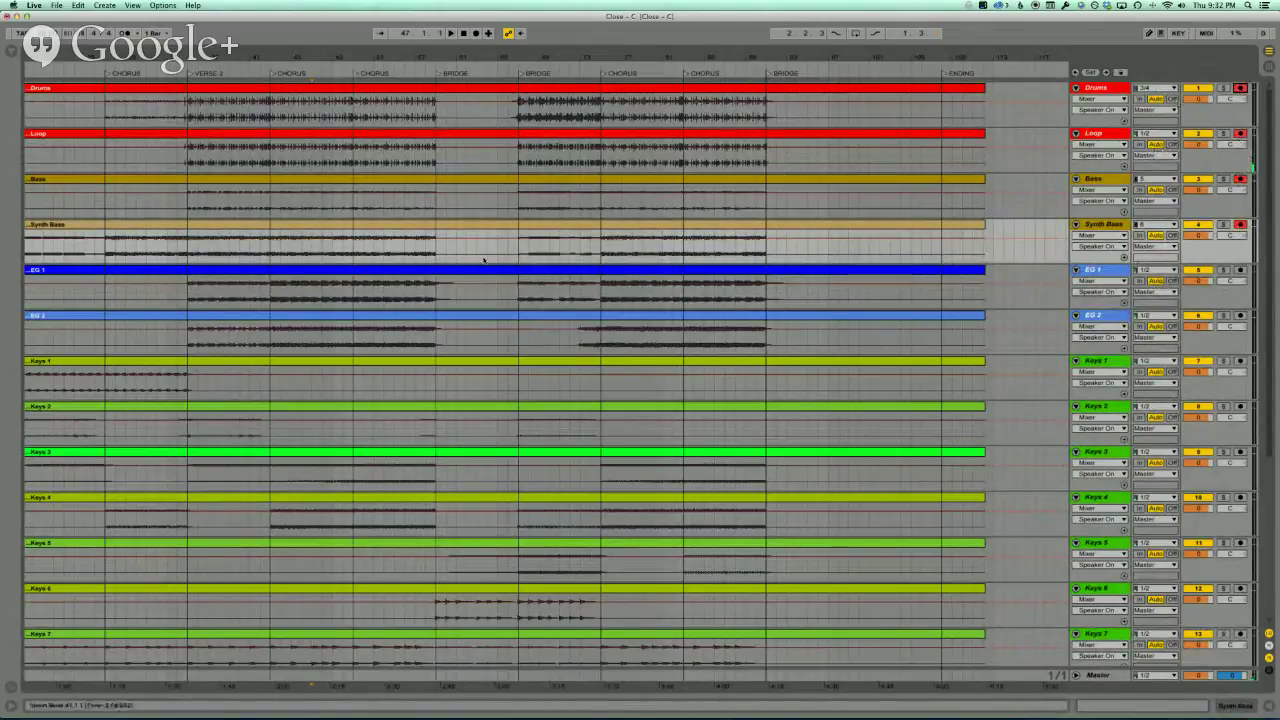
{"action": "left_click", "coordinate": [1240, 134]}
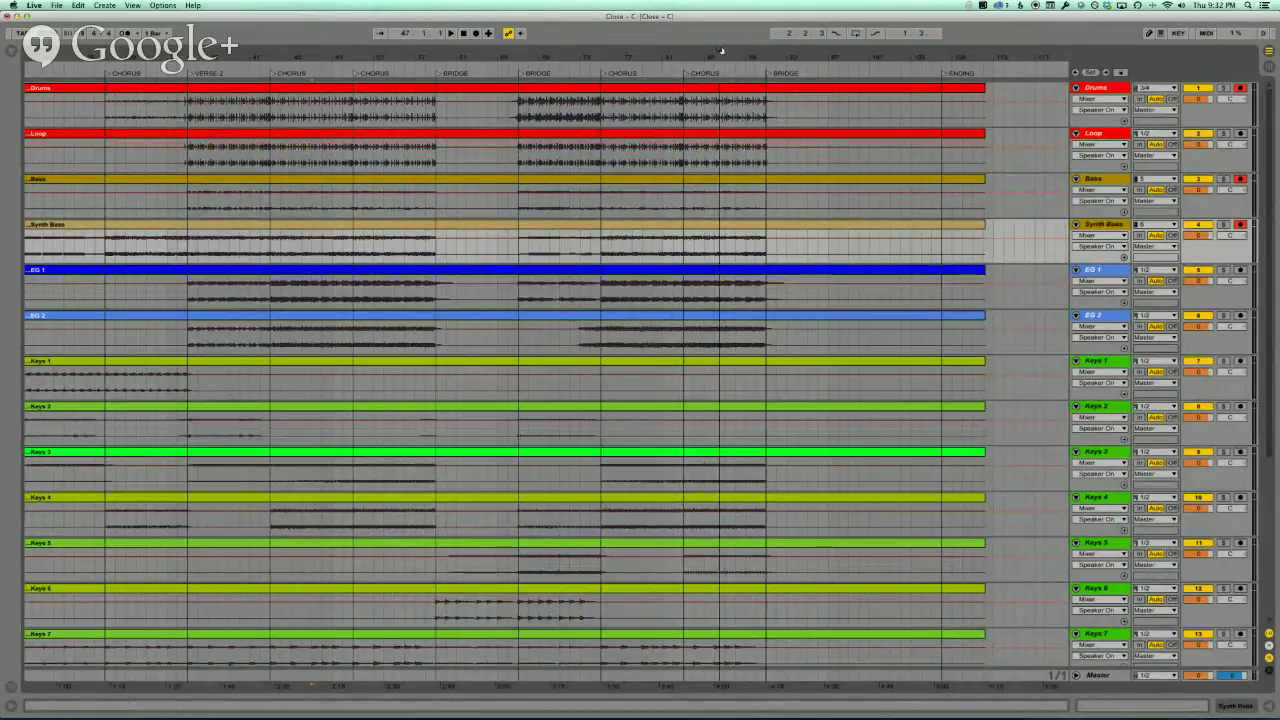
{"action": "left_click_drag", "start_coordinate": [775, 57], "coordinate": [775, 52]}
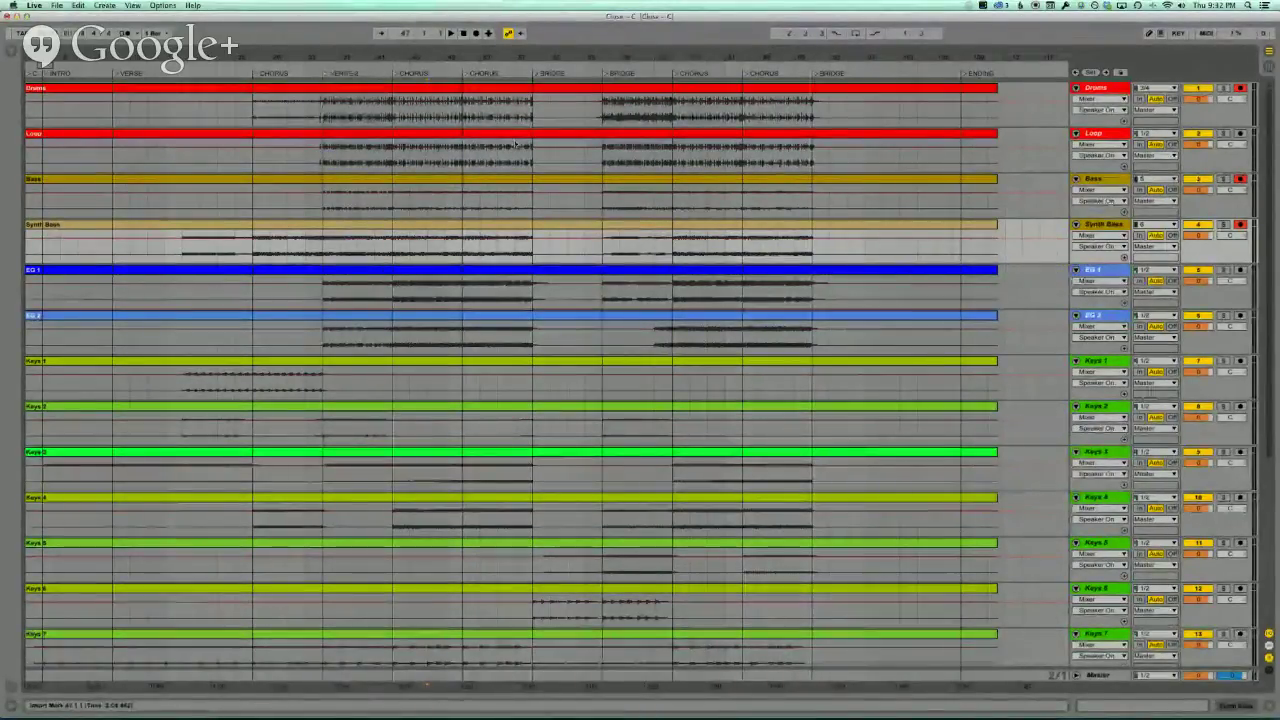
{"action": "key", "text": "Tab"}
{"action": "key", "text": "Tab"}
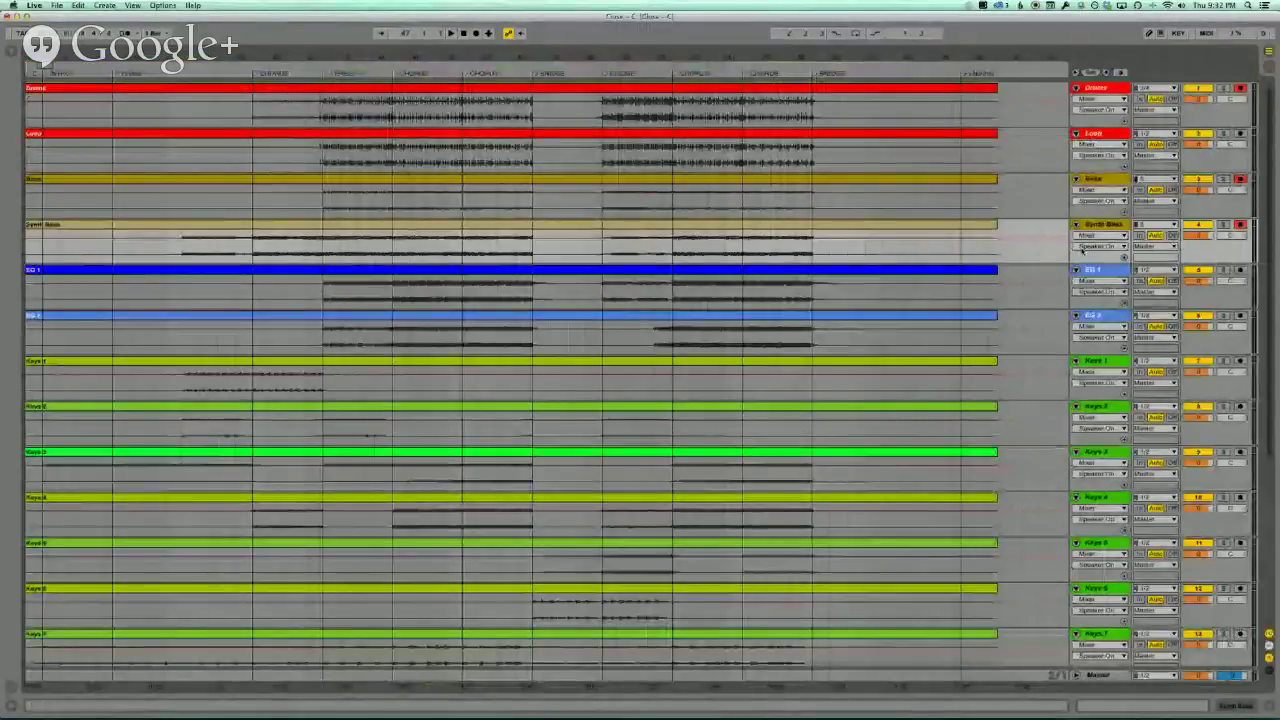
- Insert four return tracks into the song
{"action": "left_click", "coordinate": [105, 5]}
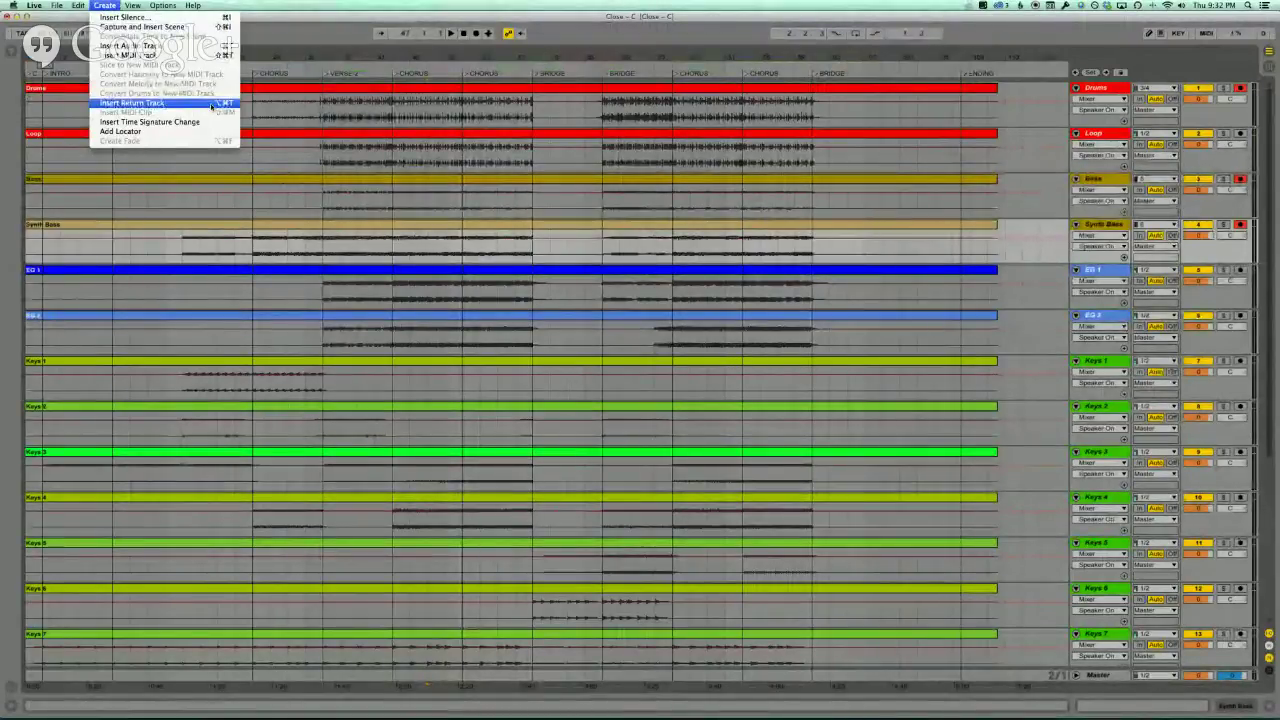
{"action": "left_click", "coordinate": [211, 104]}
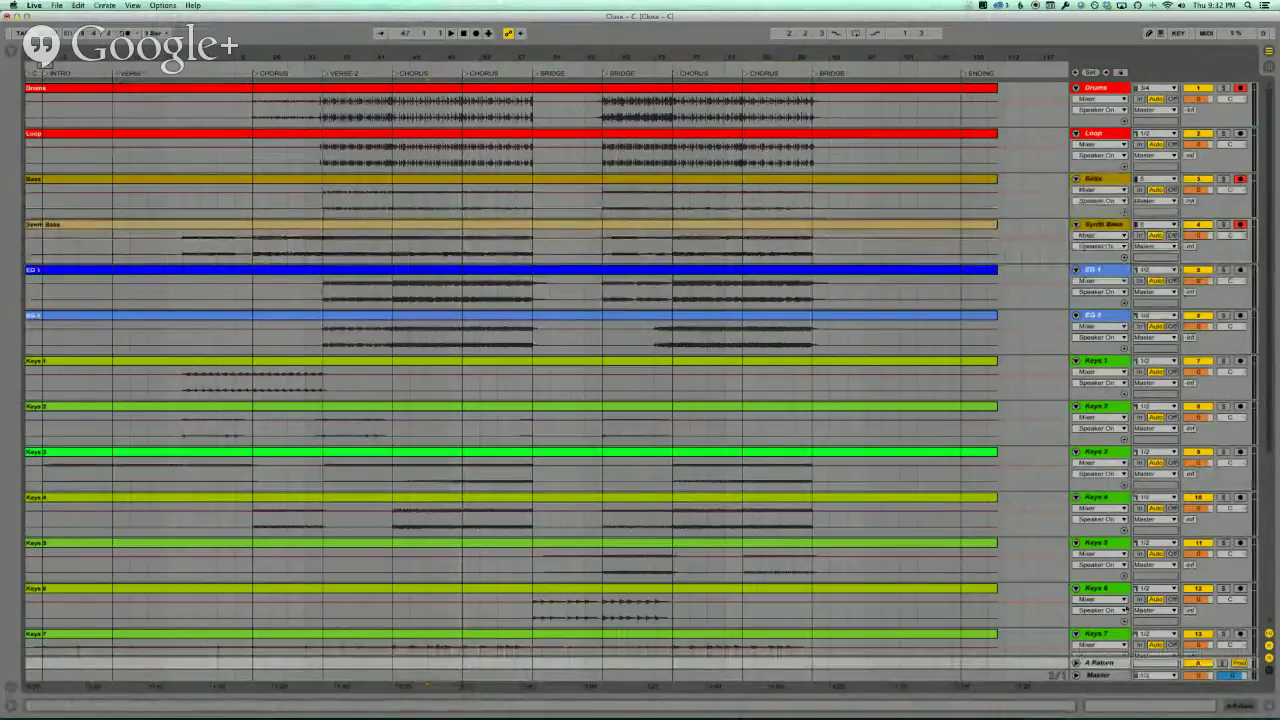
{"action": "key", "text": "super+alt+t"}
{"action": "key", "text": "super+alt+t"}
{"action": "key", "text": "super+alt+t"}
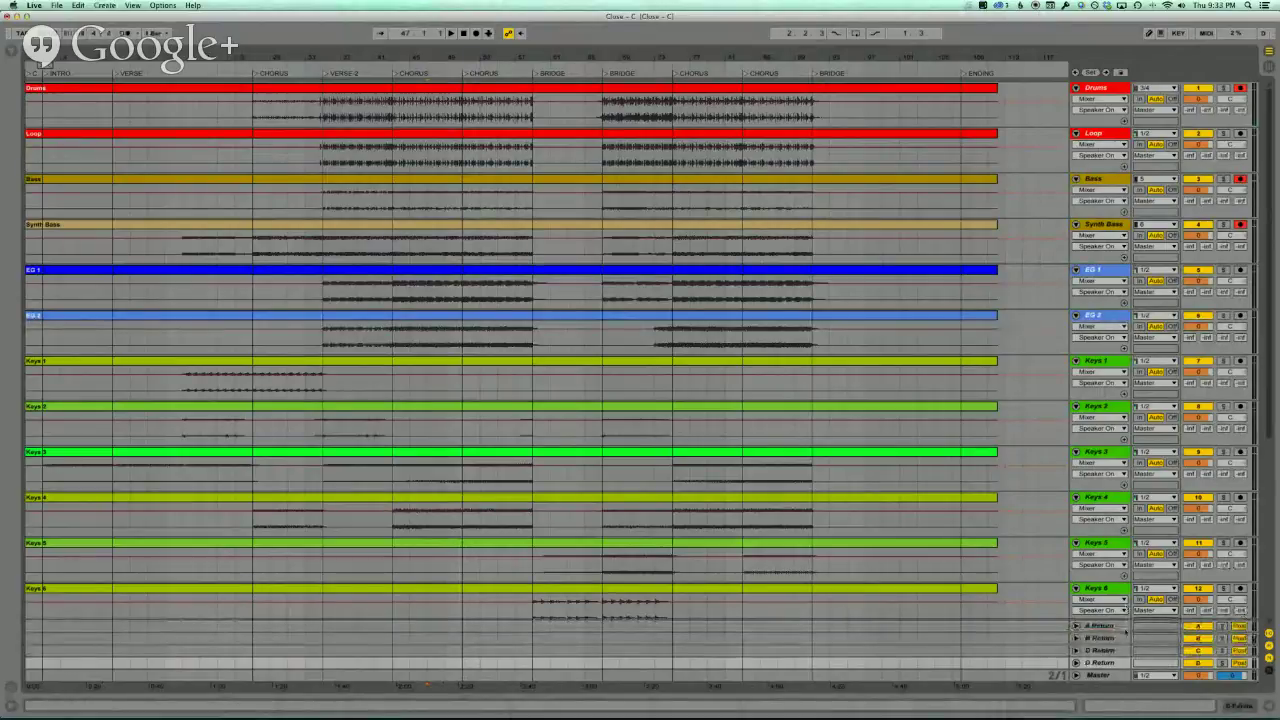
- Rename the return tracks A to D as Drum, Bass, Guitar and Singer
{"action": "left_click", "coordinate": [1109, 627]}
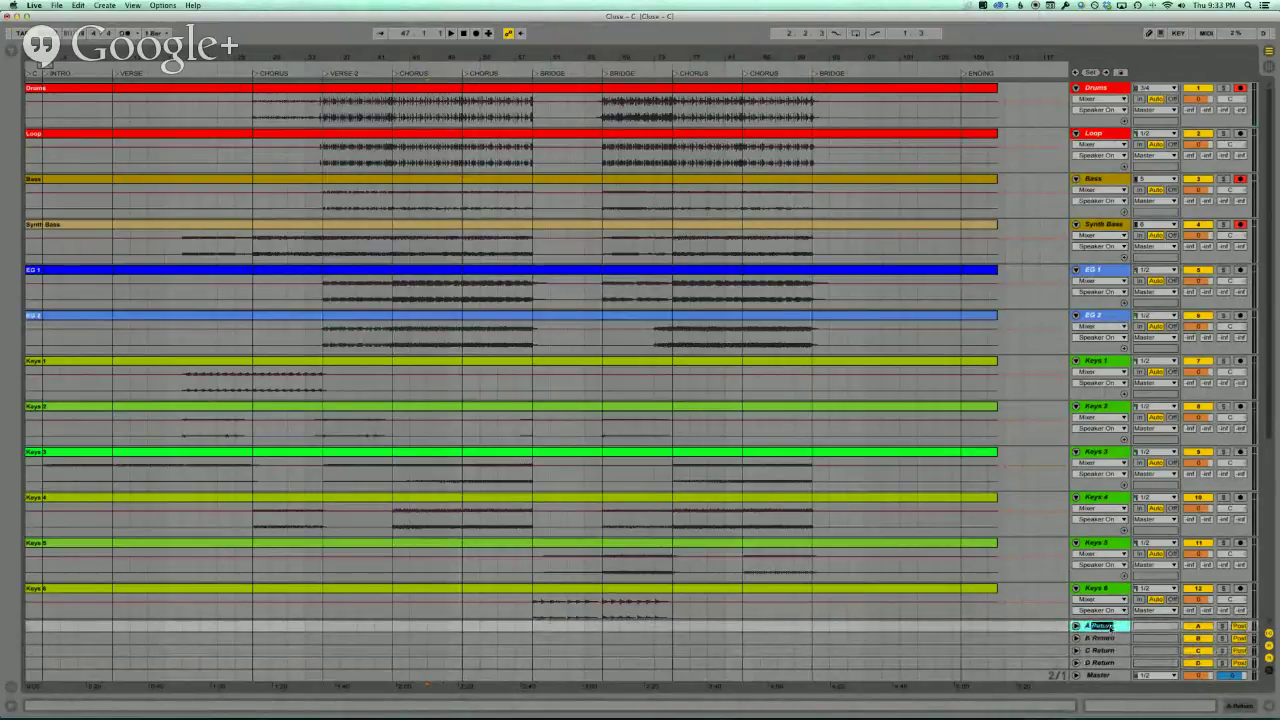
{"action": "type", "text": "Drum"}
{"action": "key", "text": "Tab"}
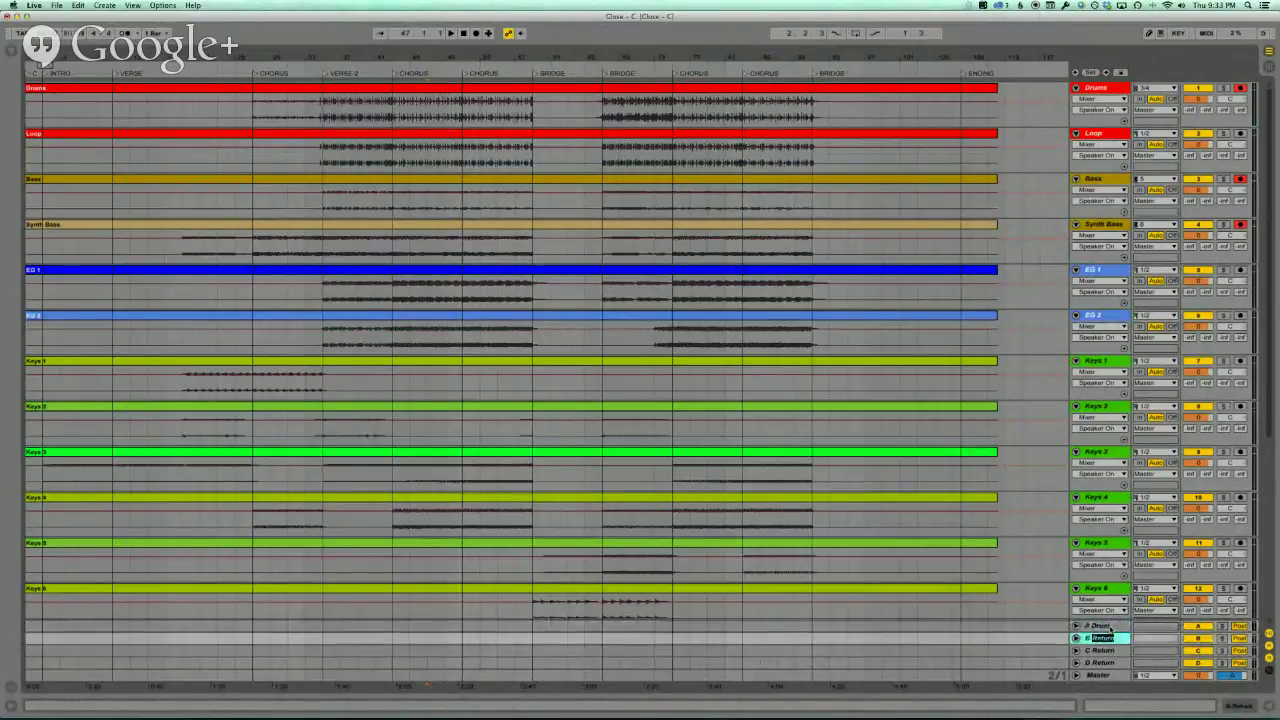
{"action": "type", "text": "Bass"}
{"action": "key", "text": "Tab"}
{"action": "type", "text": "Guitar"}
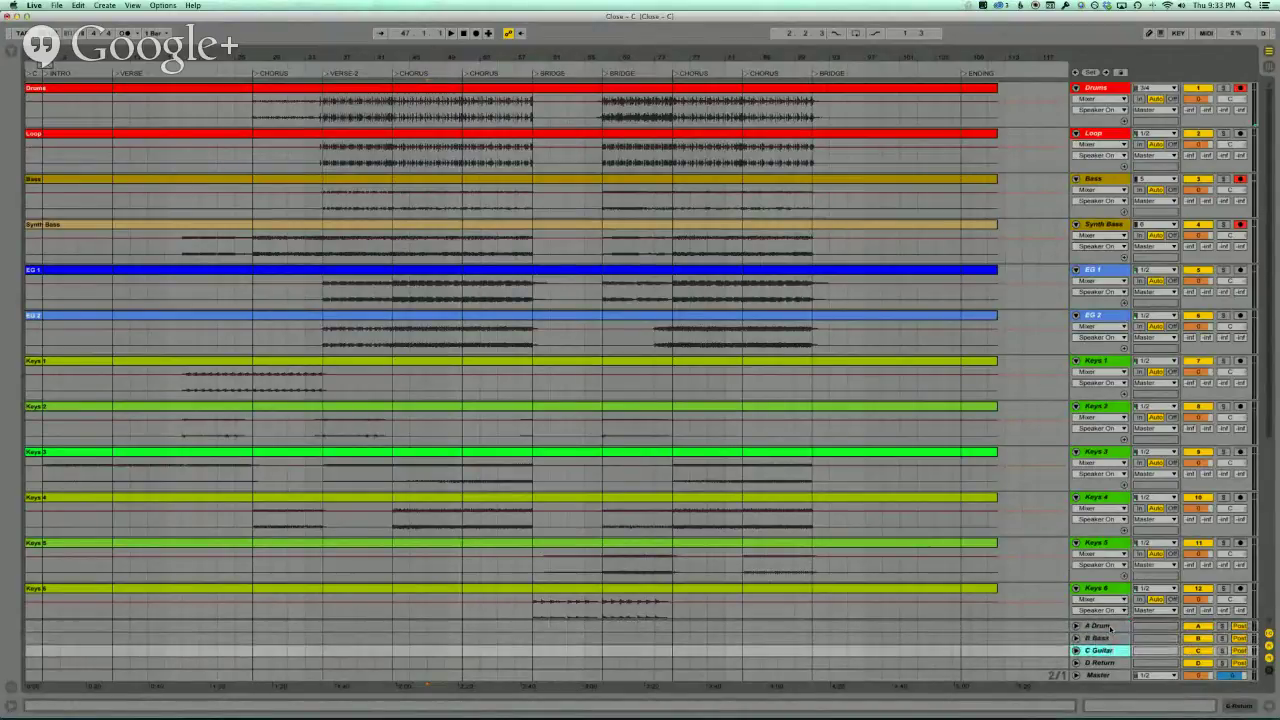
{"action": "key", "text": "Tab"}
{"action": "type", "text": "Sing"}
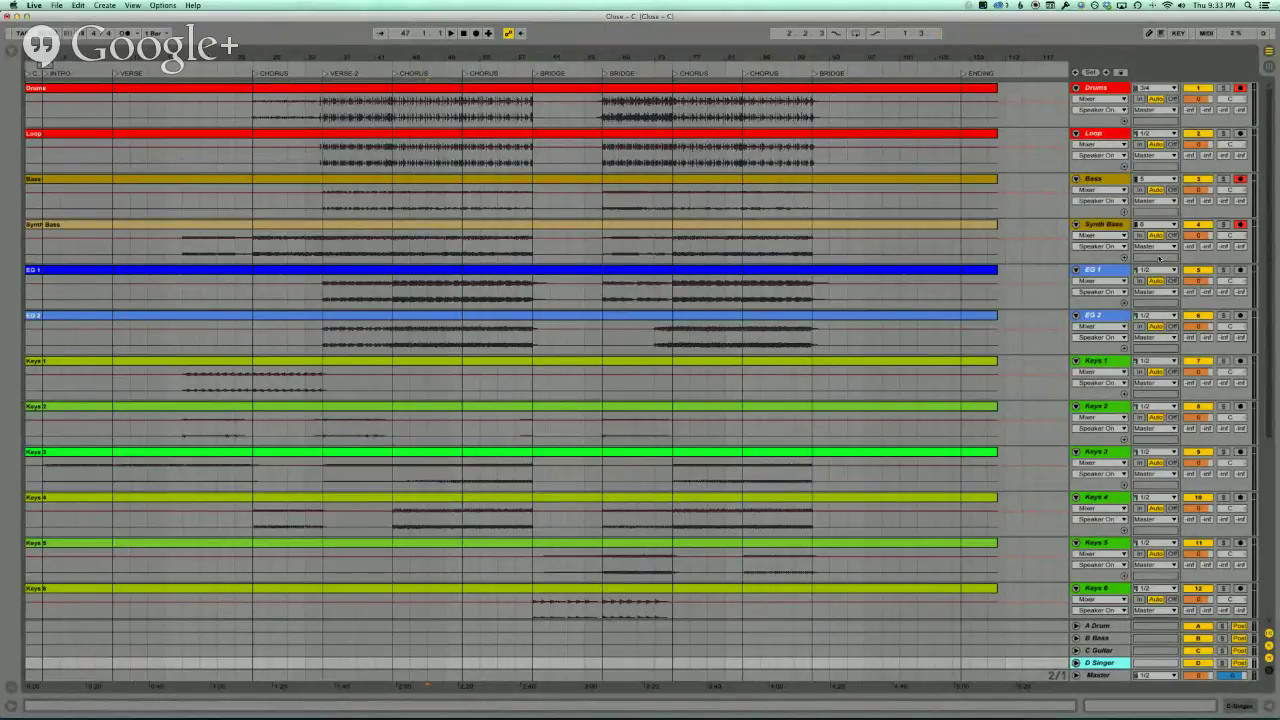
- Switch all four return tracks' sends from post-fader to pre-fader
{"action": "left_click", "coordinate": [1239, 625]}
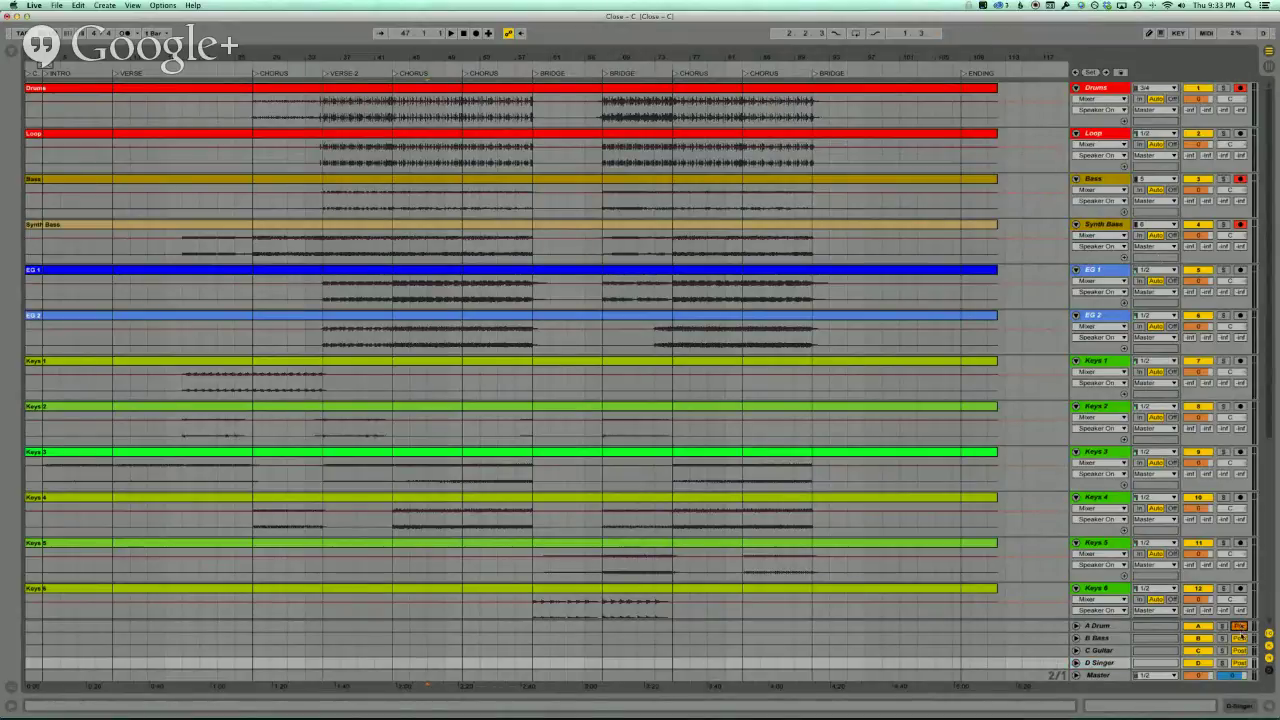
{"action": "left_click", "coordinate": [1240, 638]}
{"action": "left_click", "coordinate": [1240, 650]}
{"action": "left_click", "coordinate": [1240, 663]}
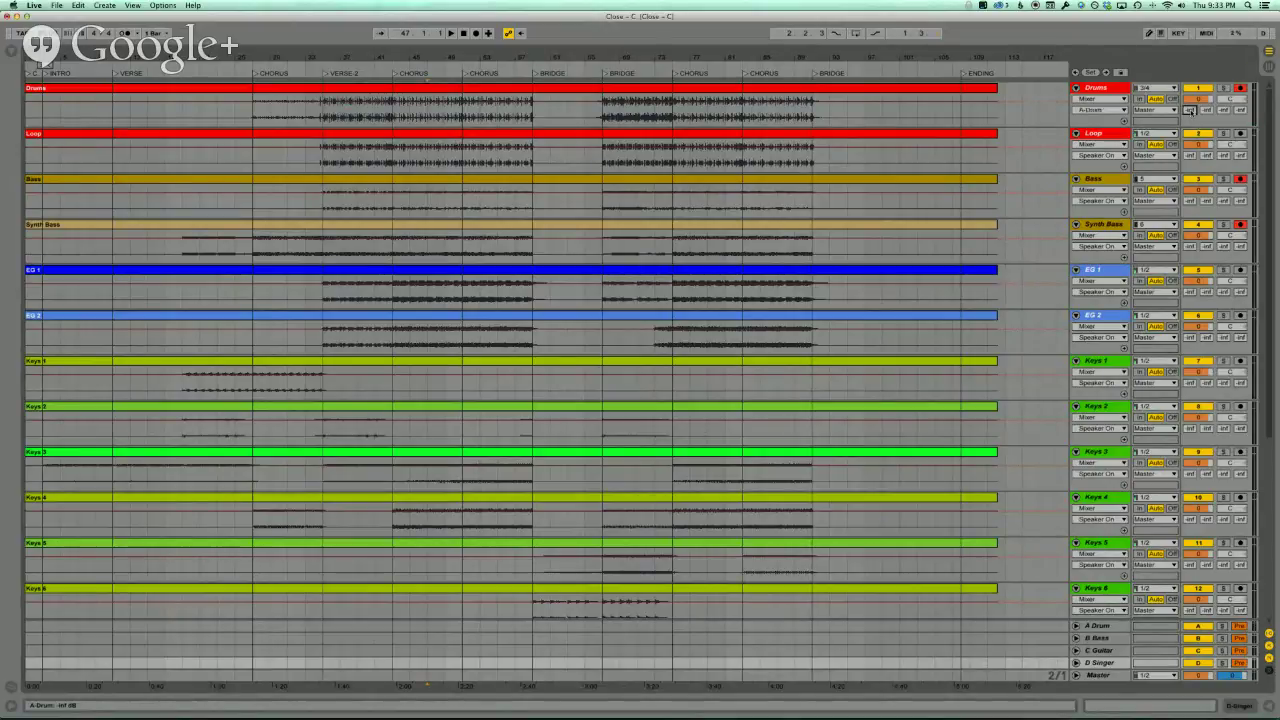
- Enlarge the height of the Drums track in the arrangement so its mixer controls have more room
{"action": "left_click", "coordinate": [1100, 110]}
{"action": "left_click", "coordinate": [1122, 127]}
{"action": "left_click_drag", "start_coordinate": [1122, 127], "coordinate": [1122, 204]}
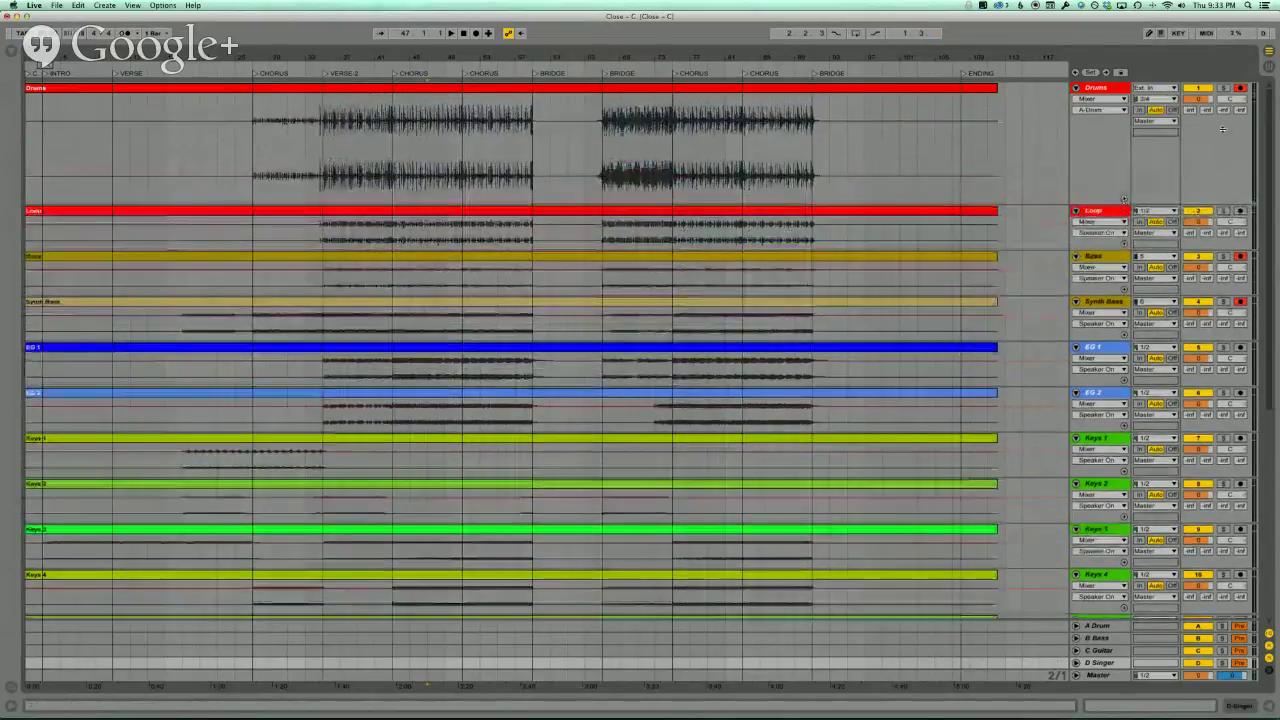
- Raise the Drums track's sends to the Drum, Bass, Guitar and Singer returns, and view them in the Session View mixer
{"action": "left_click_drag", "start_coordinate": [1189, 111], "coordinate": [1189, 104]}
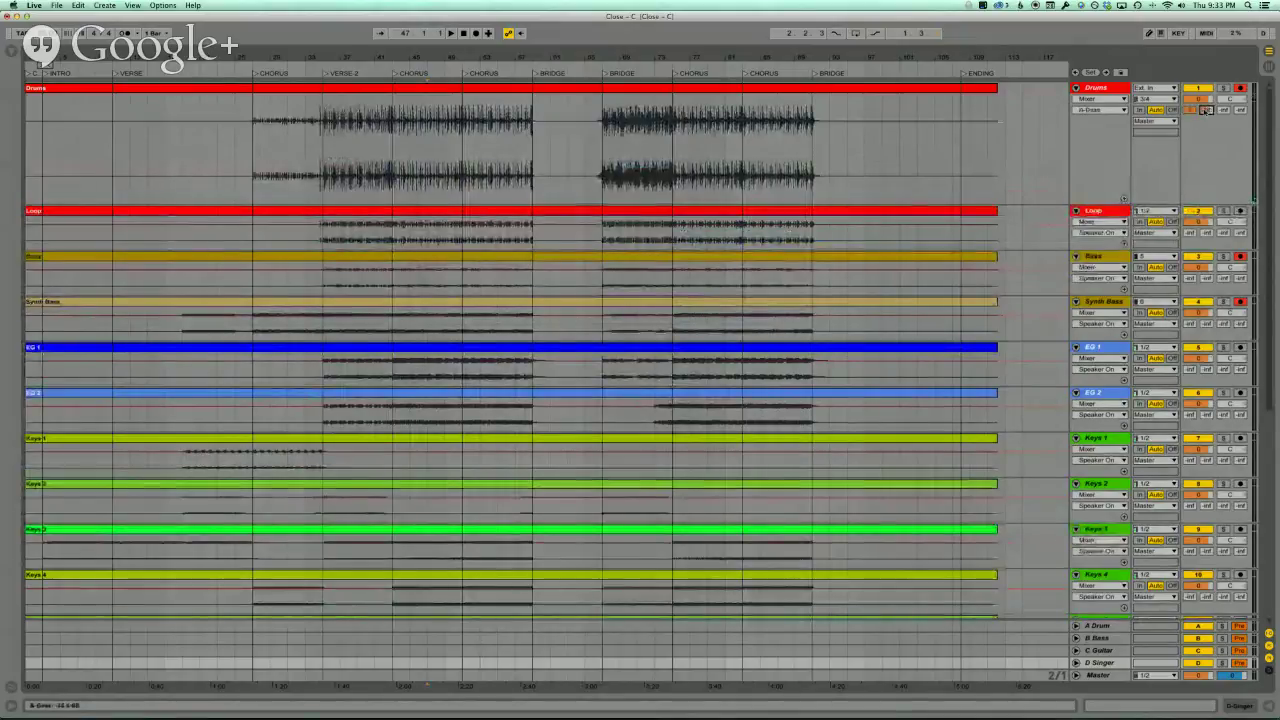
{"action": "left_click_drag", "start_coordinate": [1206, 114], "coordinate": [1240, 108]}
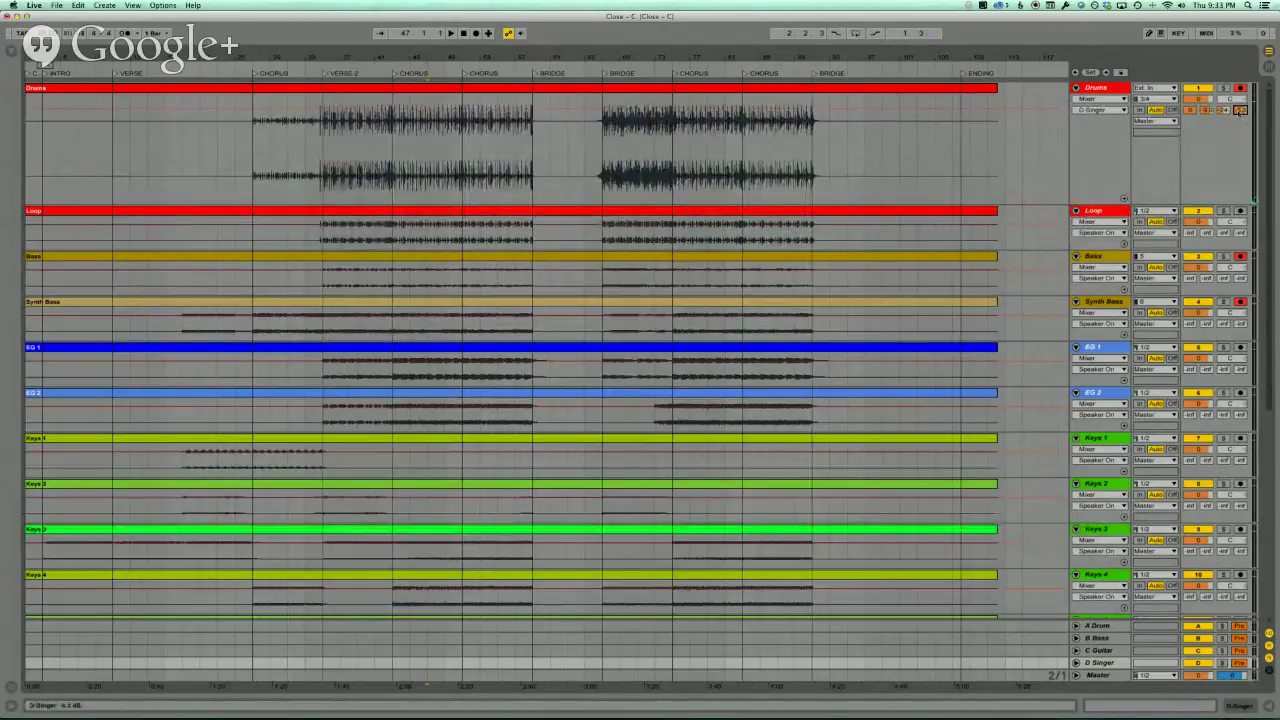
{"action": "left_click_drag", "start_coordinate": [1222, 112], "coordinate": [1238, 104]}
{"action": "left_click", "coordinate": [1191, 111]}
{"action": "left_click", "coordinate": [1207, 111]}
{"action": "left_click", "coordinate": [1218, 112]}
{"action": "left_click_drag", "start_coordinate": [1220, 112], "coordinate": [1221, 110]}
{"action": "left_click", "coordinate": [1240, 110]}
{"action": "left_click_drag", "start_coordinate": [1240, 111], "coordinate": [1240, 108]}
{"action": "key", "text": "Tab"}
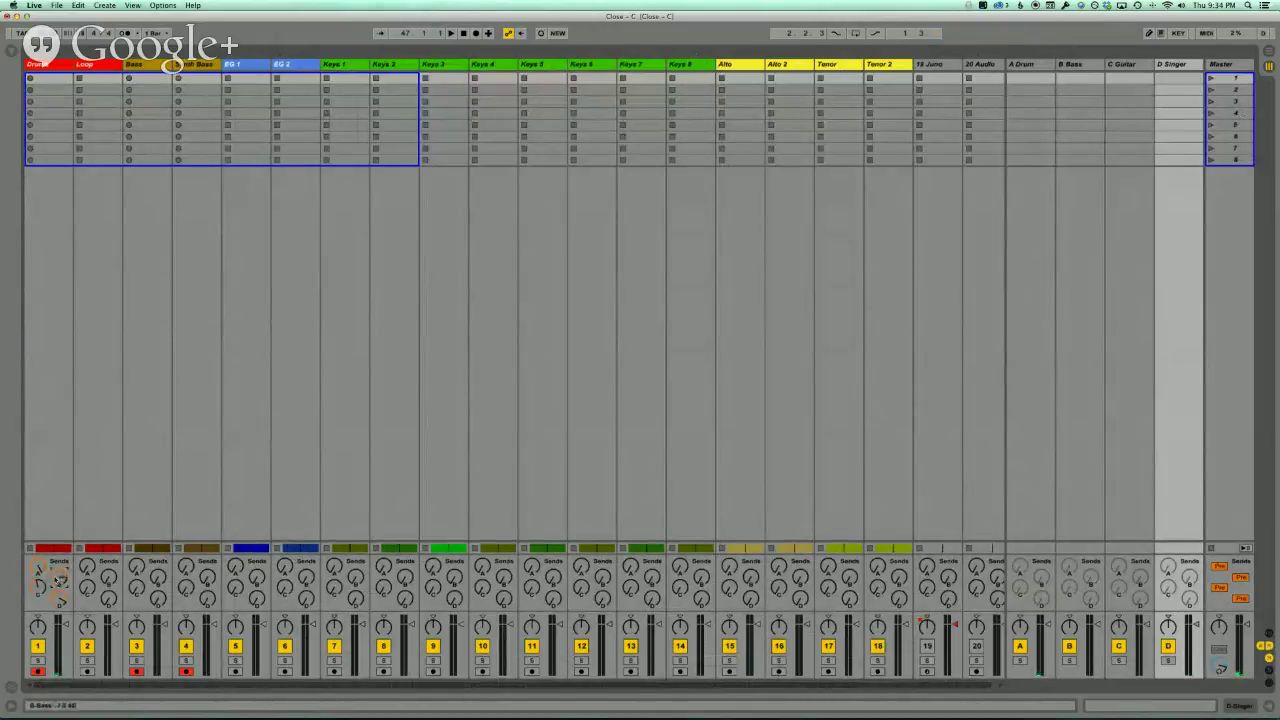
{"action": "scroll", "coordinate": [60, 596], "scroll_direction": "down", "scroll_amount": 5}
- In the arrangement, unfold the A Drum return track and route its output to Ext. Out 3/4
{"action": "key", "text": "Tab"}
{"action": "scroll", "coordinate": [640, 350], "scroll_direction": "down", "scroll_amount": 10}
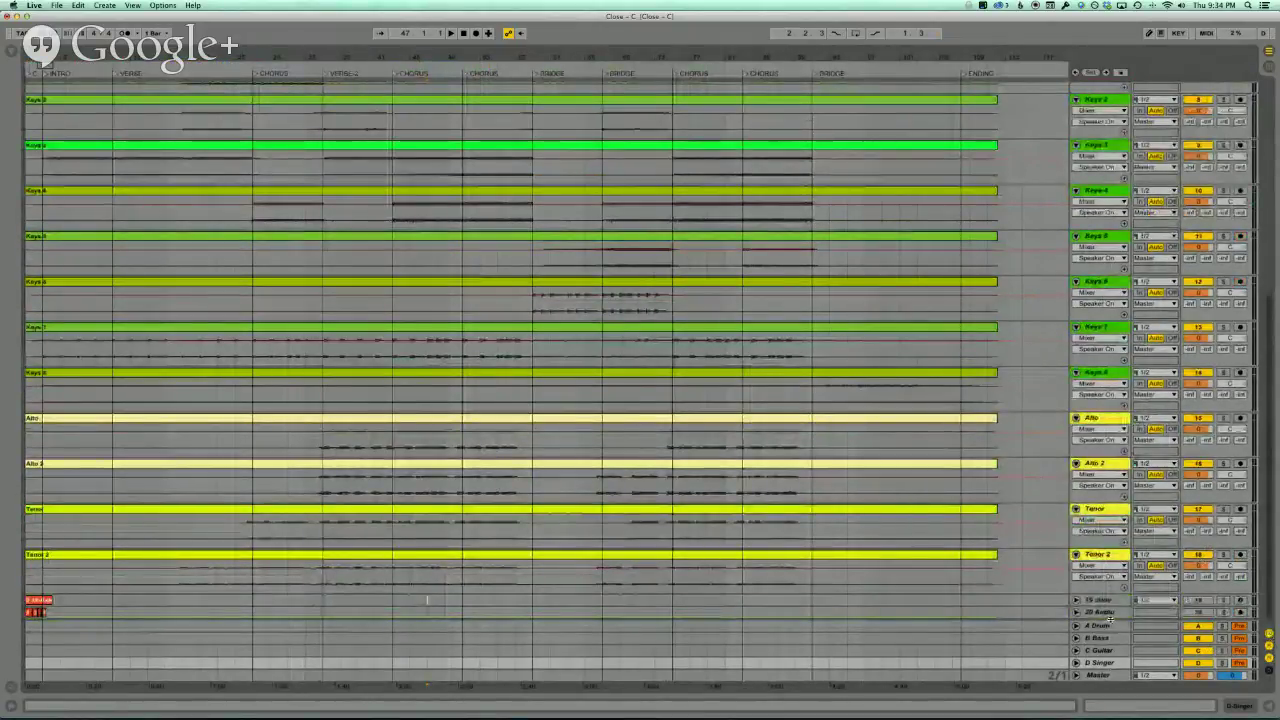
{"action": "left_click_drag", "start_coordinate": [1115, 626], "coordinate": [1152, 453]}
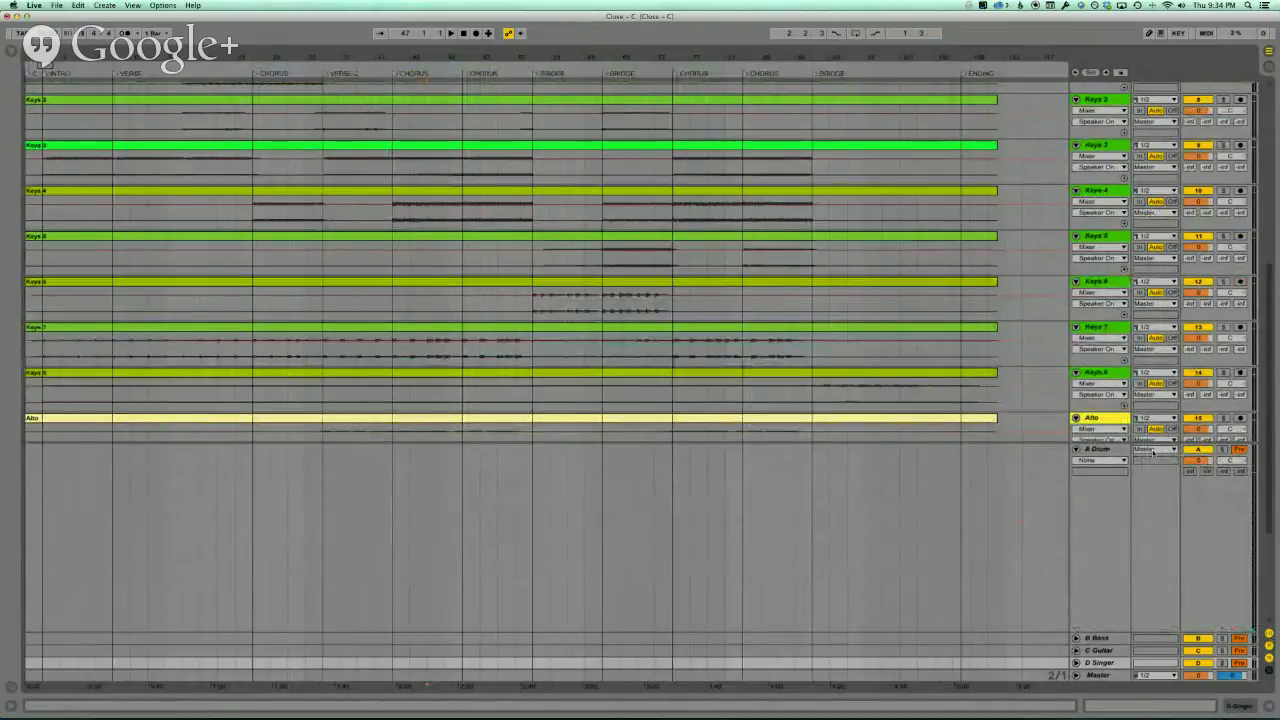
{"action": "left_click", "coordinate": [1154, 450]}
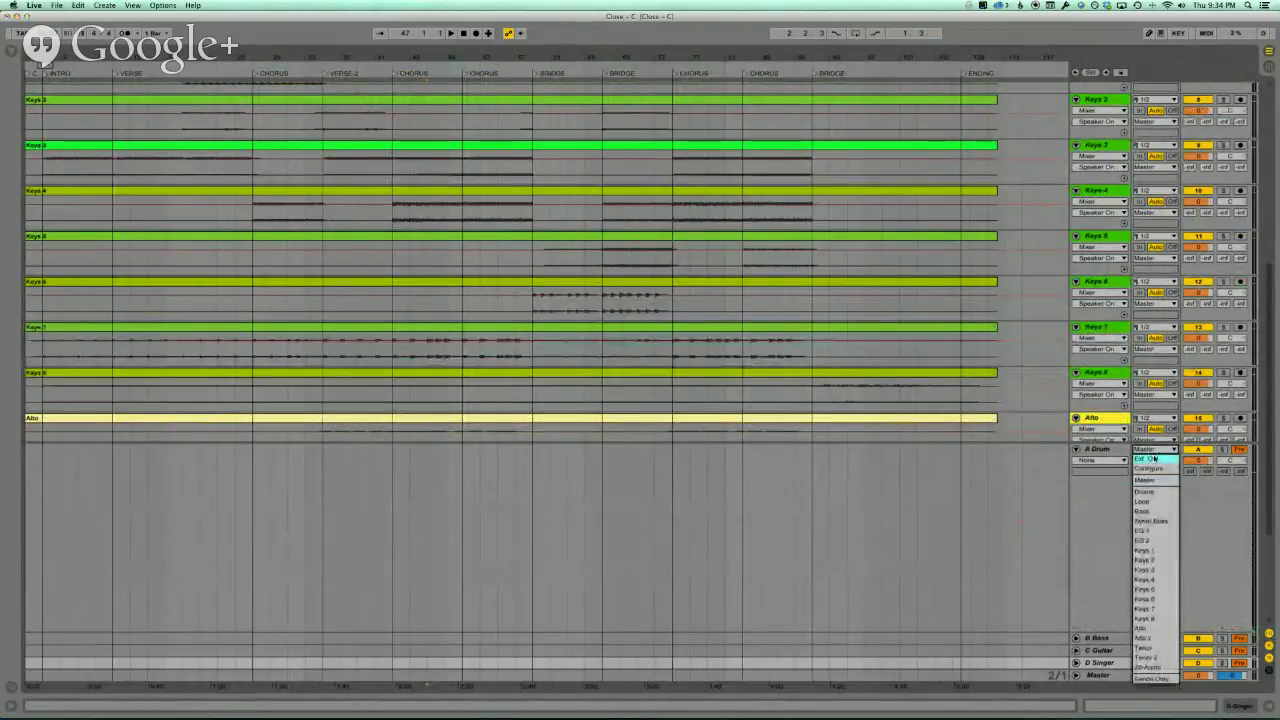
{"action": "left_click", "coordinate": [1152, 458]}
{"action": "left_click", "coordinate": [1149, 460]}
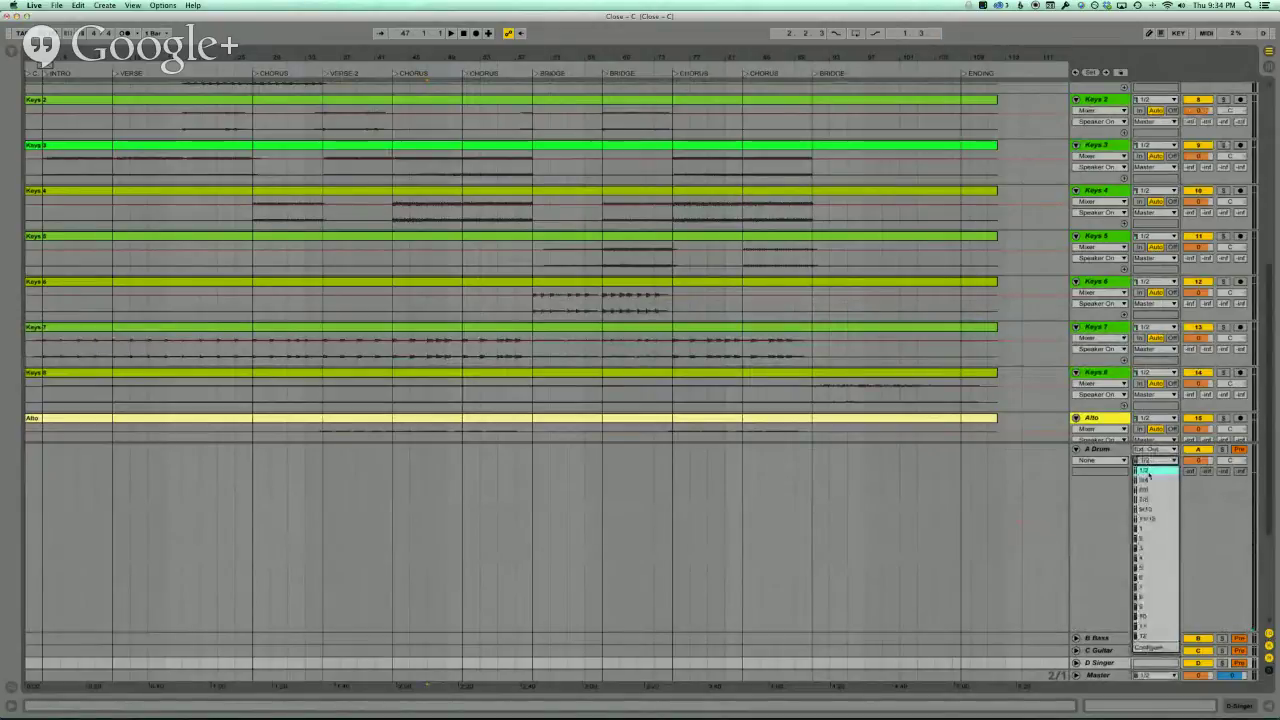
{"action": "left_click", "coordinate": [1148, 480]}
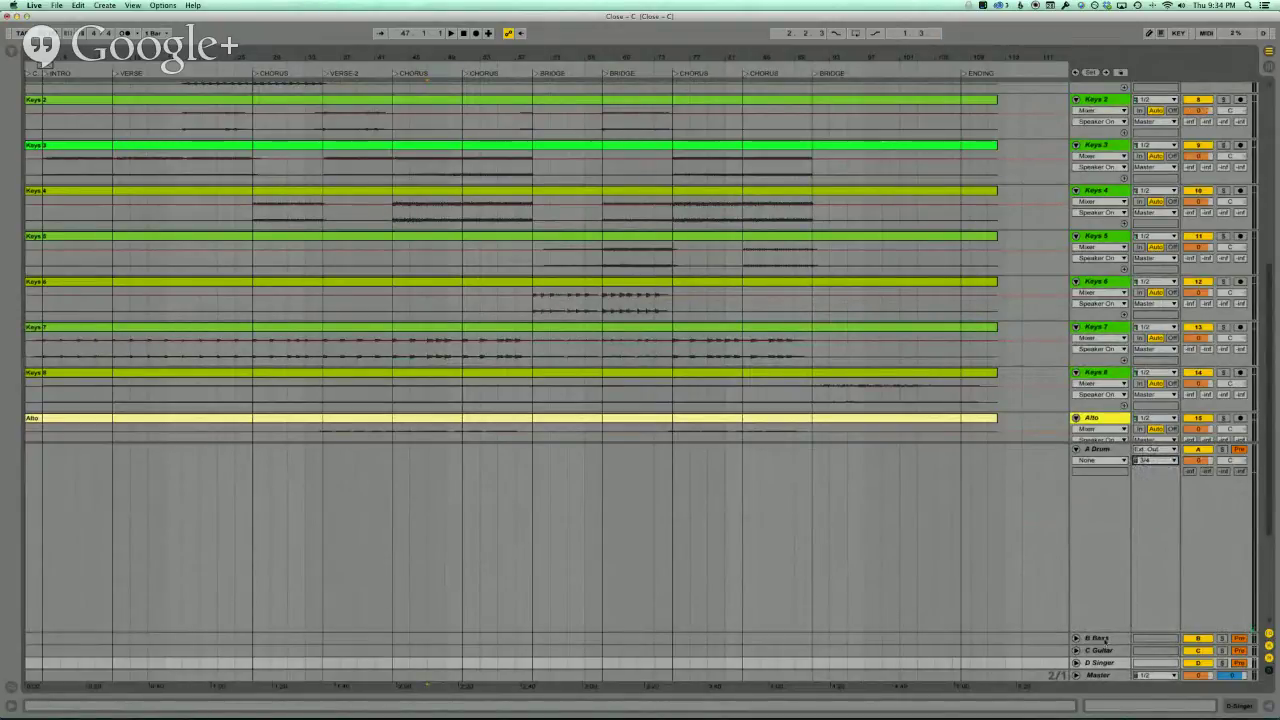
- Unfold the B Bass return track, route its output to Ext. Out 5/6, and restore the enlarged A Drum lane to a compact height
{"action": "left_click", "coordinate": [1077, 638]}
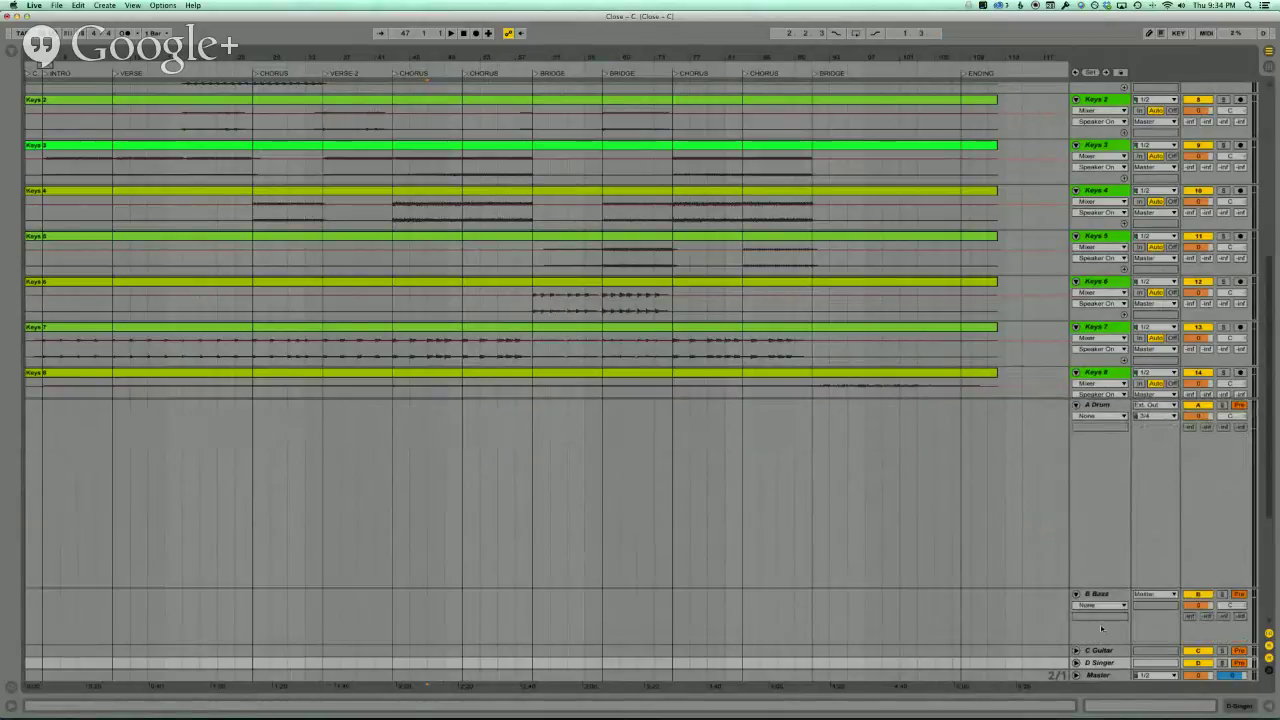
{"action": "left_click", "coordinate": [1163, 594]}
{"action": "left_click", "coordinate": [1151, 407]}
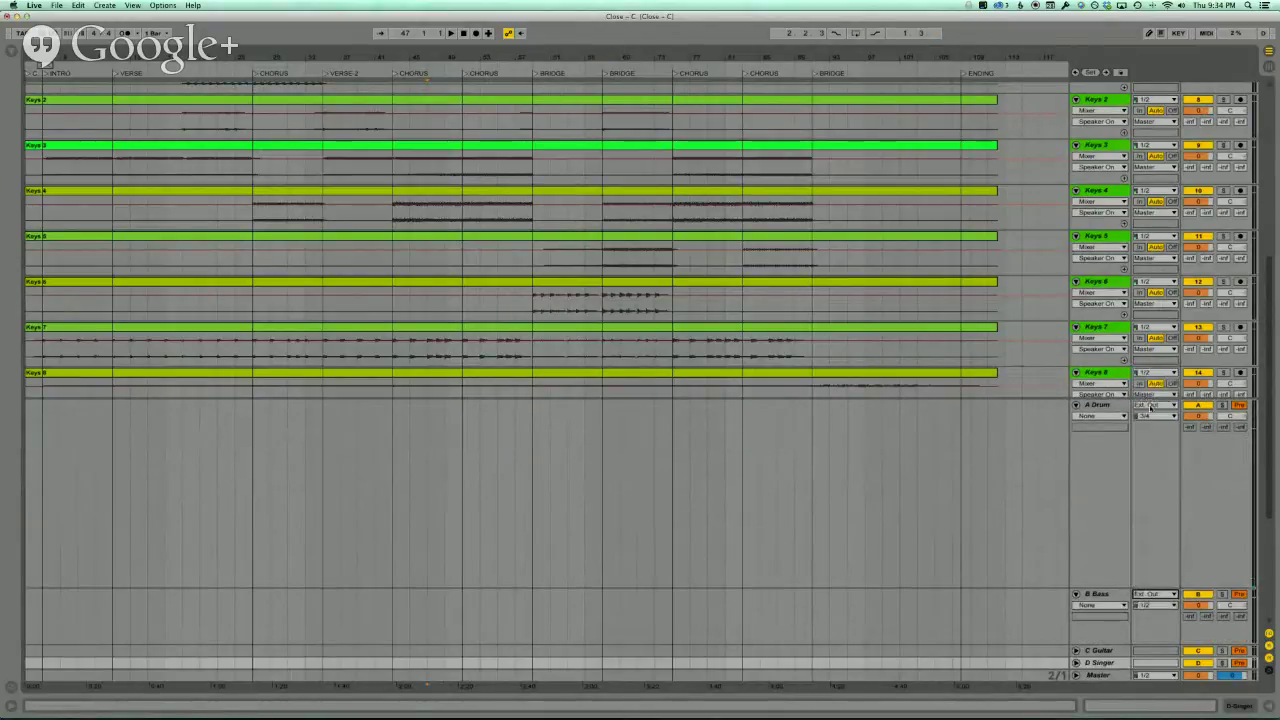
{"action": "left_click", "coordinate": [1155, 415]}
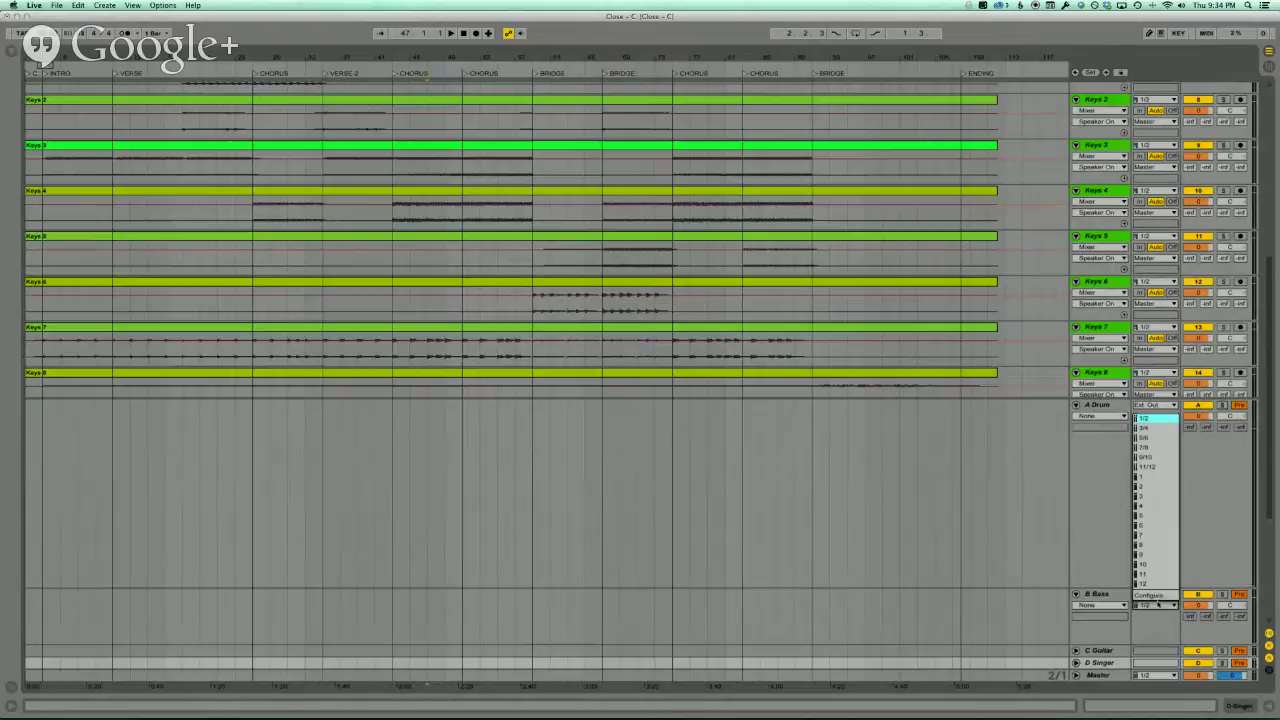
{"action": "left_click", "coordinate": [1164, 440]}
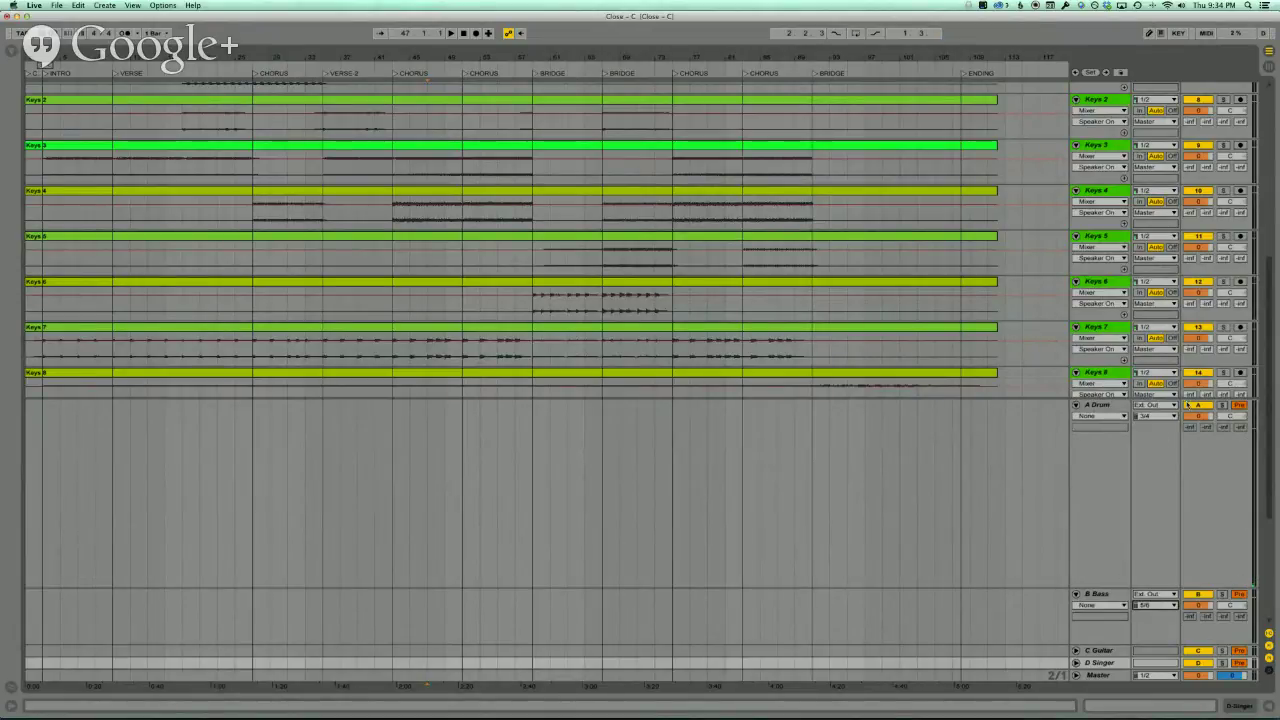
{"action": "key", "text": "super+z"}
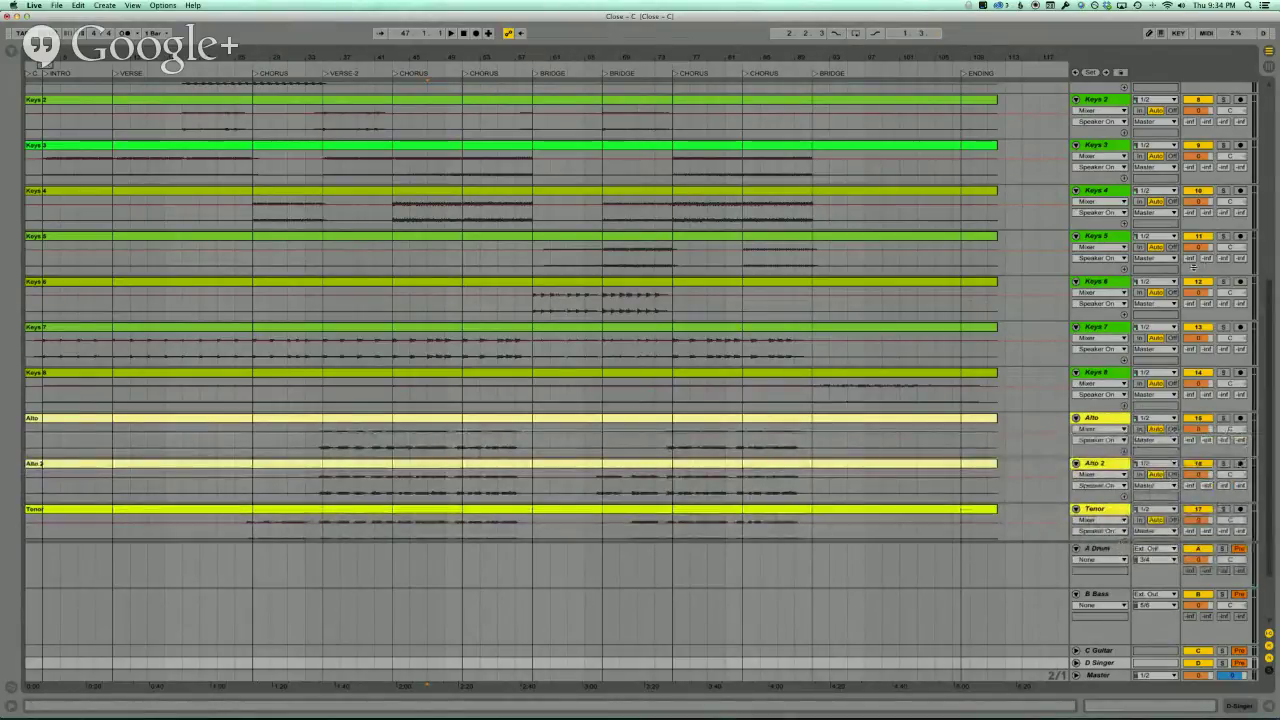
- Examine the tracks' send levels and the four returns in Session View, and go back to the first tracks of the arrangement
{"action": "key", "text": "Tab"}
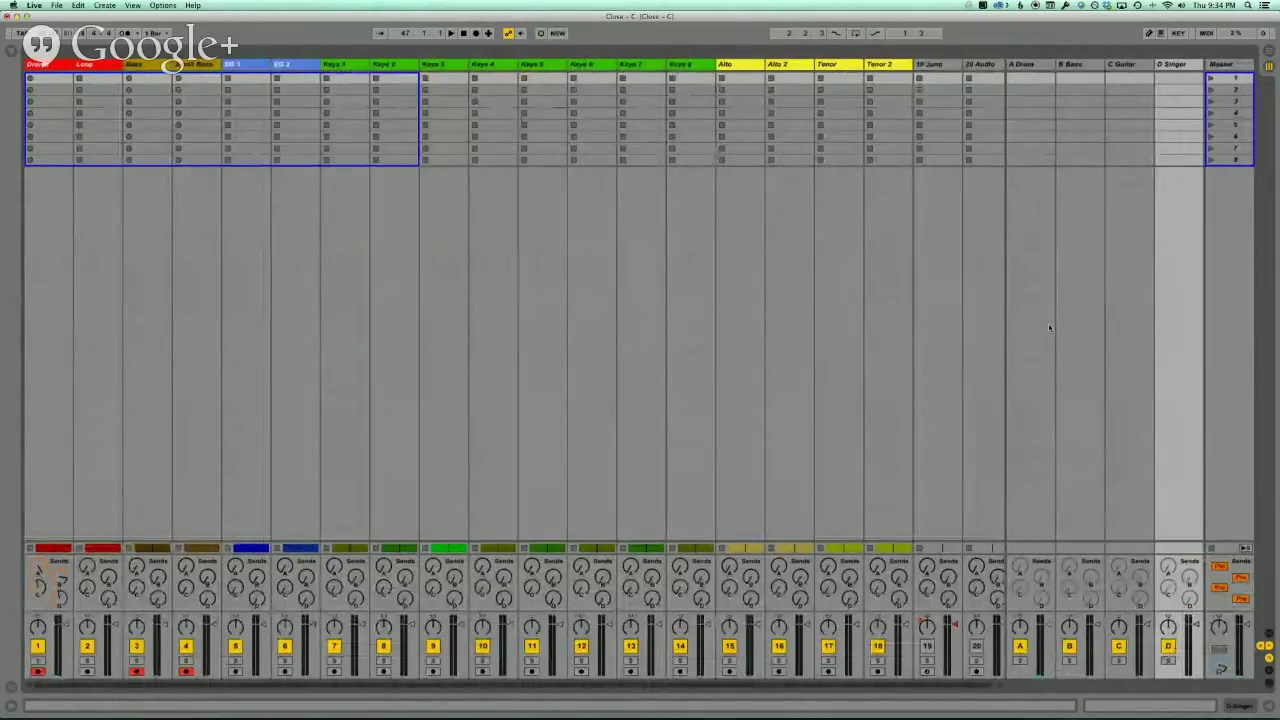
{"action": "key", "text": "Tab"}
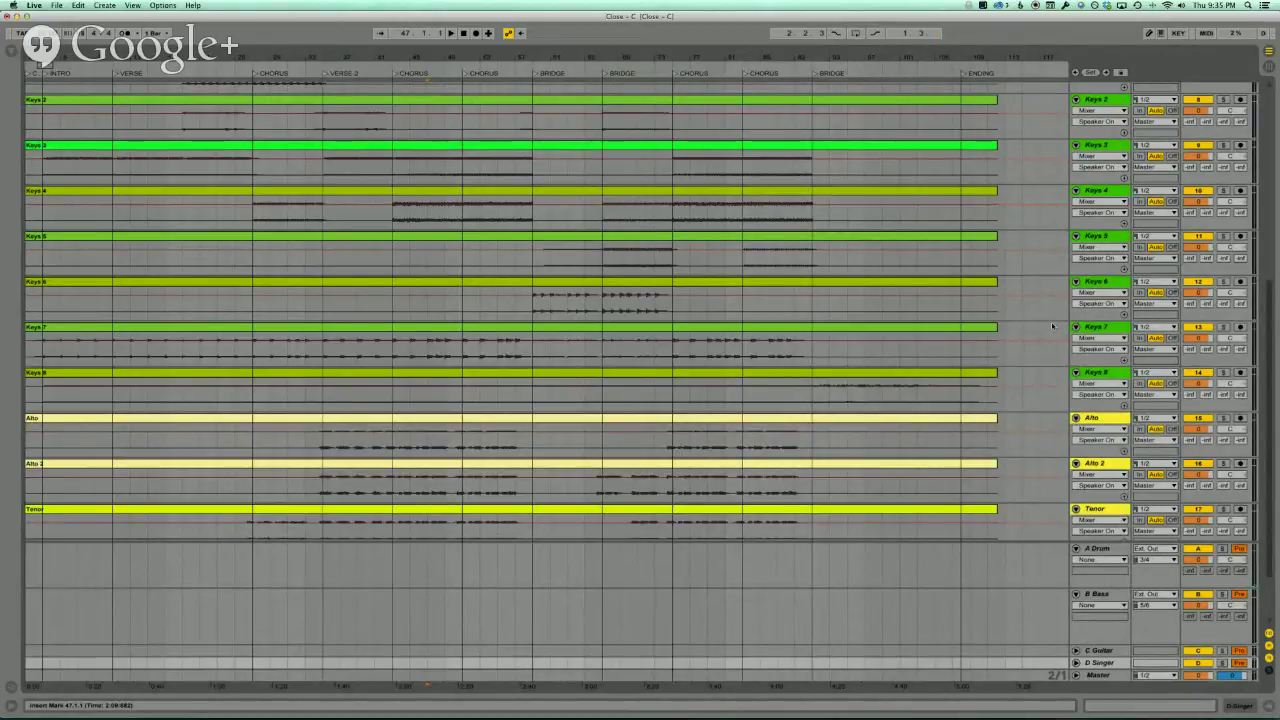
{"action": "scroll", "coordinate": [658, 240], "scroll_direction": "up", "scroll_amount": 5}
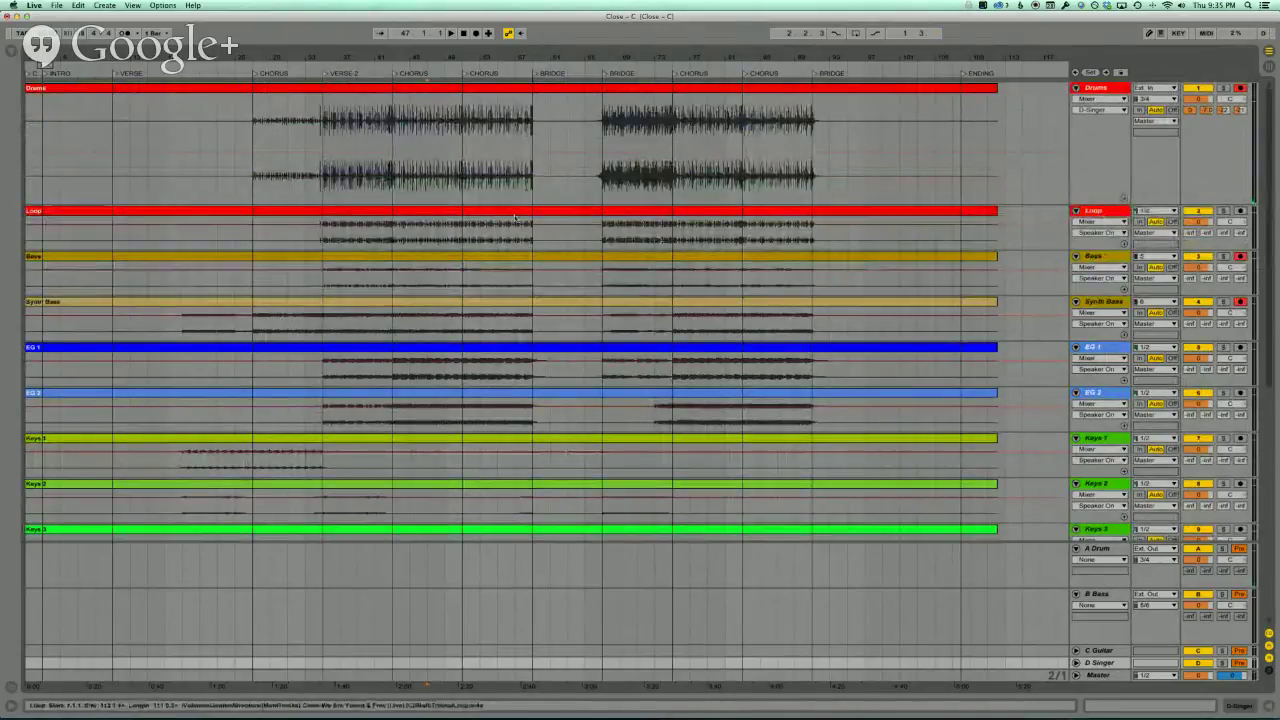
- Delete the four return tracks A Drum to D Singer in Session View and go back to the arrangement
{"action": "key", "text": "Tab"}
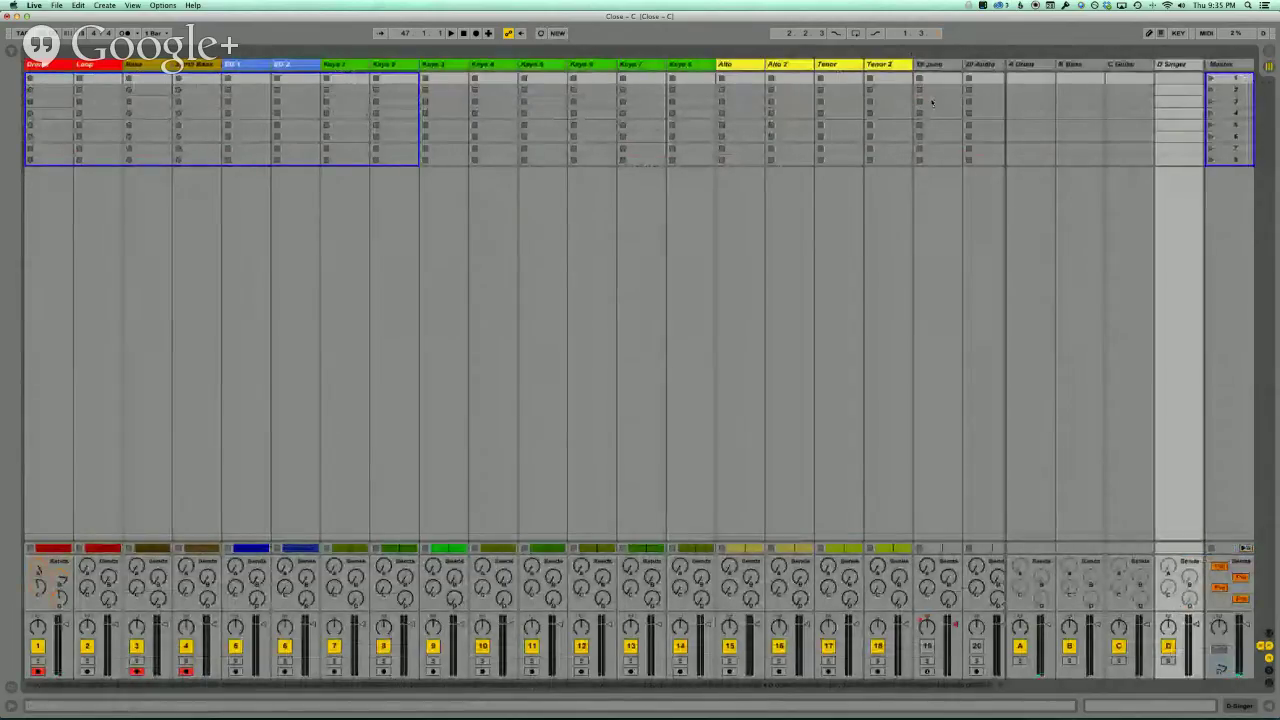
{"action": "key", "text": "Left"}
{"action": "key", "text": "Left"}
{"action": "key", "text": "Left"}
{"action": "left_click", "coordinate": [1162, 64], "text": "shift"}
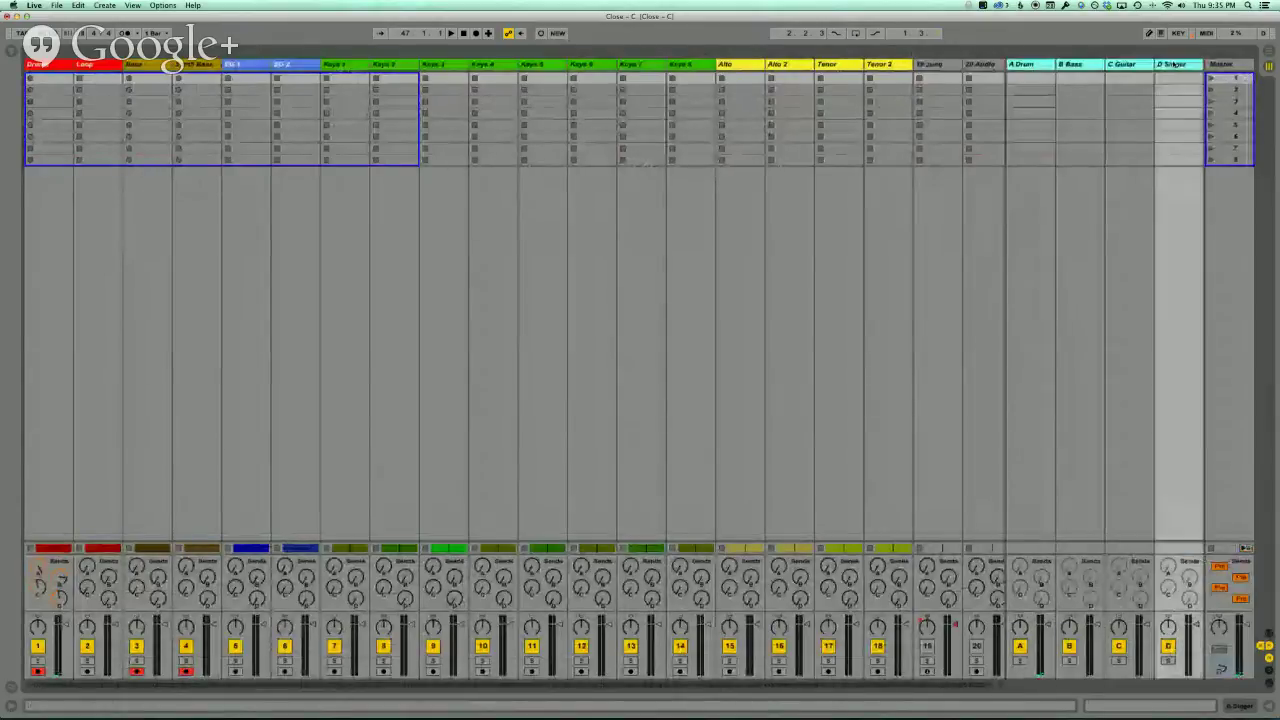
{"action": "key", "text": "Delete"}
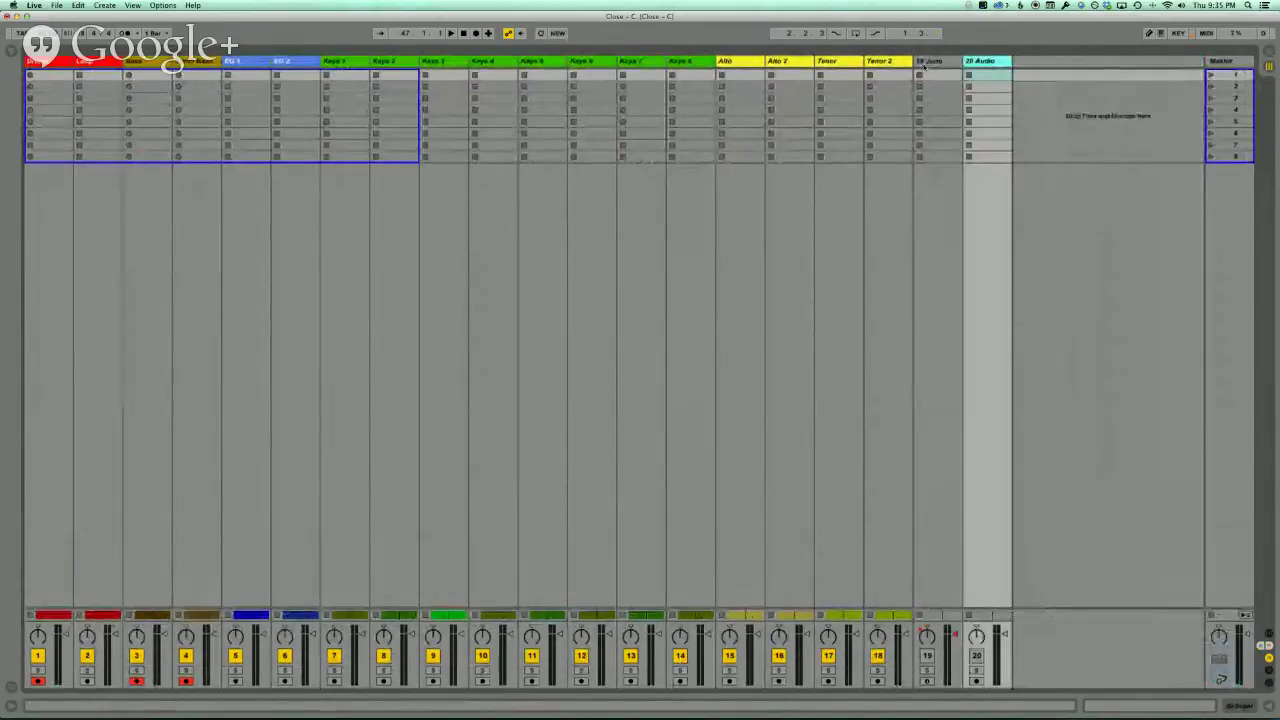
{"action": "key", "text": "Tab"}
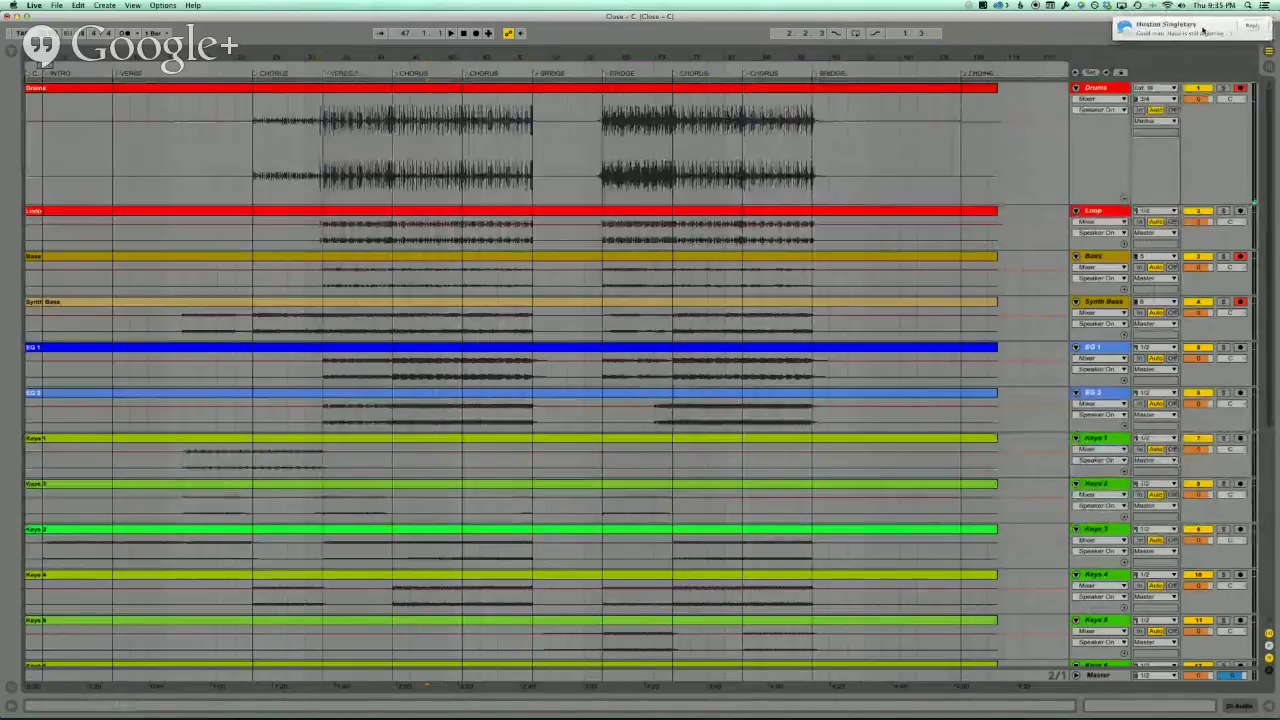
{"action": "left_click", "coordinate": [828, 192]}
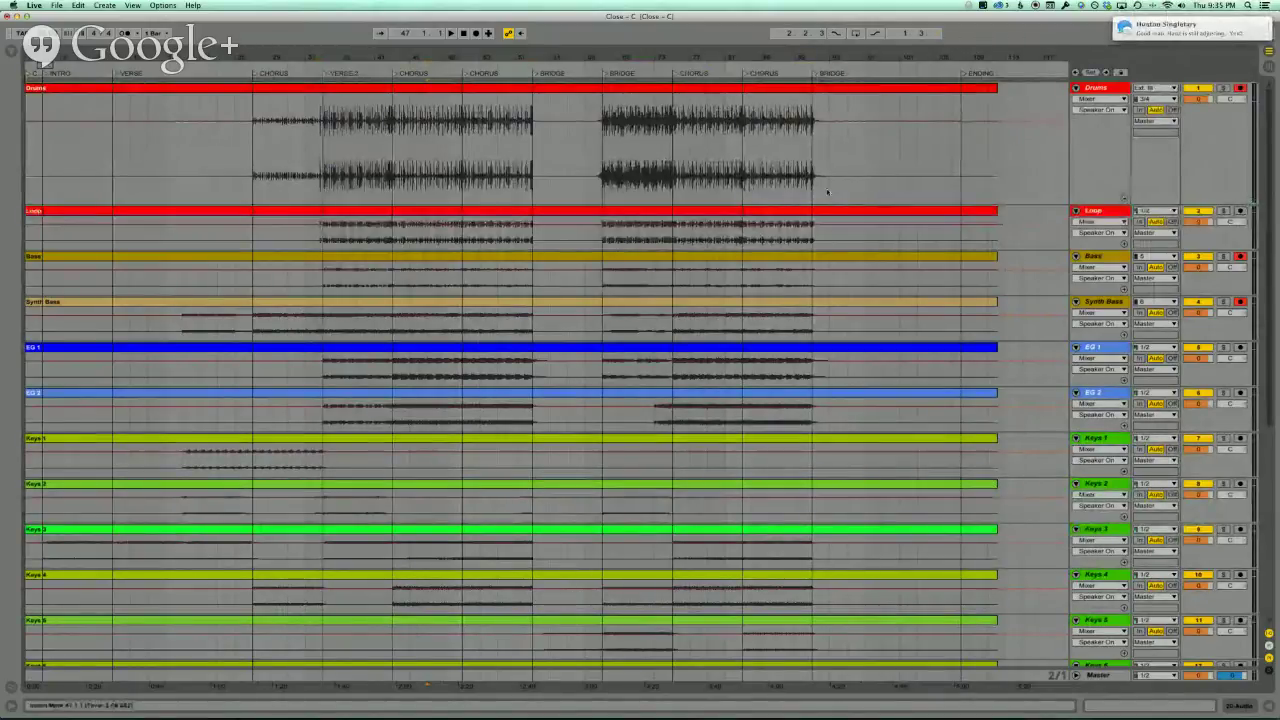
{"action": "left_click", "coordinate": [703, 236]}
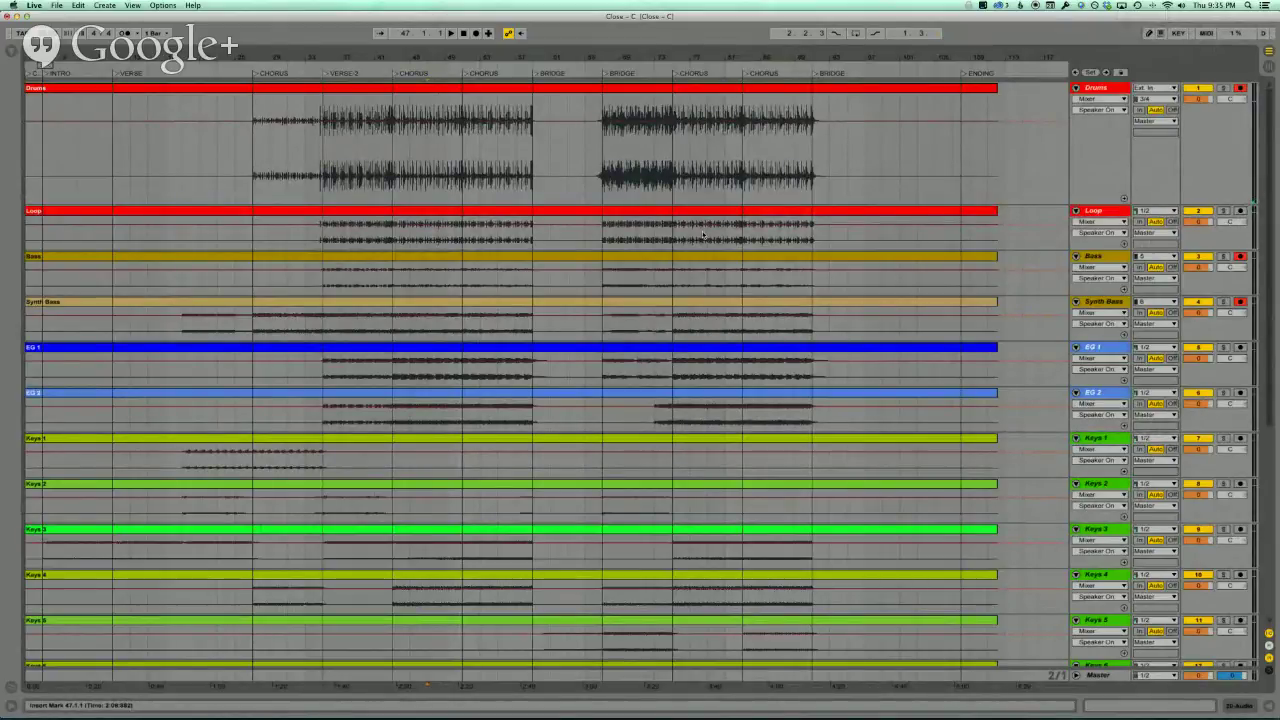
{"action": "key", "text": "Tab"}
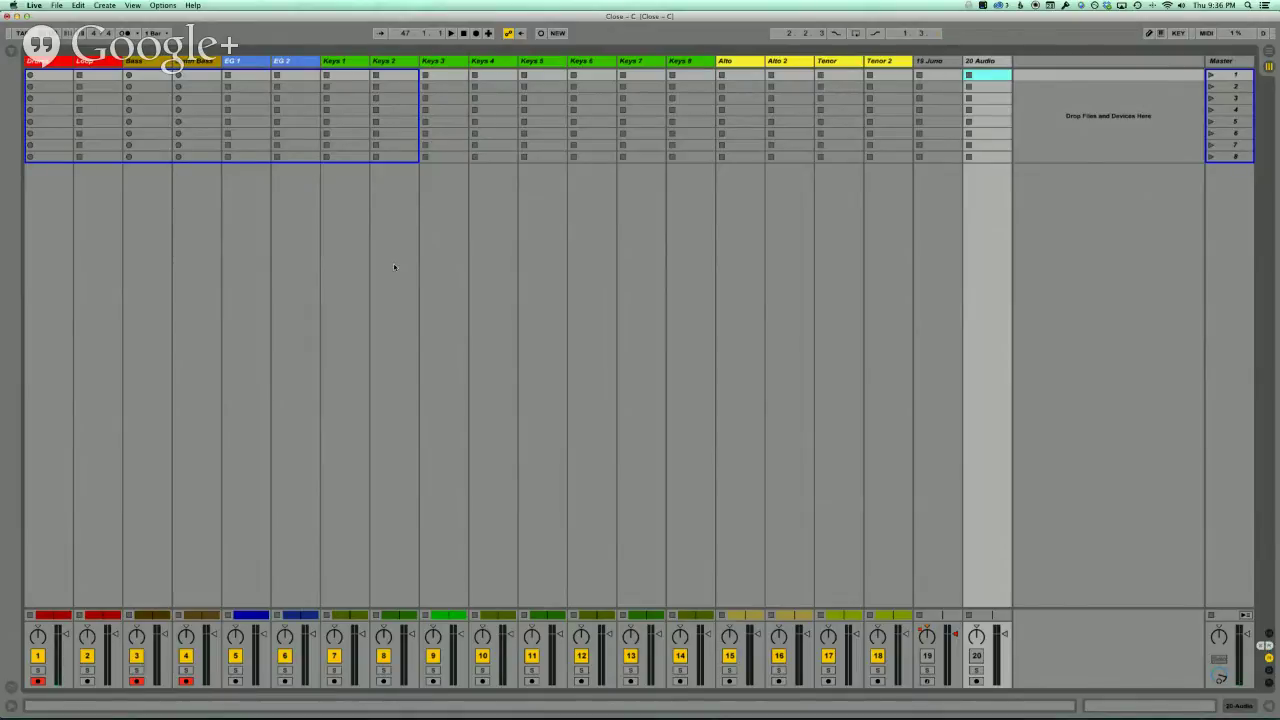
{"action": "key", "text": "Tab"}
{"action": "scroll", "coordinate": [269, 268], "scroll_direction": "down", "scroll_amount": 2}
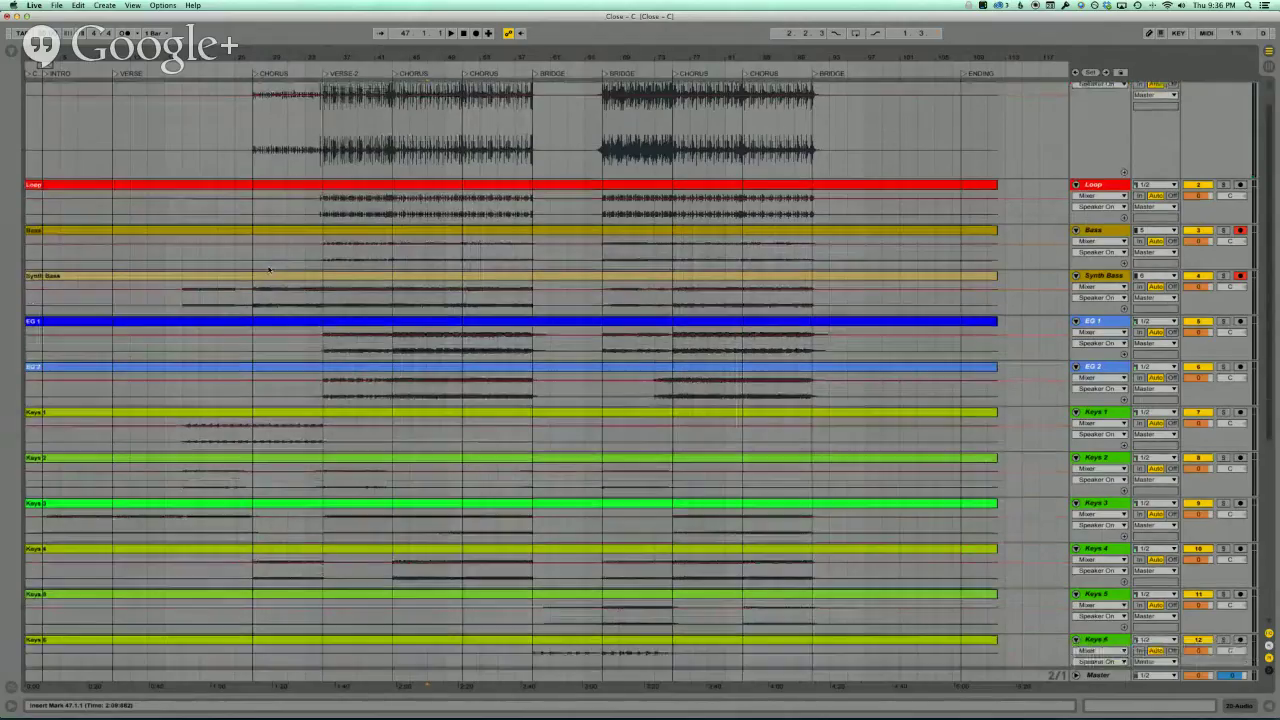
{"action": "scroll", "coordinate": [269, 268], "scroll_direction": "up", "scroll_amount": 2}
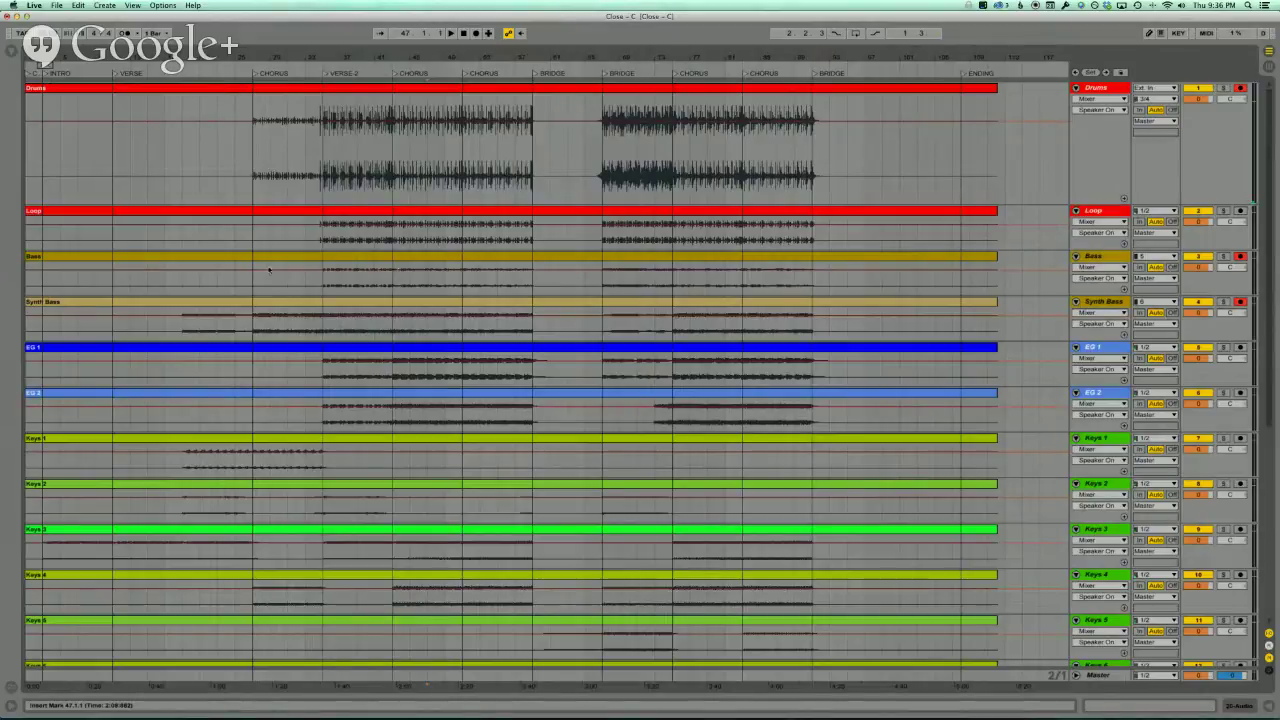
- Reactivate the 19 Juno track in Session View and delete its clip at the start of the arrangement
{"action": "key", "text": "Tab"}
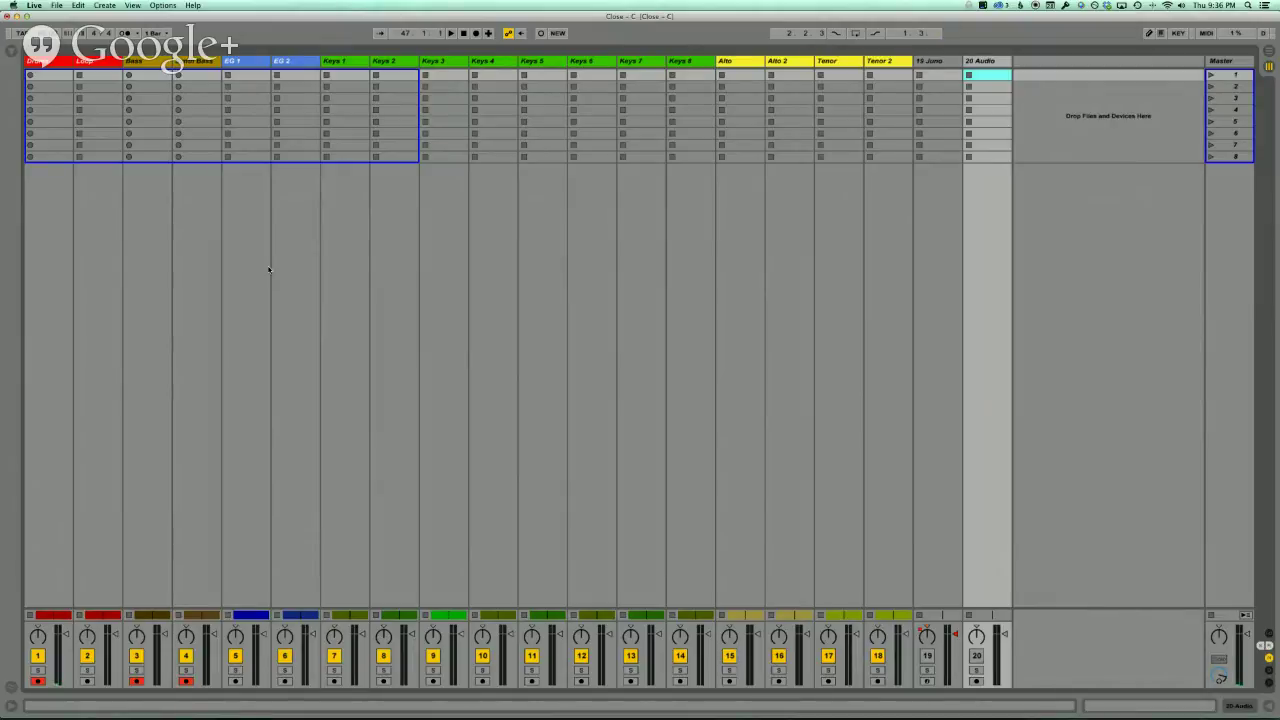
{"action": "left_click", "coordinate": [927, 656]}
{"action": "key", "text": "Tab"}
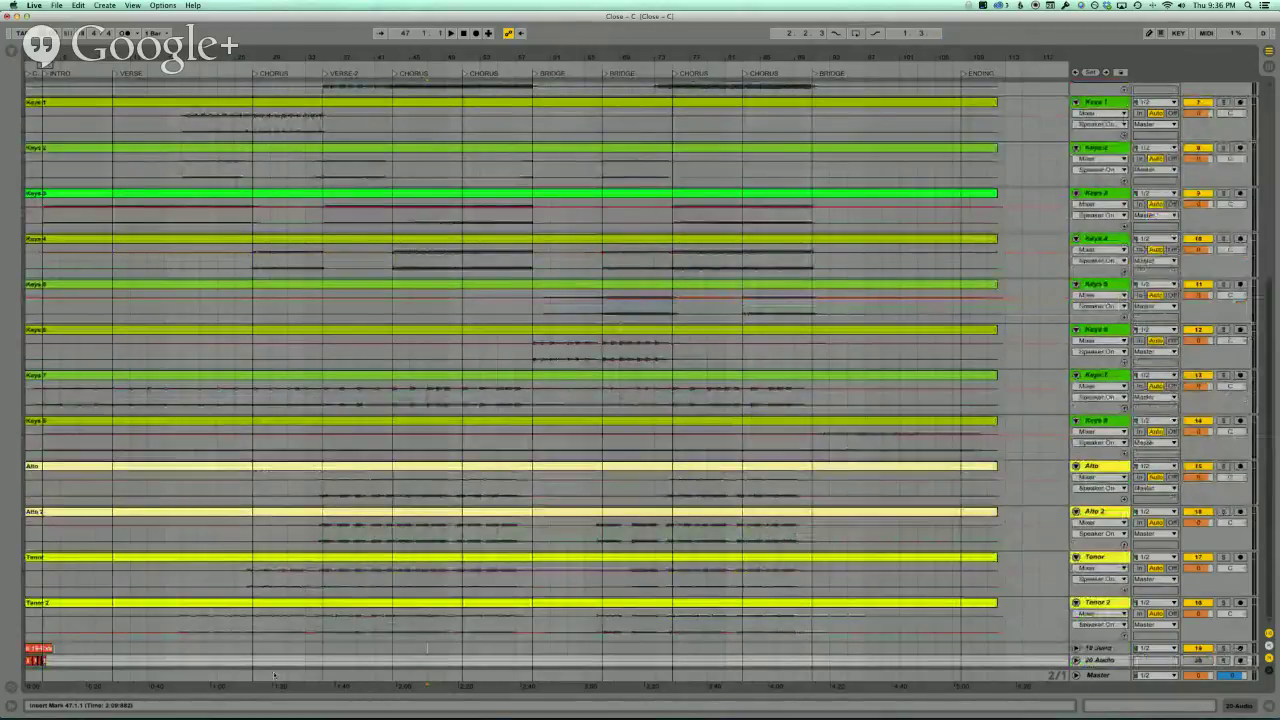
{"action": "left_click", "coordinate": [32, 650]}
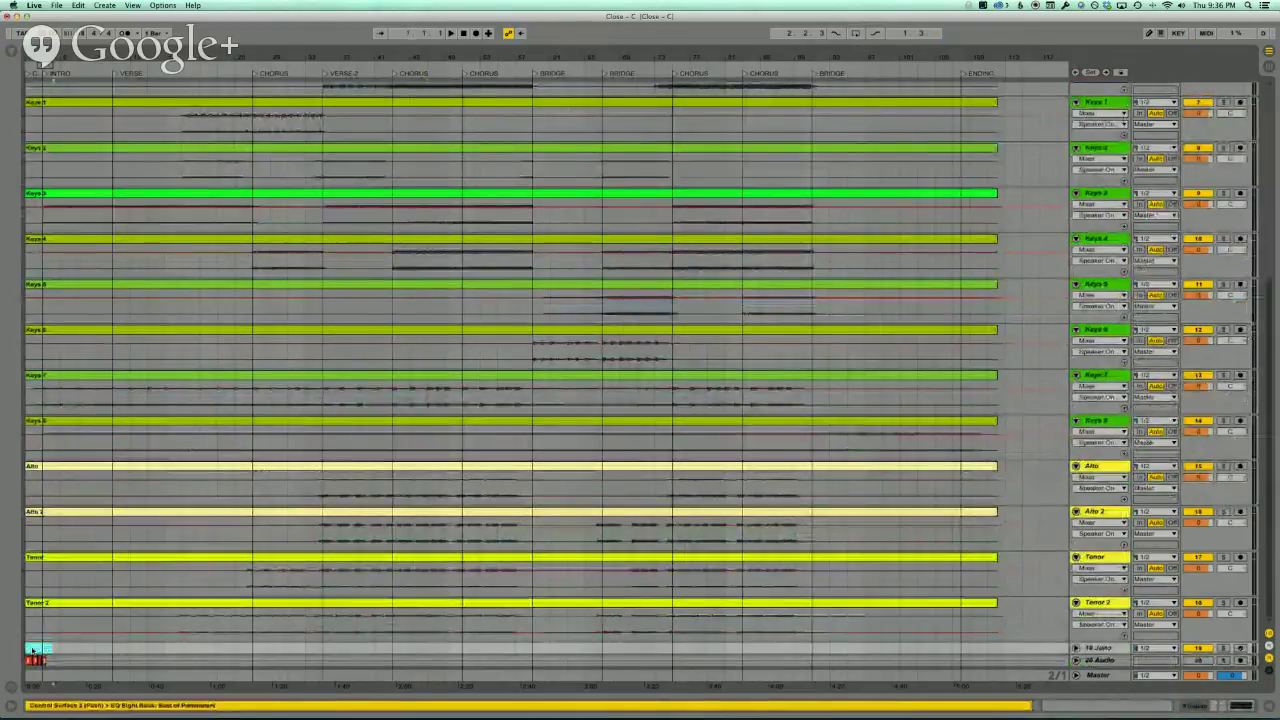
- Show the input and output routing in Session View and enlarge the mixer to reveal full-height volume meters
{"action": "key", "text": "Tab"}
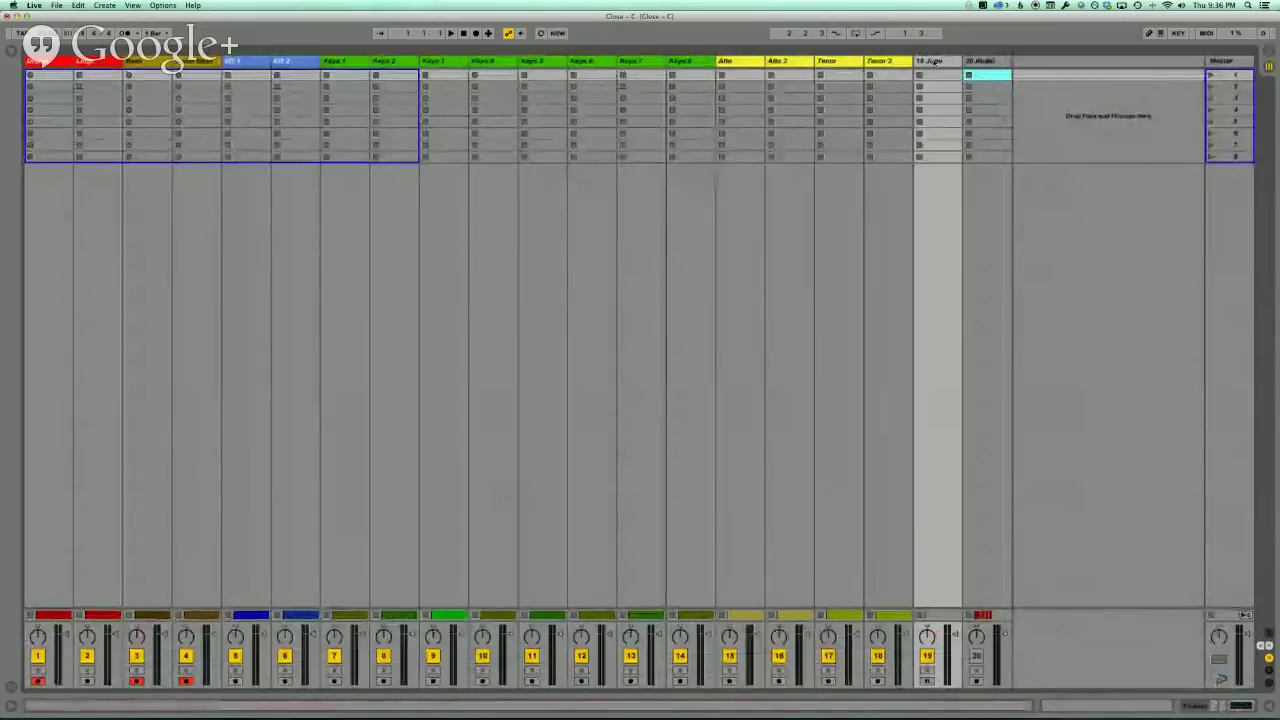
{"action": "left_click", "coordinate": [1268, 634]}
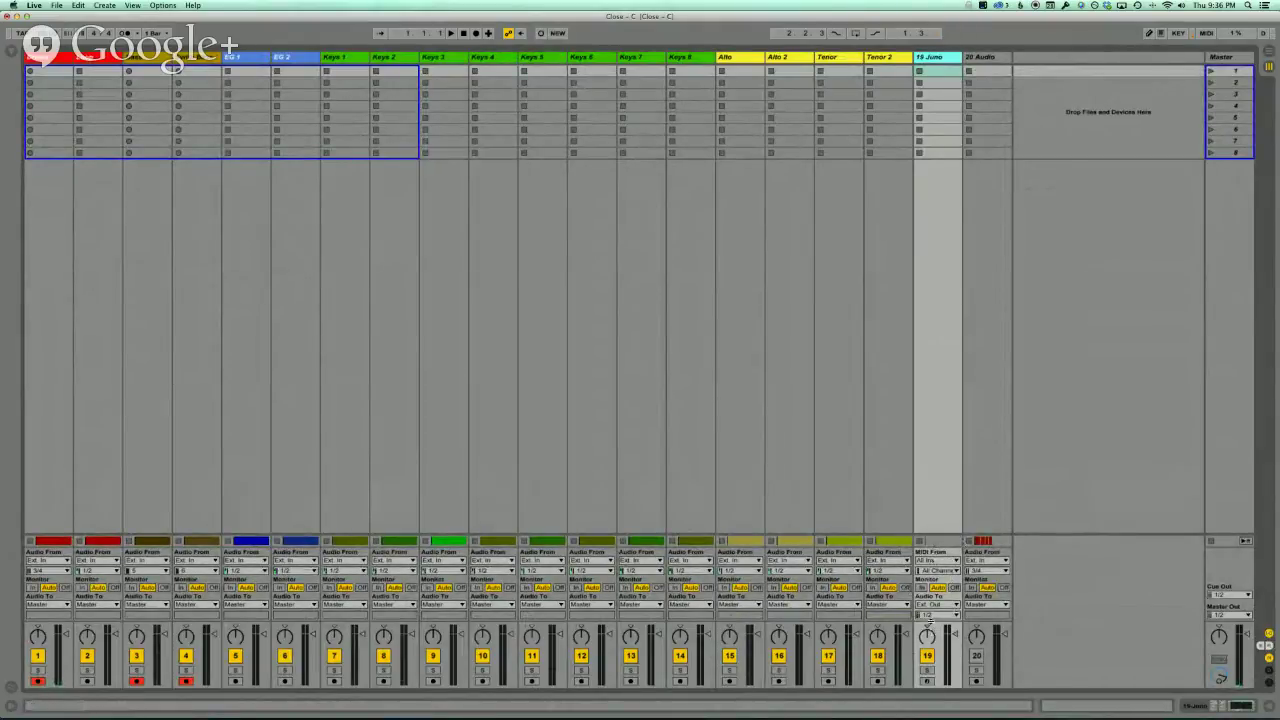
{"action": "left_click_drag", "start_coordinate": [930, 535], "coordinate": [930, 418]}
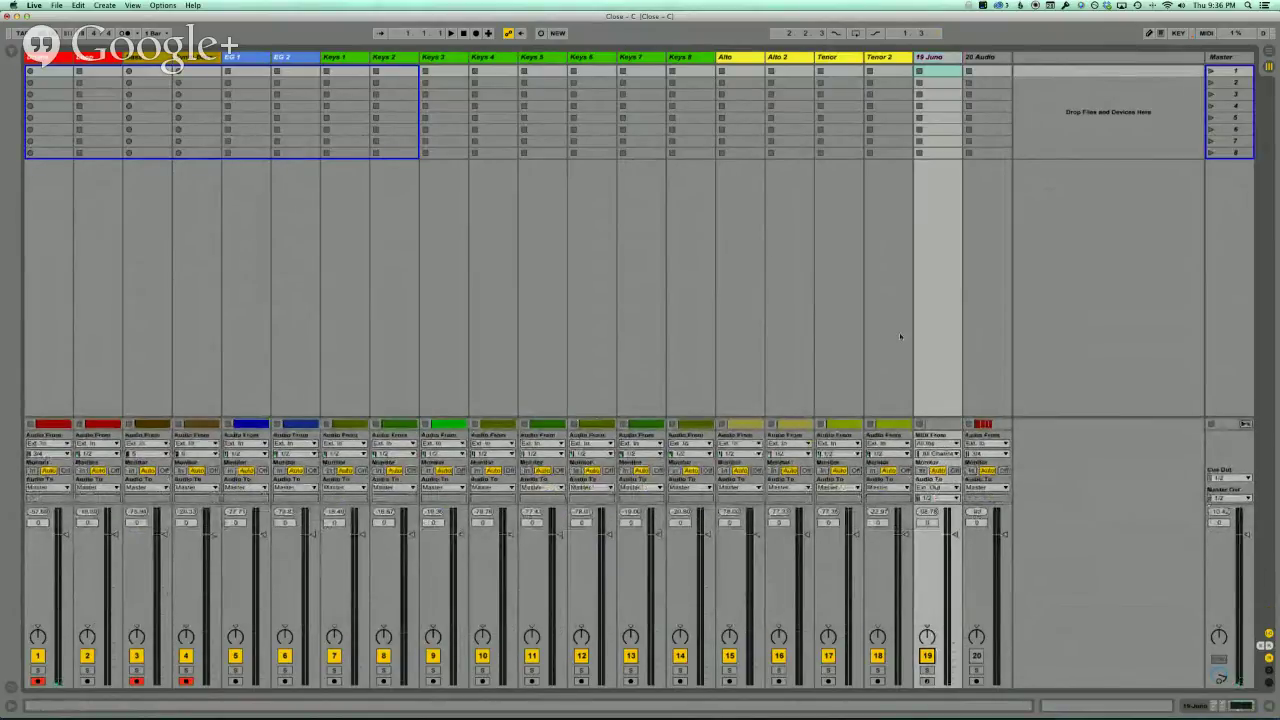
- Collapse all tracks in the arrangement, and unfold only 19 Juno and 20 Audio
{"action": "key", "text": "Tab"}
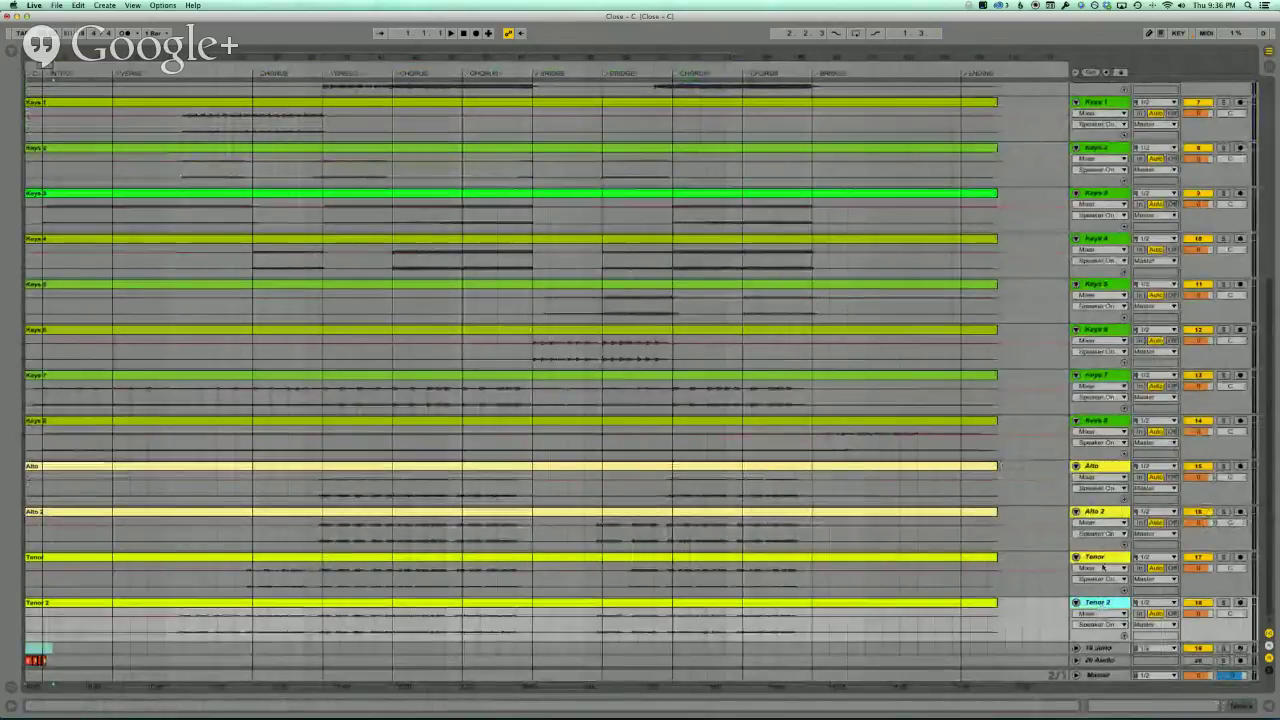
{"action": "scroll", "coordinate": [1104, 88], "scroll_direction": "up", "scroll_amount": 8}
{"action": "key", "text": "super+a"}
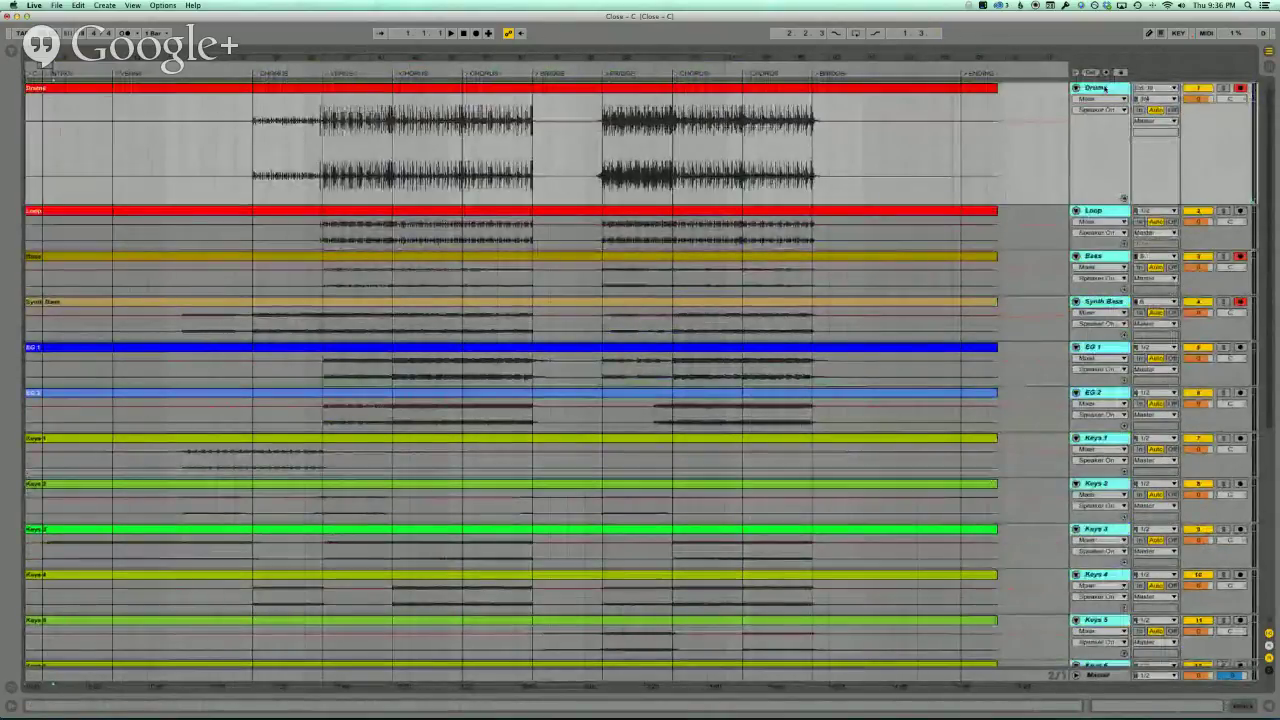
{"action": "key", "text": "Left"}
{"action": "left_click", "coordinate": [1100, 310]}
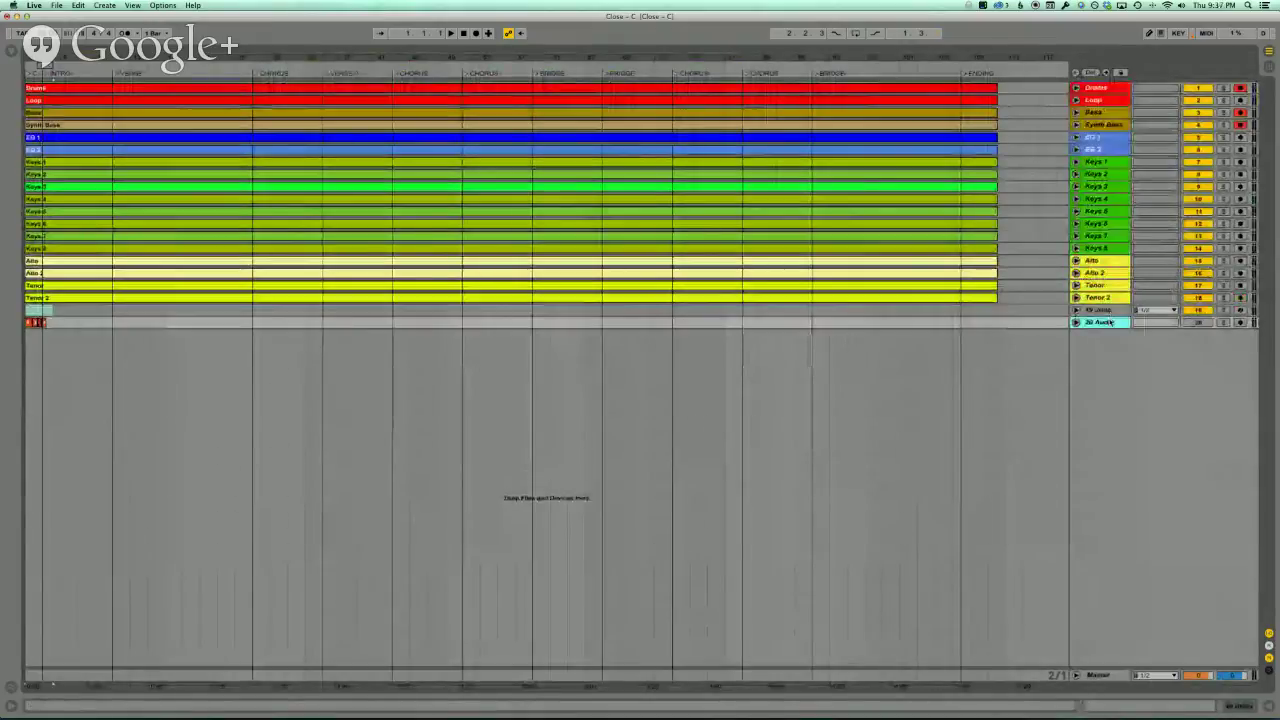
{"action": "key", "text": "Right"}
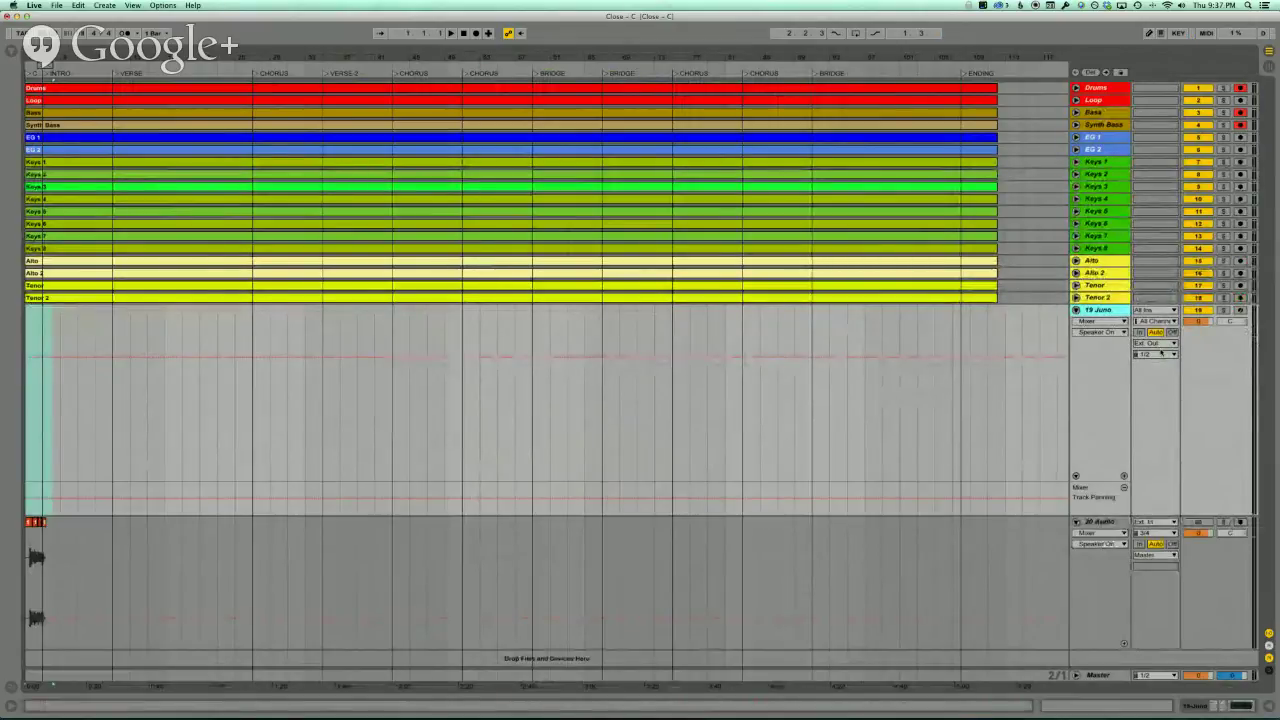
- Solo the 19 Juno track and arm it for recording
{"action": "key", "text": "Tab"}
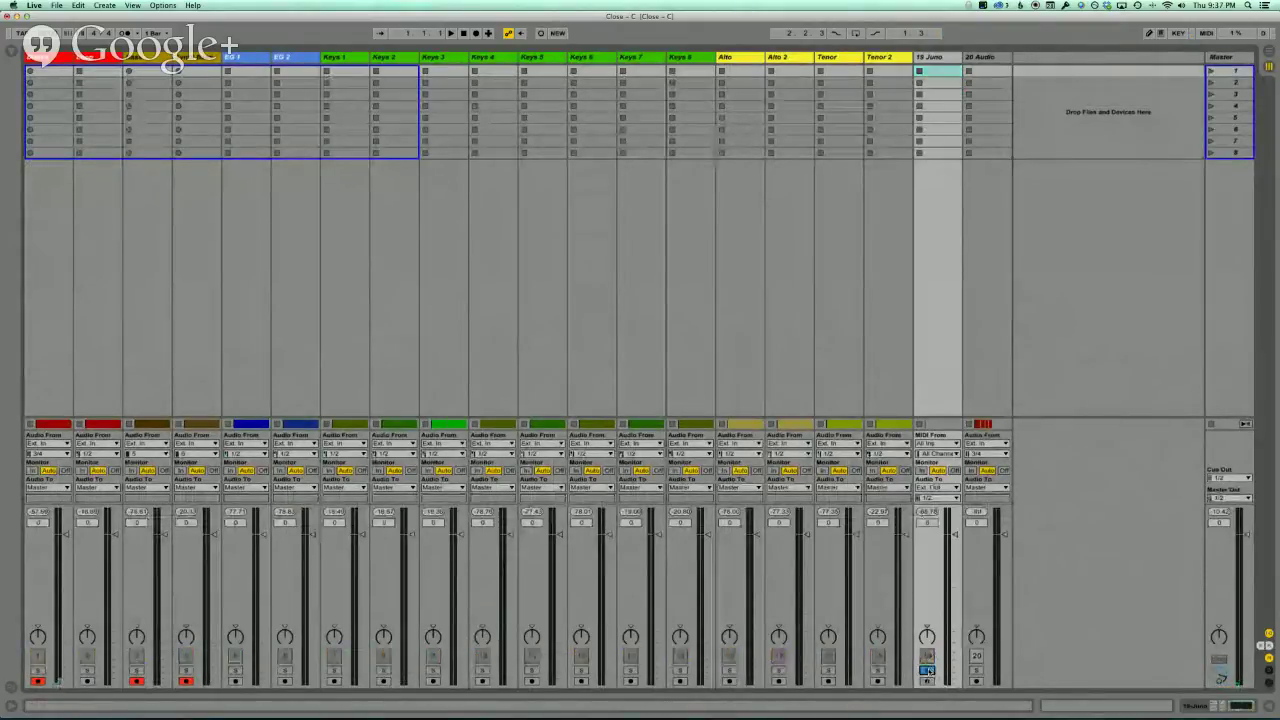
{"action": "key", "text": "Tab"}
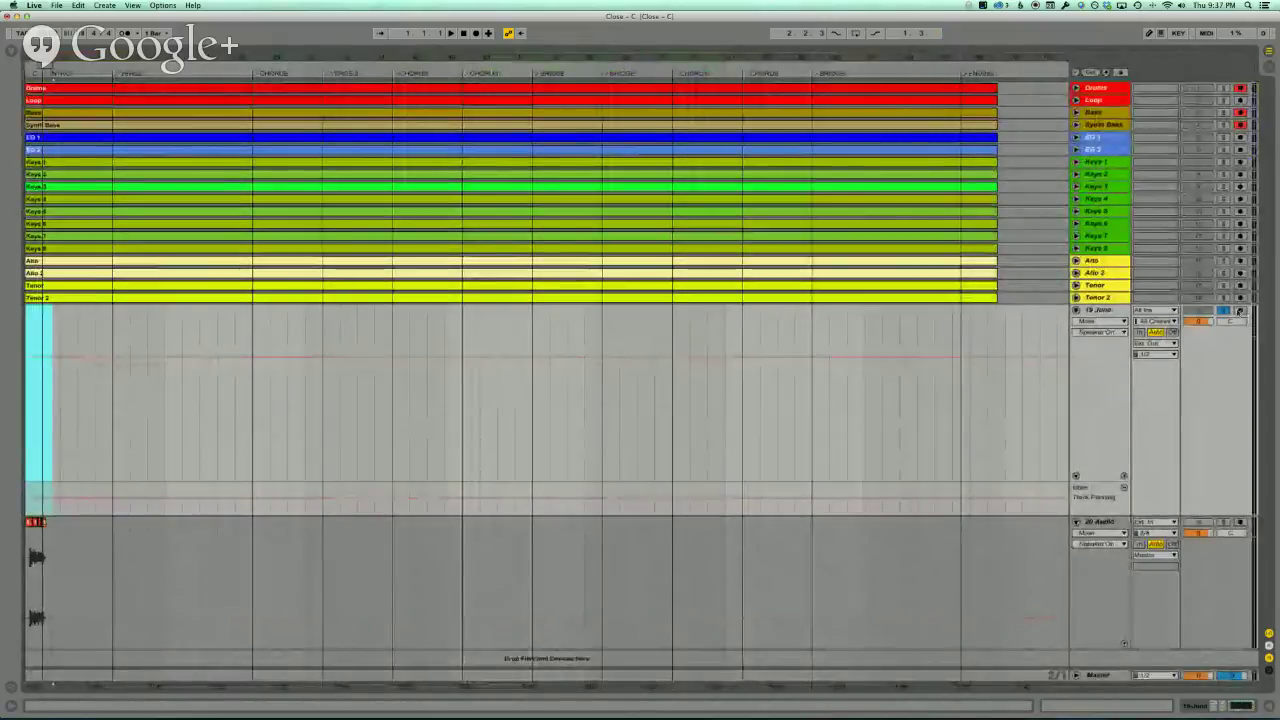
{"action": "left_click", "coordinate": [1241, 311]}
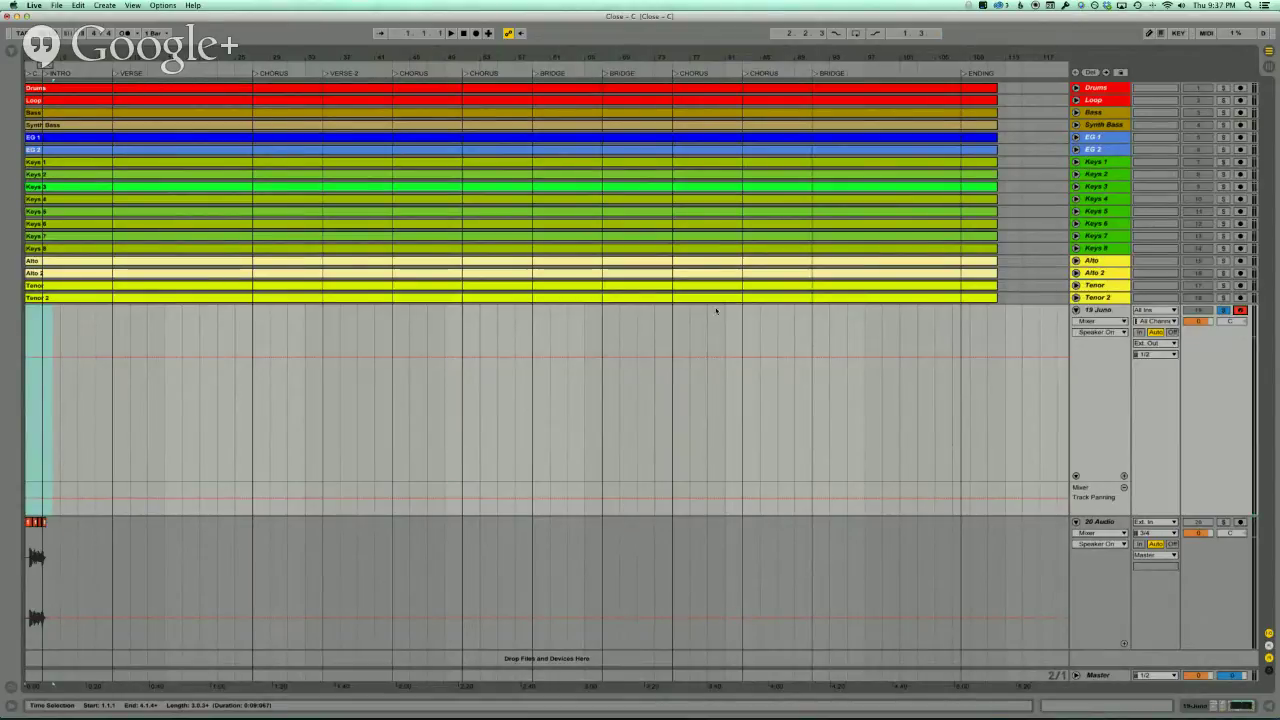
{"action": "key", "text": "Tab"}
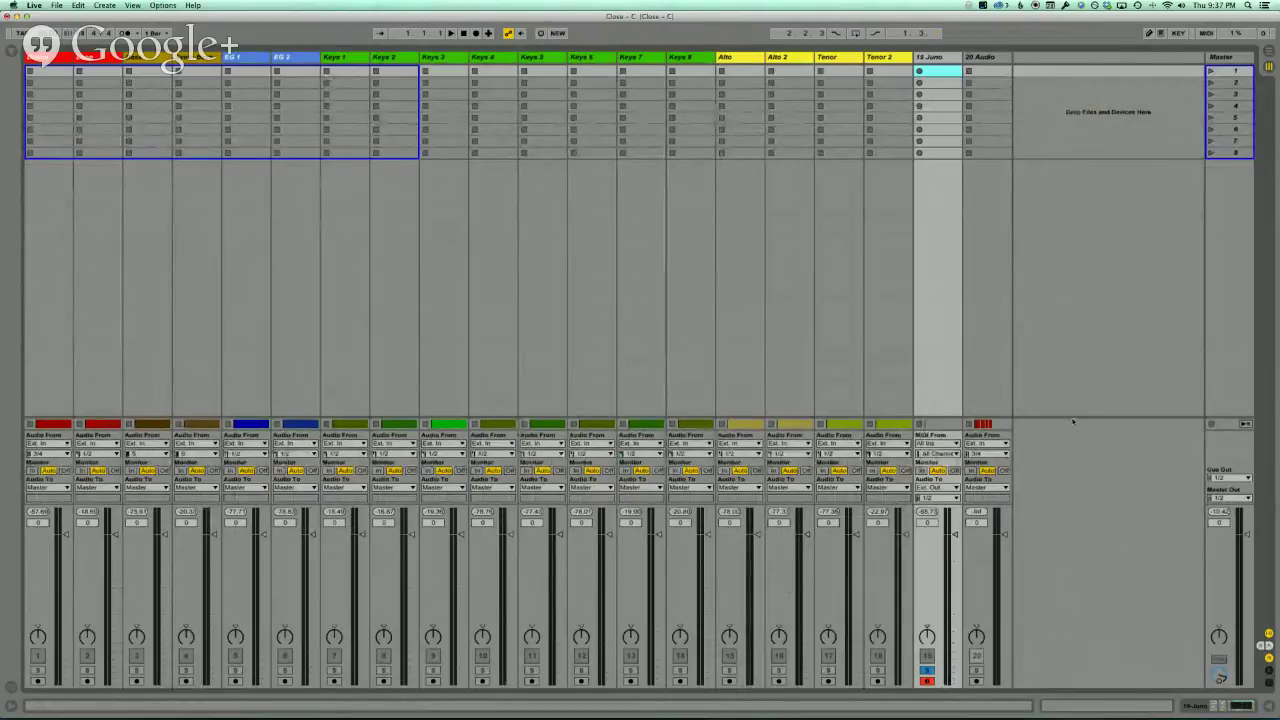
{"action": "key", "text": "Tab"}
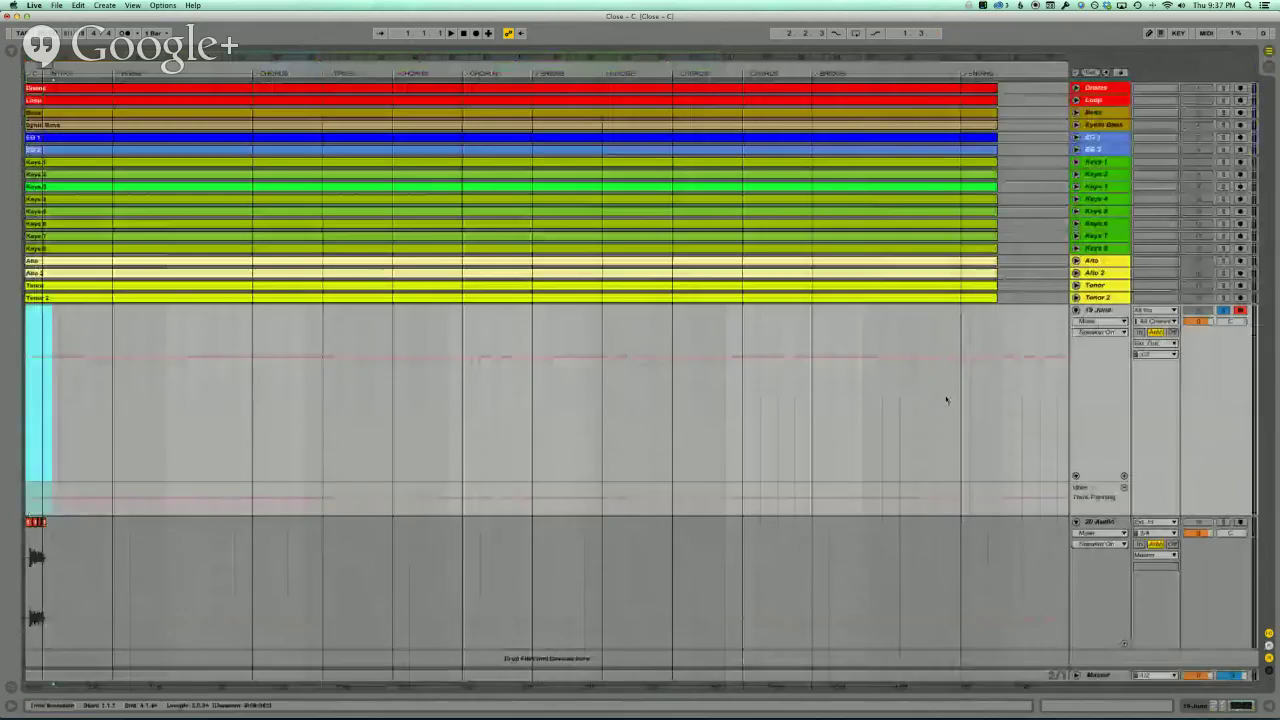
- On the 19 Juno device chain, switch off EQ Eight and lower Blue Sky's dry/wet to 36.5 %, and hide the devices again
{"action": "key", "text": "Tab"}
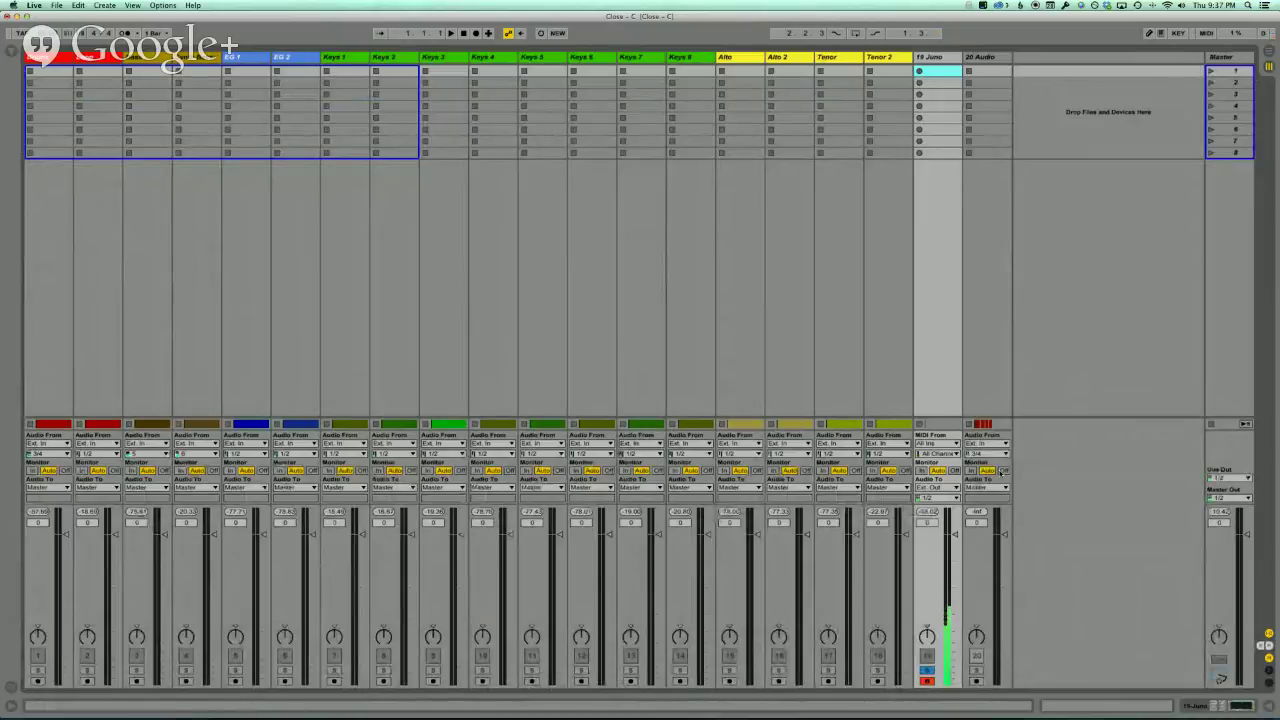
{"action": "double_click", "coordinate": [938, 57]}
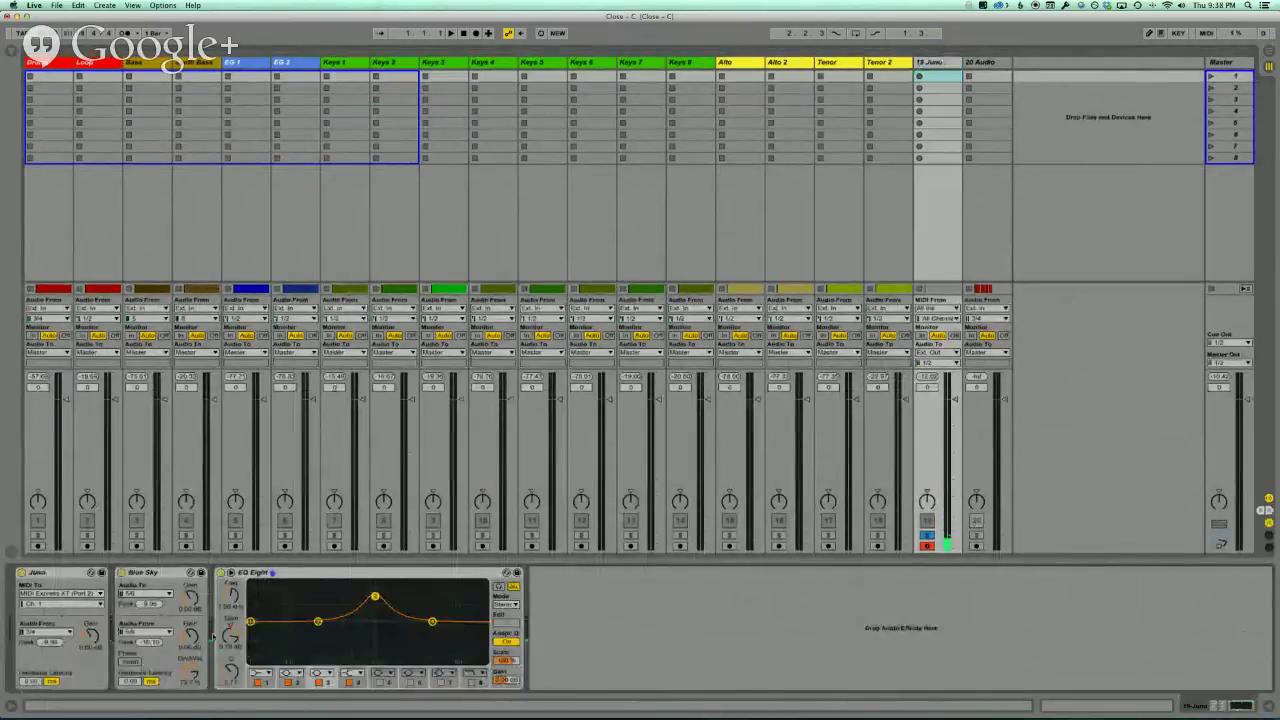
{"action": "left_click", "coordinate": [221, 573]}
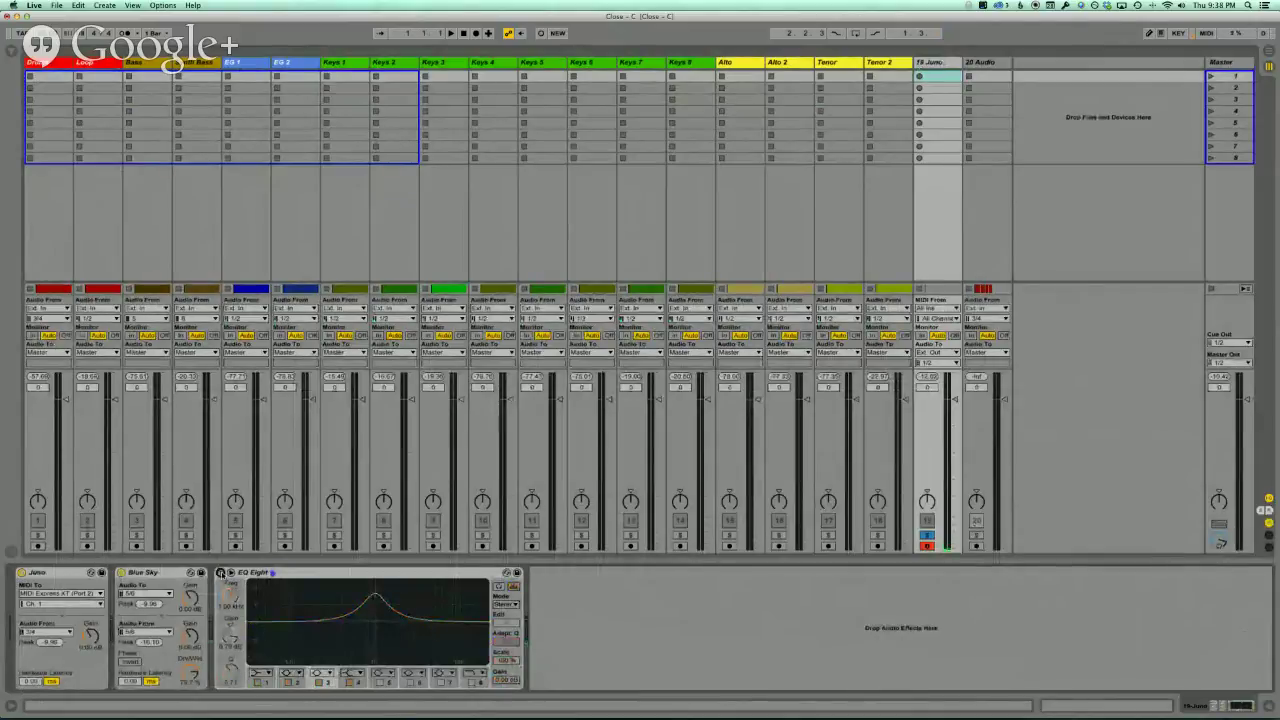
{"action": "left_click_drag", "start_coordinate": [190, 668], "coordinate": [196, 678]}
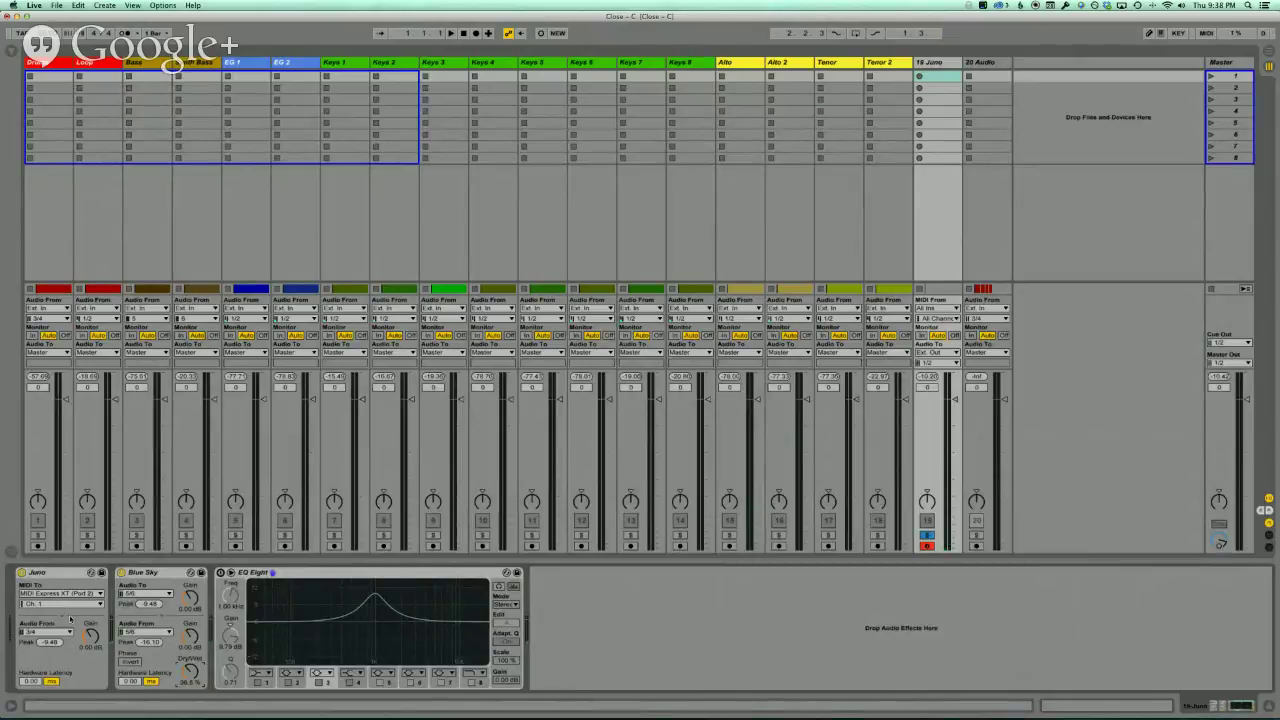
{"action": "key", "text": "super+alt+l"}
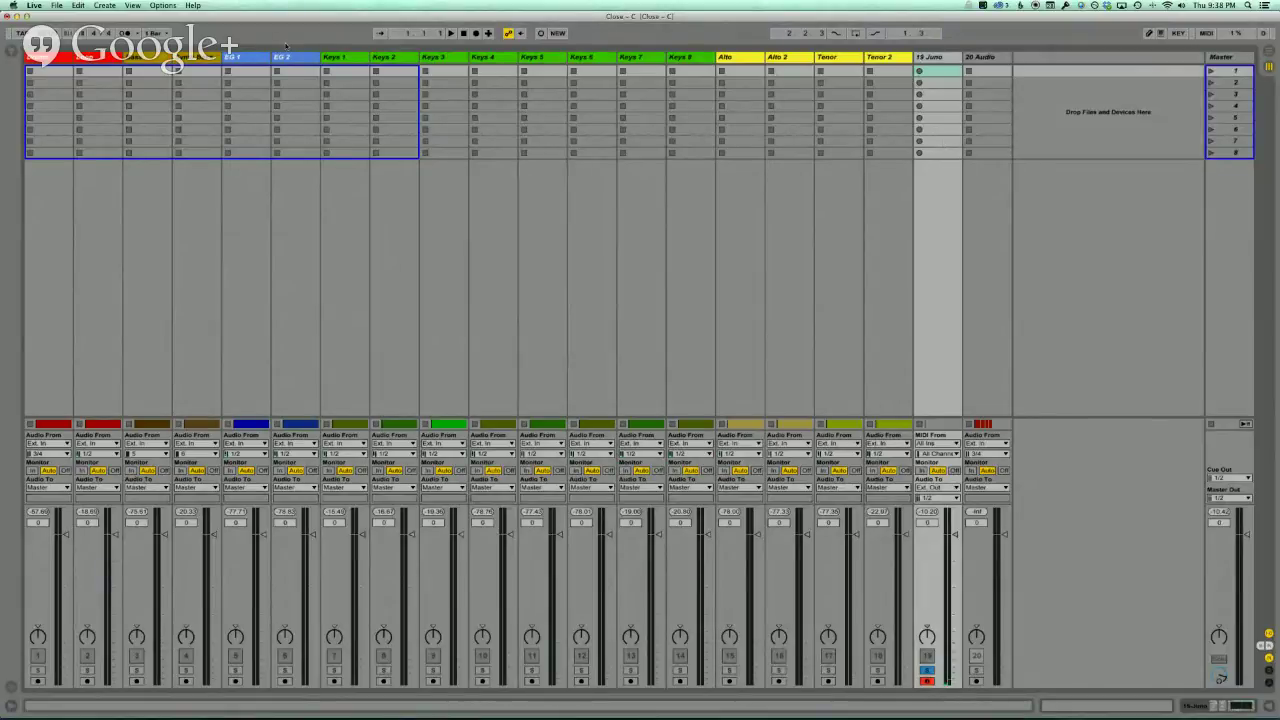
- Start playback from the beginning of the song and turn on the metronome
{"action": "left_click", "coordinate": [152, 33]}
{"action": "left_click", "coordinate": [203, 33]}
{"action": "left_click", "coordinate": [451, 33]}
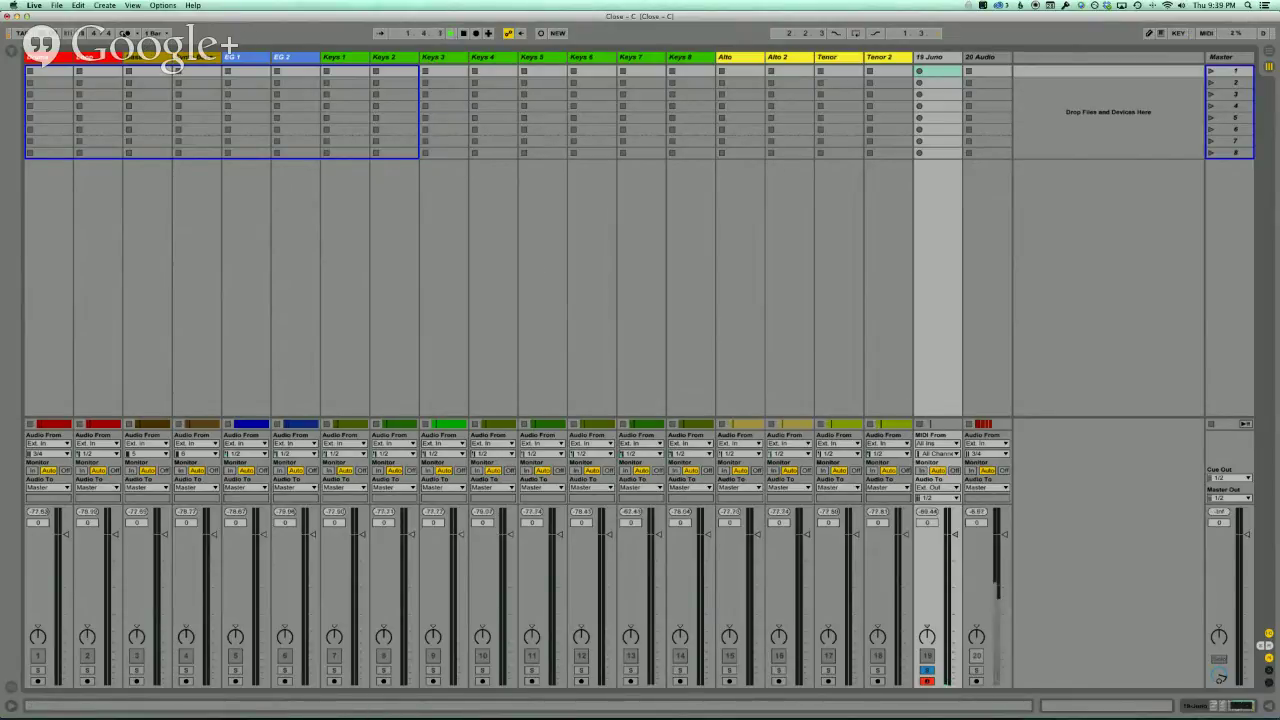
{"action": "left_click", "coordinate": [124, 33]}
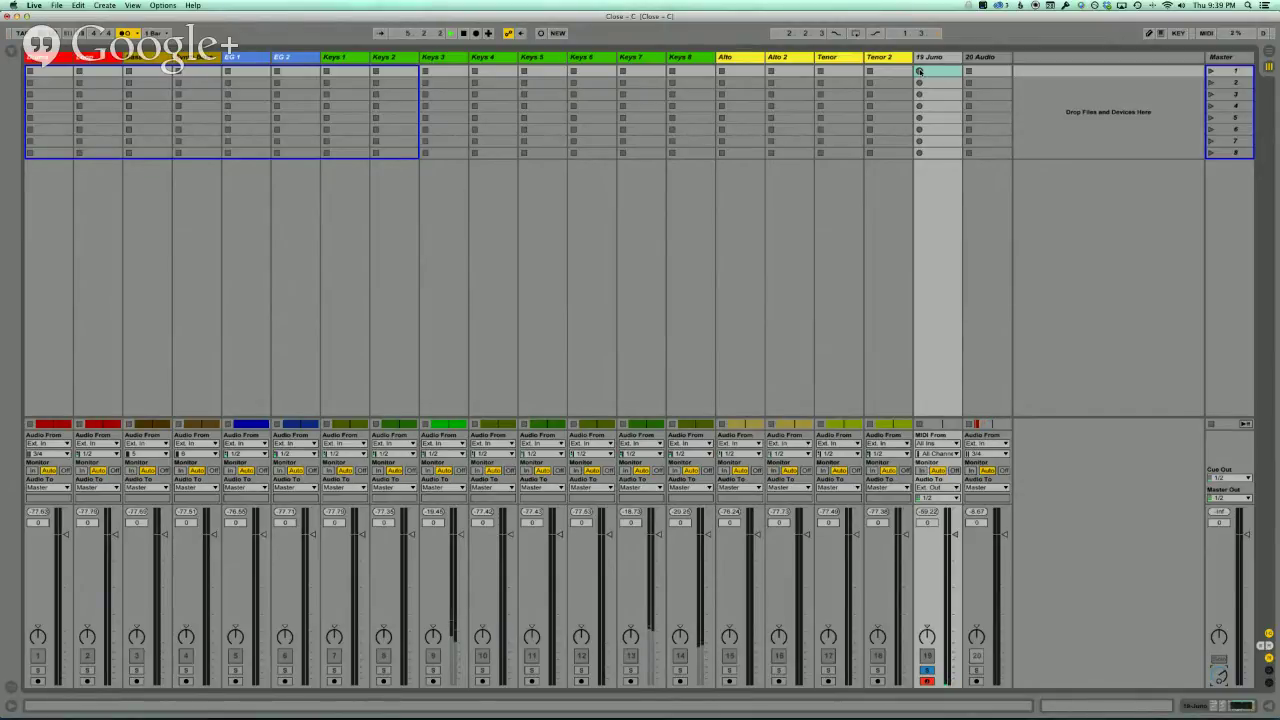
- Record a clip into the first slot of the 19 Juno track and loop it when the take is finished
{"action": "left_click", "coordinate": [919, 71]}
{"action": "key", "text": "Return"}
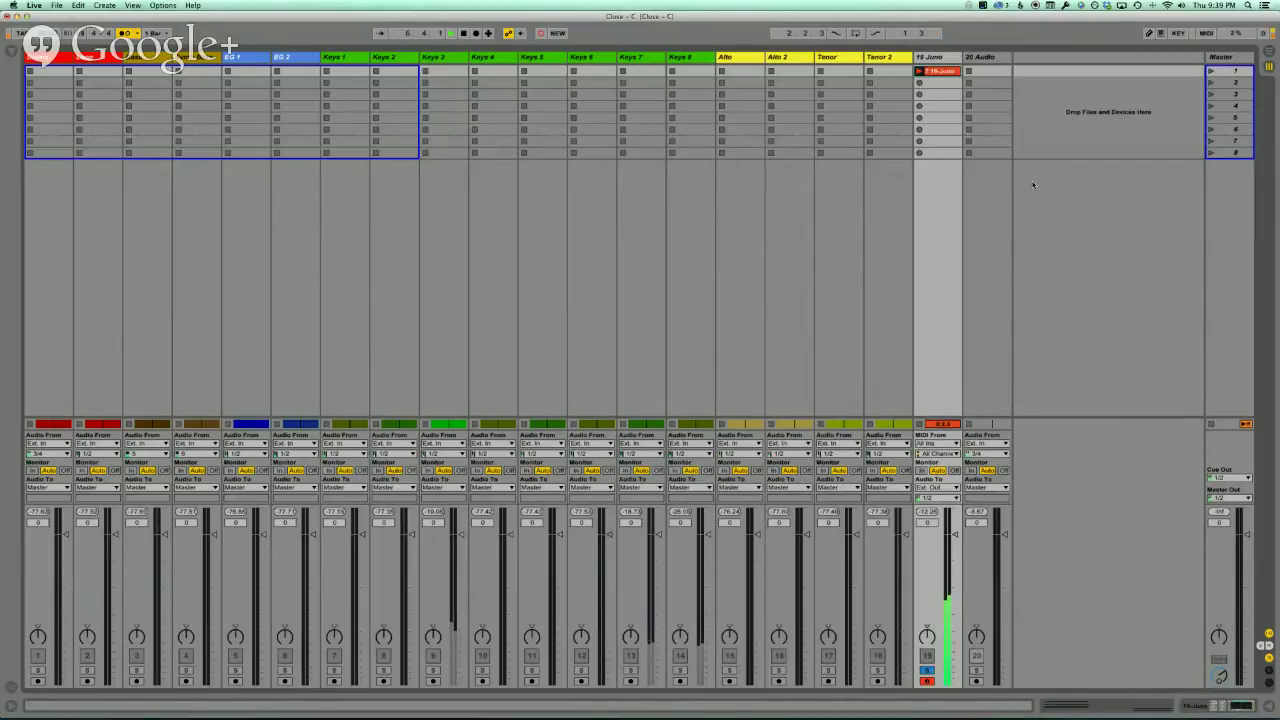
{"action": "left_click", "coordinate": [920, 76]}
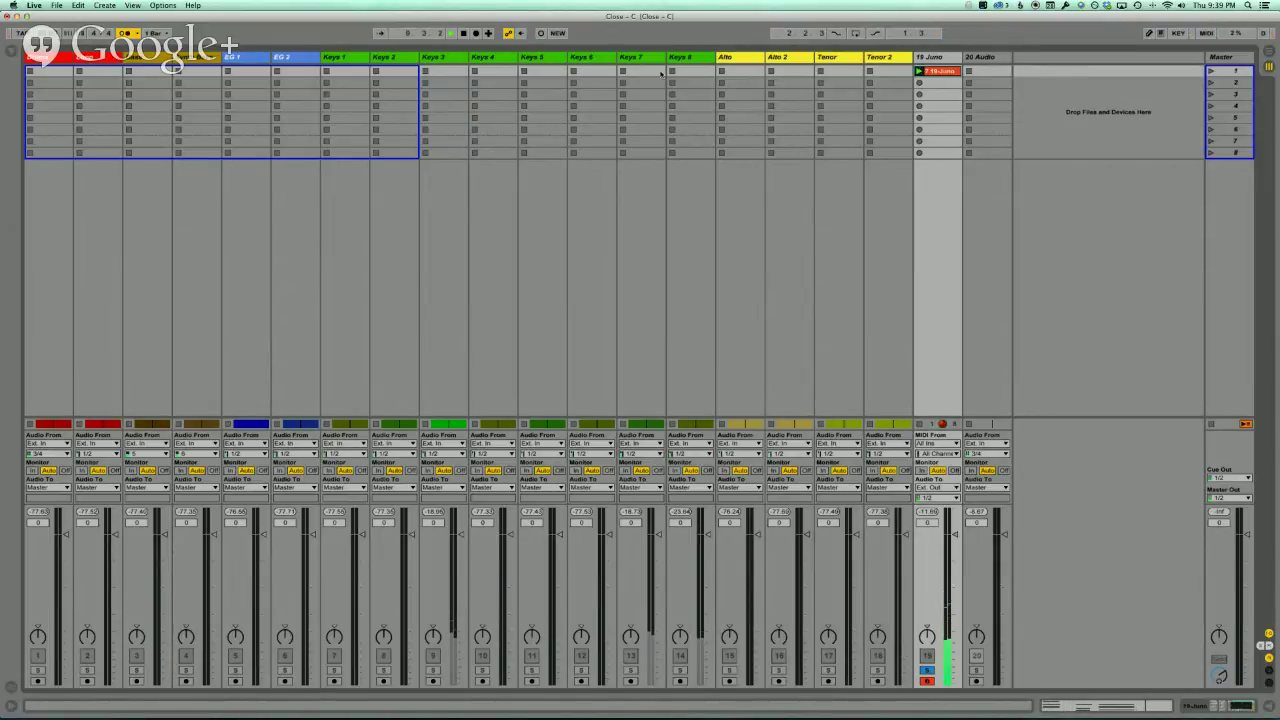
- Record a second clip into slot 2 of the 19 Juno track and loop it
{"action": "key", "text": "XF86AudioRaiseVolume"}
{"action": "left_click", "coordinate": [919, 84]}
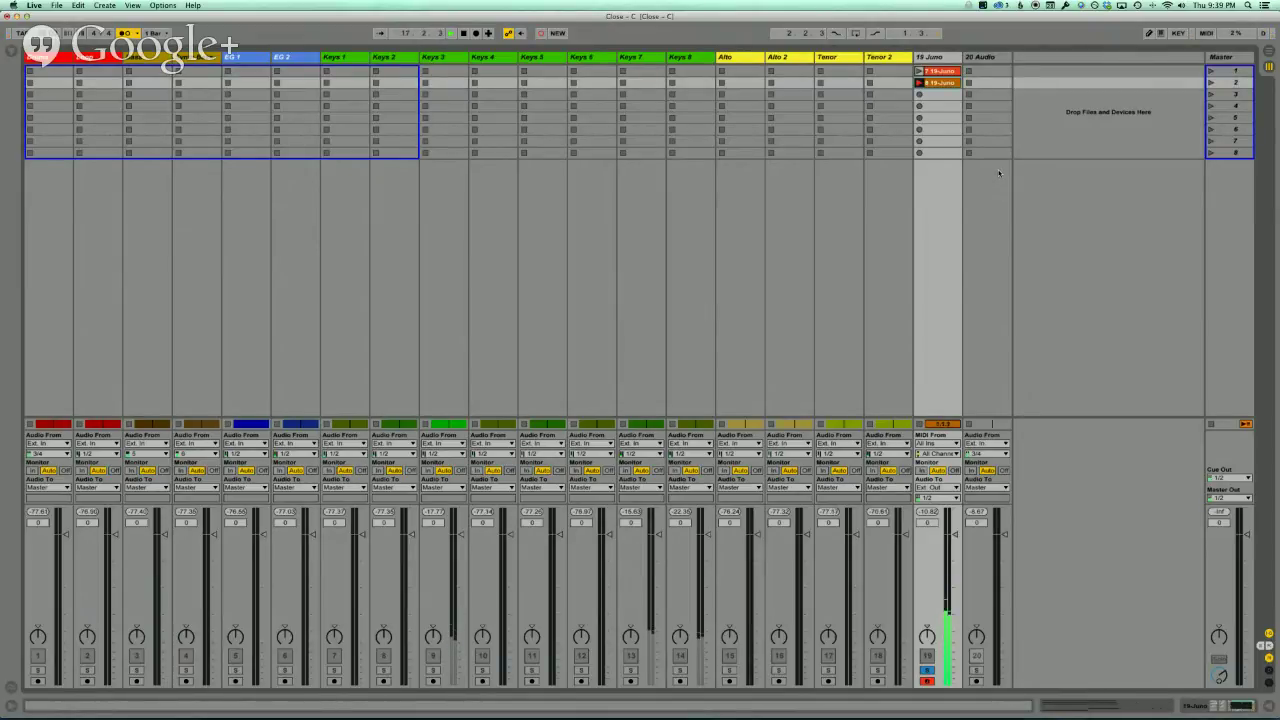
{"action": "left_click", "coordinate": [918, 83]}
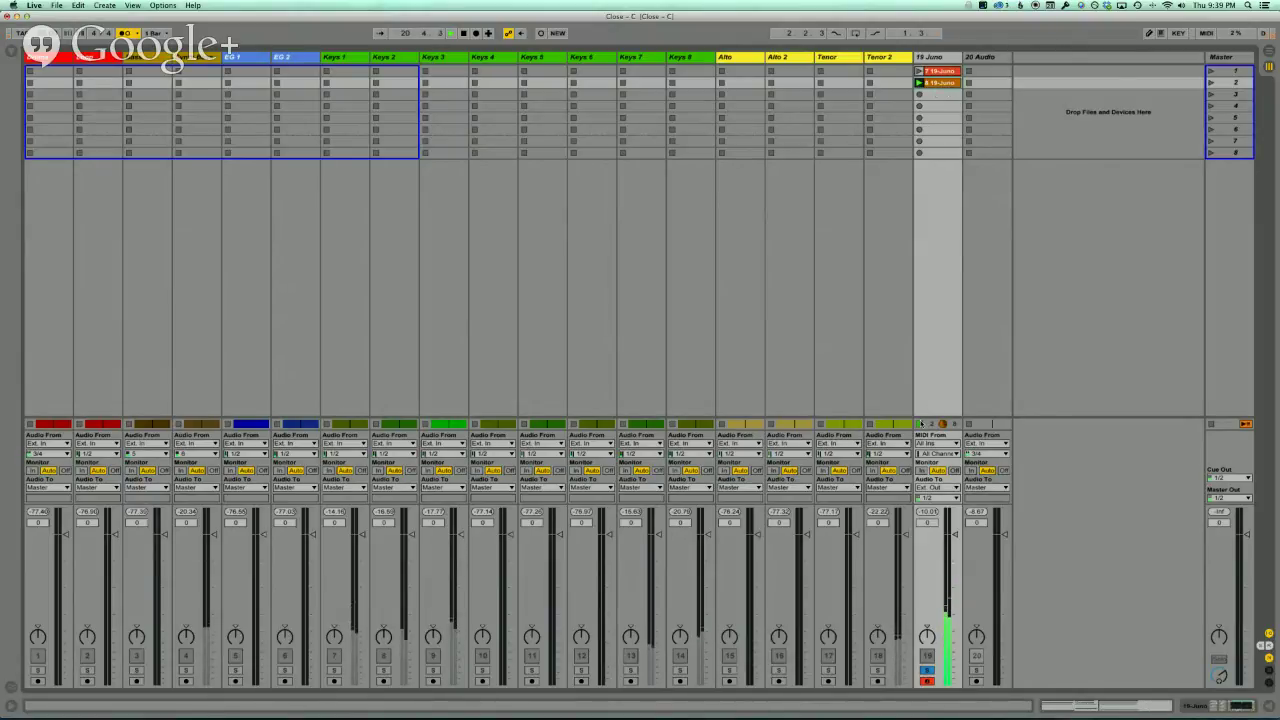
- Launch the first and second Juno clips in turn to compare the two takes
{"action": "left_click", "coordinate": [919, 72]}
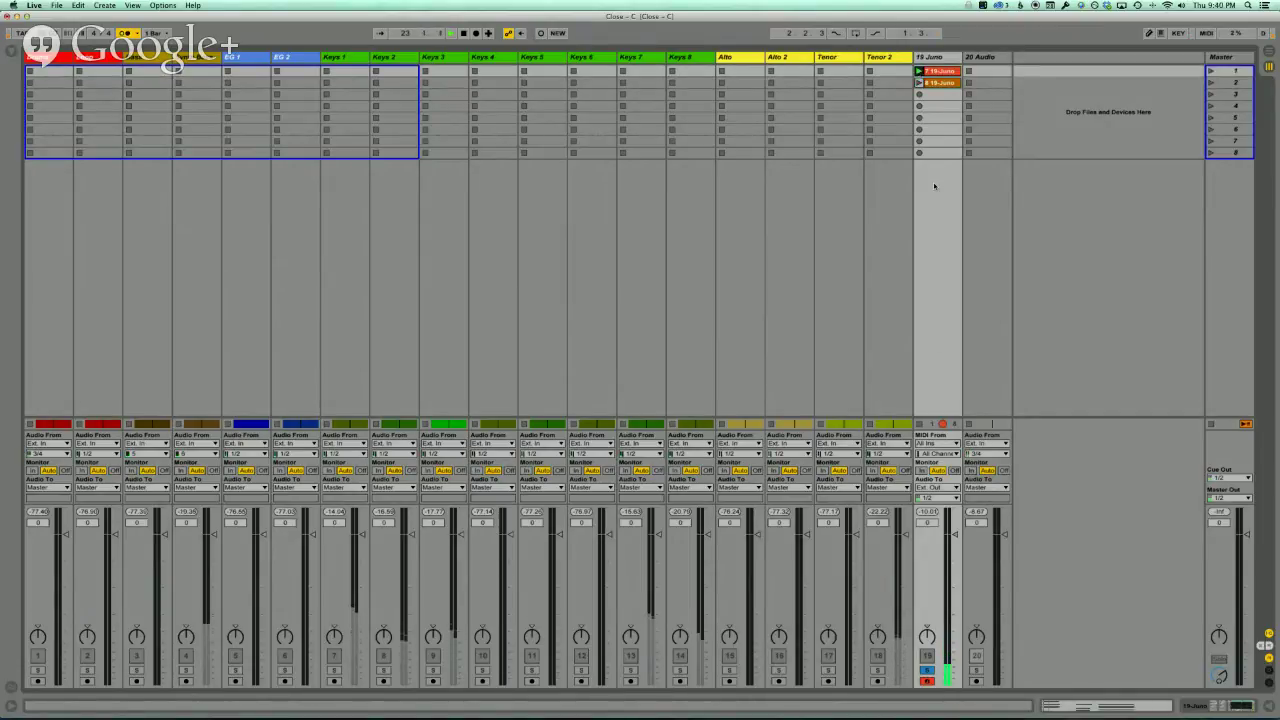
{"action": "left_click", "coordinate": [919, 84]}
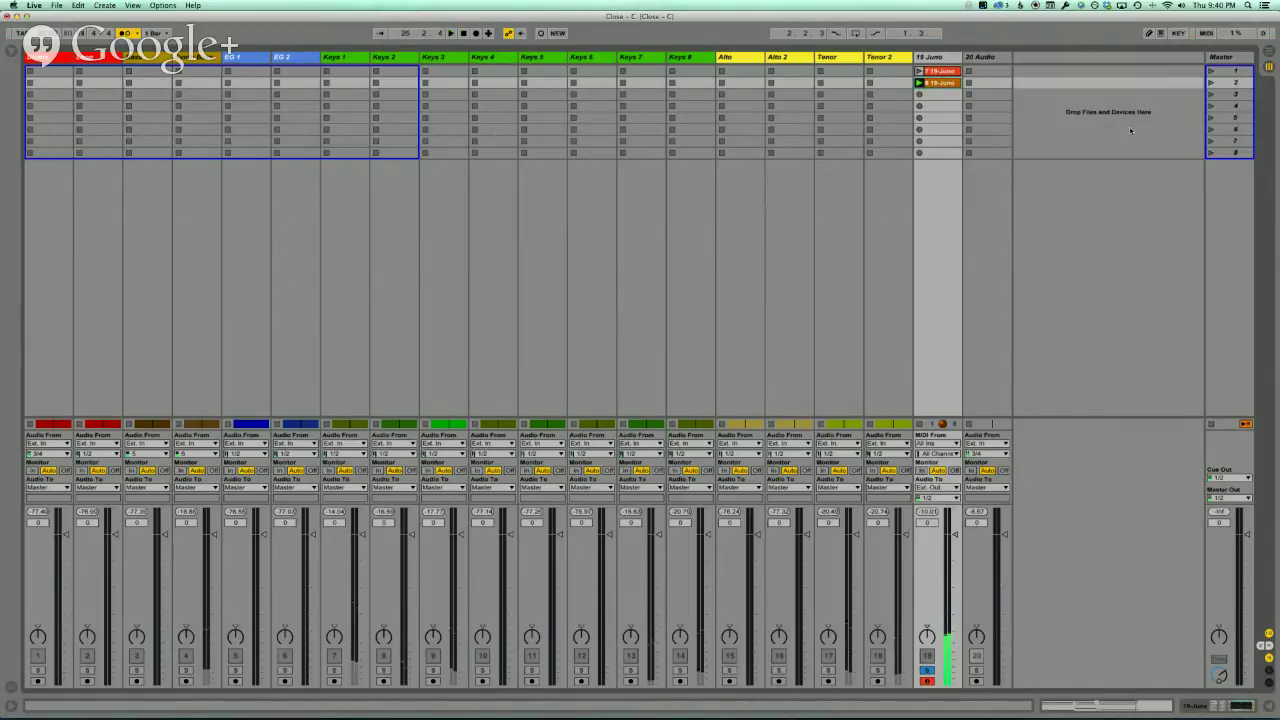
{"action": "left_click", "coordinate": [935, 80]}
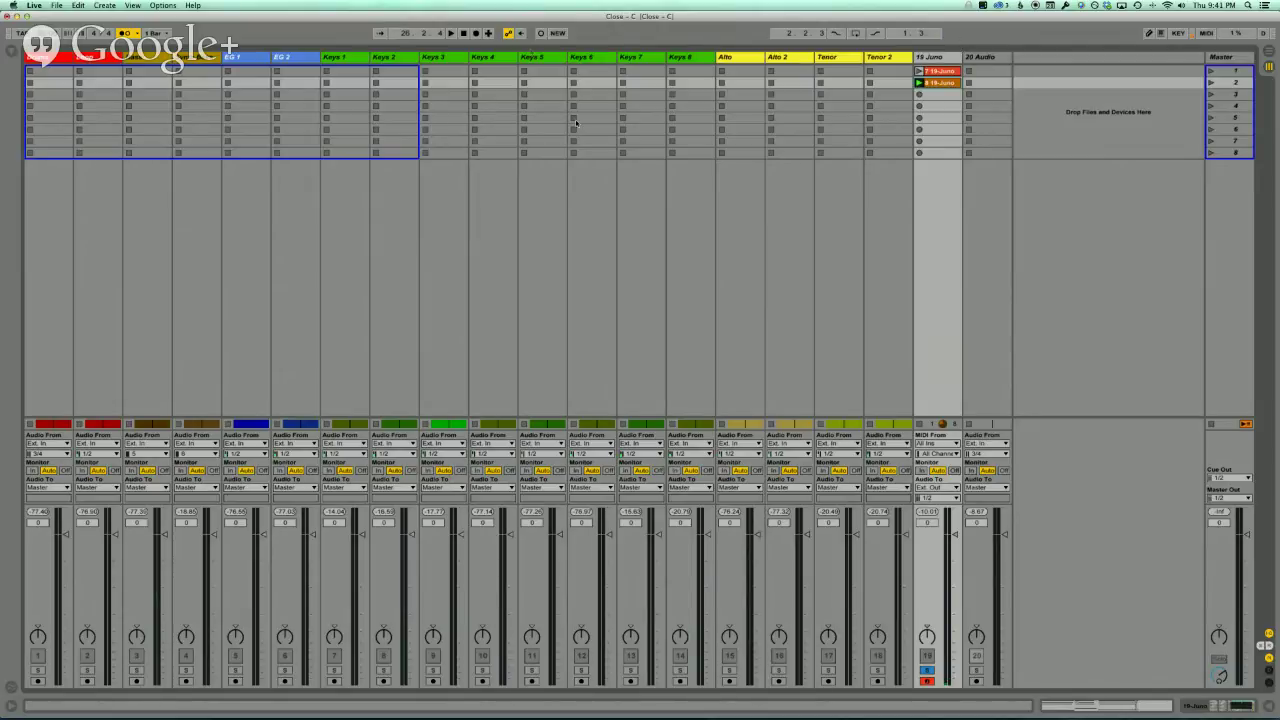
- Start session recording and record volume and panning automation for the 19 Juno track into its second clip
{"action": "left_click", "coordinate": [540, 33]}
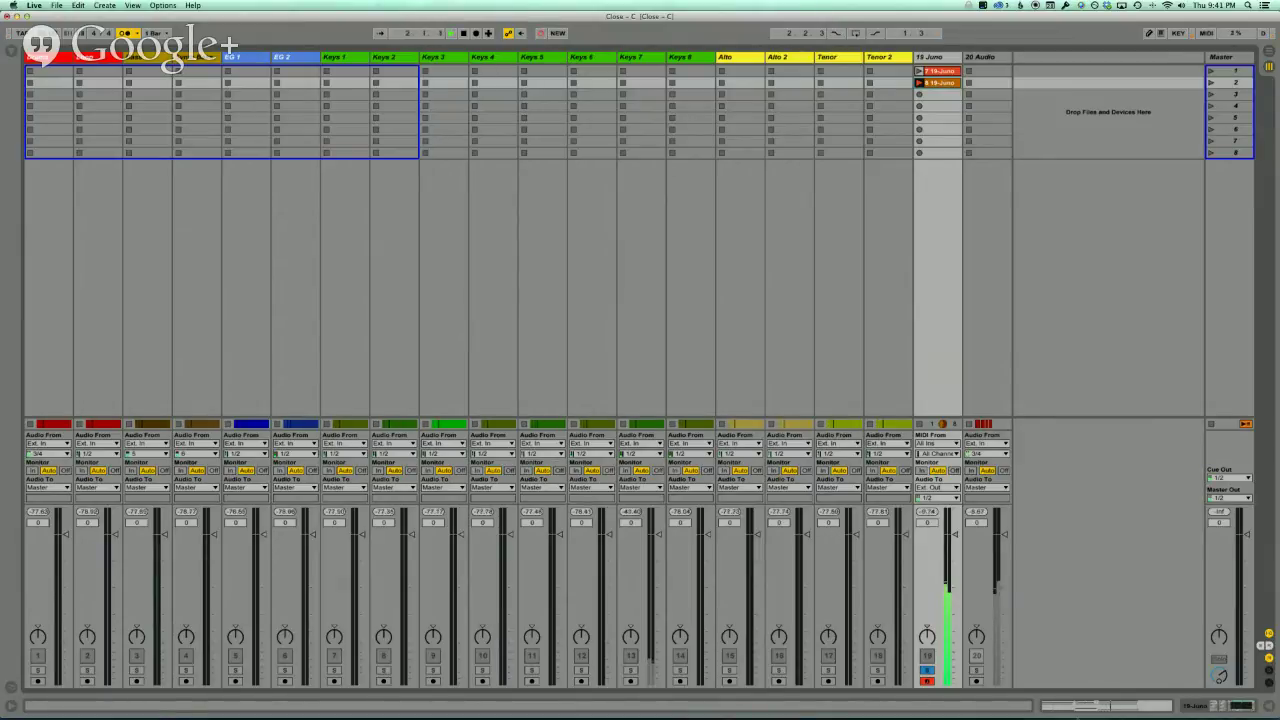
{"action": "left_click_drag", "start_coordinate": [953, 534], "coordinate": [927, 620]}
{"action": "left_click", "coordinate": [952, 535]}
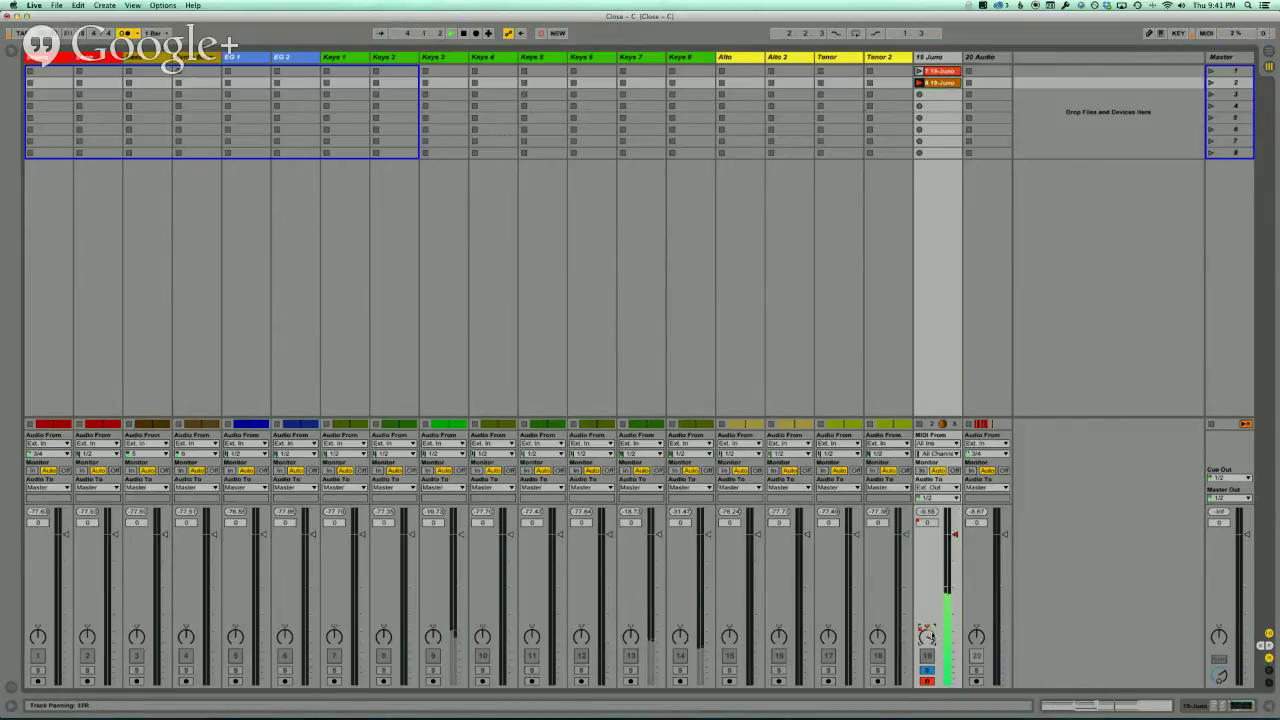
- Record EQ Eight automation on 19 Juno by toggling the device on and off and moving band 3 to about 735 Hz and 8.3 dB
{"action": "double_click", "coordinate": [951, 385]}
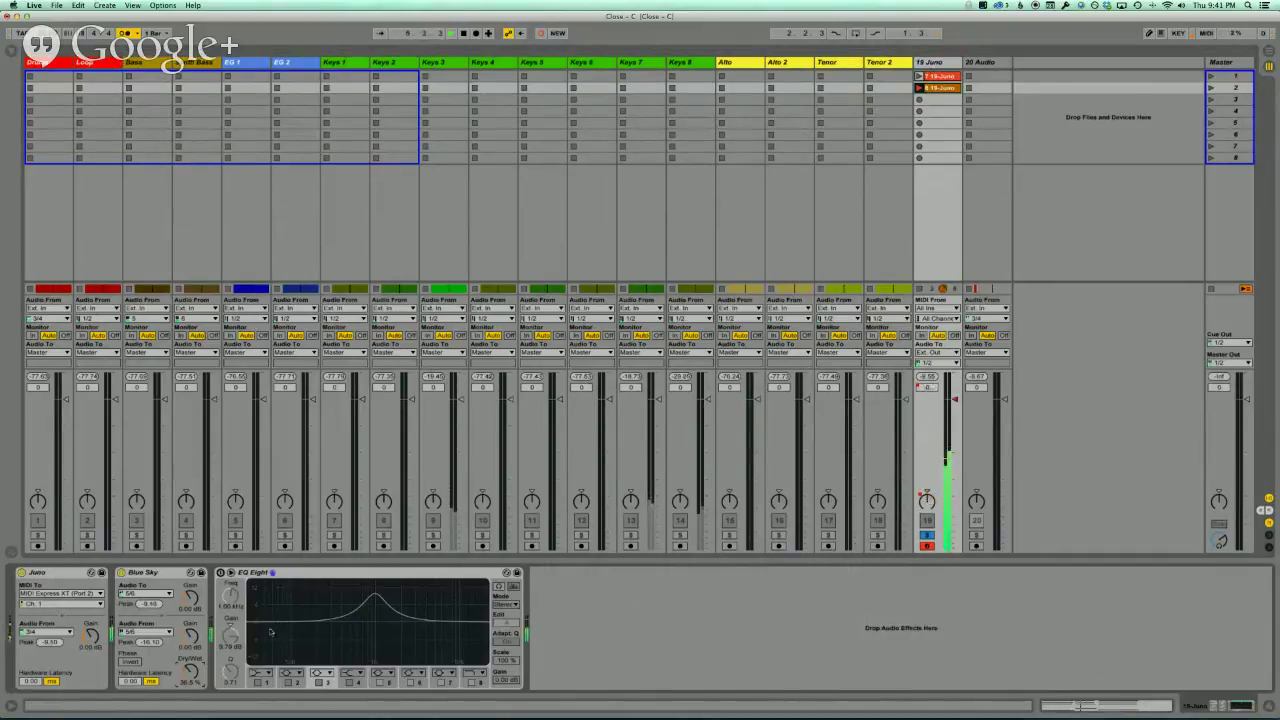
{"action": "left_click", "coordinate": [226, 573]}
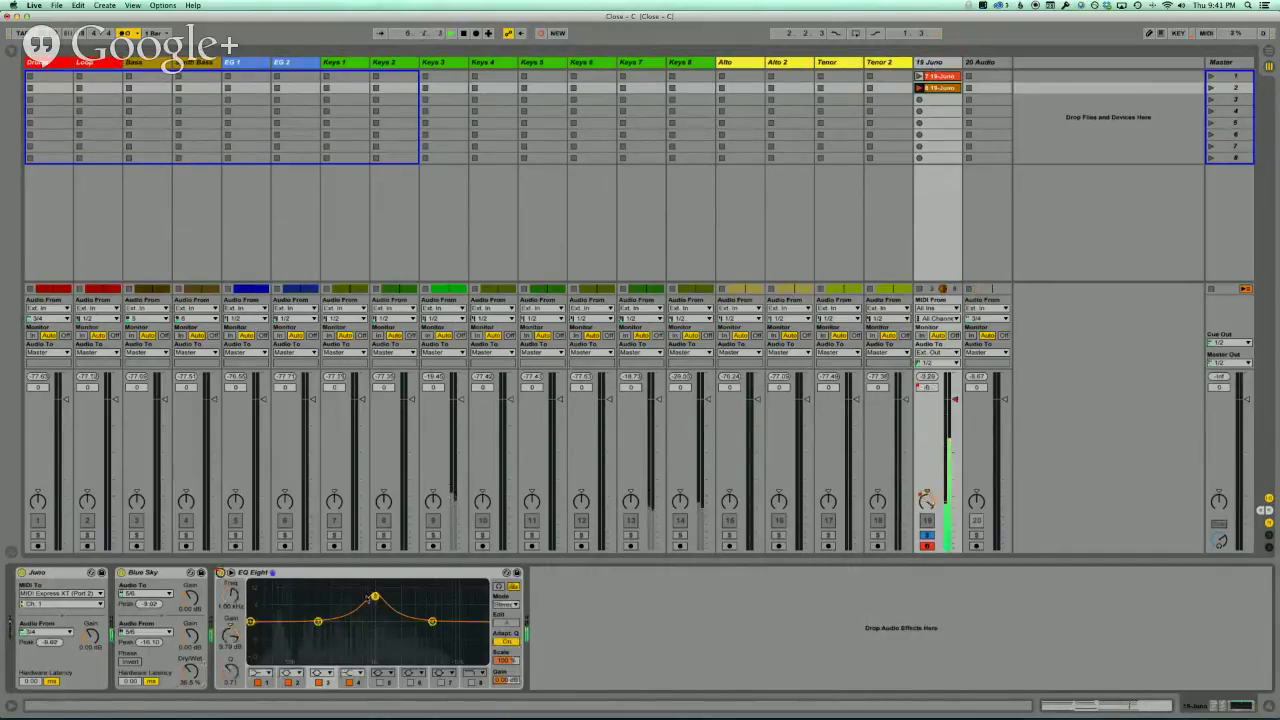
{"action": "left_click_drag", "start_coordinate": [374, 597], "coordinate": [330, 602]}
{"action": "left_click", "coordinate": [220, 572]}
{"action": "left_click", "coordinate": [220, 572]}
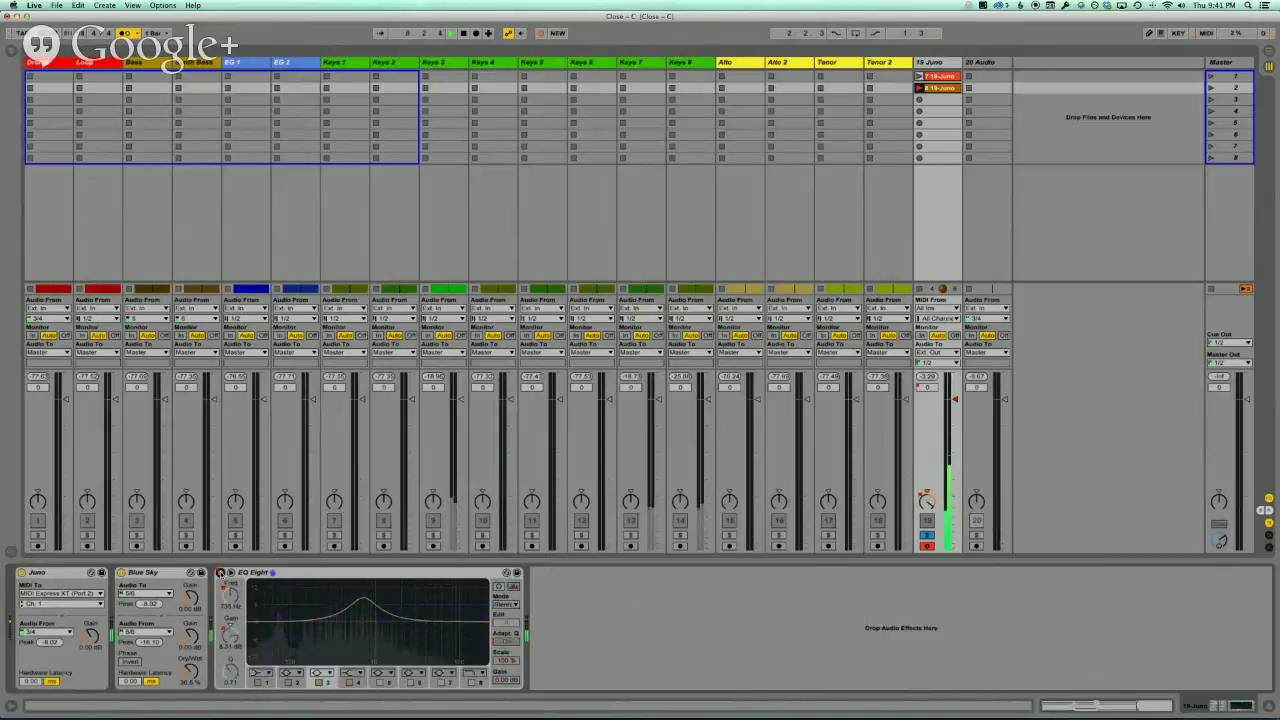
{"action": "left_click", "coordinate": [220, 572]}
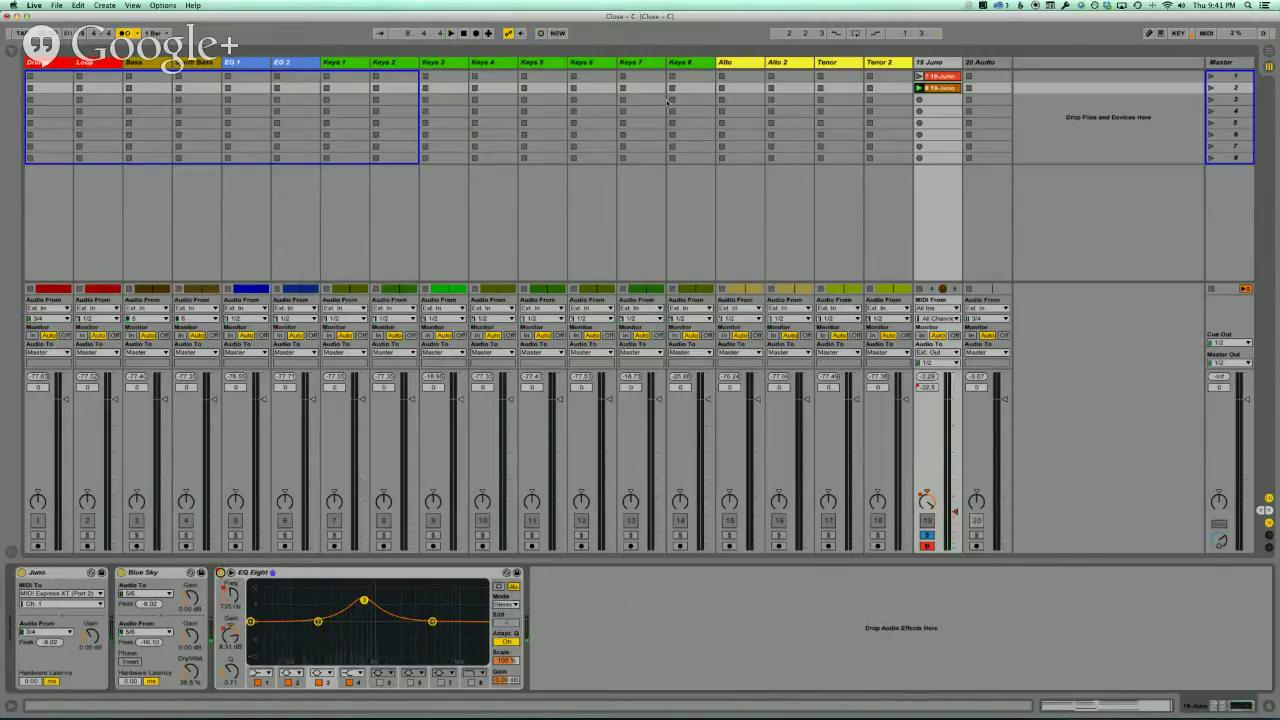
- Show the envelopes of the second 19 Juno clip and flatten its EQ Eight Device On automation so the device stays on
{"action": "double_click", "coordinate": [930, 88]}
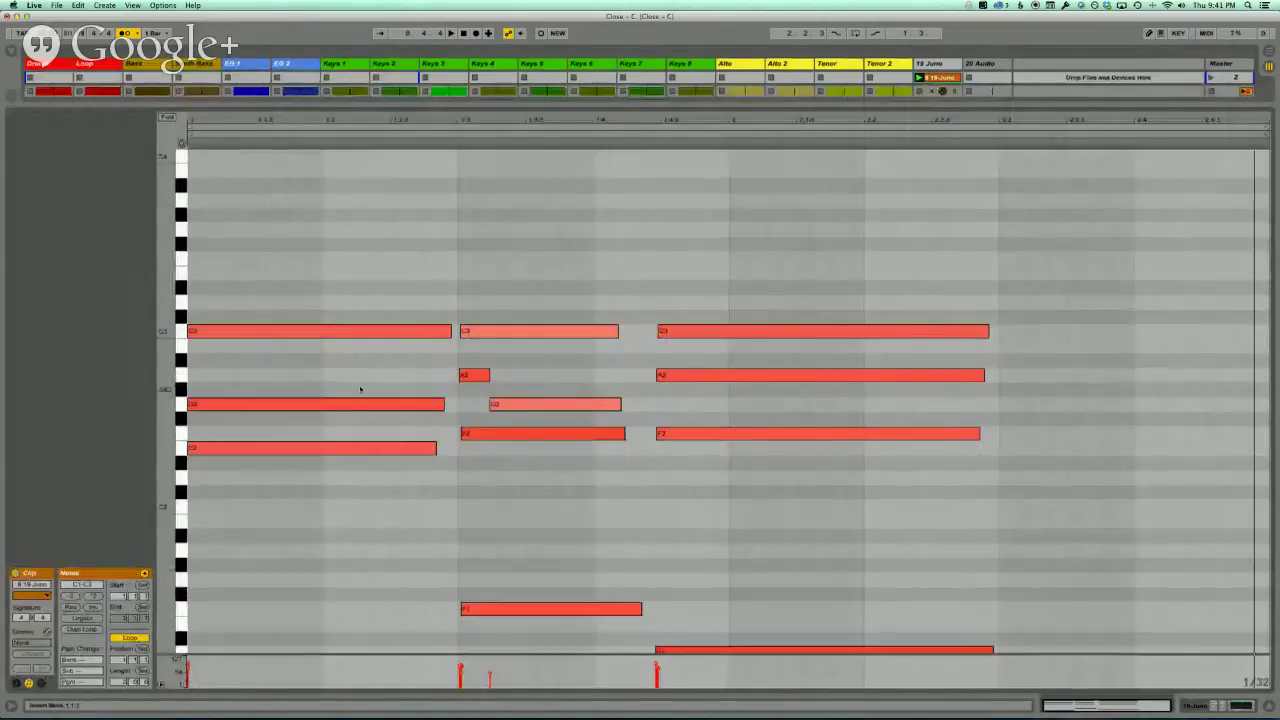
{"action": "left_click", "coordinate": [41, 683]}
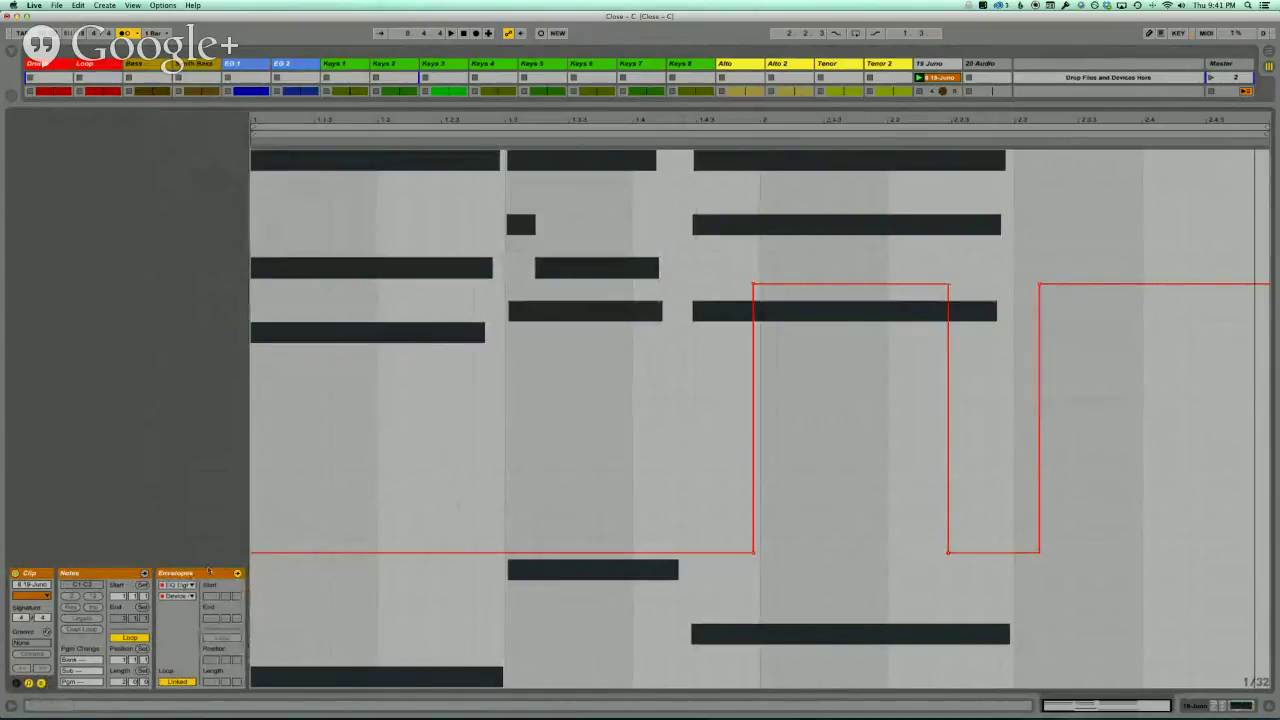
{"action": "left_click", "coordinate": [182, 596]}
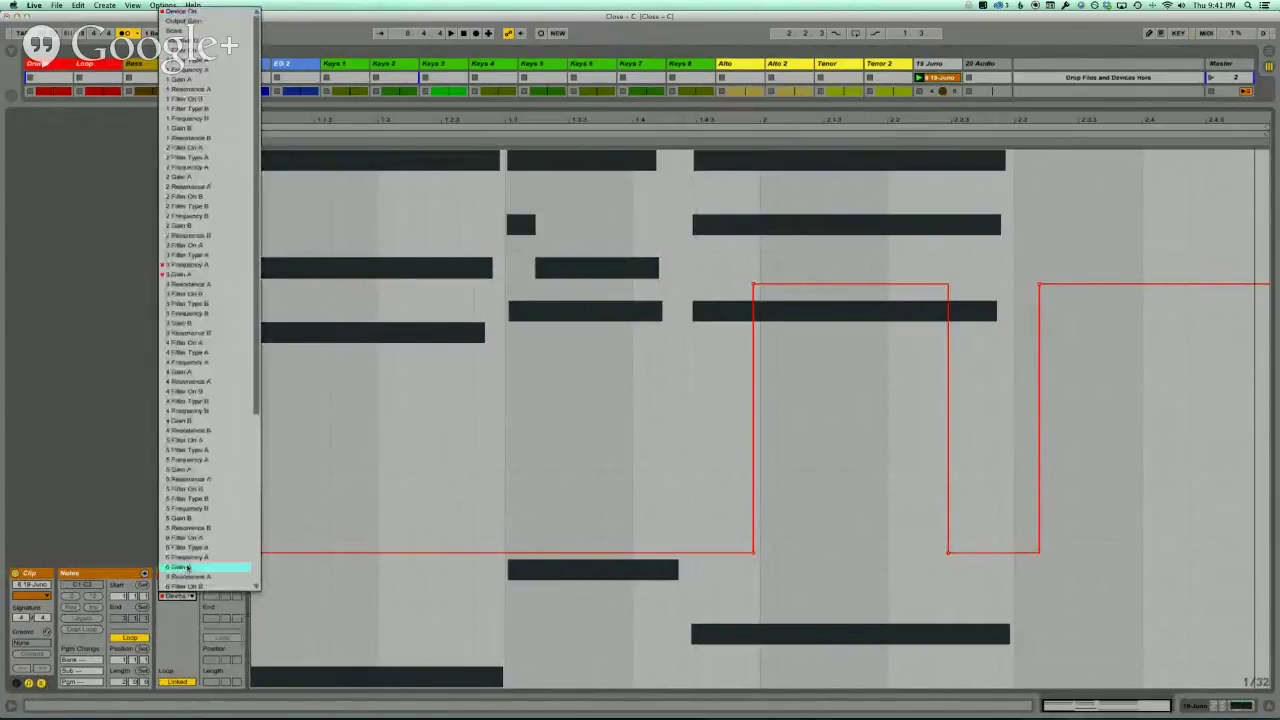
{"action": "left_click", "coordinate": [591, 420]}
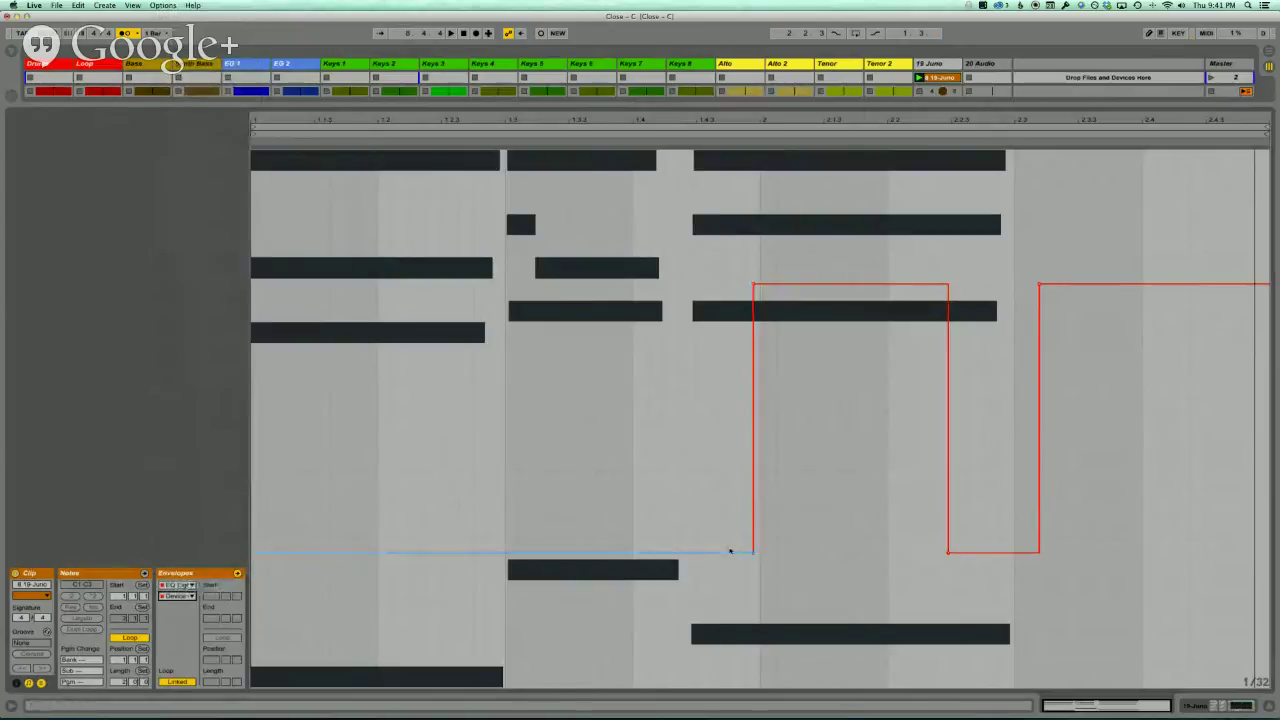
{"action": "left_click_drag", "start_coordinate": [584, 485], "coordinate": [1157, 474]}
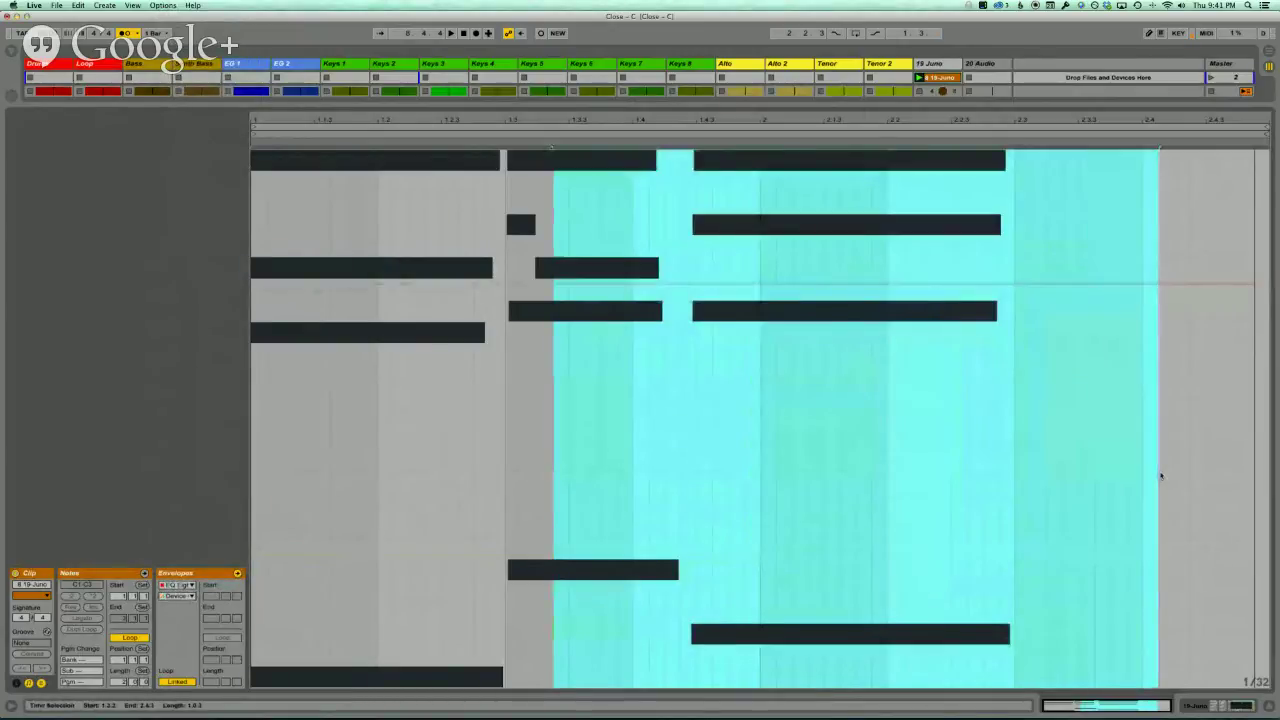
- Review the clip's recorded EQ Eight band 3 frequency envelope and its mixer Track Panning and Track Volume envelopes
{"action": "left_click", "coordinate": [175, 594]}
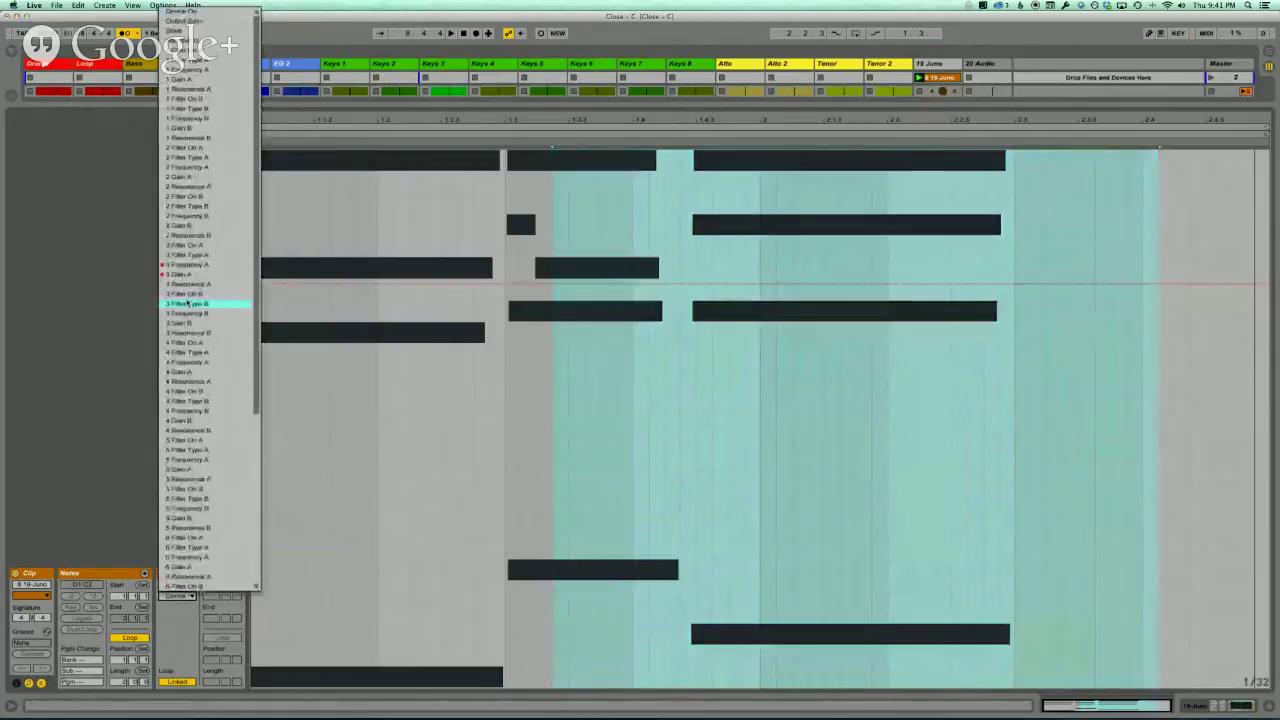
{"action": "left_click", "coordinate": [190, 266]}
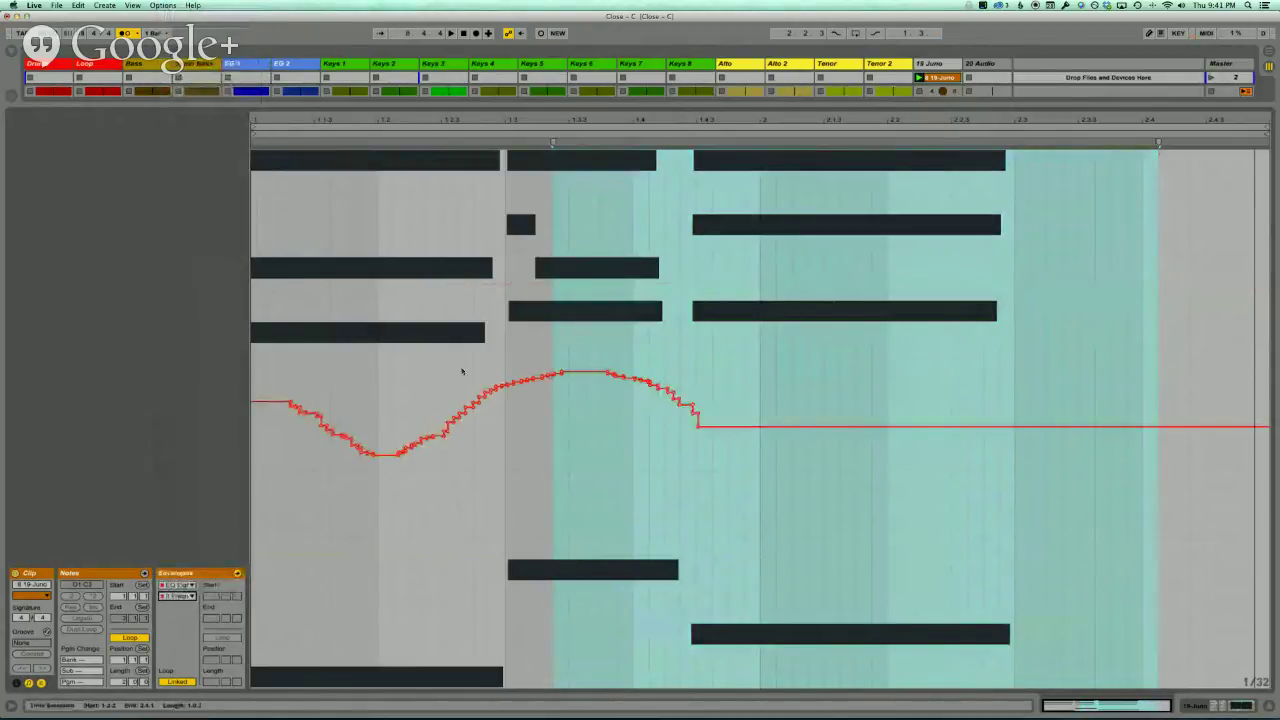
{"action": "left_click", "coordinate": [180, 585]}
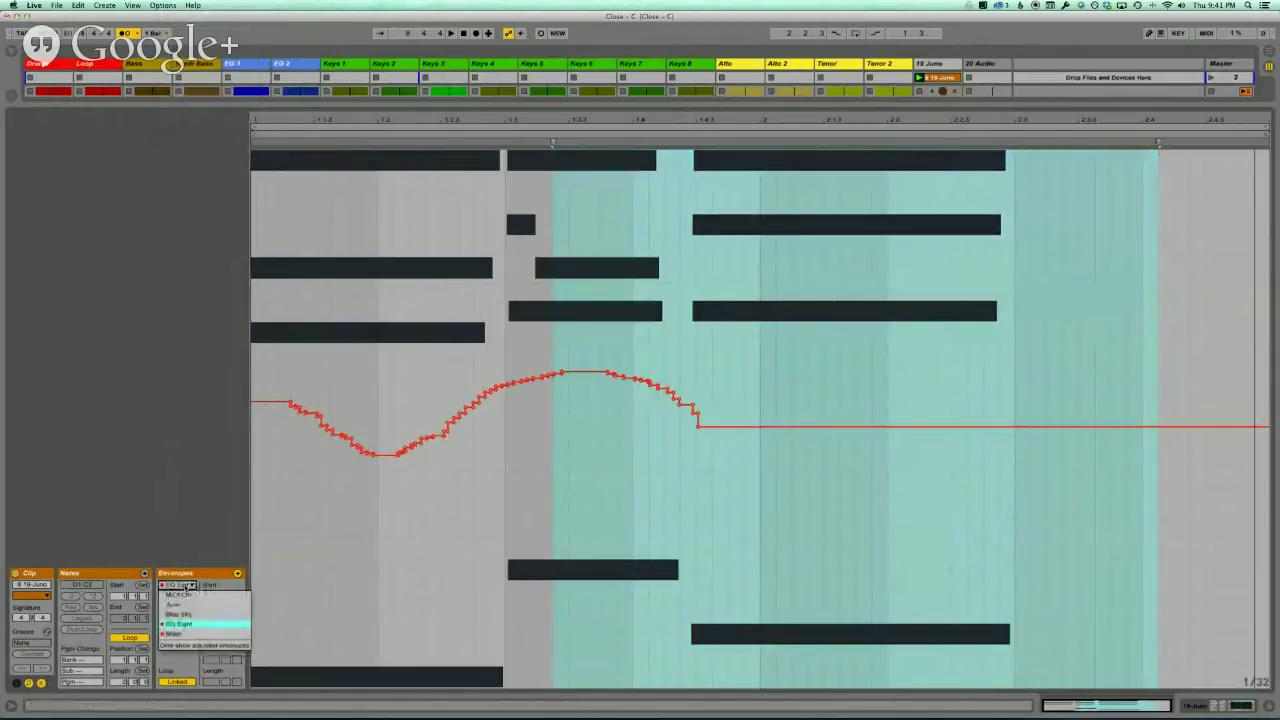
{"action": "left_click", "coordinate": [178, 634]}
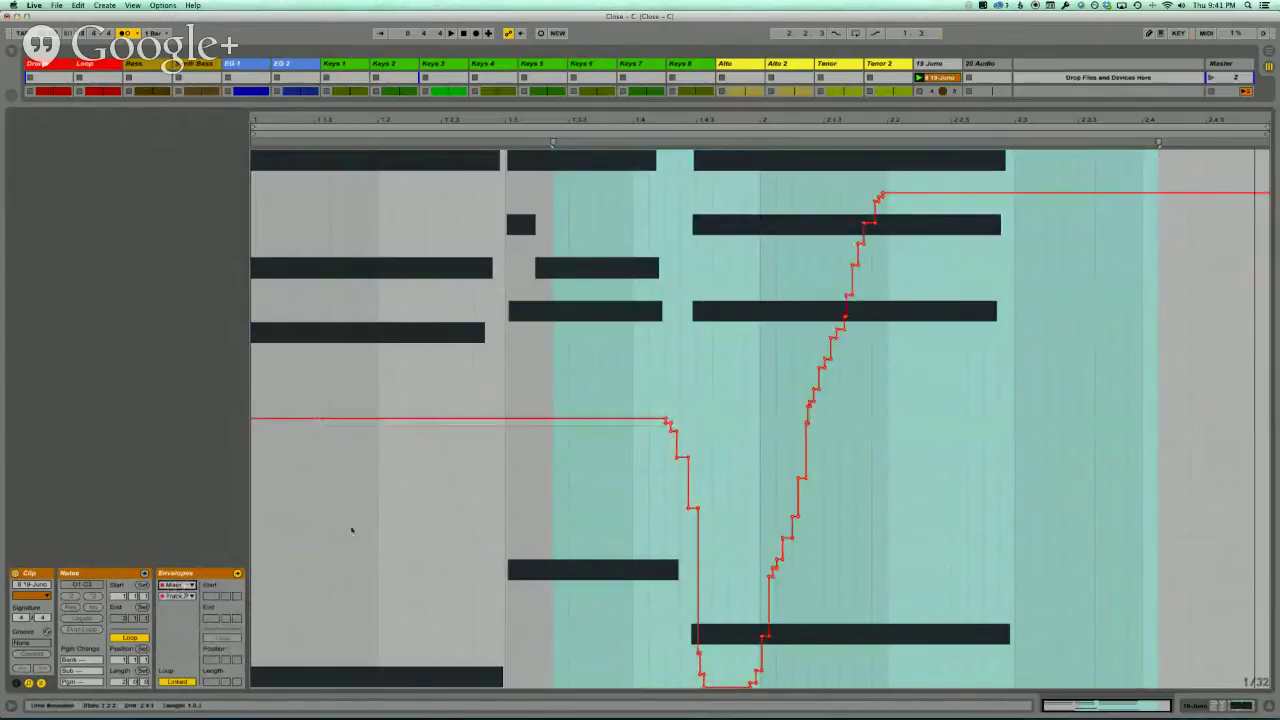
{"action": "left_click", "coordinate": [188, 595]}
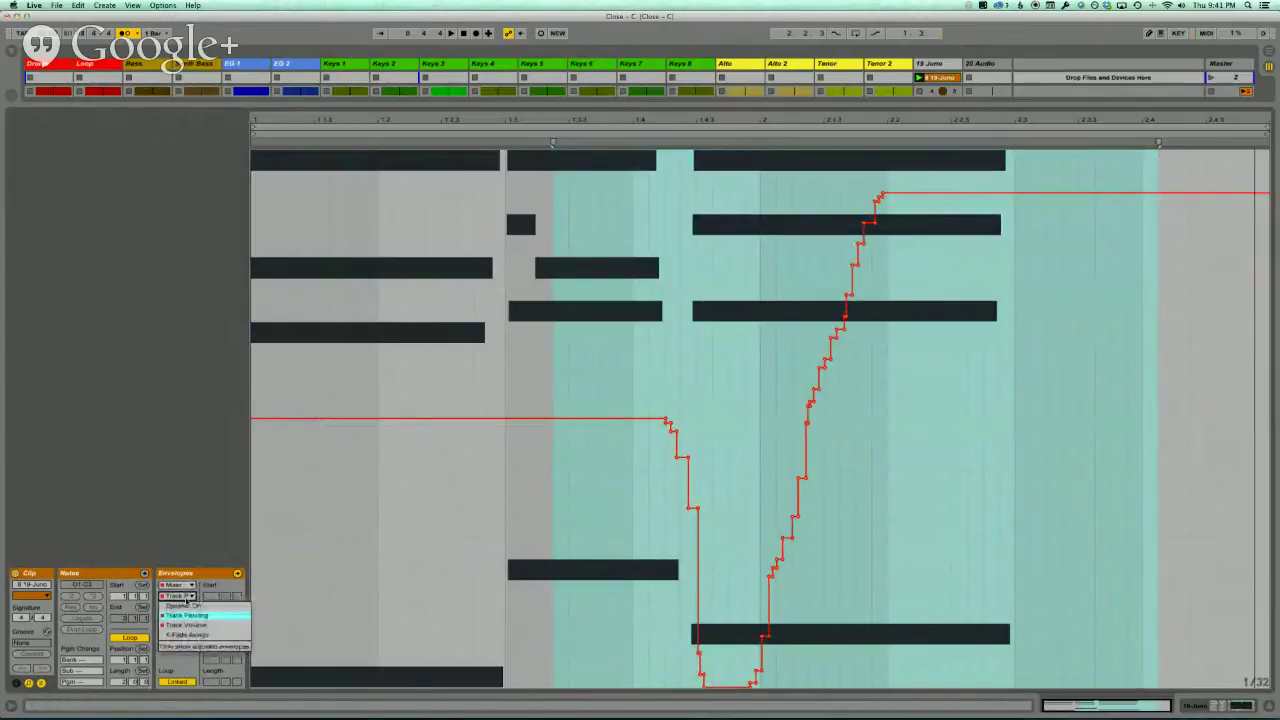
{"action": "left_click", "coordinate": [186, 625]}
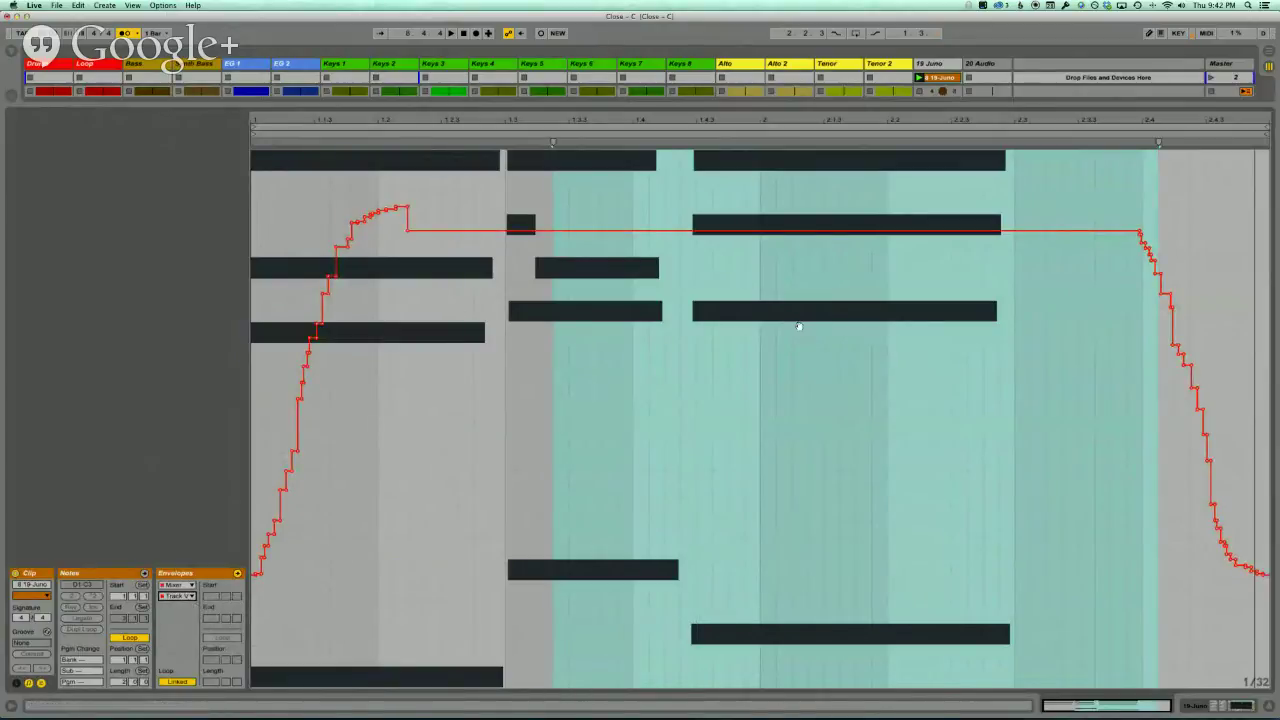
- Hide the clip detail view and look at the 19 Juno track's options, including Freeze Track
{"action": "key", "text": "super+alt+l"}
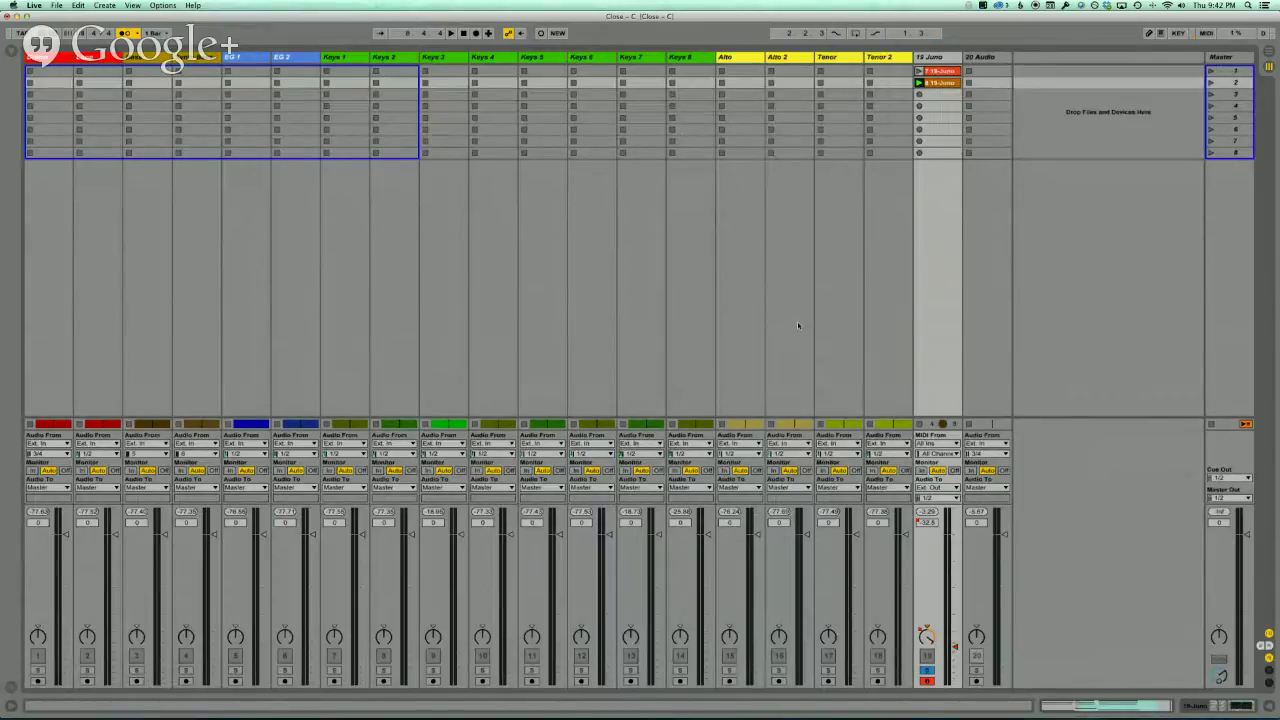
{"action": "right_click", "coordinate": [945, 58]}
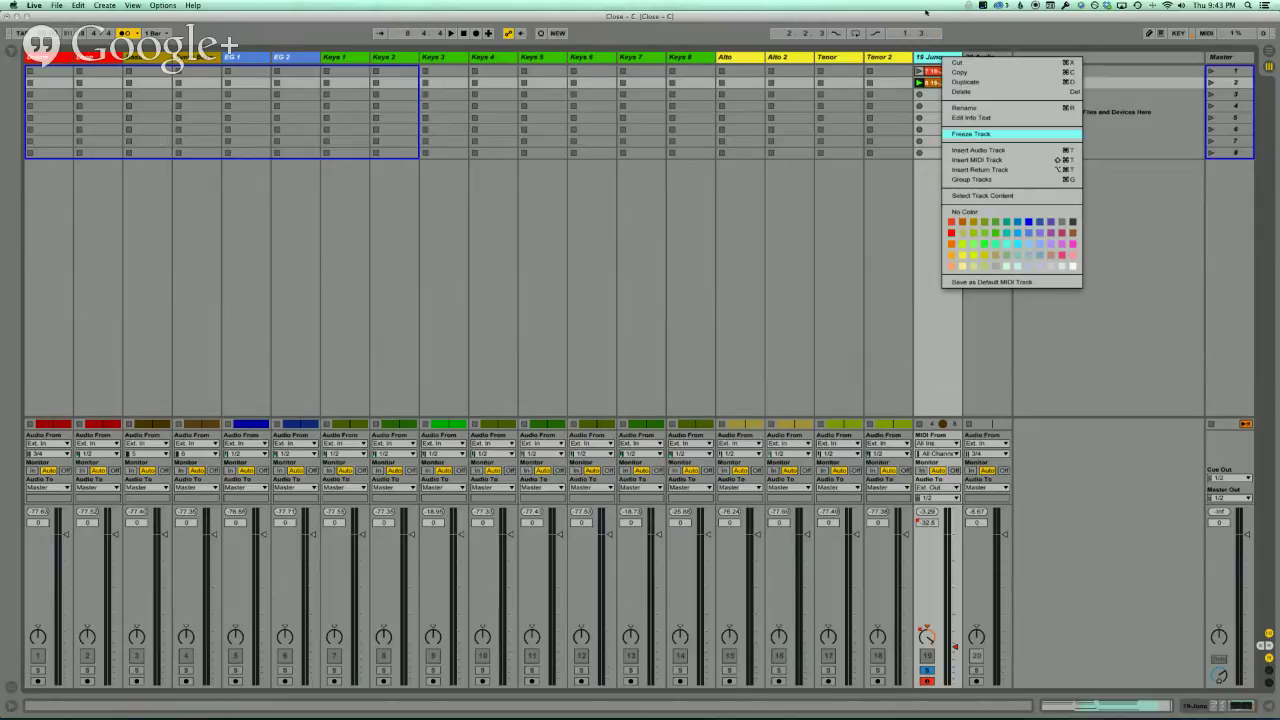
{"action": "left_click", "coordinate": [934, 59]}
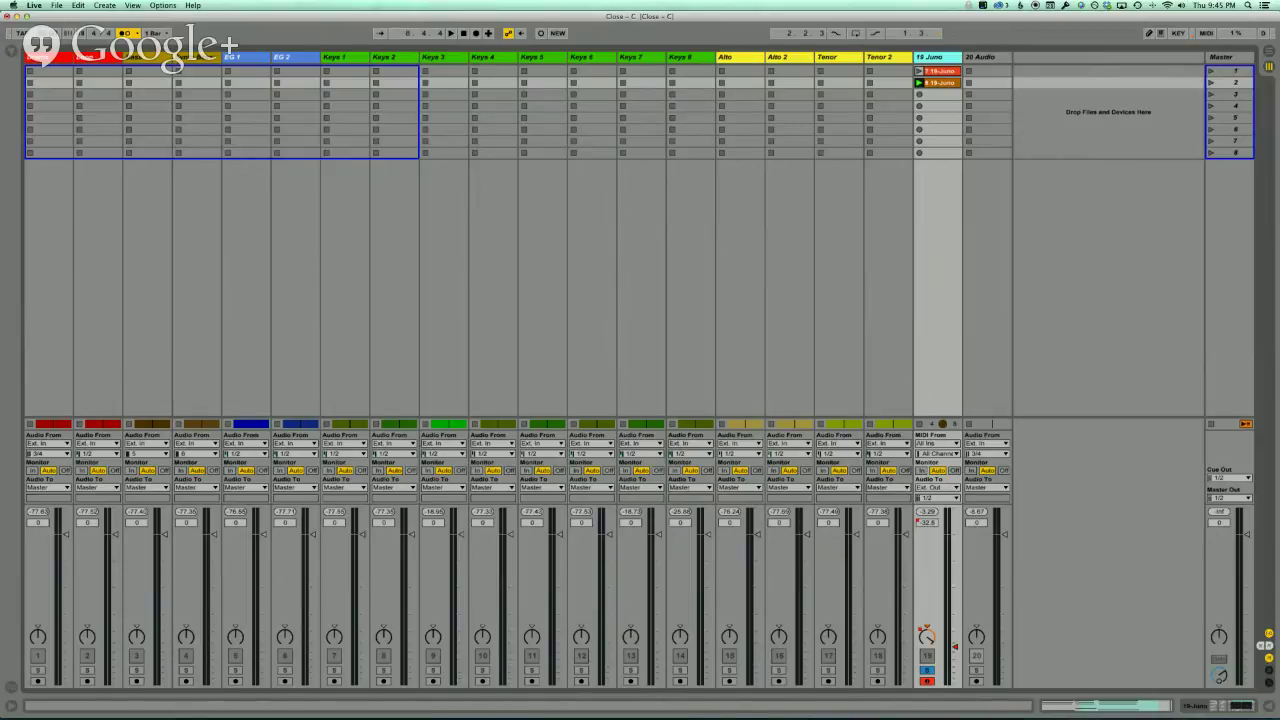
- Switch to the Arrangement View, return playback to the arrangement, and briefly check the browser's audio effects
{"action": "key", "text": "Tab"}
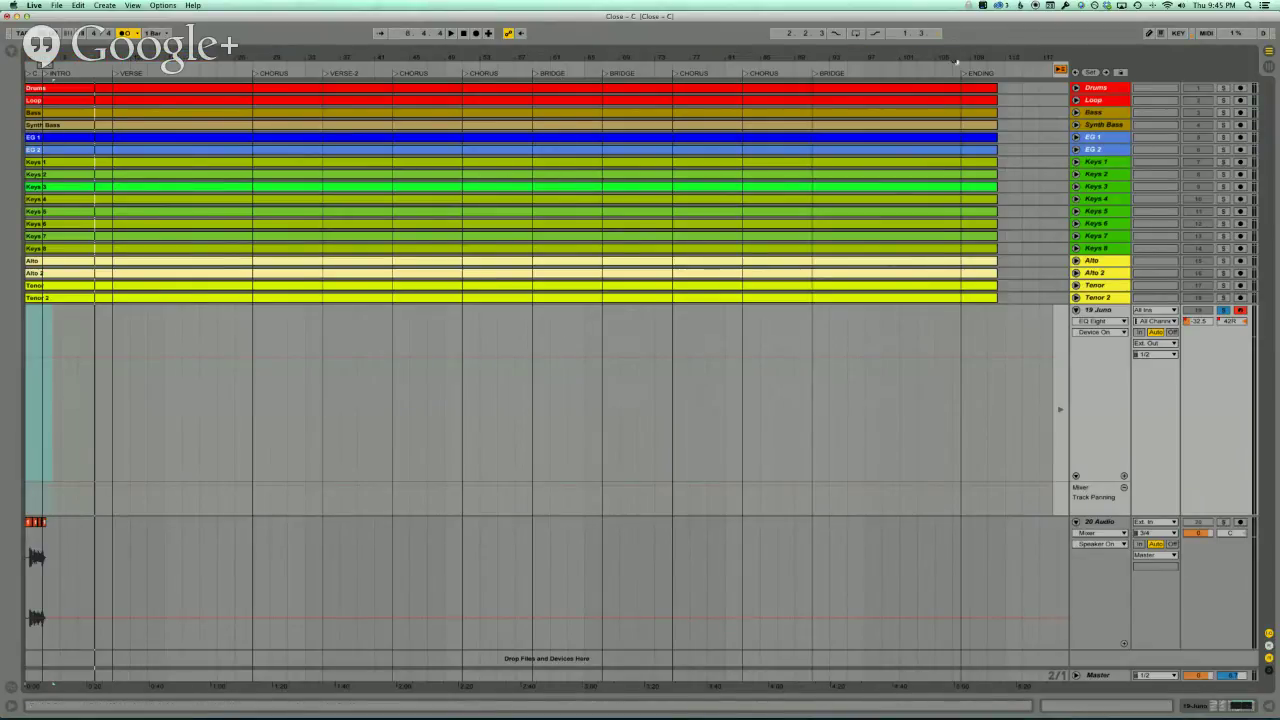
{"action": "left_click", "coordinate": [690, 318]}
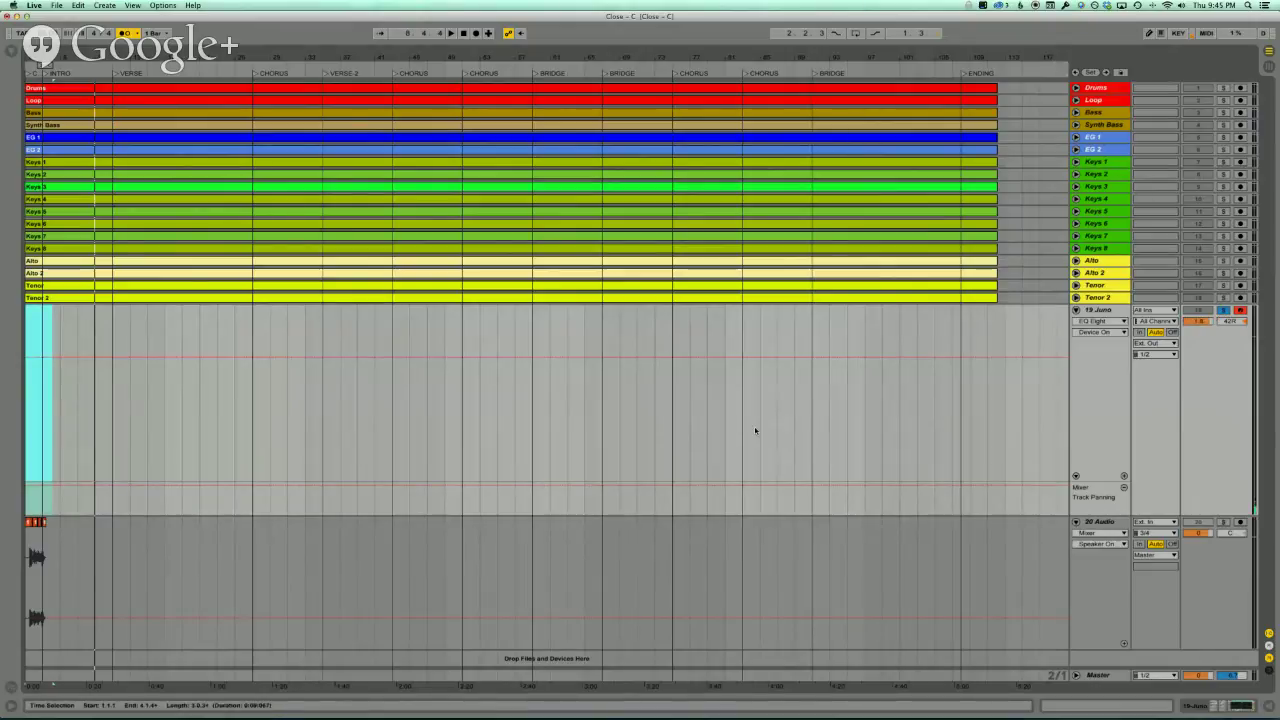
{"action": "key", "text": "super+alt+b"}
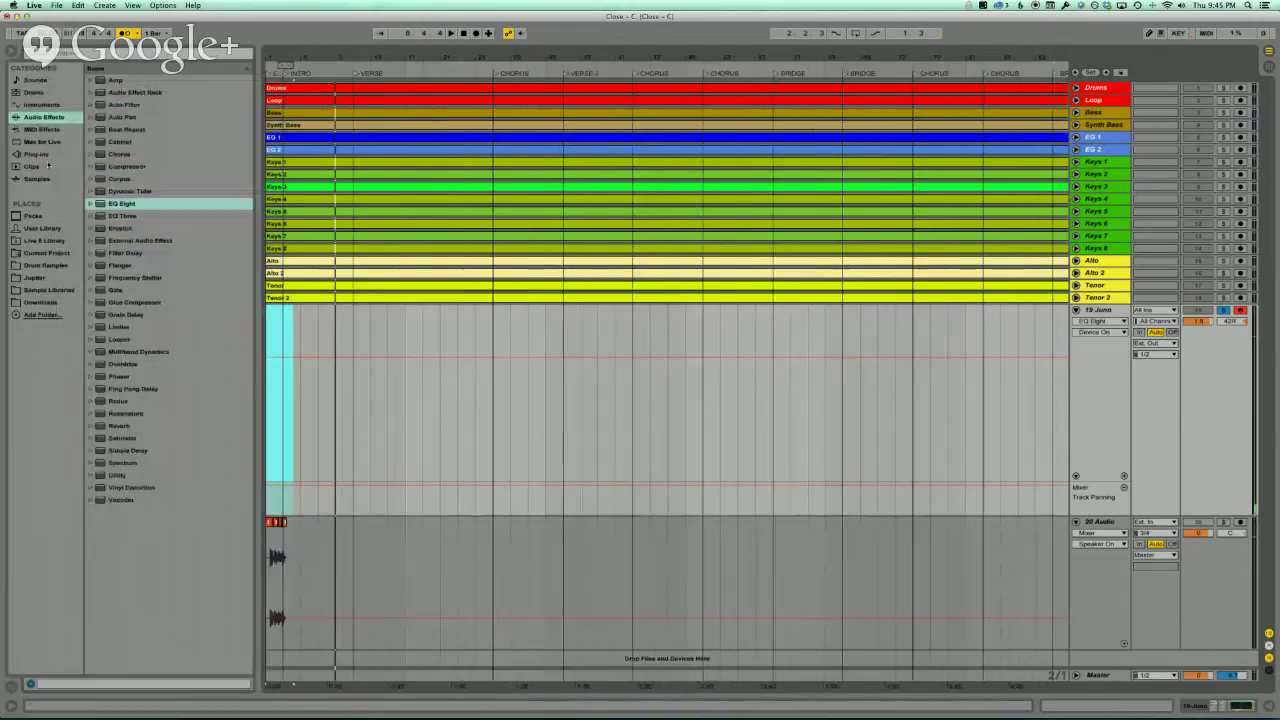
{"action": "key", "text": "super+alt+b"}
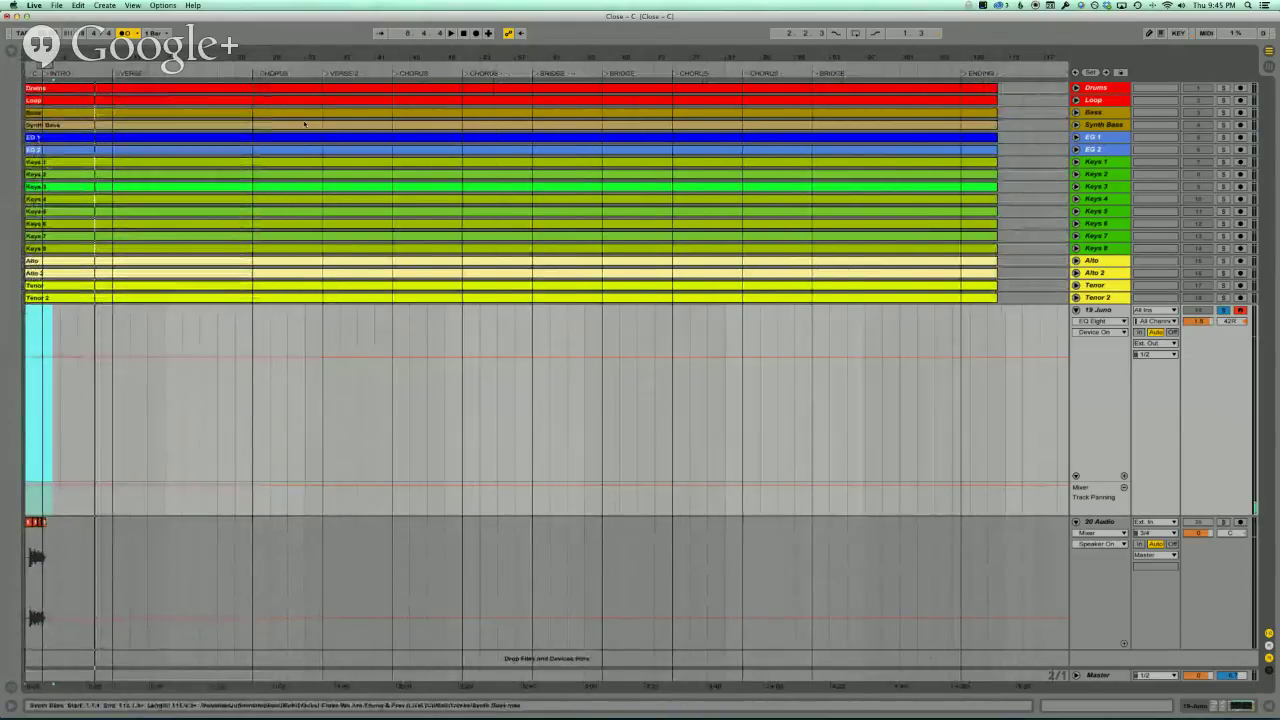
- Select the 18 song clips from Drums to Tenor 2 and show their shared sample settings in a shortened detail view
{"action": "left_click", "coordinate": [374, 110]}
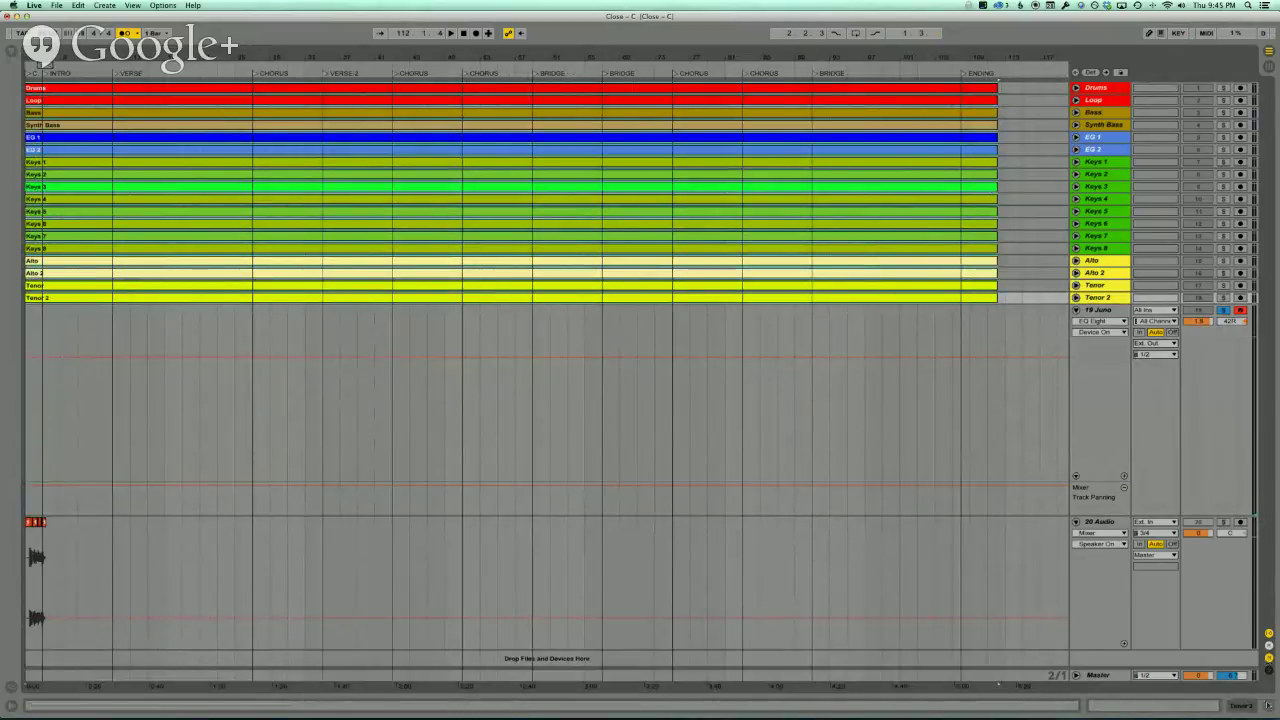
{"action": "left_click", "coordinate": [1268, 706]}
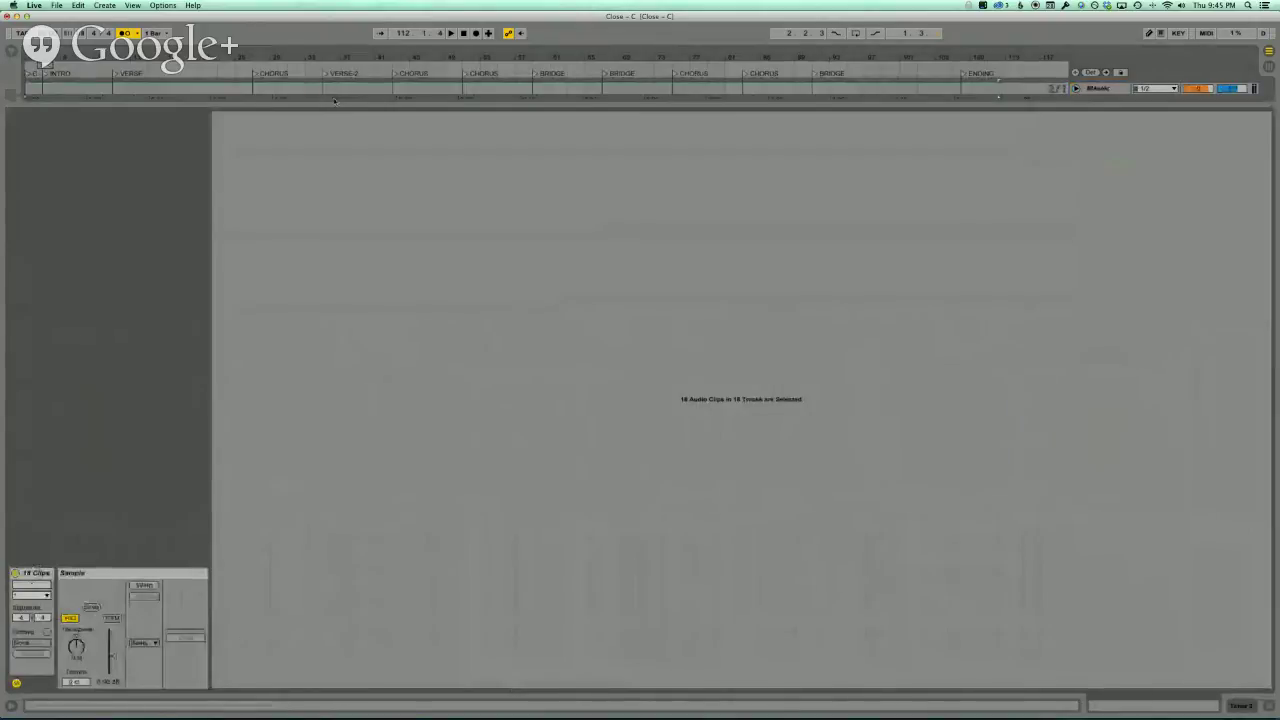
{"action": "left_click_drag", "start_coordinate": [335, 101], "coordinate": [354, 531]}
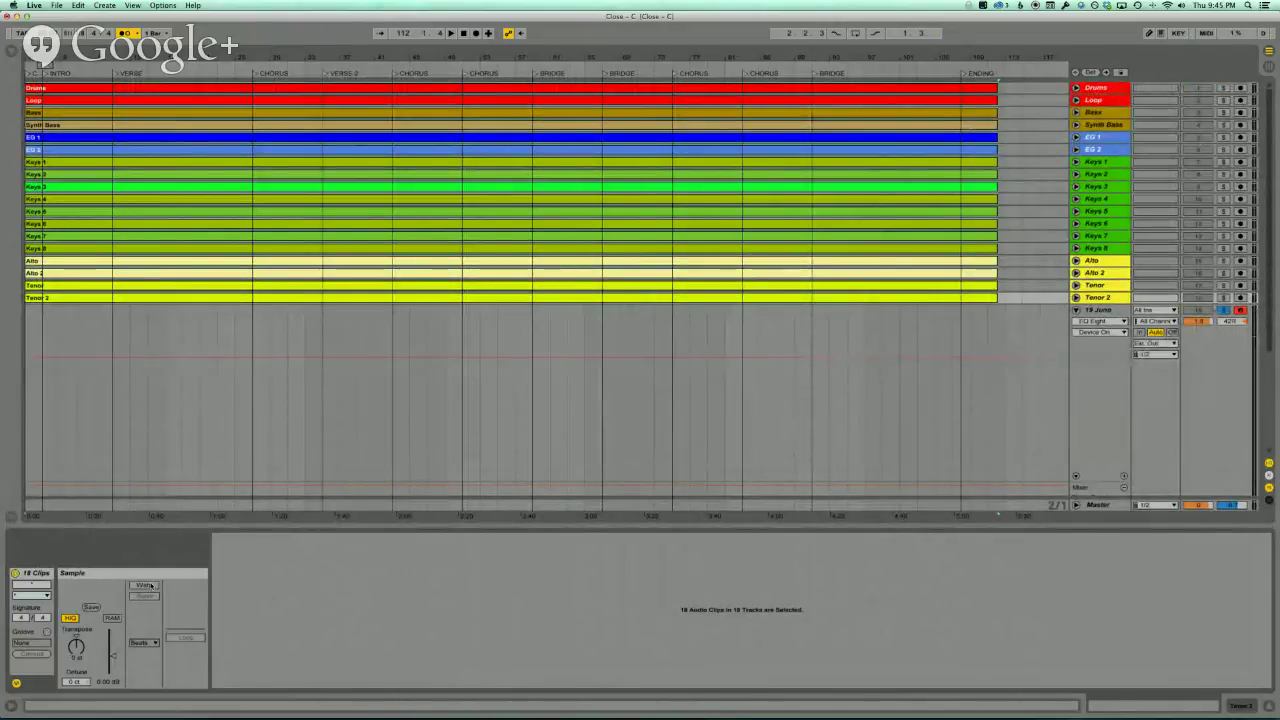
- Delete the 19 Juno and 20 Audio tracks from the arrangement and hide the detail view
{"action": "key", "text": "Tab"}
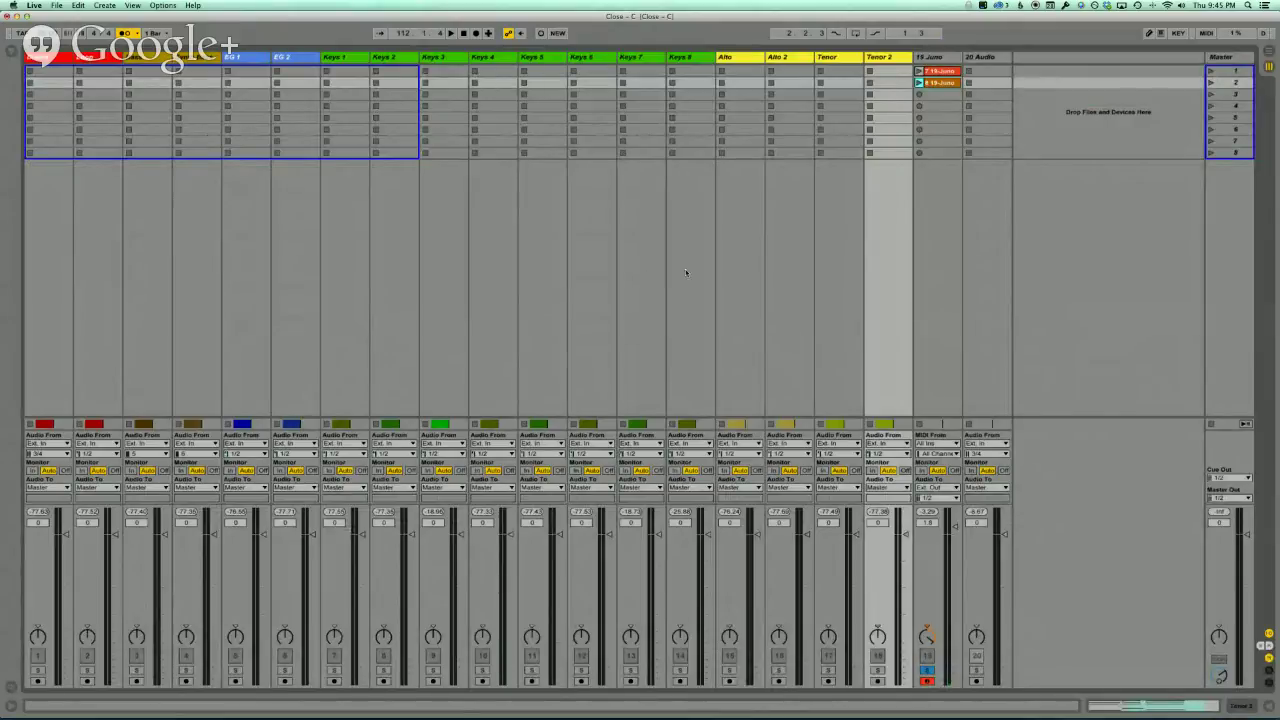
{"action": "key", "text": "Tab"}
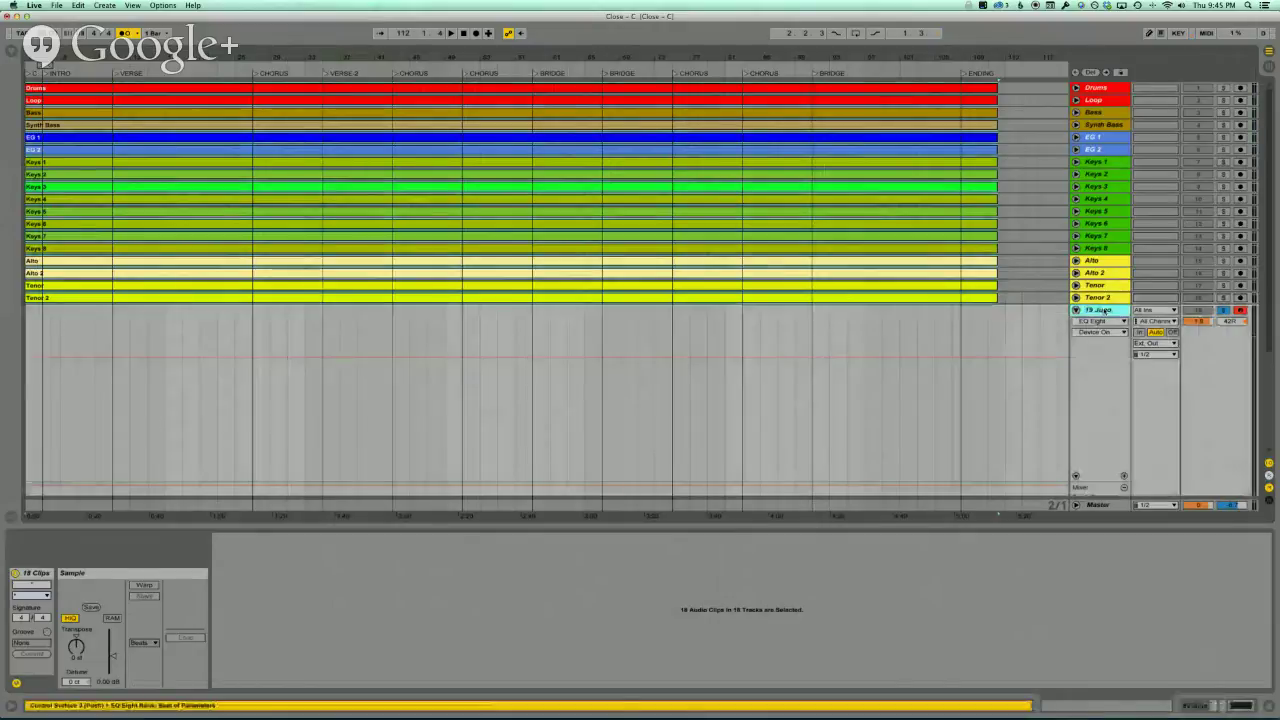
{"action": "key", "text": "super+t"}
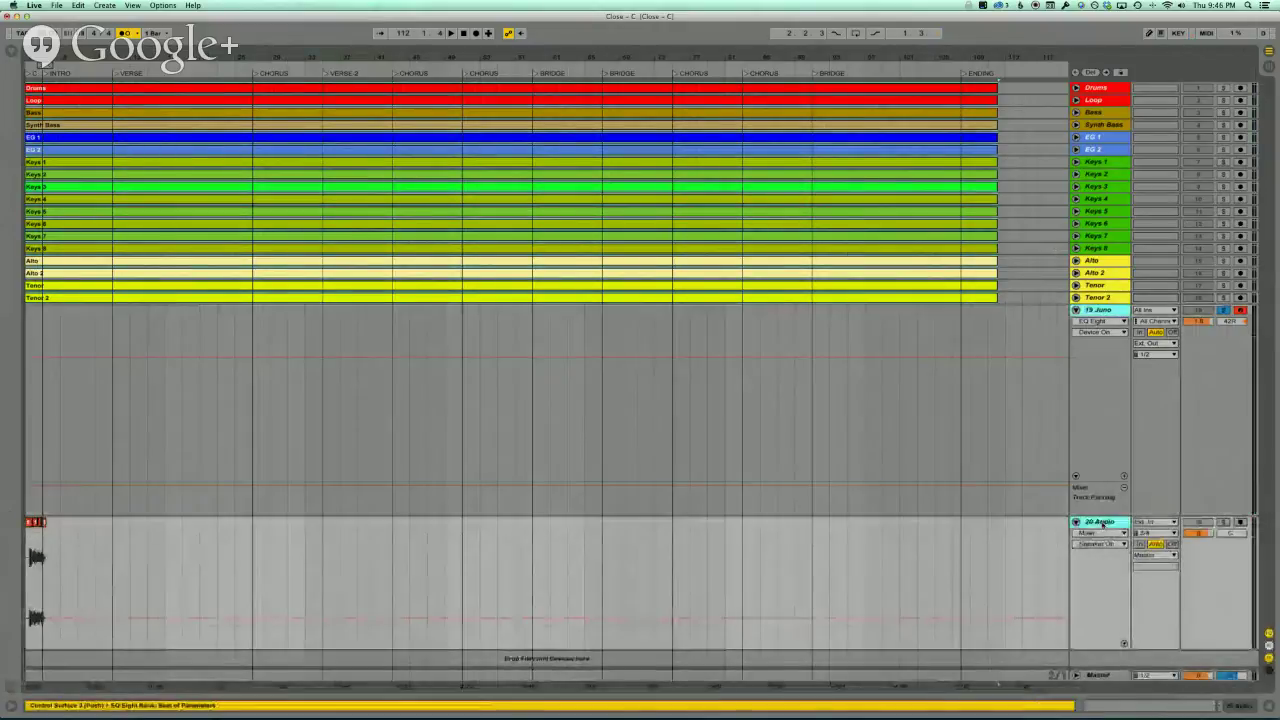
{"action": "key", "text": "super+z"}
{"action": "key", "text": "super+z"}
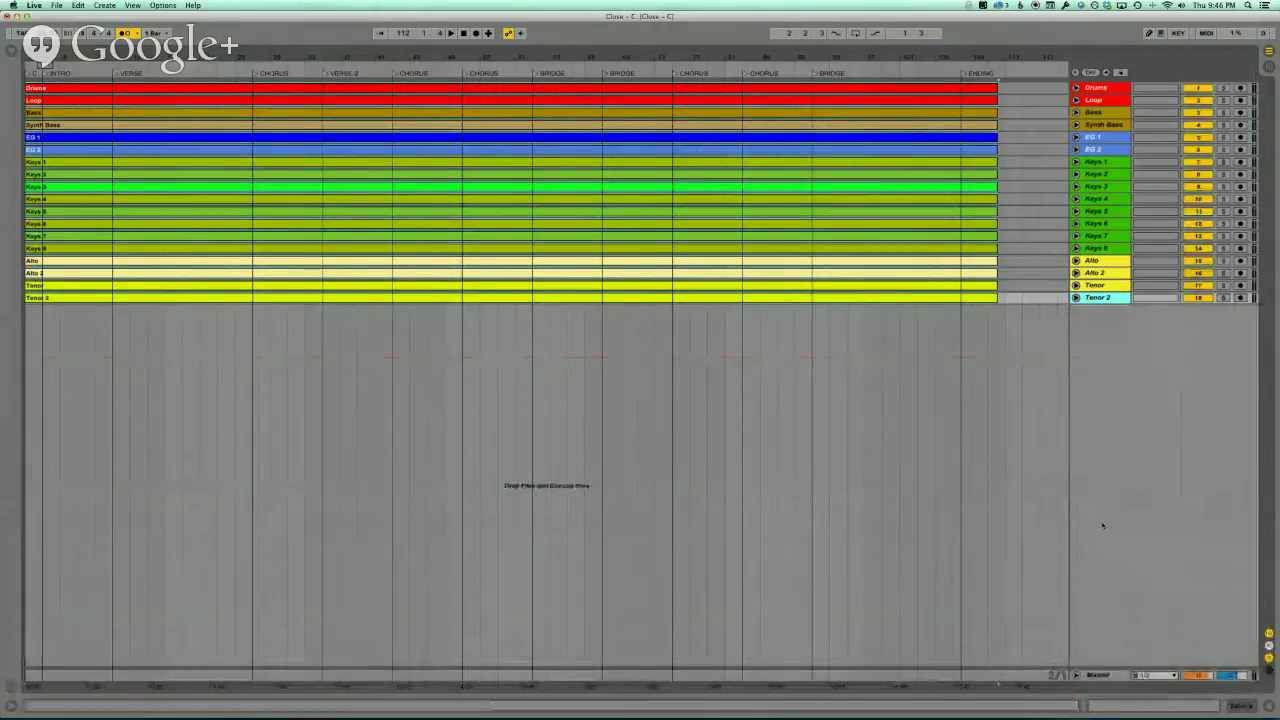
- Solo the Alto, Alto 2, Tenor and Tenor 2 tracks together, unfold them, and play back the vocals
{"action": "left_click", "coordinate": [1110, 260]}
{"action": "left_click", "coordinate": [1109, 295], "text": "shift"}
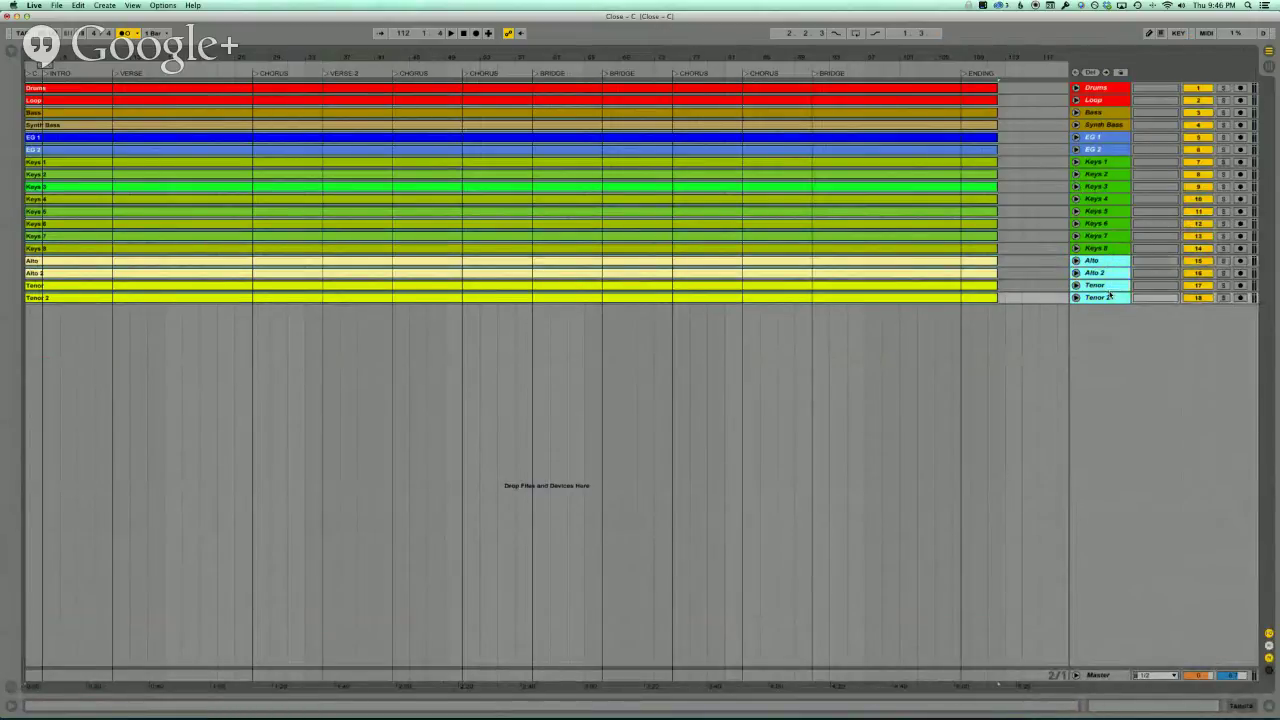
{"action": "left_click", "coordinate": [1222, 297]}
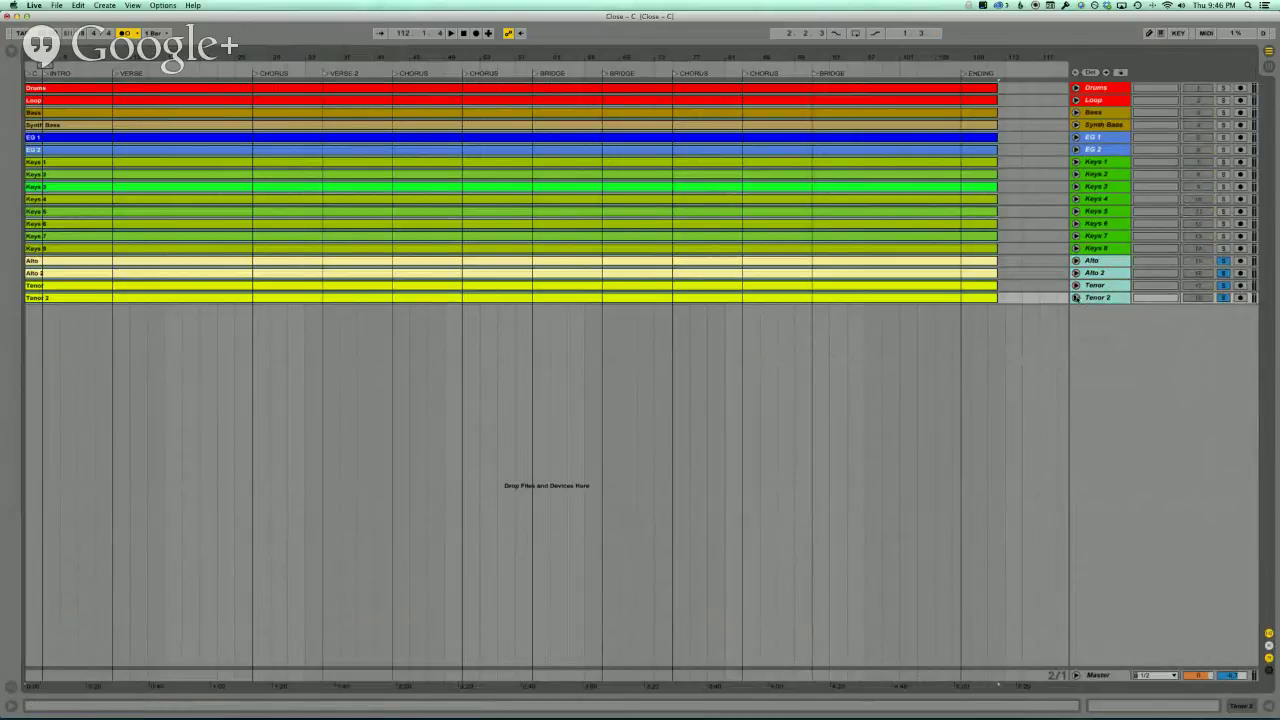
{"action": "left_click", "coordinate": [1076, 297]}
{"action": "key", "text": "space"}
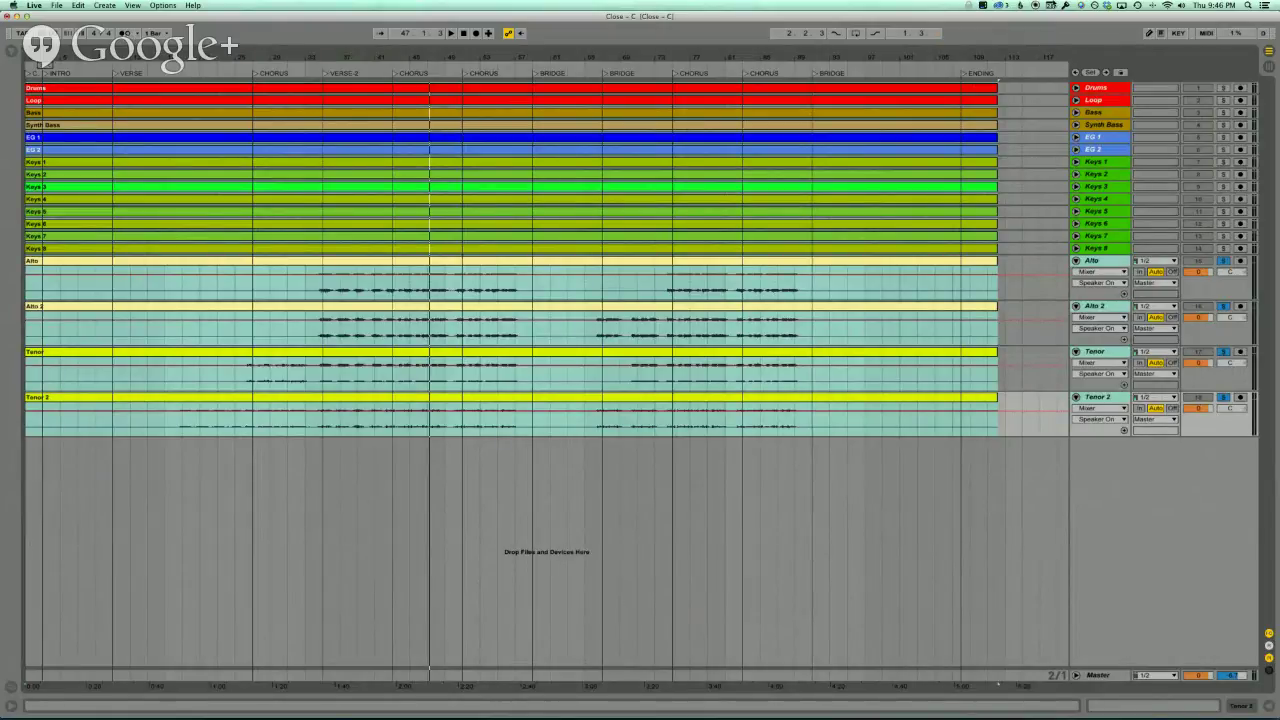
- Rough-mix the vocals during playback by lowering Alto 2's volume, panning Tenor left, and panning Alto to about 25R
{"action": "left_click", "coordinate": [1120, 302]}
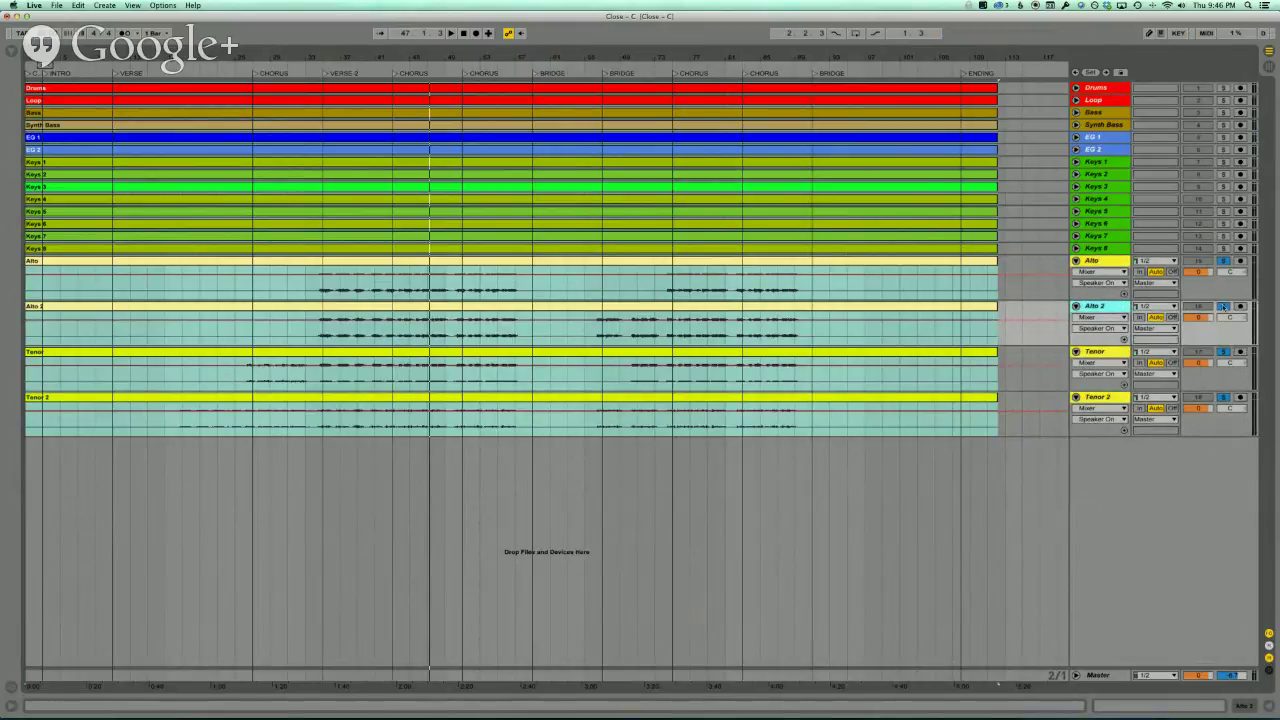
{"action": "left_click_drag", "start_coordinate": [1198, 317], "coordinate": [1226, 364]}
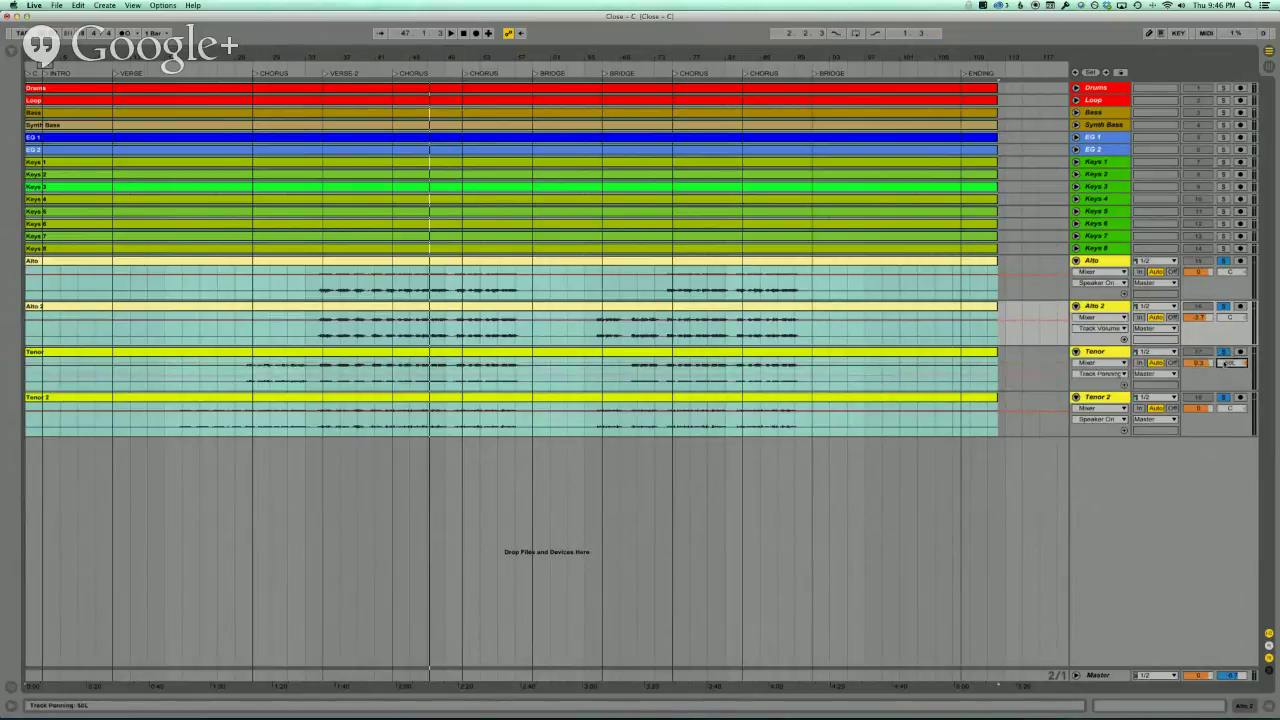
{"action": "left_click_drag", "start_coordinate": [1228, 272], "coordinate": [1224, 276]}
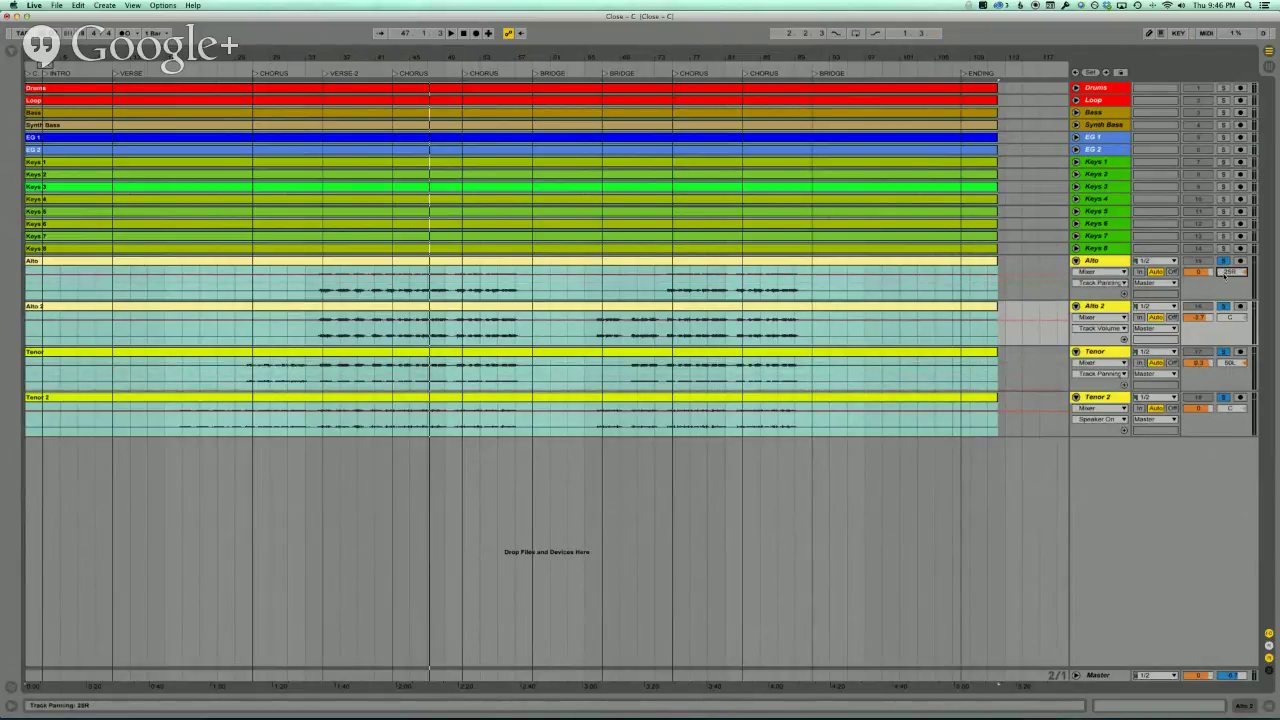
{"action": "key", "text": "space"}
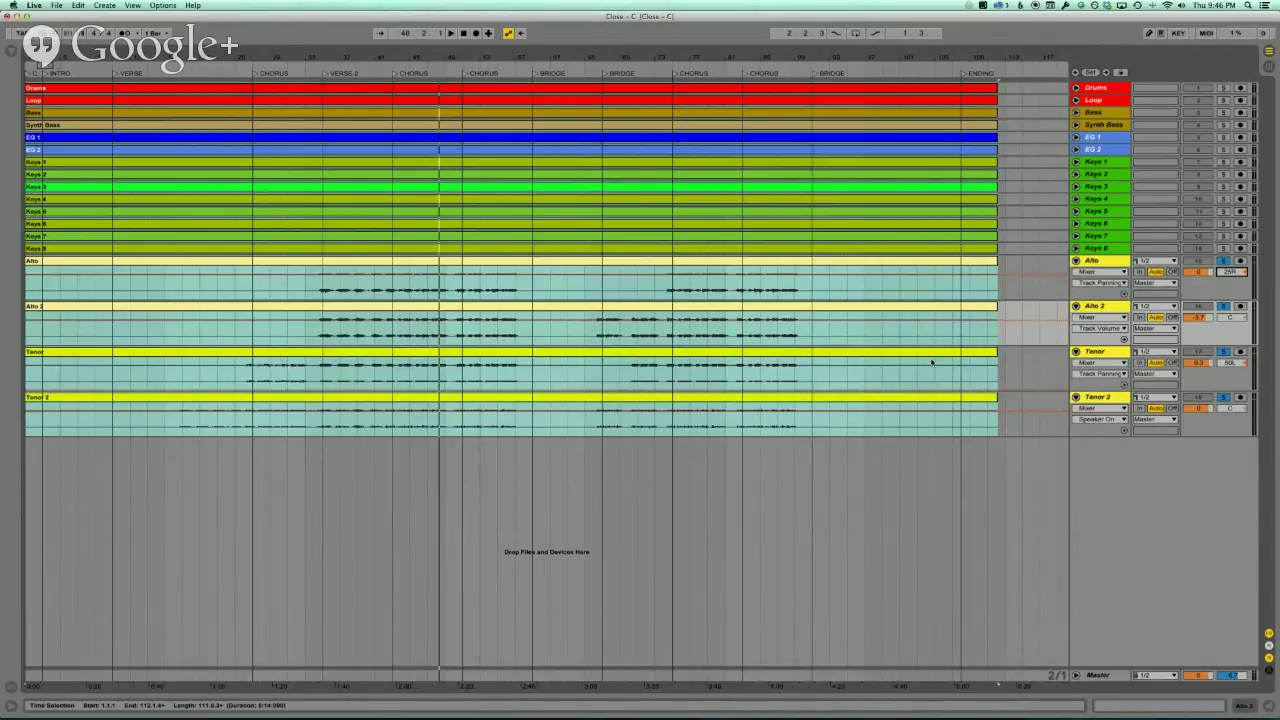
- Insert a new audio track directly below Tenor 2
{"action": "left_click", "coordinate": [1108, 398]}
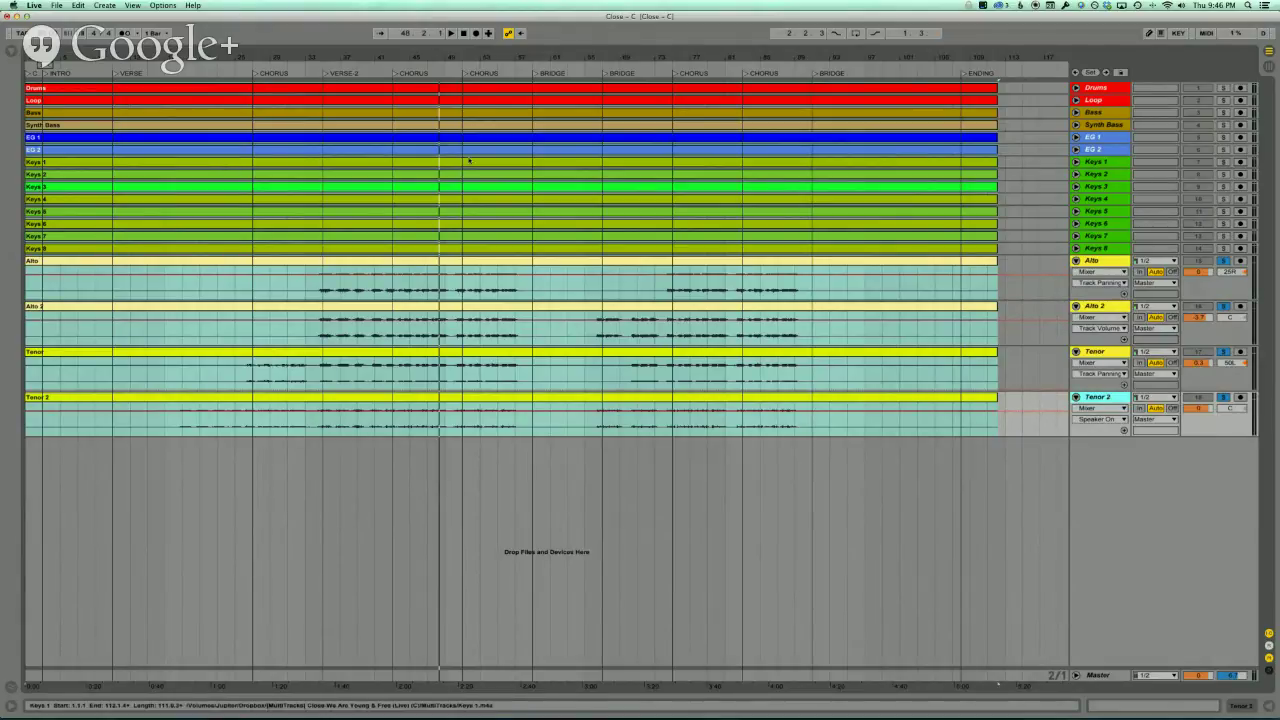
{"action": "left_click", "coordinate": [105, 6]}
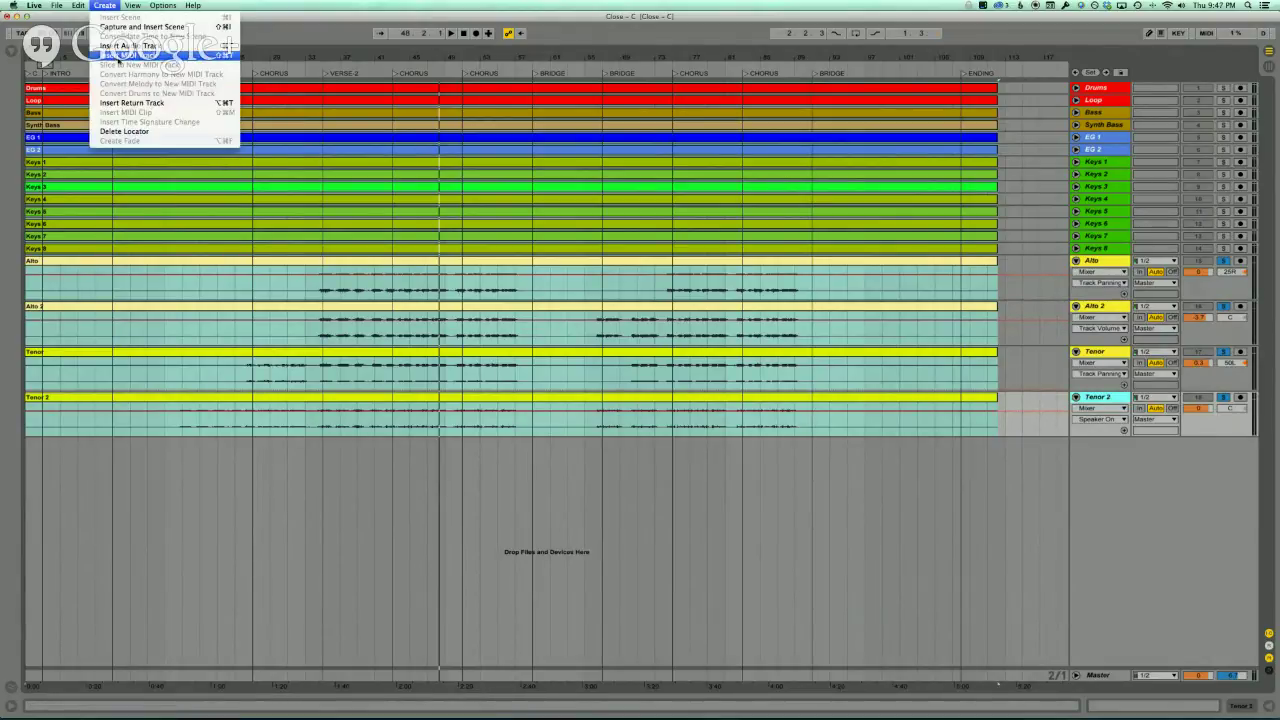
{"action": "left_click", "coordinate": [130, 46]}
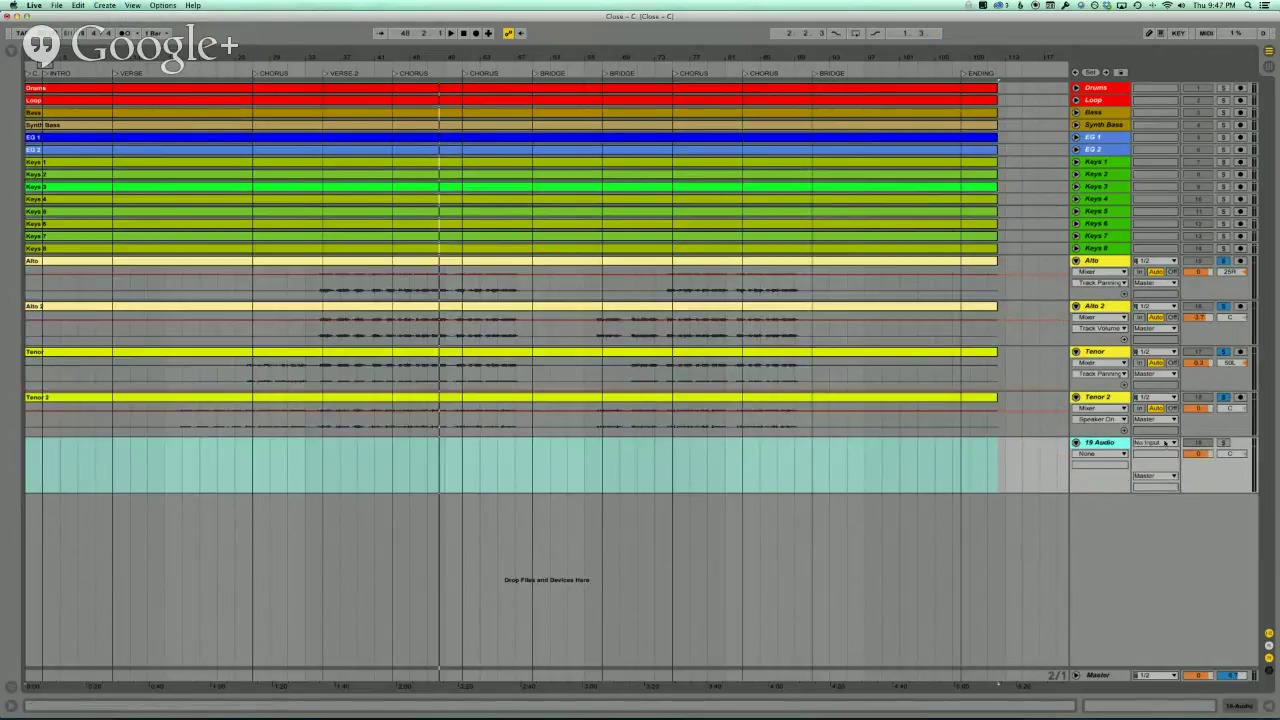
- Set the new audio track's input to Resampling, arm it for recording, and un-solo the vocal tracks
{"action": "left_click", "coordinate": [1164, 443]}
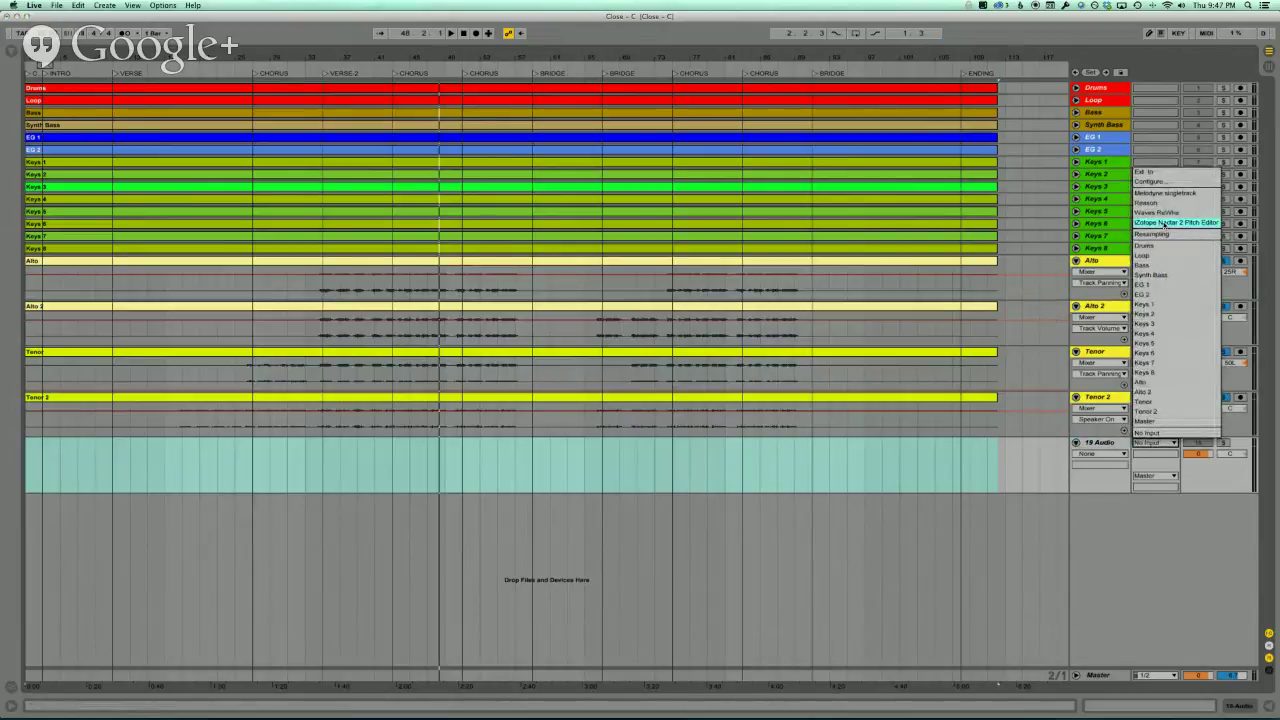
{"action": "left_click", "coordinate": [1166, 234]}
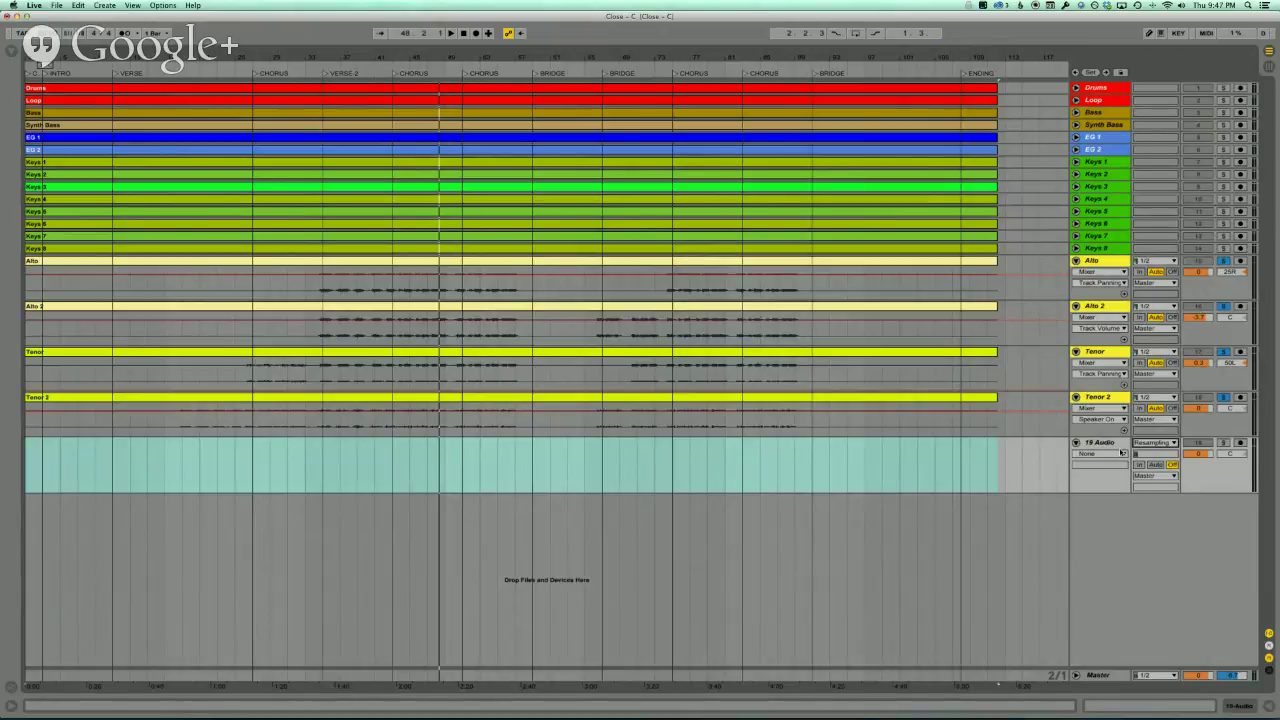
{"action": "left_click", "coordinate": [1239, 442]}
{"action": "left_click", "coordinate": [1221, 261]}
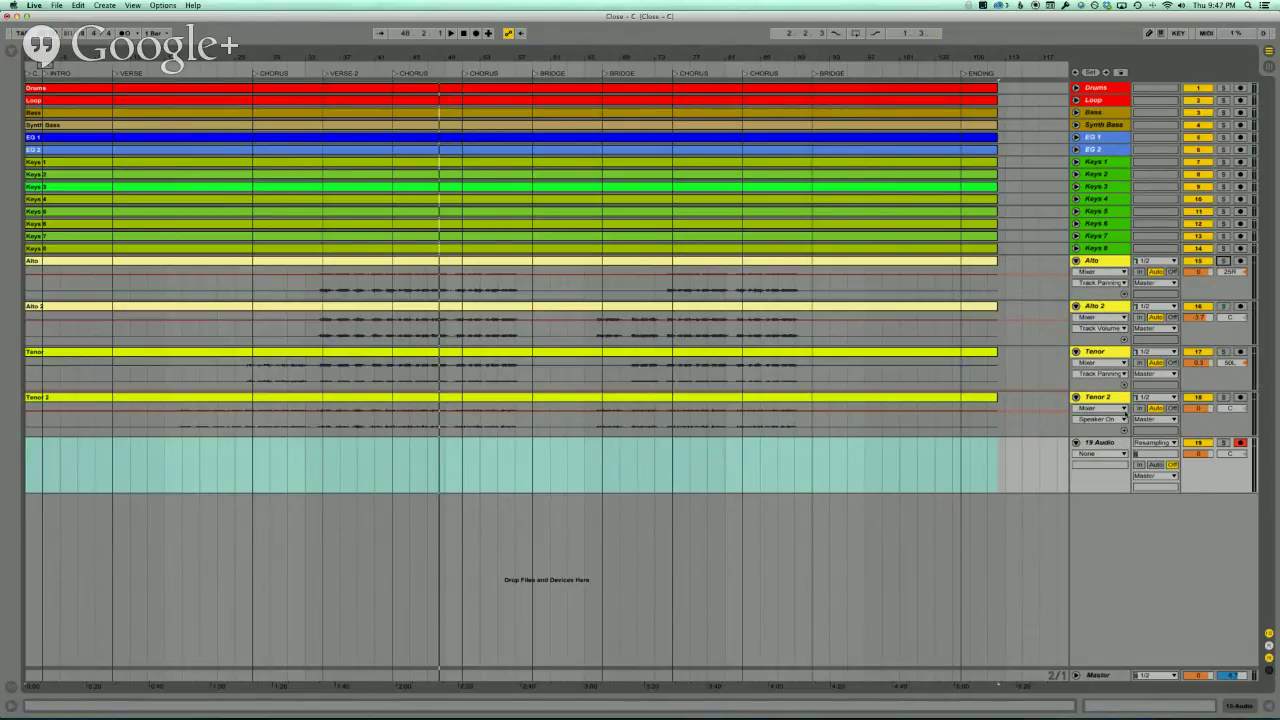
- Rename the new audio track as BGVs
{"action": "left_click", "coordinate": [1107, 444]}
{"action": "key", "text": "super+r"}
{"action": "type", "text": "BGVs"}
{"action": "key", "text": "Return"}
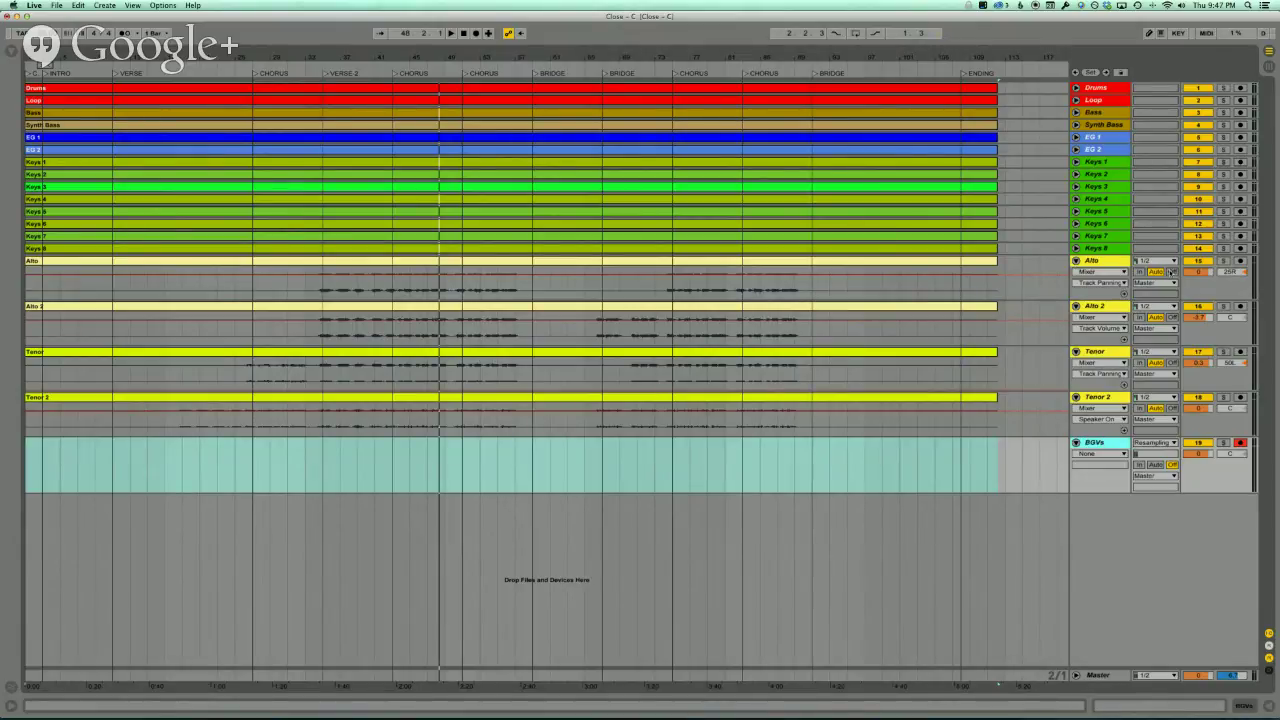
- Solo the Alto, Alto 2, Tenor and Tenor 2 tracks together again
{"action": "left_click", "coordinate": [1101, 263]}
{"action": "left_click", "coordinate": [1100, 400], "text": "shift"}
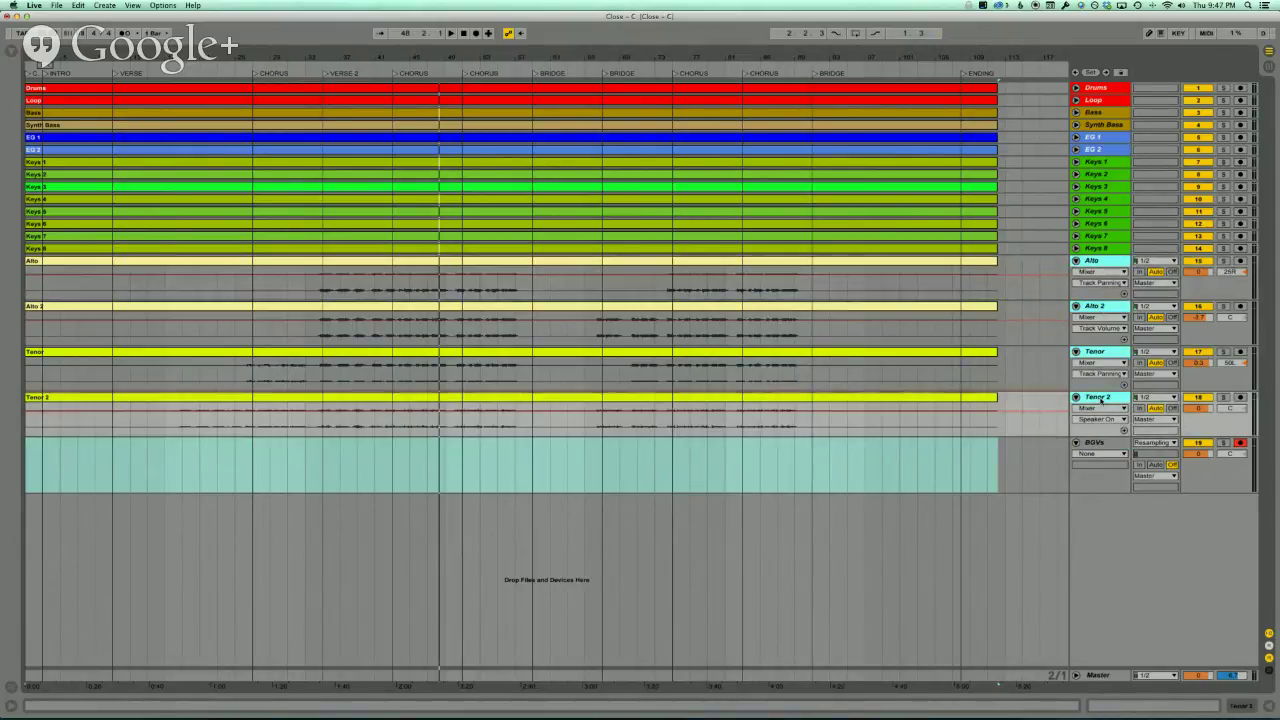
{"action": "left_click", "coordinate": [1222, 397]}
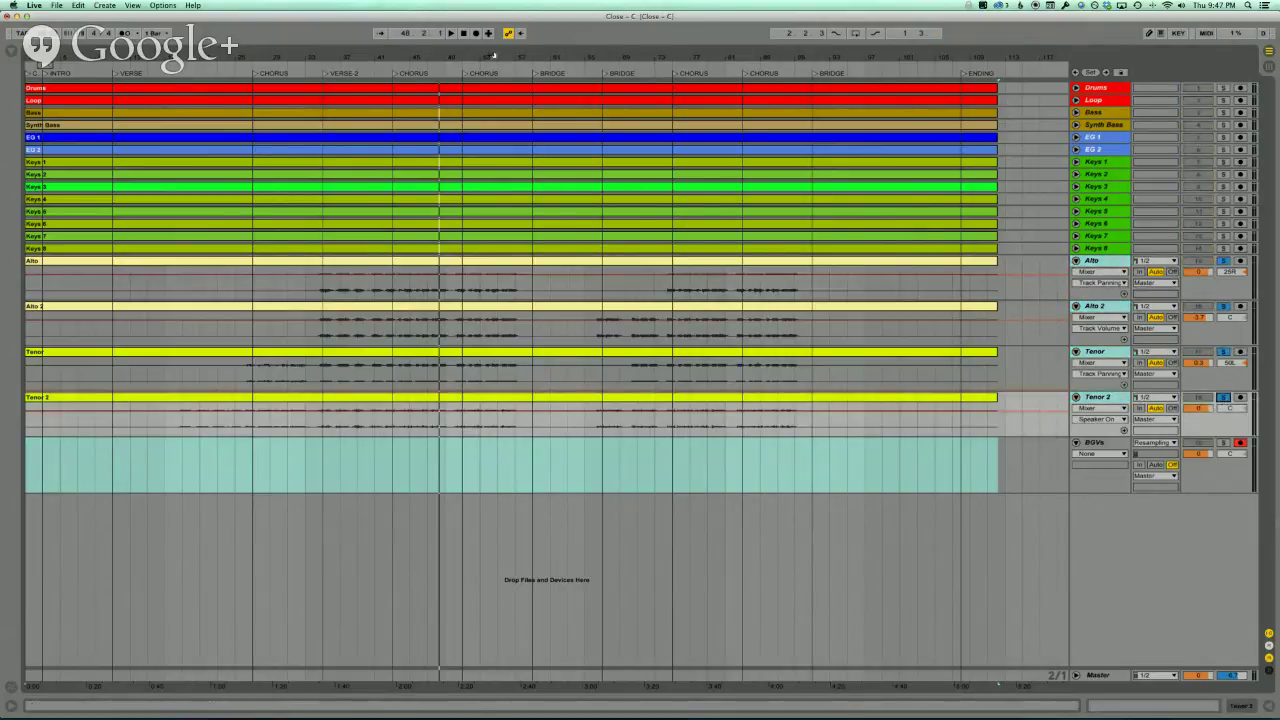
{"action": "key", "text": "Home"}
{"action": "left_click", "coordinate": [165, 458]}
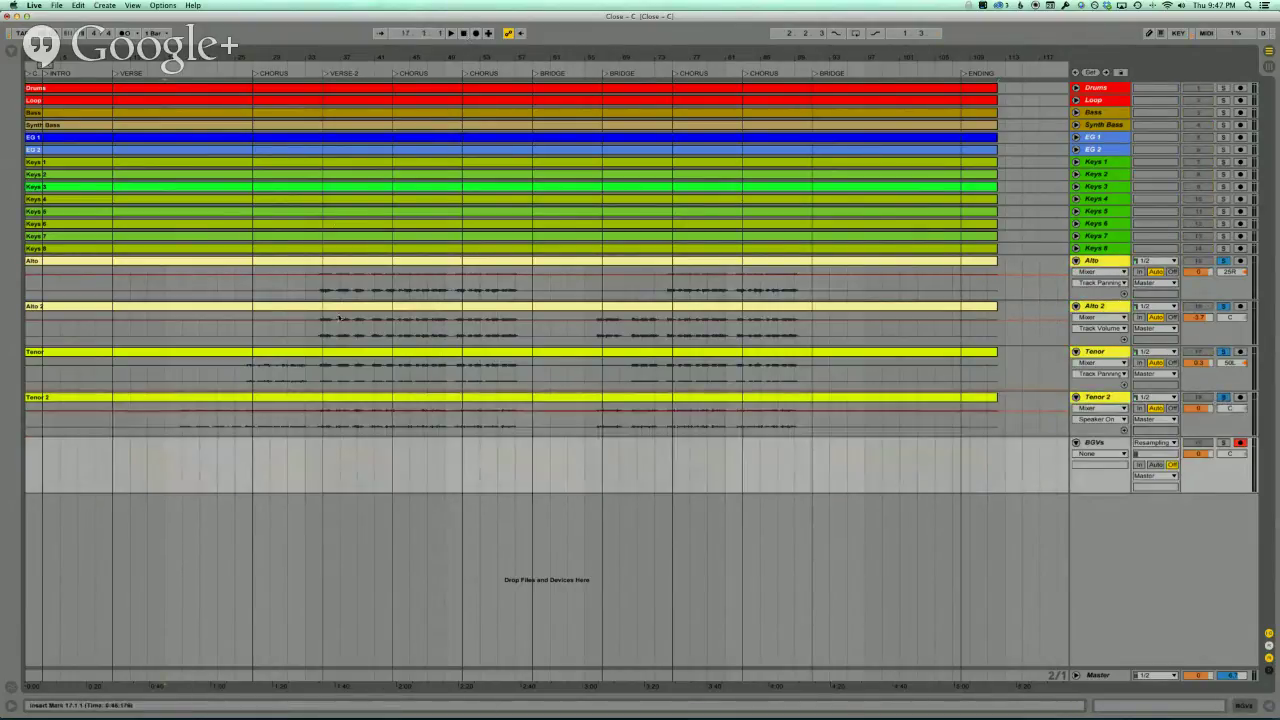
{"action": "left_click", "coordinate": [476, 33]}
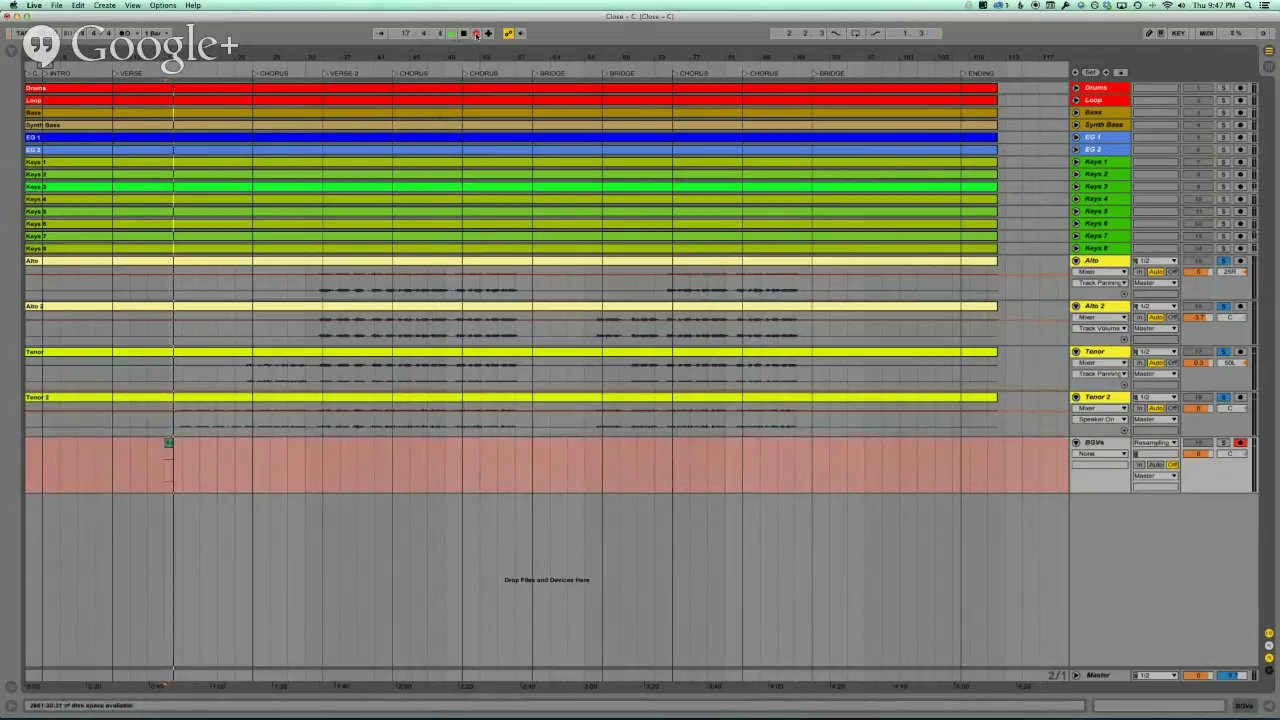
{"action": "key", "text": "space"}
{"action": "key", "text": "super+z"}
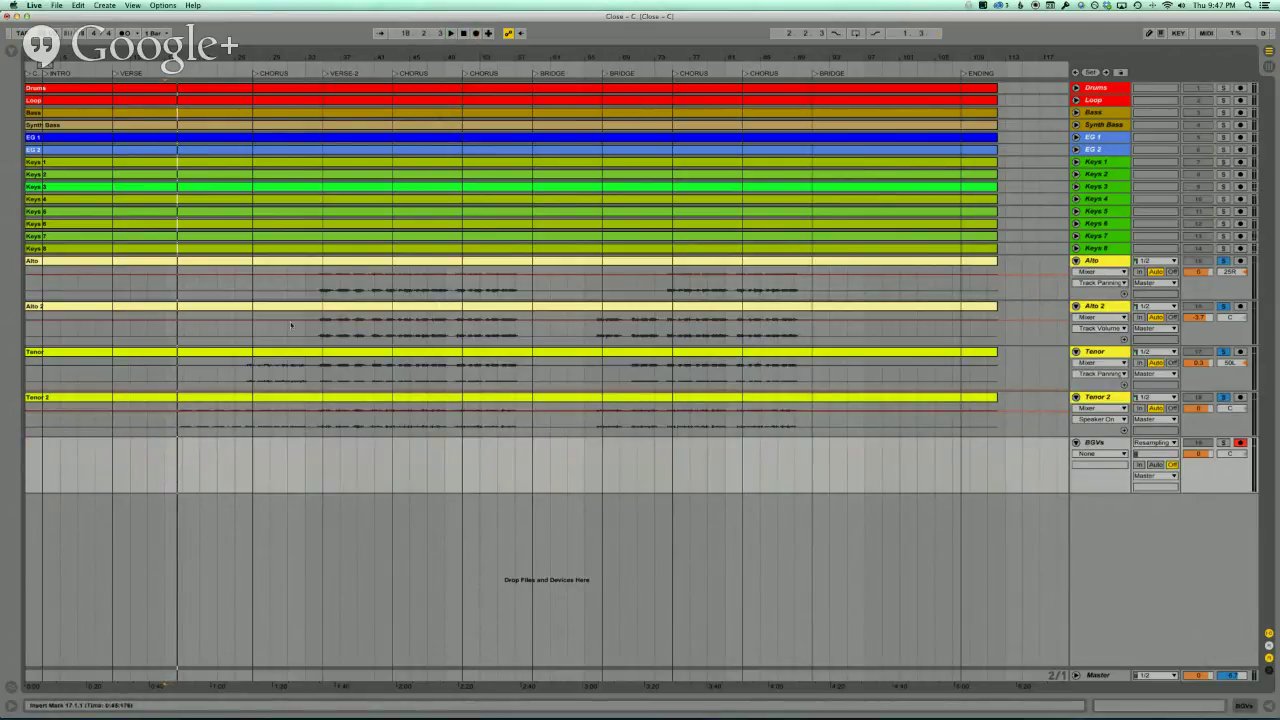
- Record a few bars of the soloed vocals onto the BGVs track from the chorus at bar 43, and stop the recording
{"action": "left_click", "coordinate": [393, 463]}
{"action": "left_click", "coordinate": [478, 33]}
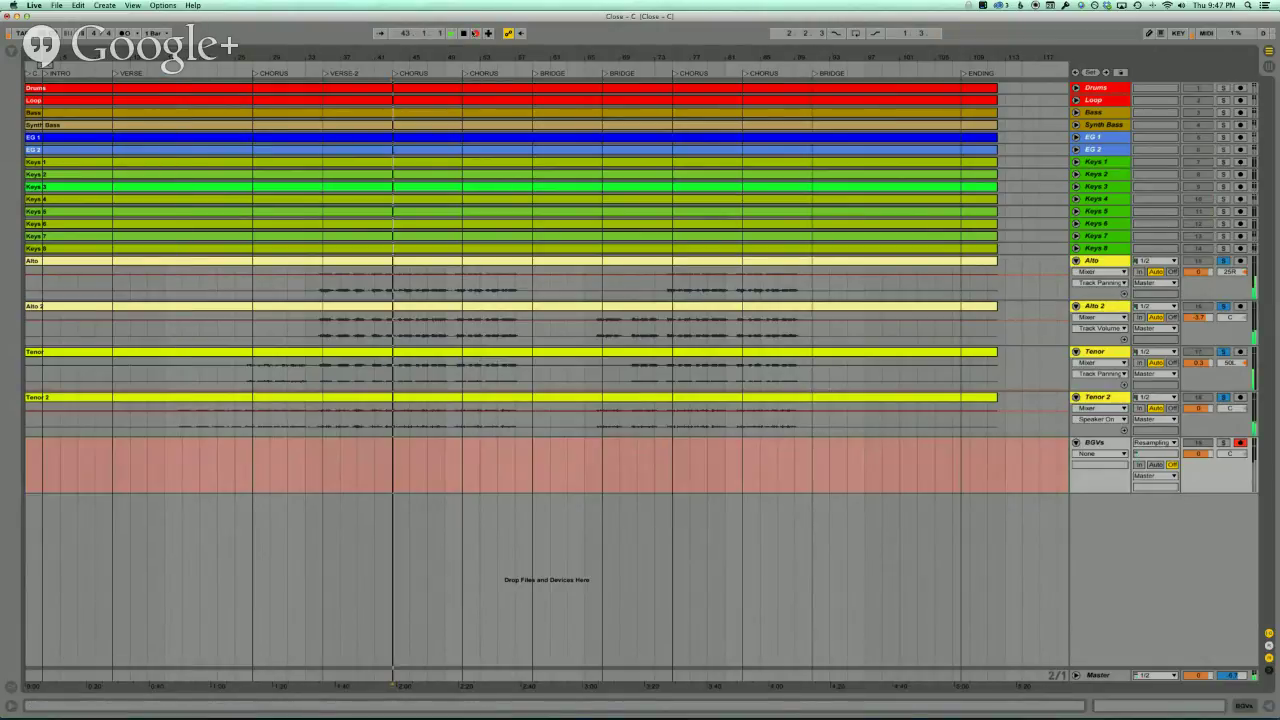
{"action": "left_click_drag", "start_coordinate": [401, 46], "coordinate": [392, 55]}
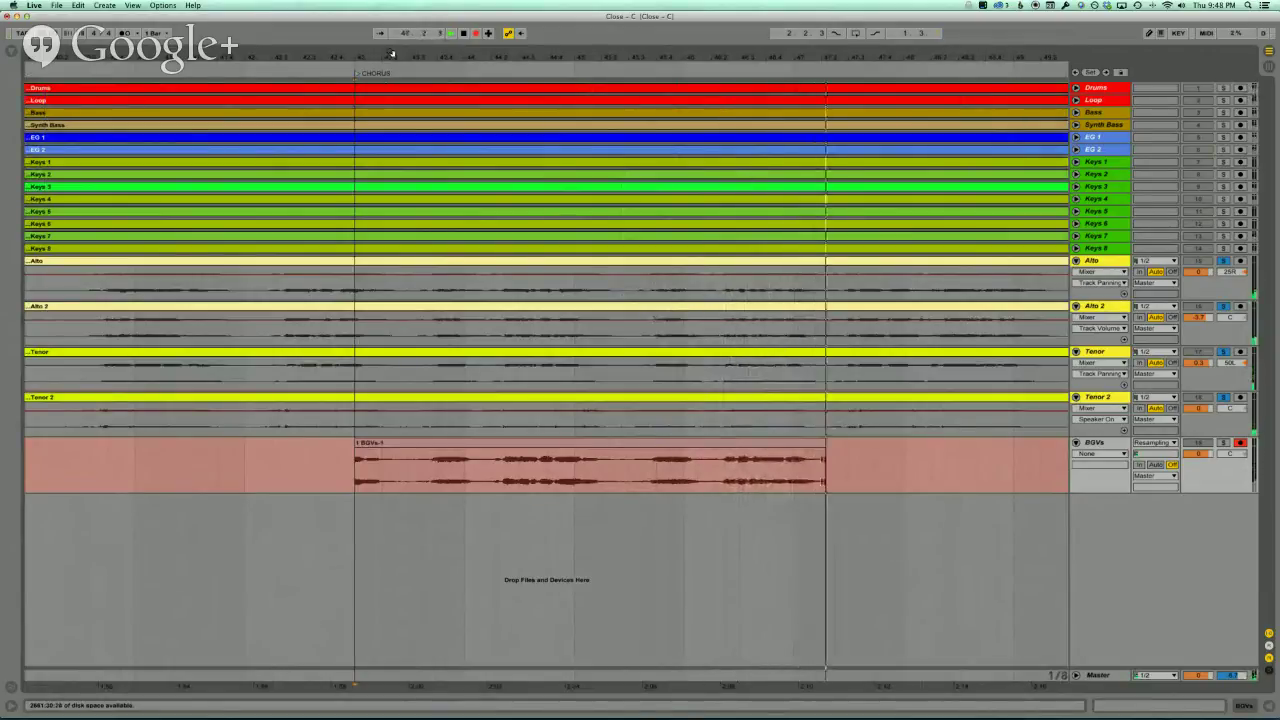
{"action": "left_click", "coordinate": [707, 59]}
{"action": "key", "text": "minus"}
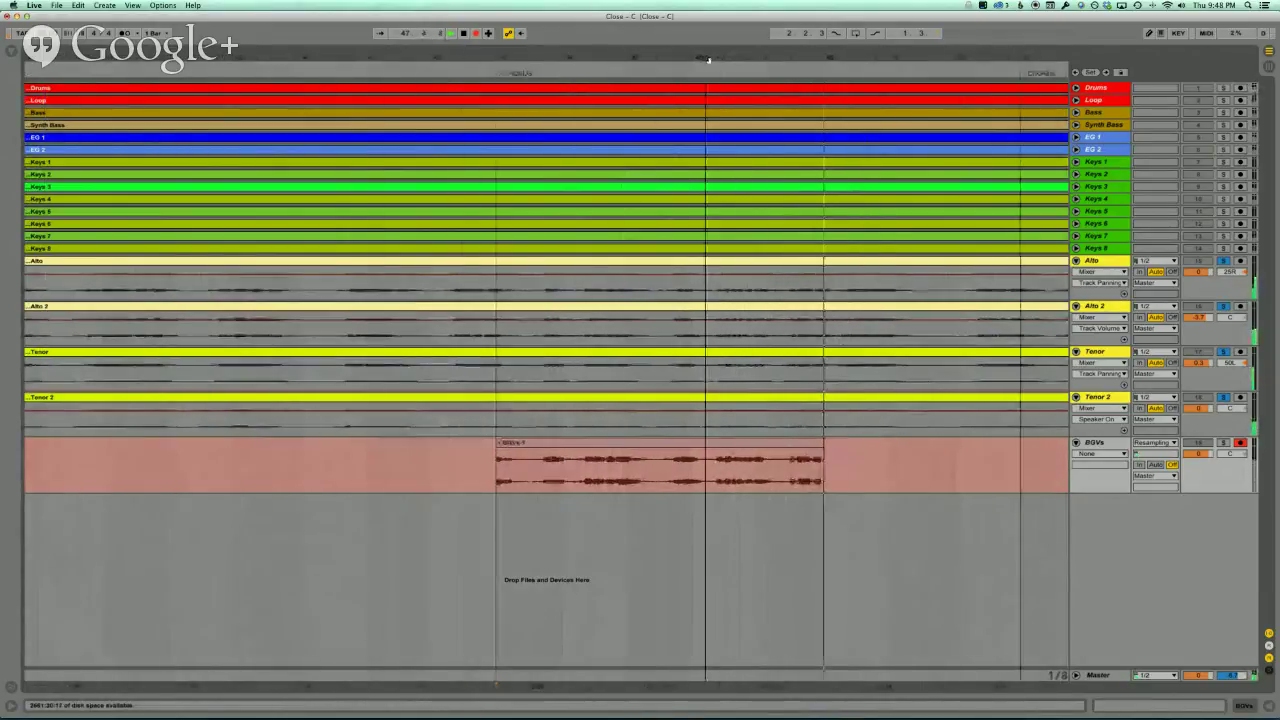
{"action": "key", "text": "space"}
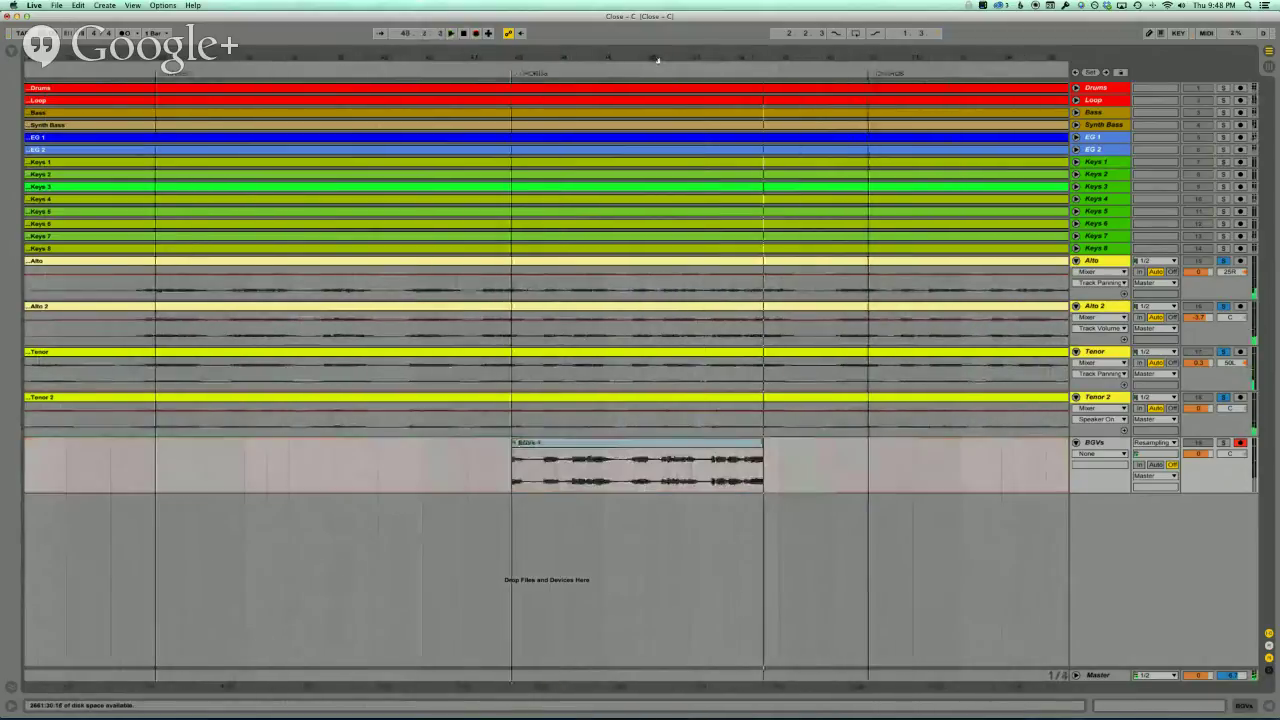
{"action": "left_click", "coordinate": [528, 446]}
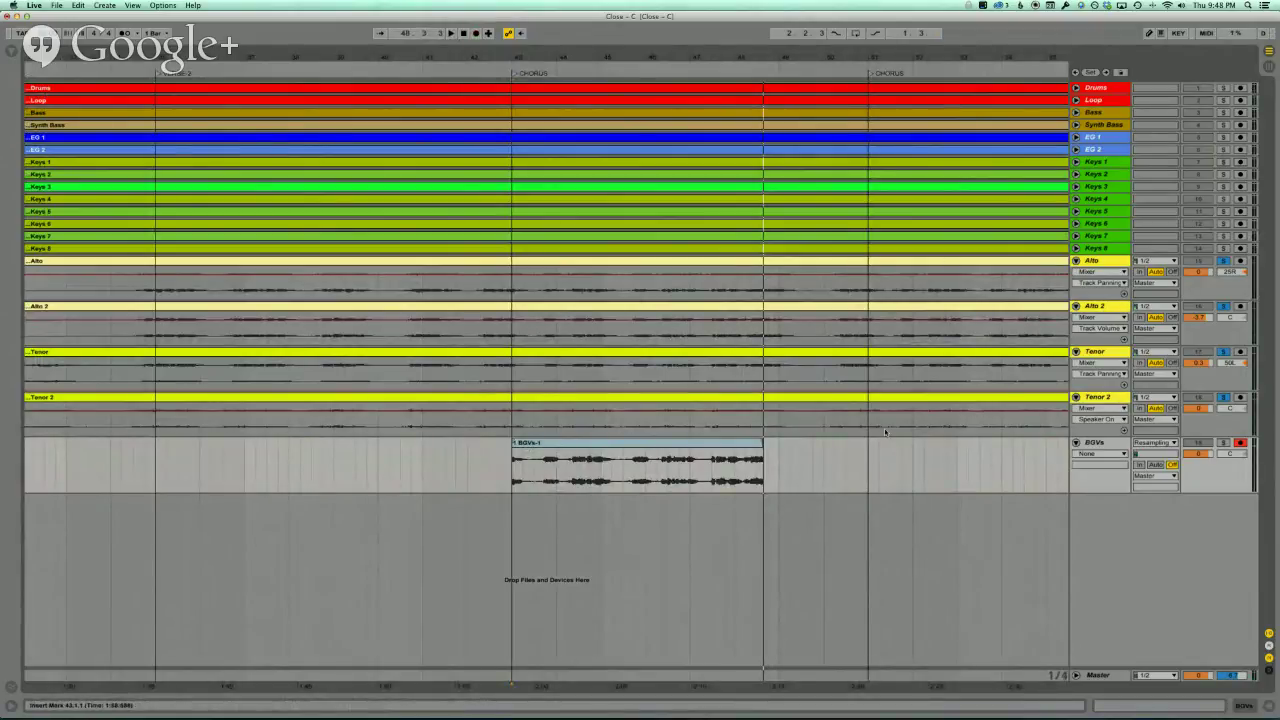
- Add the Glass Piano preset from the Piano & Keys instrument racks as a new track below BGVs, hide the browser, and unfold the track
{"action": "left_click_drag", "start_coordinate": [680, 58], "coordinate": [681, 52]}
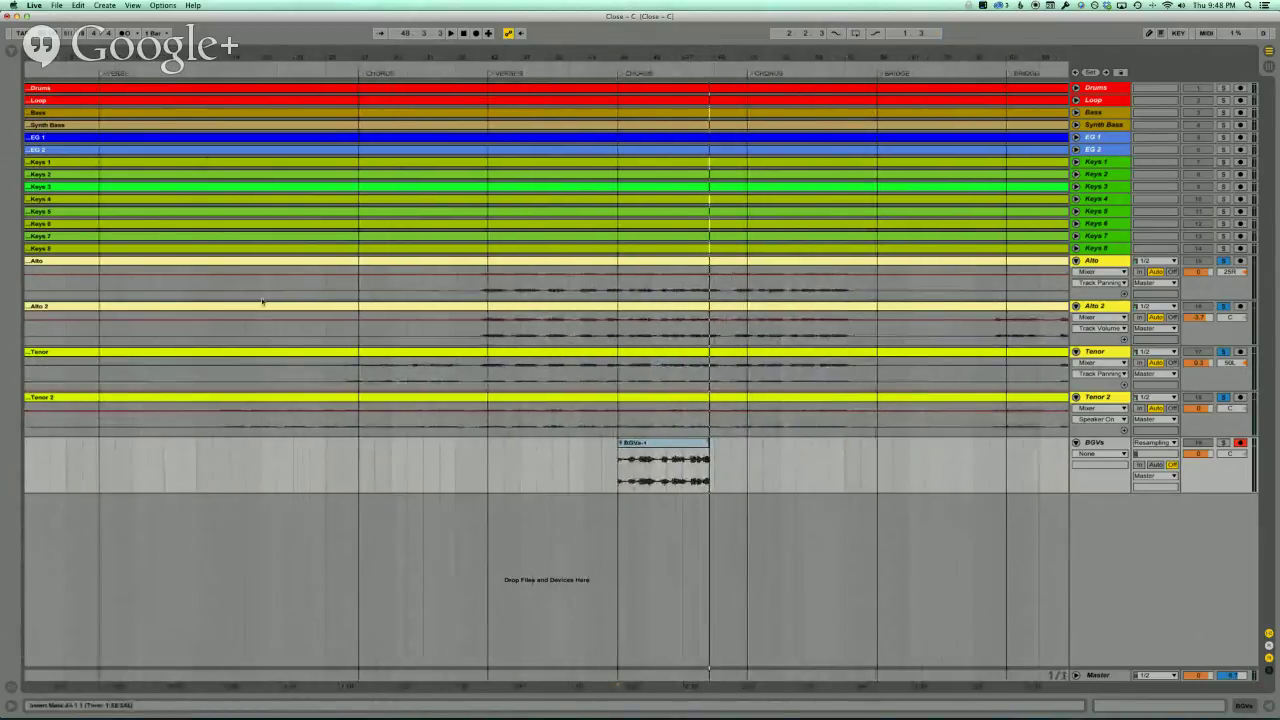
{"action": "left_click", "coordinate": [12, 51]}
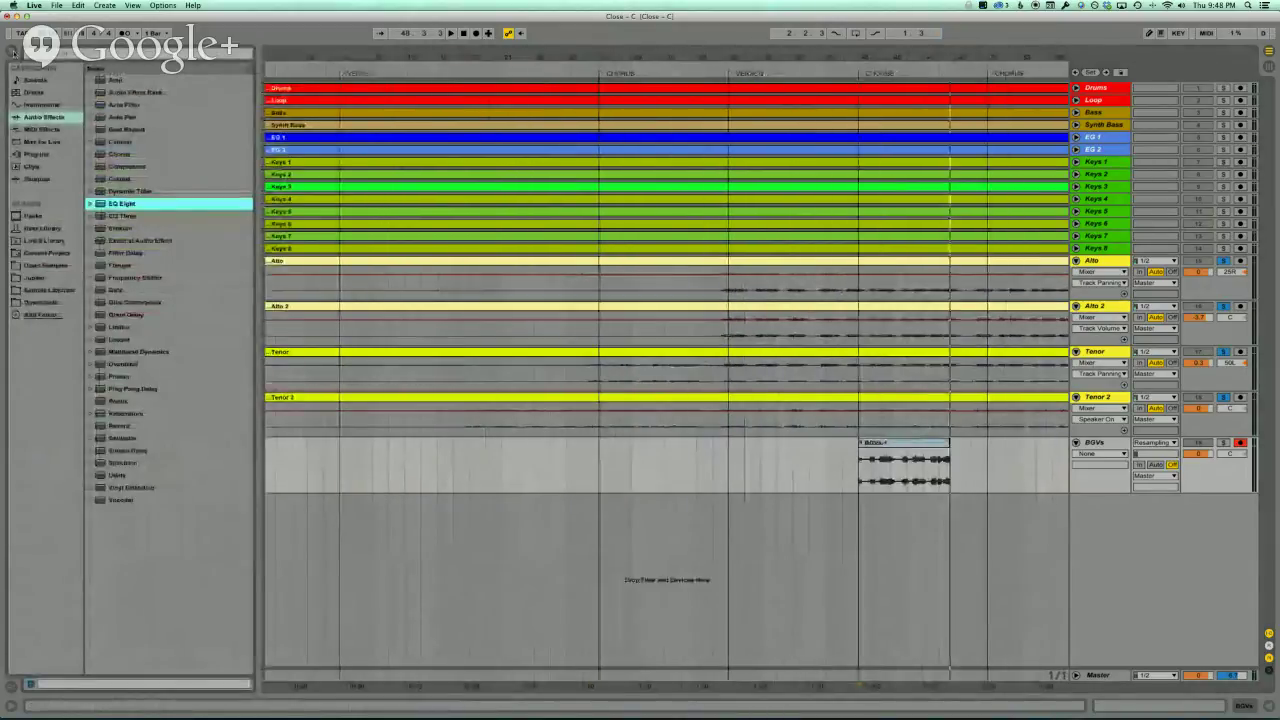
{"action": "left_click", "coordinate": [40, 105]}
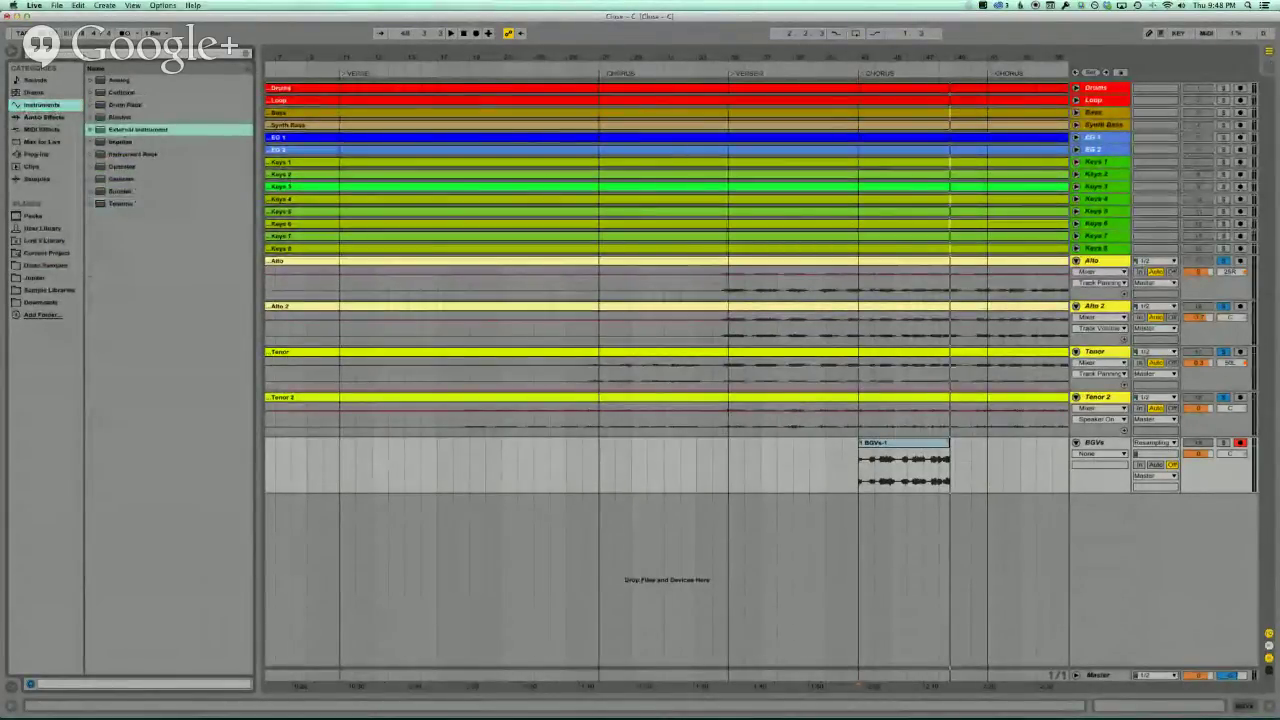
{"action": "left_click", "coordinate": [110, 129]}
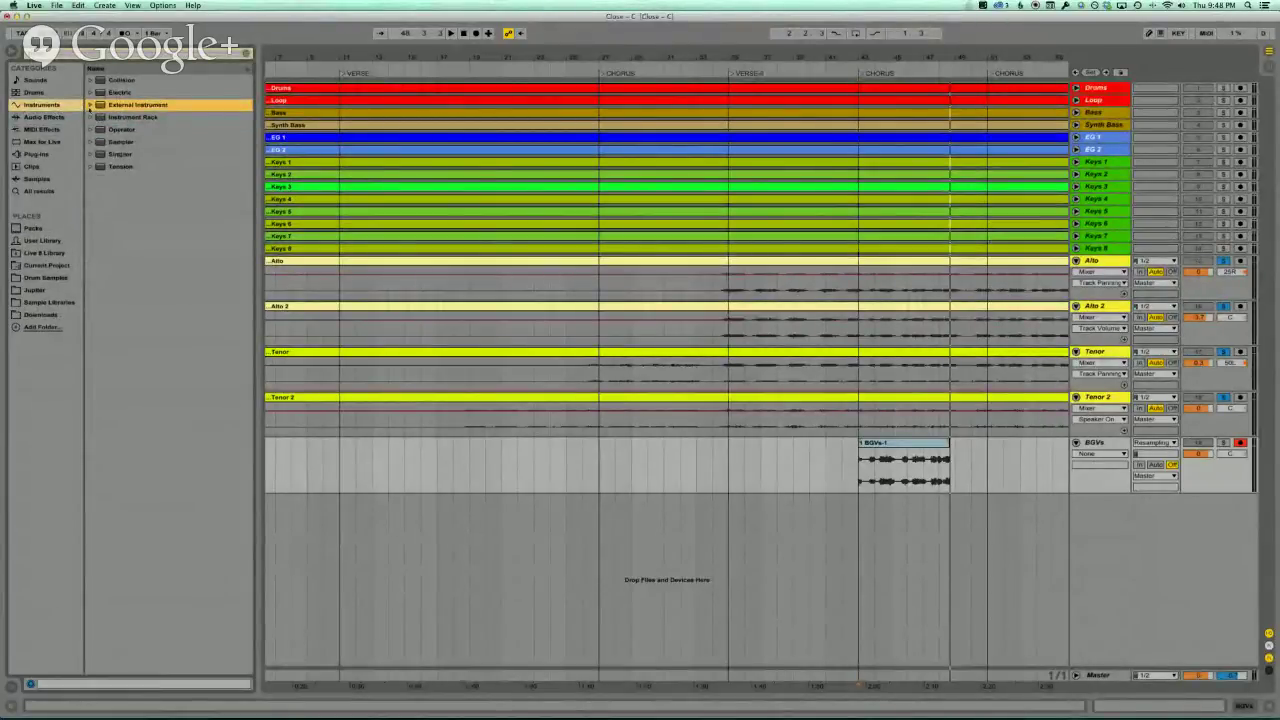
{"action": "left_click", "coordinate": [90, 117]}
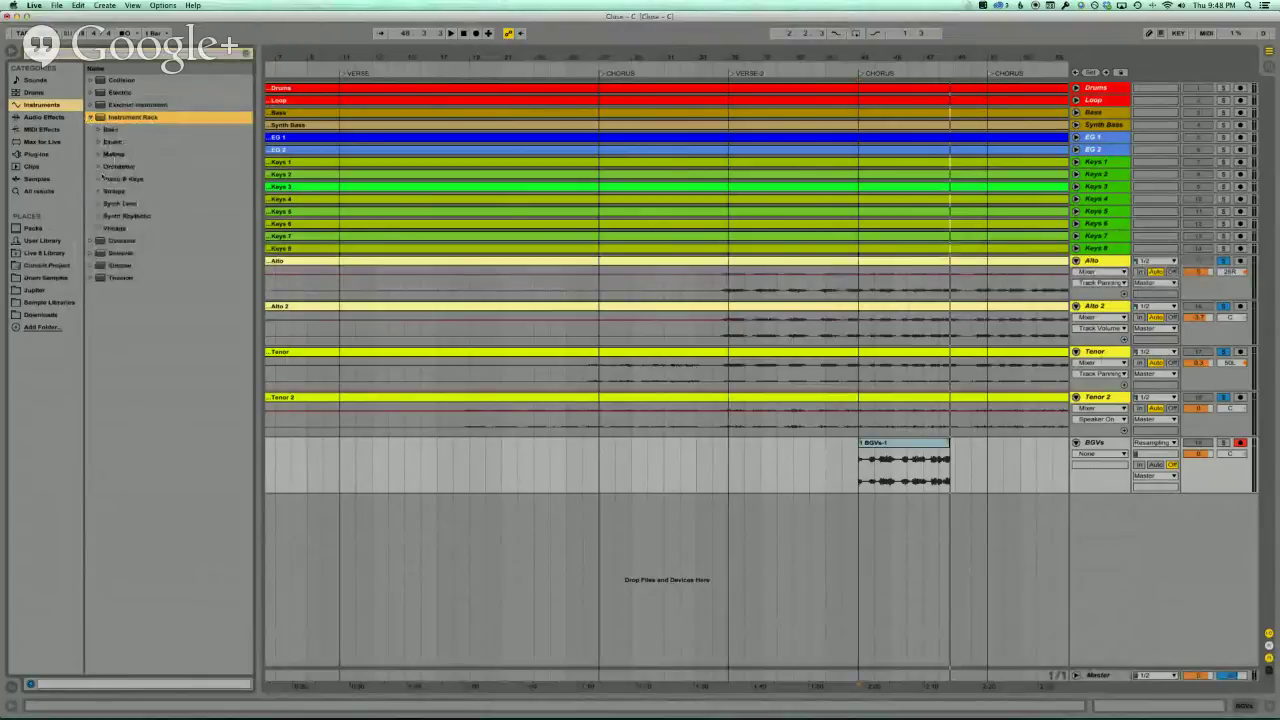
{"action": "left_click", "coordinate": [100, 178]}
{"action": "left_click_drag", "start_coordinate": [145, 216], "coordinate": [608, 531]}
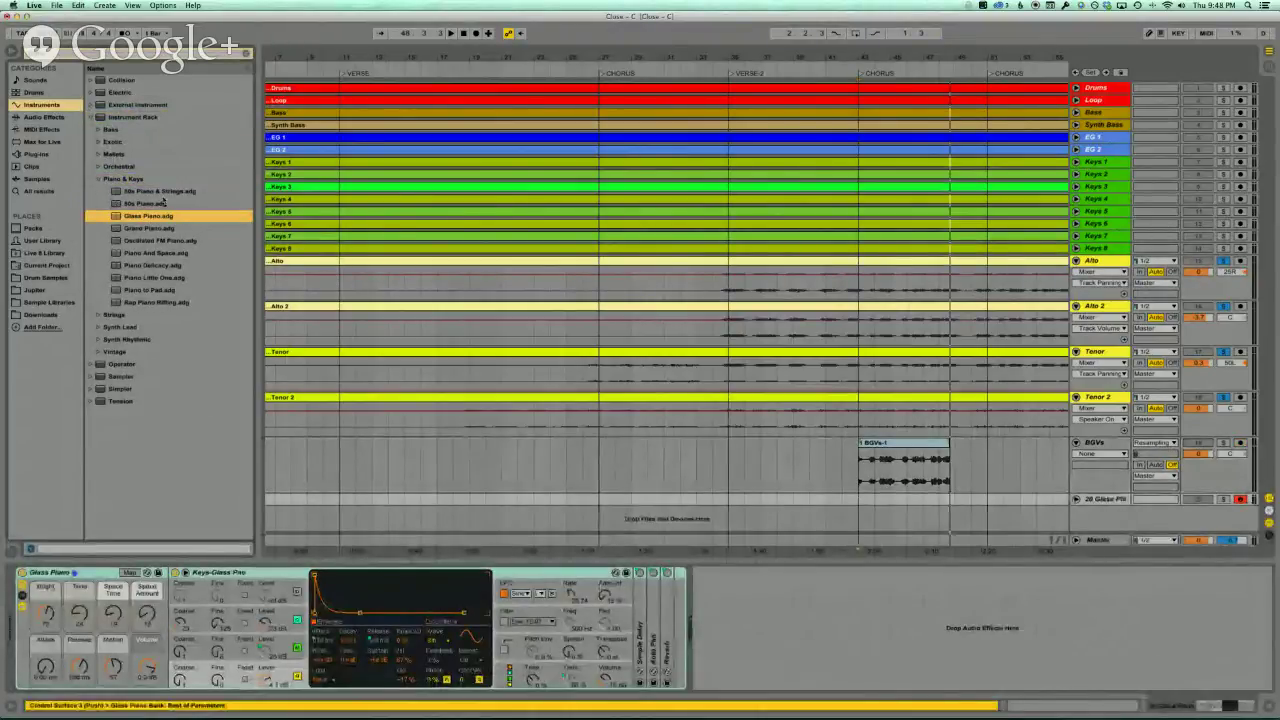
{"action": "left_click", "coordinate": [10, 53]}
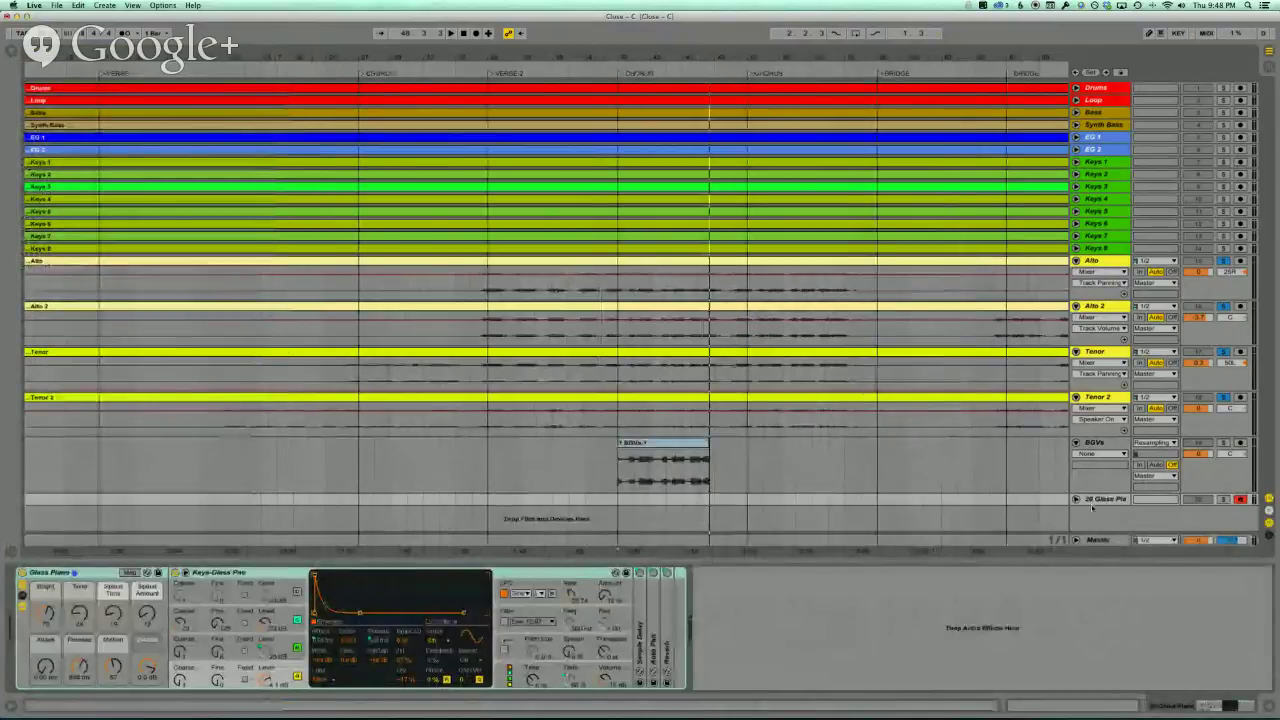
{"action": "left_click", "coordinate": [1076, 498]}
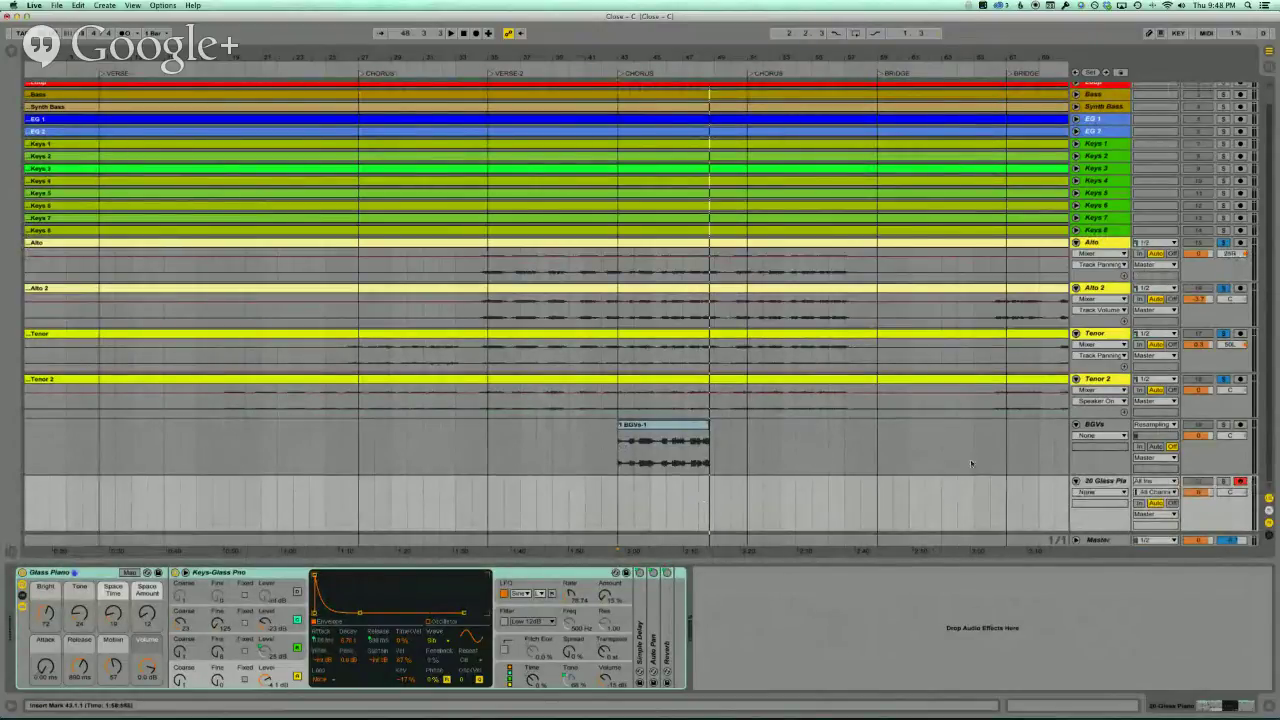
- Examine the sample settings of individual multitrack clips, such as Drums and EG 2, in the clip view
{"action": "scroll", "coordinate": [1051, 455], "scroll_direction": "right", "scroll_amount": 1}
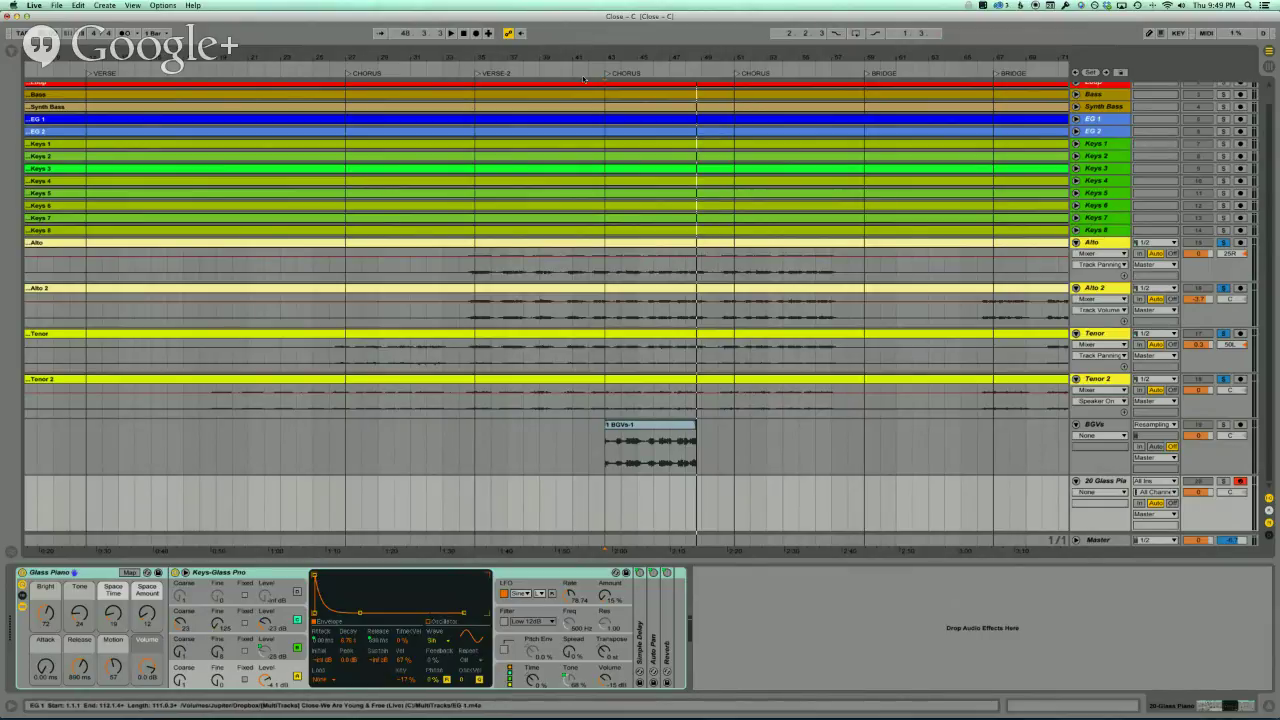
{"action": "scroll", "coordinate": [371, 106], "scroll_direction": "up", "scroll_amount": 2}
{"action": "scroll", "coordinate": [371, 106], "scroll_direction": "left", "scroll_amount": 1}
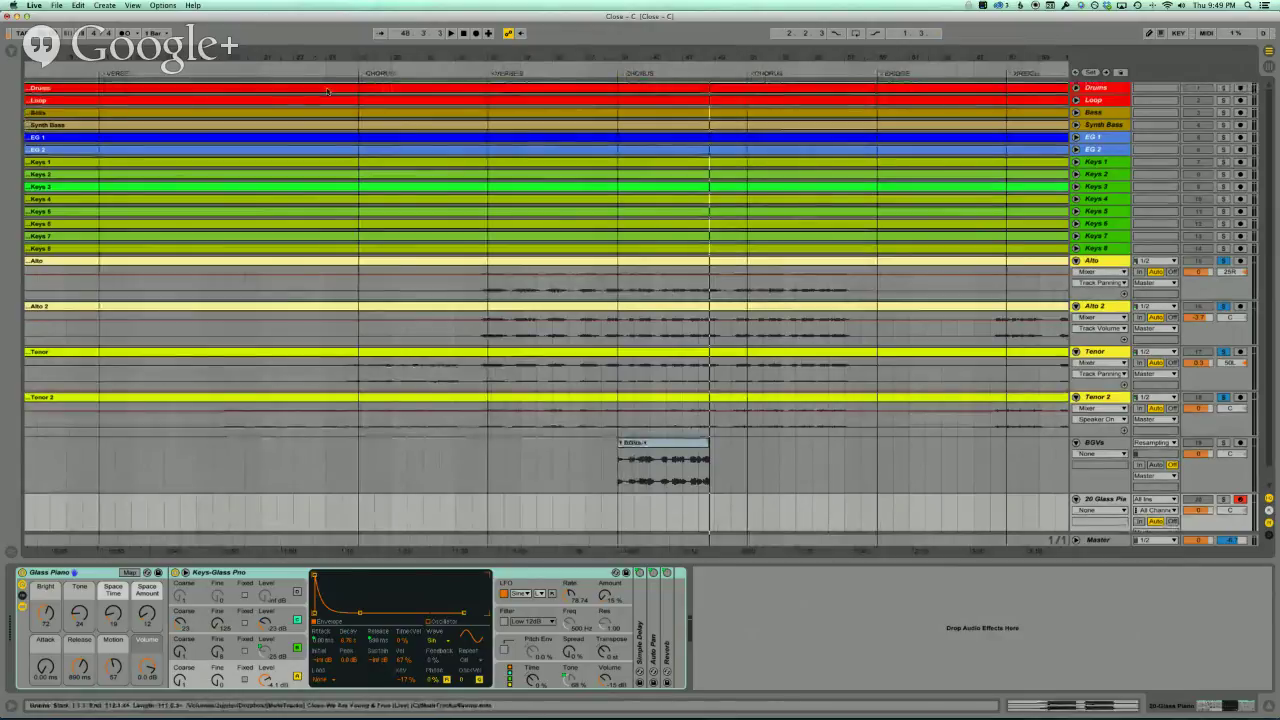
{"action": "key", "text": "shift+Tab"}
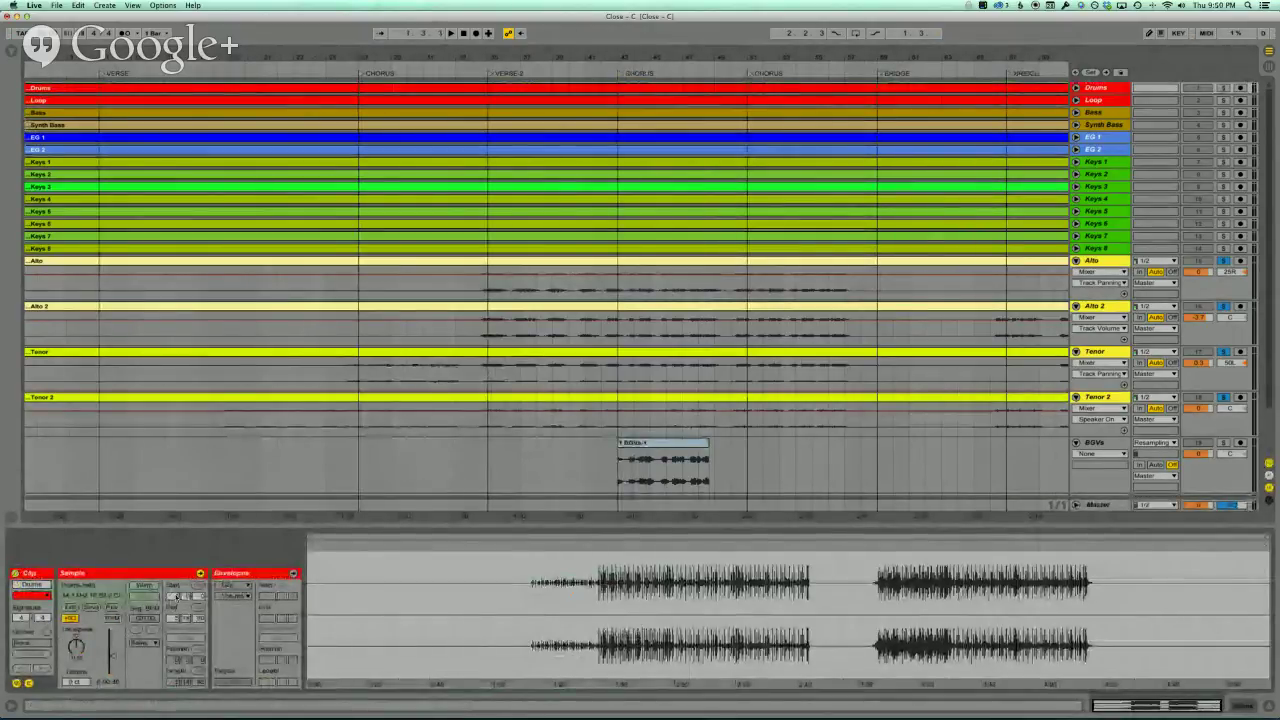
{"action": "left_click", "coordinate": [154, 101]}
{"action": "left_click", "coordinate": [154, 110]}
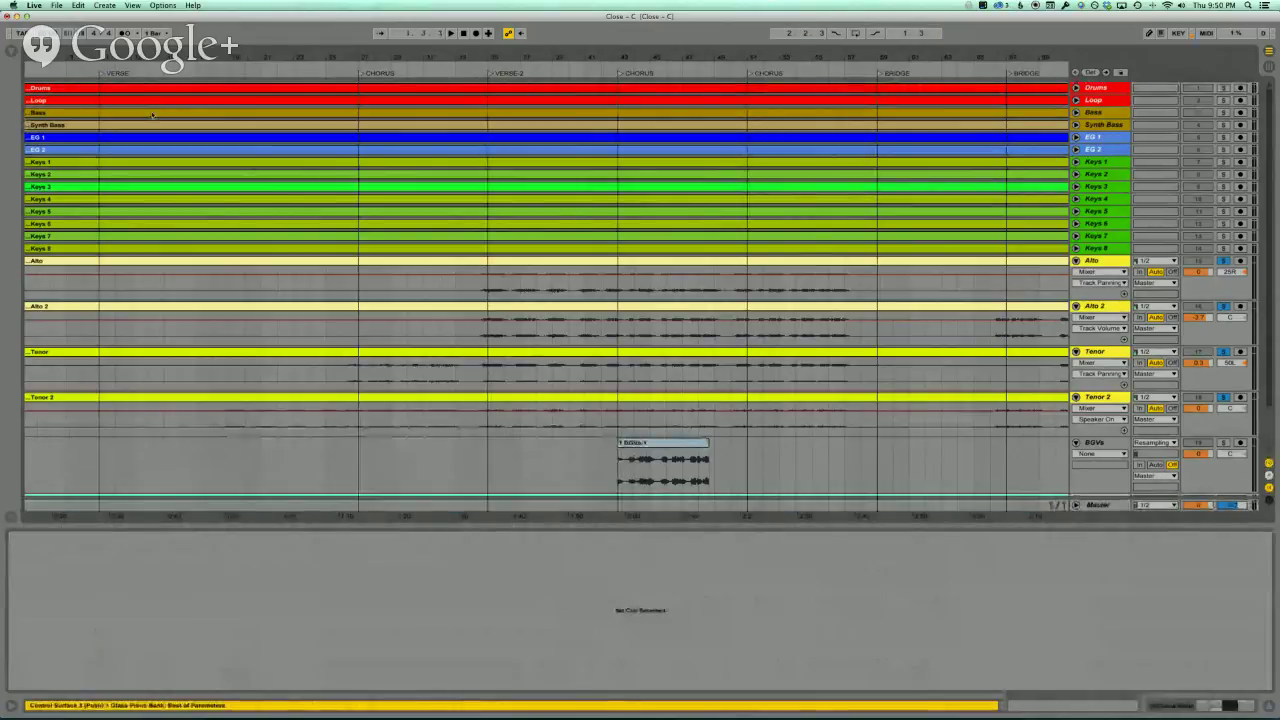
{"action": "left_click", "coordinate": [153, 127]}
{"action": "left_click", "coordinate": [154, 139]}
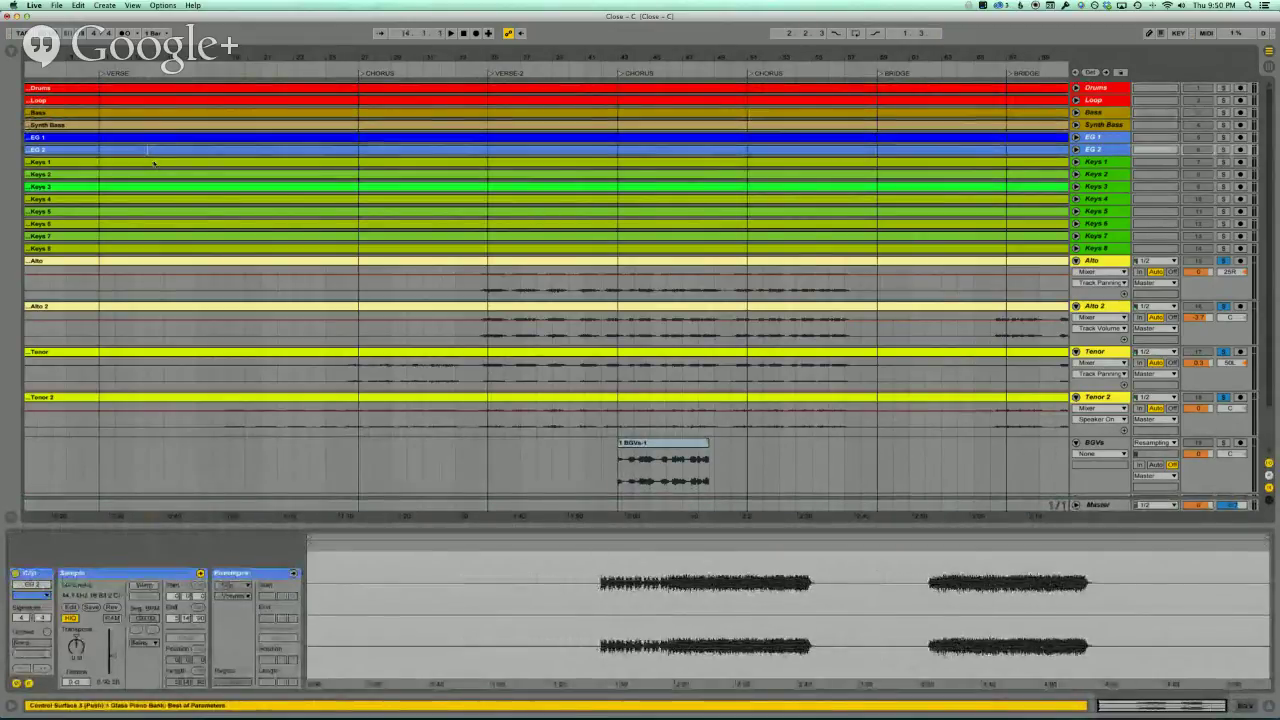
{"action": "left_click", "coordinate": [155, 152]}
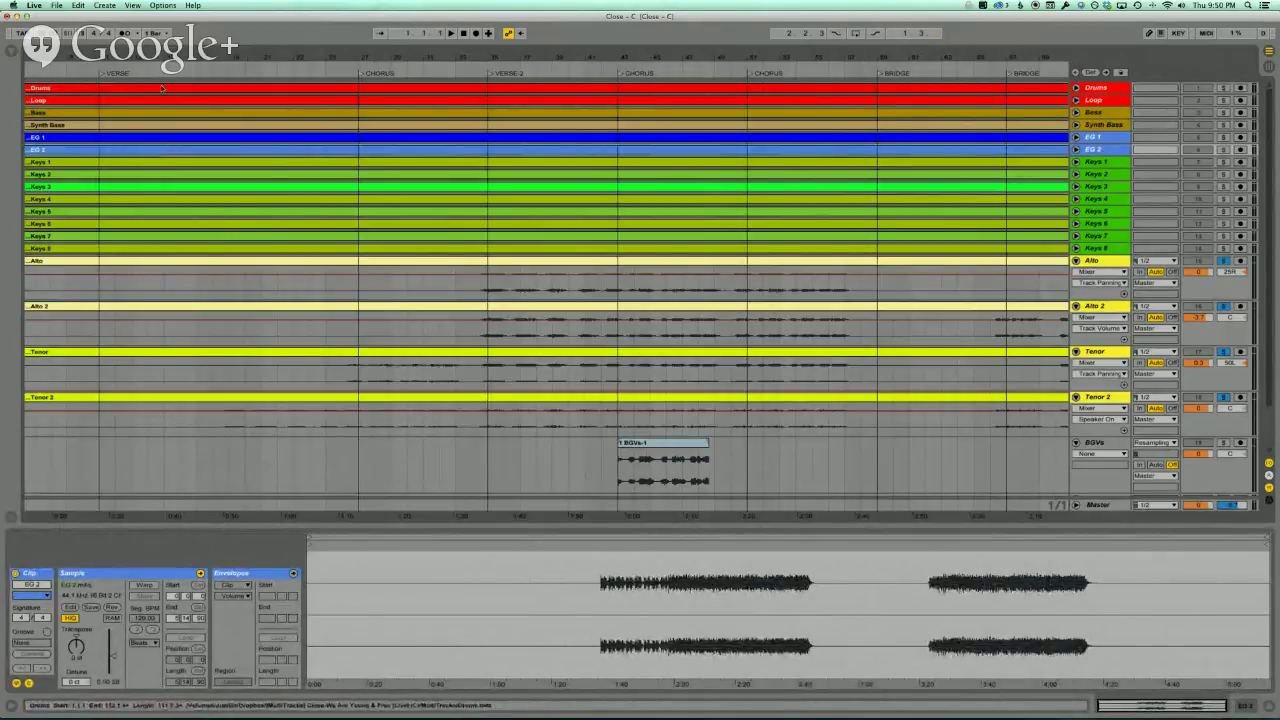
- Select all 18 multitrack clips from Drums through Tenor 2 and enable Warp on them
{"action": "left_click", "coordinate": [167, 266]}
{"action": "left_click", "coordinate": [167, 266]}
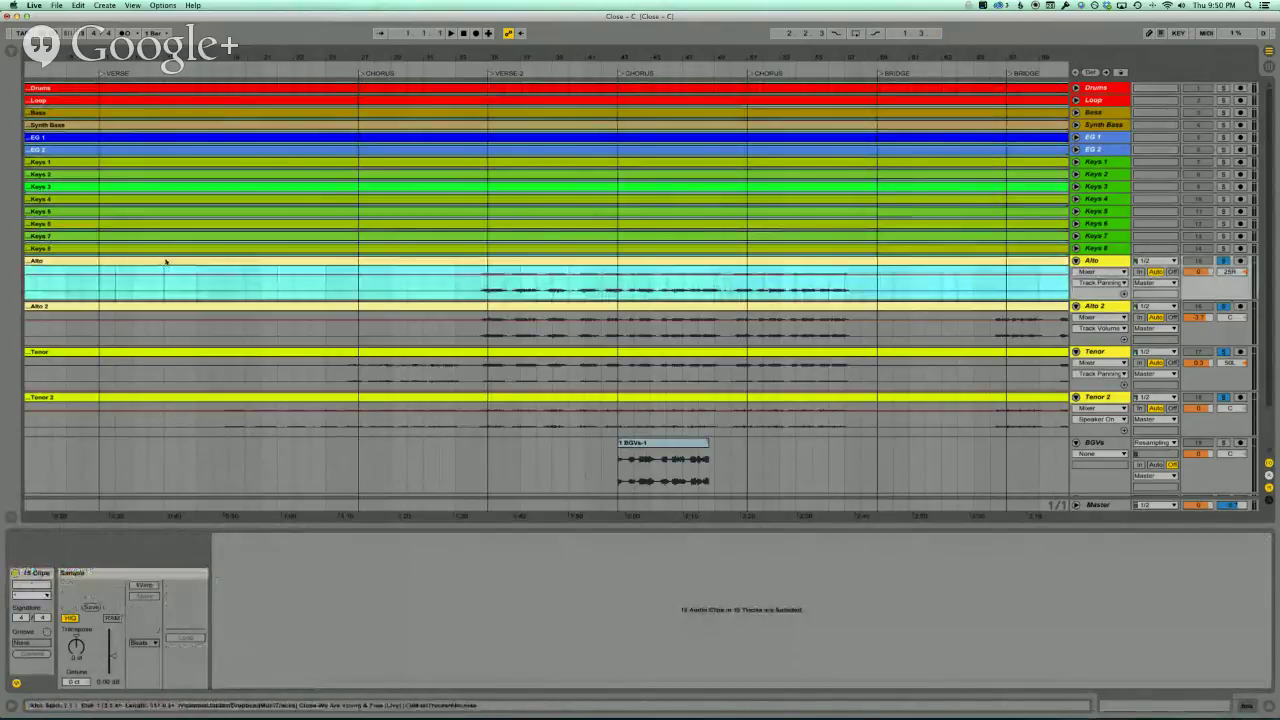
{"action": "left_click", "coordinate": [164, 395], "text": "shift"}
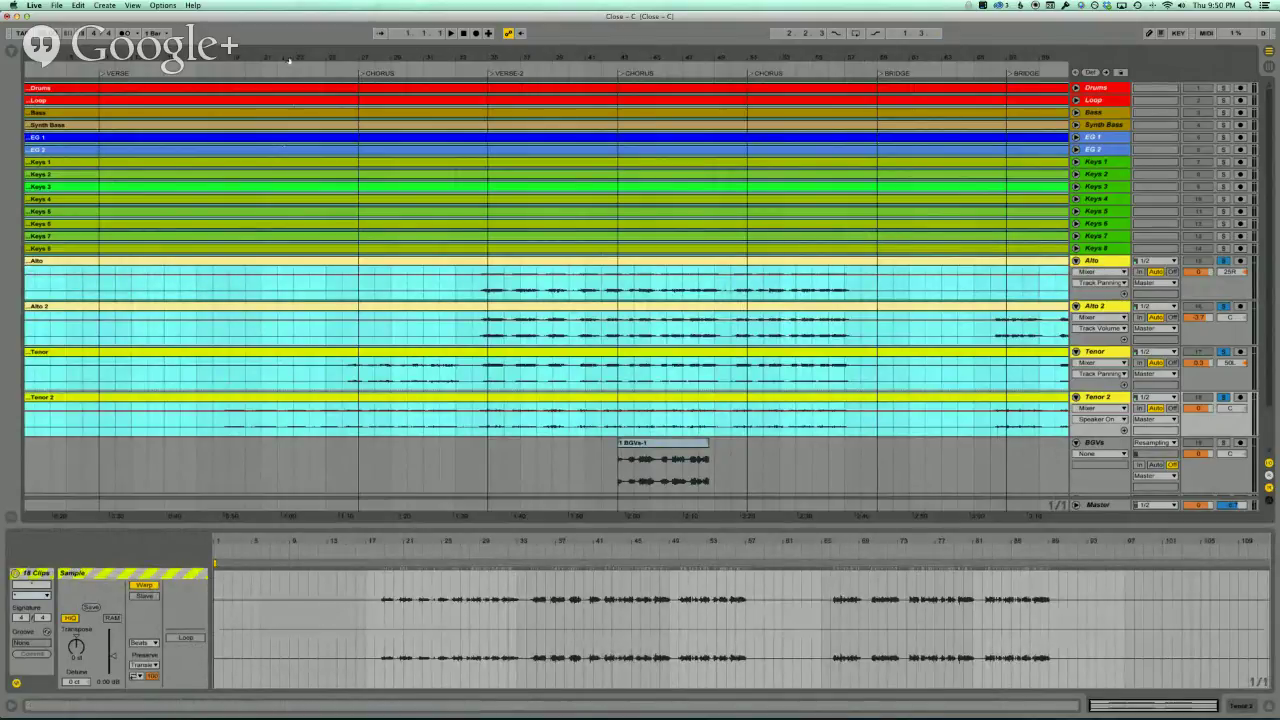
{"action": "key", "text": "minus"}
{"action": "key", "text": "minus"}
{"action": "key", "text": "minus"}
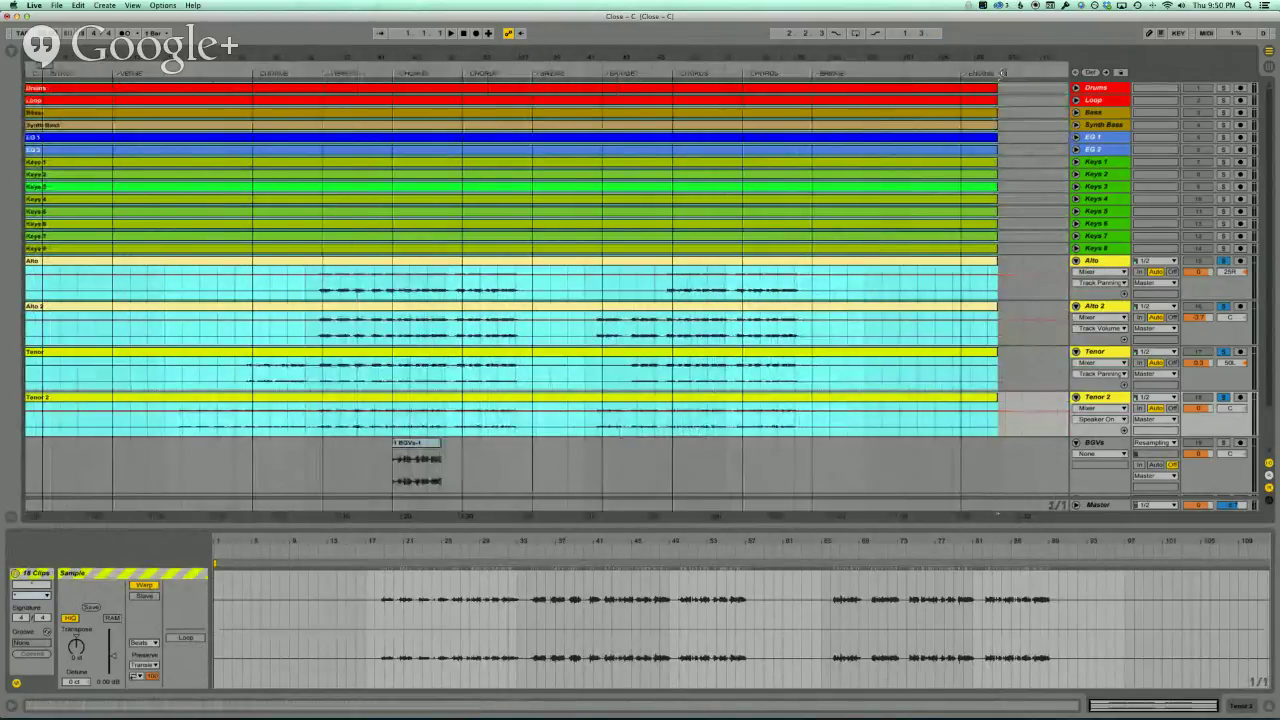
{"action": "left_click_drag", "start_coordinate": [1001, 62], "coordinate": [721, 53]}
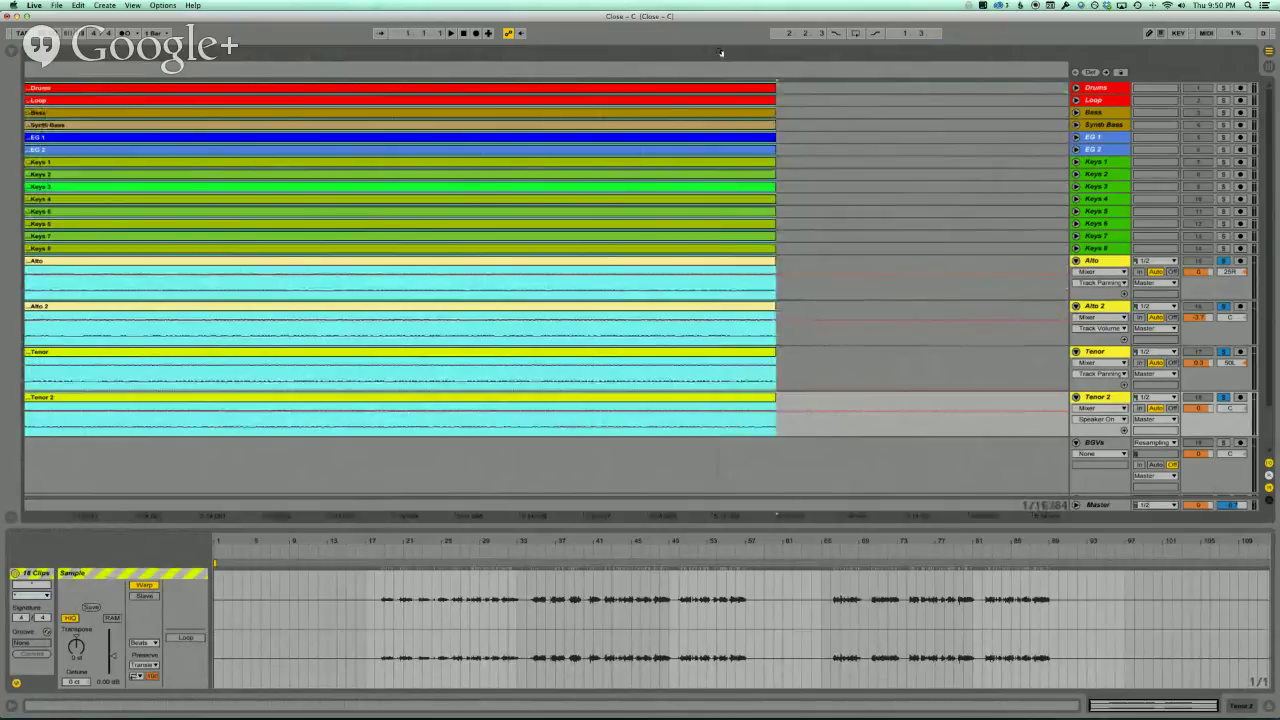
{"action": "left_click_drag", "start_coordinate": [721, 53], "coordinate": [1001, 55]}
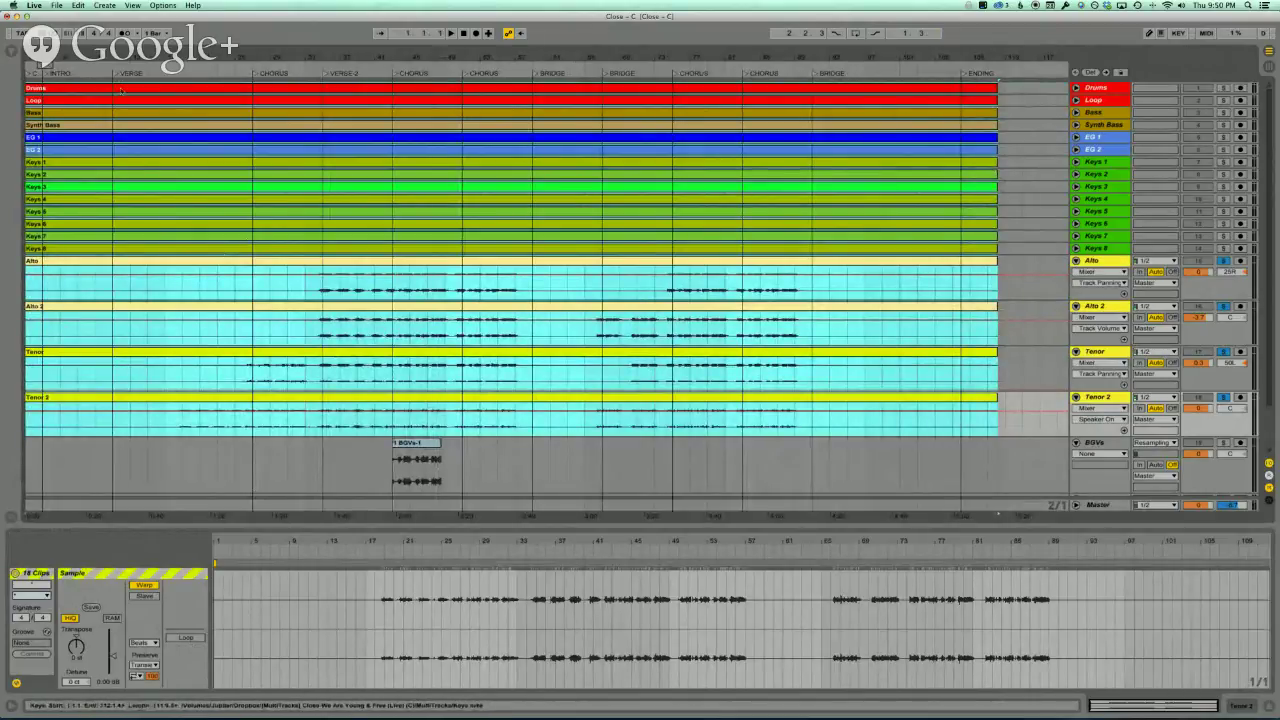
- Select only the Drums clip and turn its Warp off
{"action": "left_click", "coordinate": [178, 198]}
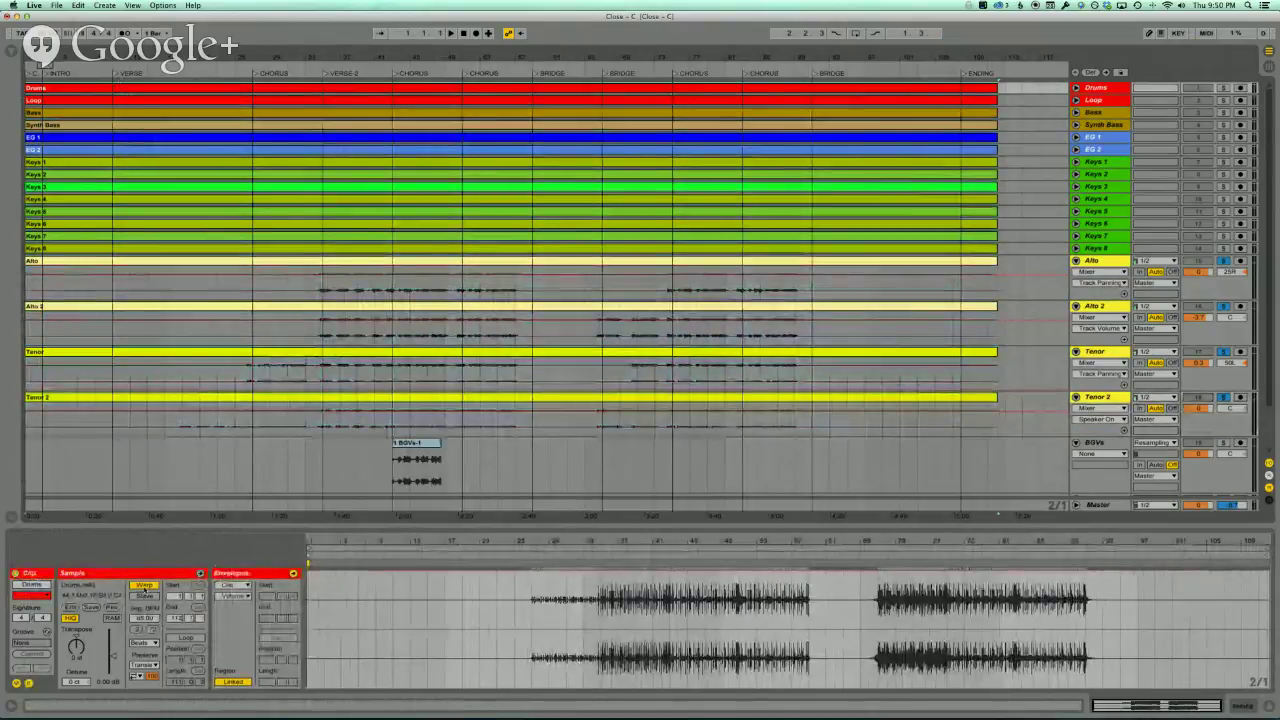
{"action": "left_click", "coordinate": [144, 584]}
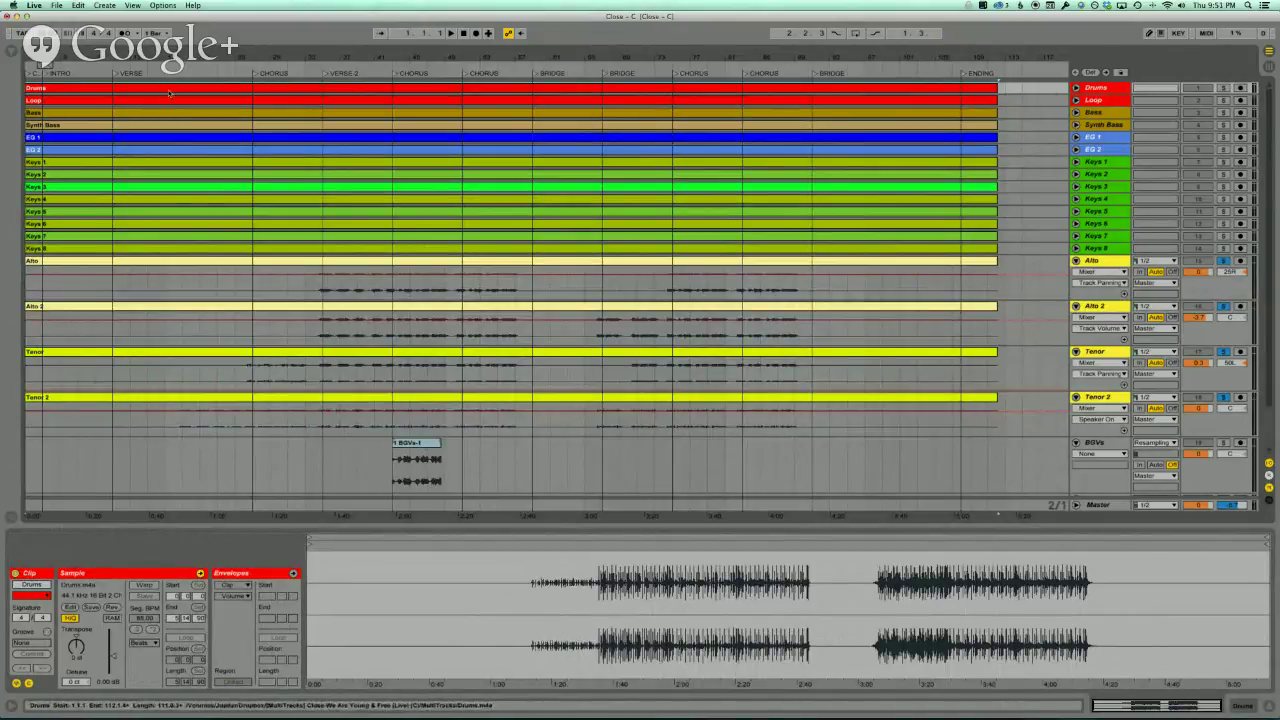
- Select all 18 multitrack clips from Drums through Tenor 2 and turn Warp off for them
{"action": "left_click", "coordinate": [170, 263]}
{"action": "left_click", "coordinate": [168, 397], "text": "shift"}
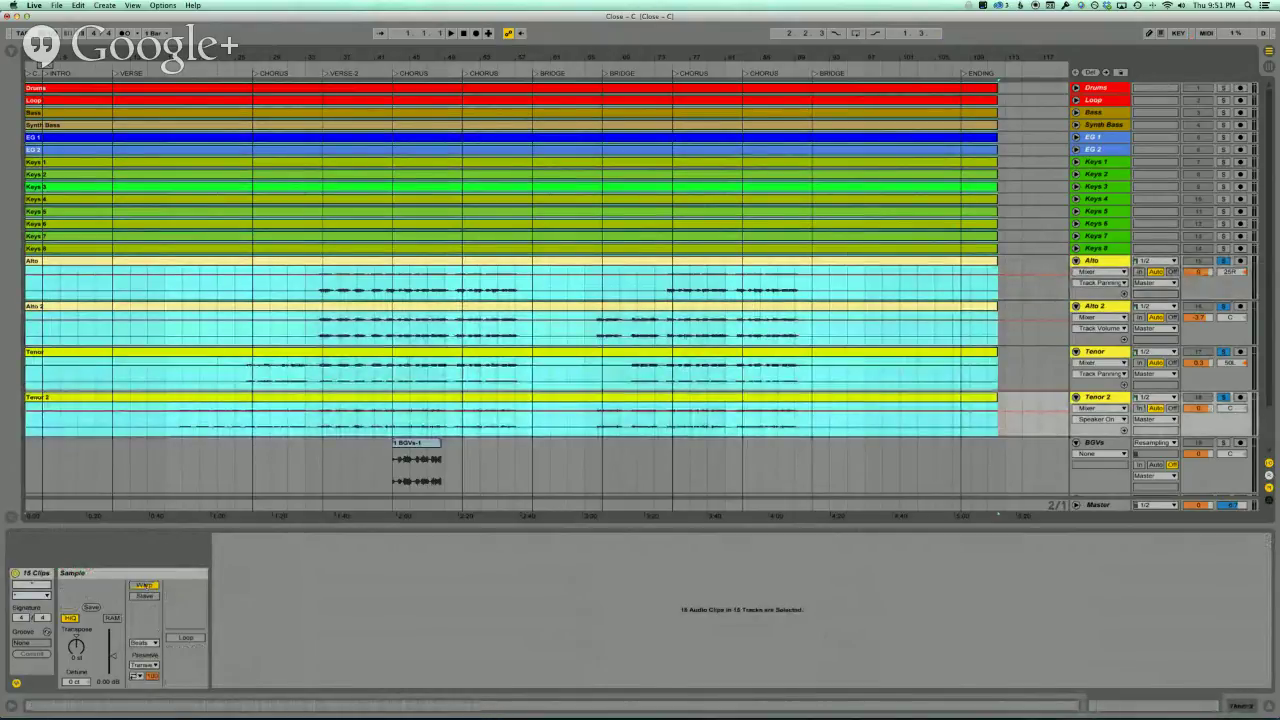
{"action": "left_click", "coordinate": [145, 585]}
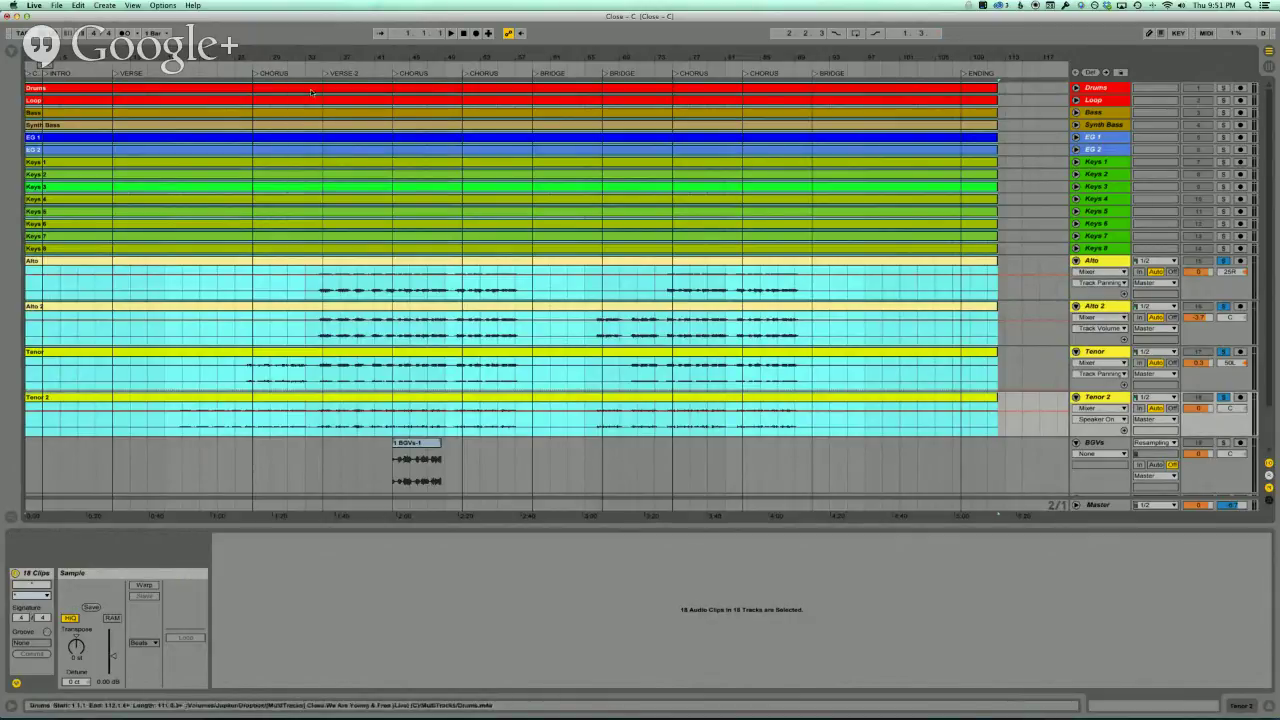
- Delete the BGVs track and the Glass Piano track from the set
{"action": "key", "text": "Tab"}
{"action": "key", "text": "Tab"}
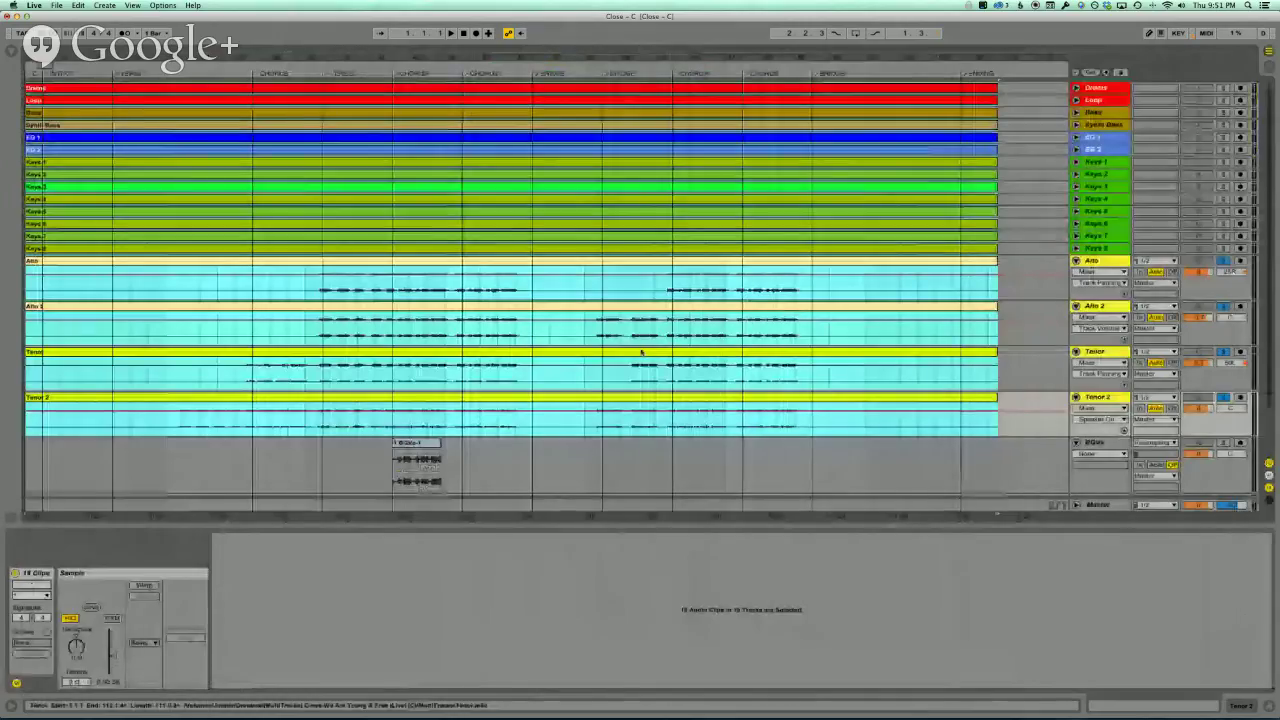
{"action": "scroll", "coordinate": [643, 351], "scroll_direction": "down", "scroll_amount": 3}
{"action": "left_click", "coordinate": [1096, 391]}
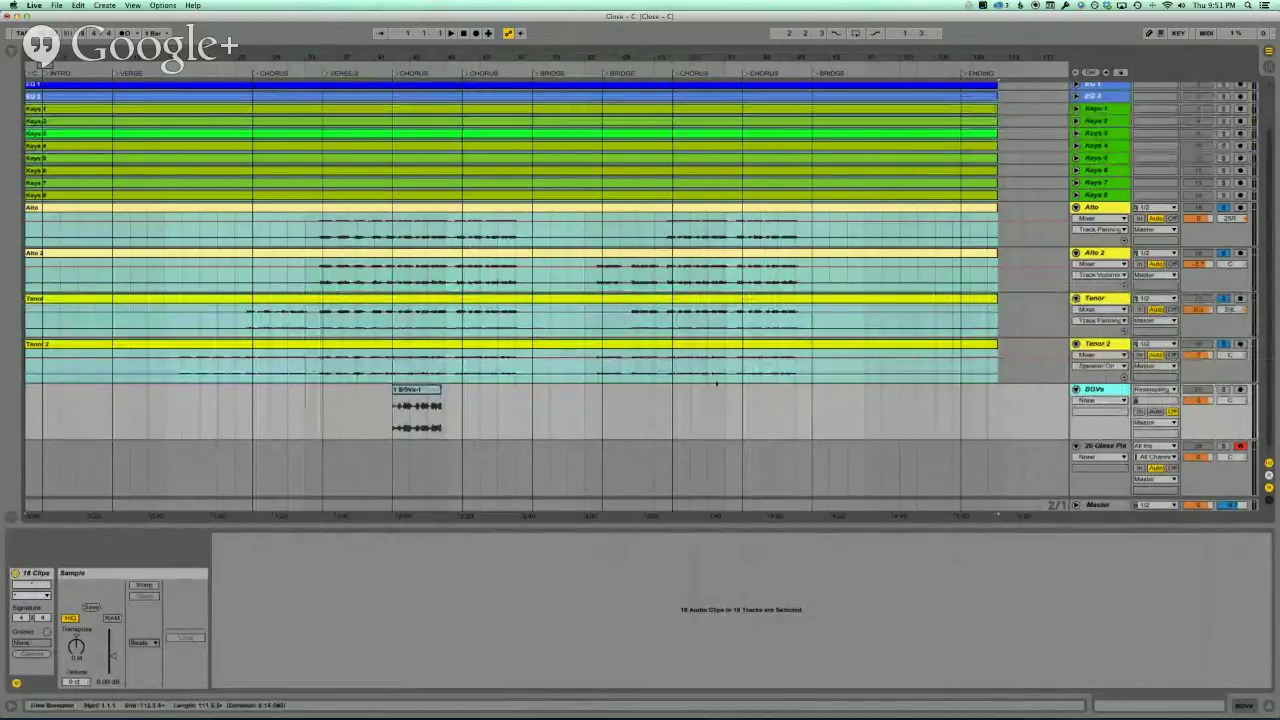
{"action": "key", "text": "Tab"}
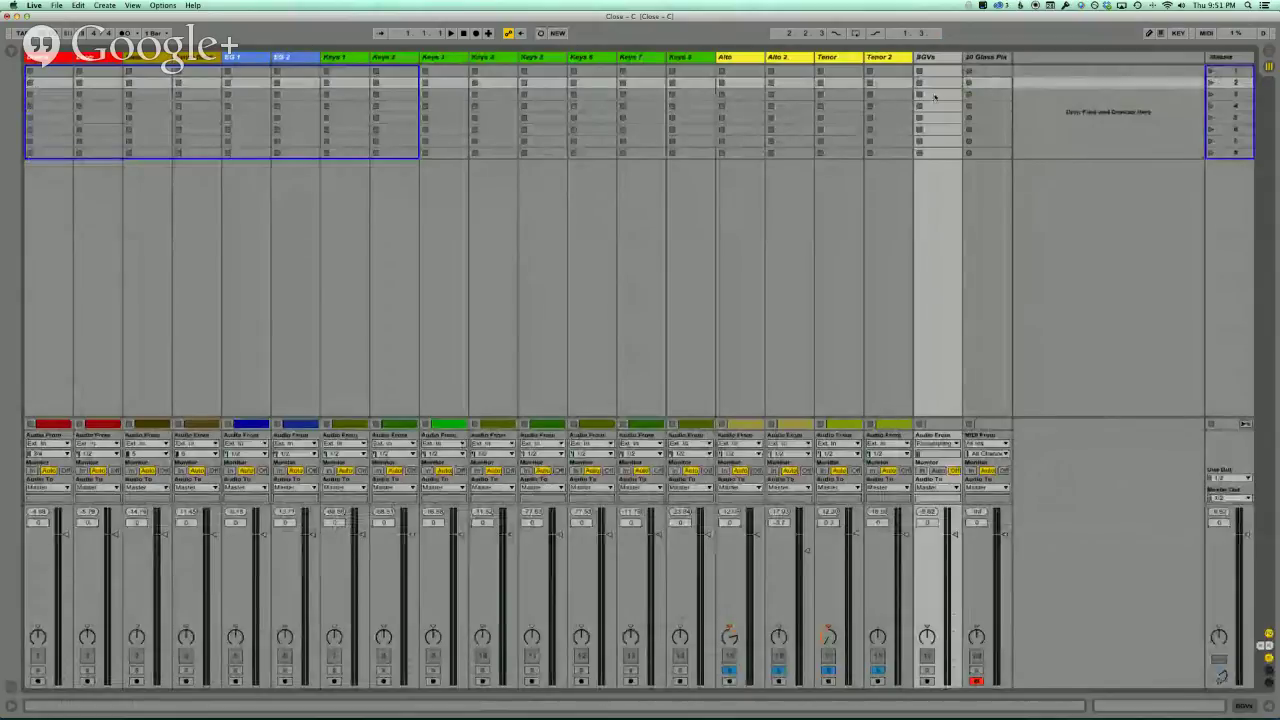
{"action": "key", "text": "Tab"}
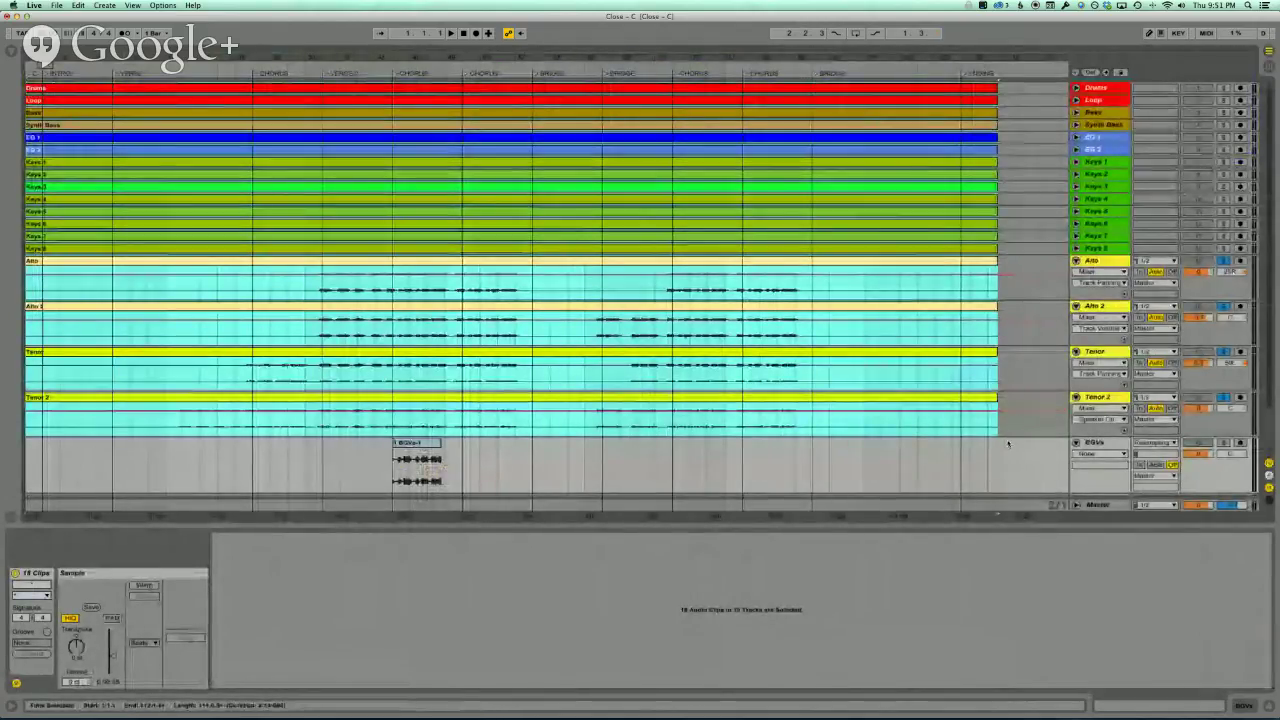
{"action": "left_click", "coordinate": [1097, 442]}
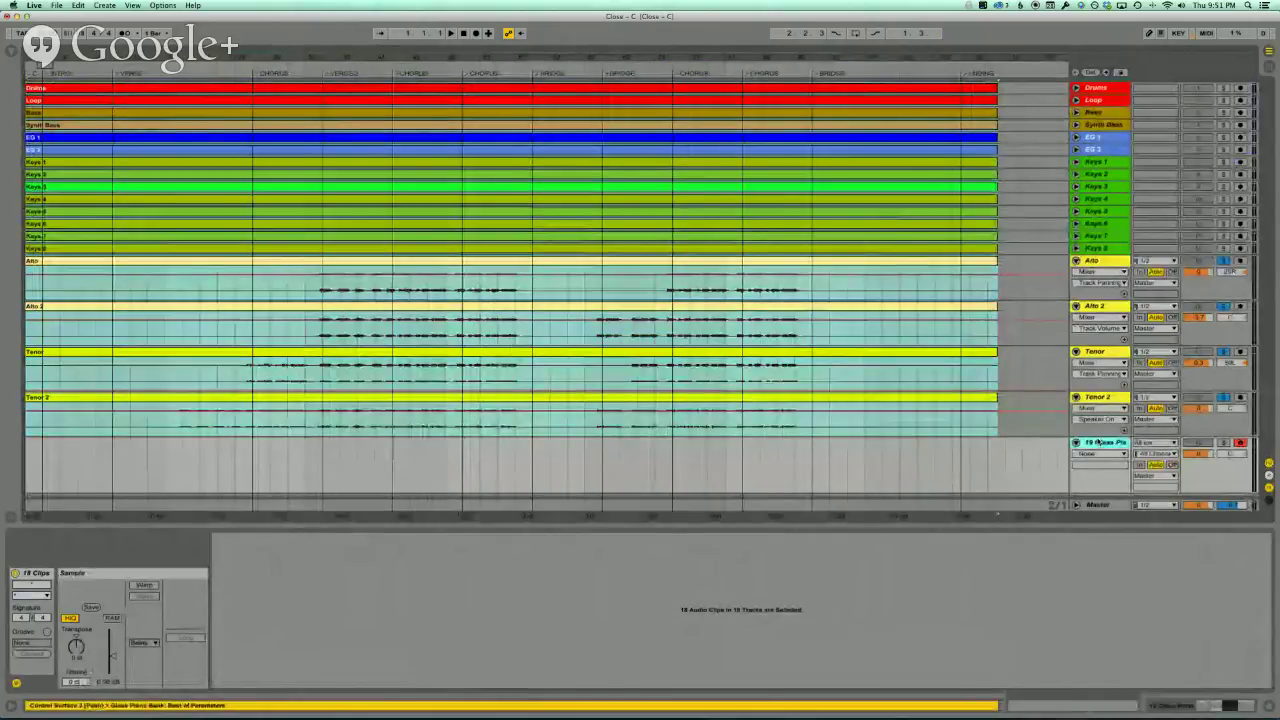
{"action": "key", "text": "Delete"}
- Split out the Intro section across all 18 tracks and copy its clips into the first Session scene
{"action": "left_click", "coordinate": [112, 119]}
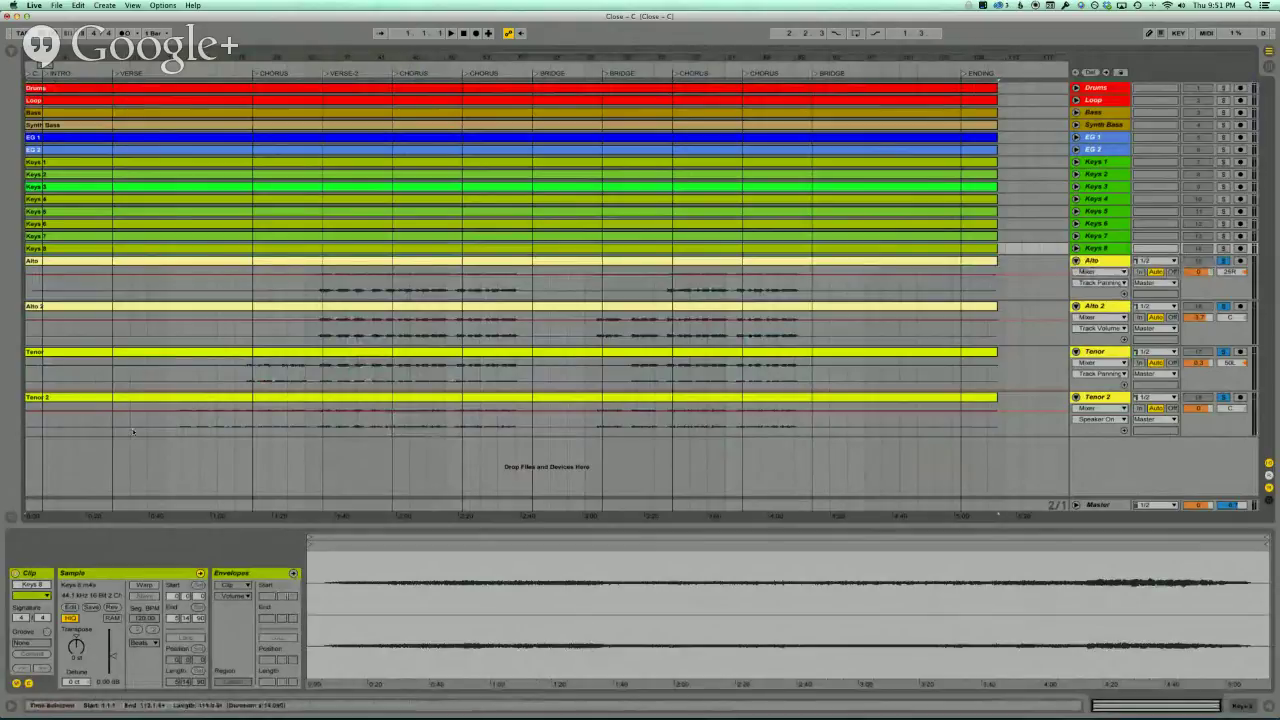
{"action": "left_click_drag", "start_coordinate": [113, 455], "coordinate": [42, 88]}
{"action": "key", "text": "super+e"}
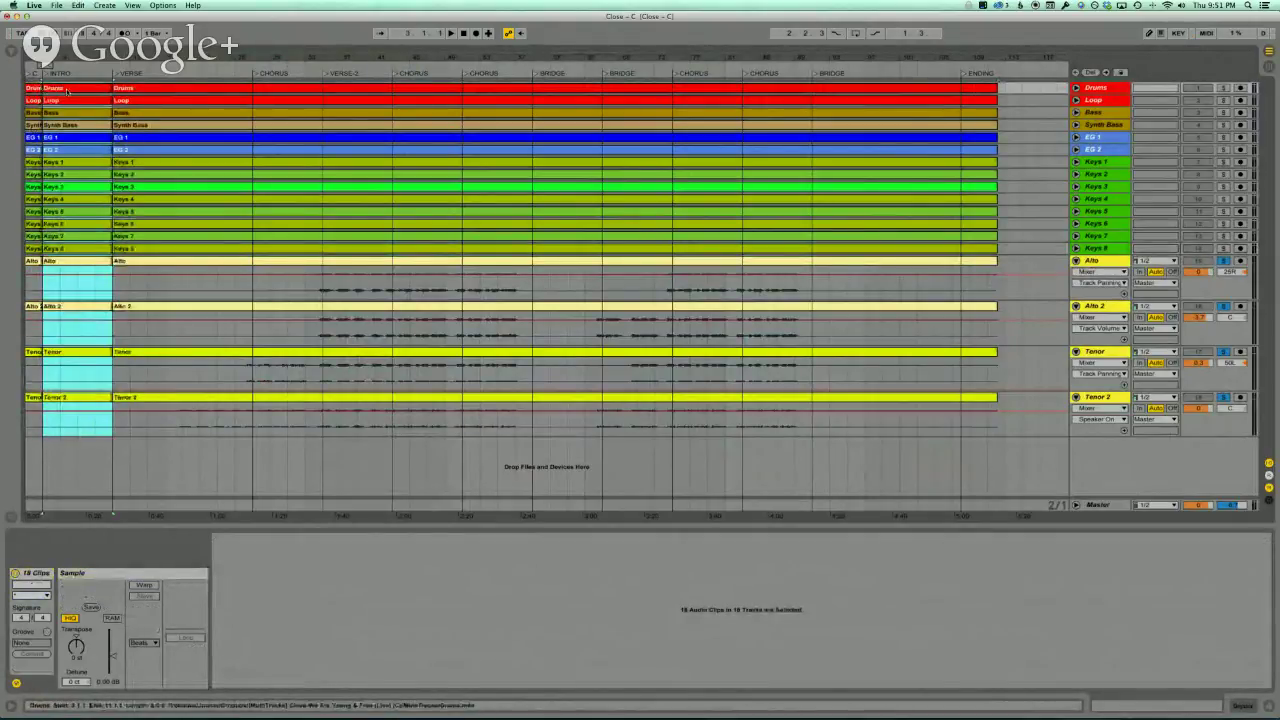
{"action": "key", "text": "Tab"}
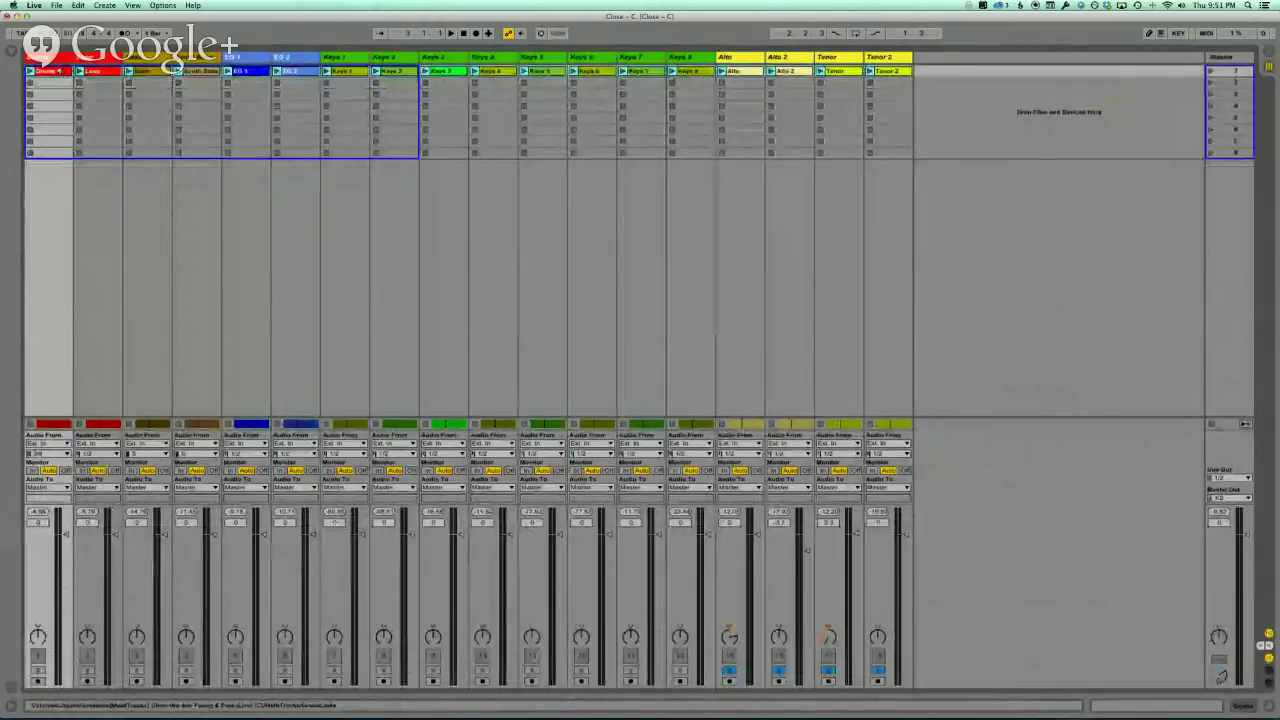
- Split out the first Chorus section across all tracks and copy its clips into the third Session scene
{"action": "key", "text": "Tab"}
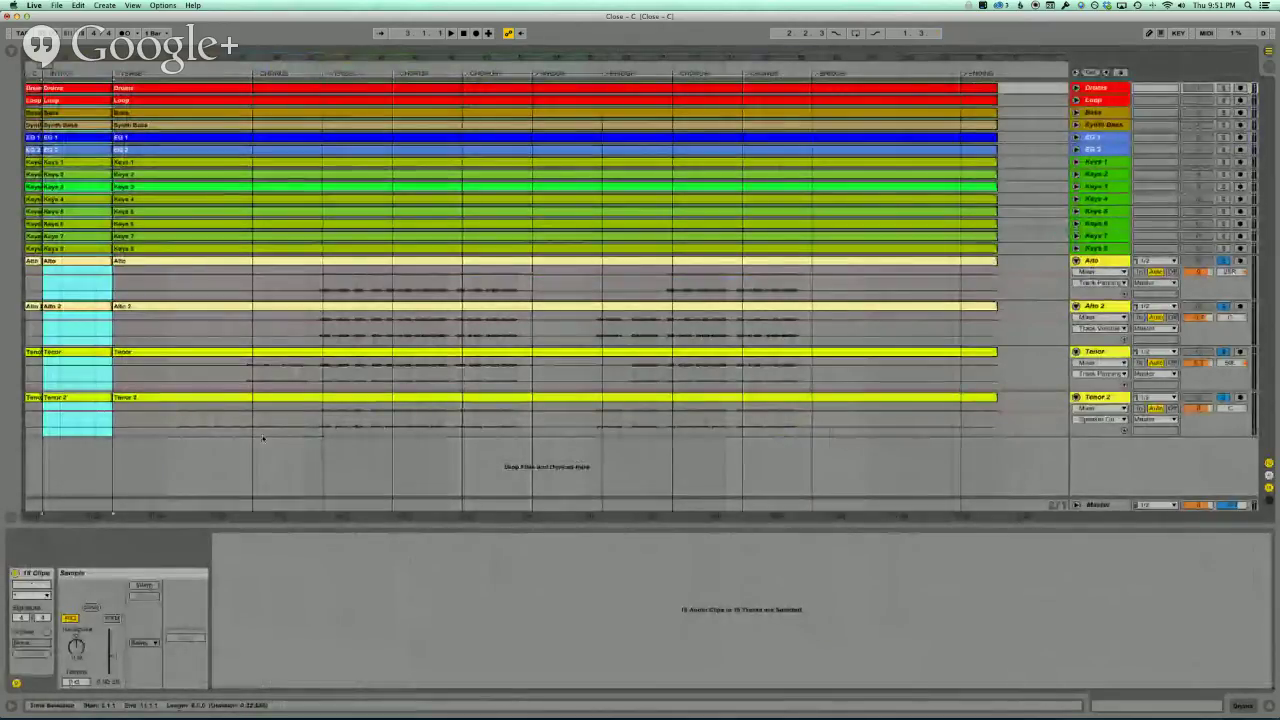
{"action": "left_click_drag", "start_coordinate": [263, 438], "coordinate": [322, 263]}
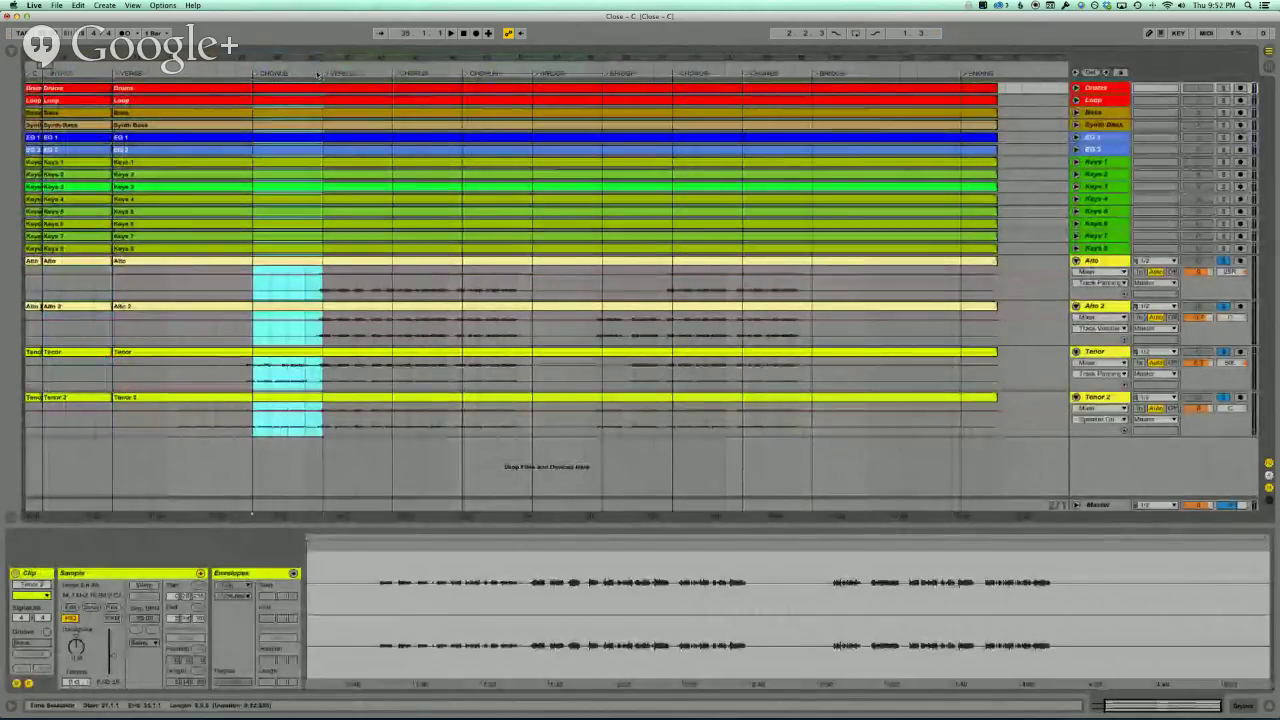
{"action": "left_click", "coordinate": [283, 90], "text": "shift"}
{"action": "key", "text": "super+e"}
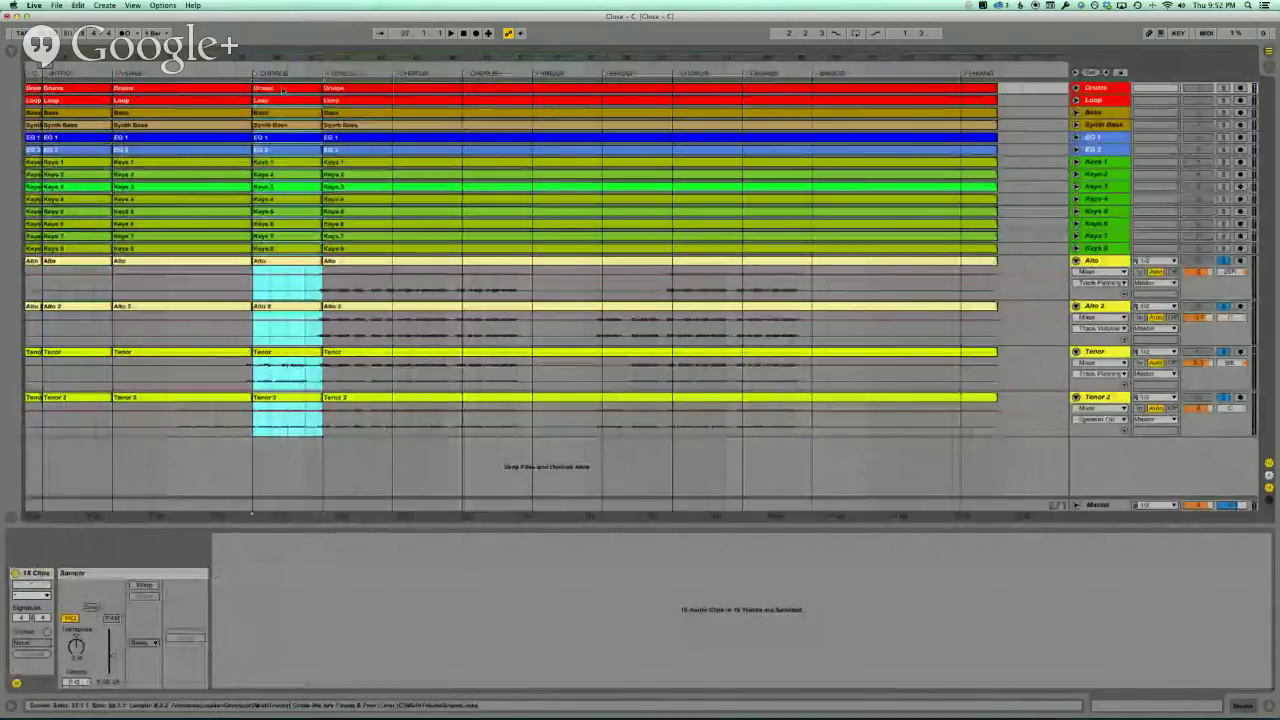
{"action": "key", "text": "Tab"}
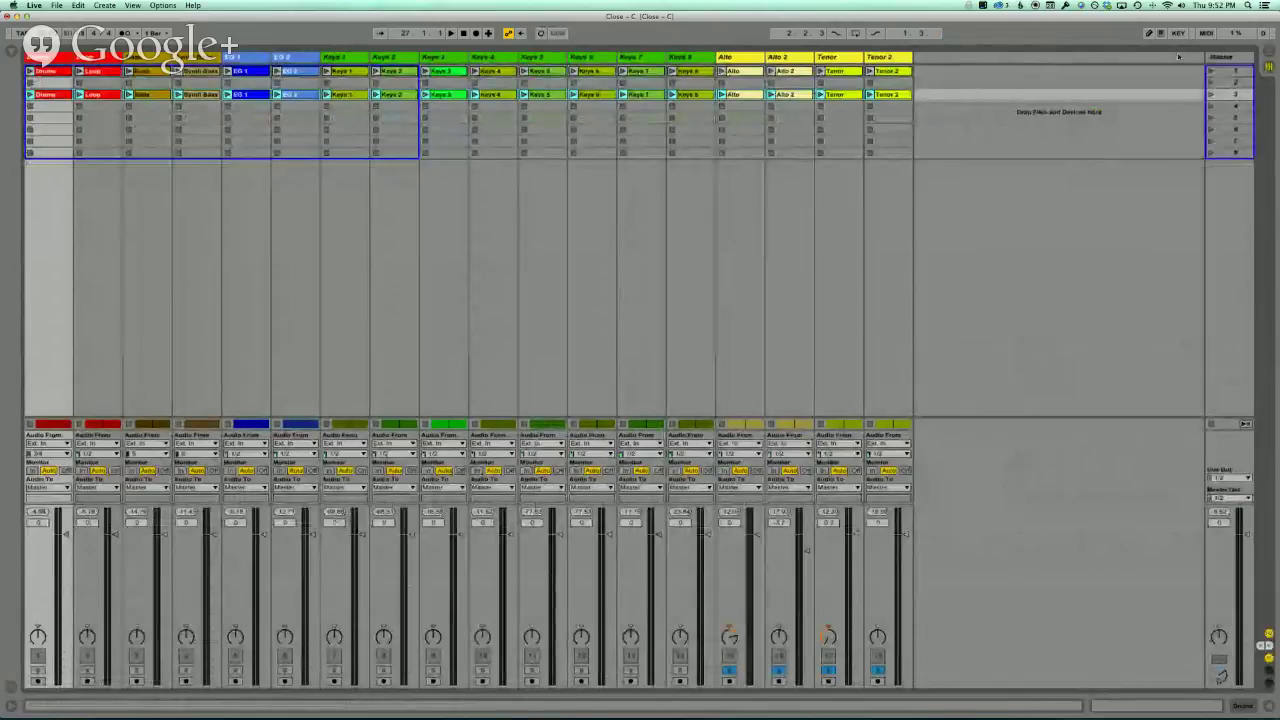
- Launch the first scene, turn off solo on the four vocal tracks, and stop playback and all clips
{"action": "left_click", "coordinate": [1211, 72]}
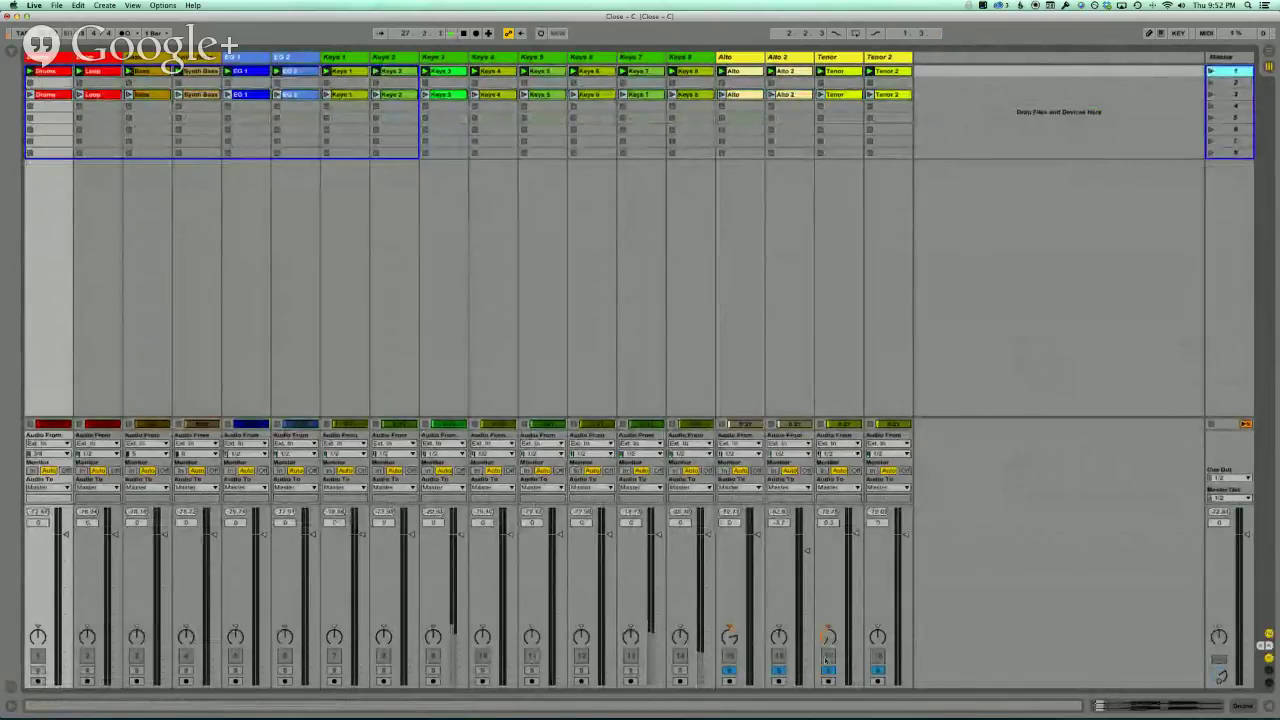
{"action": "left_click", "coordinate": [740, 676]}
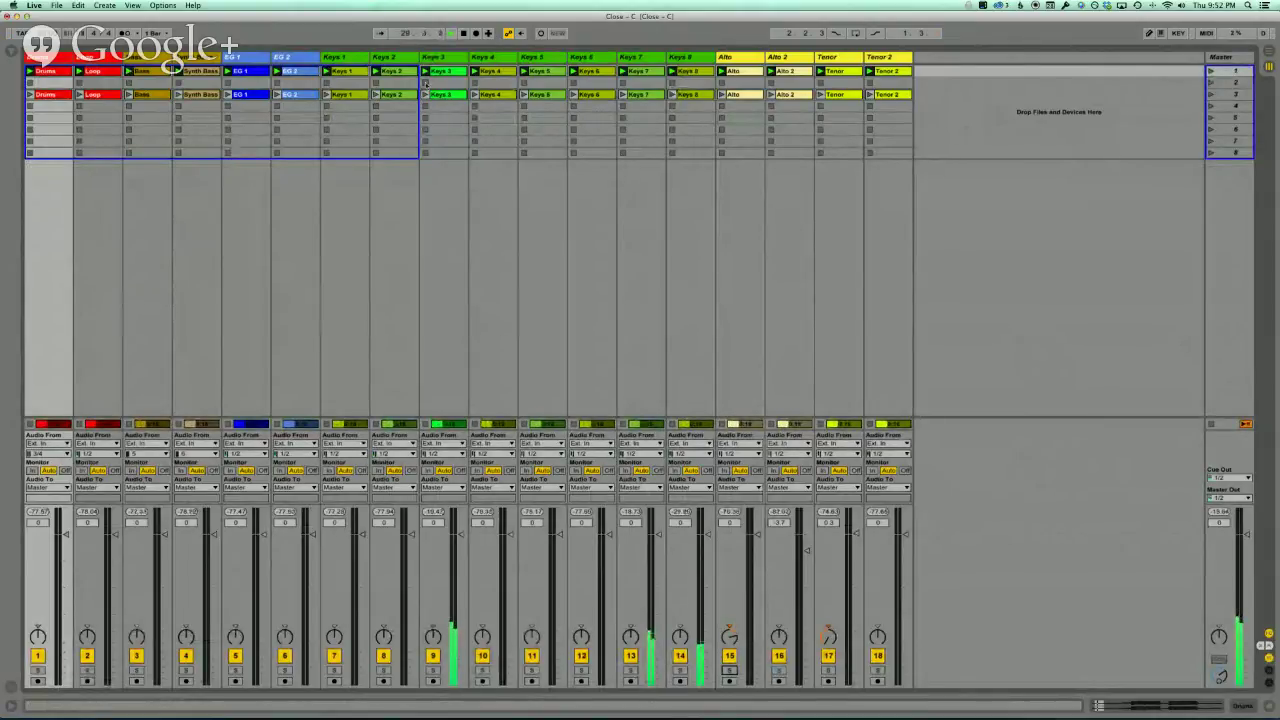
{"action": "key", "text": "space"}
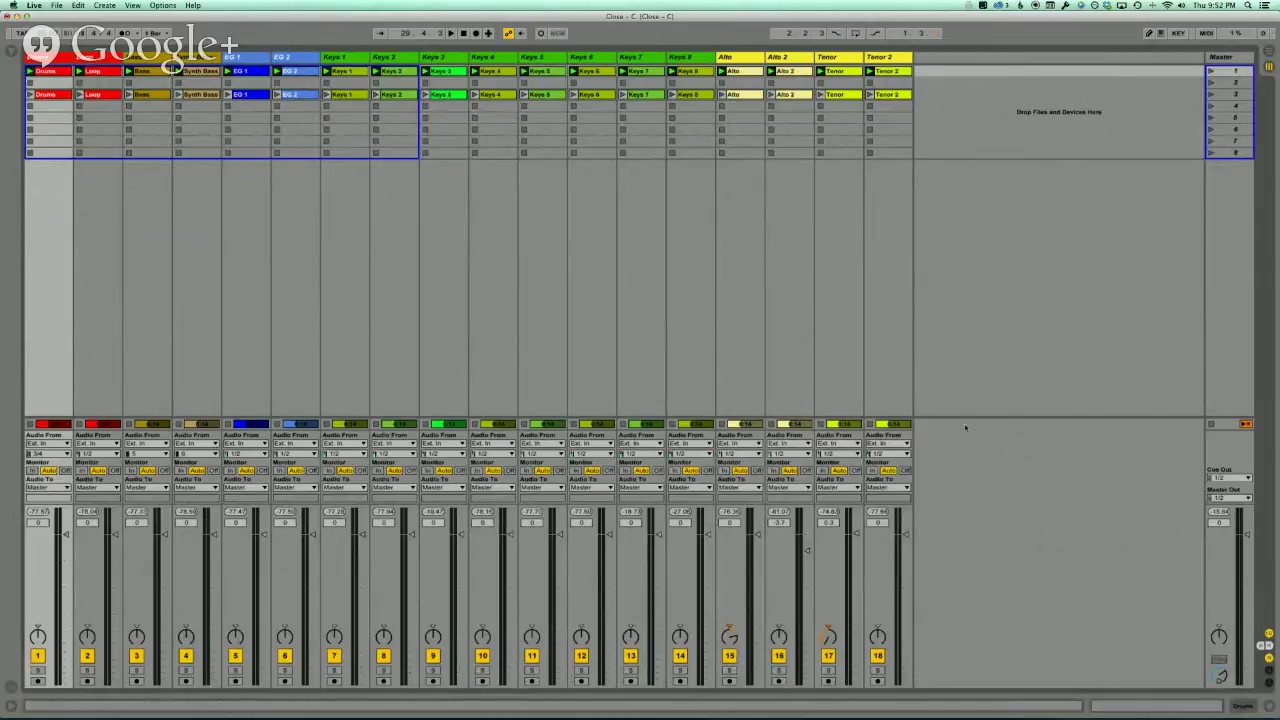
{"action": "left_click", "coordinate": [868, 424]}
{"action": "left_click", "coordinate": [1211, 425]}
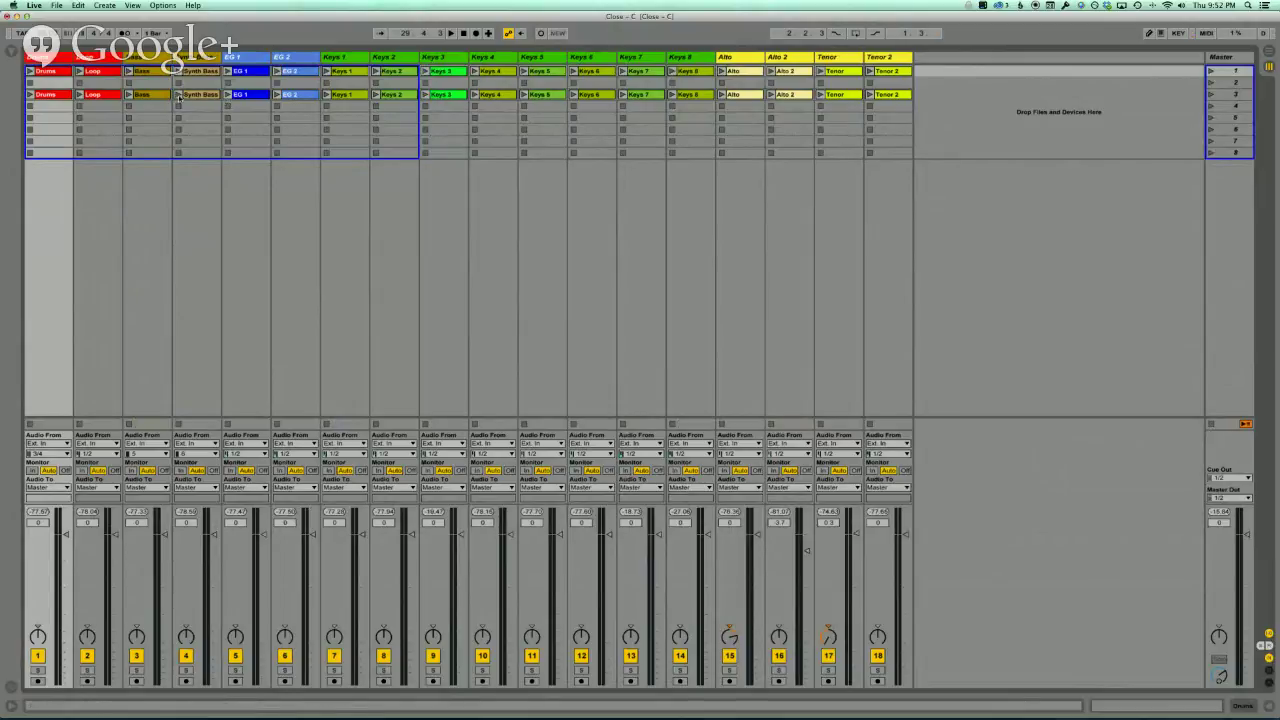
- Audition the Synth Bass and Keys 5 clips of the third scene, and stop both clips
{"action": "left_click", "coordinate": [178, 95]}
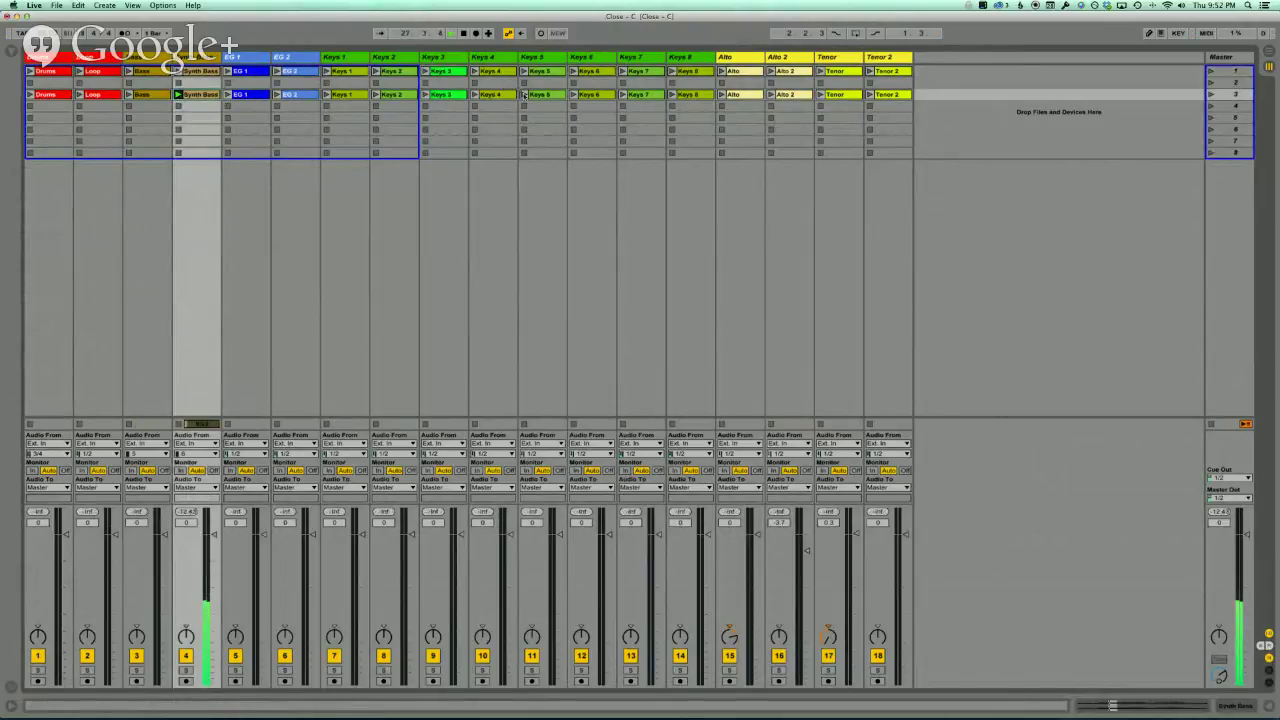
{"action": "left_click", "coordinate": [523, 94]}
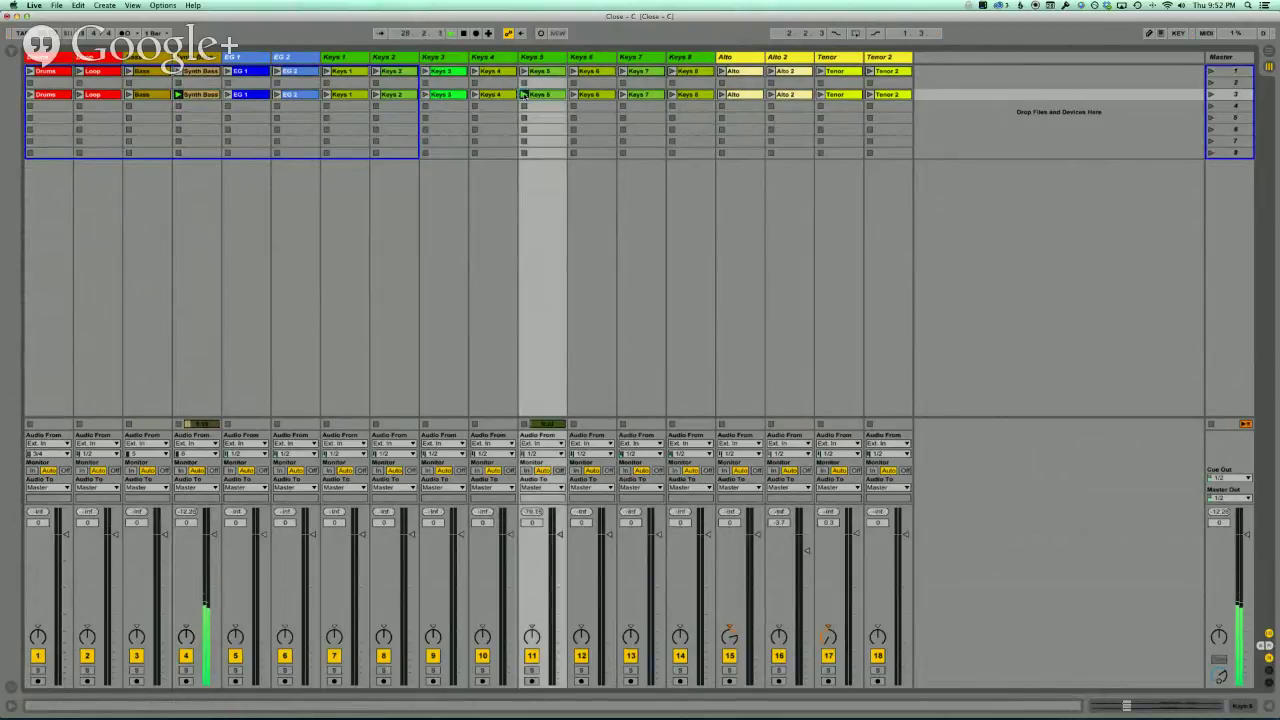
{"action": "key", "text": "space"}
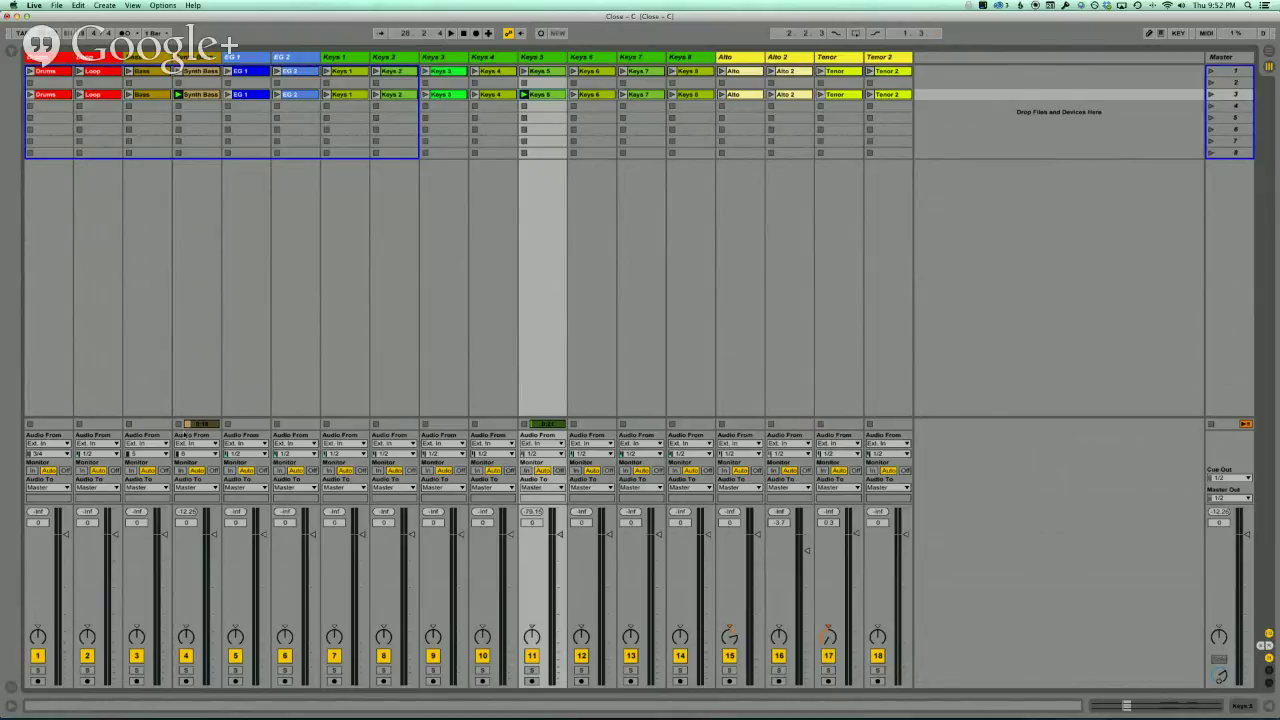
{"action": "left_click", "coordinate": [177, 424]}
{"action": "left_click", "coordinate": [526, 425]}
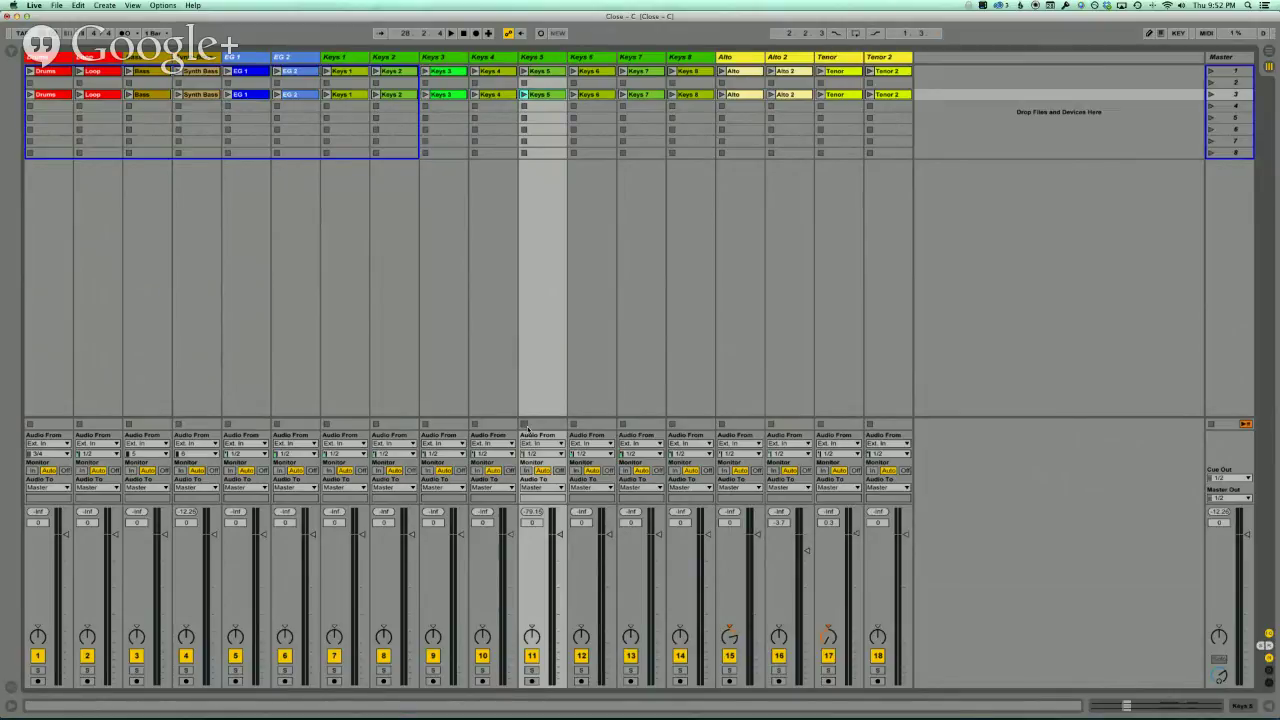
- Delete all clips from the Arrangement while keeping the Session clips
{"action": "key", "text": "Tab"}
{"action": "key", "text": "super+a"}
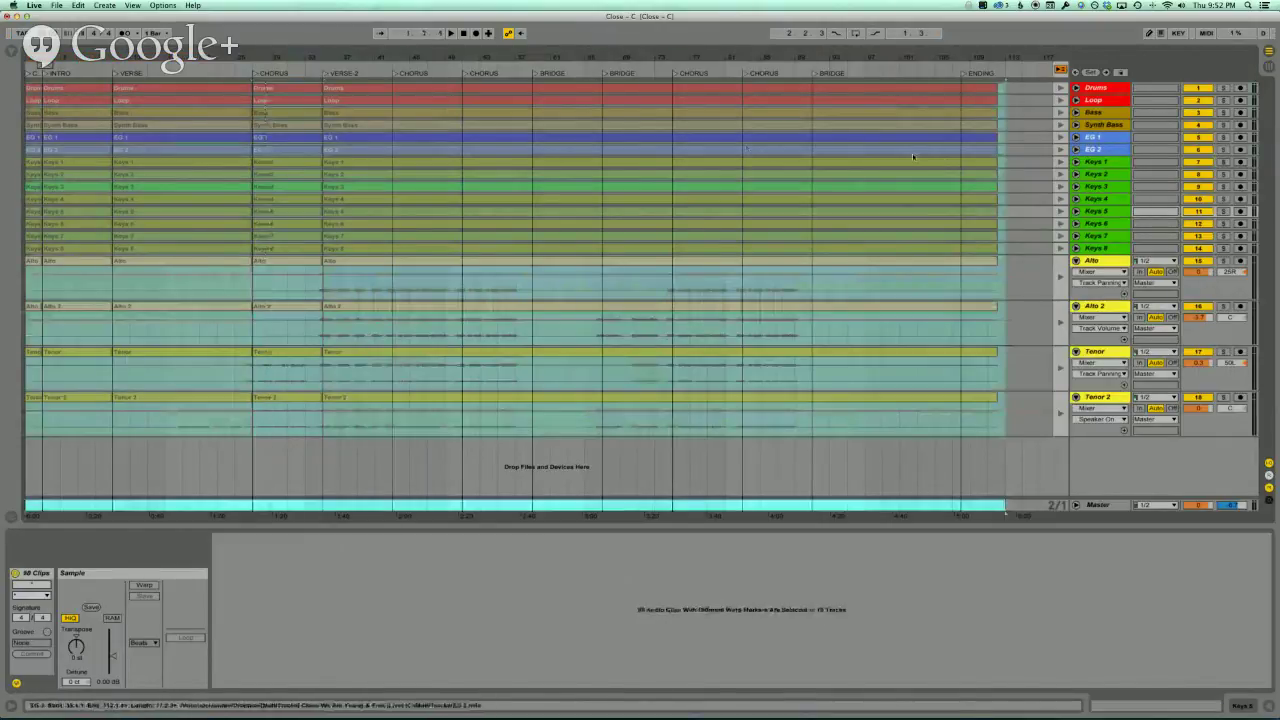
{"action": "key", "text": "Tab"}
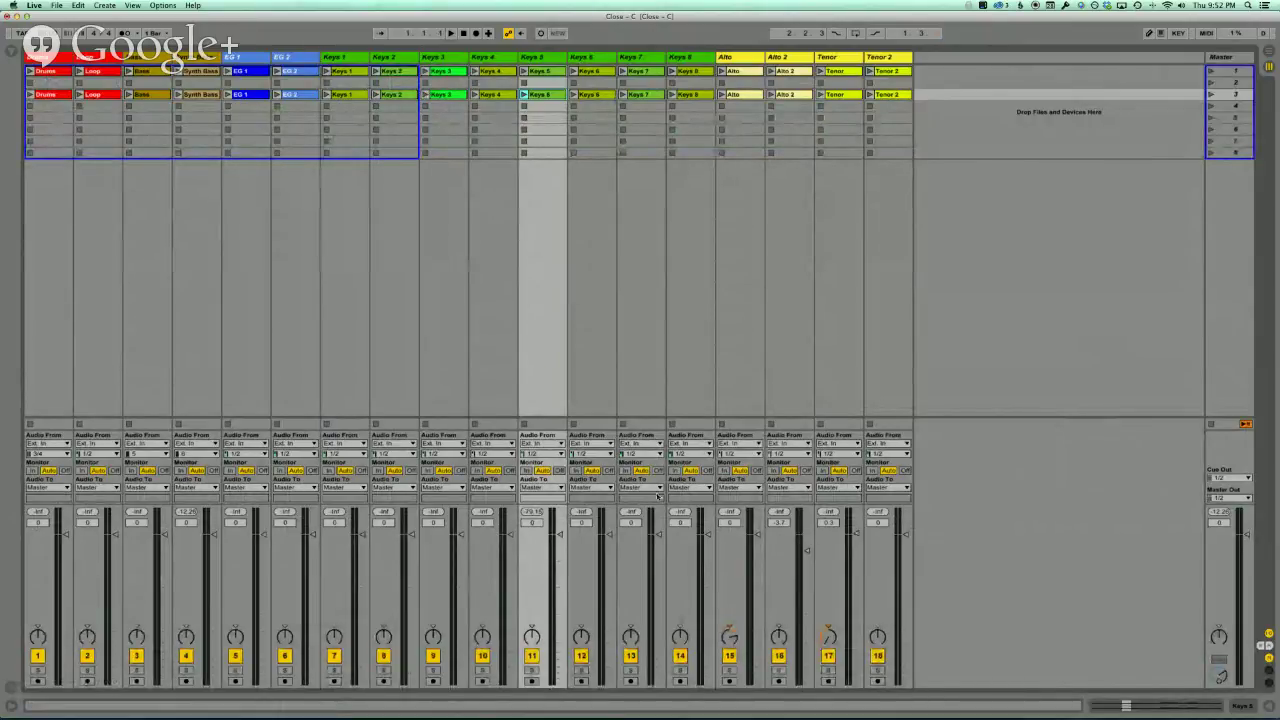
{"action": "key", "text": "Tab"}
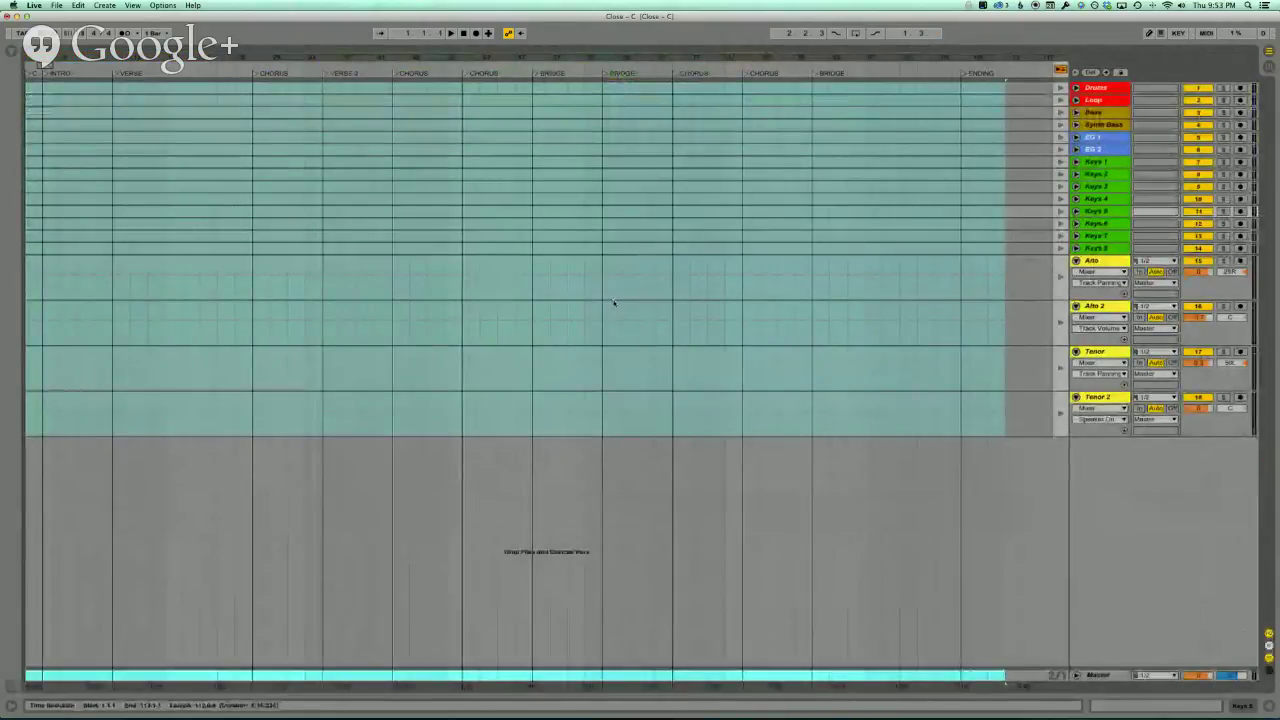
- Start recording the Session performance into the Arrangement, launch the Loop clips, and show the third-scene Loop clip's sample settings
{"action": "key", "text": "Tab"}
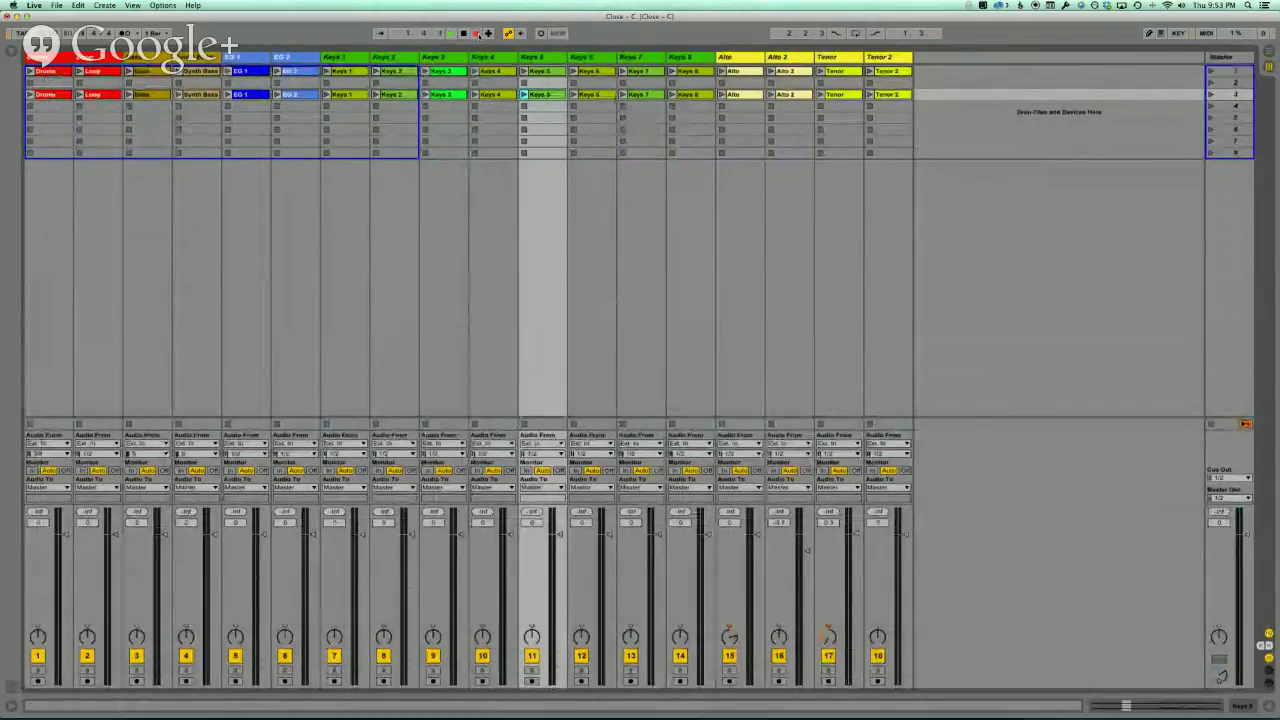
{"action": "left_click", "coordinate": [88, 72]}
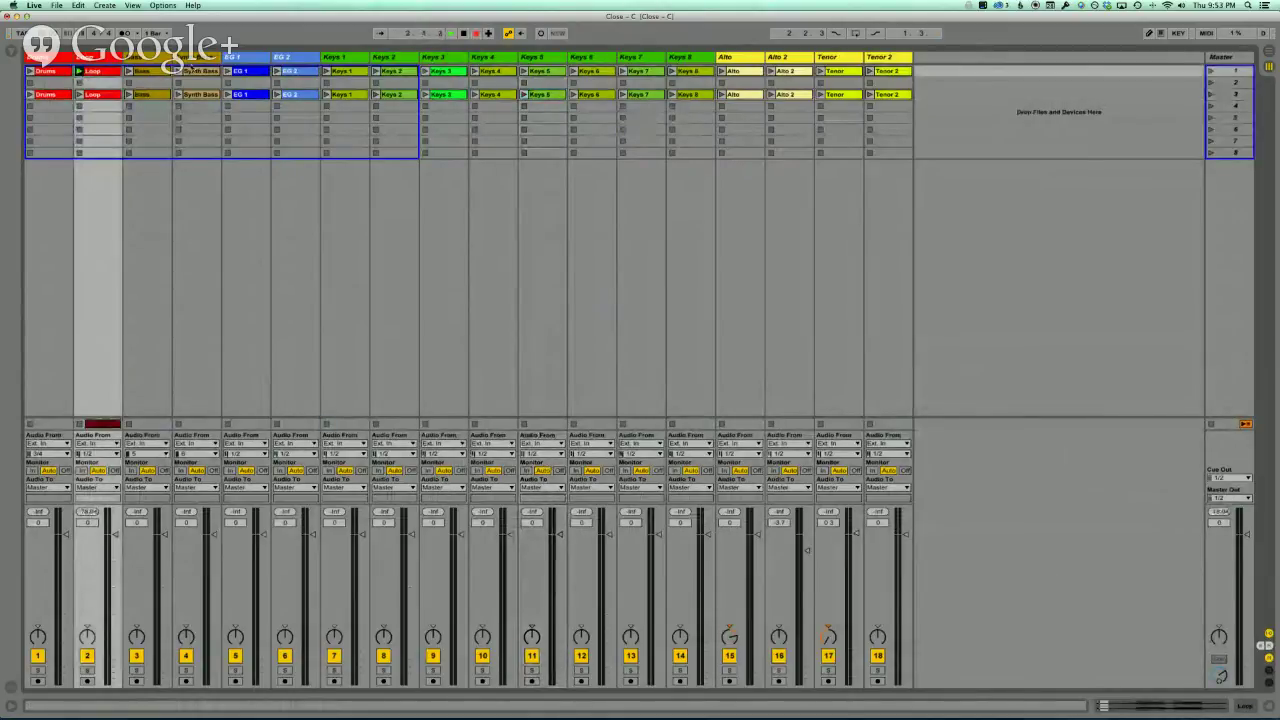
{"action": "double_click", "coordinate": [90, 71]}
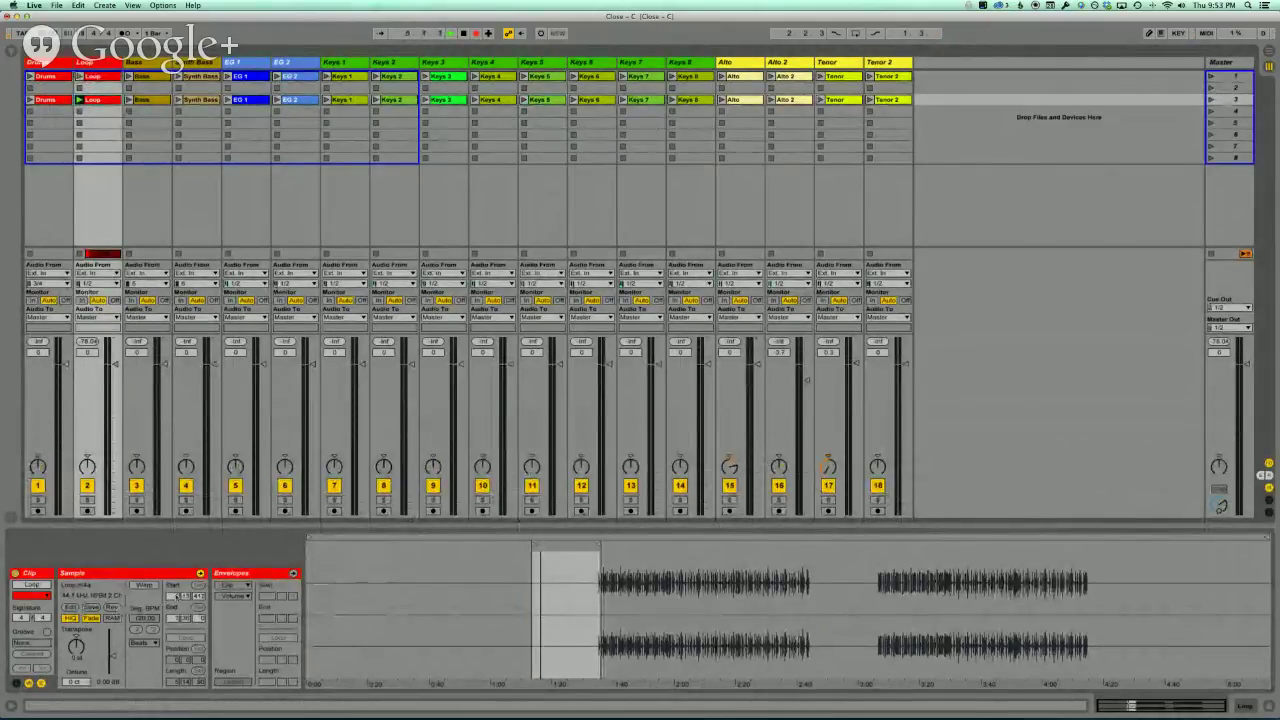
- Move the third-scene Loop clip's start to where its audio begins, adjust its end to cover the audible passage, and relaunch it
{"action": "left_click_drag", "start_coordinate": [173, 596], "coordinate": [174, 612]}
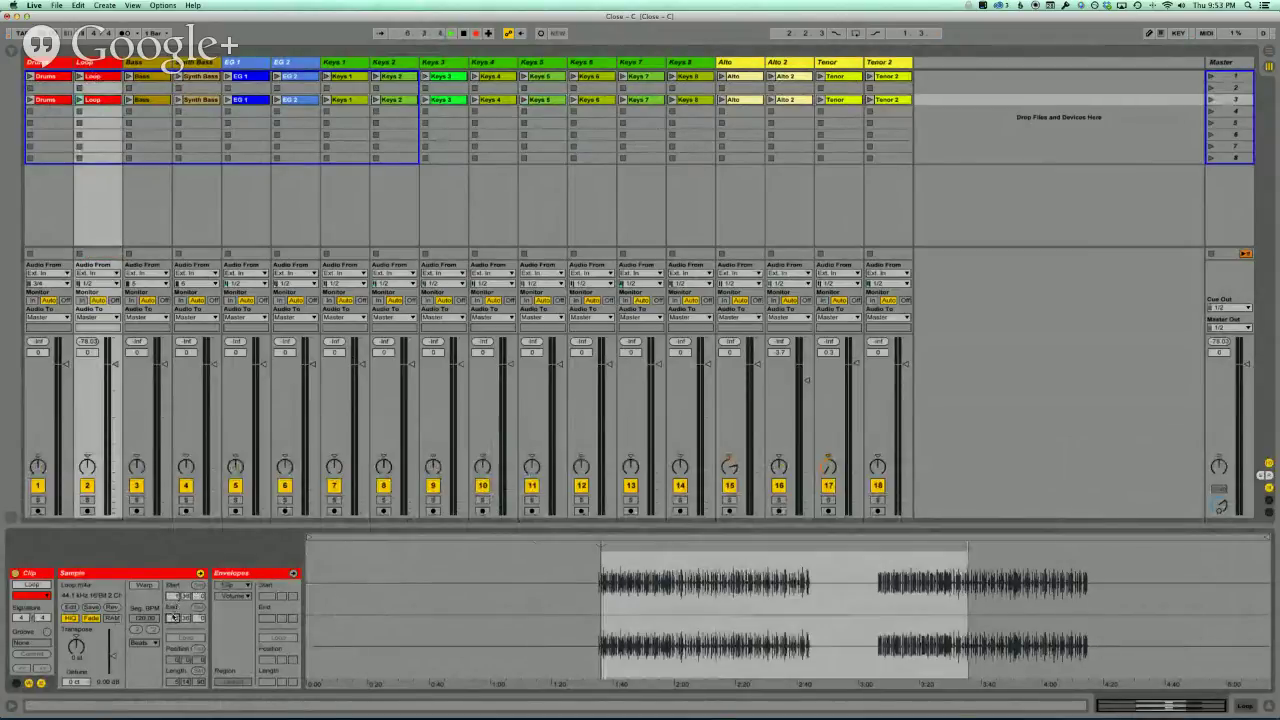
{"action": "left_click", "coordinate": [174, 617]}
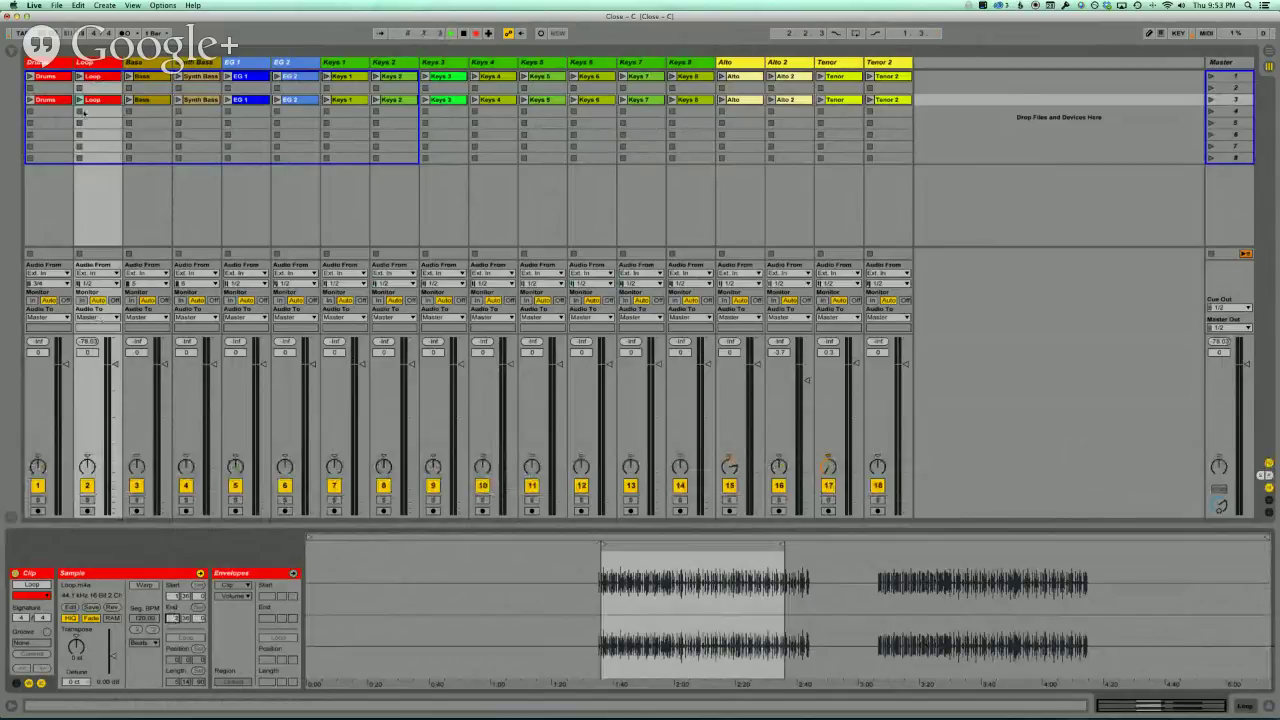
{"action": "left_click", "coordinate": [79, 100]}
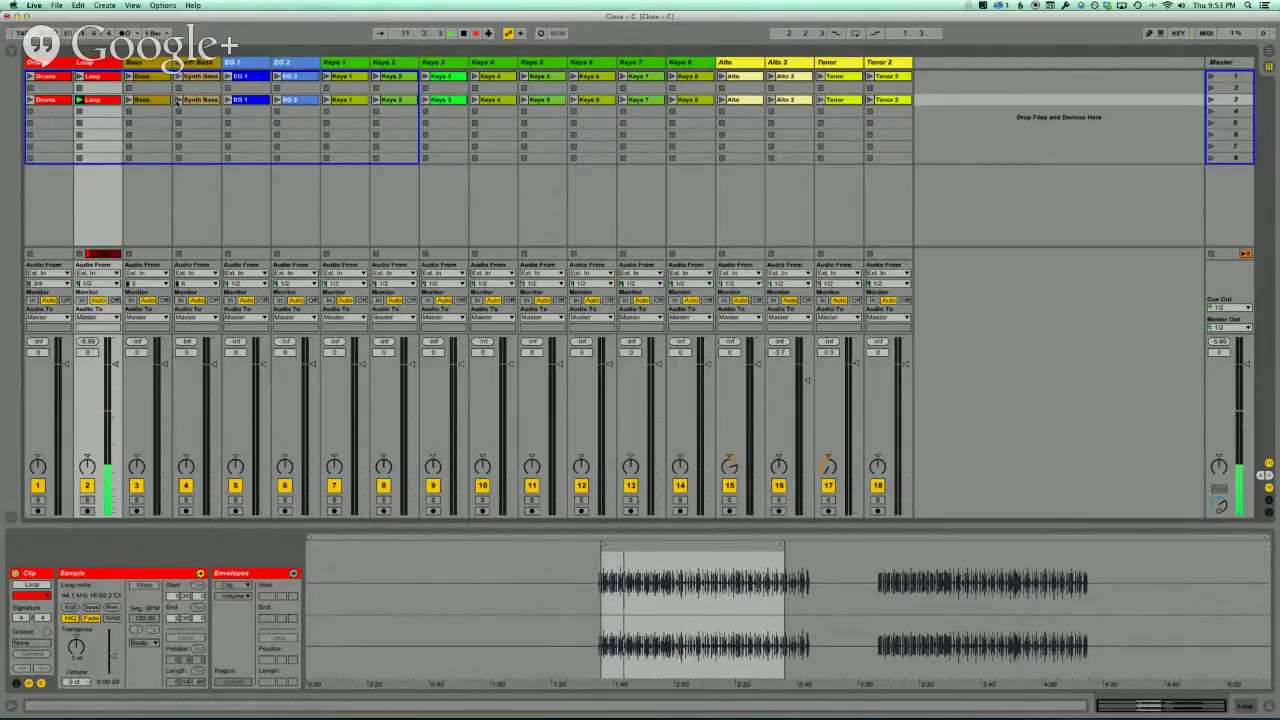
- Record the third scene's Synth Bass and Keys 3 clips while raising the Keys 3 volume to 6 dB and changing its panning
{"action": "left_click", "coordinate": [178, 100]}
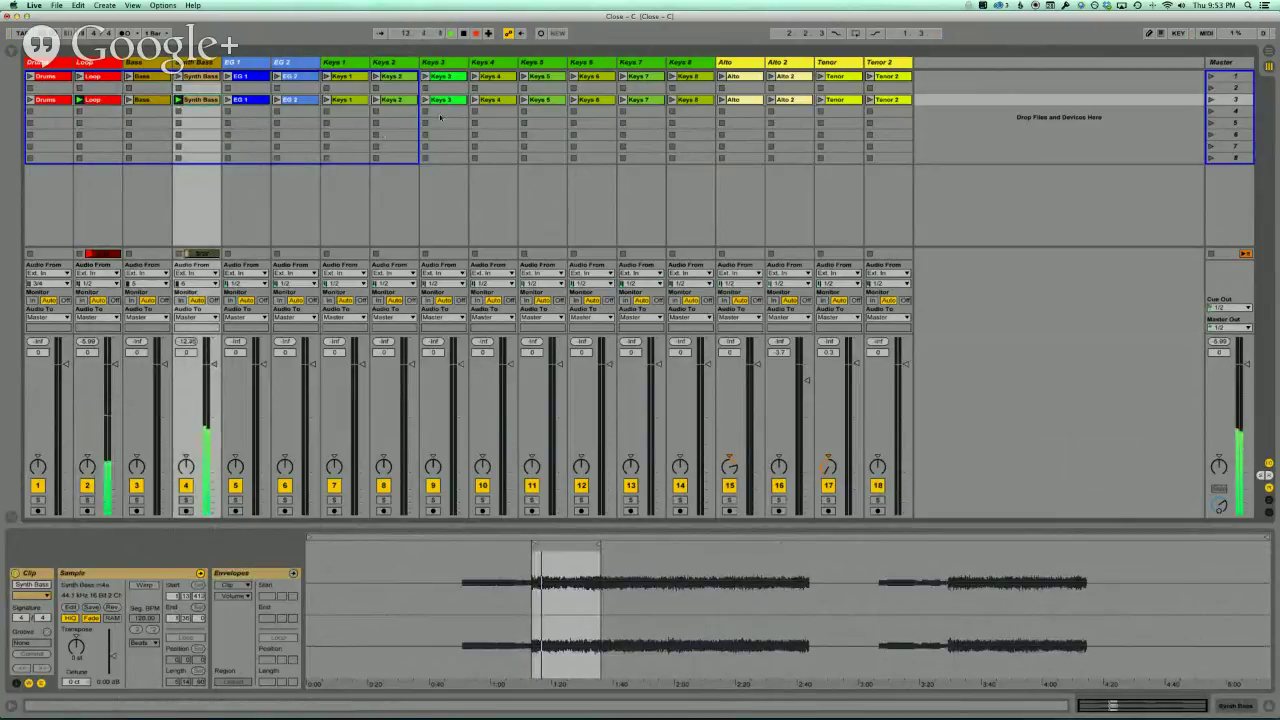
{"action": "left_click", "coordinate": [425, 100]}
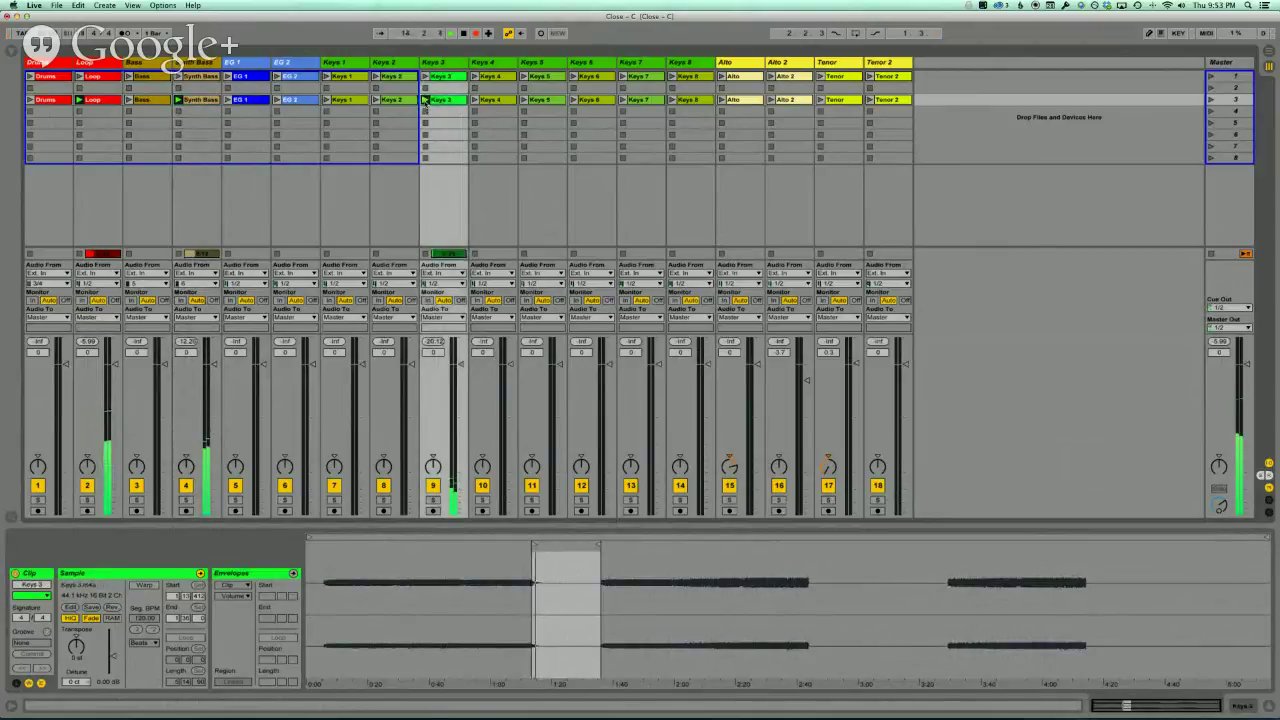
{"action": "left_click_drag", "start_coordinate": [457, 357], "coordinate": [457, 370]}
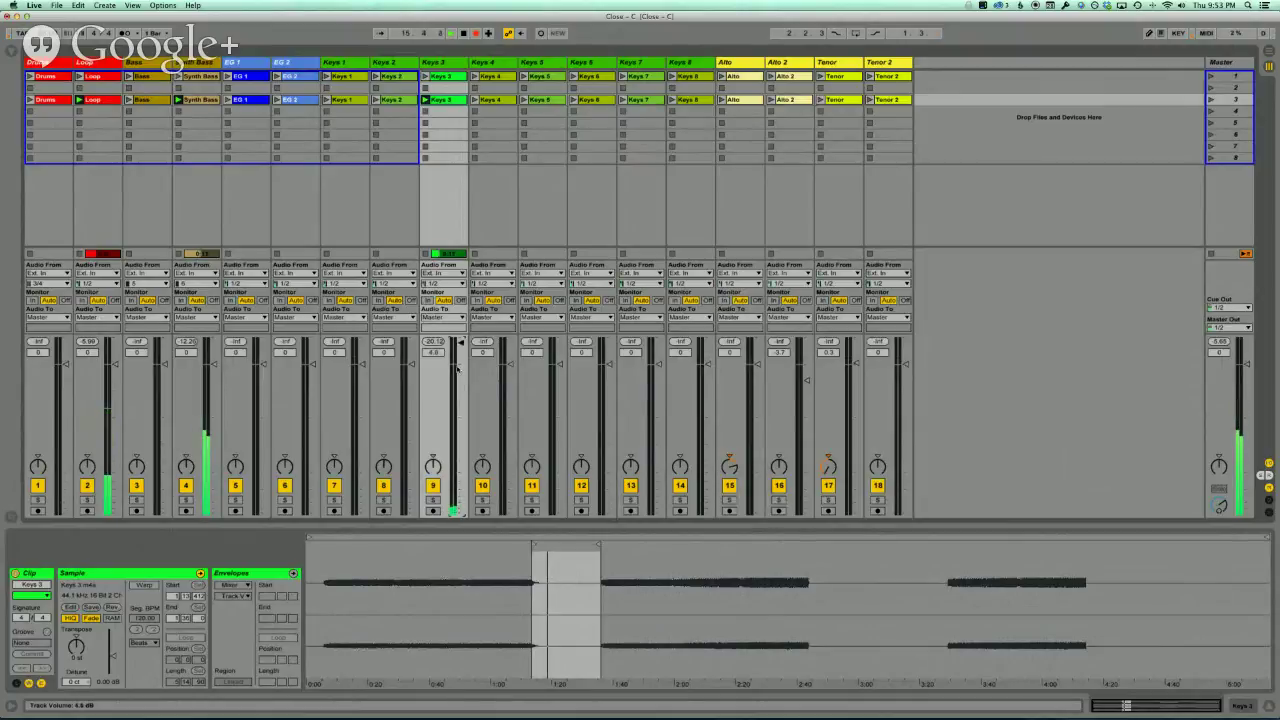
{"action": "left_click_drag", "start_coordinate": [433, 466], "coordinate": [435, 467]}
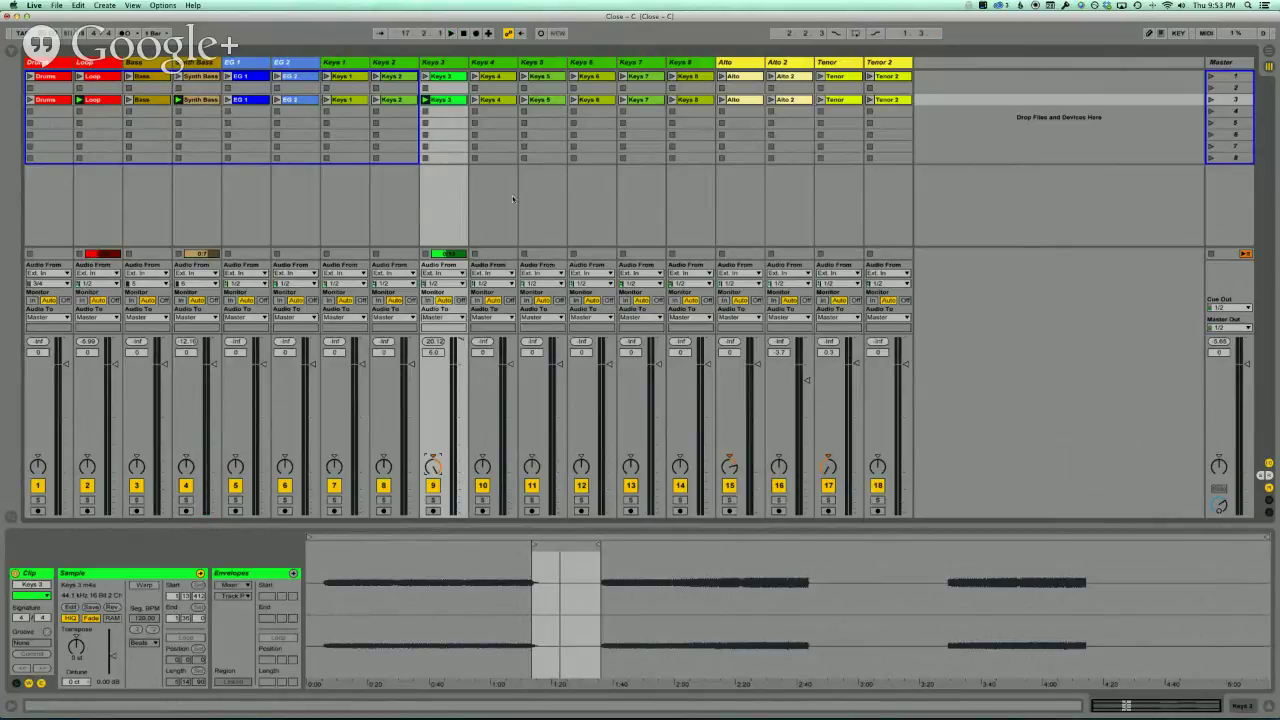
- Return playback to the Arrangement's recorded material and expand the Keys 3 track to a tall height for editing its panning automation
{"action": "key", "text": "Tab"}
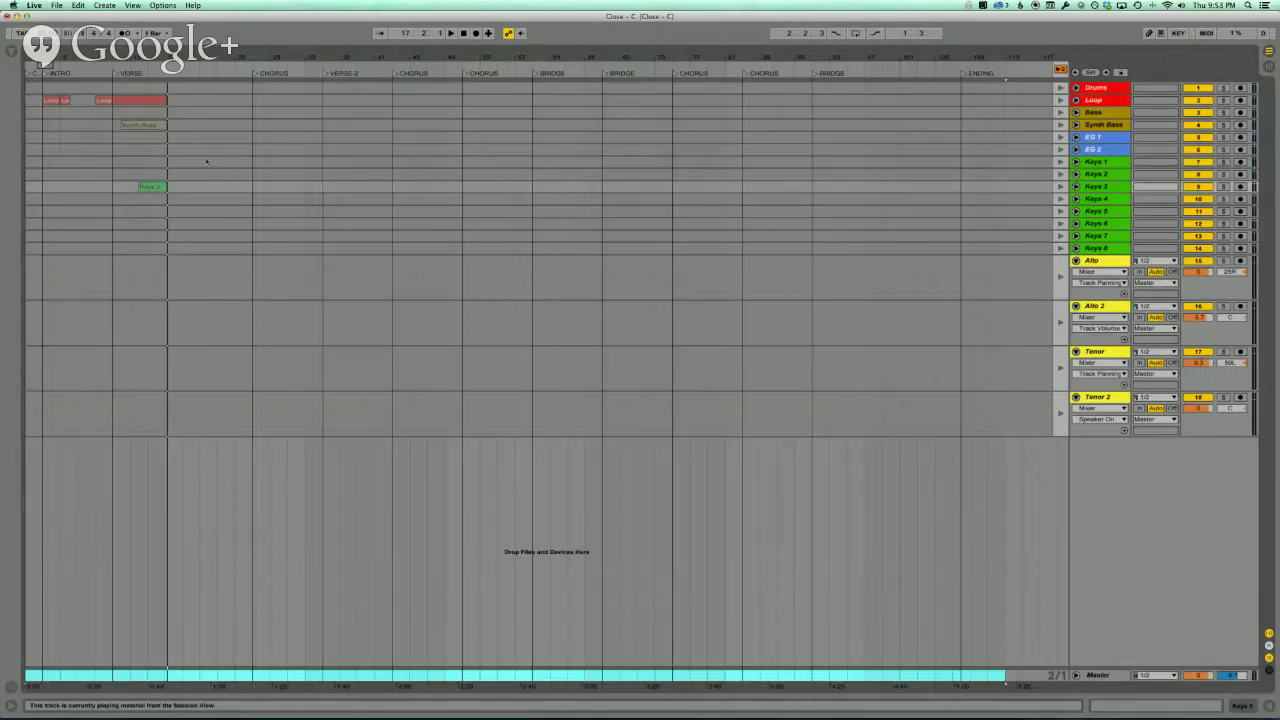
{"action": "key", "text": "plus"}
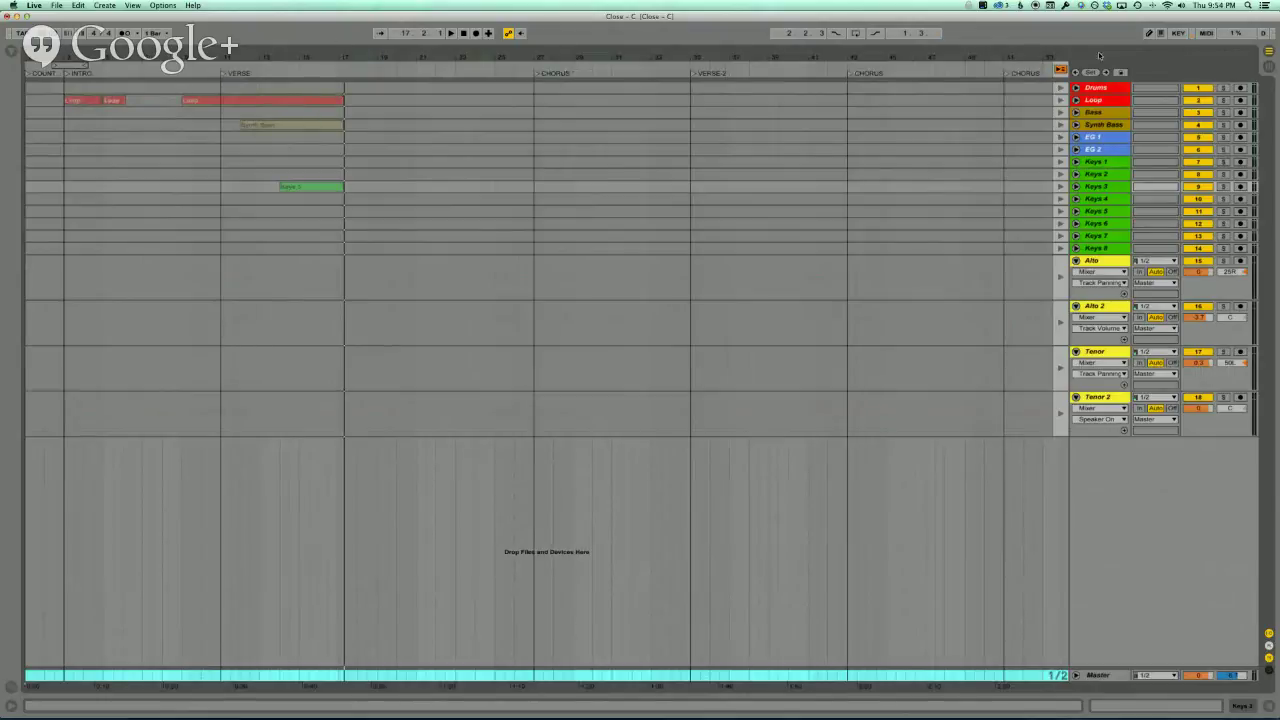
{"action": "left_click", "coordinate": [1064, 142]}
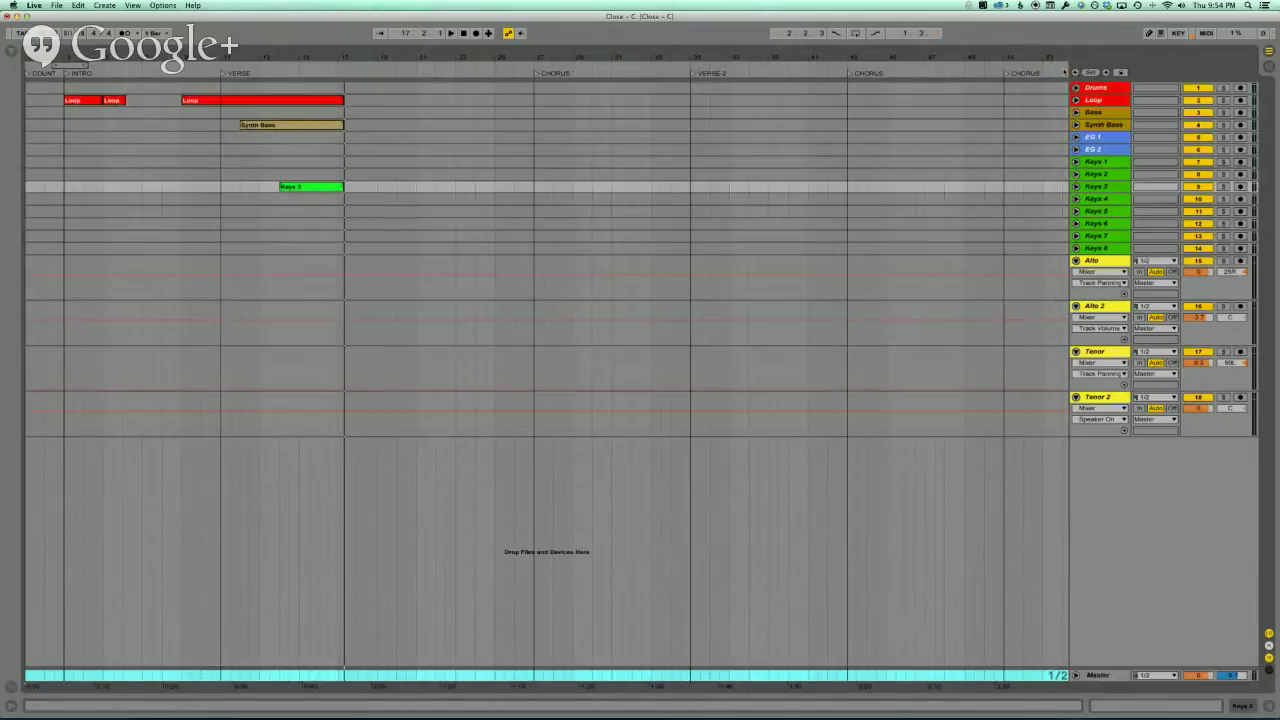
{"action": "left_click", "coordinate": [1076, 186]}
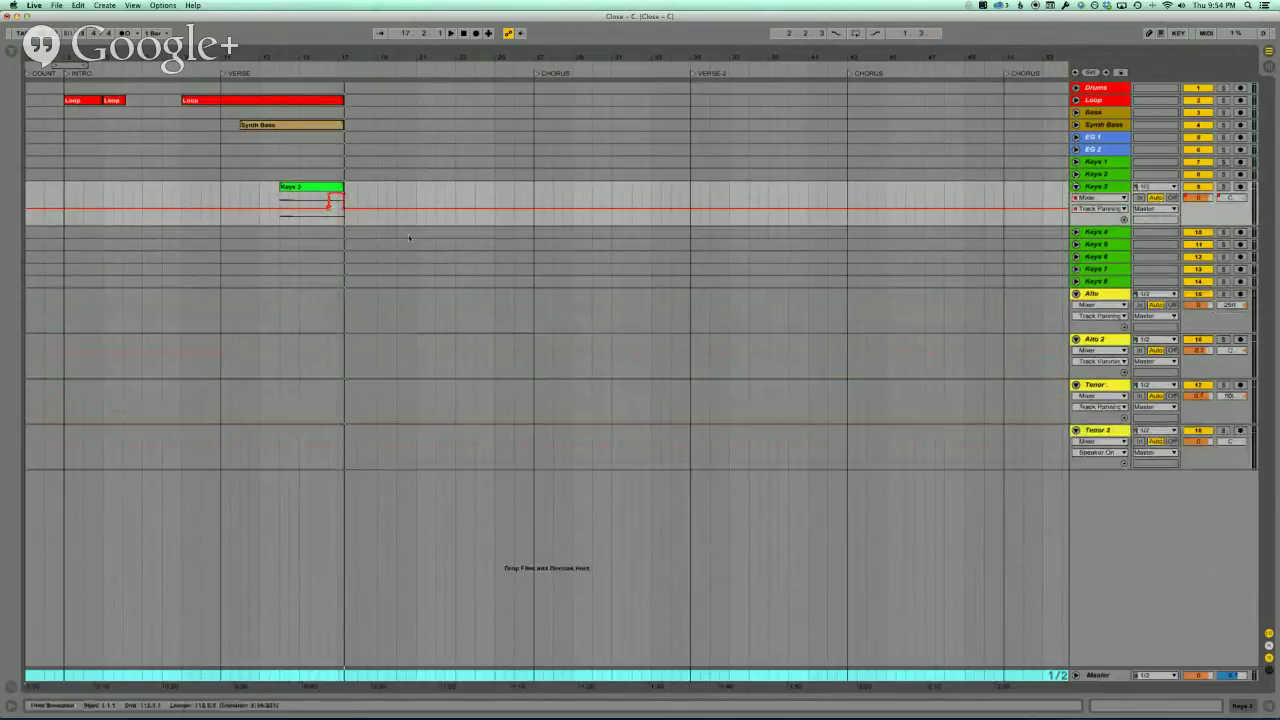
{"action": "left_click_drag", "start_coordinate": [334, 54], "coordinate": [337, 55]}
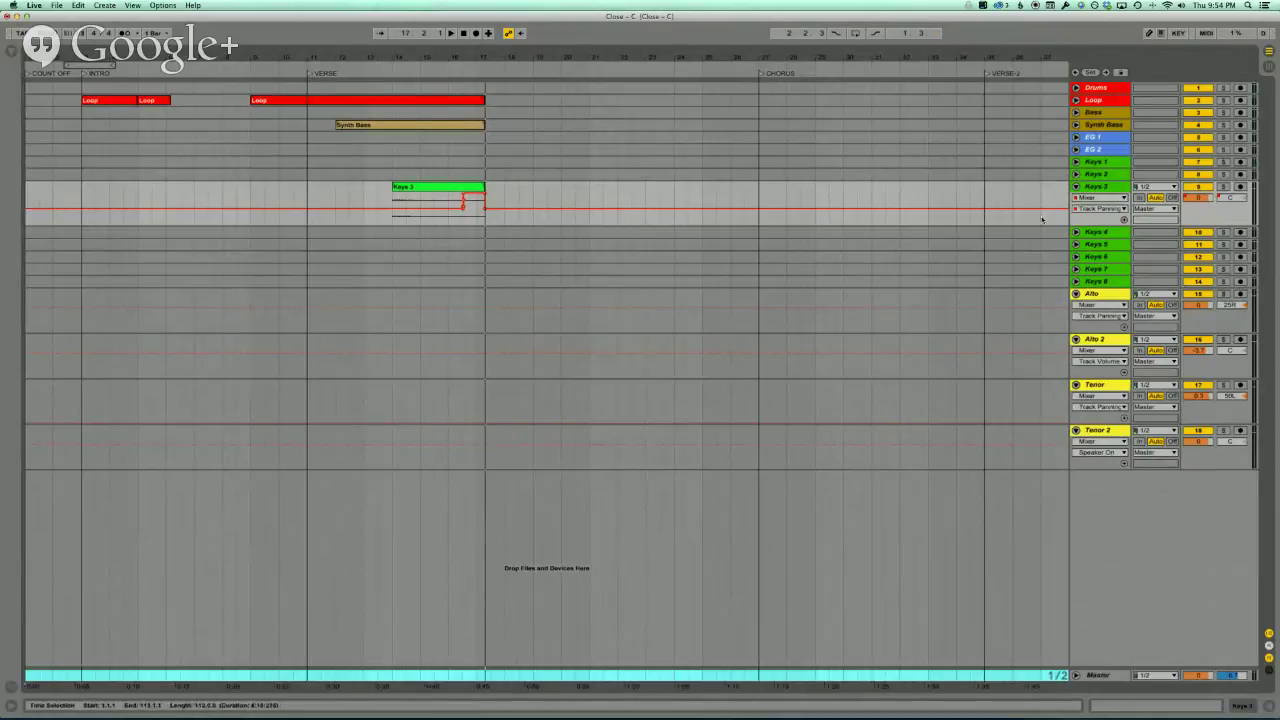
{"action": "left_click_drag", "start_coordinate": [1090, 222], "coordinate": [1090, 458]}
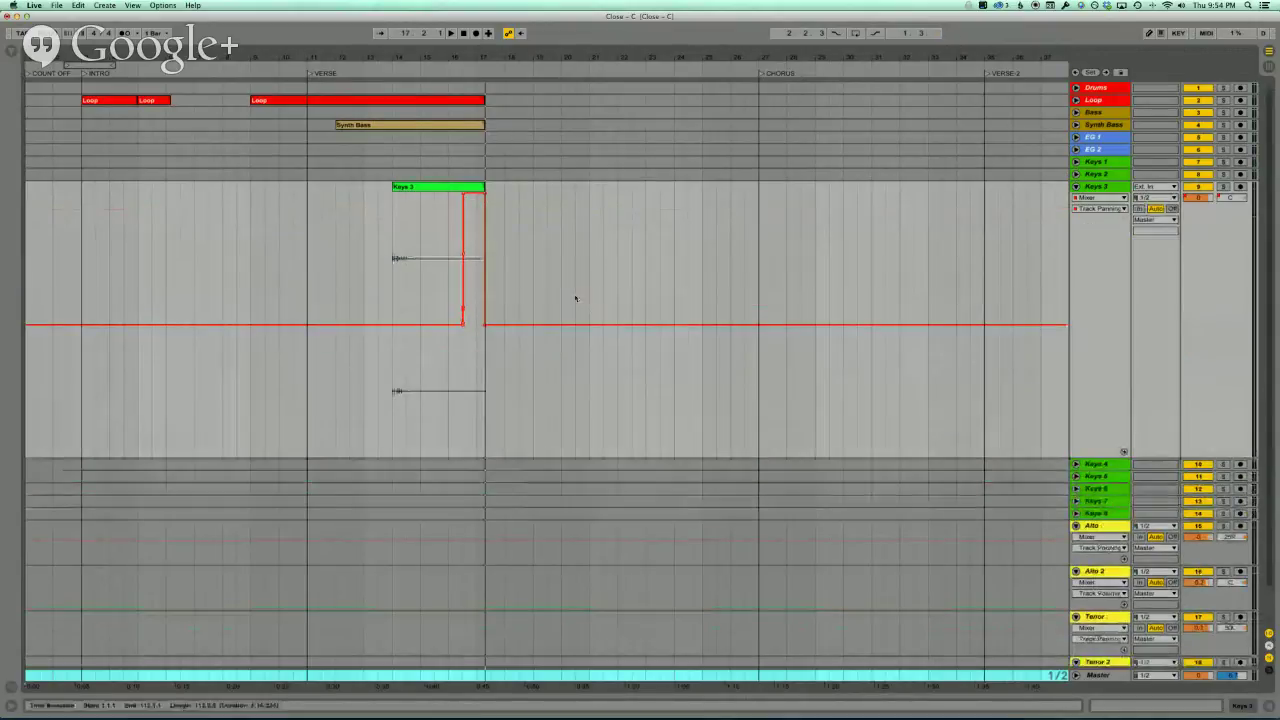
- Edit the Keys 3 panning envelope around 16.3 by lowering the plateau, removing two ramp breakpoints and drawing a short high step
{"action": "mouse_move", "coordinate": [474, 196]}
{"action": "left_mouse_down"}
{"action": "mouse_move", "coordinate": [474, 250]}
{"action": "mouse_move", "coordinate": [474, 221]}
{"action": "left_mouse_up"}
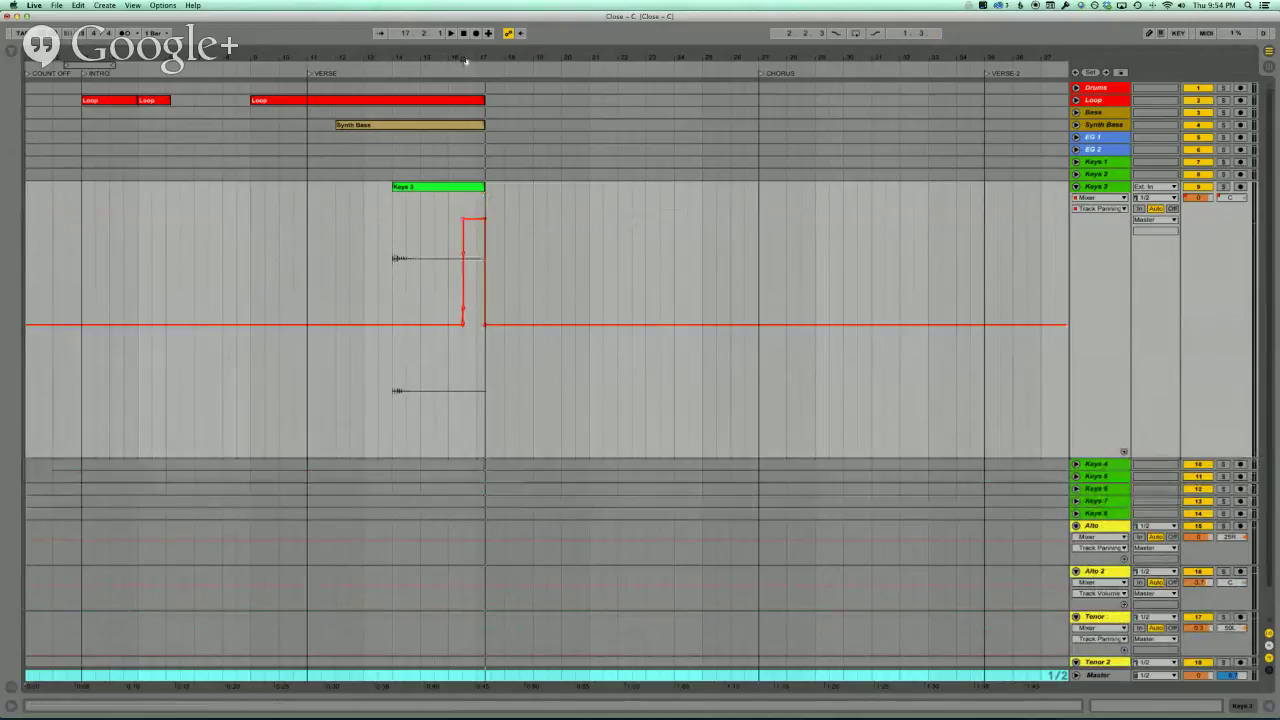
{"action": "left_click_drag", "start_coordinate": [463, 60], "coordinate": [463, 58]}
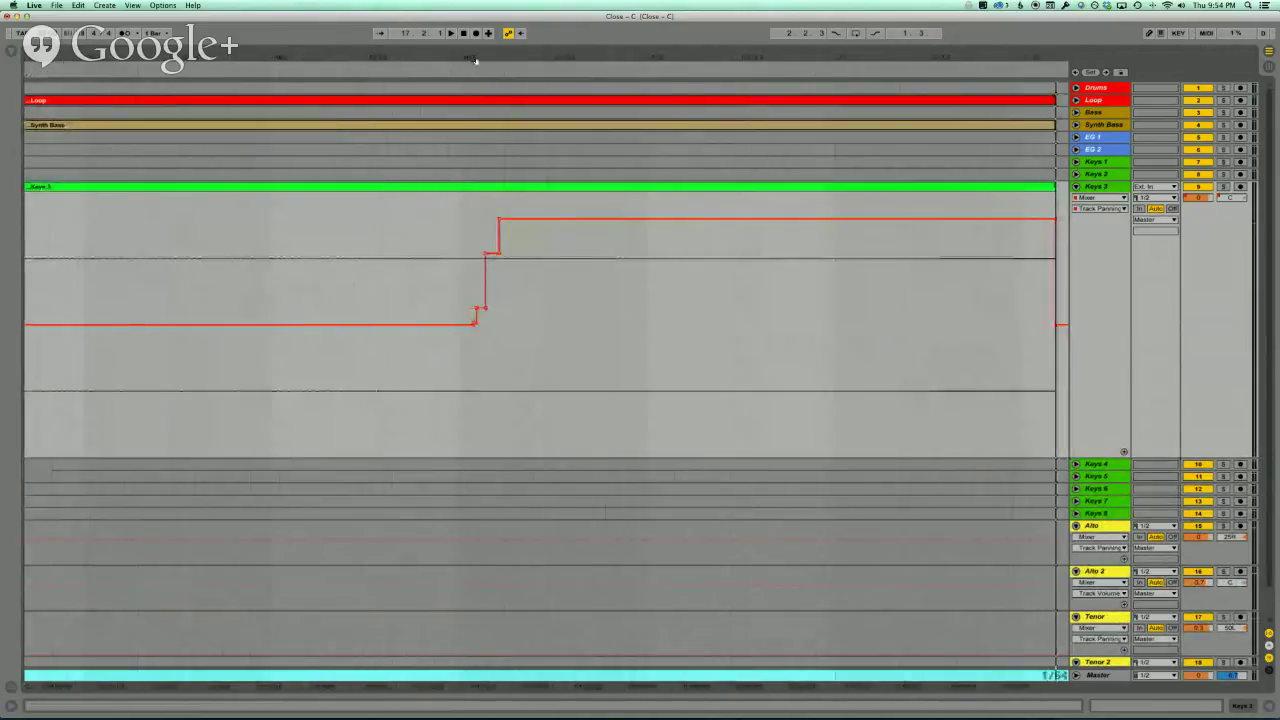
{"action": "left_click", "coordinate": [486, 254]}
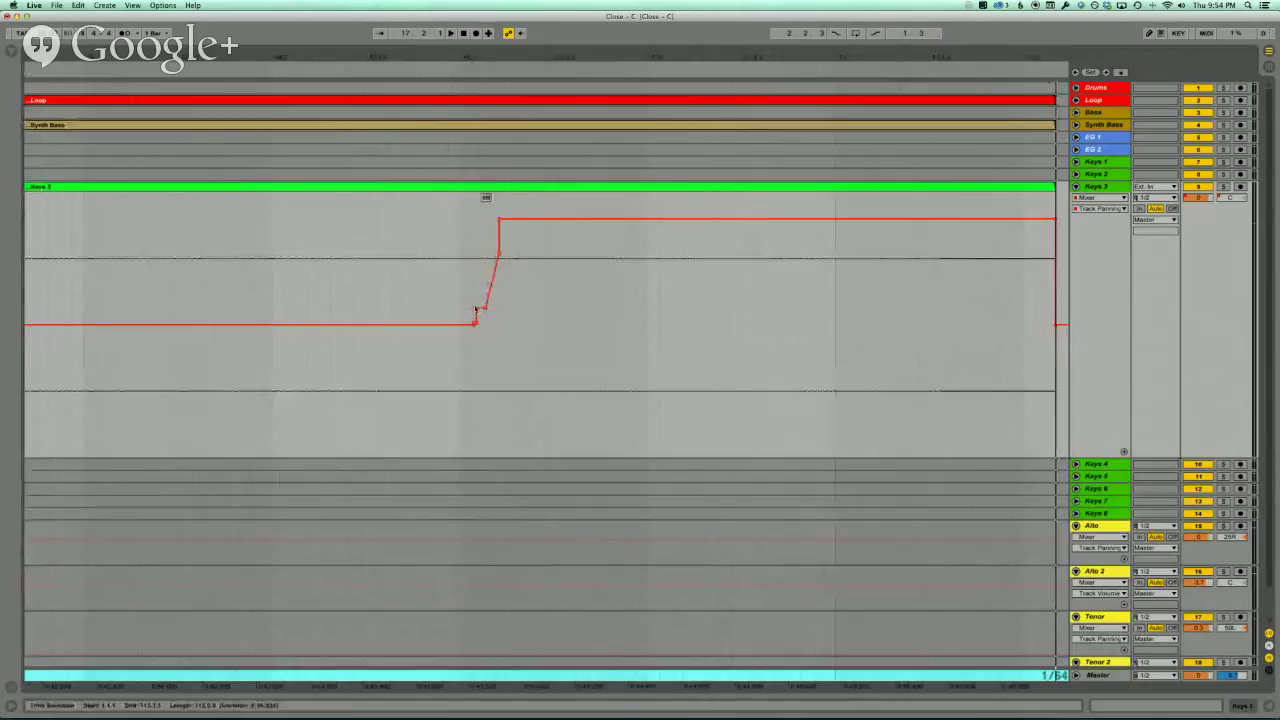
{"action": "left_click", "coordinate": [477, 308]}
{"action": "key", "text": "super+b"}
{"action": "left_click", "coordinate": [470, 215]}
{"action": "key", "text": "super+b"}
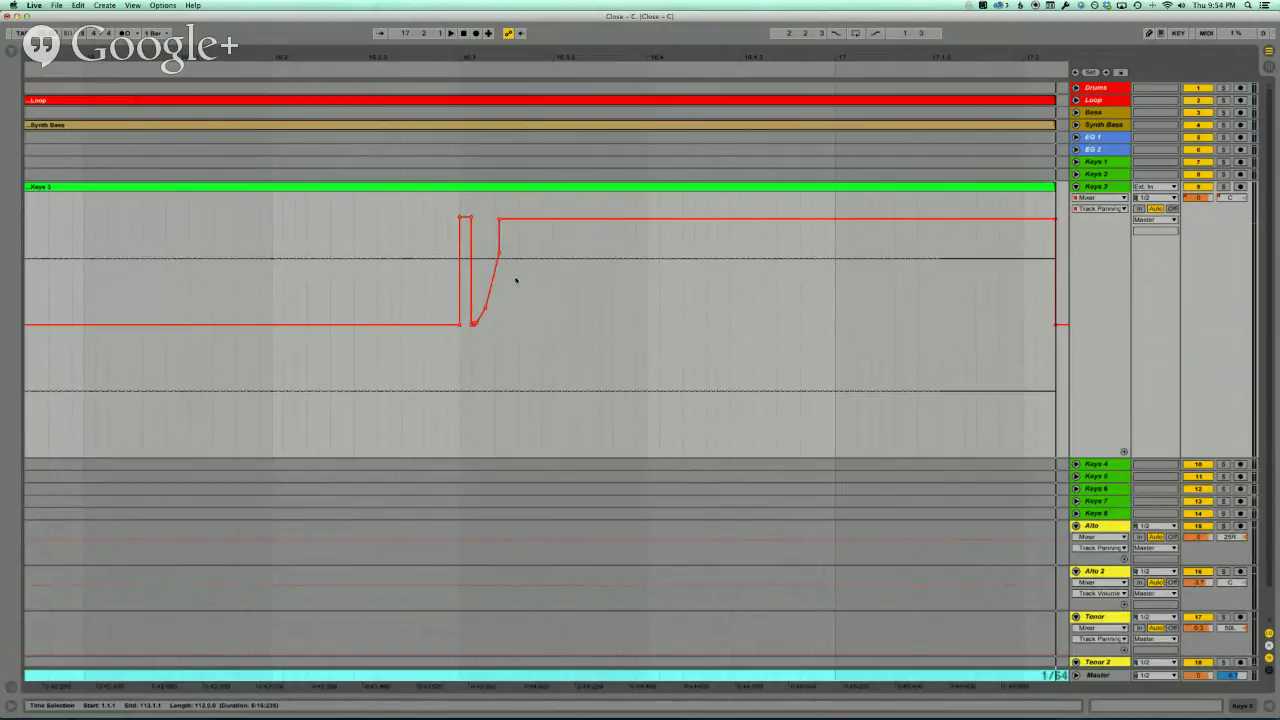
- Try deleting the Keys 3 panning automation just after 16.3, first alone and then together with the clip audio, undoing each deletion
{"action": "left_click_drag", "start_coordinate": [517, 277], "coordinate": [464, 277]}
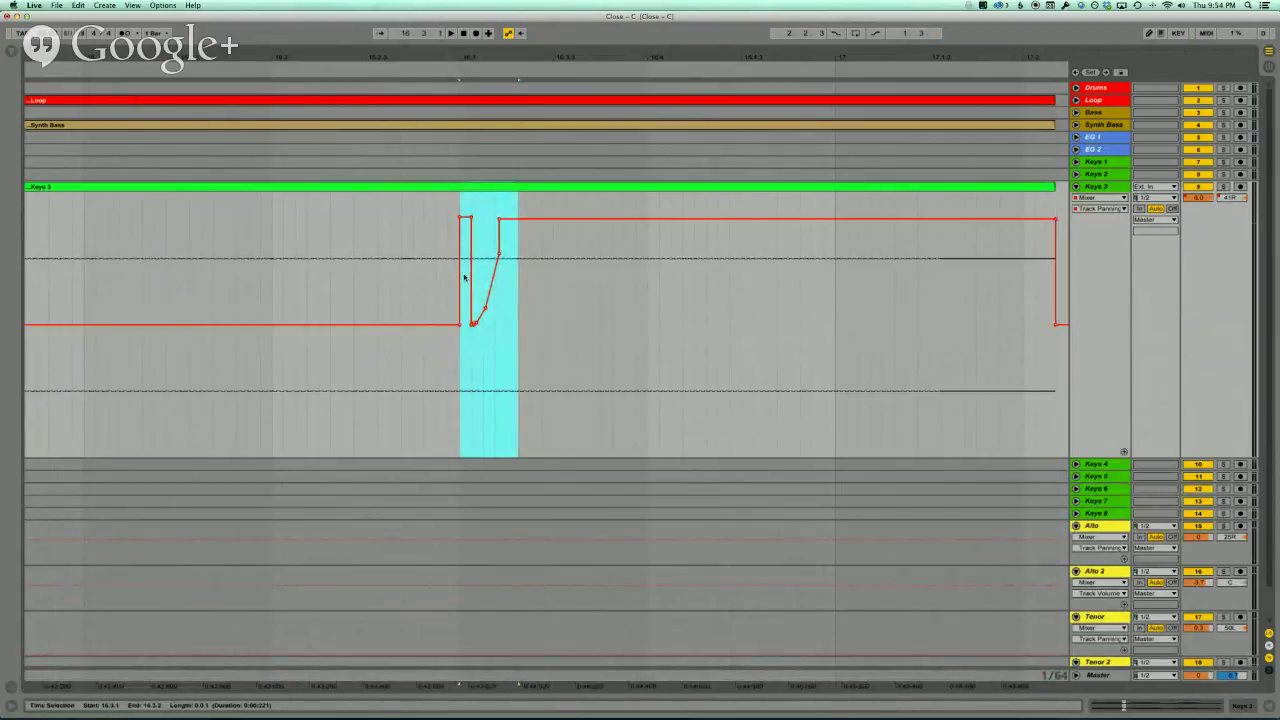
{"action": "key", "text": "BackSpace"}
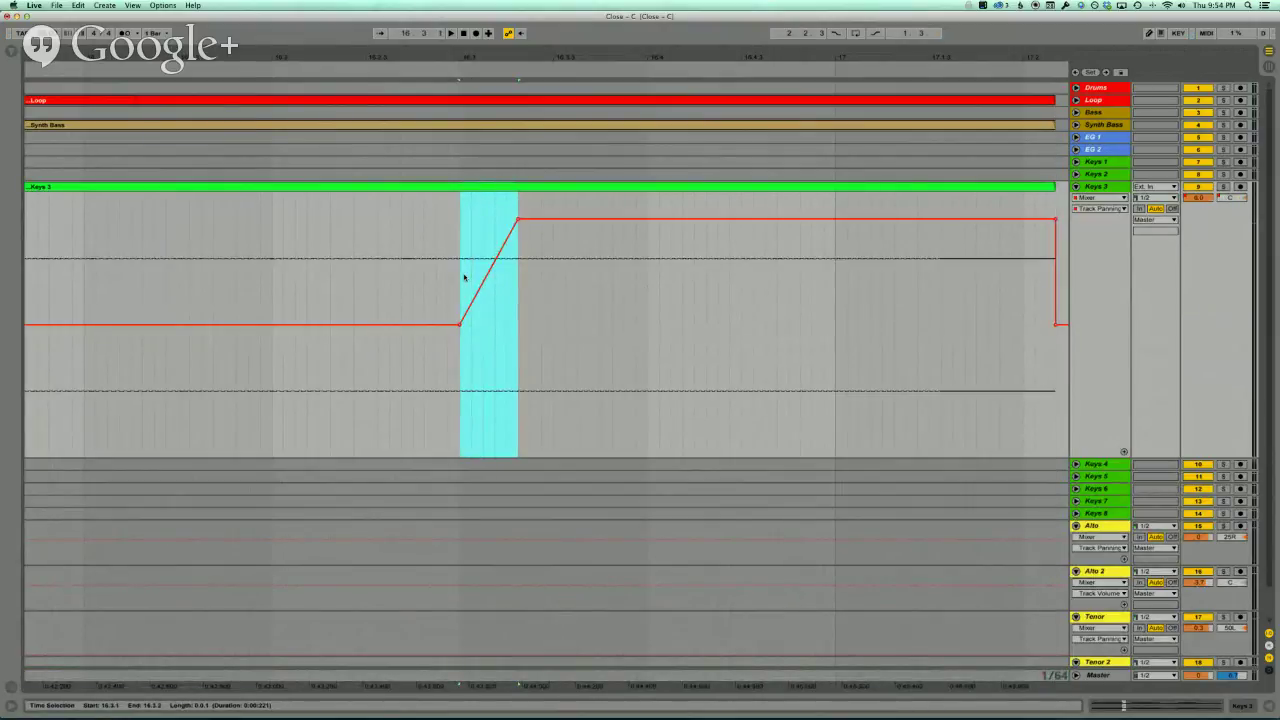
{"action": "key", "text": "super+z"}
{"action": "key", "text": "BackSpace"}
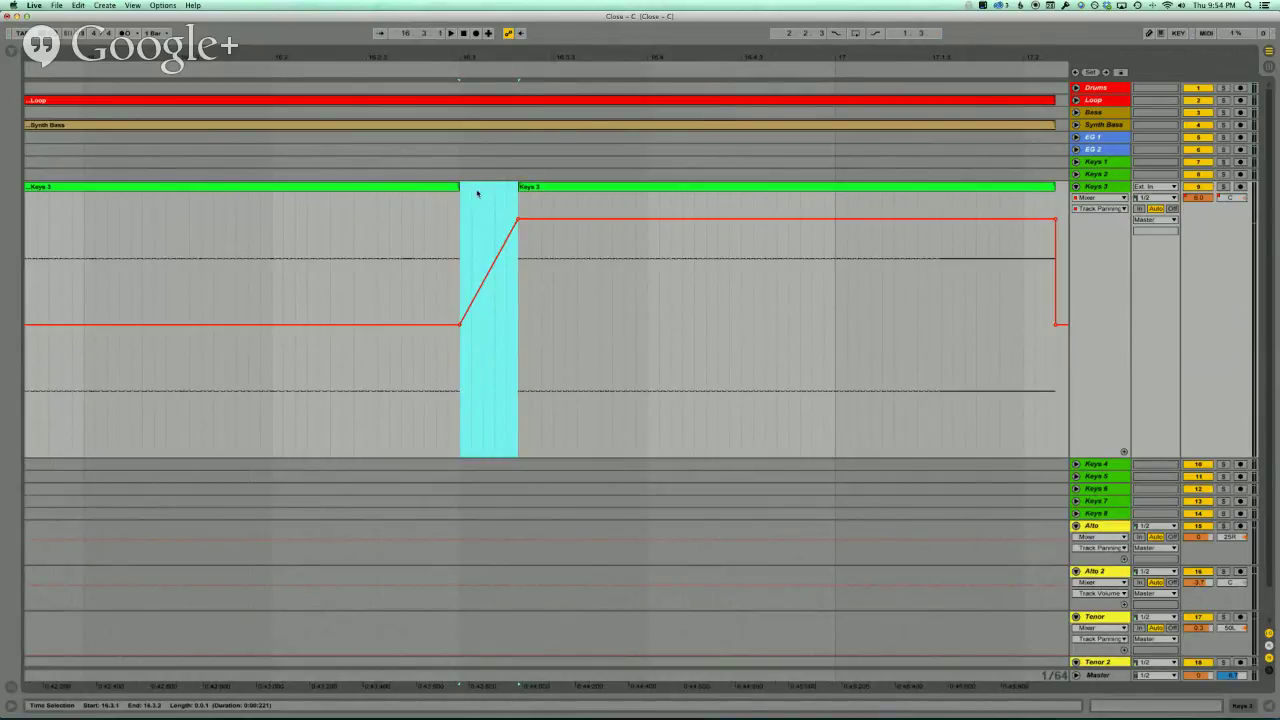
{"action": "key", "text": "super+z"}
{"action": "left_click", "coordinate": [553, 270]}
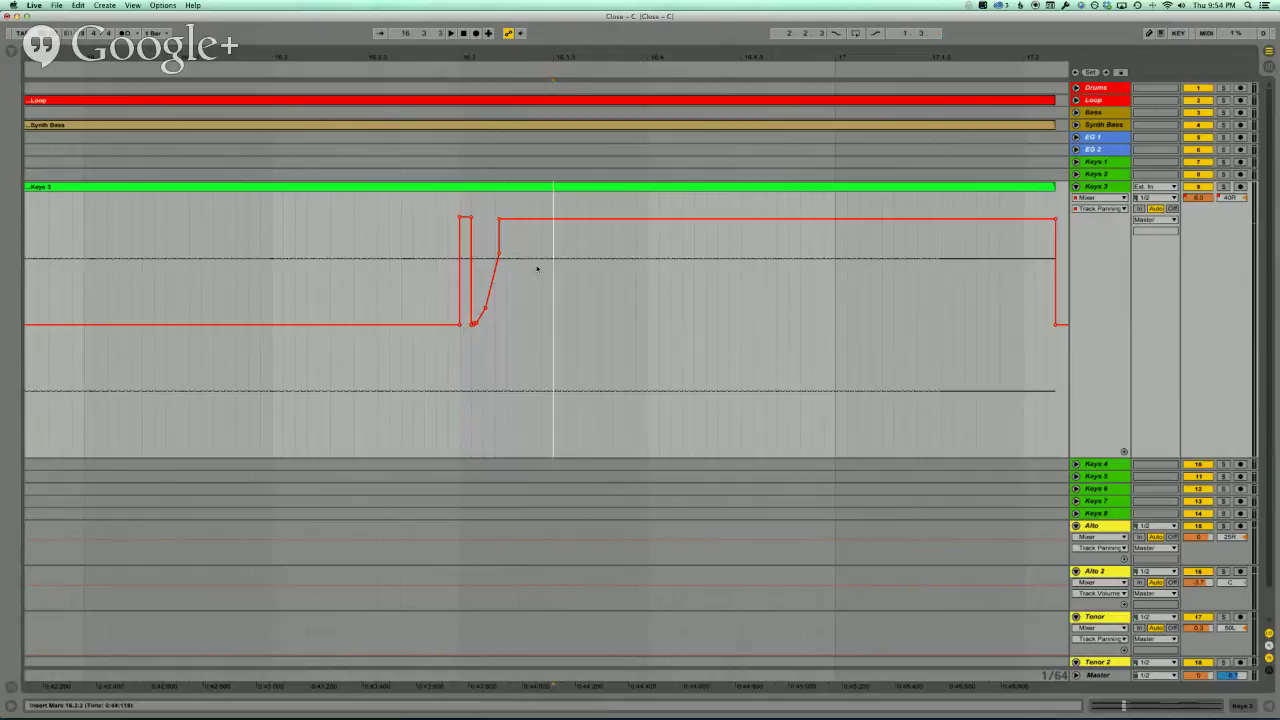
- Delete the breakpoints between the drawn step and the plateau in the Keys 3 panning envelope one by one
{"action": "left_click", "coordinate": [470, 218]}
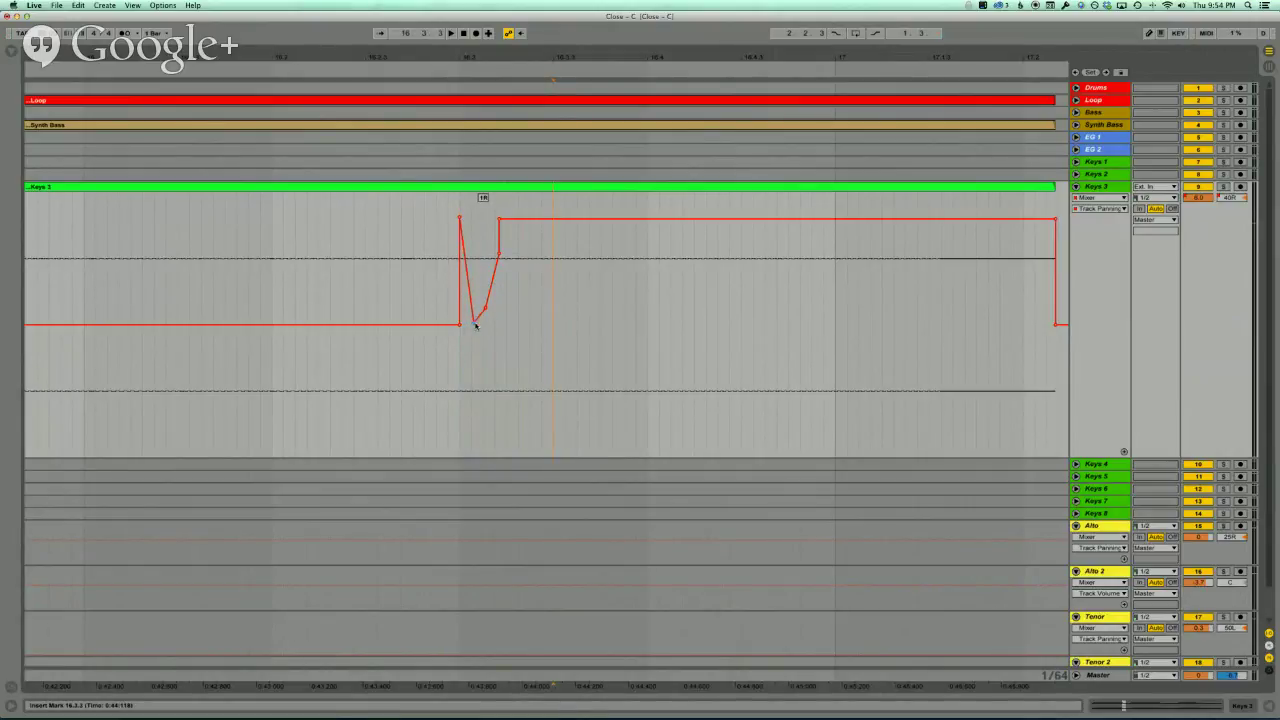
{"action": "left_click", "coordinate": [474, 323]}
{"action": "left_click", "coordinate": [485, 307]}
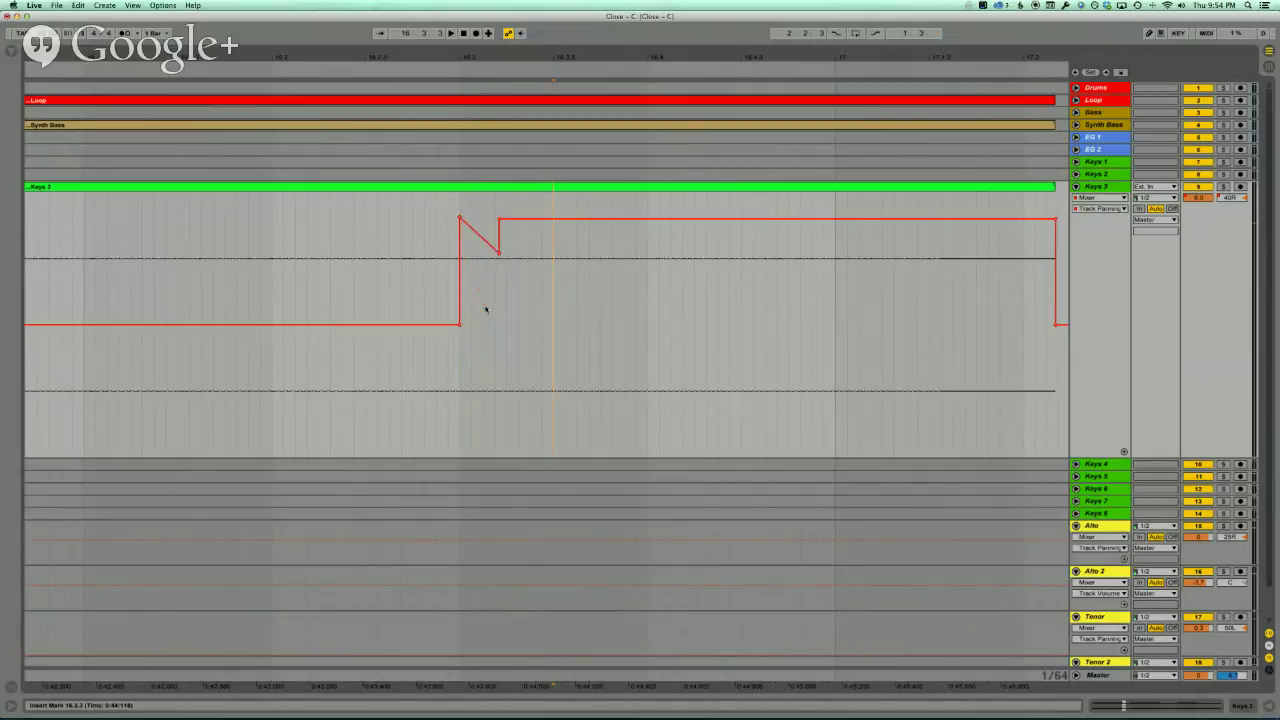
{"action": "left_click", "coordinate": [498, 256]}
- Delete all recorded clips and their automation from the Arrangement
{"action": "key", "text": "minus"}
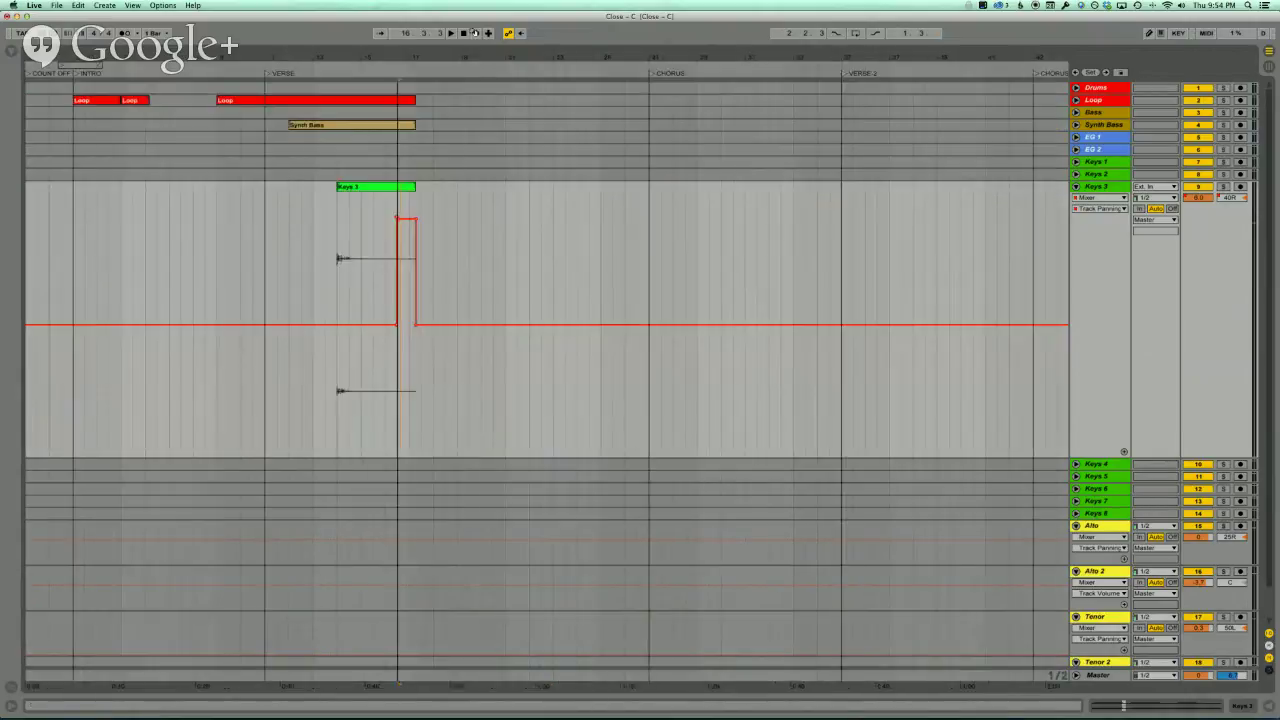
{"action": "left_click_drag", "start_coordinate": [174, 72], "coordinate": [174, 70]}
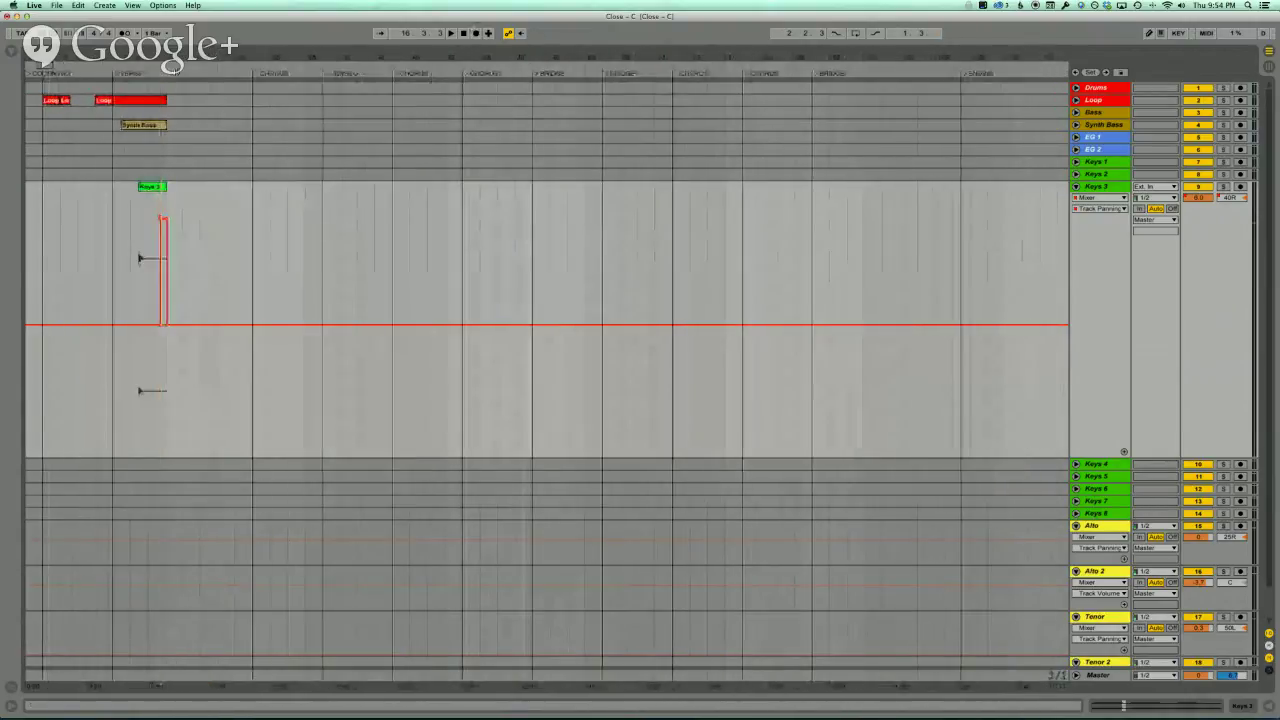
{"action": "key", "text": "super+a"}
{"action": "key", "text": "Delete"}
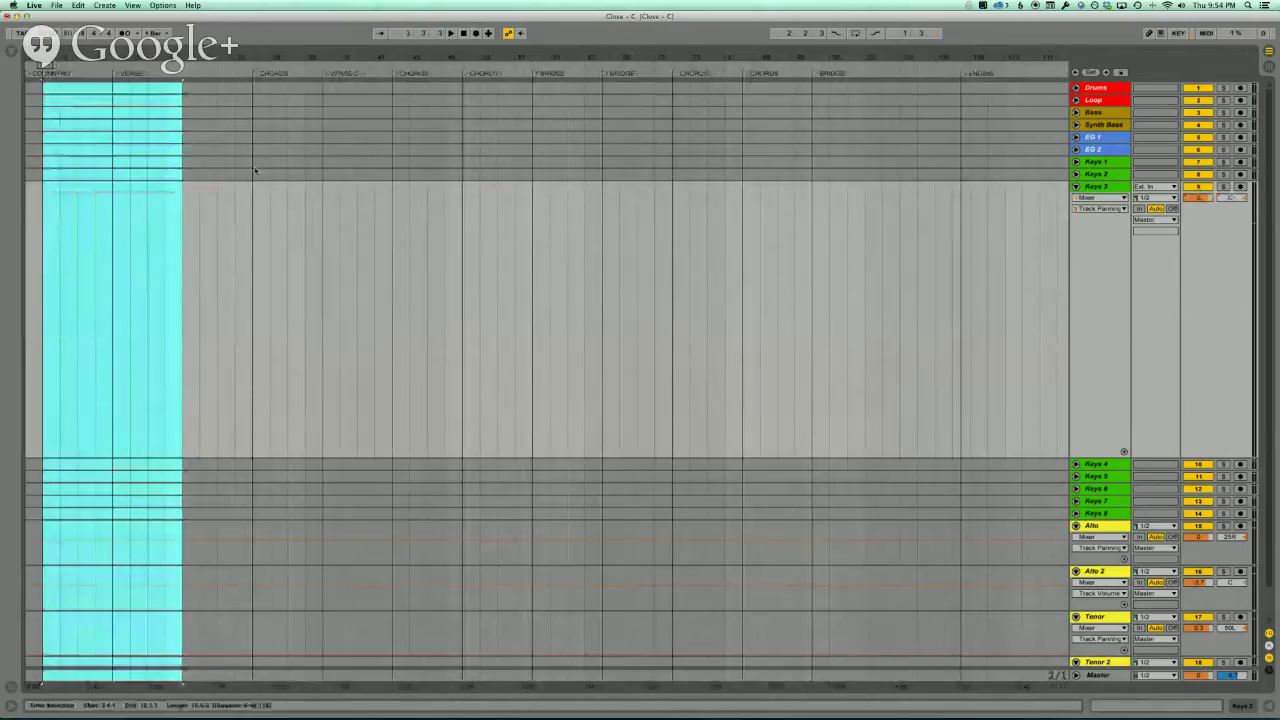
- Copy the third-scene Session clips into the Arrangement and place them at the start of the song
{"action": "key", "text": "Tab"}
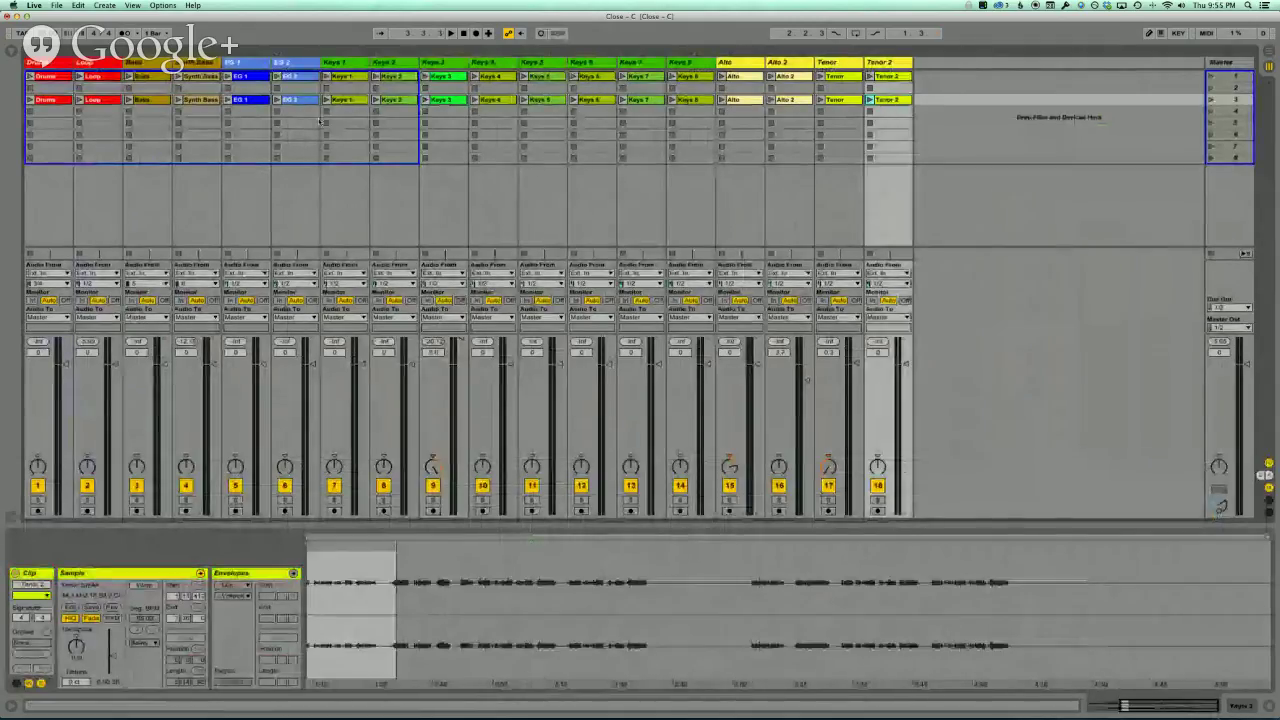
{"action": "key", "text": "shift+Tab"}
{"action": "key", "text": "Tab"}
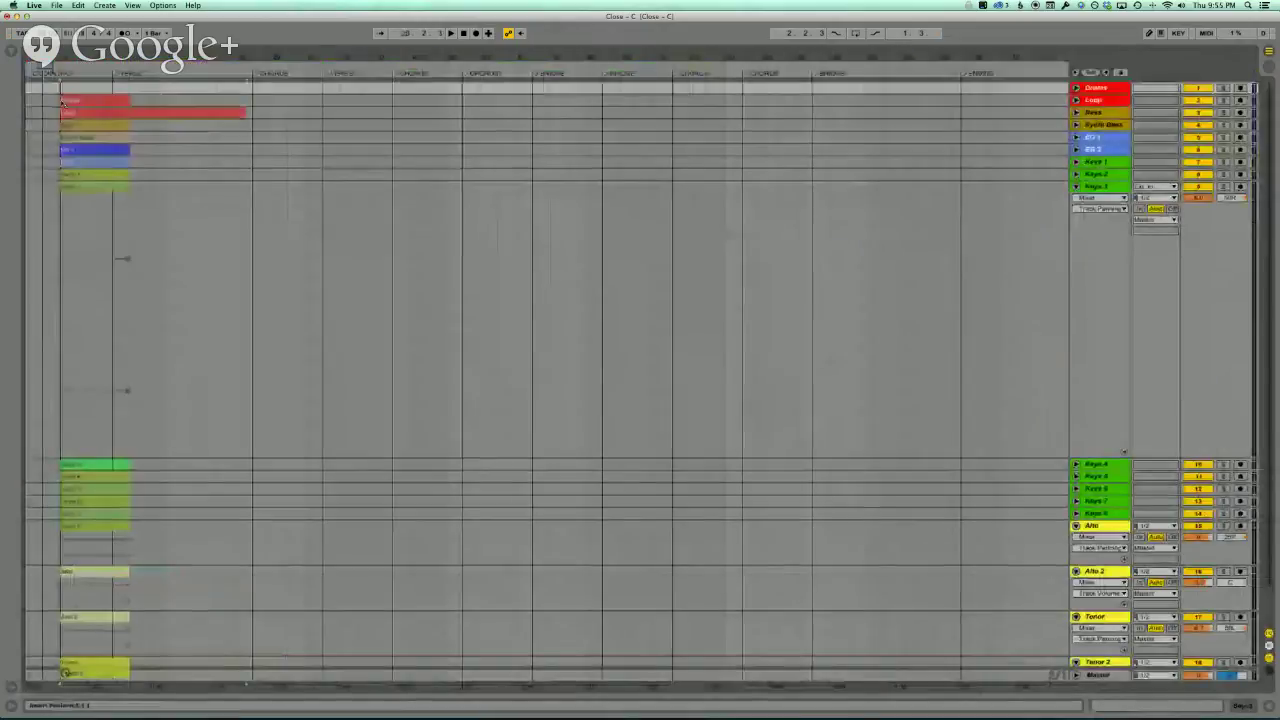
{"action": "key", "text": "super+a"}
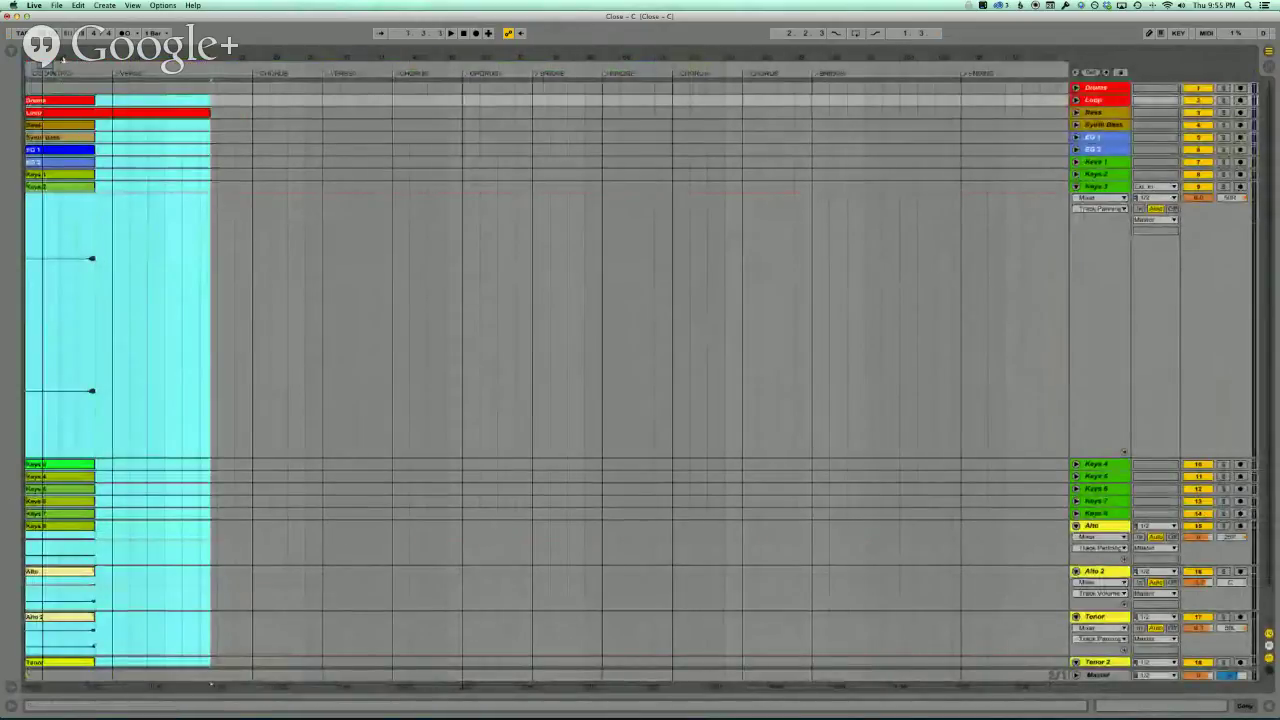
{"action": "key", "text": "plus"}
{"action": "key", "text": "plus"}
- Move the Synth Bass and EG 1 clips to bar 9, directly after the other short clips, and shorten Synth Bass to about five bars
{"action": "left_click", "coordinate": [64, 141]}
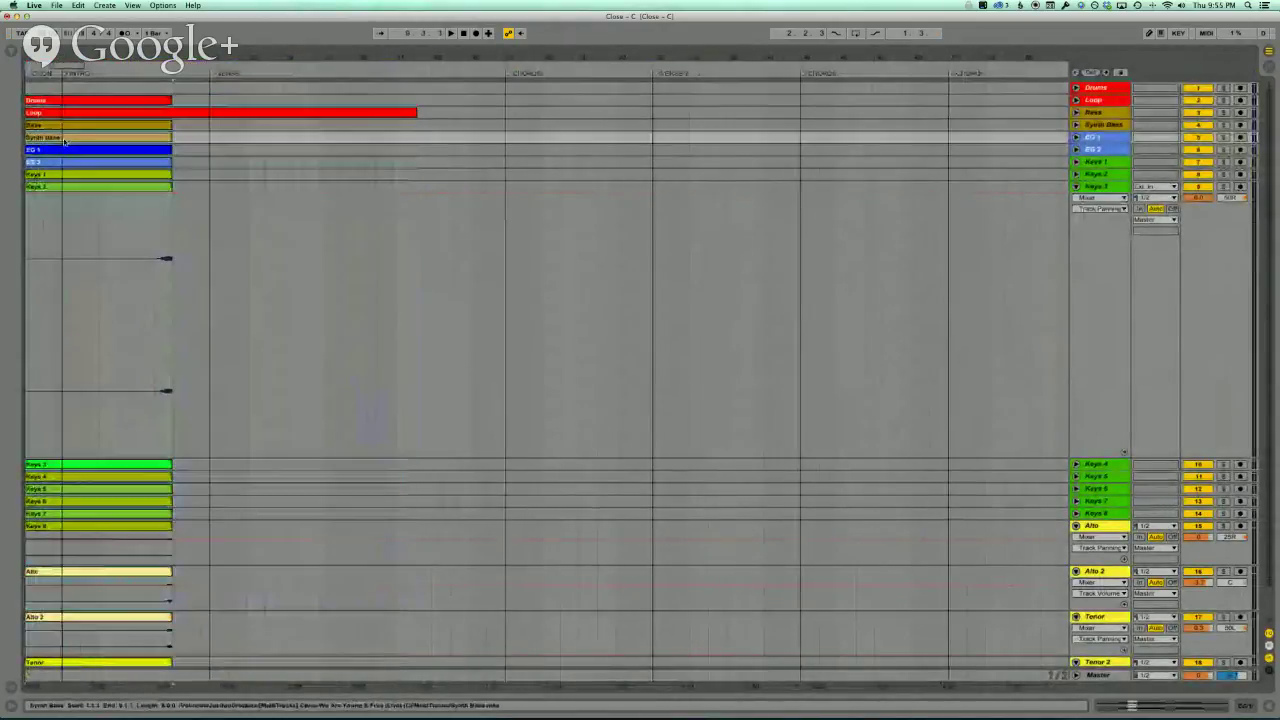
{"action": "left_click_drag", "start_coordinate": [64, 141], "coordinate": [212, 141]}
{"action": "key", "text": "Down"}
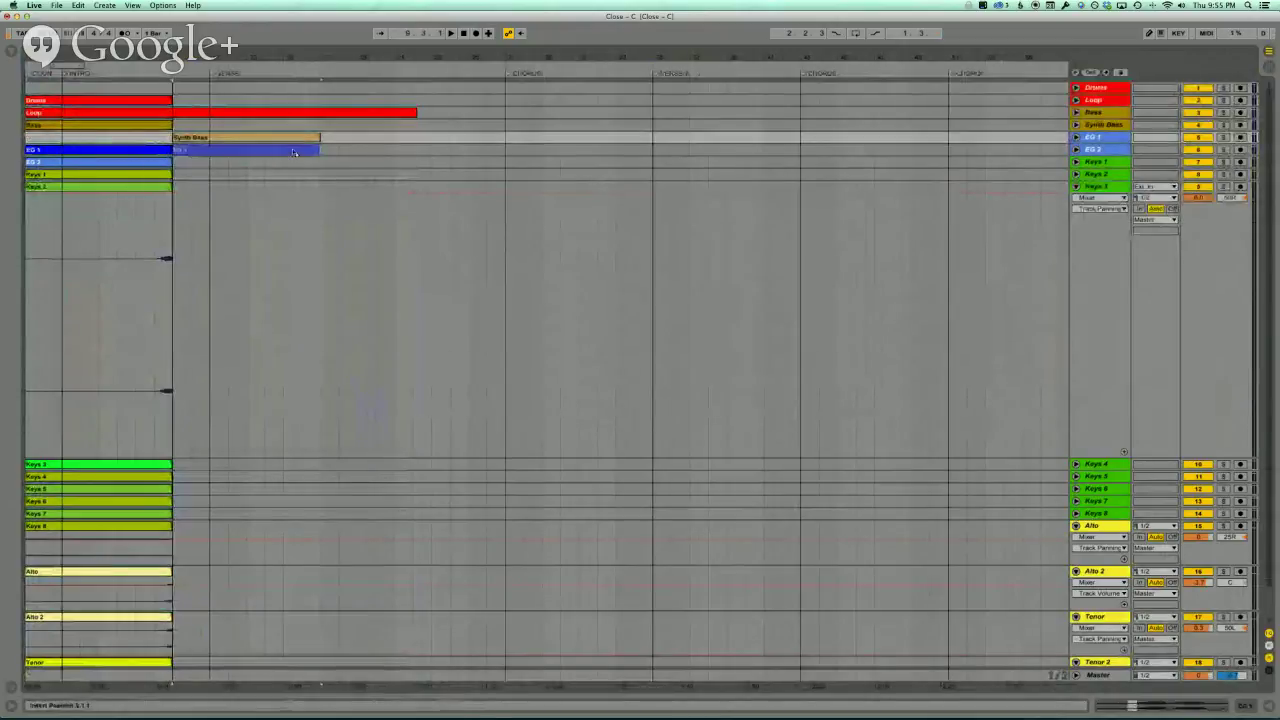
{"action": "key", "text": "super+shift+m"}
{"action": "key", "text": "Up"}
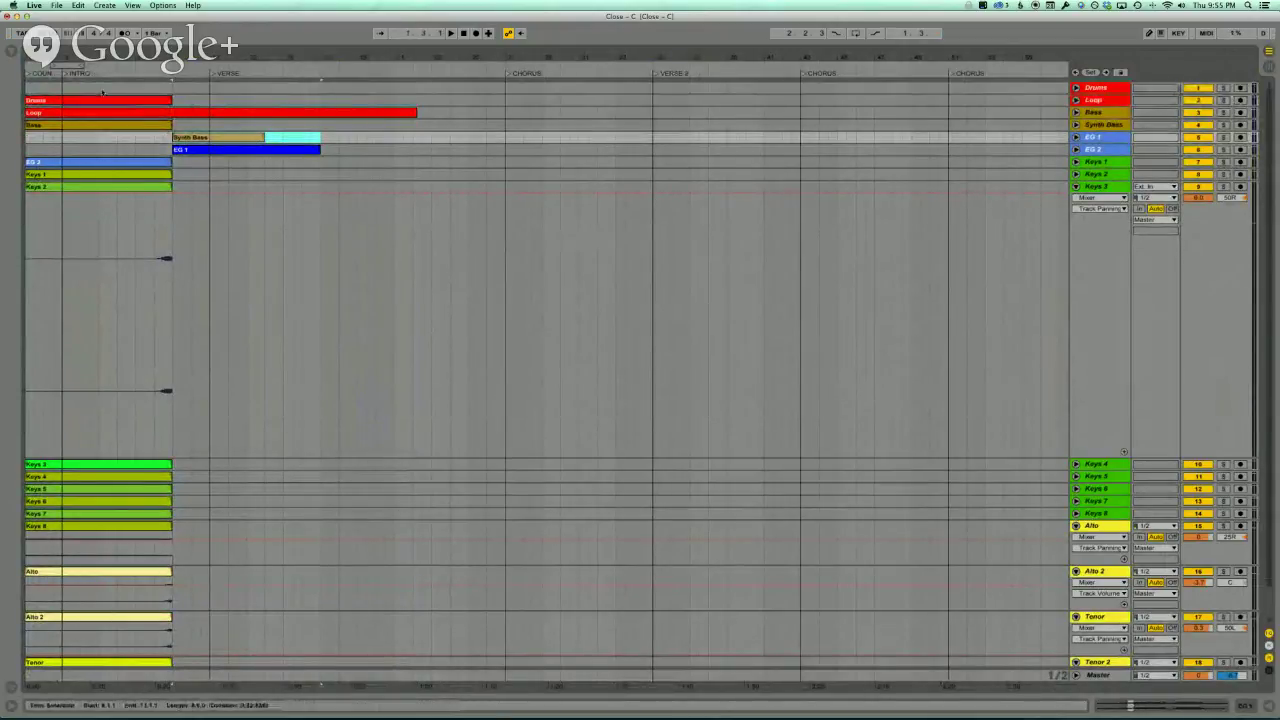
- Cut the first two bars of the intro out of the clips from the Drums track down through the Keys 3 track
{"action": "left_click_drag", "start_coordinate": [101, 92], "coordinate": [62, 380]}
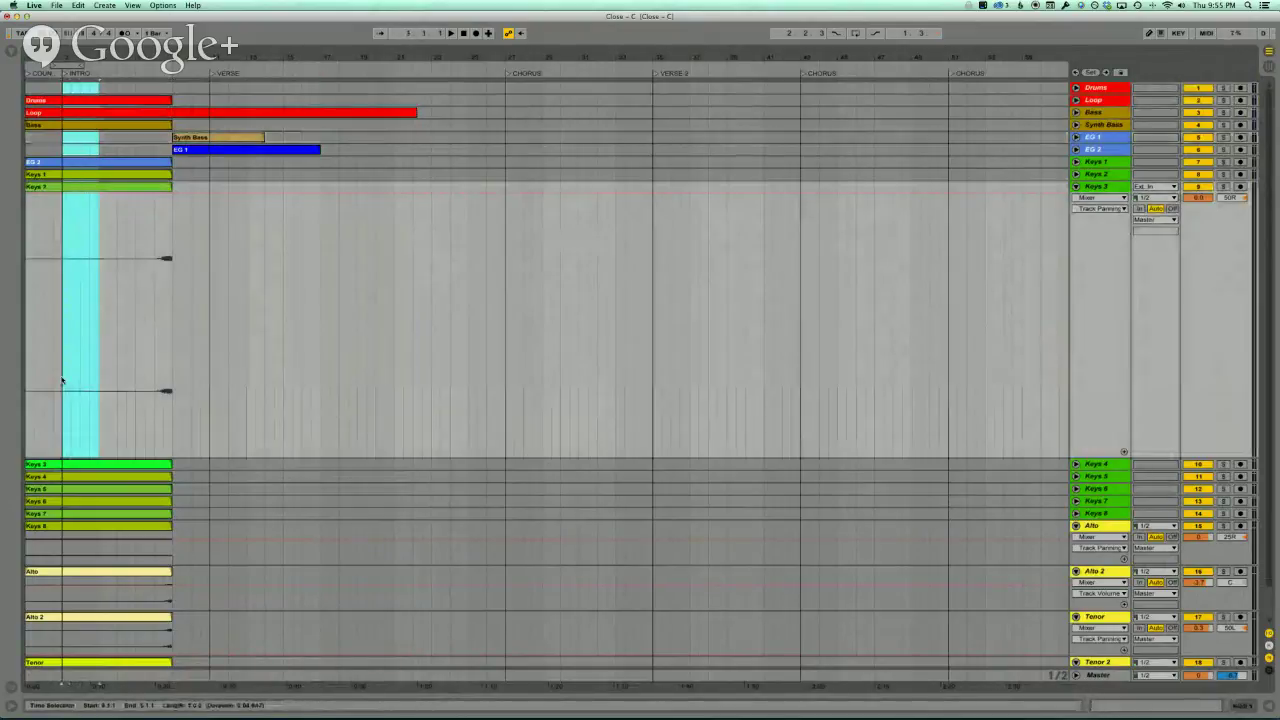
{"action": "key", "text": "super+e"}
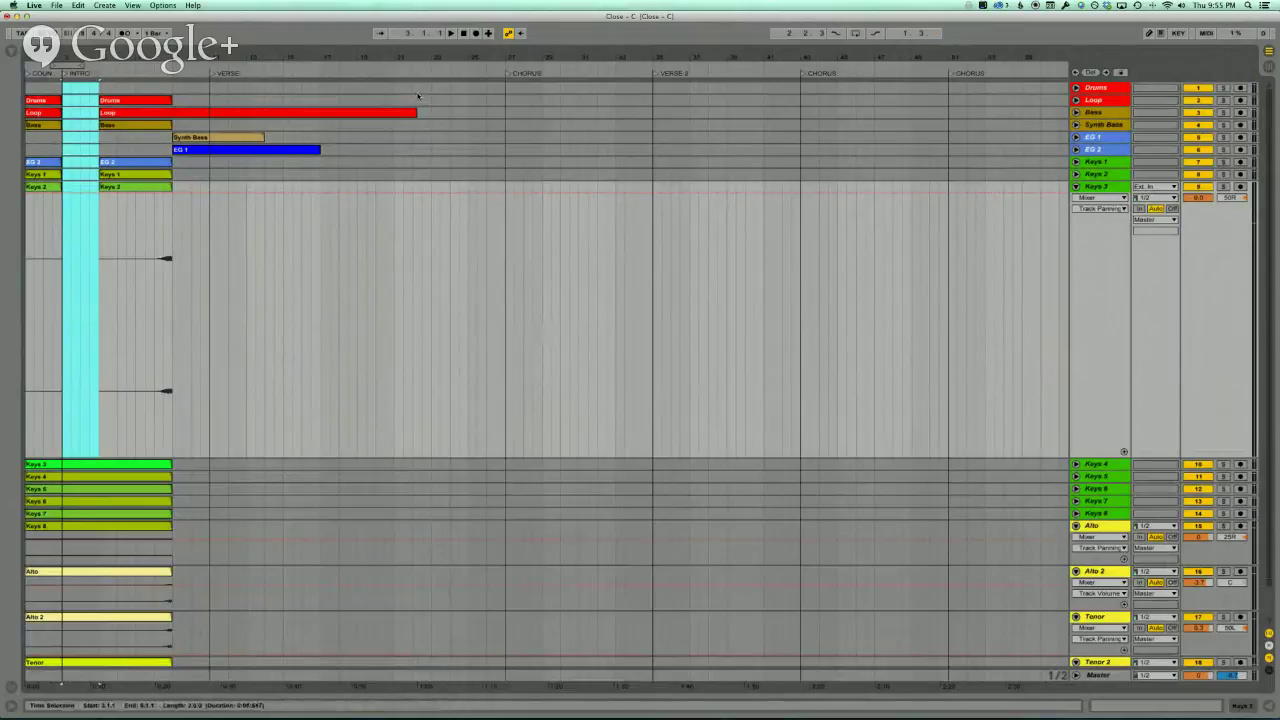
- Set up an audio export of the range from the song's start past the Loop clip's end with Individual Tracks rendered, and cancel it
{"action": "left_click_drag", "start_coordinate": [418, 96], "coordinate": [26, 440]}
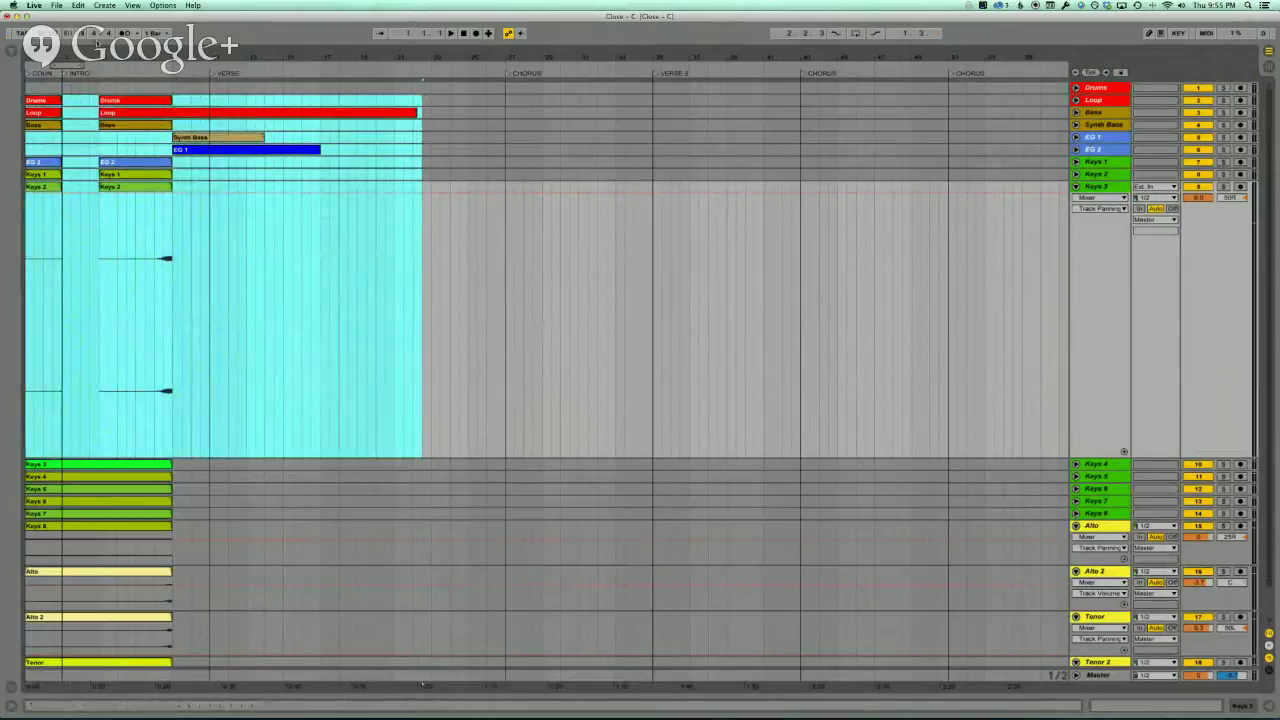
{"action": "left_click", "coordinate": [59, 6]}
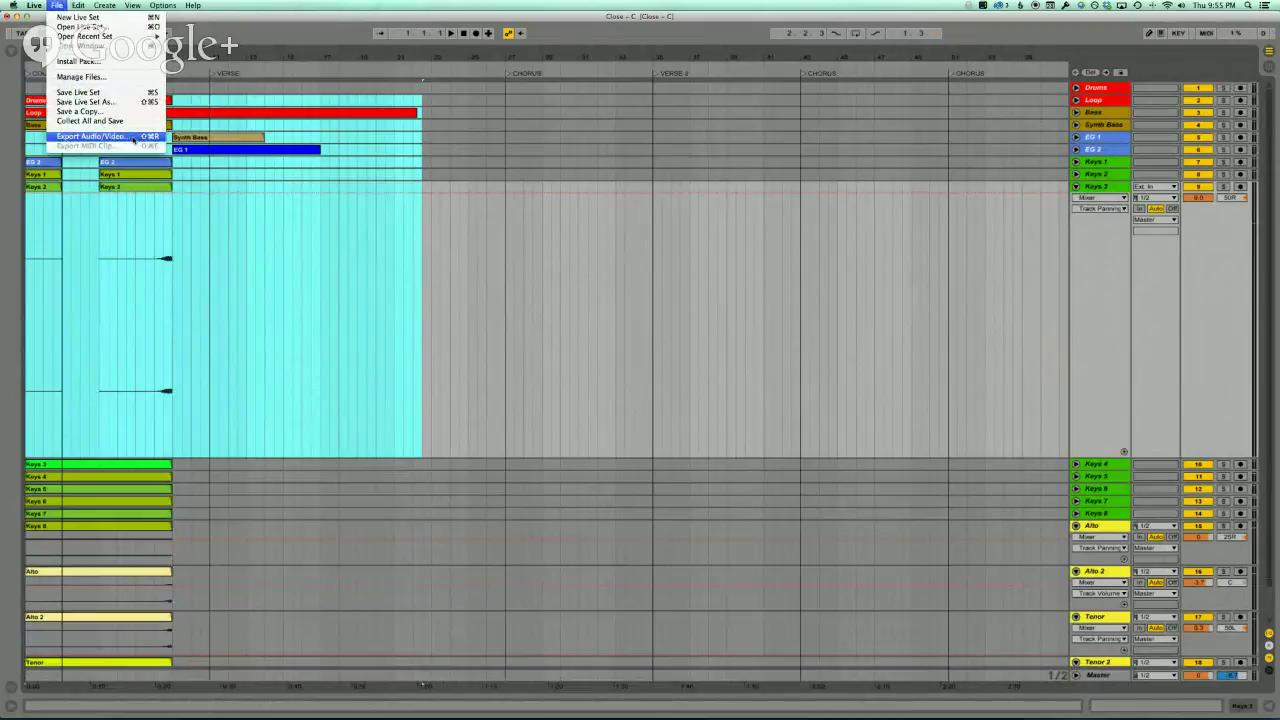
{"action": "left_click", "coordinate": [133, 137]}
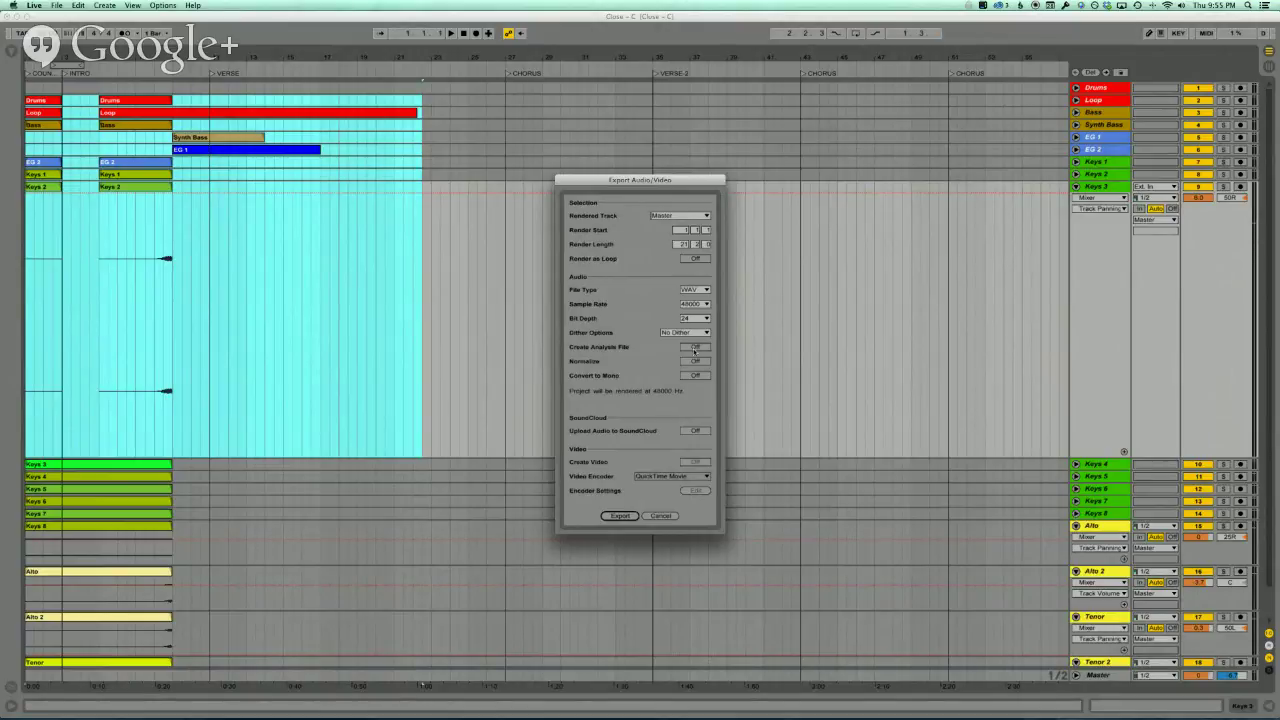
{"action": "left_click", "coordinate": [666, 218]}
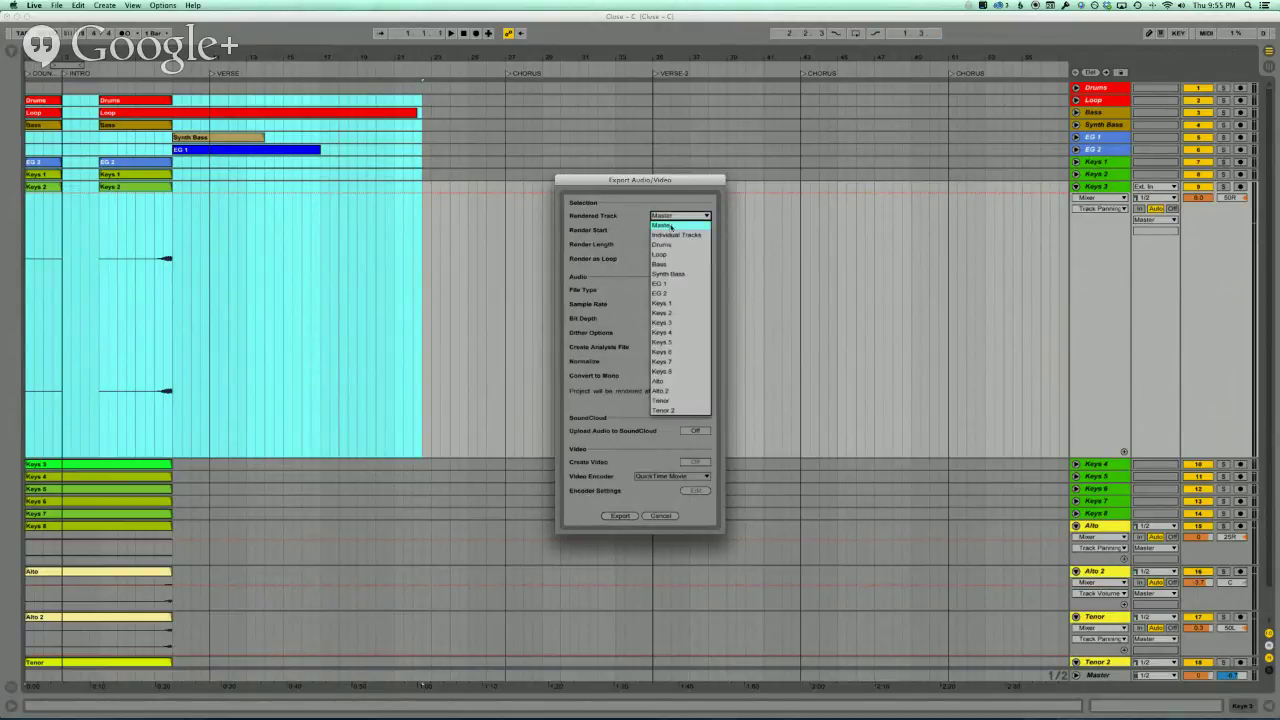
{"action": "left_click", "coordinate": [676, 235]}
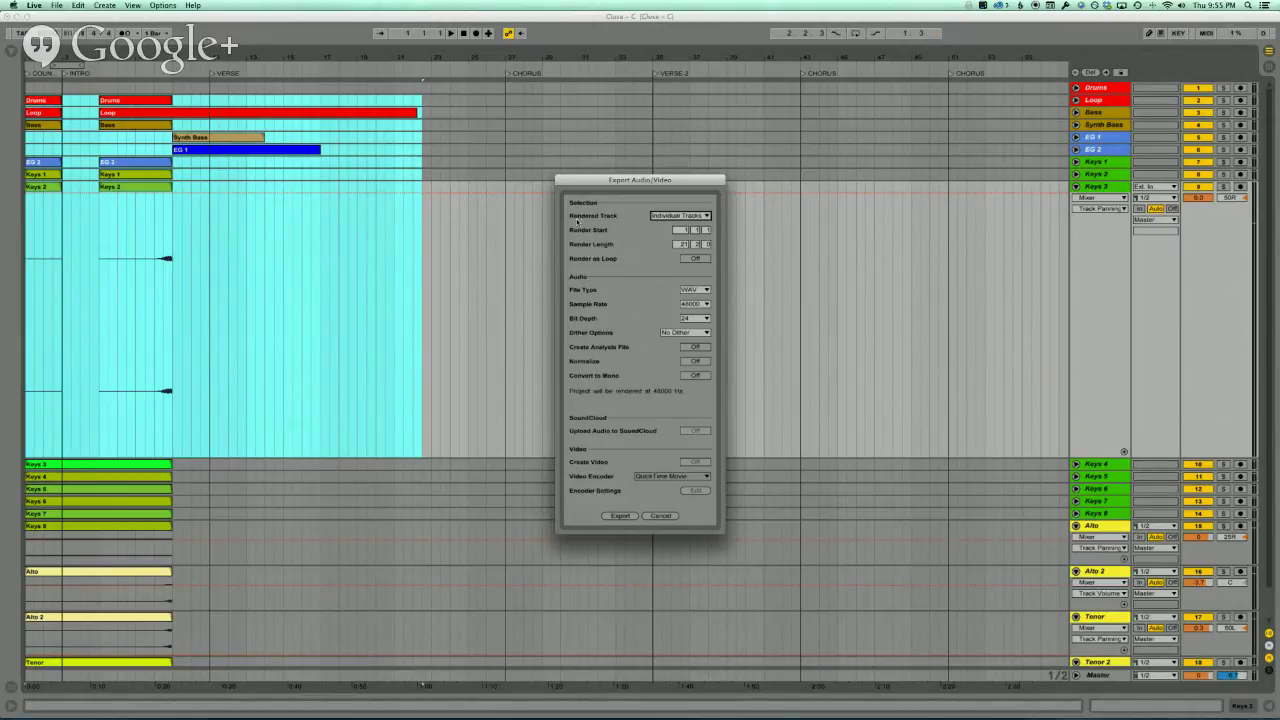
{"action": "left_click", "coordinate": [659, 516]}
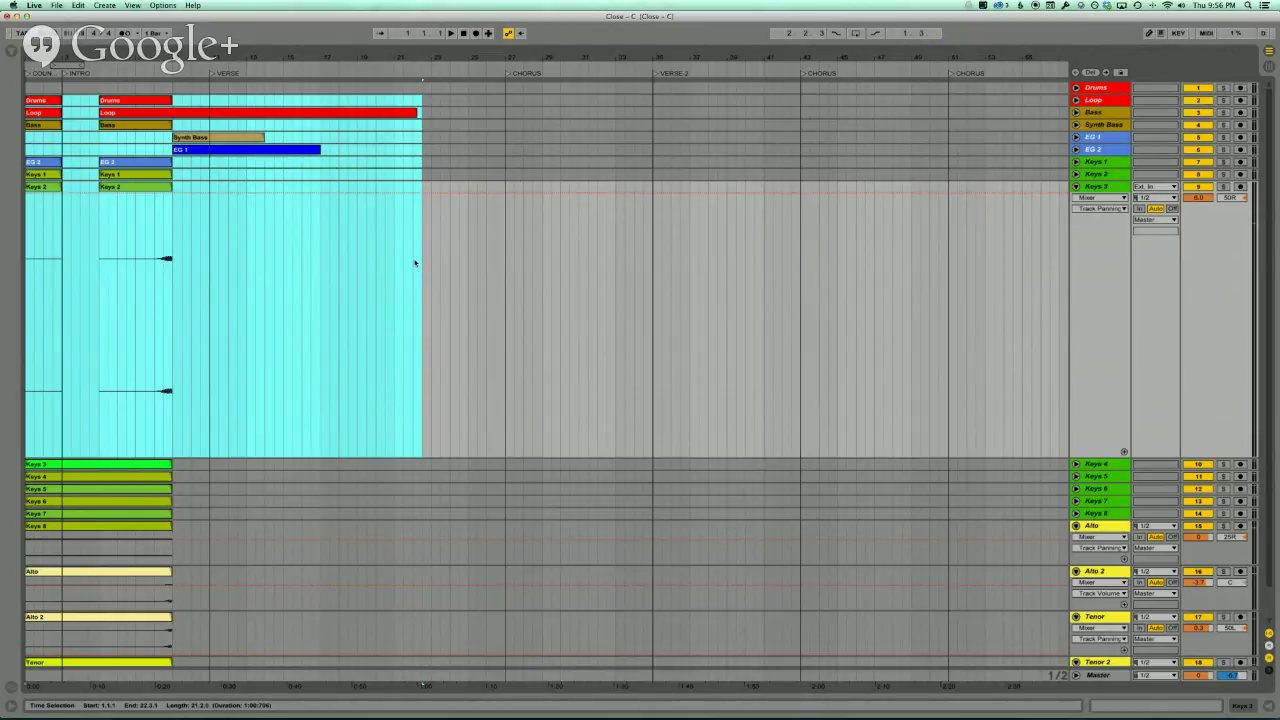
- Select the section from the song's start nearly to the Loop clip's end on Drums through Keys 3, and switch to another application
{"action": "left_click_drag", "start_coordinate": [415, 263], "coordinate": [4, 60]}
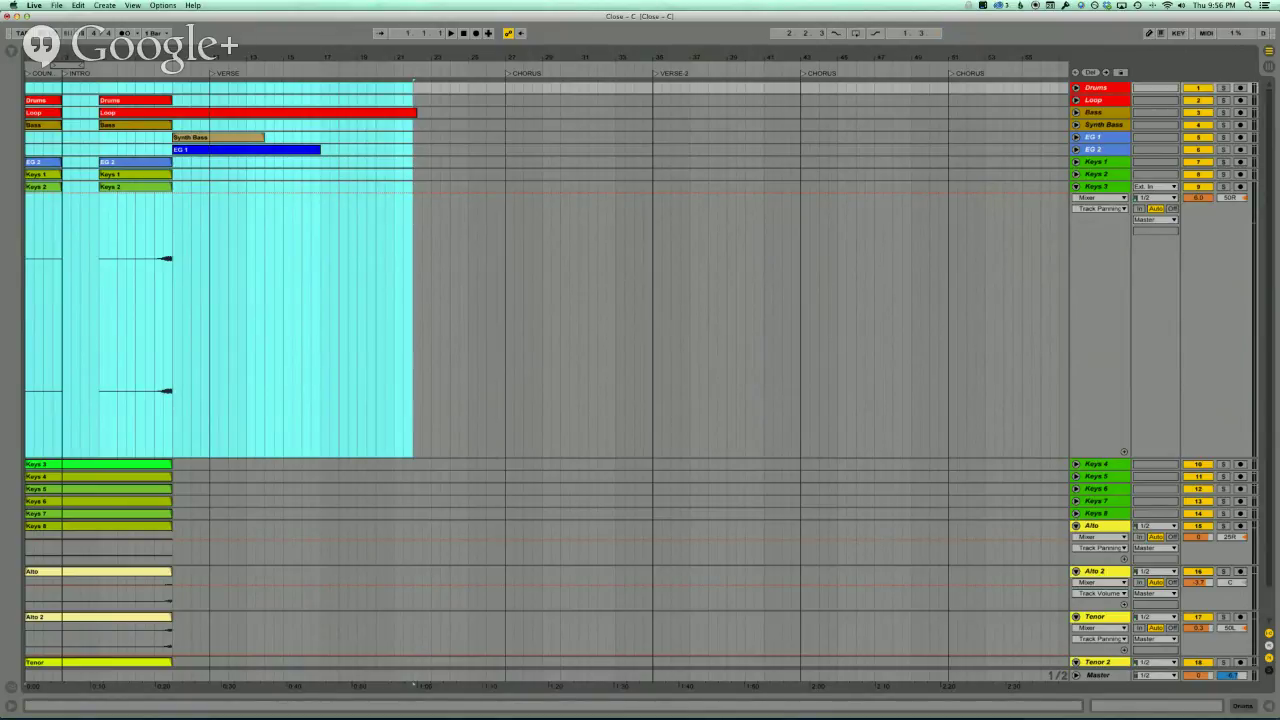
{"action": "key", "text": "super+Tab"}
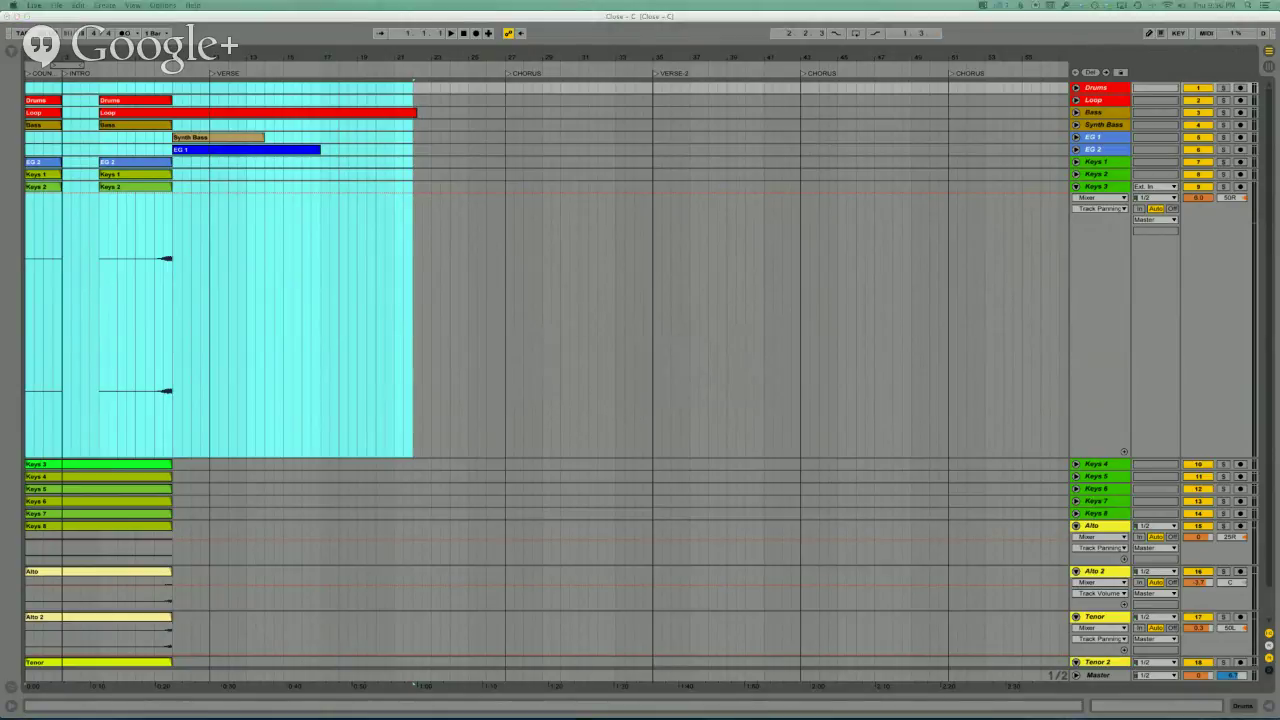